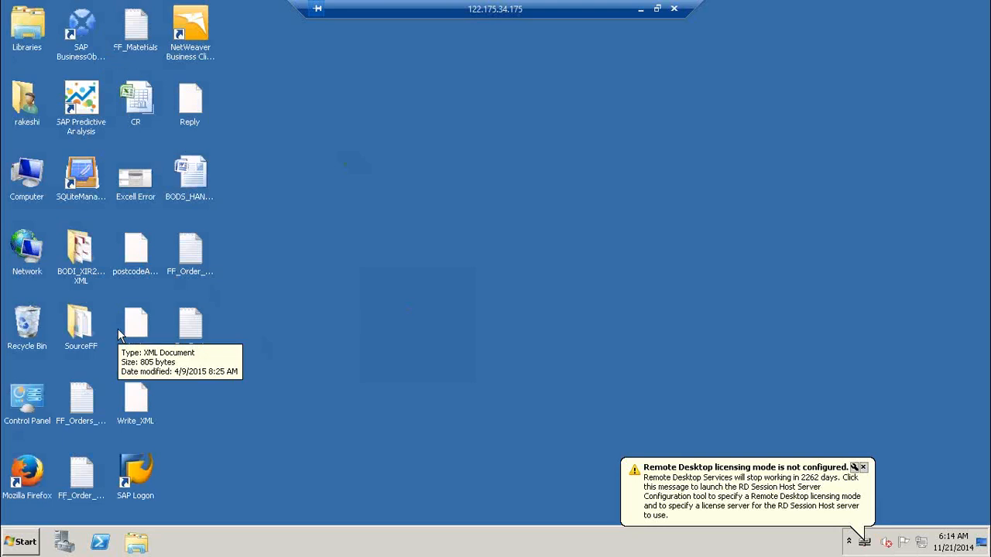
Open the BODI_XIR2_Manipulating XML folder, then minimize the remote session to reach the local desktop
double_click(79, 257)
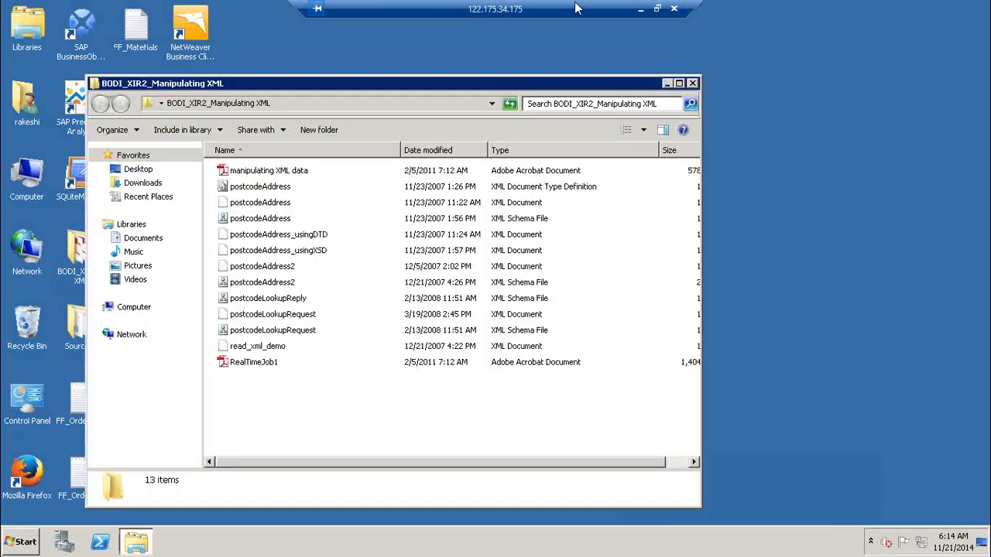
left_click(646, 7)
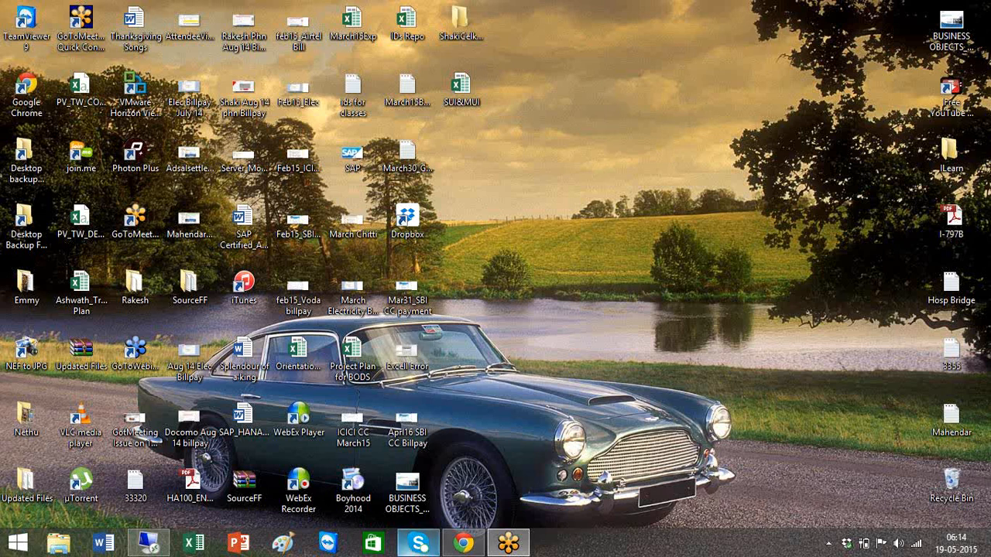
Launch Excel on the local machine with the 'excel' Run command
left_click(146, 546)
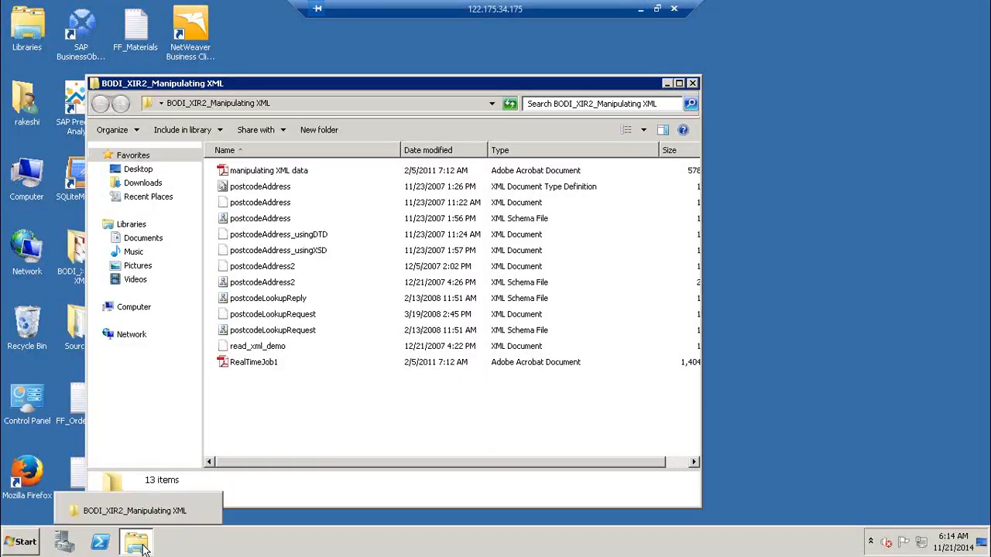
left_click(640, 8)
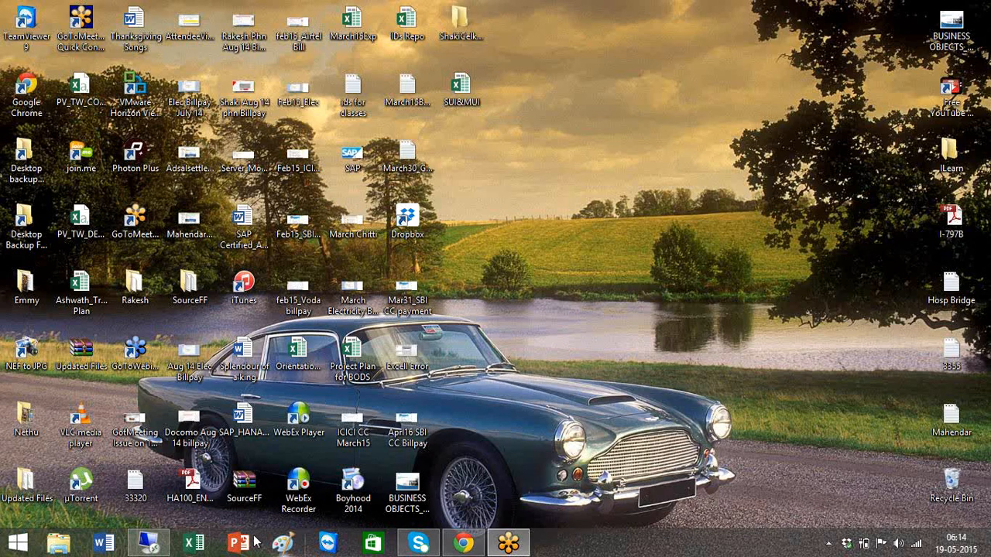
key("super+r")
type("excel")
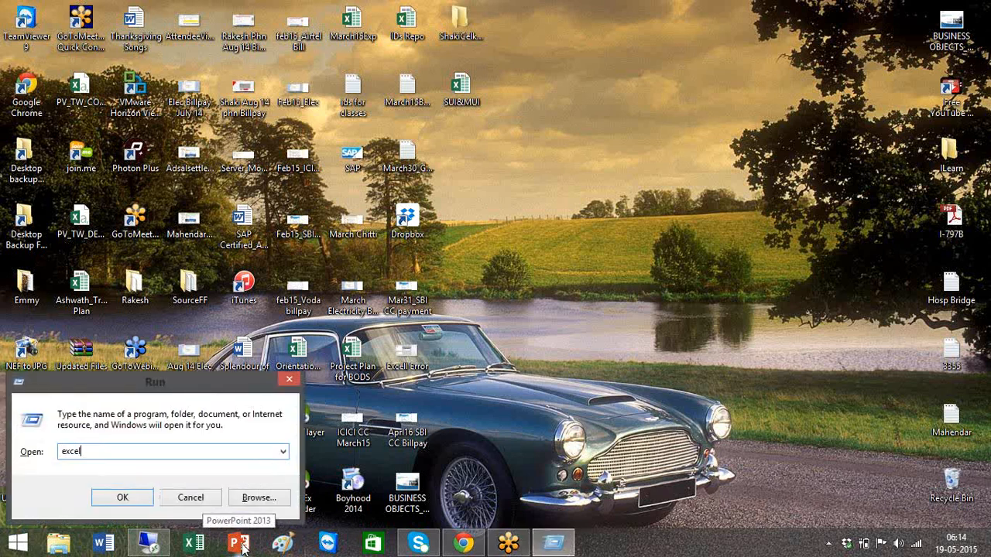
key("Return")
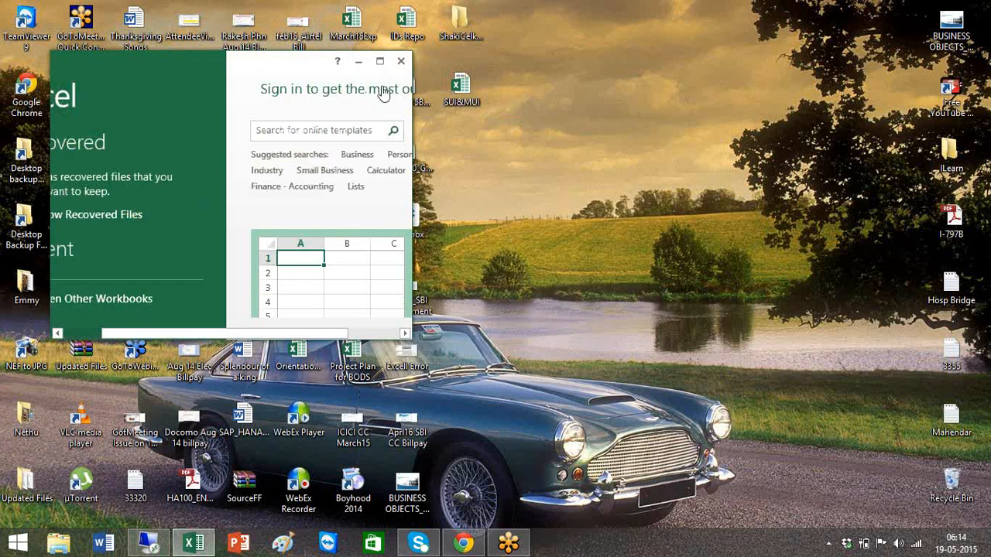
Open the SAP-BODS -Training Schedule Plan workbook and scroll the 10Days_Daily_Training_Program sheet to the Day 6–9 agendas
left_click(379, 61)
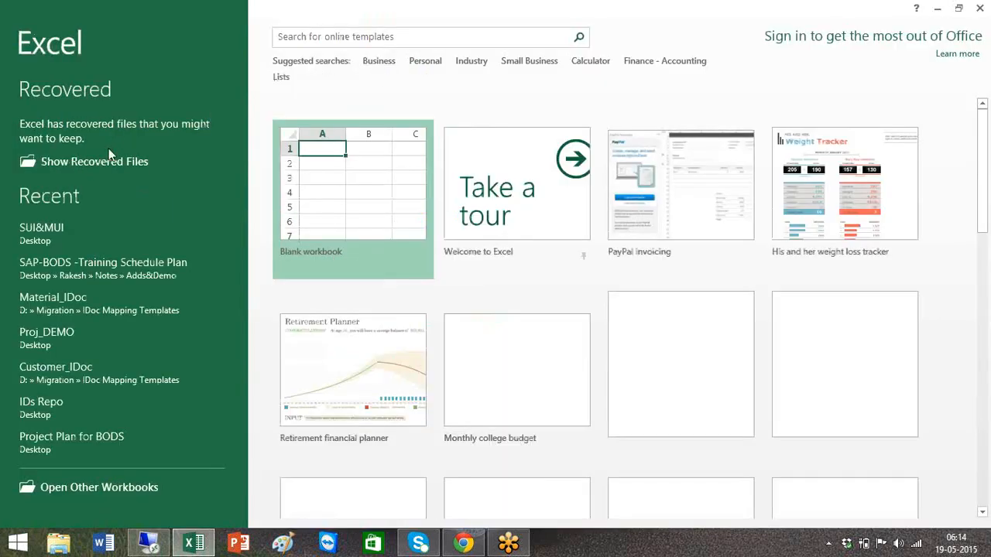
left_click(109, 273)
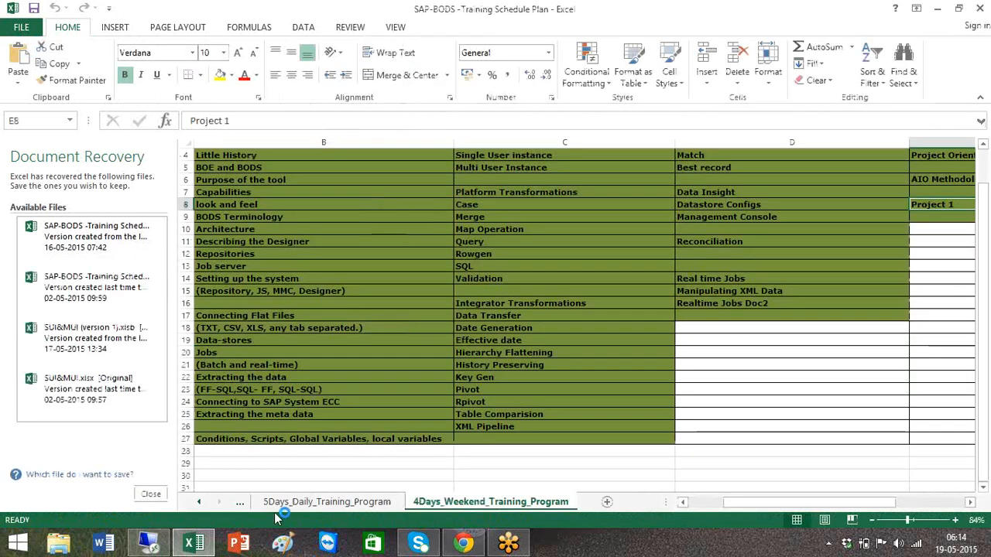
left_click(240, 501)
left_click(252, 502)
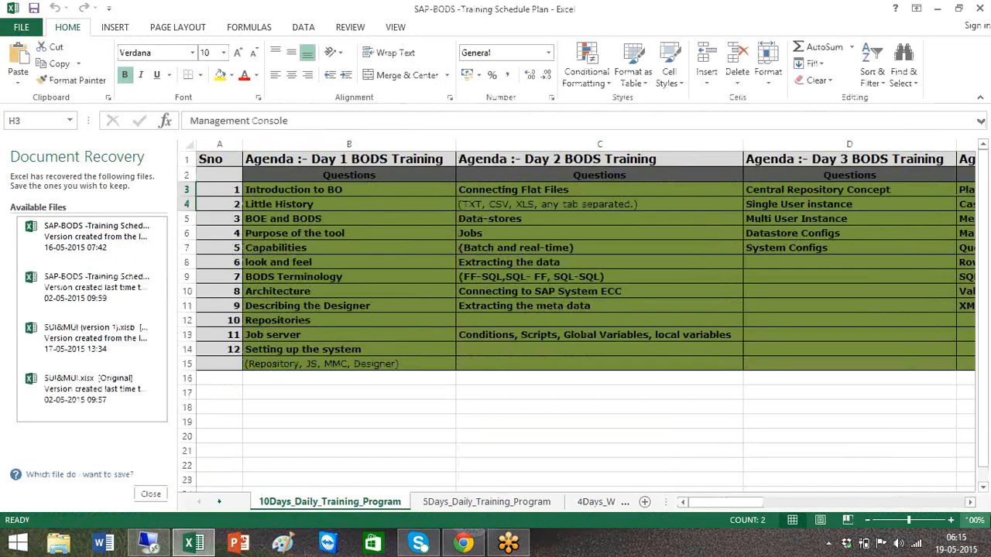
left_click(969, 502)
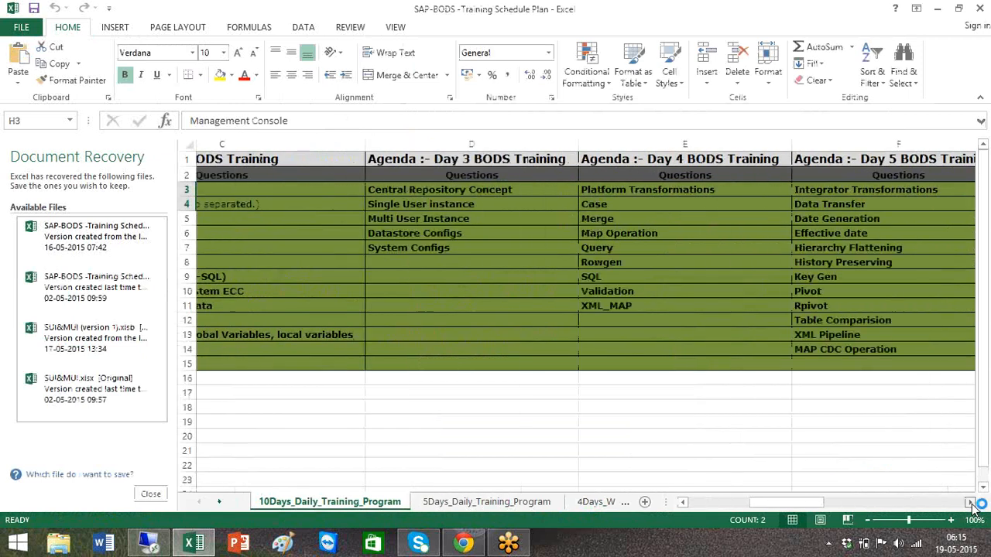
left_click(970, 502)
left_click(970, 502)
left_click(970, 503)
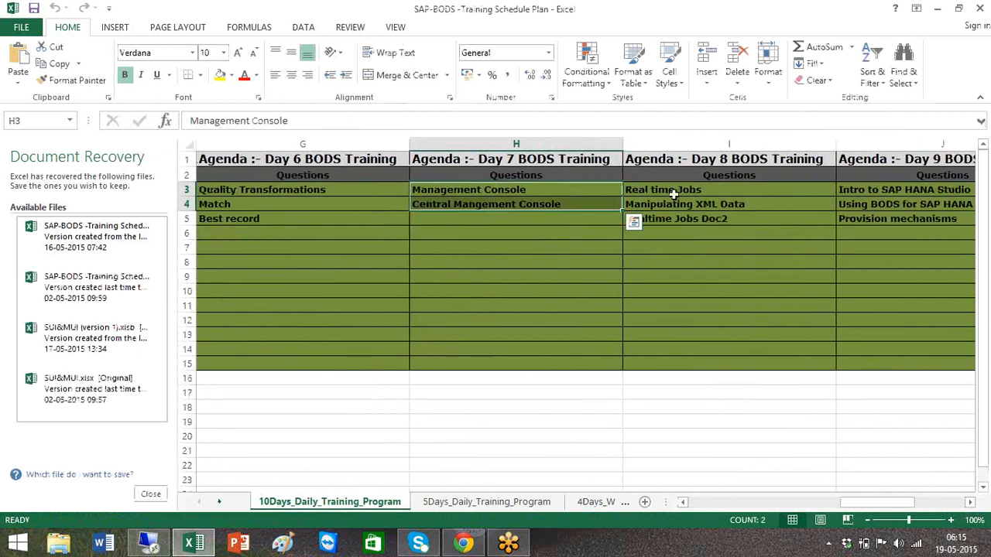
Discard the recovered files and switch back to the remote session
left_click(681, 218)
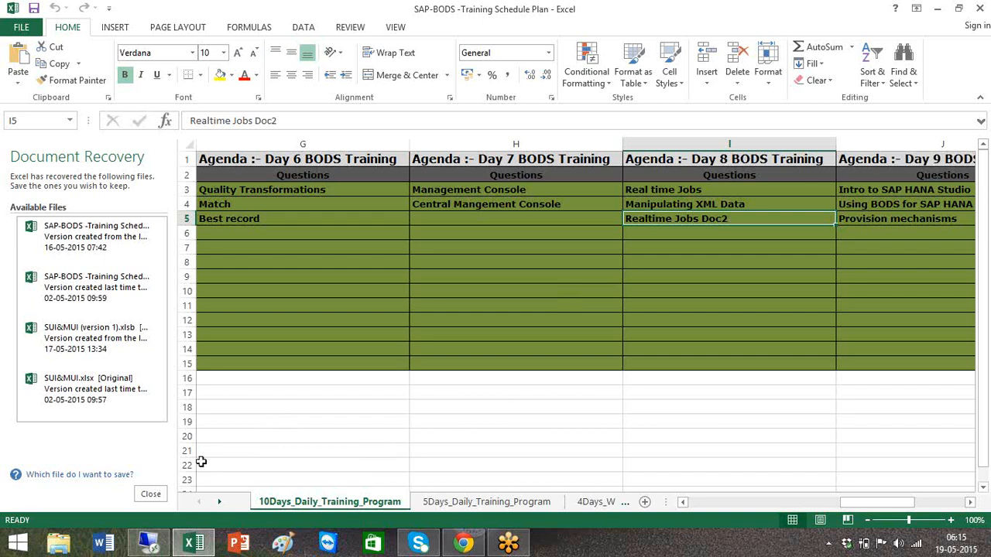
left_click(158, 496)
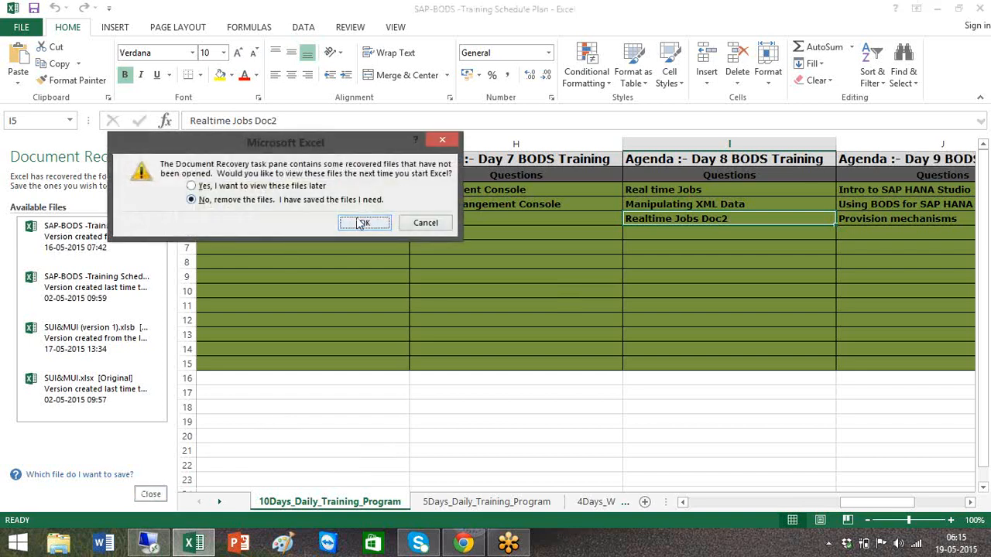
left_click(362, 223)
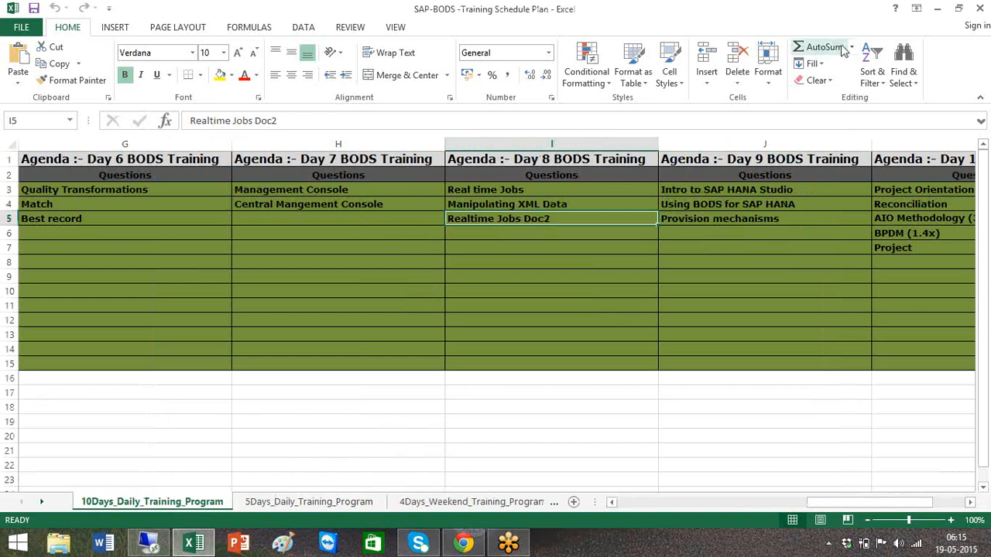
left_click(155, 545)
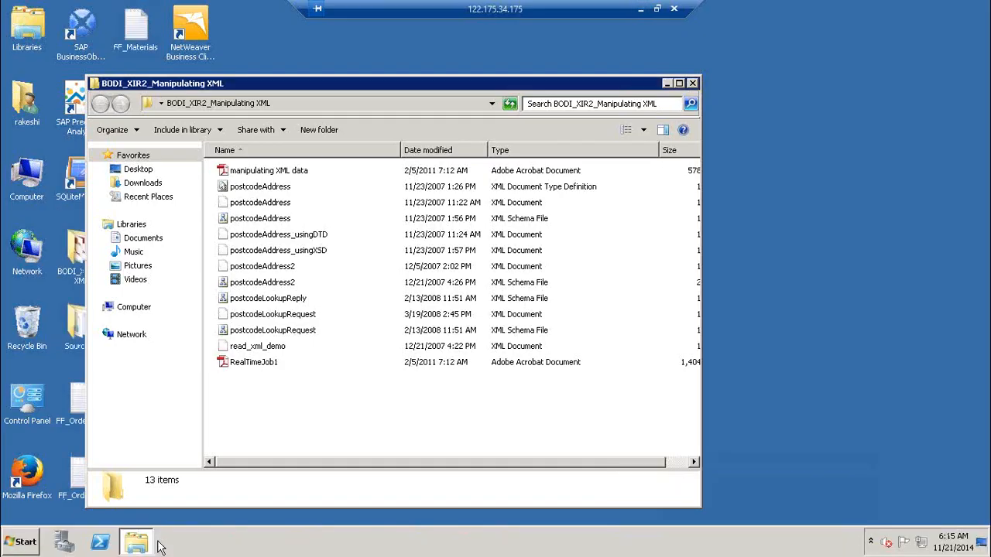
Run notepad and type '1) How to handle XML data ( QT, XML_MAP, XML_Pipeline)'
key("super+r")
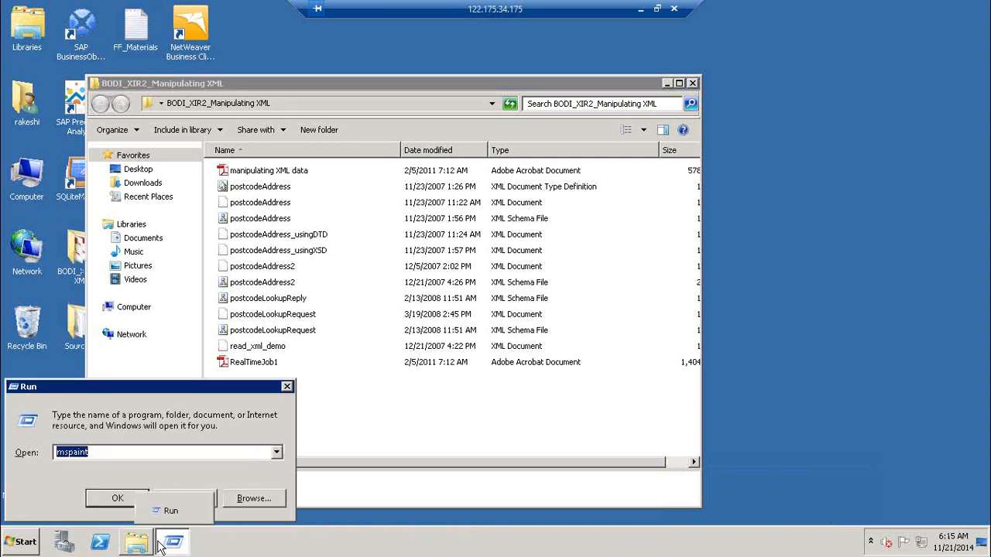
type("notep")
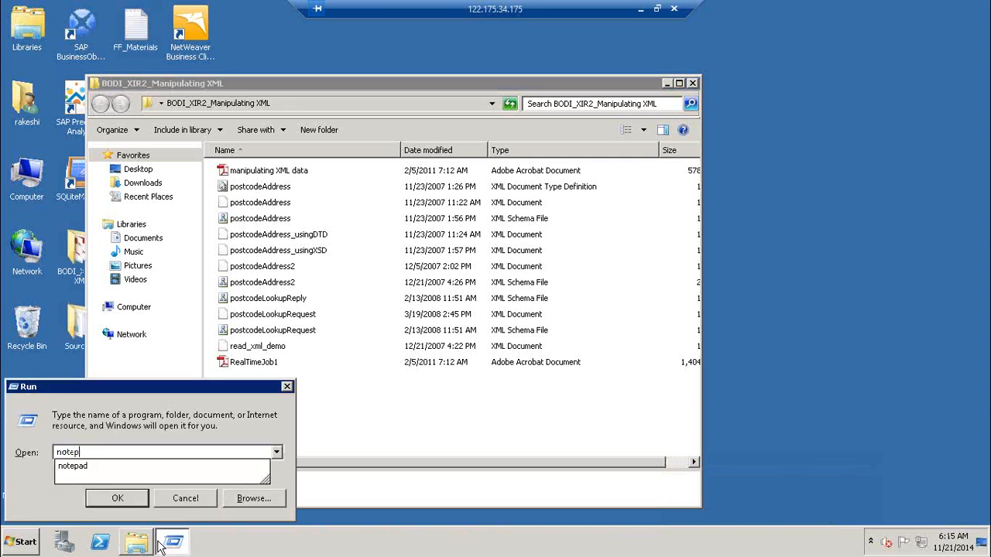
type("ad")
key("Return")
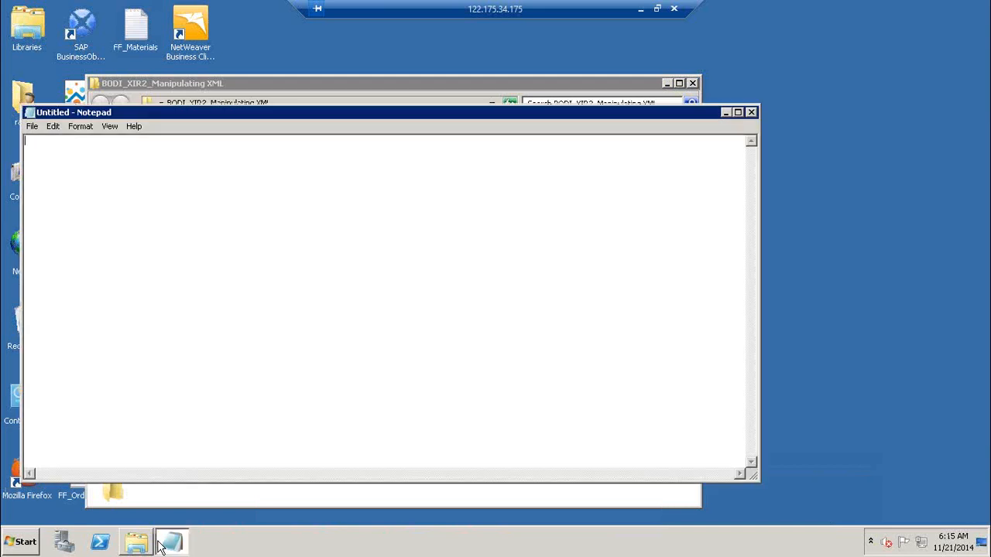
type("1) How to handle XML data")
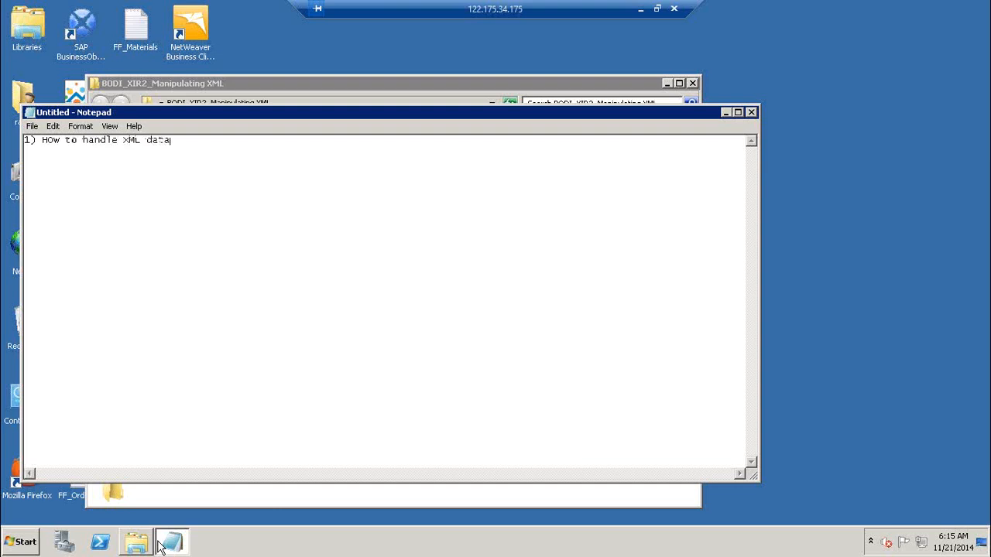
type(" ( QT, XML_MAP, XML_Pipeline")
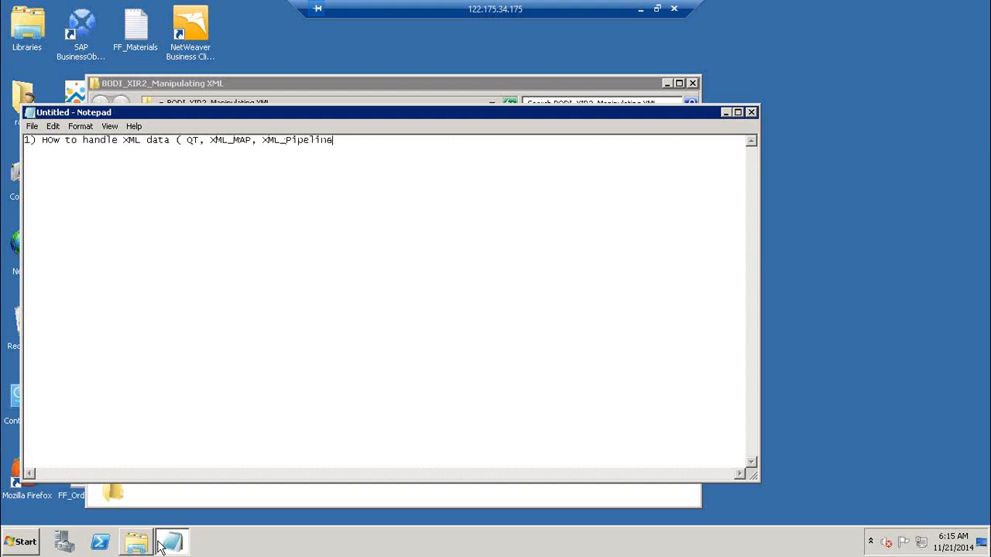
type(")")
mouse_move(157, 532)
Select the manipulating XML data and RealTimeJob1 PDFs in the folder, then return to Notepad
left_click(364, 86)
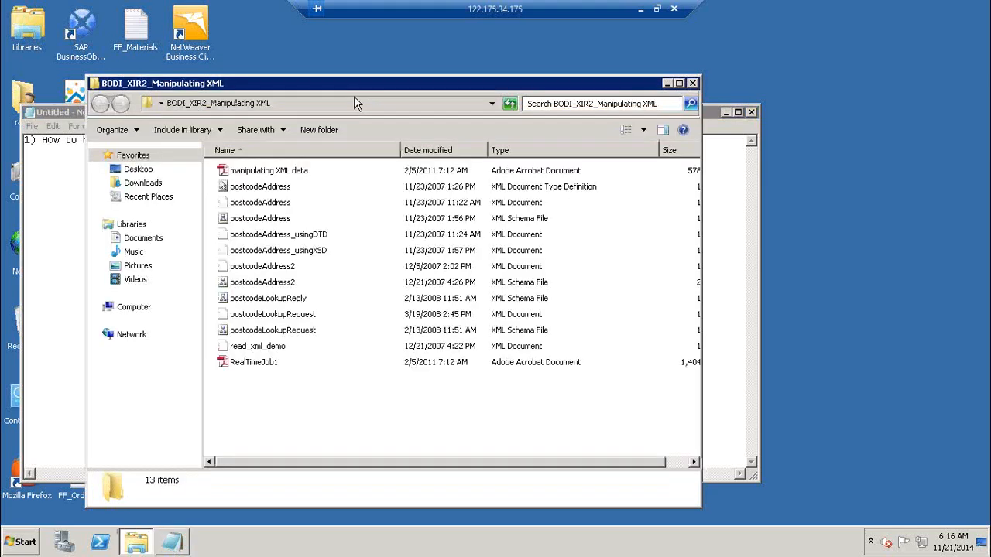
left_click(294, 172)
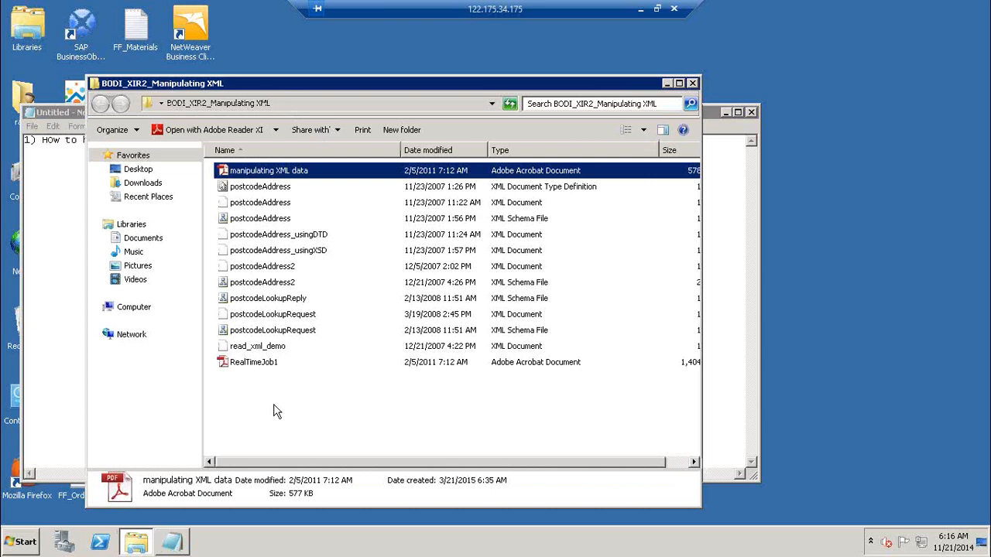
left_click(269, 363, "ctrl")
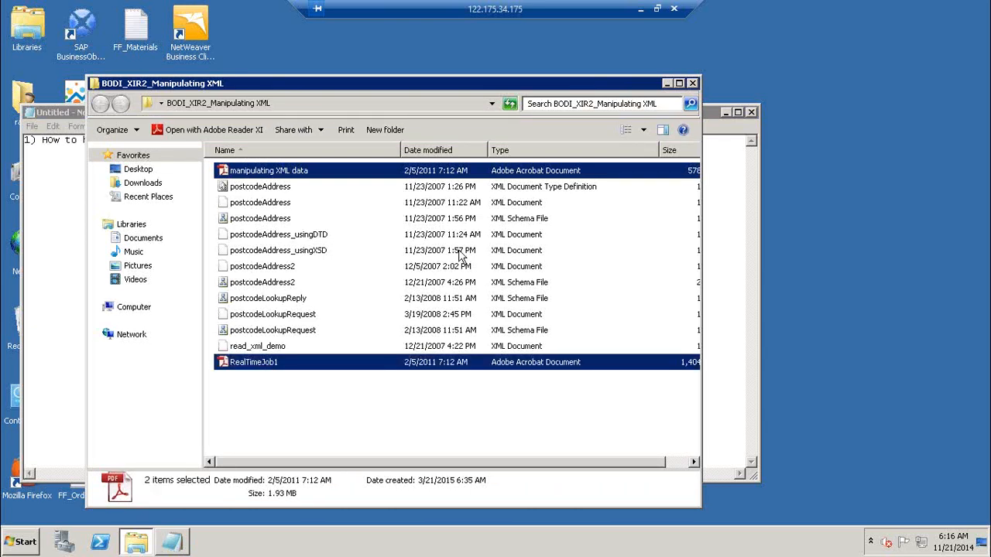
left_click(739, 228)
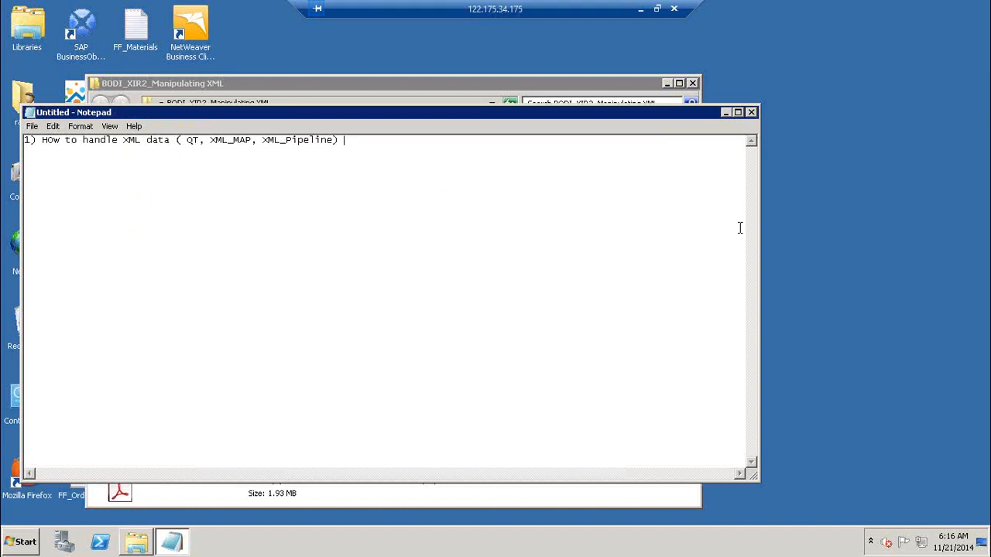
Add lines '2) How to setup youe system to handle Real time jobs' and '3) How to create a real time job'
key("Return")
type("2) How to setup youe system")
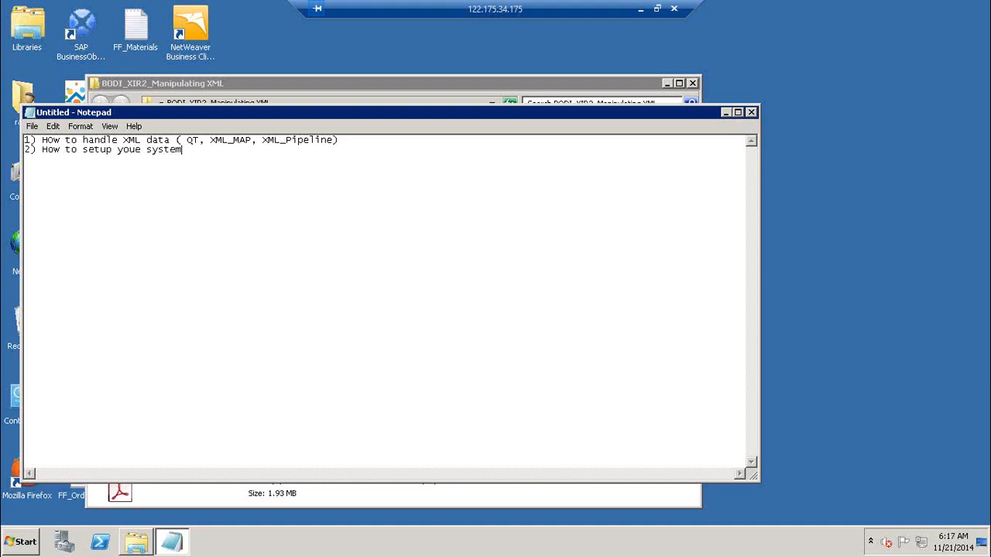
type(" to handle Real time jobs")
key("BackSpace")
key("BackSpace")
key("BackSpace")
key("BackSpace")
key("BackSpace")
key("BackSpace")
key("BackSpace")
key("BackSpace")
key("BackSpace")
key("BackSpace")
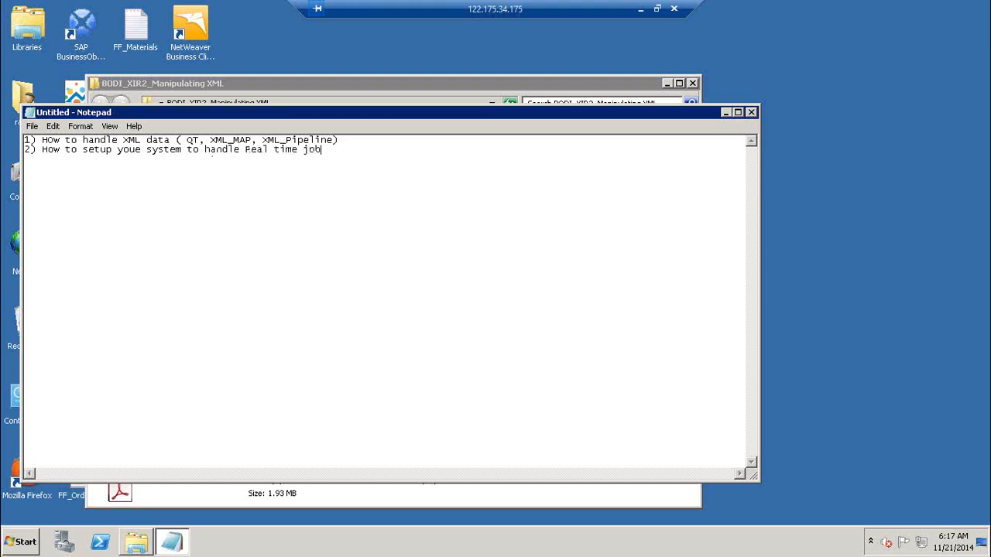
type("time jobs")
key("Return")
type("3) How to create a real time job")
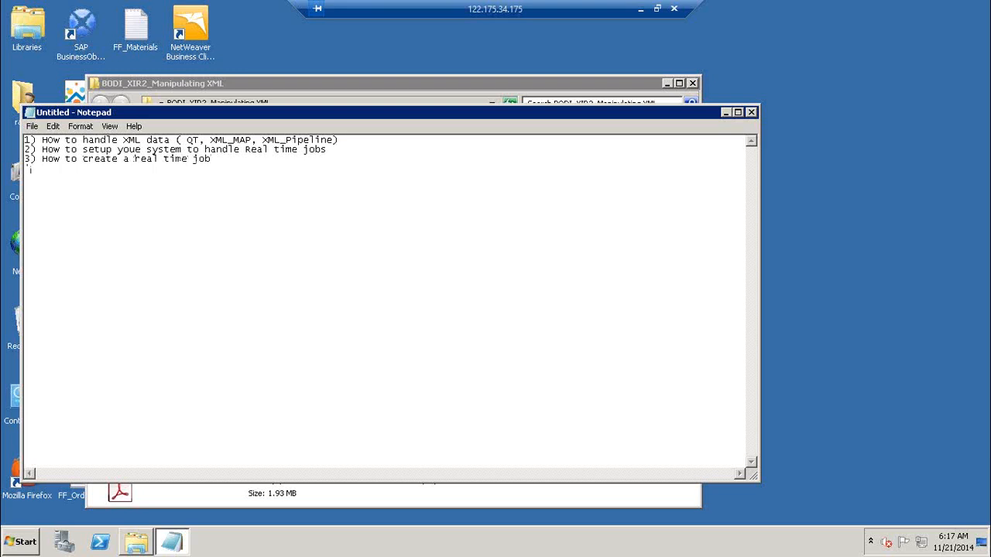
type("4) How to create a WSDL usinData servi")
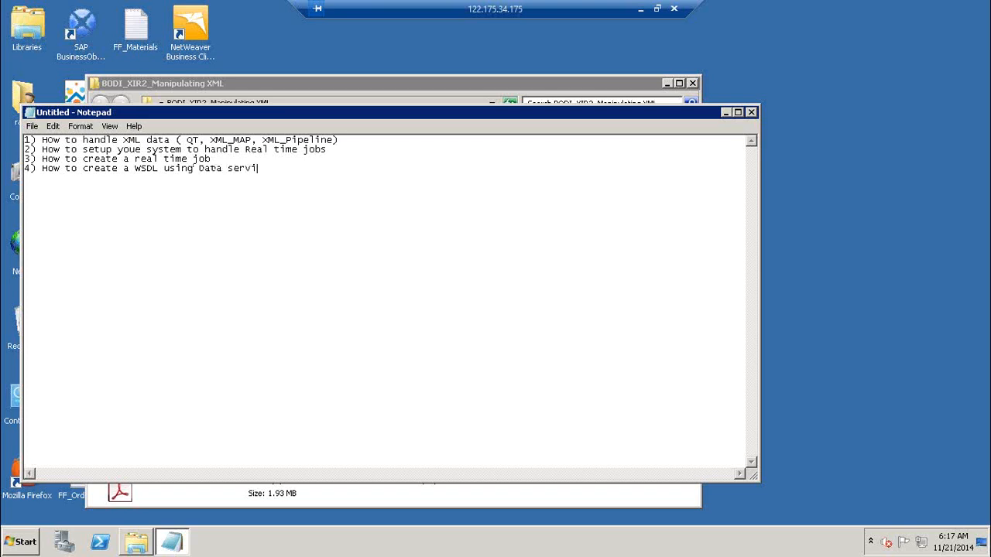
type("ces ( how to we convert a real ti")
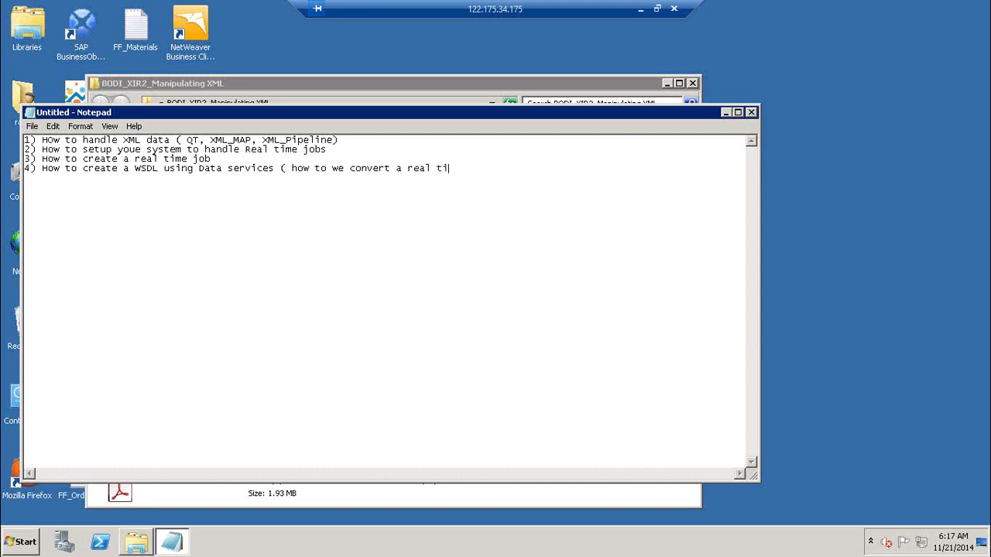
type("me job to WSDL)")
Add item '5) How to Invoke WSDL using data services' followed by blank lines
key("Return")
type("5) How to Invoke ")
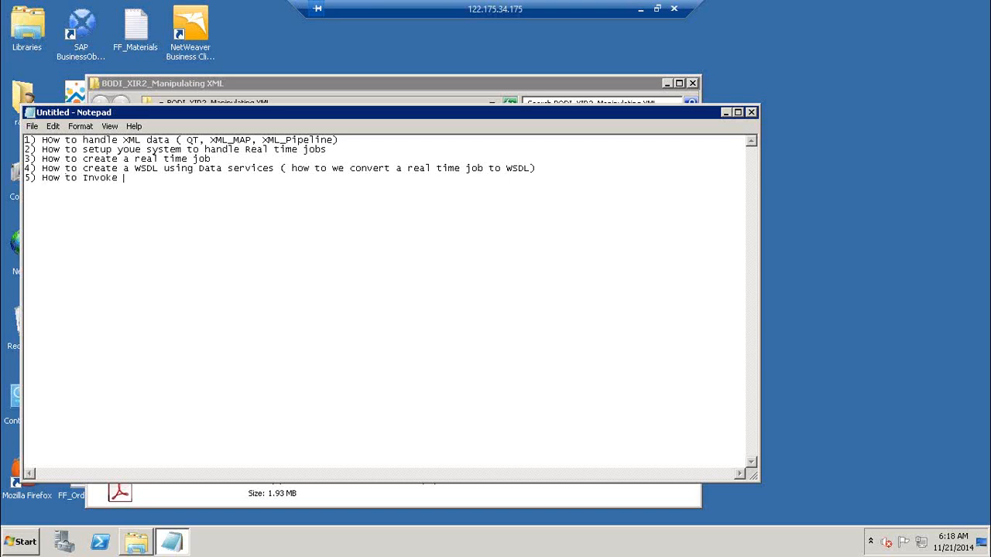
type("WSDL using data services")
key("Return")
key("Return")
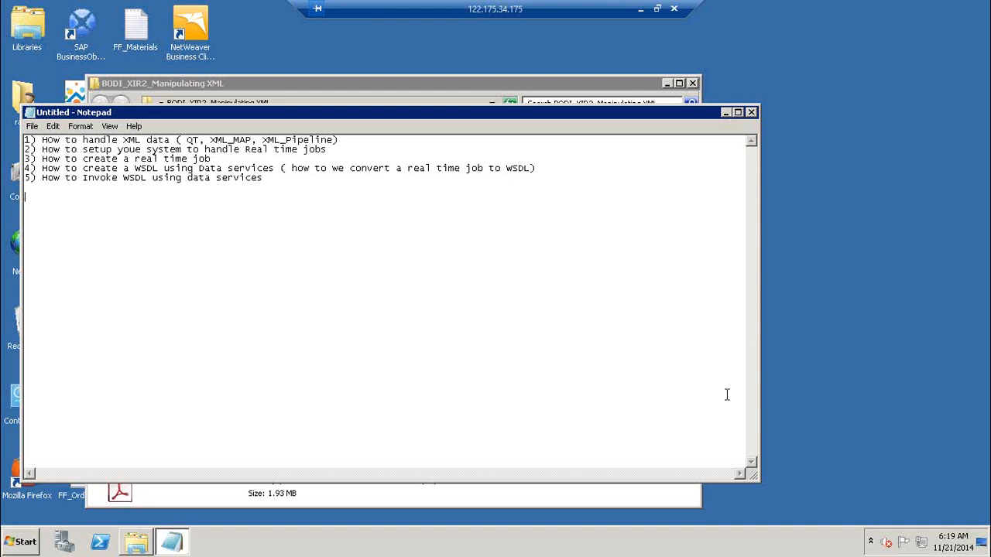
Open manipulating XML data.pdf in Adobe Reader, postponing the product improvement prompt
left_click(725, 113)
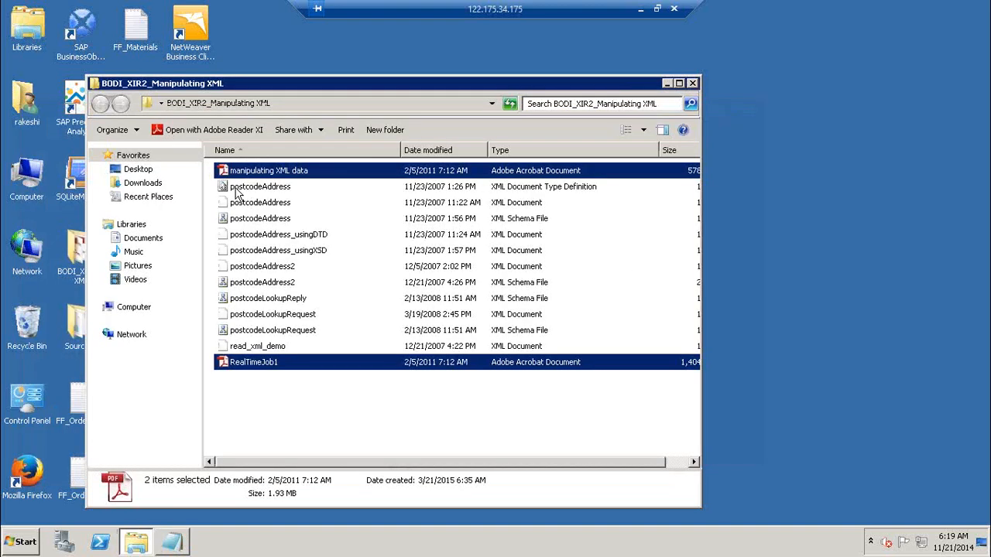
left_click(264, 172)
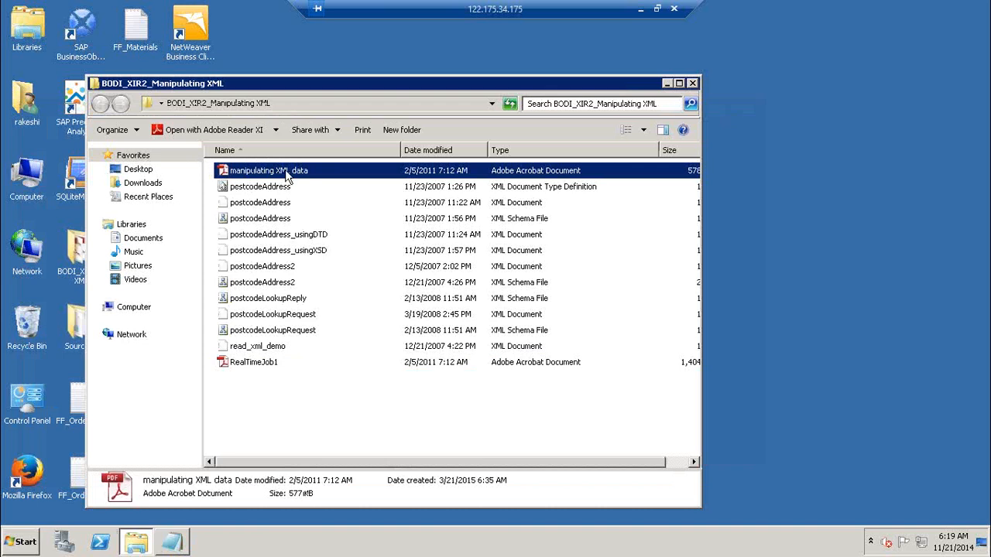
double_click(284, 172)
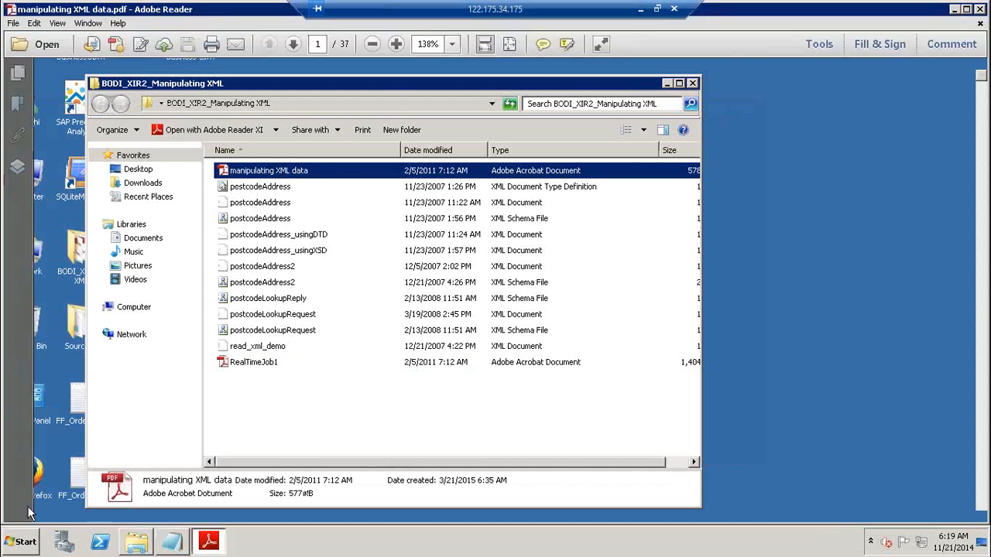
left_click(29, 552)
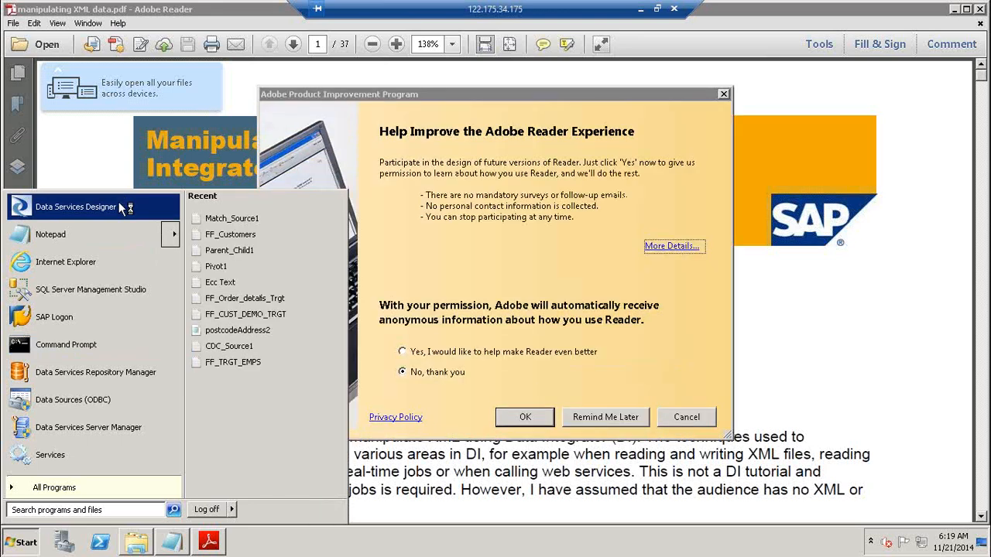
left_click(639, 417)
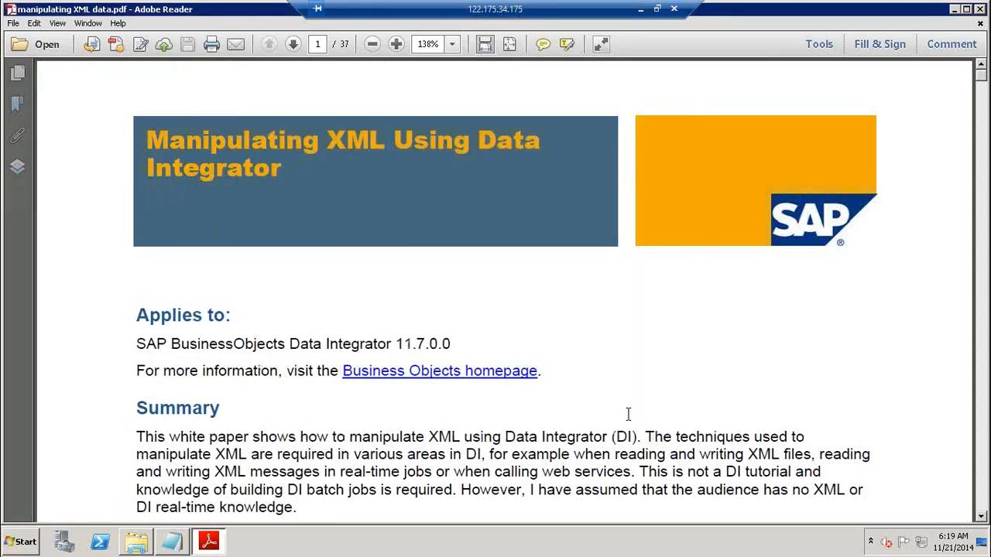
Scroll to the section on supplemental sample files, then minimize all windows to the desktop
left_click(980, 312)
left_click(981, 317)
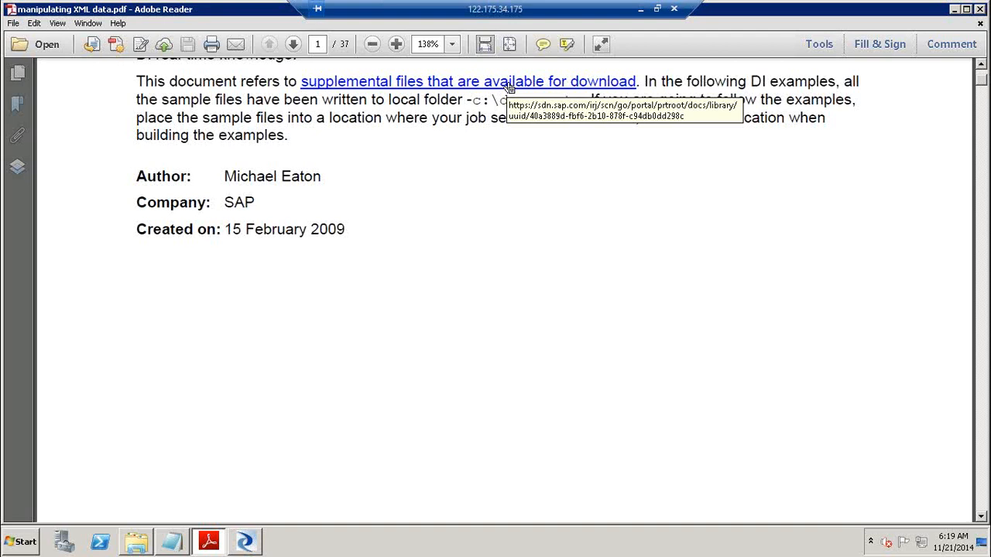
key("super+d")
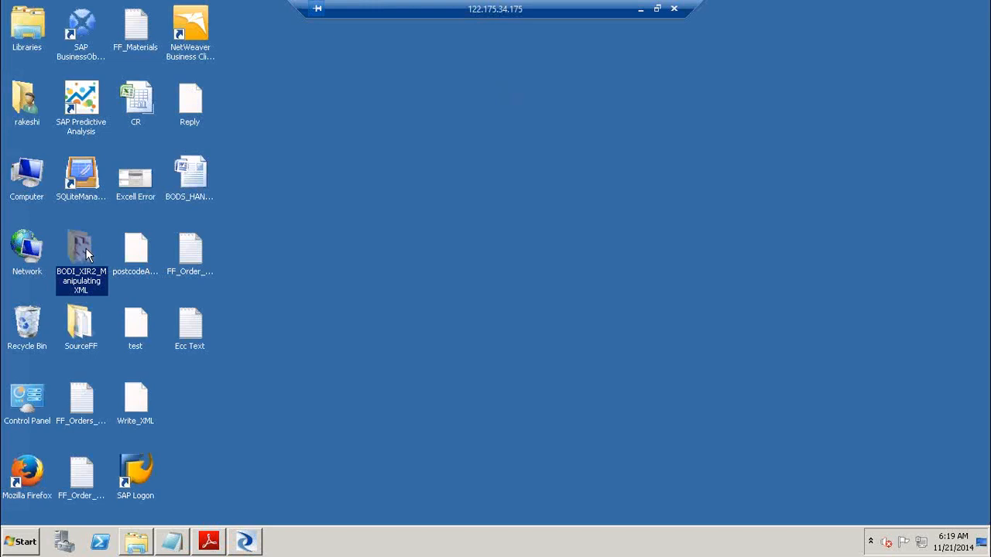
Restore the repository login dialog and enter the user name
left_click(256, 542)
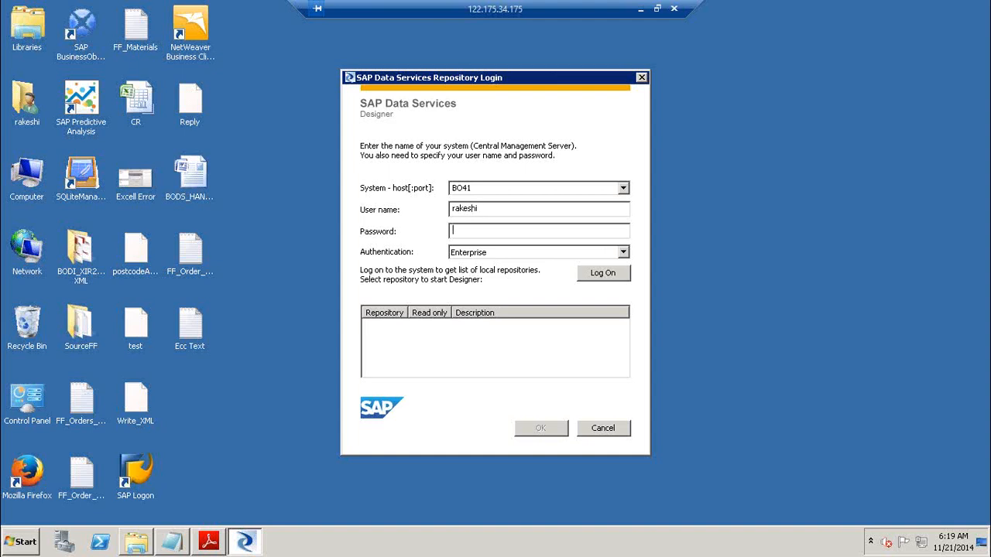
left_click(81, 325)
Select the postcodeAddress through read_xml_demo files in the folder, then log on with the LR1 repository
double_click(82, 263)
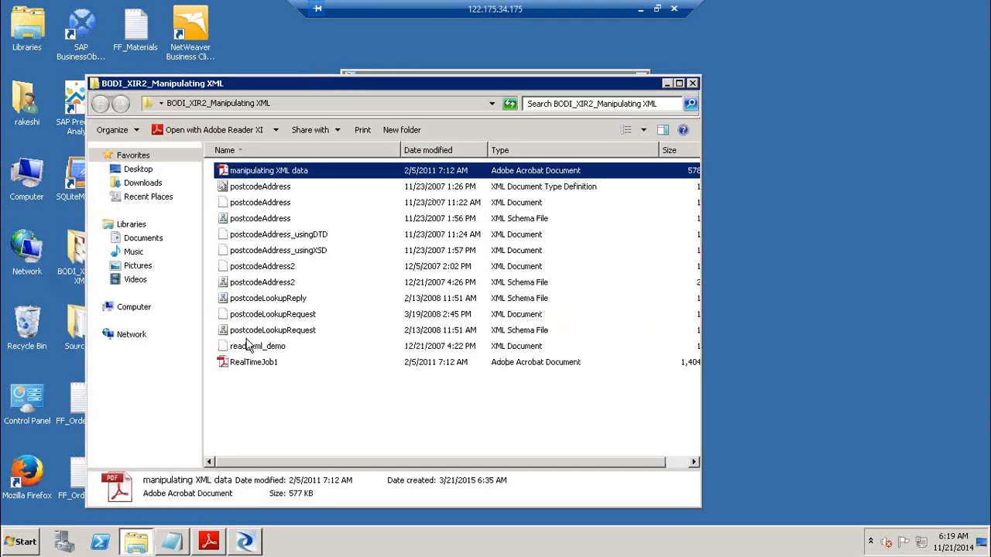
left_click(273, 189)
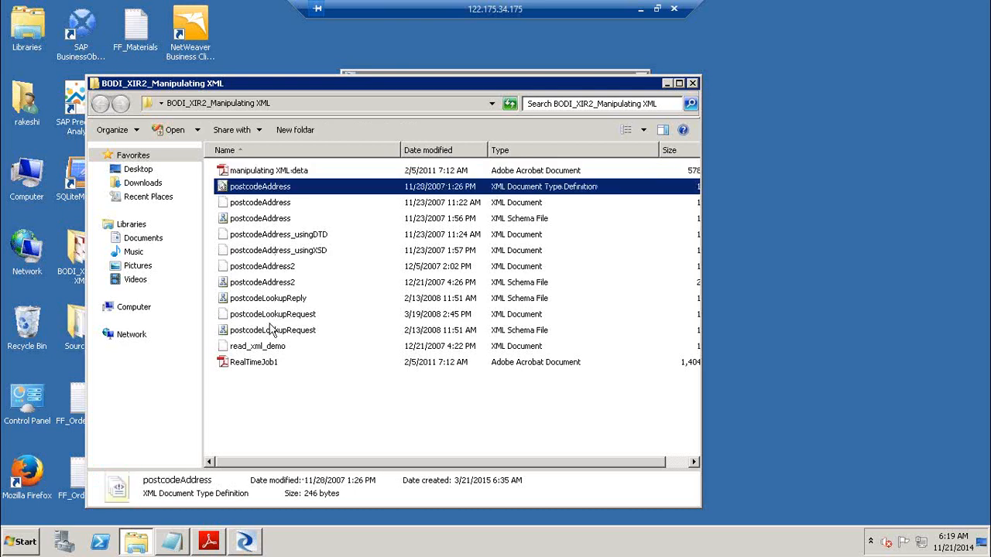
left_click(270, 349, "shift")
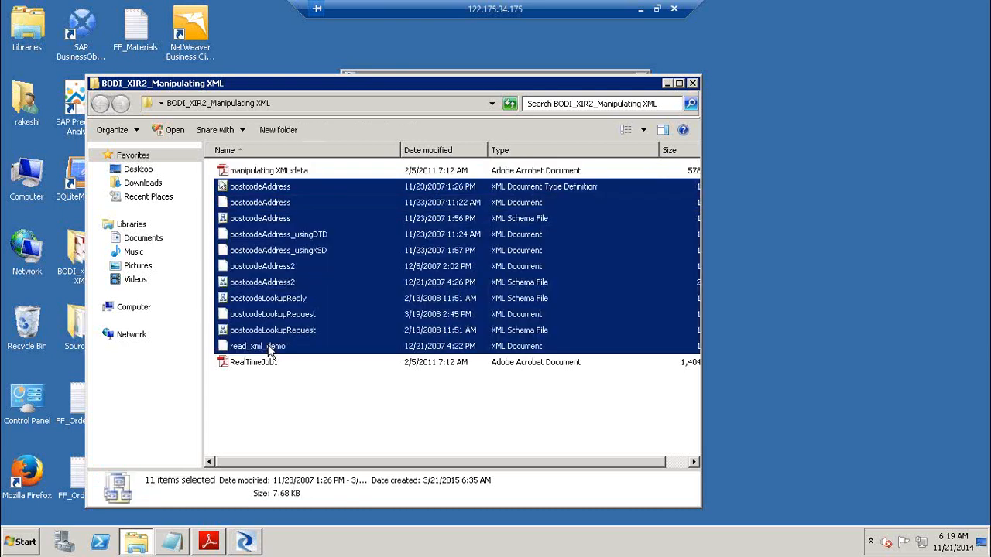
left_click(665, 83)
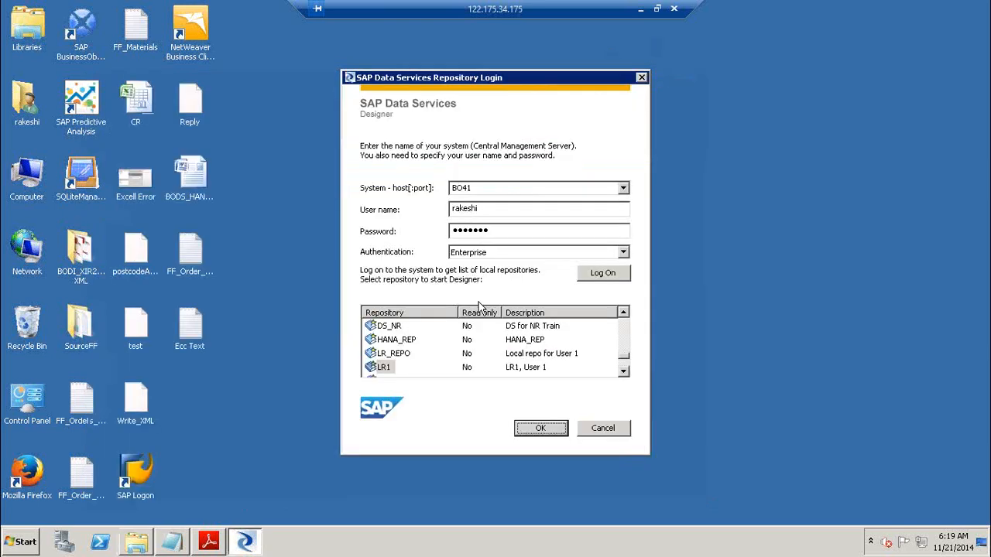
left_click(540, 428)
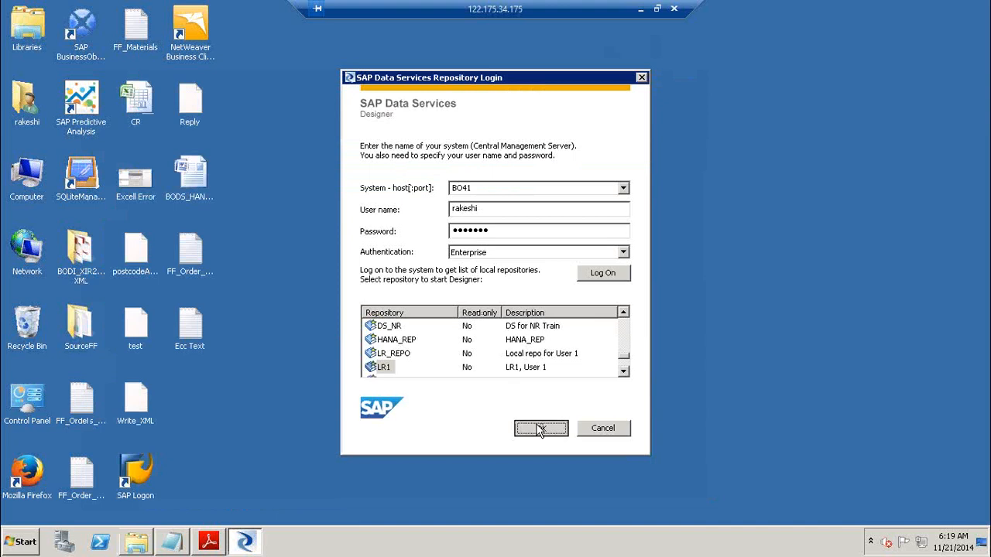
Enter and submit the repository password
type("******")
key("Return")
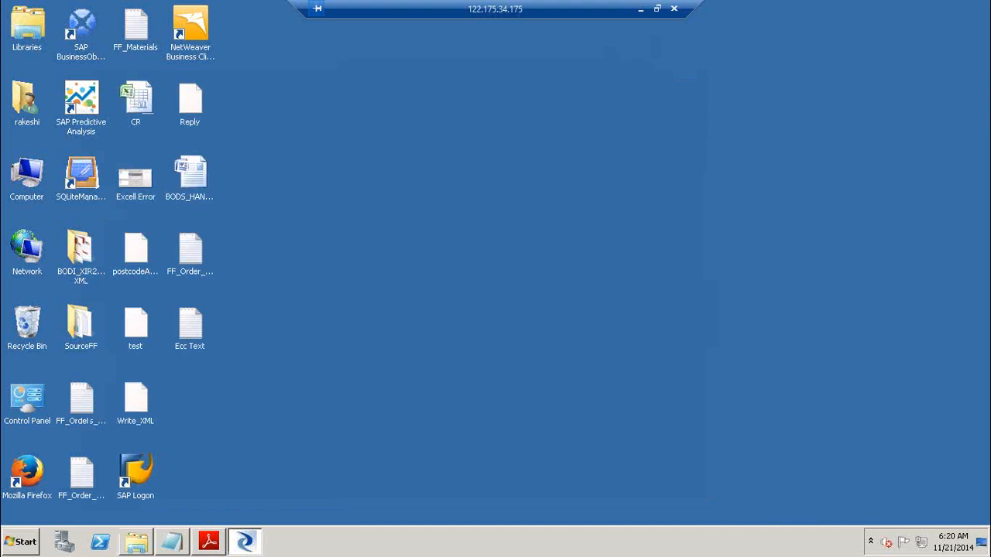
type("******")
key("Return")
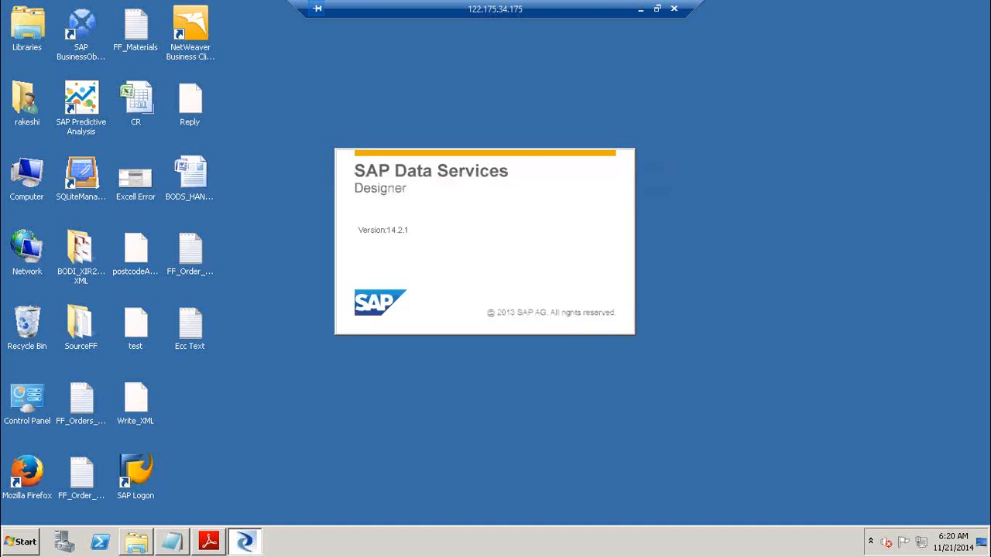
Add the note 'XML source ( .xml file)' on a new line in Notepad
left_click(172, 542)
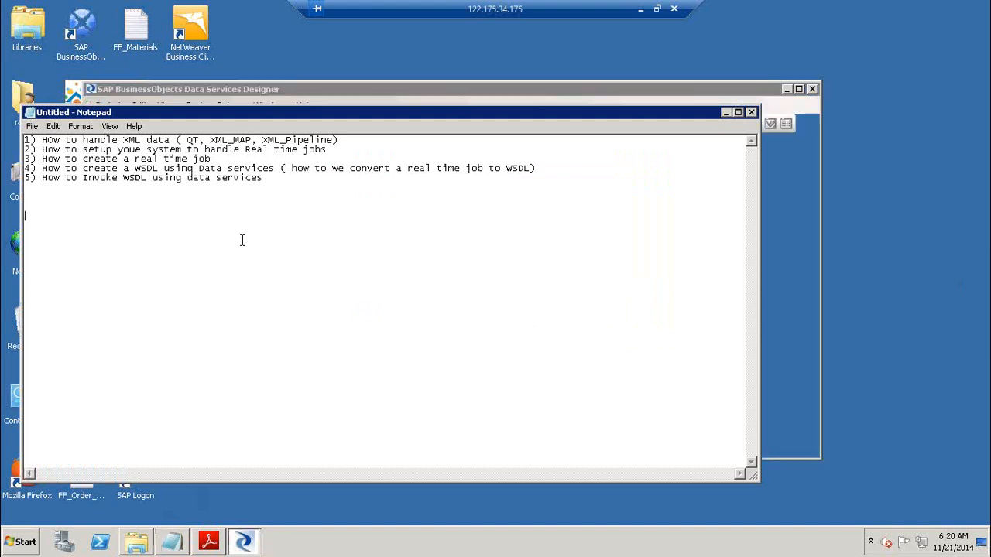
key("Return")
type("XML source ")
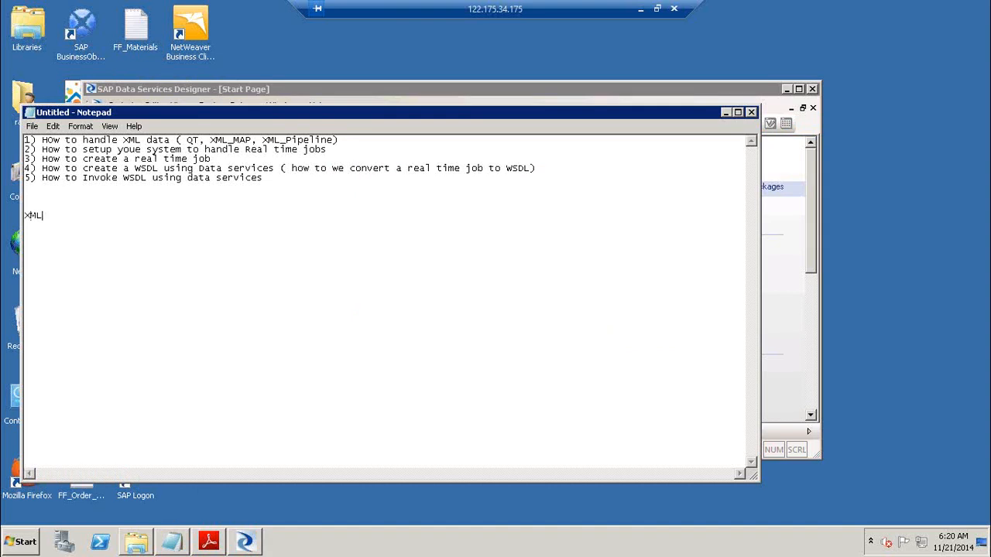
type("( .xml file)")
Maximize the Designer and open Proj_BODS_Training in the Project Area
left_click(800, 90)
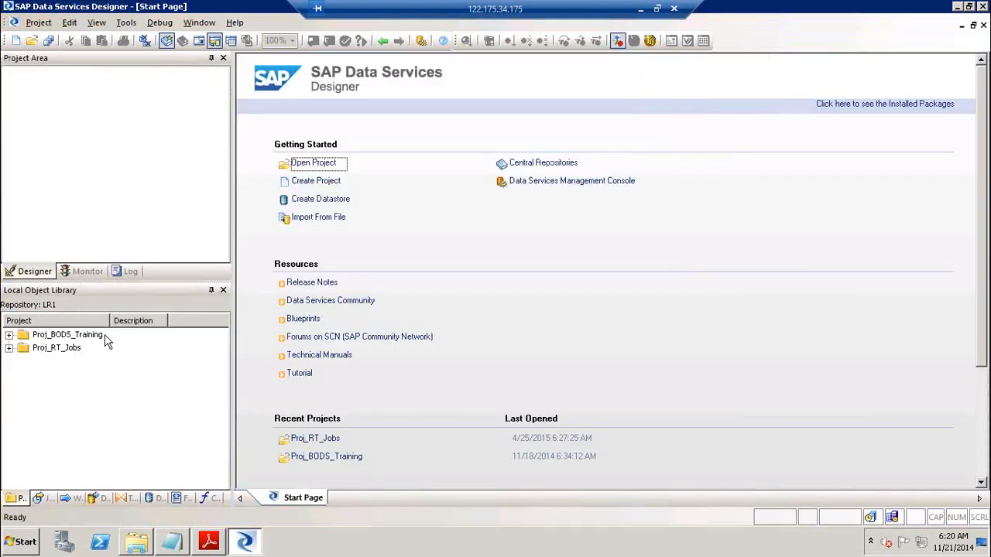
left_click(72, 338)
double_click(72, 339)
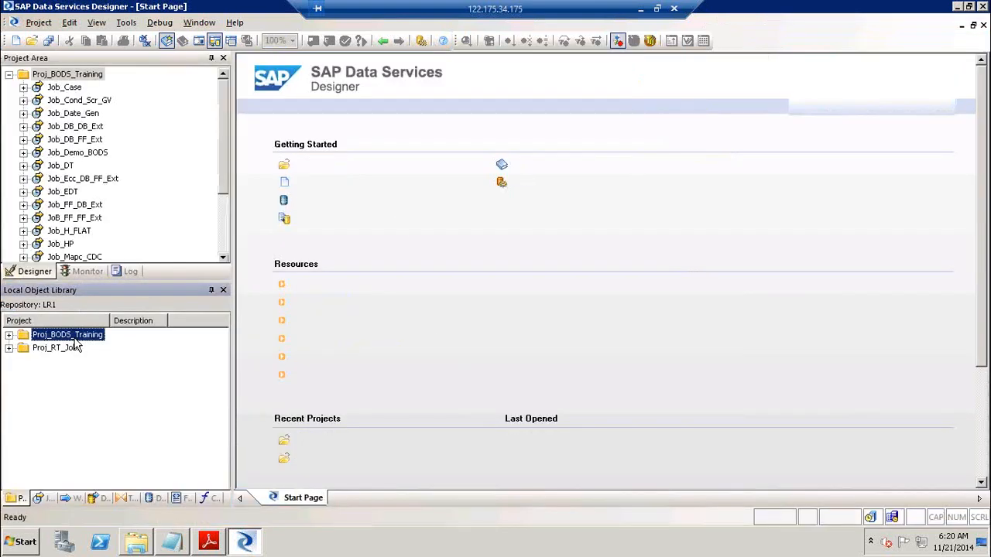
key("alt+Tab")
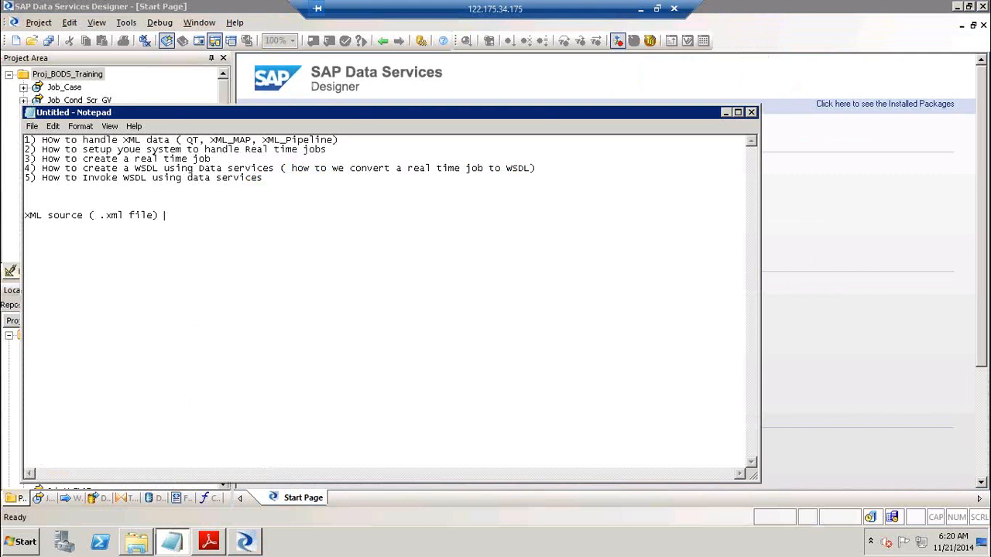
Append '( .xsd / .dtd) Structure' to the XML source note and add a '.xml, .xsd /.dtd' line
type("( .xsd / .dtd) Structure")
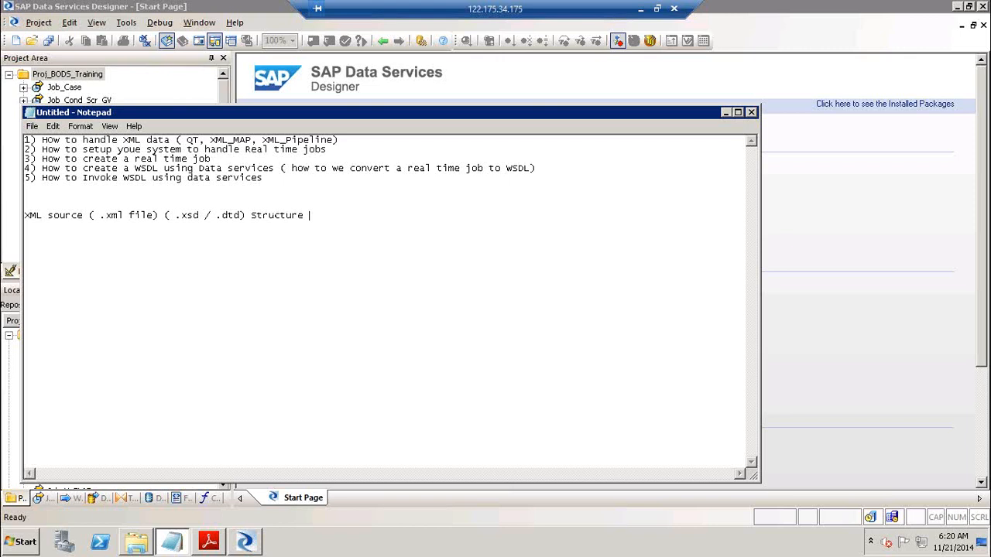
key("Return")
key("Return")
type(".xml, .xsd /.dtd")
key("shift+Left")
key("shift+Left")
key("shift+Left")
key("shift+Left")
key("shift+Left")
key("shift+Left")
key("shift+Left")
key("shift+Left")
key("shift+Left")
key("shift+Left")
key("shift+Left")
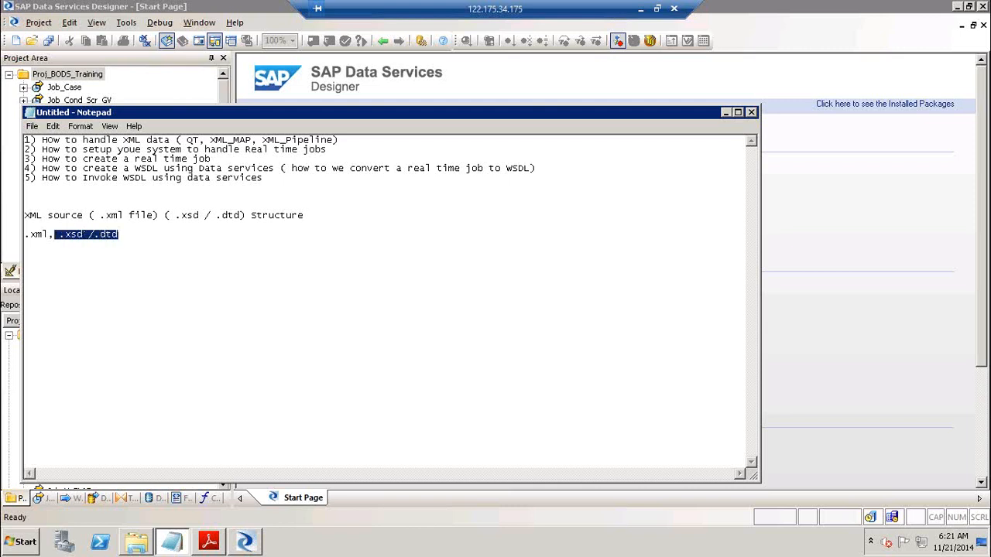
left_click(140, 237)
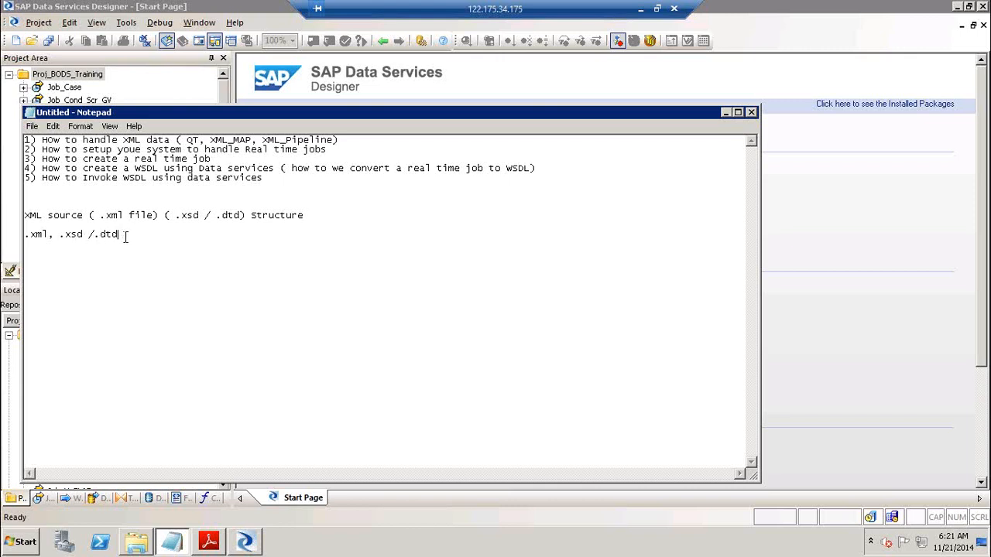
left_click_drag(53, 234, 28, 234)
left_click(128, 233)
Start a new note line reading 'Batch job and (.XML'
key("Return")
key("Return")
type("1")
key("BackSpace")
key("Return")
type("Batch job and (.XML")
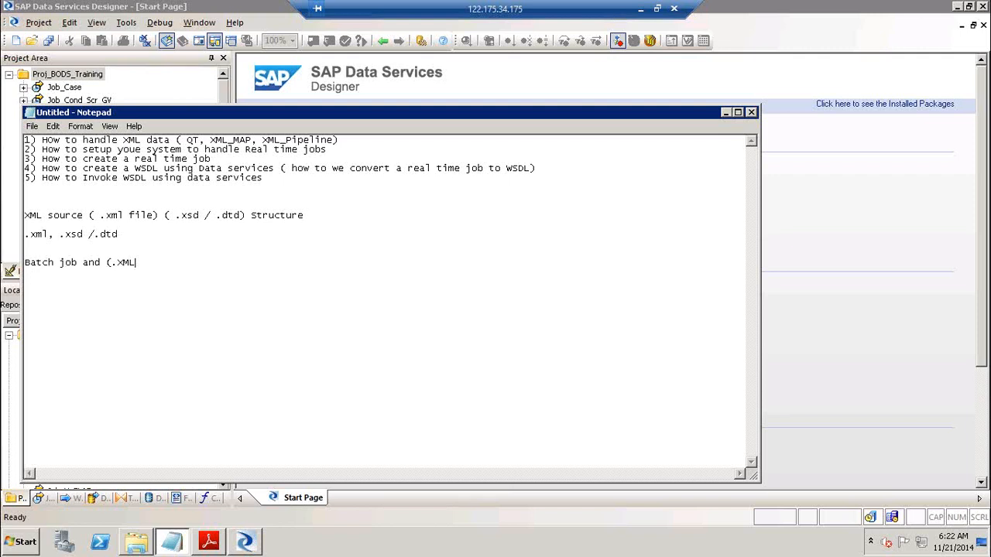
Rewrite the batch note as 'Batch job and File (Source/ Target)' followed by 'MSG (Source/ target)'
key("BackSpace")
key("BackSpace")
key("BackSpace")
key("BackSpace")
key("BackSpace")
type("File (Source/ Target)")
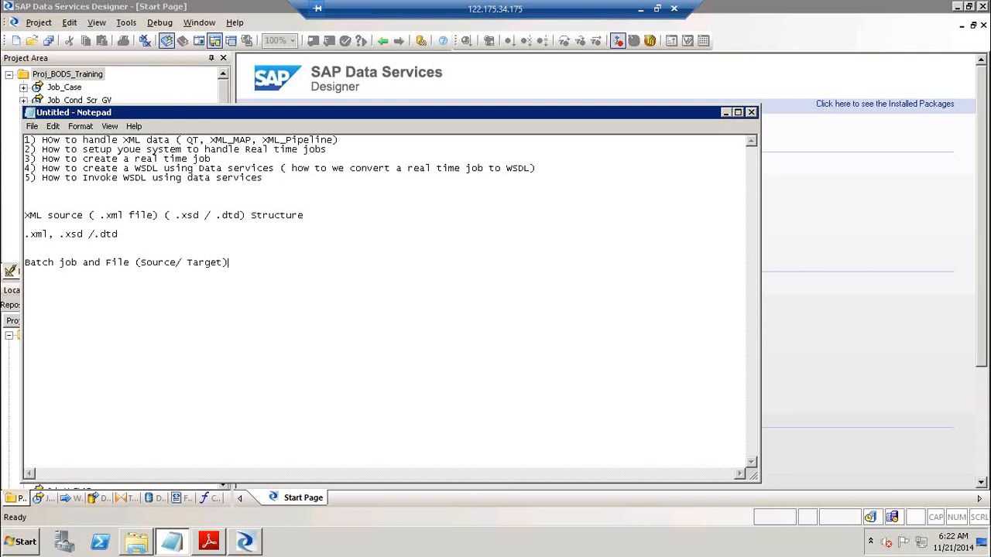
type("  MSG ()")
key("BackSpace")
type("Source ? target)")
key("Delete")
key("Delete")
type("/")
Move the MSG part onto its own line reading 'ReL TIME Job MSG (Source/ target)'
left_click(135, 261)
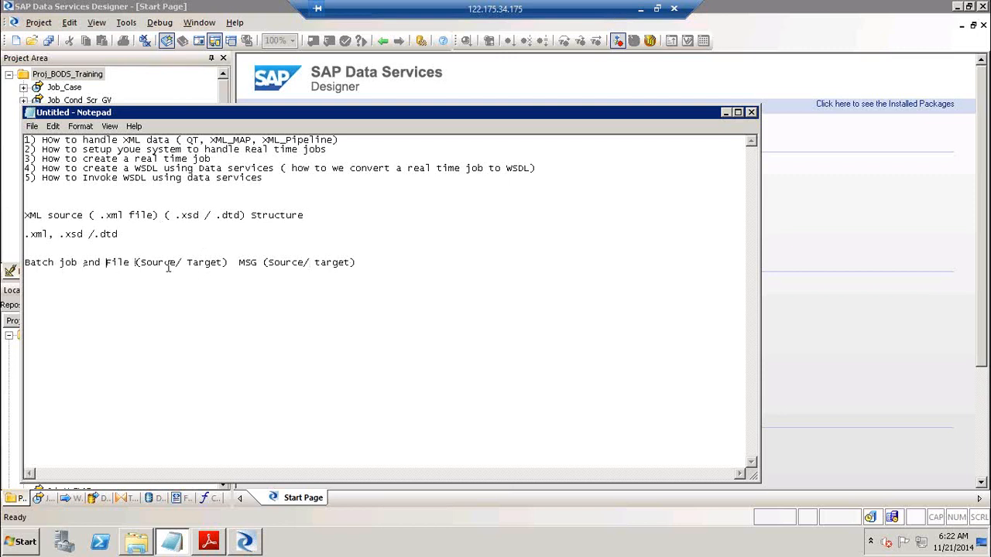
left_click(236, 263)
key("Return")
type("ReL TIME J")
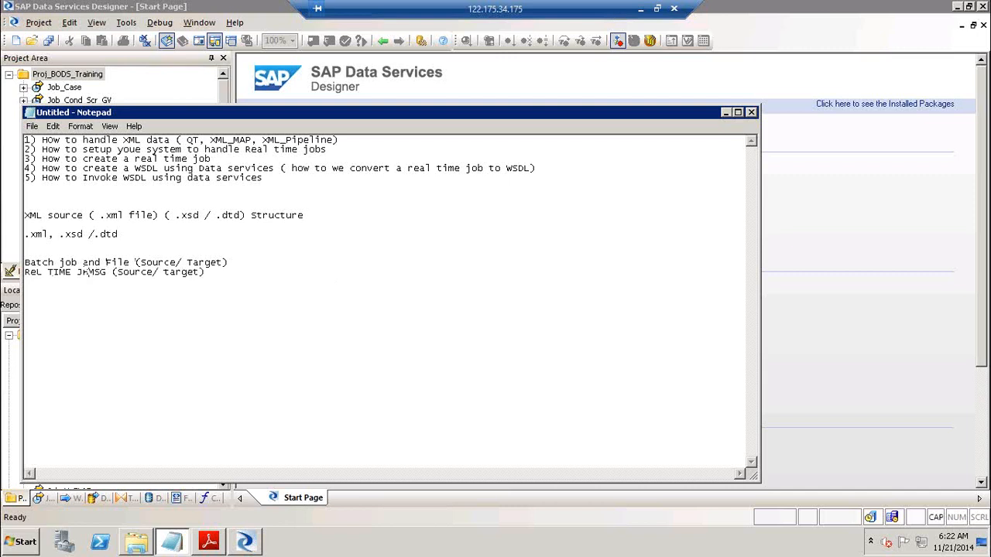
key("BackSpace")
key("Caps_Lock")
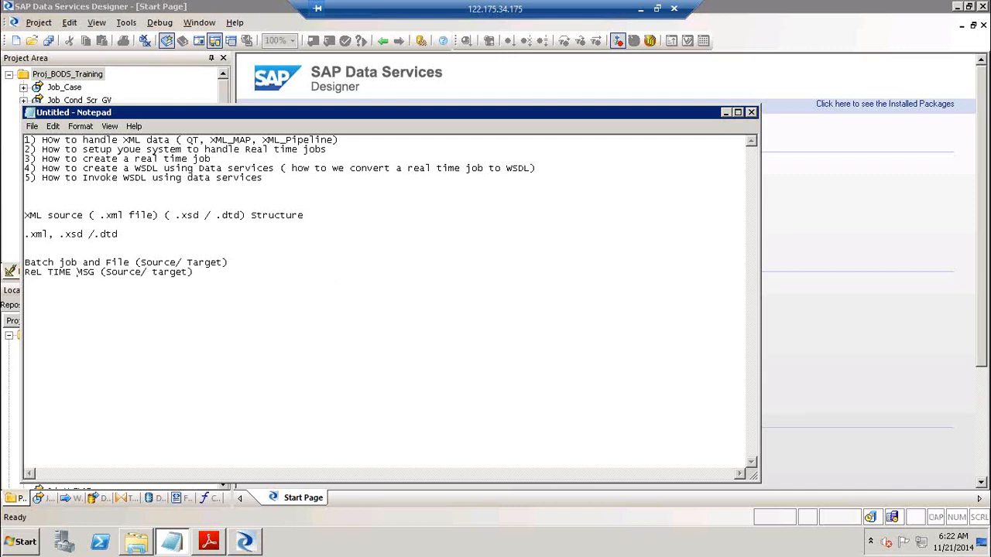
type("Job")
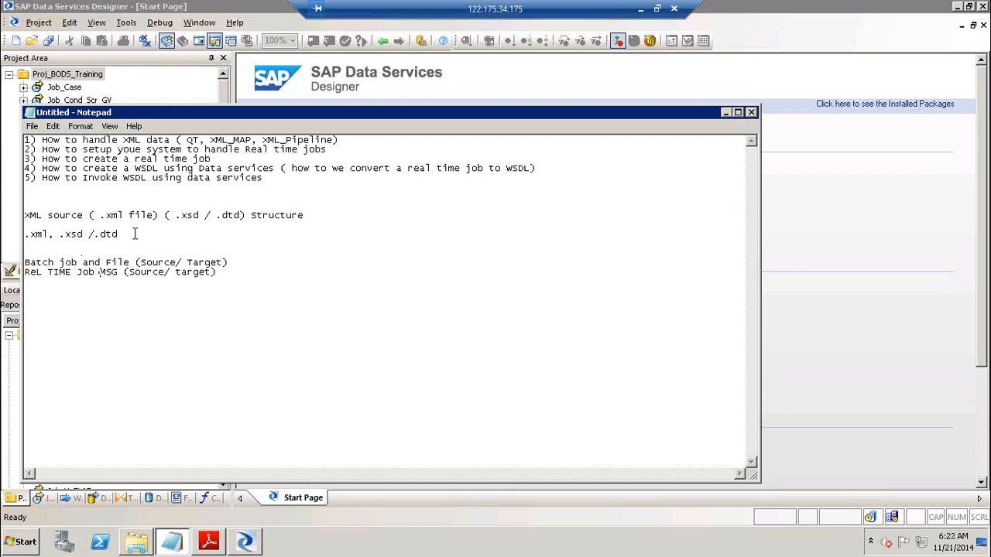
Append '--> Files --> Msgs' after the batch job line
left_click_drag(126, 234, 58, 234)
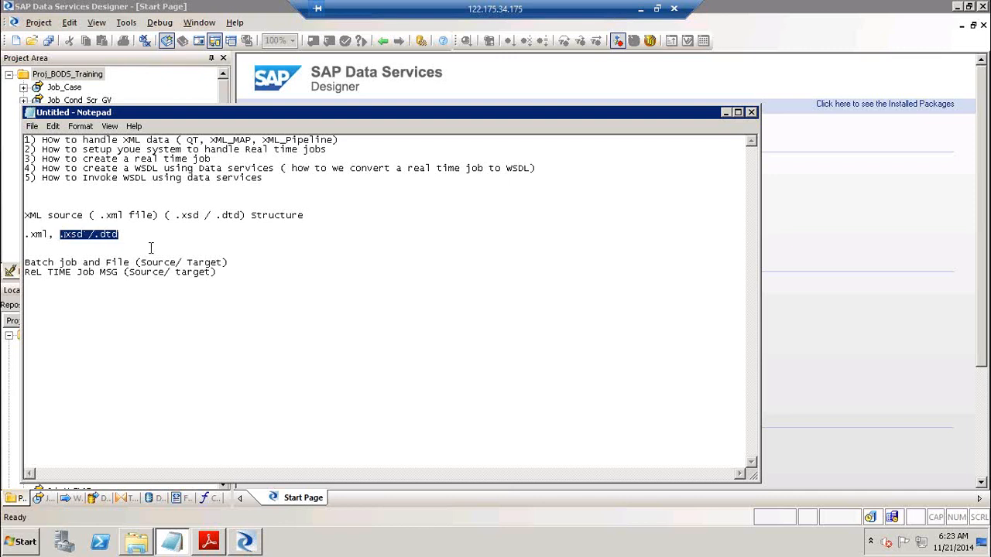
left_click_drag(37, 265, 141, 263)
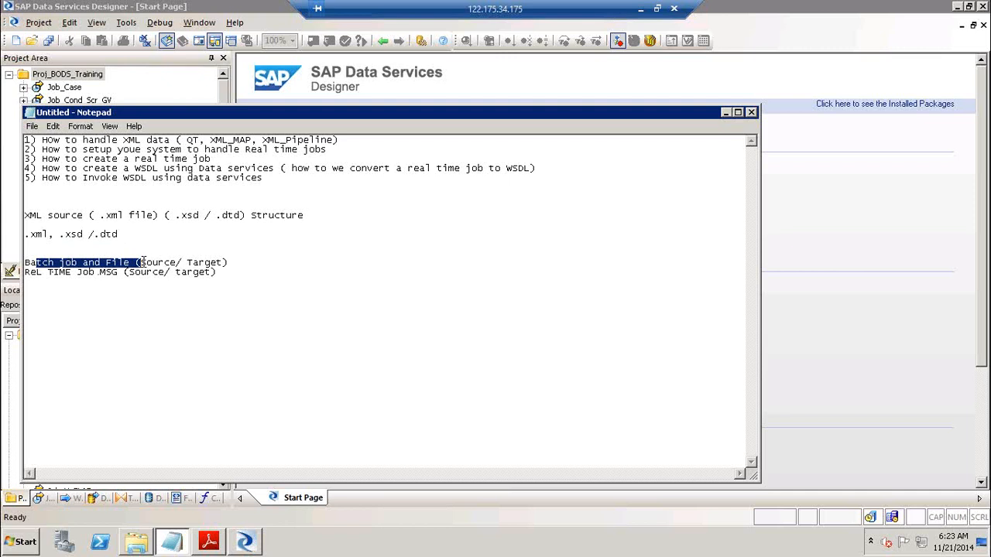
left_click(241, 262)
type("--> Files")
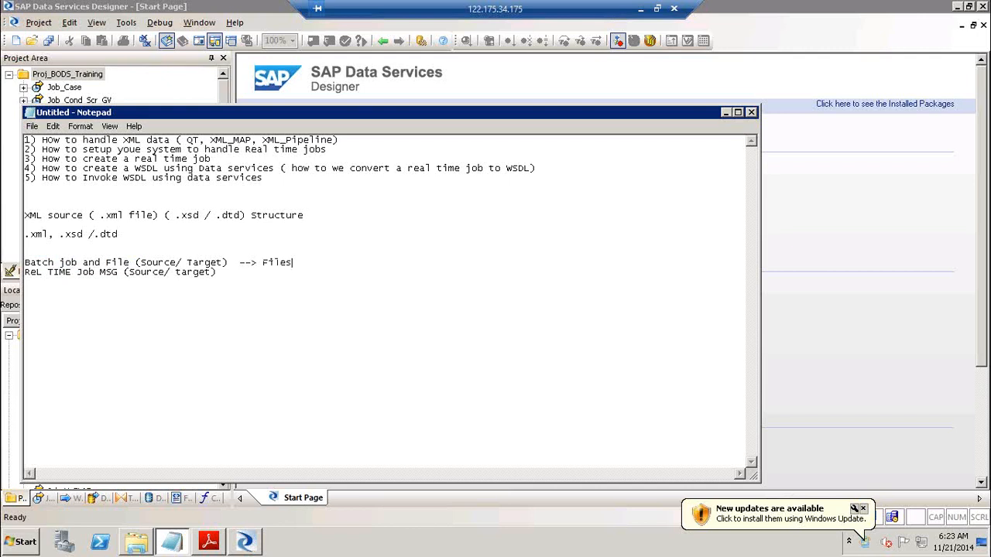
type(" --> Msgs")
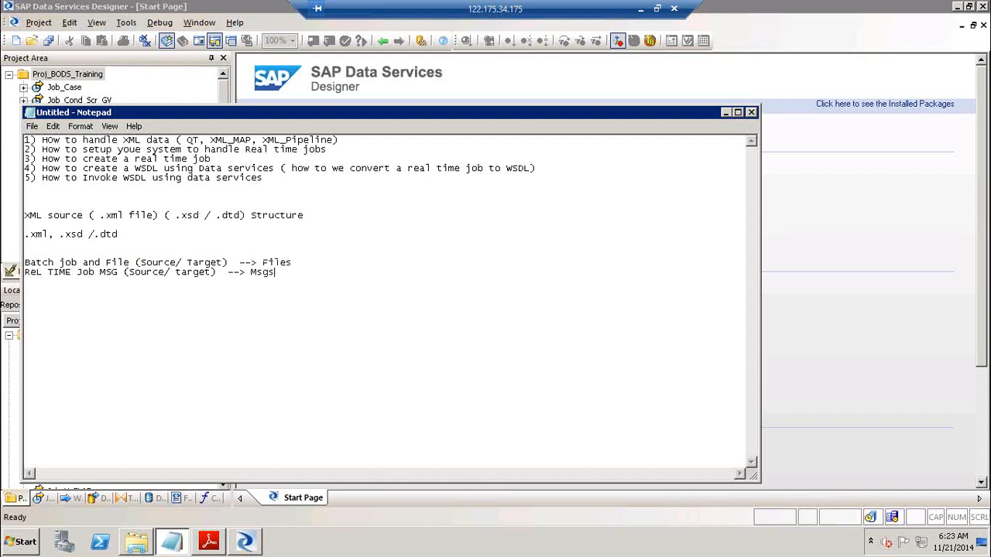
Minimize Notepad and bring up the manipulating XML data.pdf guide in Adobe Reader
left_click(726, 112)
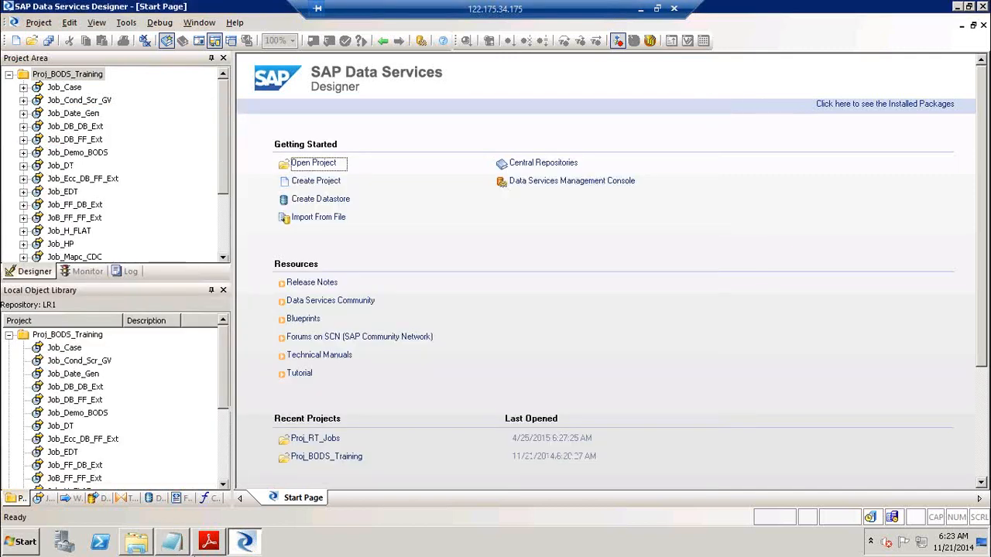
left_click(210, 545)
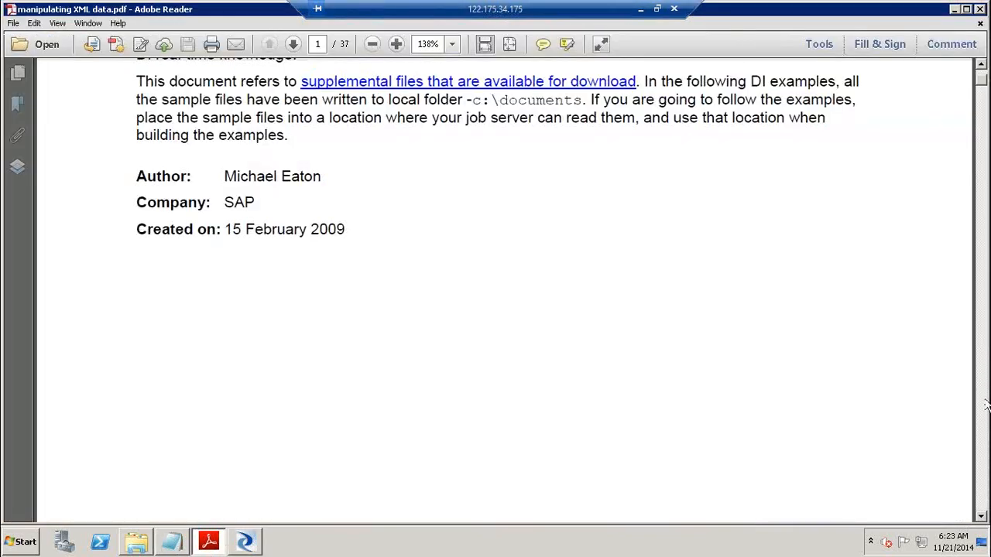
scroll(980, 408, "down", 10)
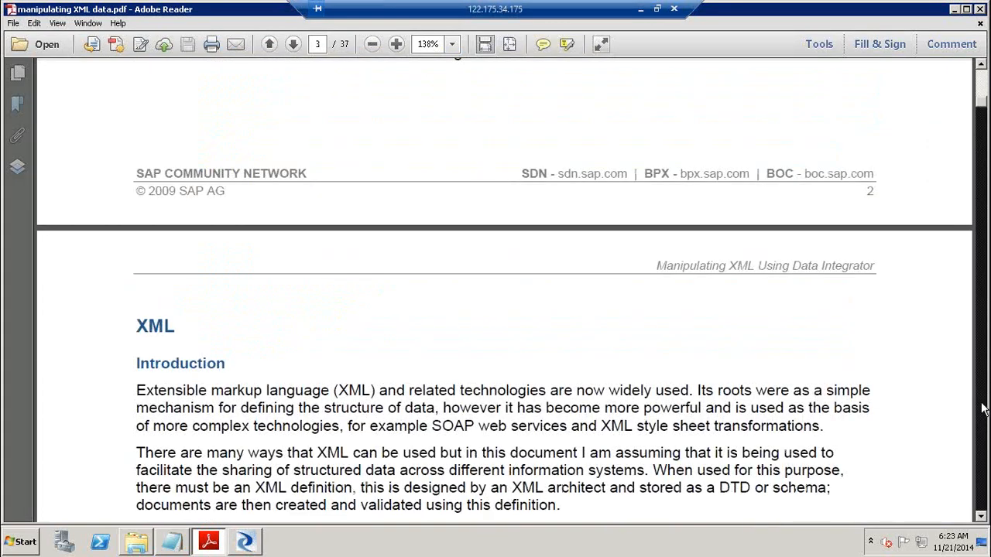
scroll(981, 408, "down", 5)
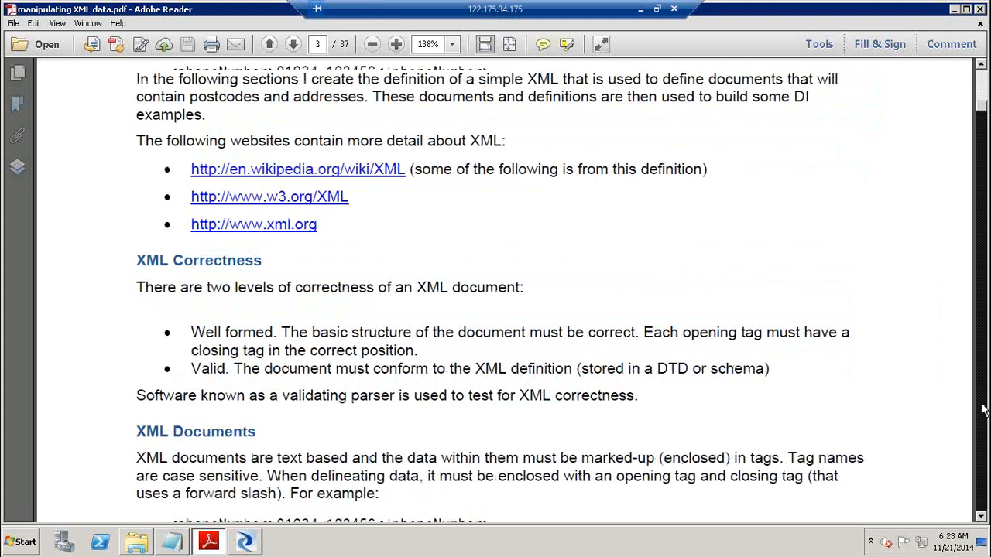
scroll(982, 409, "down", 10)
Page down to page 9, where 'Reading and writing XML files using DI' begins
left_click(981, 409)
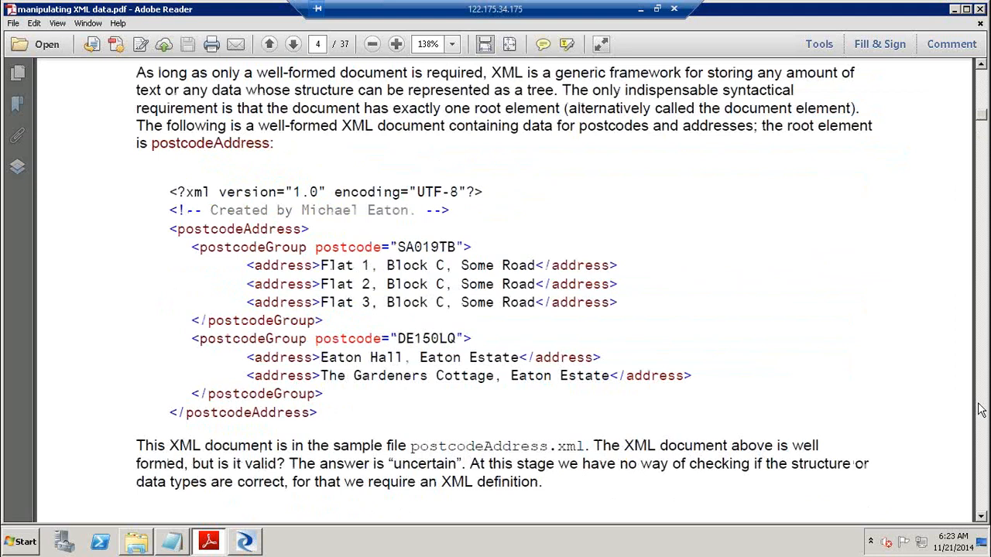
left_click(981, 409)
left_click(980, 410)
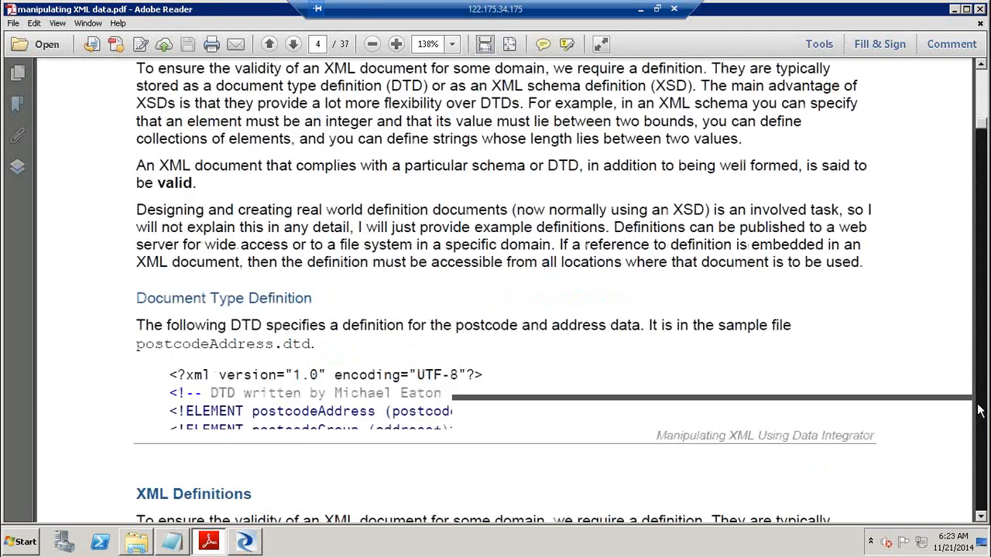
left_click(979, 411)
left_click(980, 410)
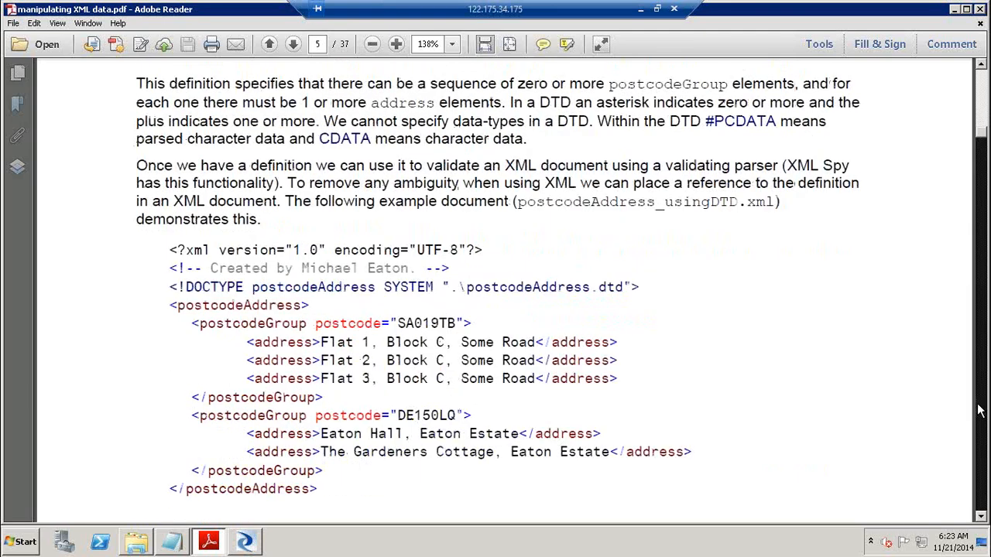
left_click(979, 410)
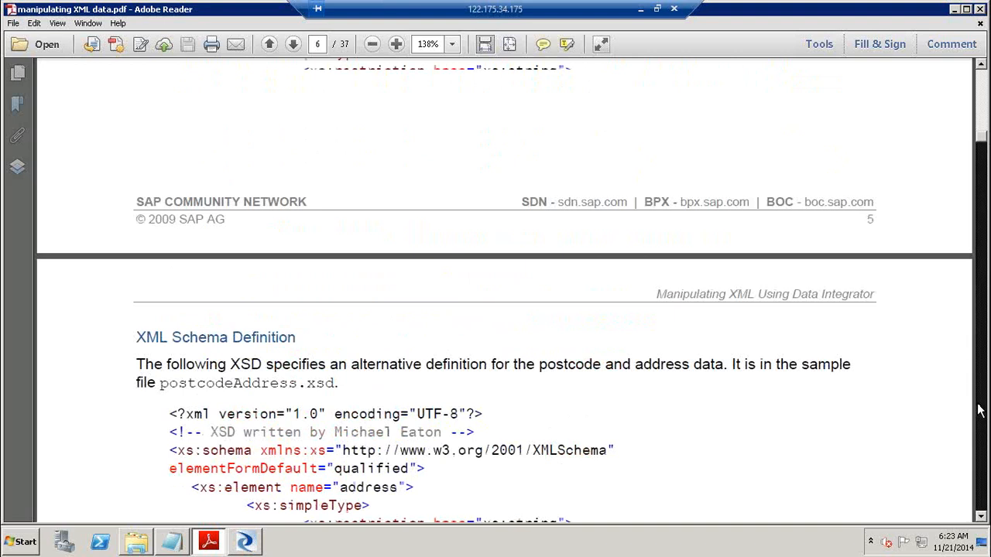
left_click(979, 410)
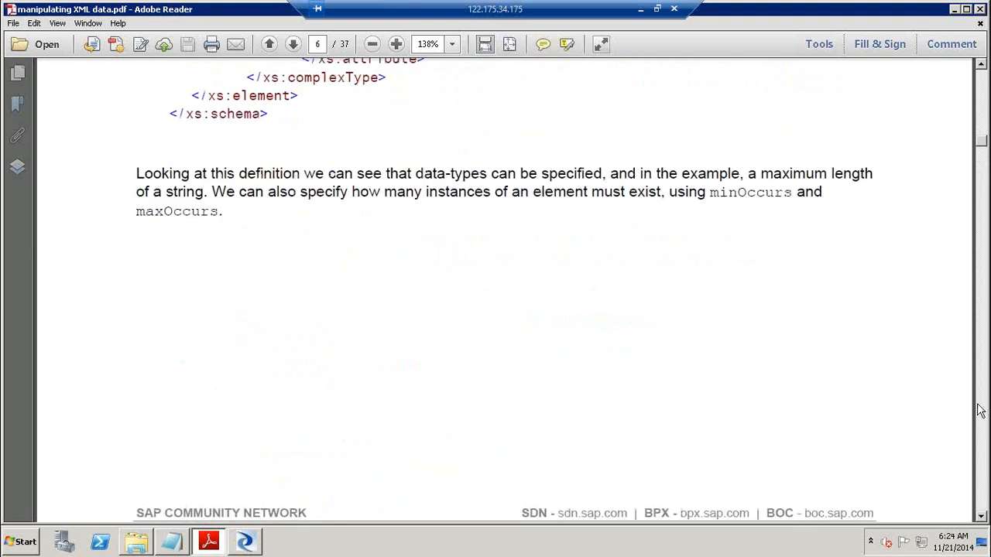
left_click(979, 410)
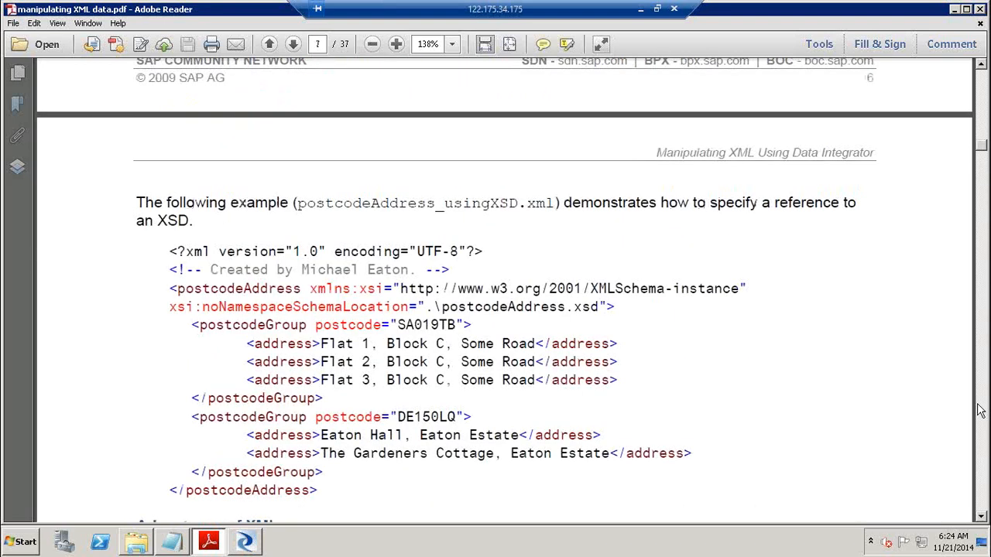
left_click(980, 410)
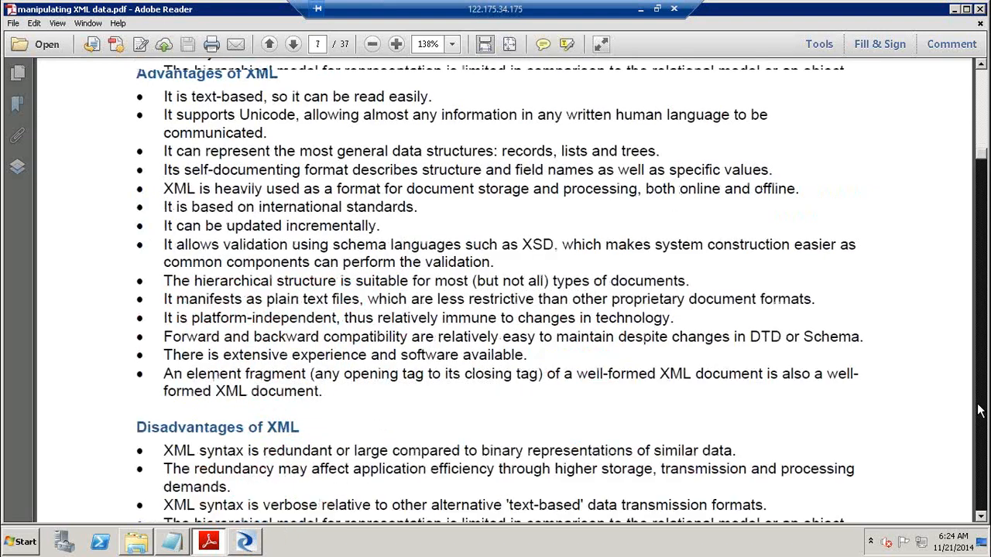
left_click(979, 410)
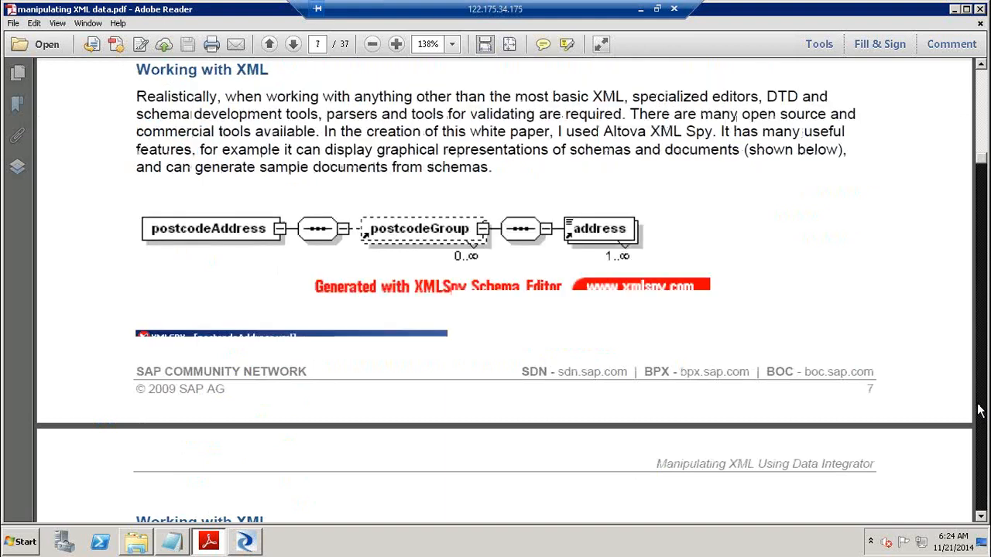
left_click(979, 410)
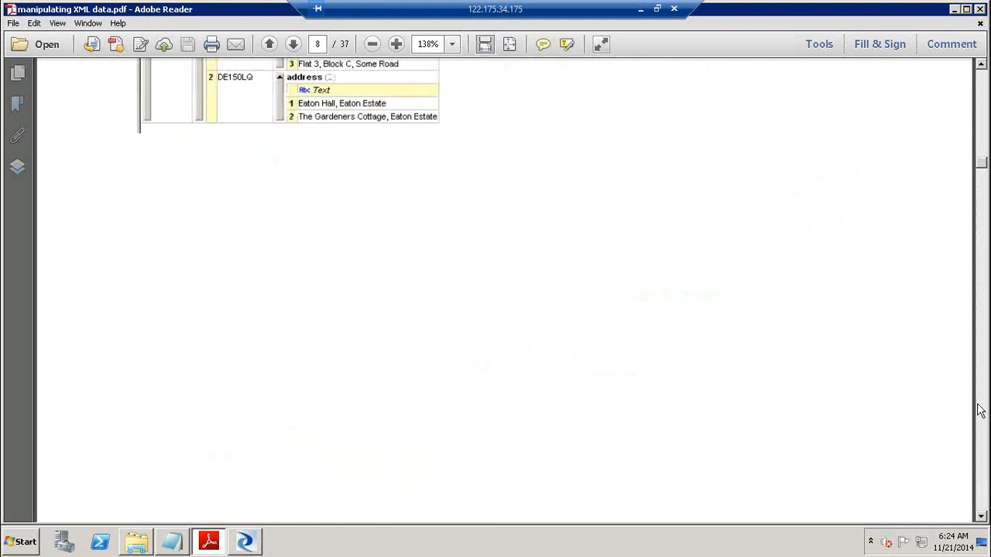
left_click(979, 410)
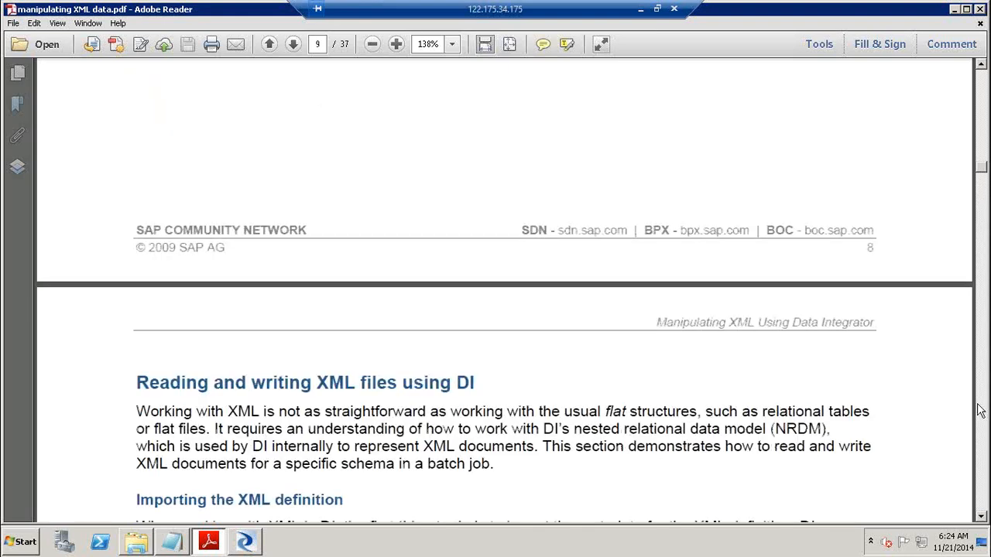
Page the PDF to page 16's template-table dataflow figure, then return to the Designer
left_click(979, 411)
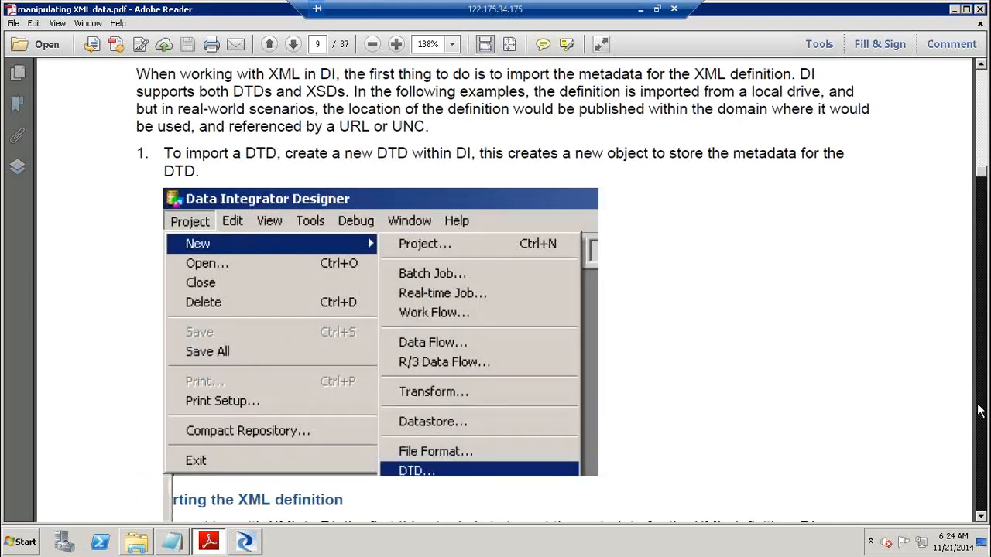
left_click(979, 410)
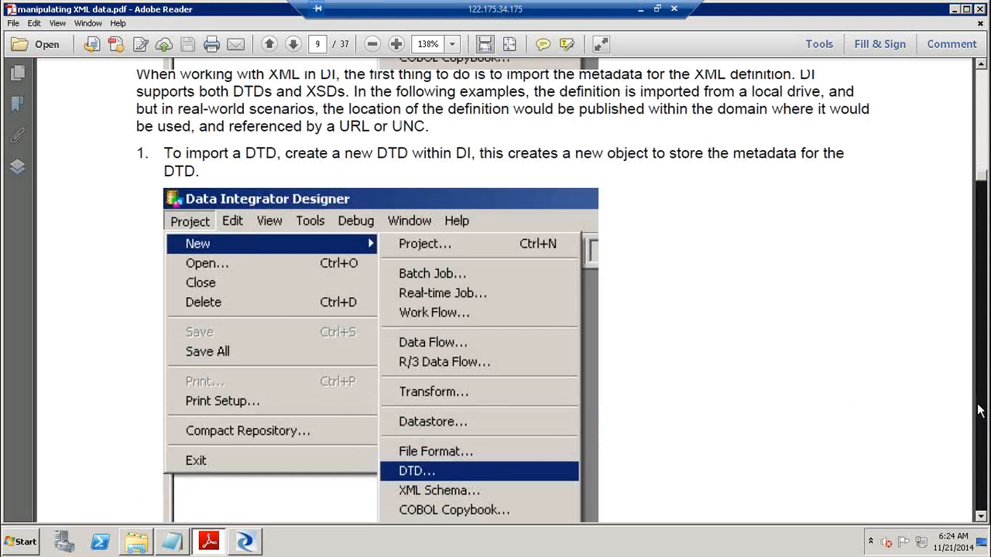
left_click(980, 410)
left_click(979, 410)
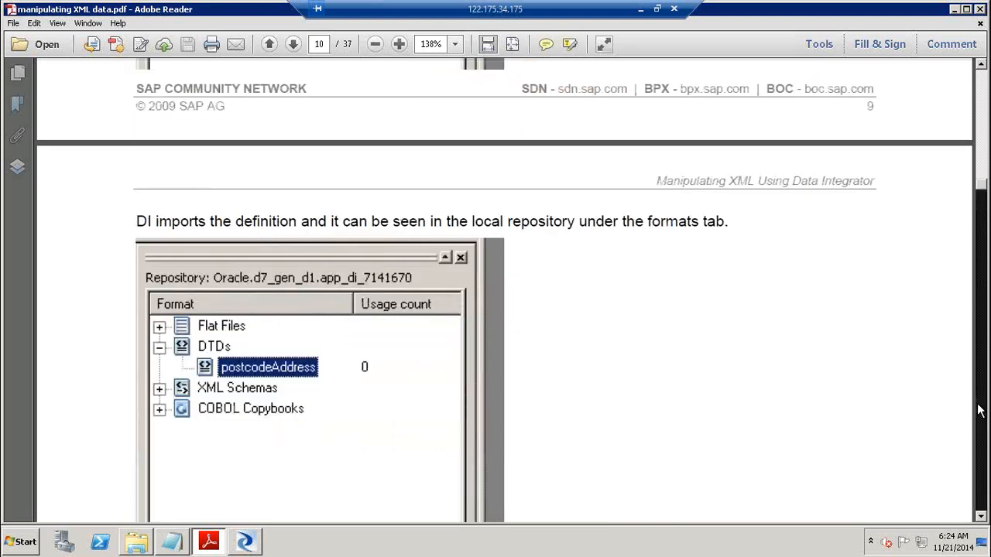
left_click(979, 411)
left_click(979, 410)
left_click(979, 410)
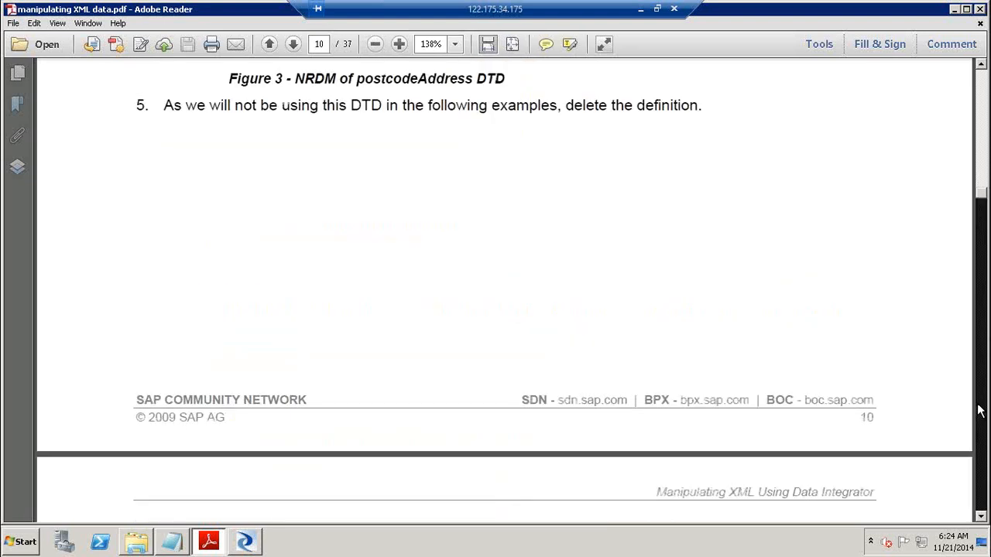
left_click(979, 410)
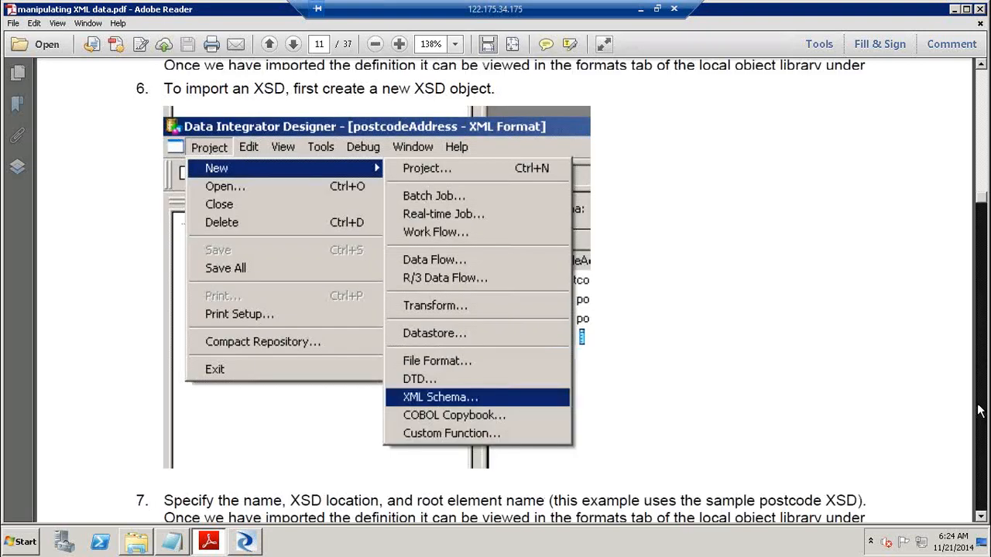
left_click(979, 411)
left_click(980, 411)
left_click(980, 411)
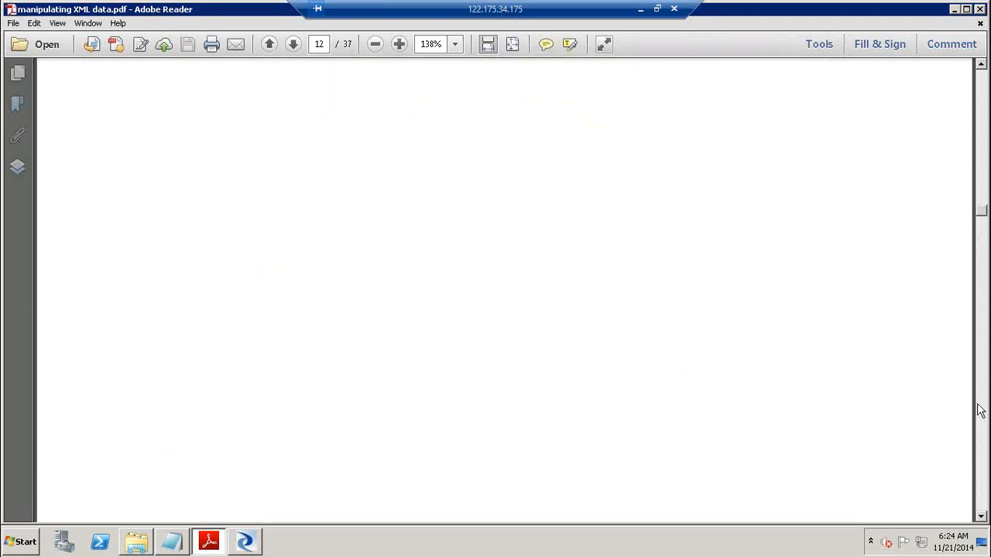
left_click(980, 411)
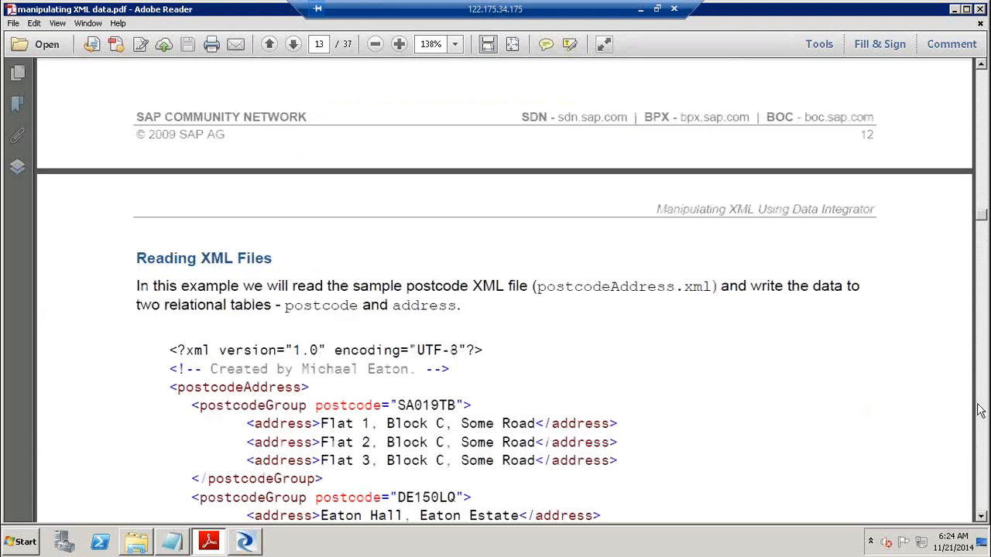
left_click(980, 411)
left_click(980, 411)
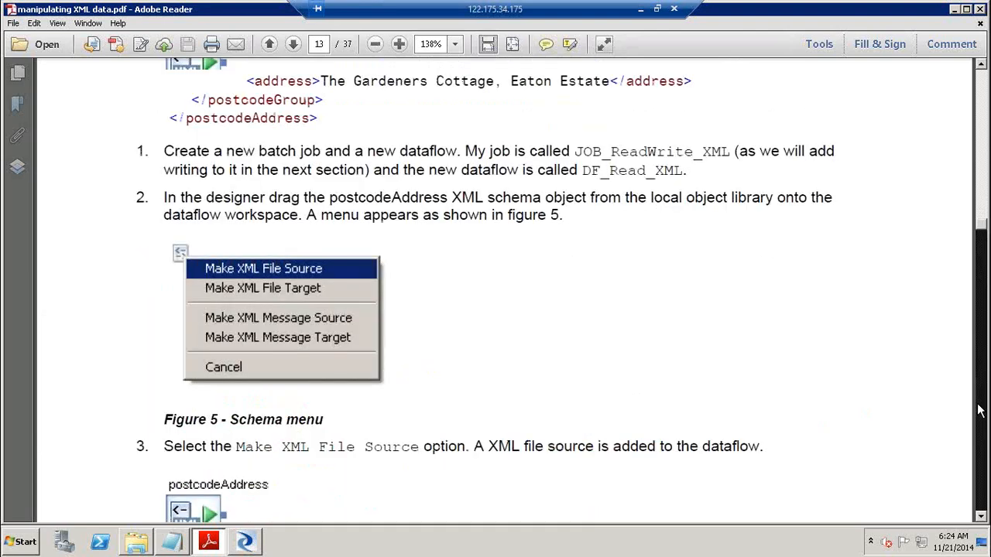
left_click(980, 411)
left_click(980, 411)
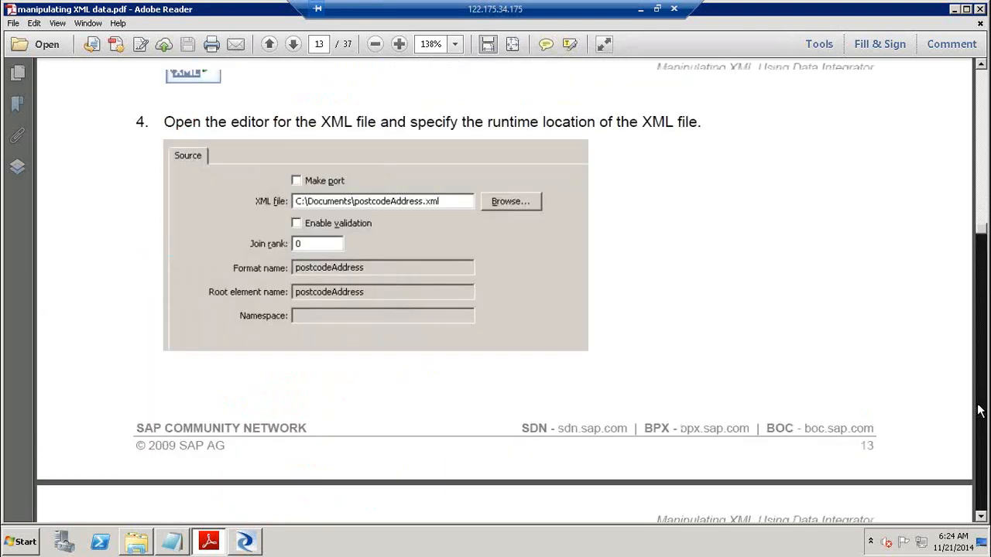
left_click(980, 411)
left_click(980, 411)
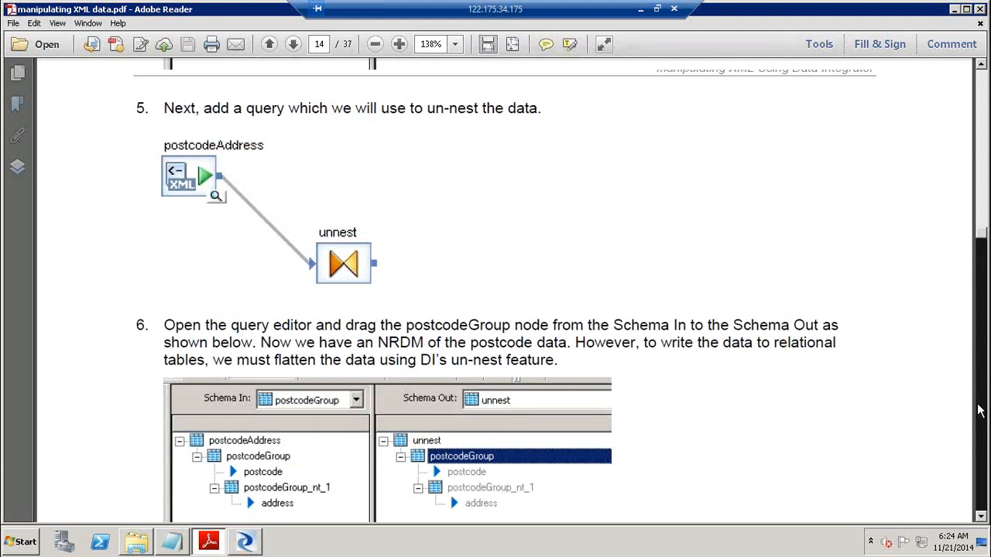
left_click(980, 411)
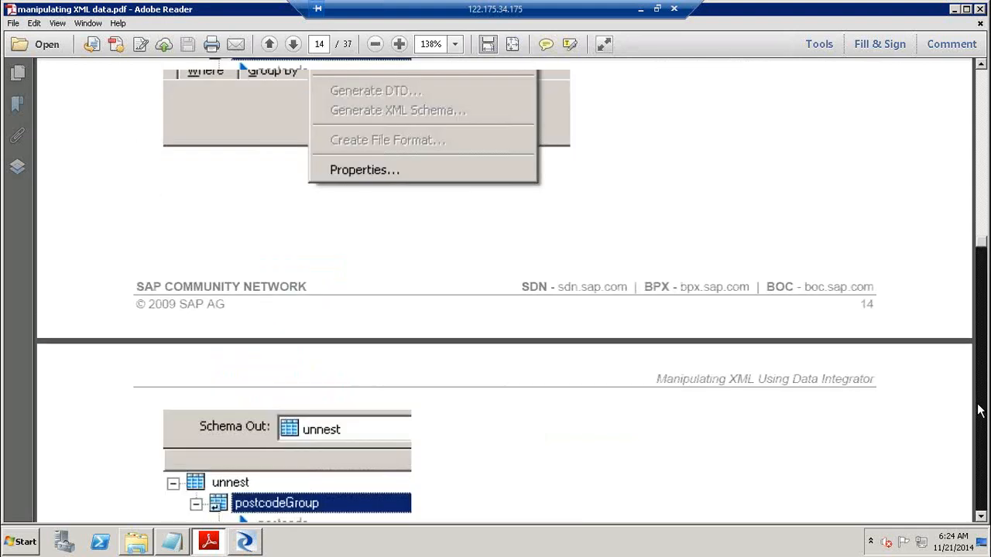
left_click(980, 411)
left_click(980, 411)
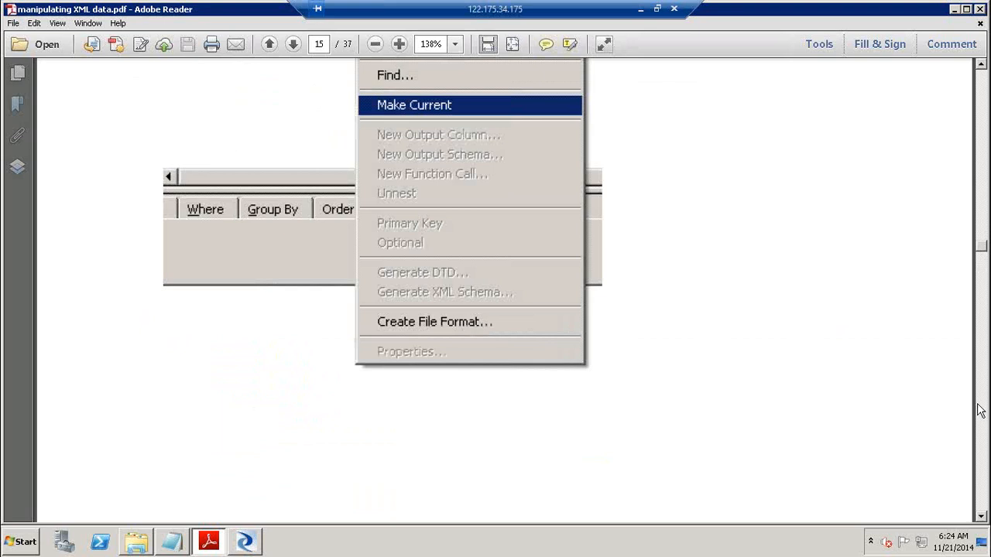
left_click(980, 411)
left_click(980, 411)
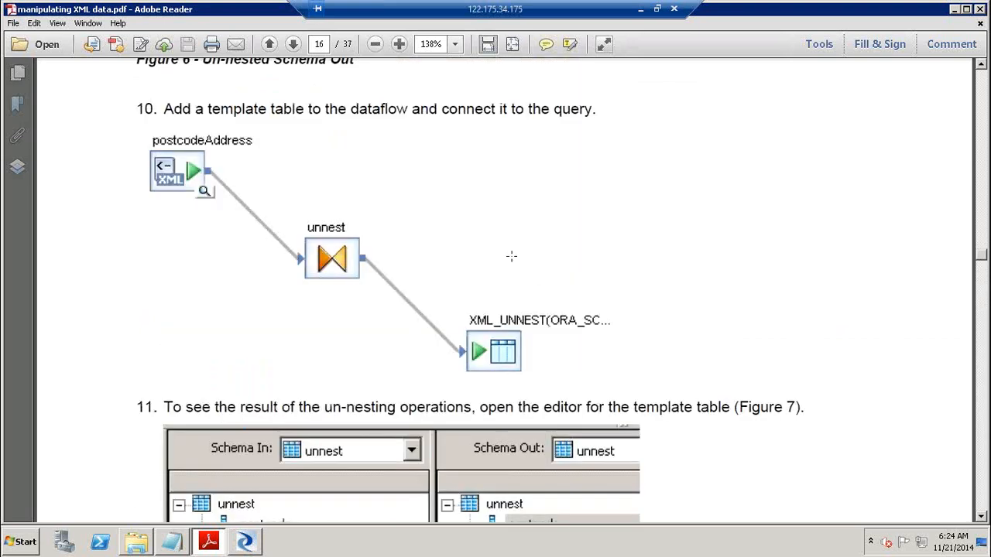
left_click(511, 257)
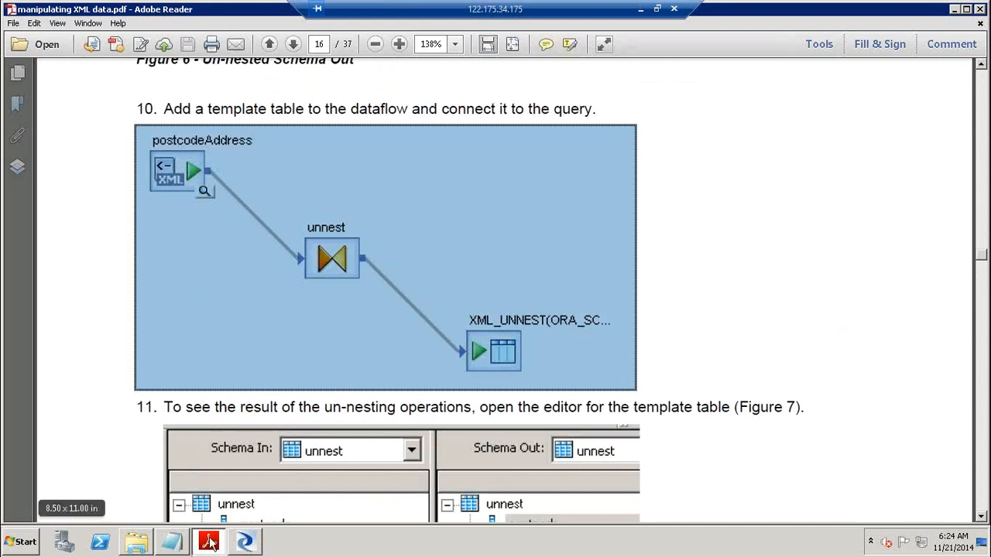
left_click(260, 546)
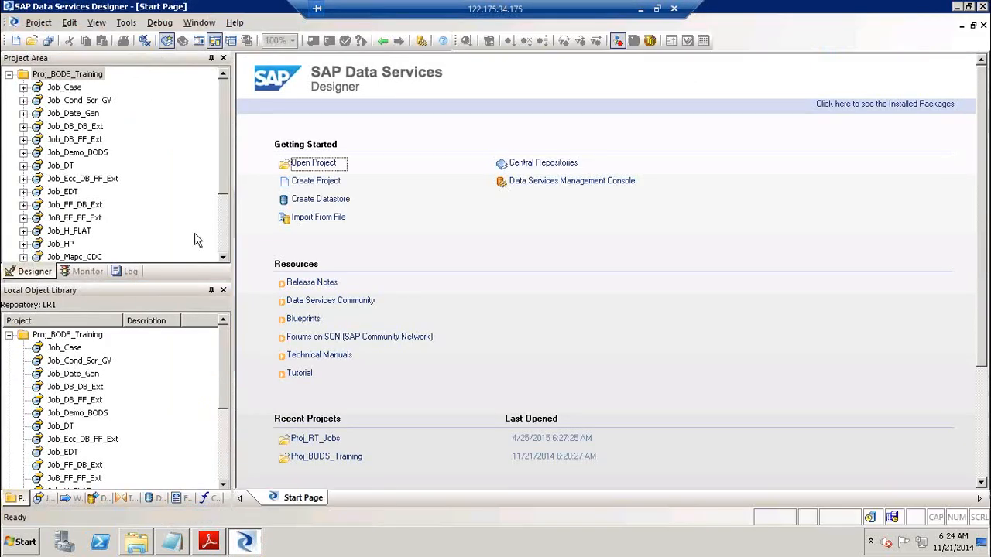
Create a new batch job named Job_Read_XML in the Proj_RT_Jobs project
left_click(9, 336)
double_click(50, 347)
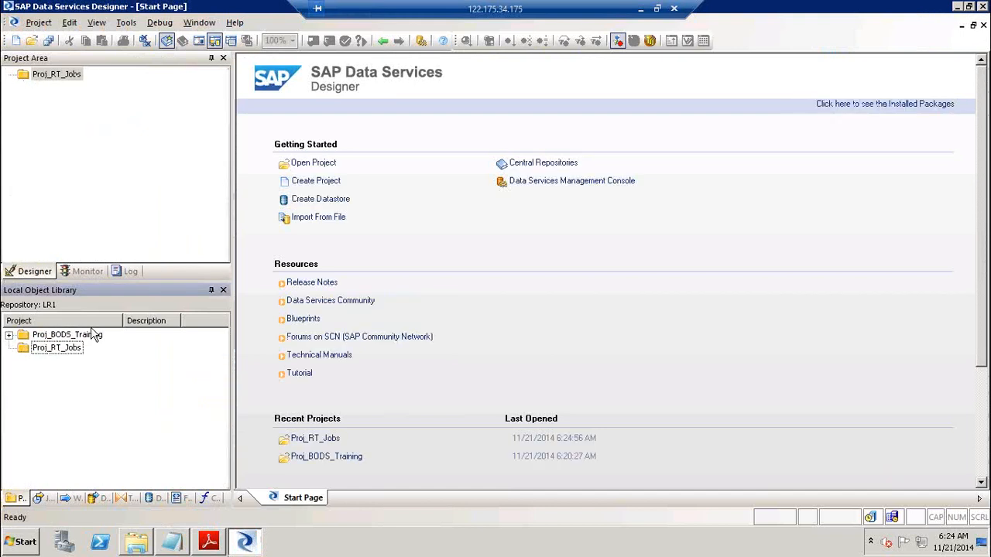
right_click(72, 78)
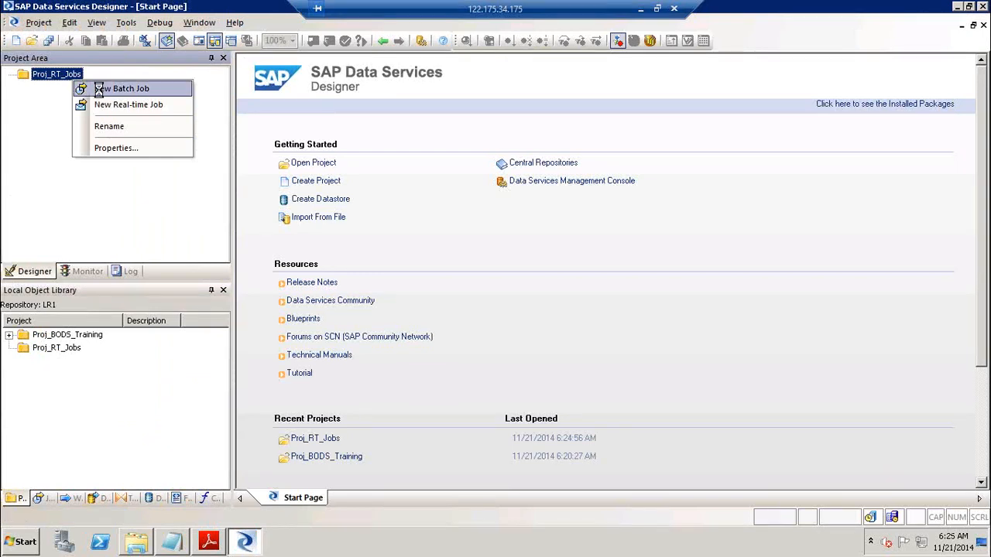
left_click(98, 90)
type("Job_")
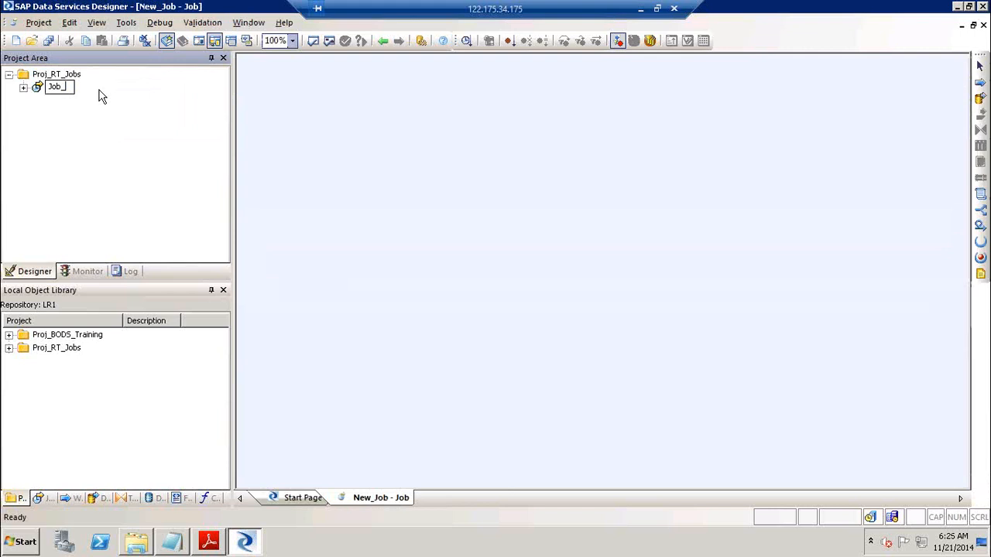
type("Read_XML_I")
key("BackSpace")
key("BackSpace")
key("Return")
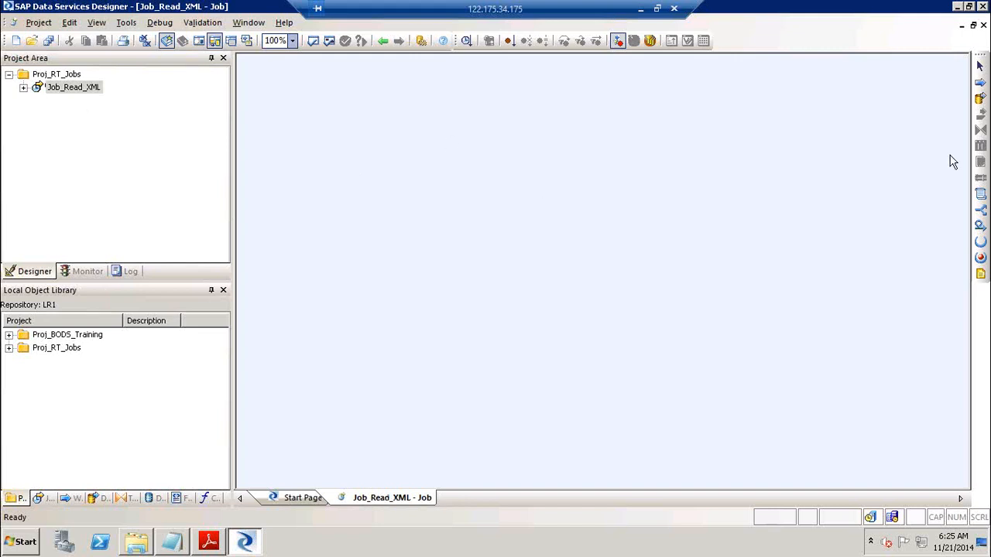
Add a data flow named DF_Read_XML to the job and open it
left_click(980, 99)
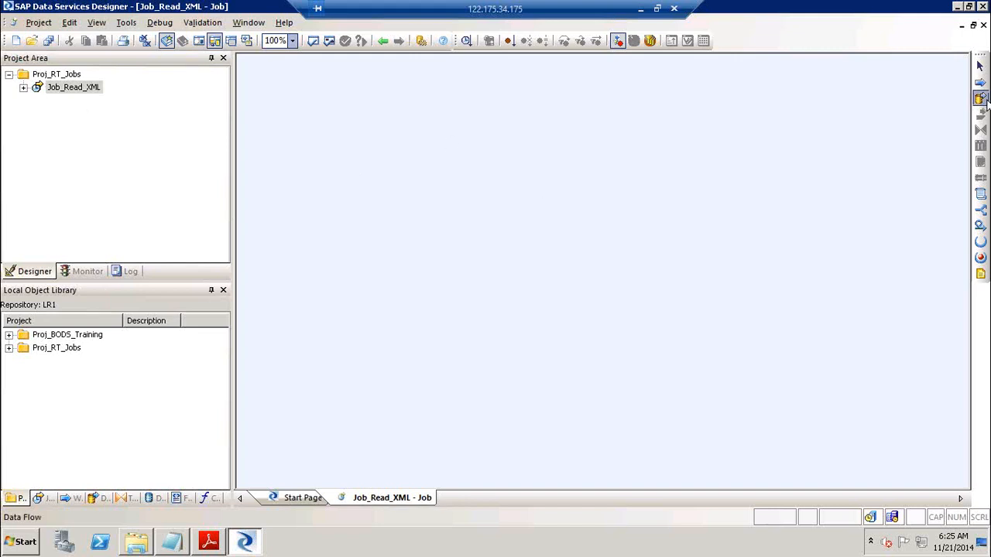
left_click(561, 152)
type("DF_Read_XML")
key("Return")
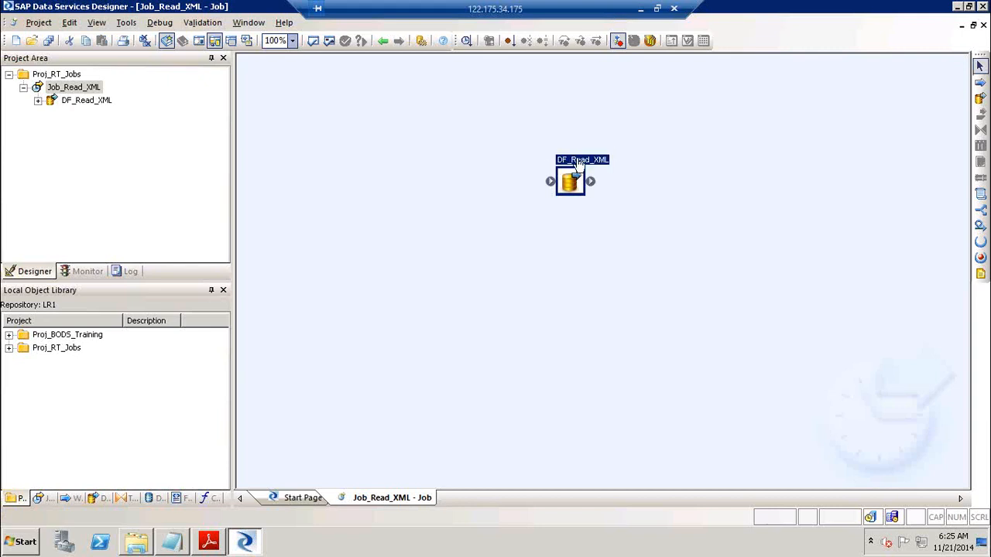
double_click(579, 162)
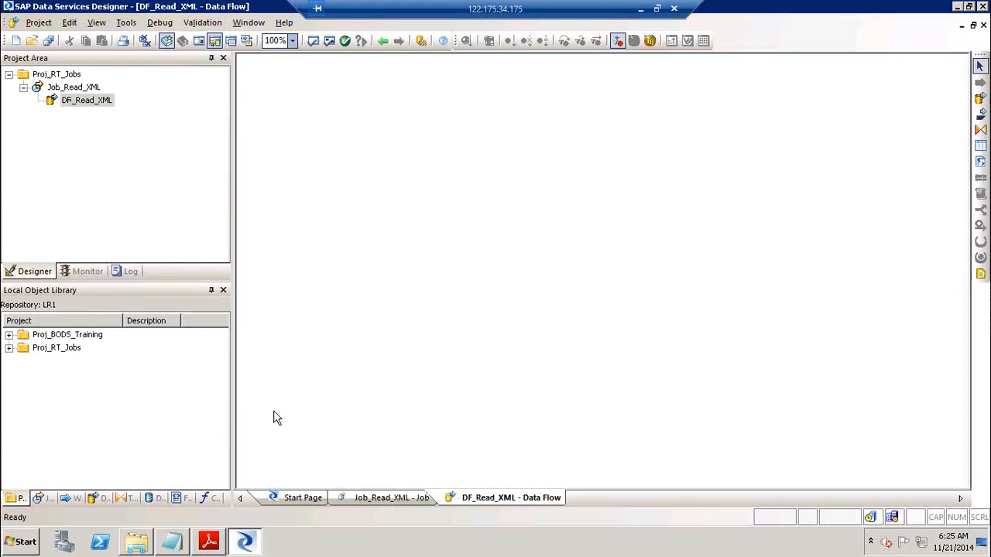
Show the Formats library tab, then start and cancel a new XML Schema import
left_click(183, 499)
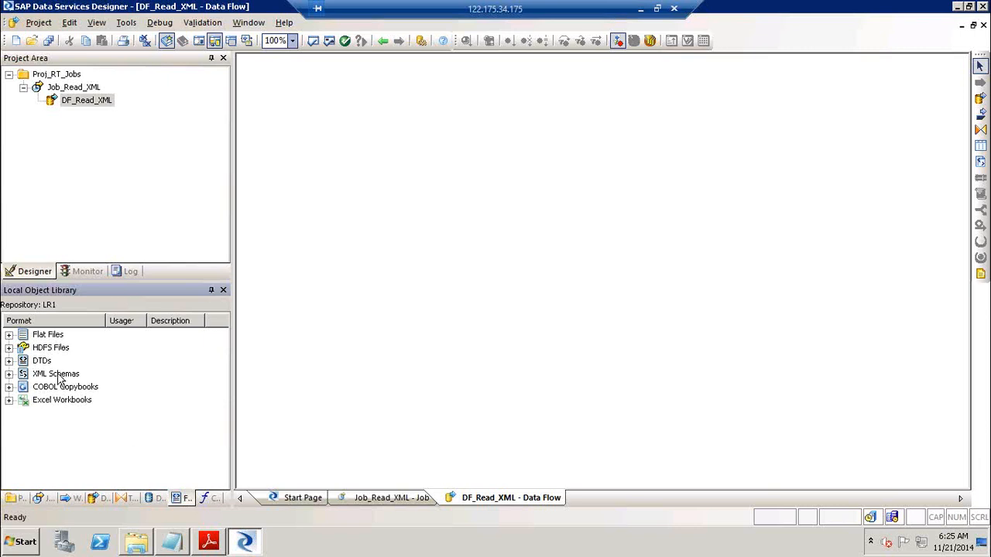
left_click(37, 24)
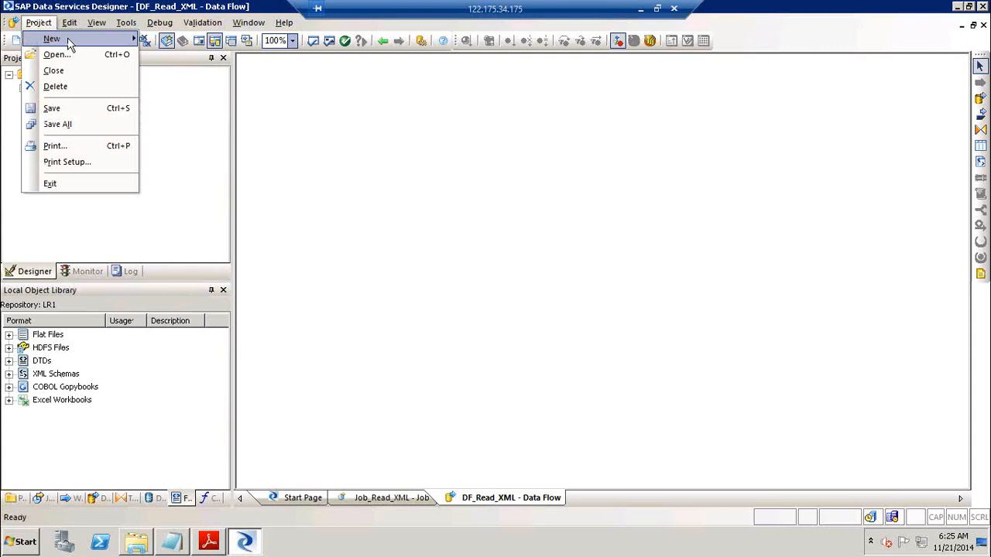
mouse_move(67, 37)
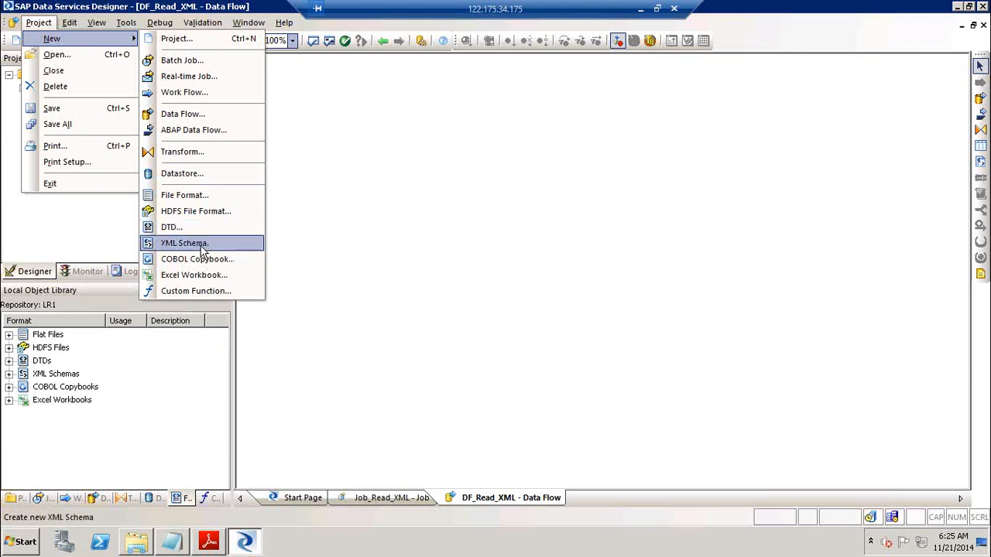
left_click(202, 246)
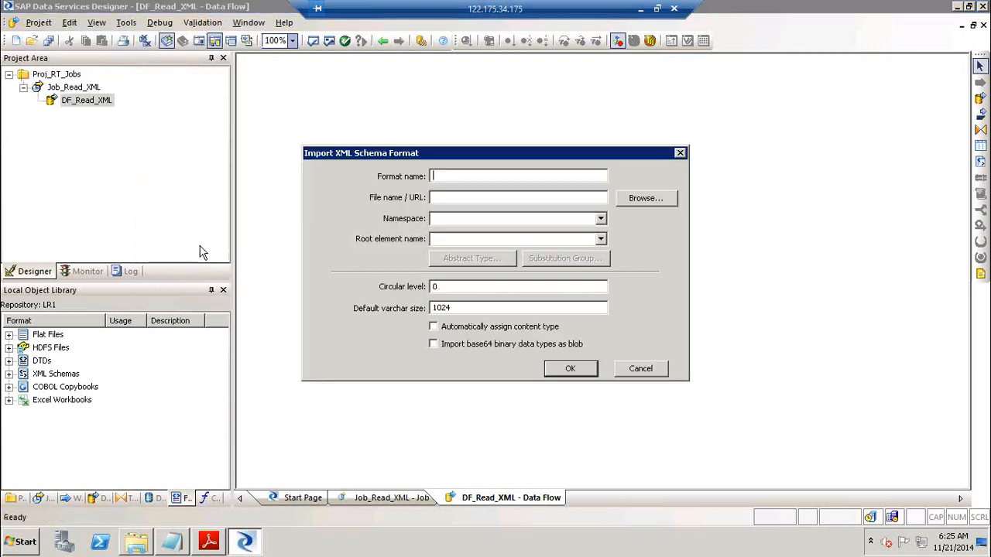
left_click(653, 366)
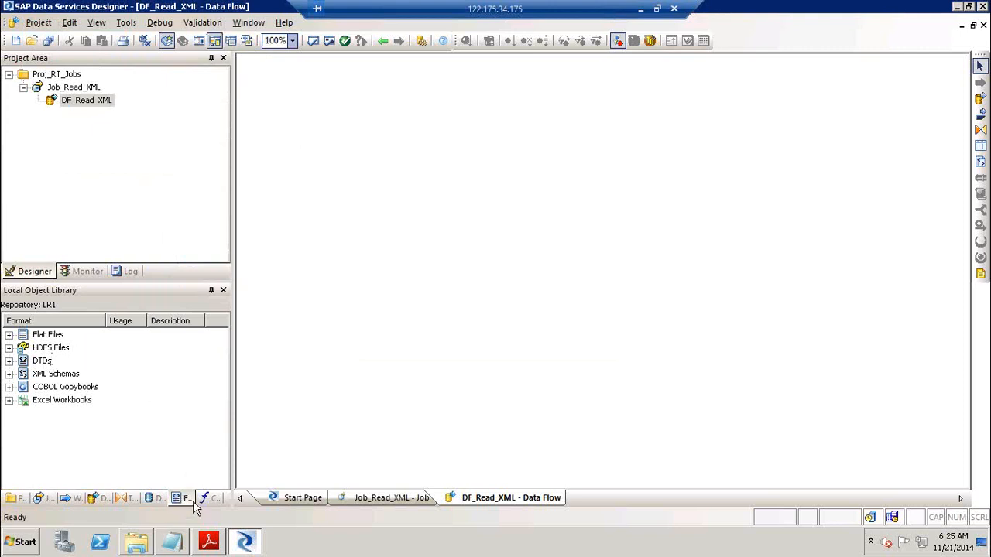
Look over the XML Schemas category actions without creating anything, then open the Run prompt
right_click(66, 375)
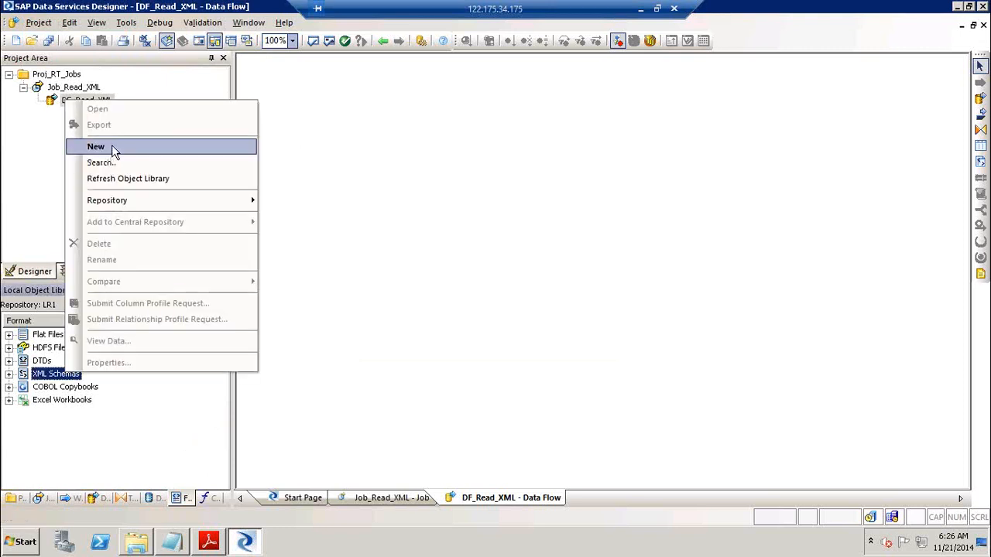
left_click(168, 419)
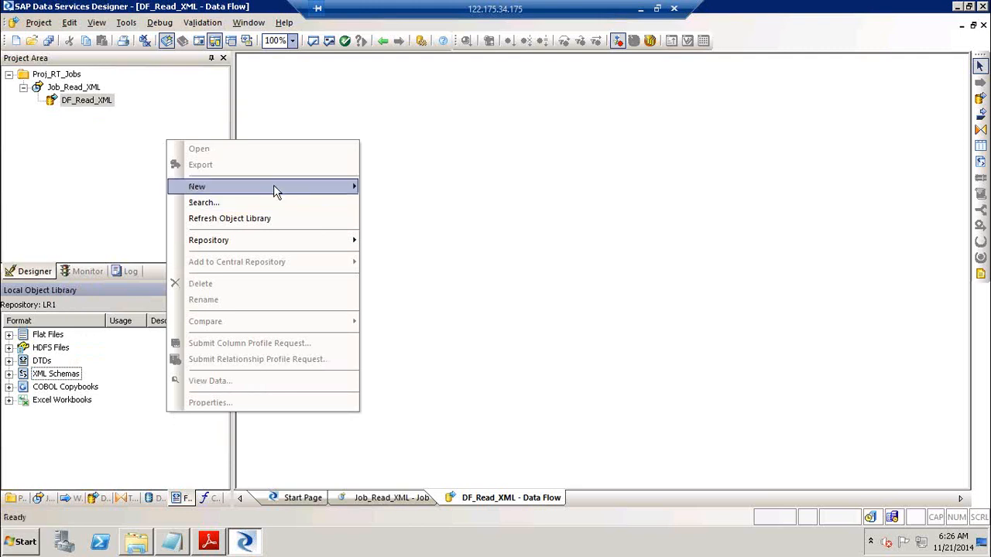
mouse_move(276, 192)
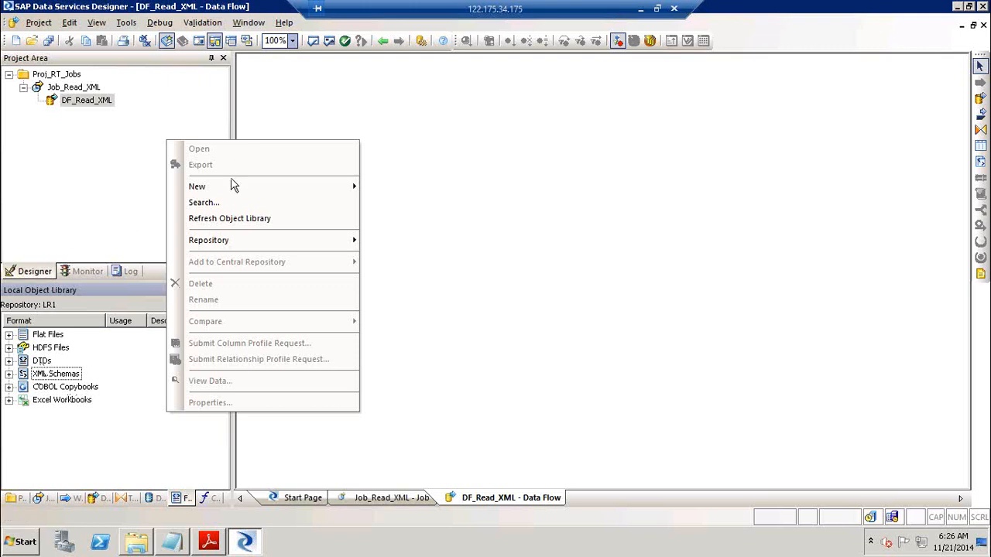
mouse_move(229, 191)
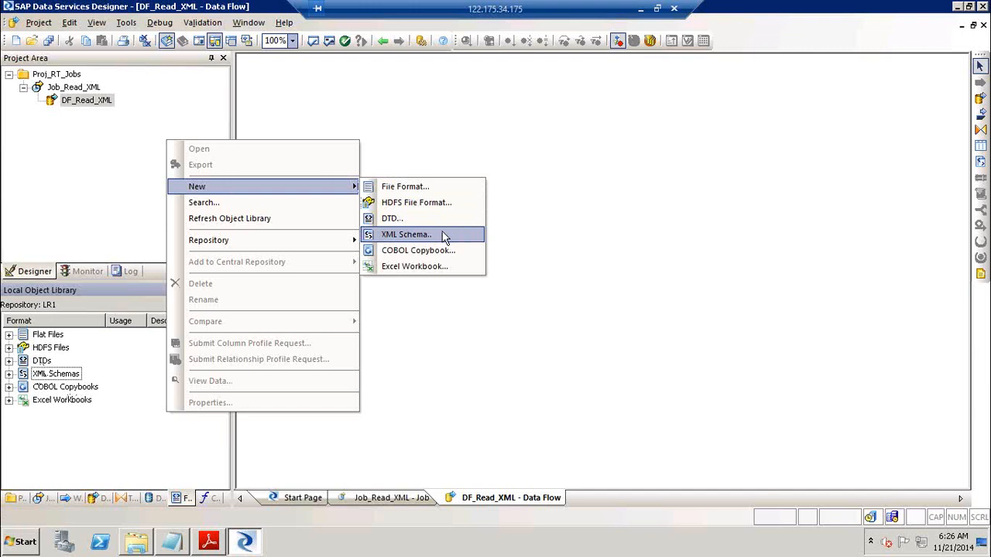
left_click(584, 240)
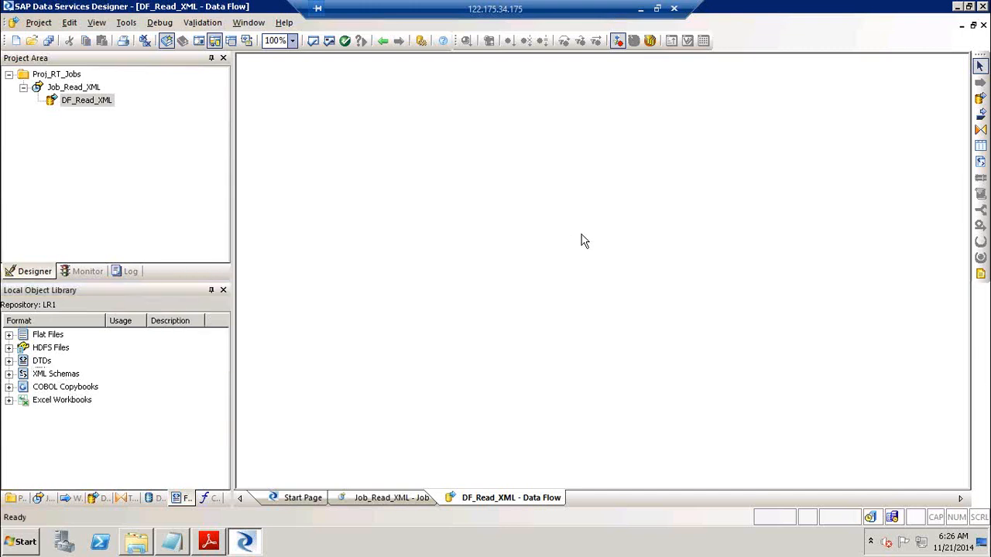
key("super+r")
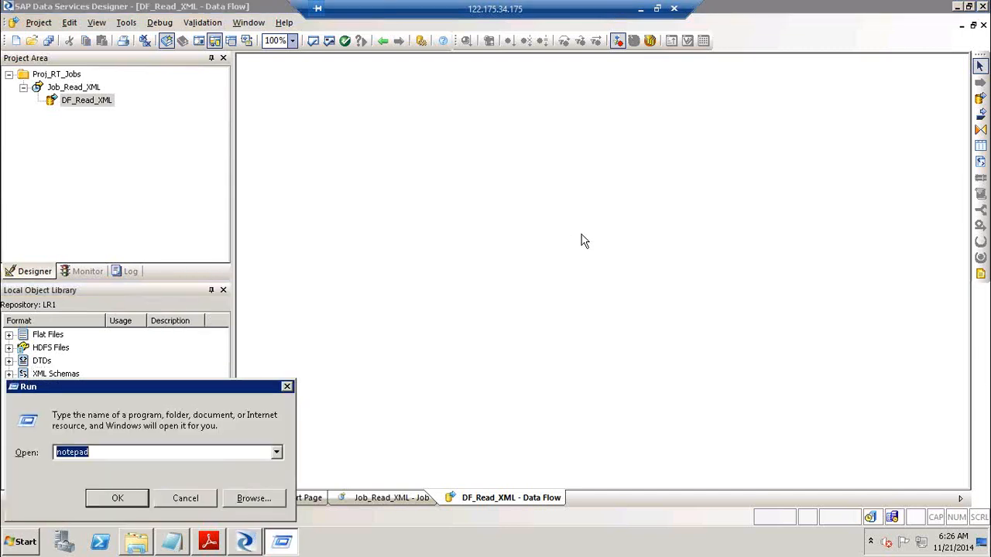
Add the line 'JSON :- Java Script Object Notation' to the Notepad notes
left_click(288, 387)
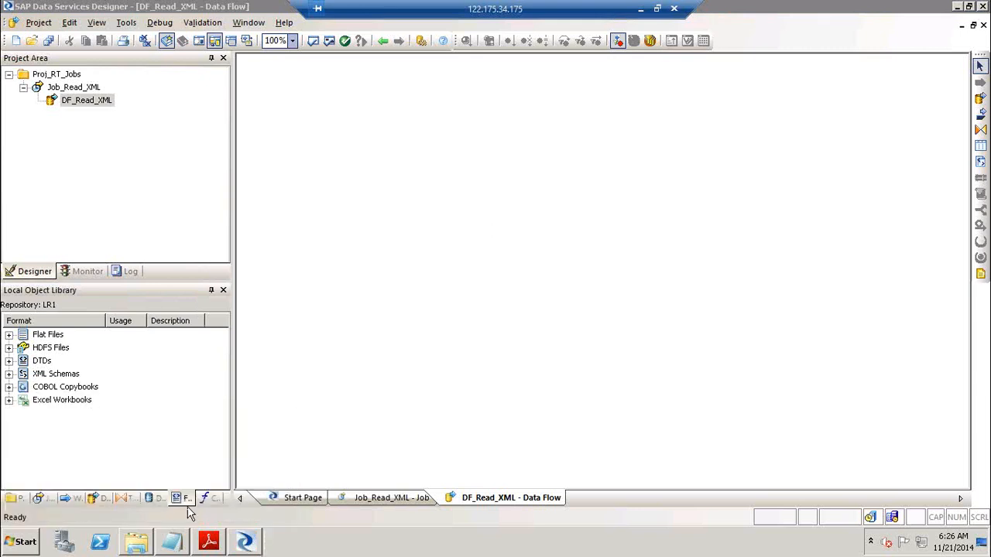
left_click(171, 542)
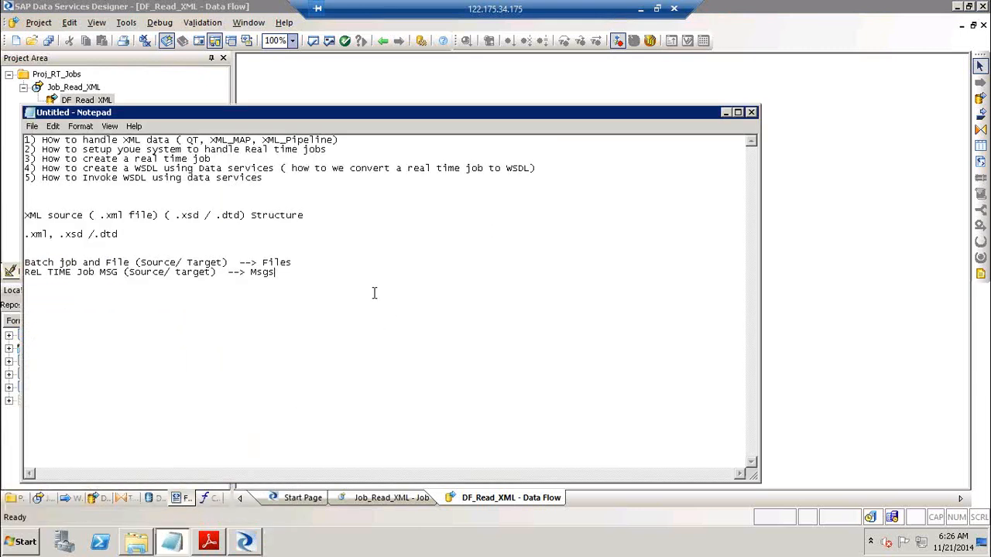
key("Return")
key("Return")
type("JSON :- Java Script Object Notation")
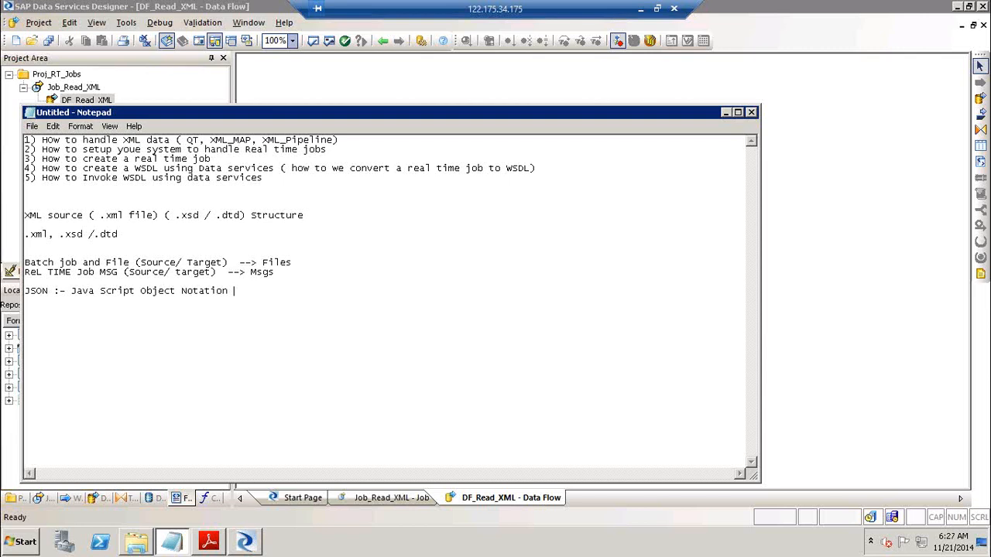
key("Return")
key("Return")
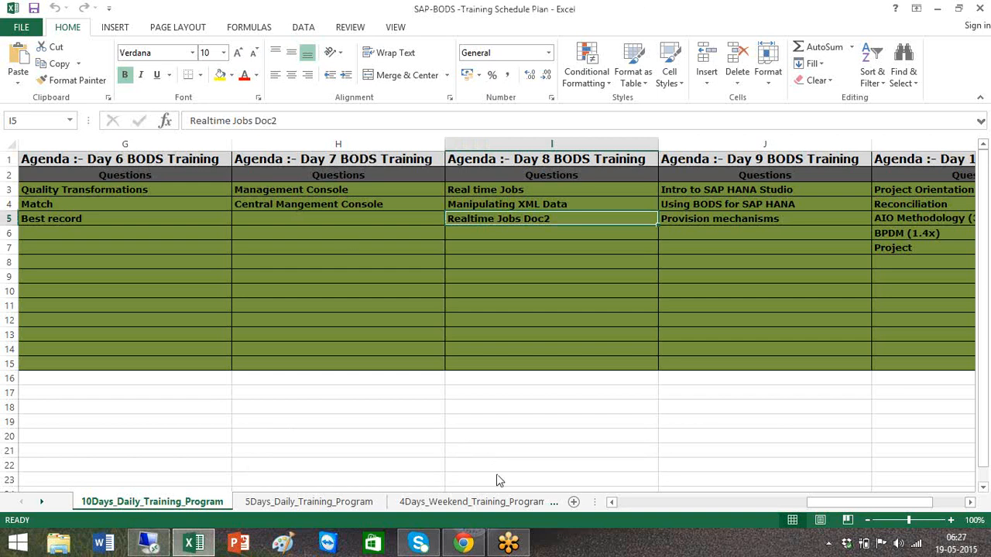
Load google in a new Chrome tab, then back in Notepad type '< > /'
left_click(462, 543)
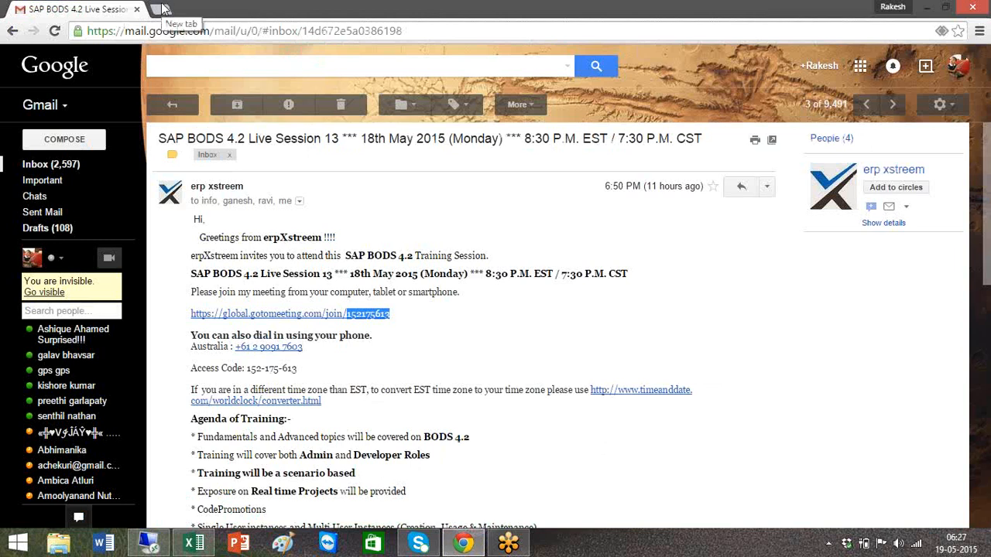
left_click(161, 8)
type("google")
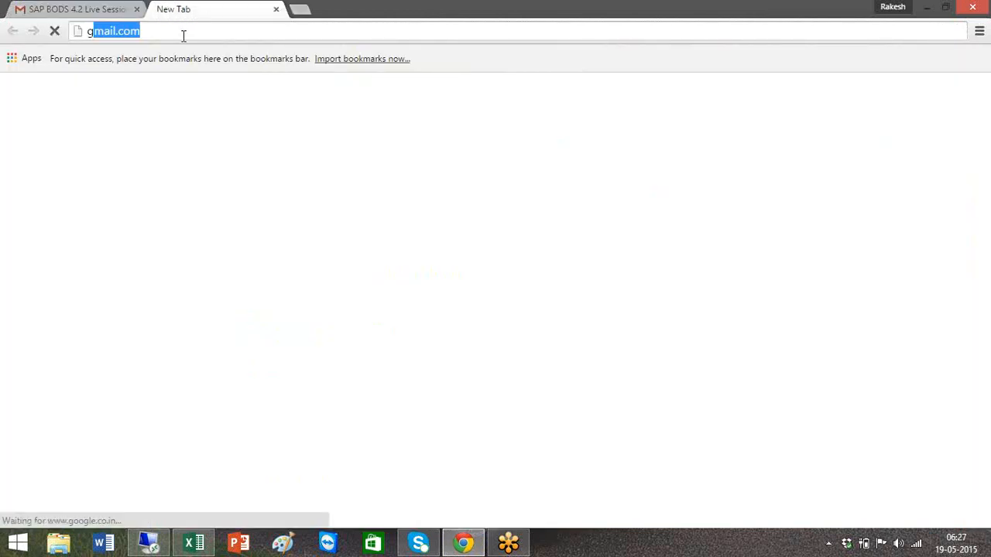
key("Return")
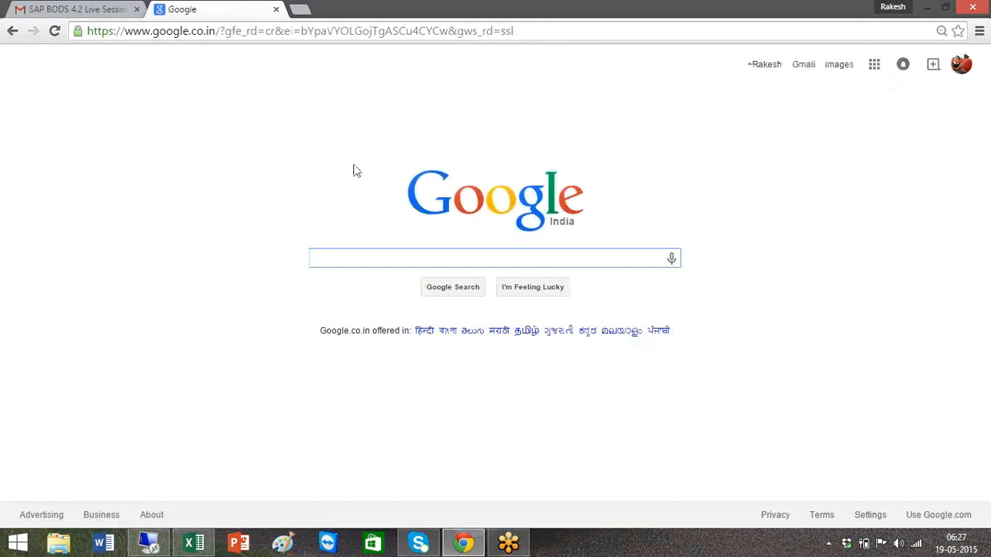
left_click(153, 549)
type("< >")
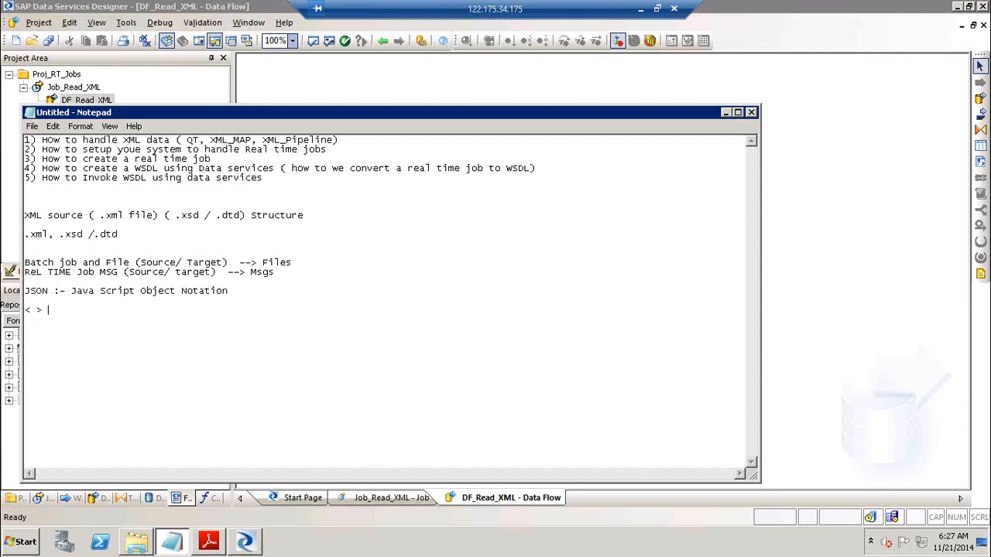
type(" /")
Fix the tag line so it reads '< > </>'
key("BackSpace")
type("</>")
left_click(49, 310)
left_click(86, 311)
left_click_drag(73, 311, 53, 310)
left_click(124, 313)
Add a '<a> <p>' tag-example line and cancel closing, keeping the notes unsaved
key("Return")
type("<")
type("a> ")
type("<")
type("p>")
left_click(756, 111)
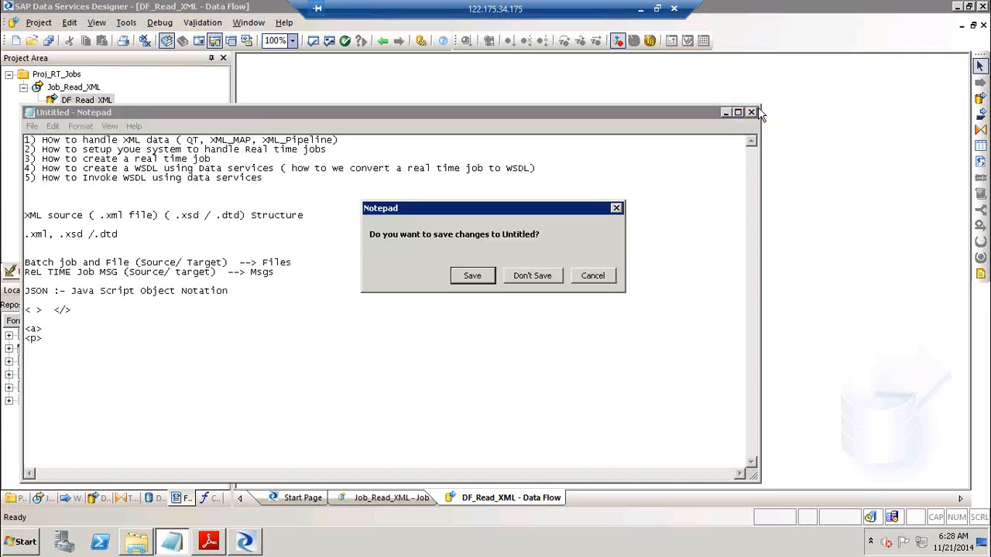
left_click(593, 277)
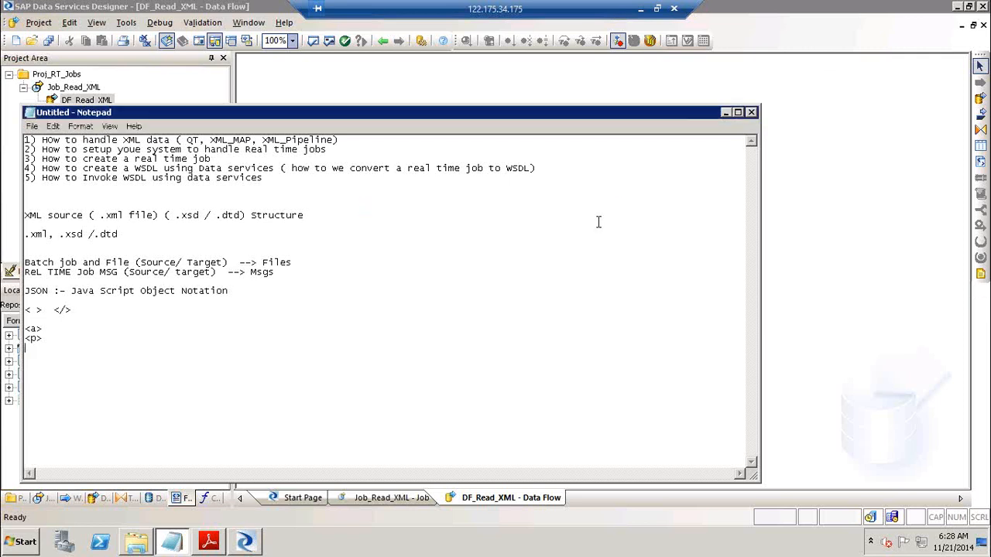
Start a new XML Schema format from the XML Schemas category and browse to the postcodeAddress file
left_click(725, 113)
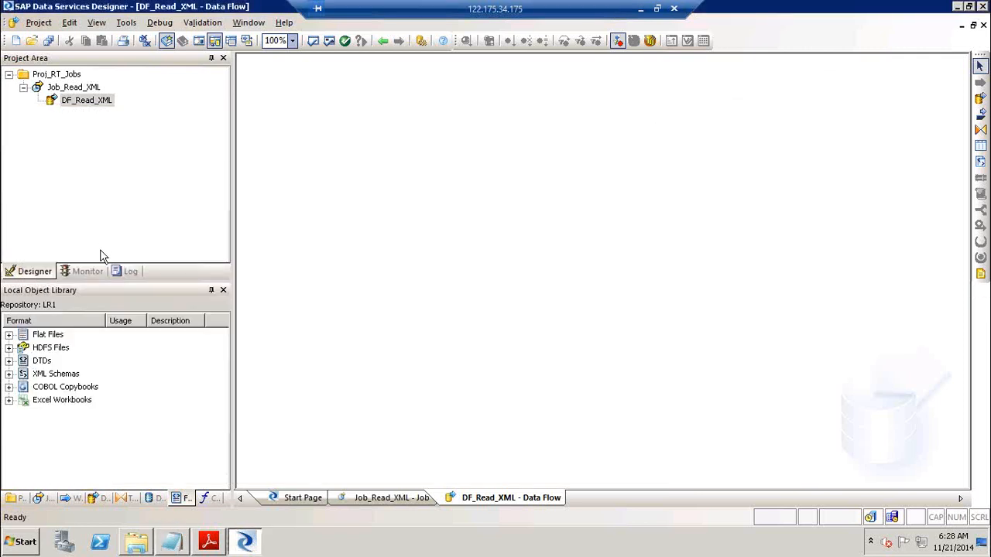
left_click(56, 376)
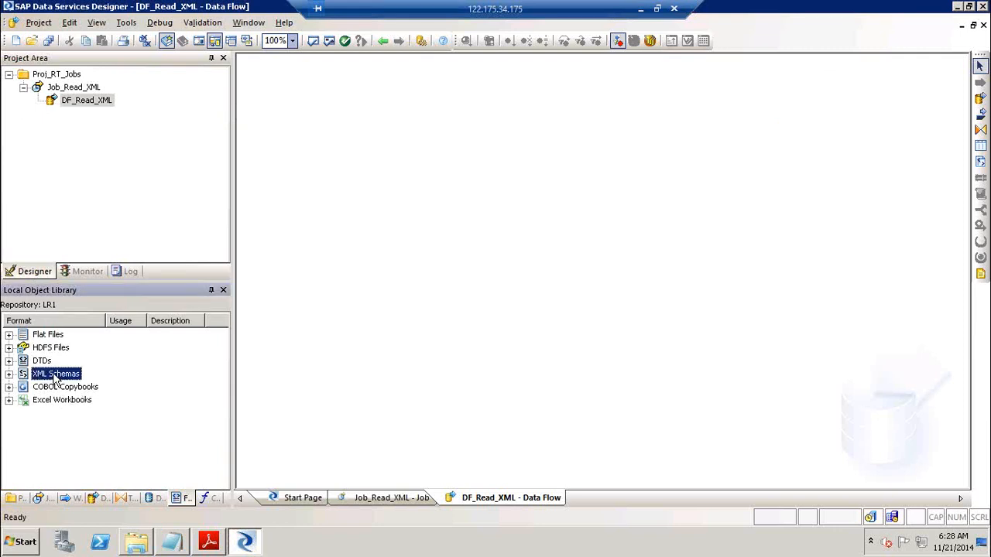
right_click(54, 377)
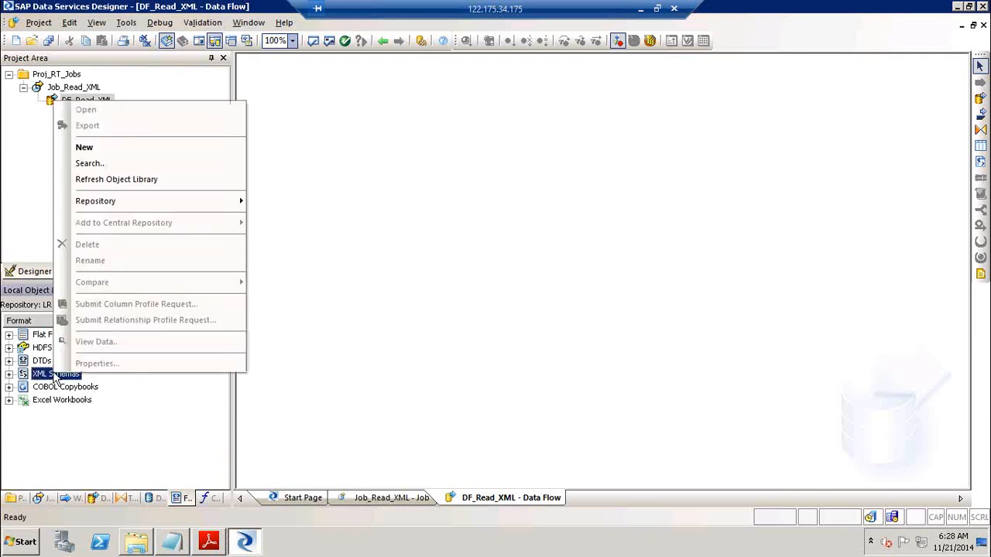
left_click(203, 152)
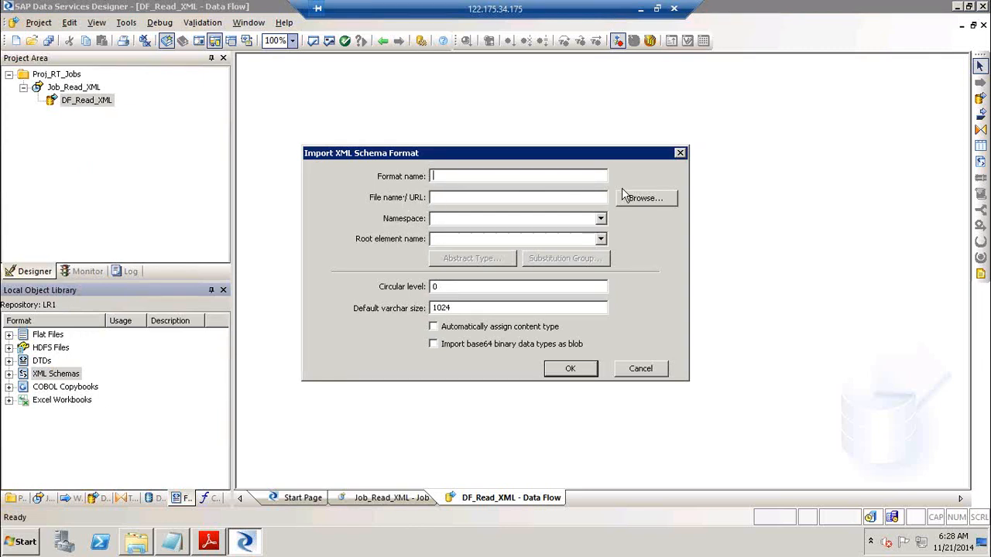
left_click(551, 194)
left_click(647, 198)
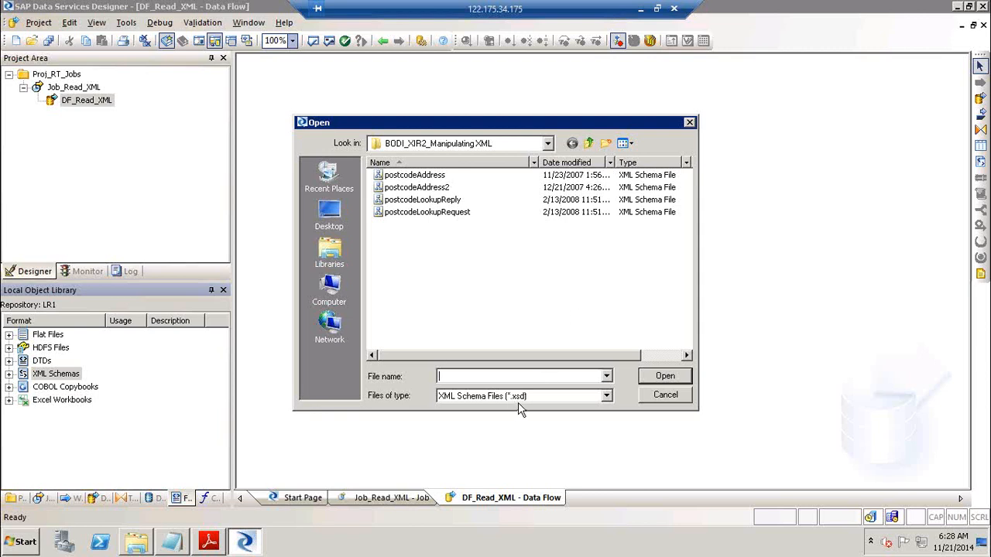
left_click(441, 177)
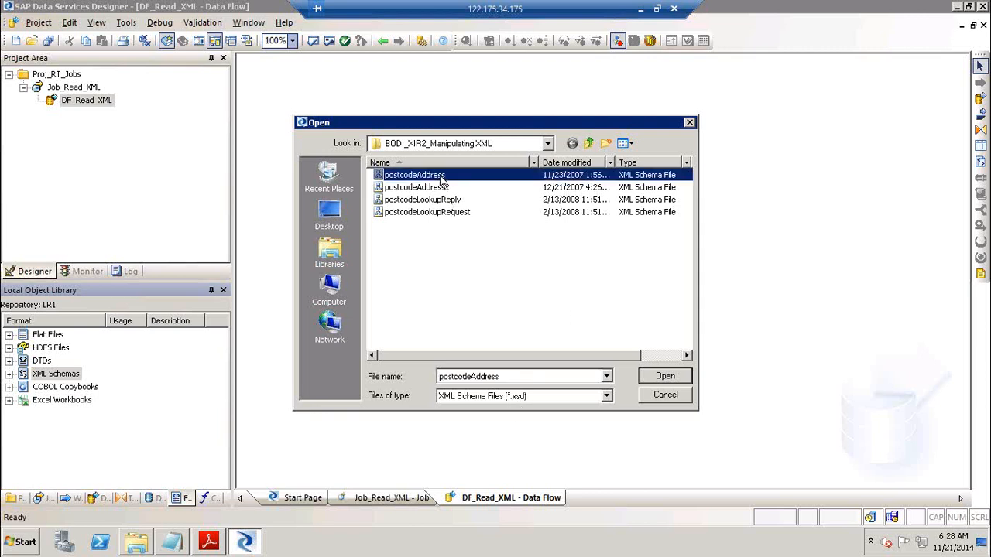
left_click(665, 377)
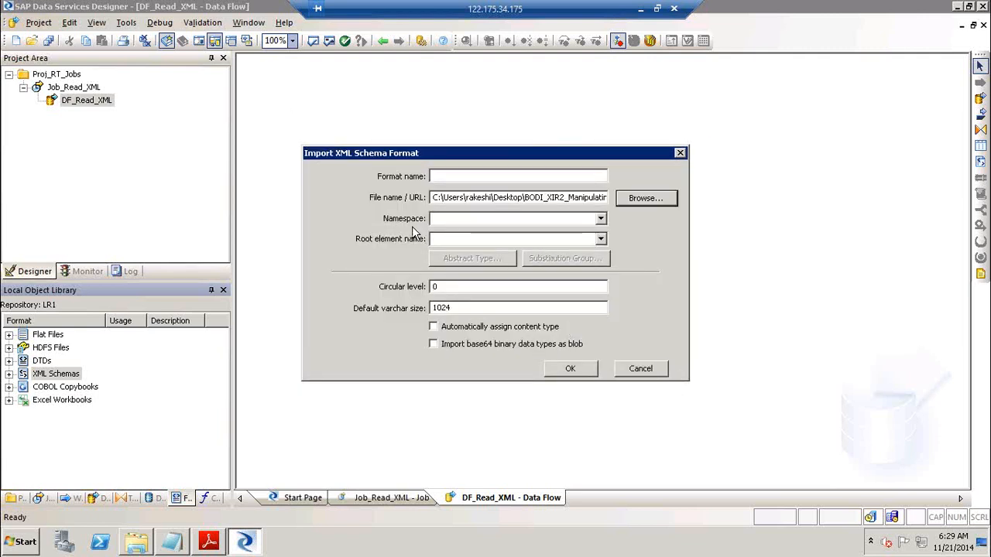
Set postcodeAddress as the root element and attempt the import, hitting the empty-name error
left_click(600, 239)
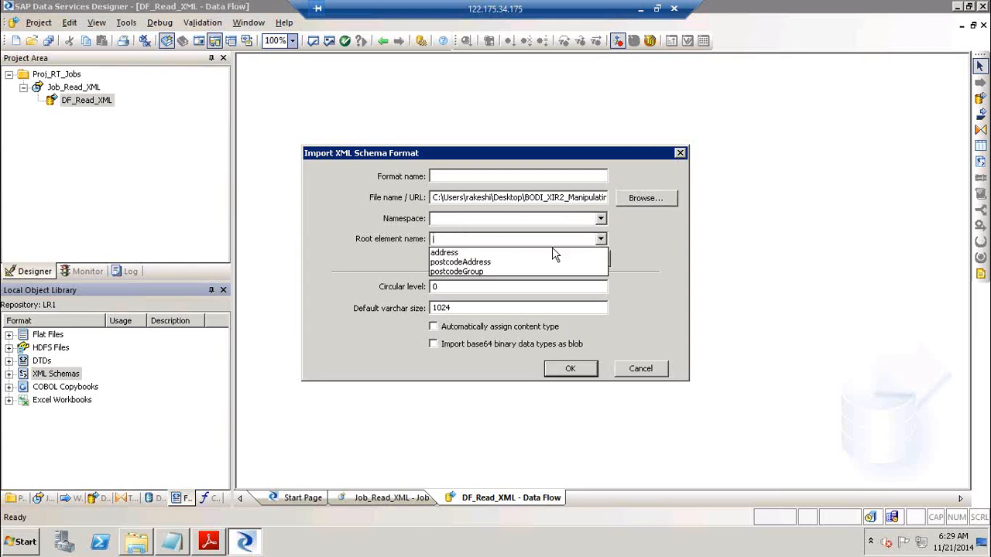
left_click(509, 262)
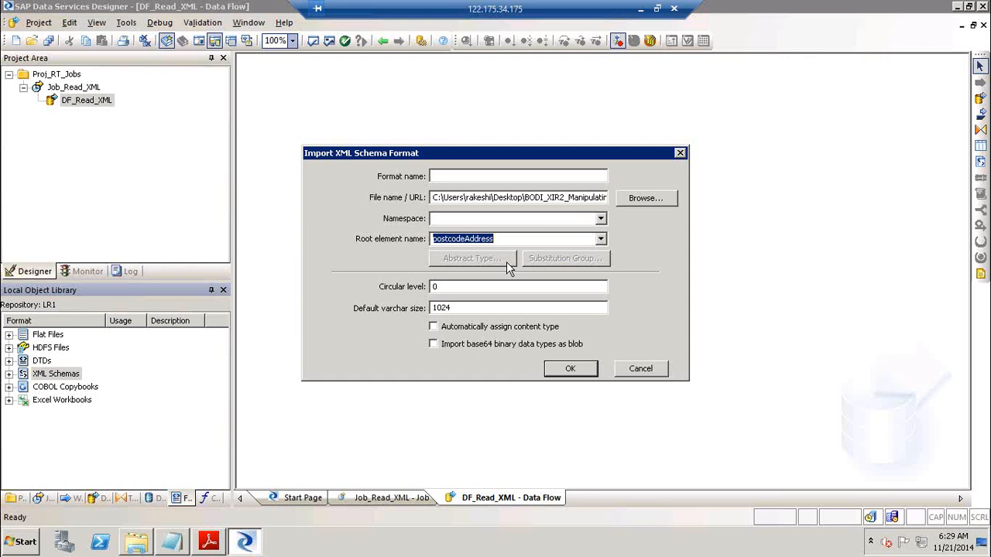
left_click(541, 197)
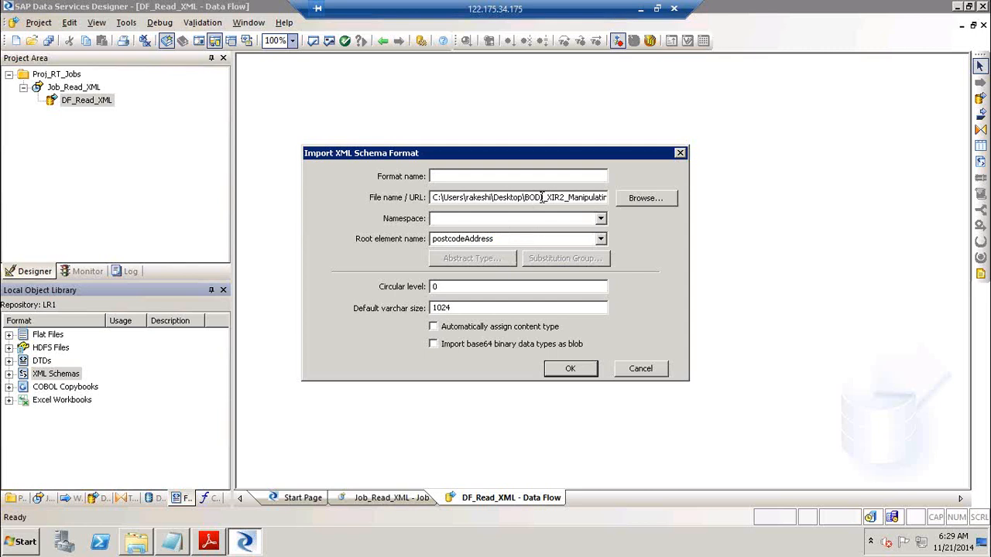
key("End")
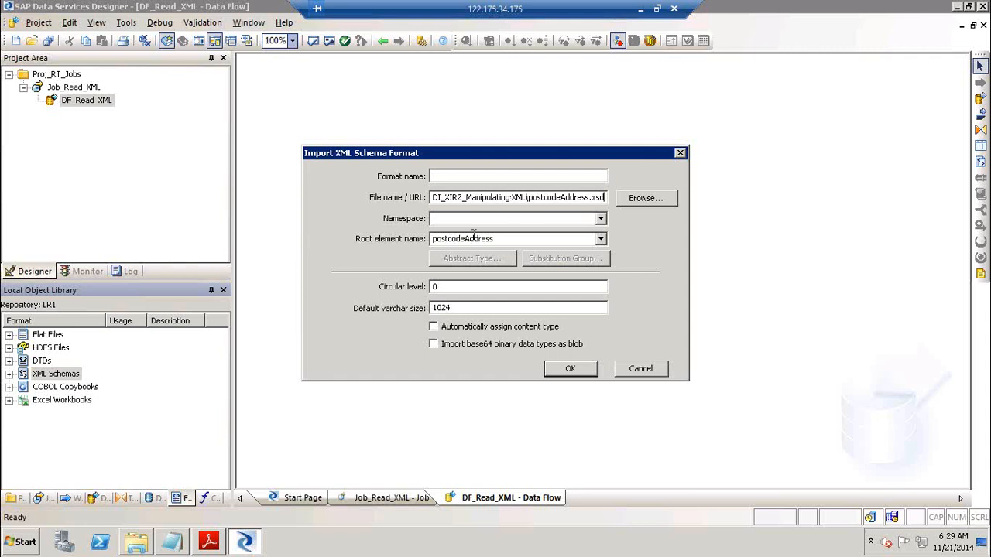
left_click(559, 372)
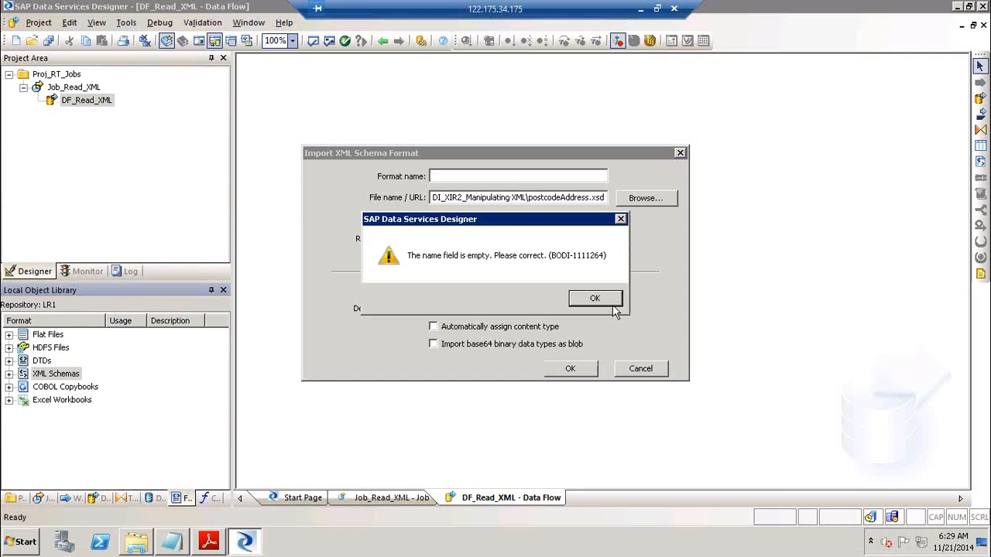
left_click(612, 301)
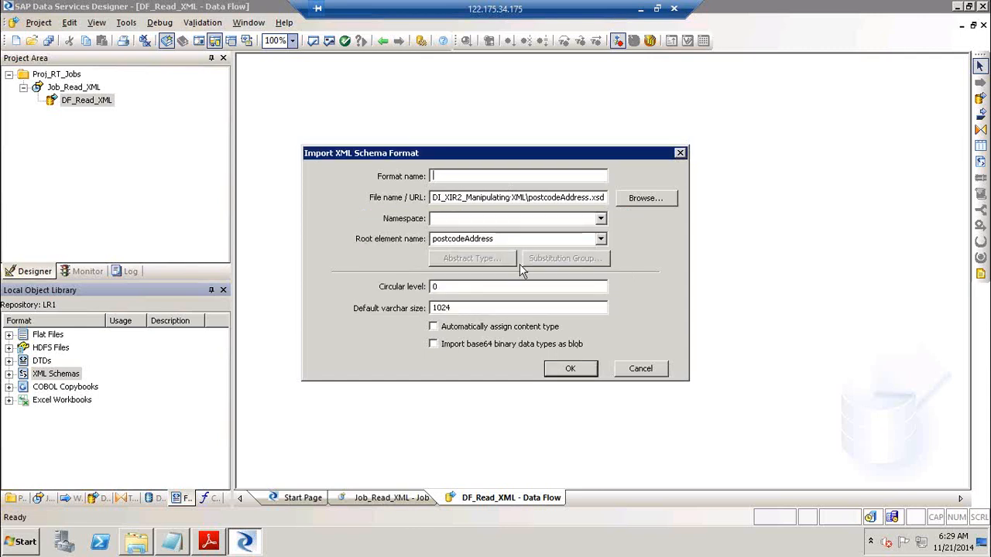
Name the format Postalcode_address, complete the import, and select it in the library
type("Postal_ccde")
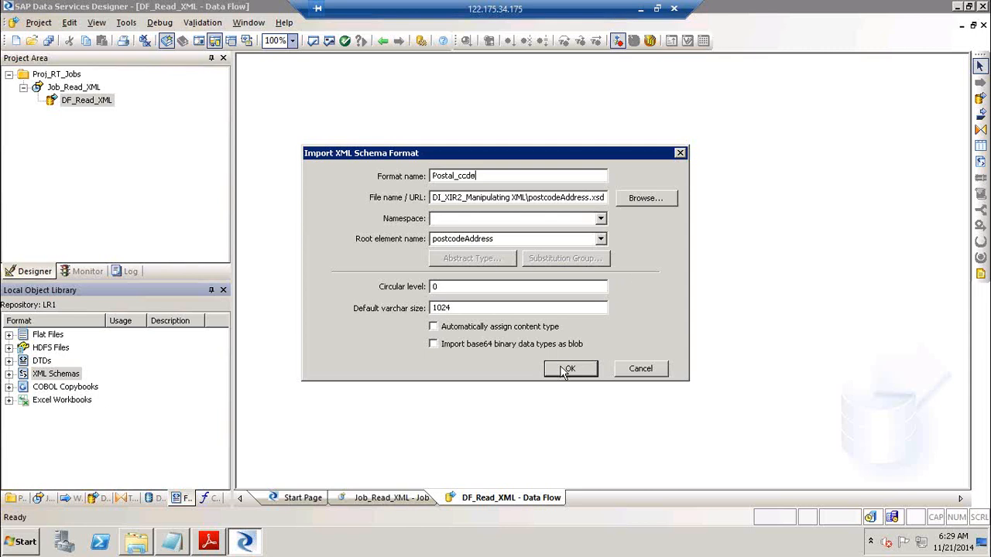
type("_addrs")
left_click(458, 176)
key("BackSpace")
left_click(518, 177)
key("BackSpace")
type("ess")
left_click(560, 370)
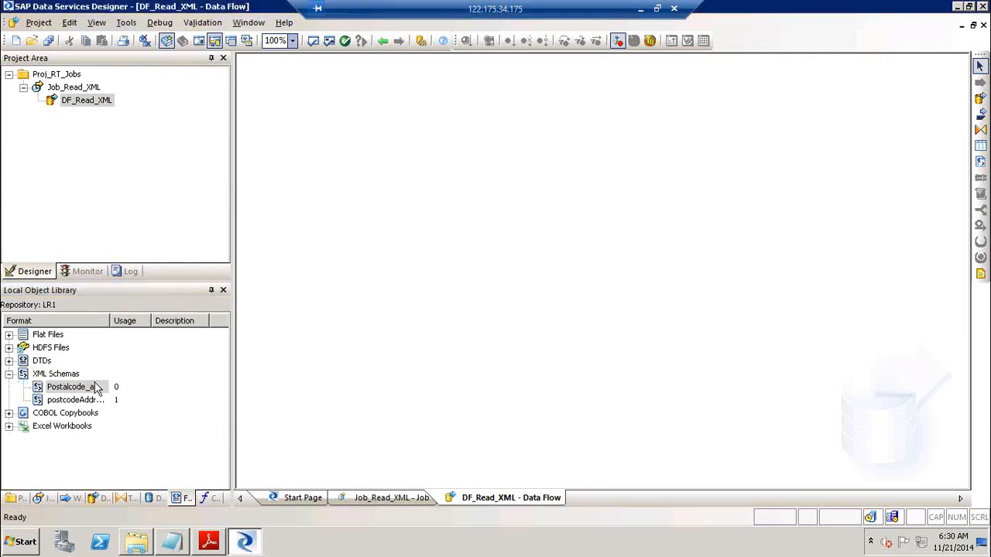
left_click(58, 391)
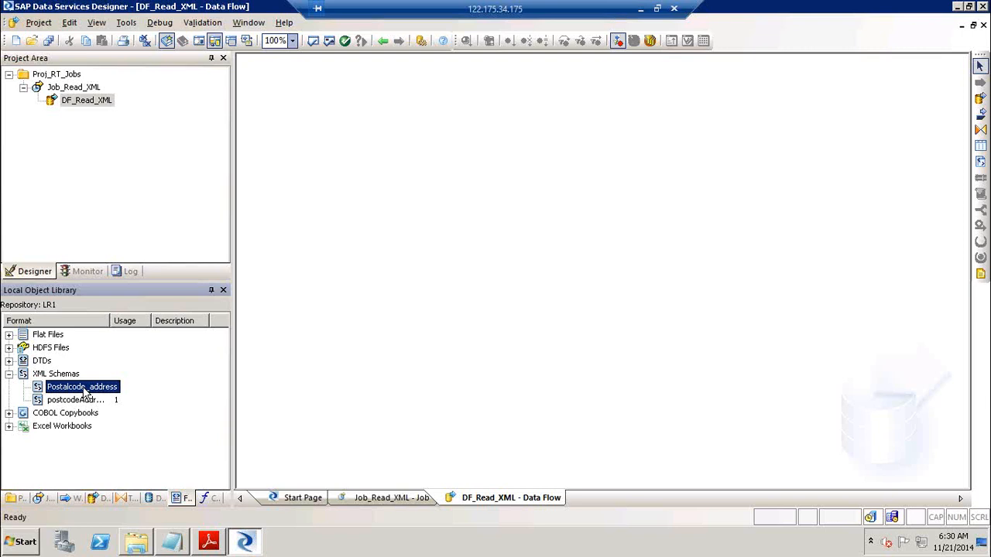
Add the Postalcode_address schema to DF_Read_XML as an XML file source
left_click_drag(63, 395, 332, 134)
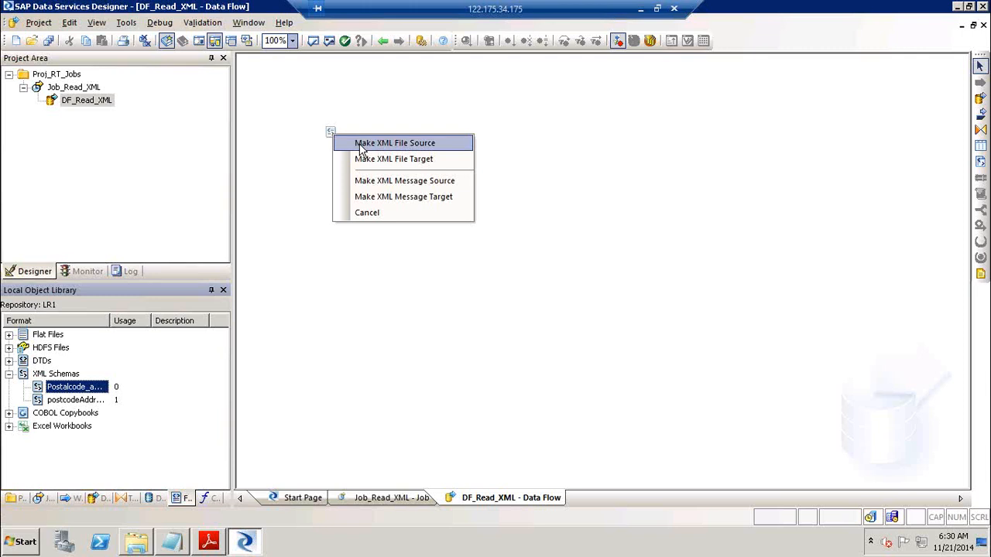
left_click(360, 144)
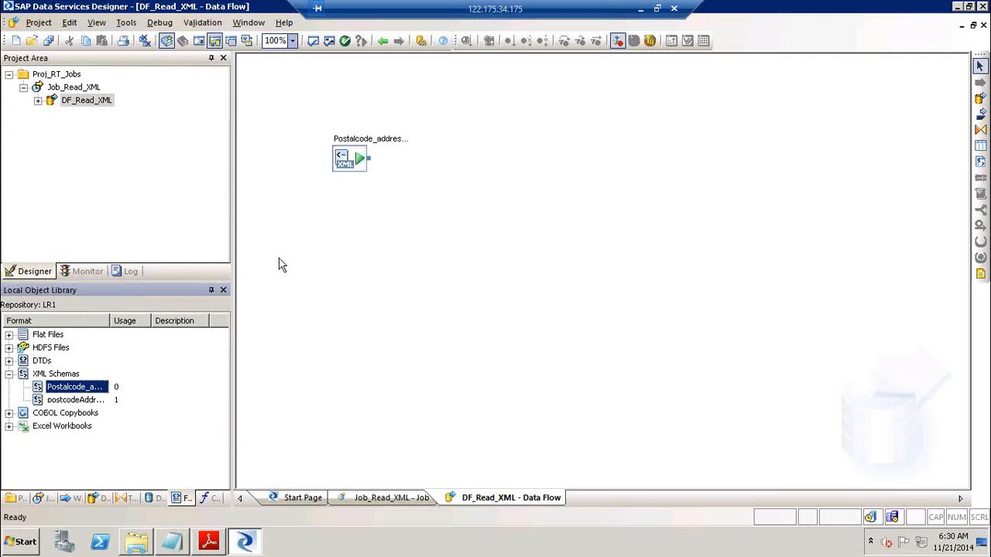
Point the Postalcode_address source at postcodeAddress.xml, then go back to DF_Read_XML
double_click(351, 143)
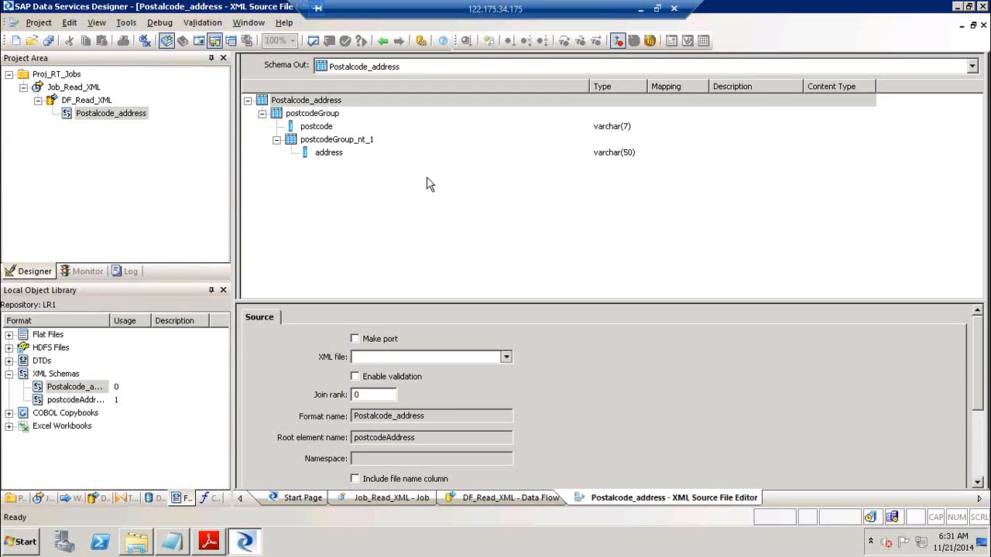
left_click(318, 129)
left_click(319, 158)
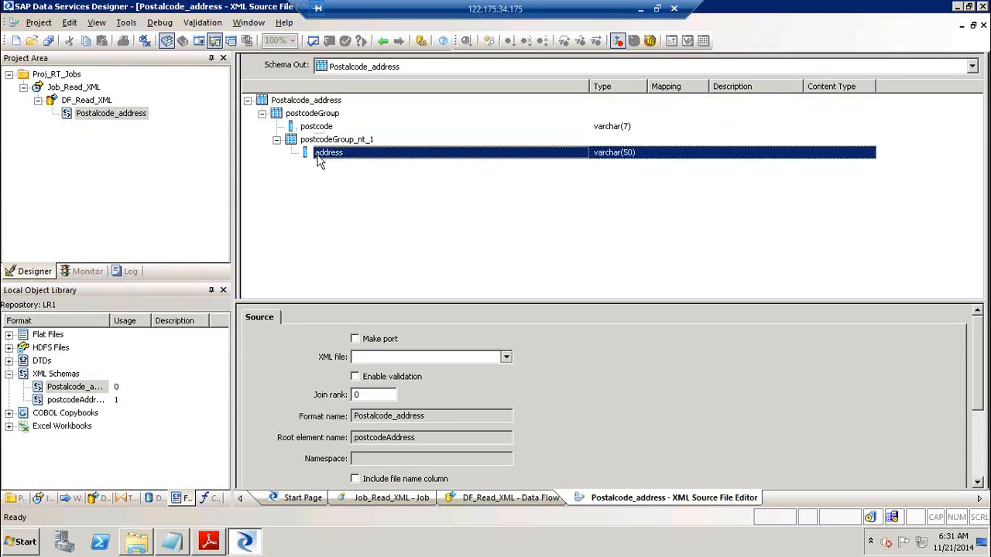
left_click(505, 358)
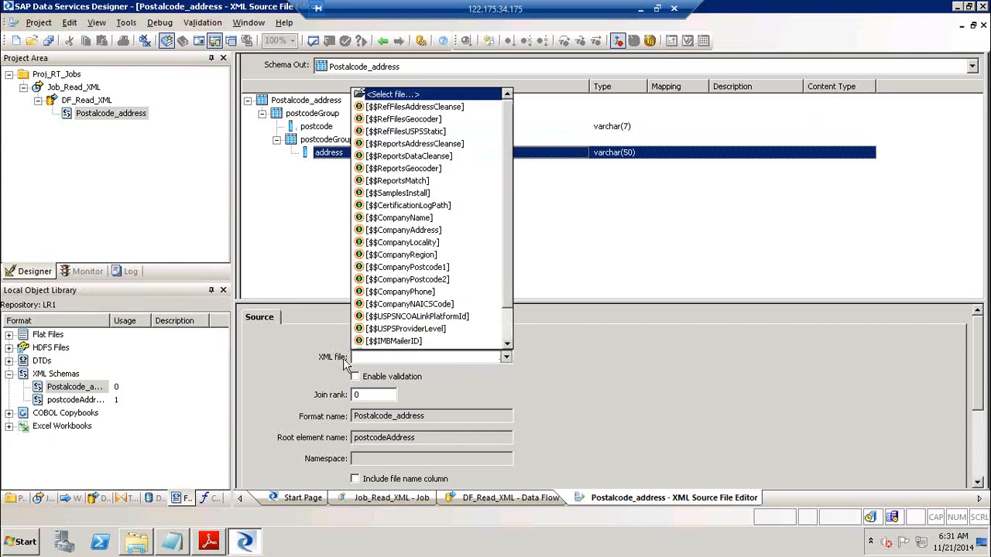
left_click(416, 95)
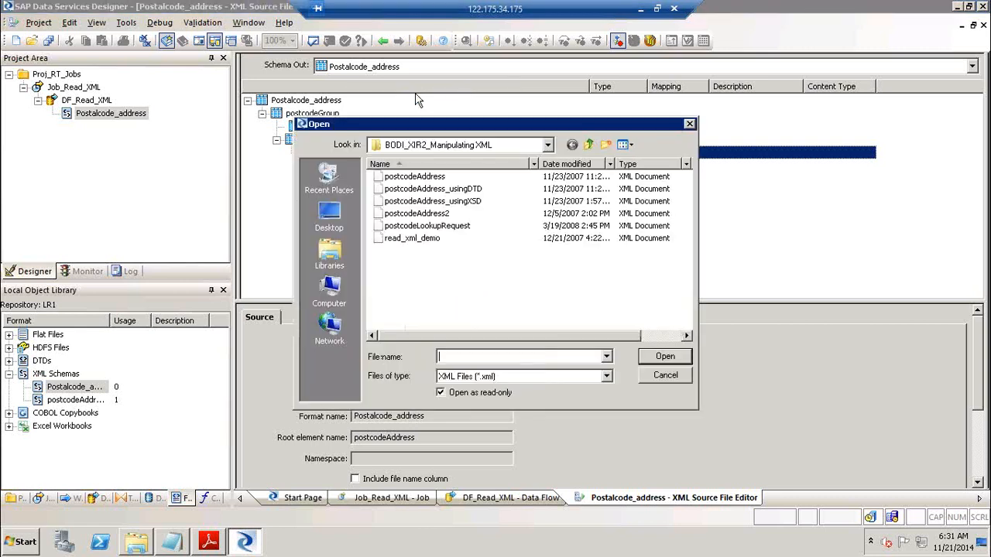
left_click(430, 178)
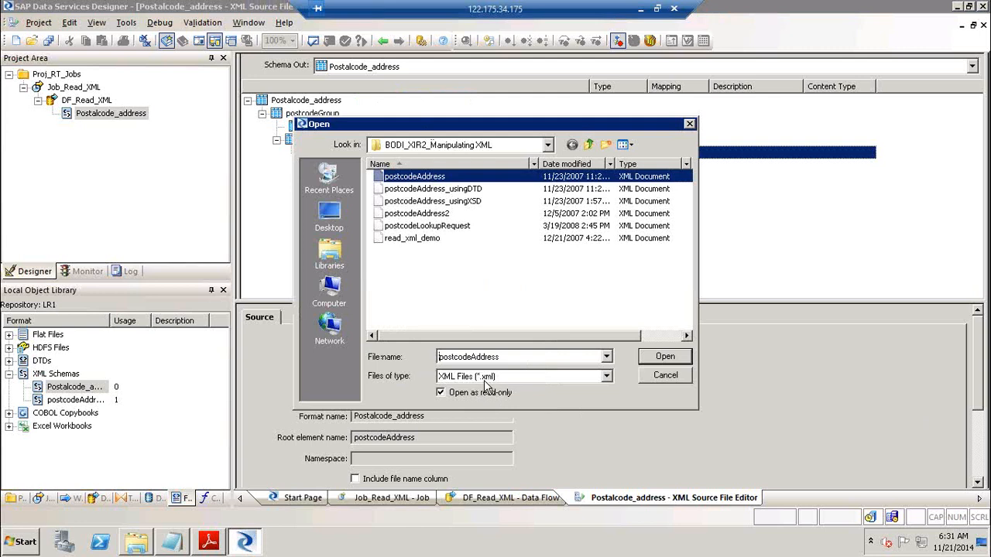
left_click(678, 361)
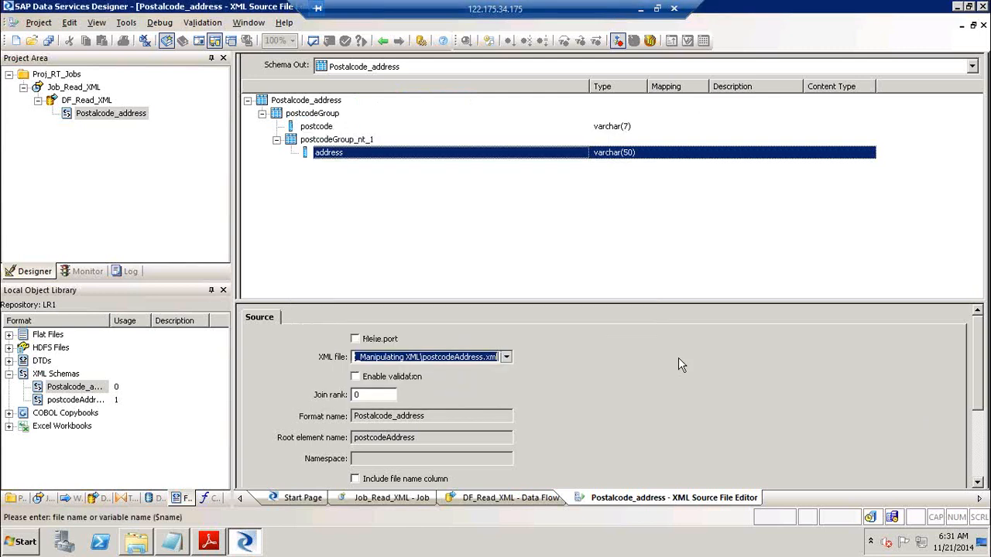
left_click(384, 41)
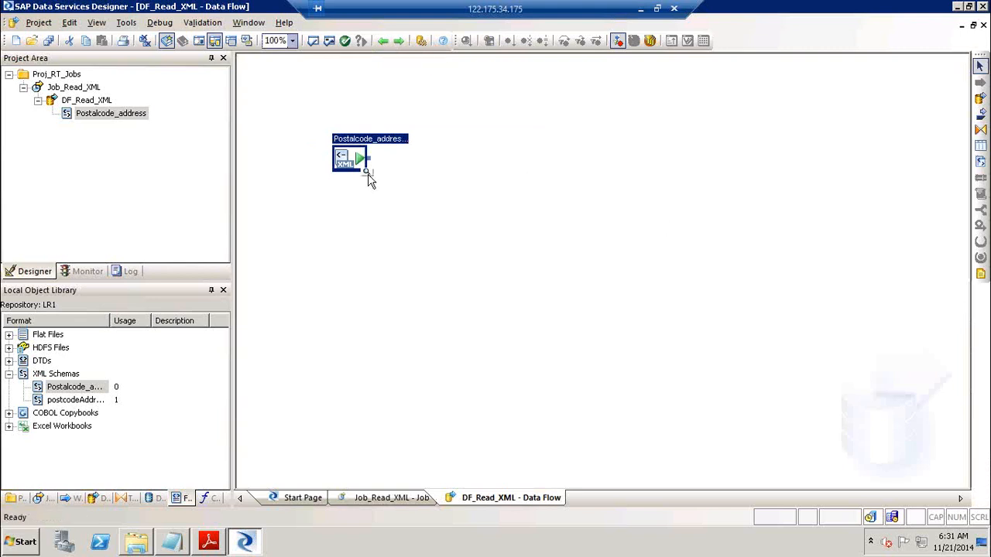
Preview Postalcode_address data, drill into the postcodes' nested addresses, then close the preview
left_click(369, 174)
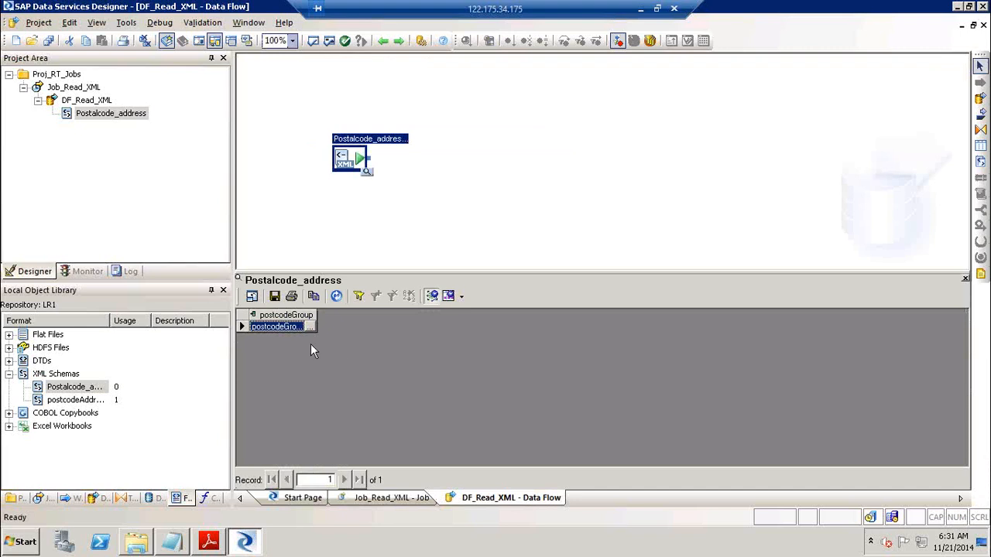
left_click(293, 329)
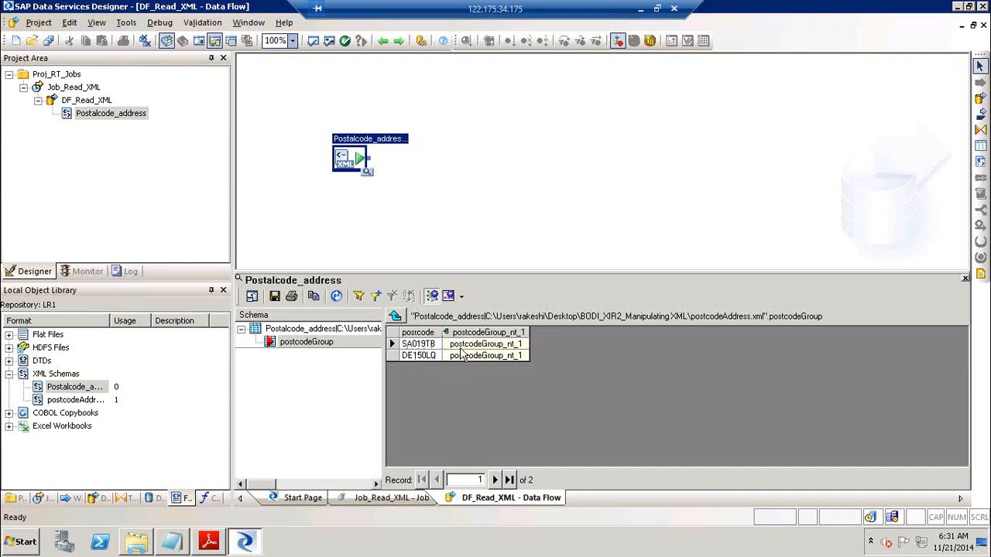
left_click(466, 348)
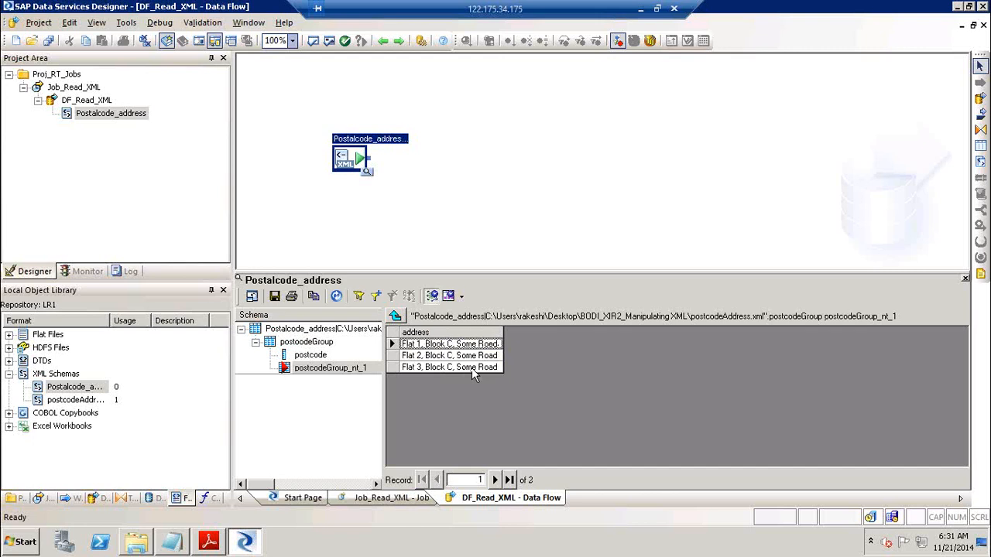
left_click(400, 314)
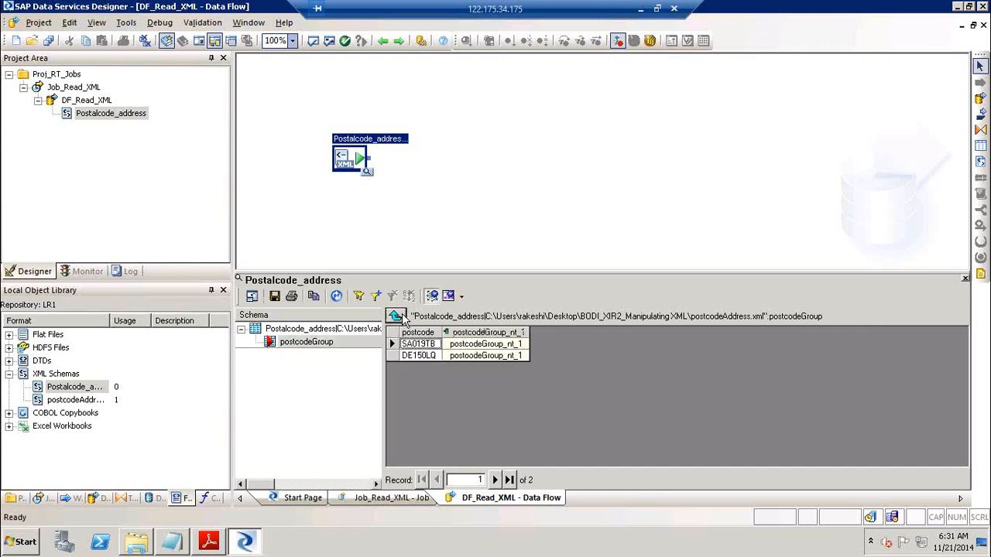
left_click(506, 355)
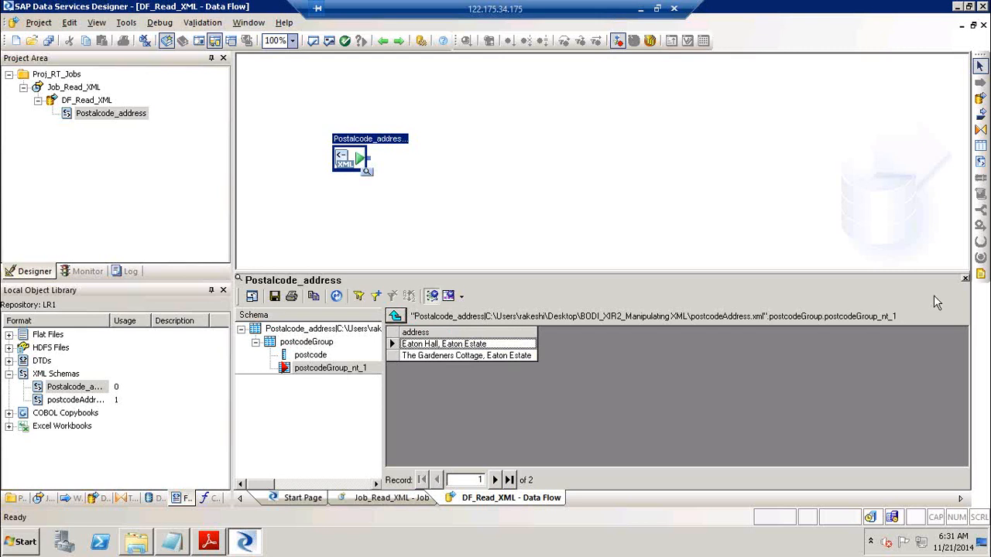
left_click(965, 279)
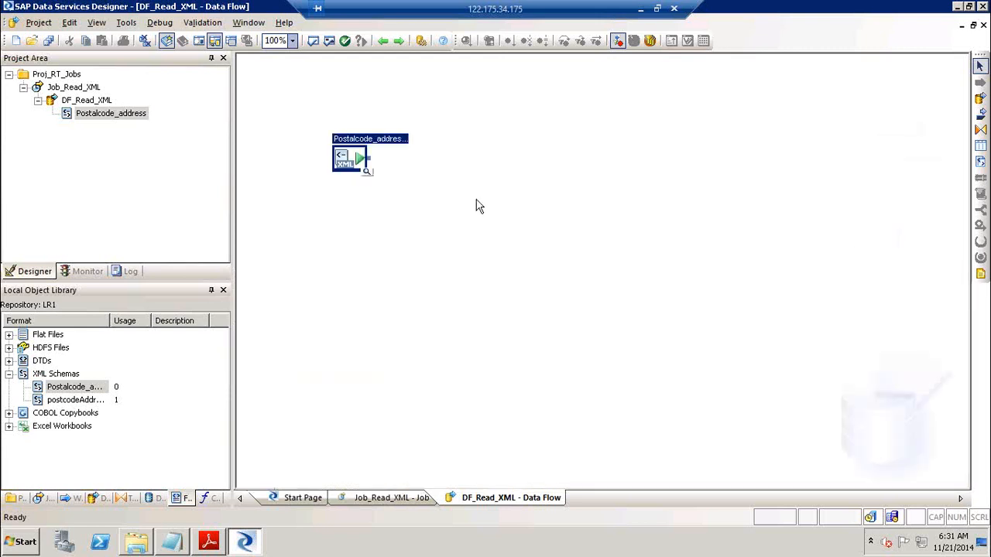
Add a Query transform named Unnest and link the XML source to it
left_click(981, 129)
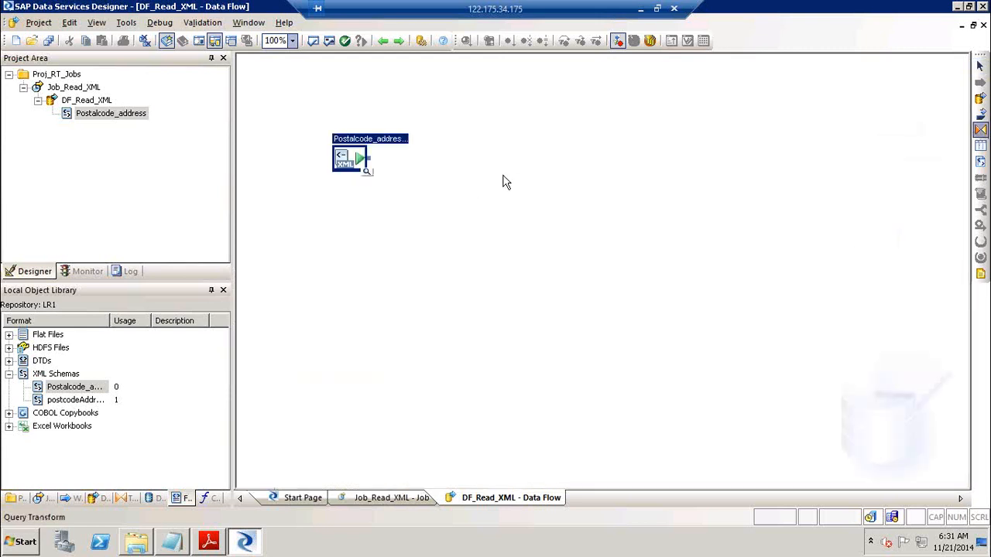
left_click(421, 180)
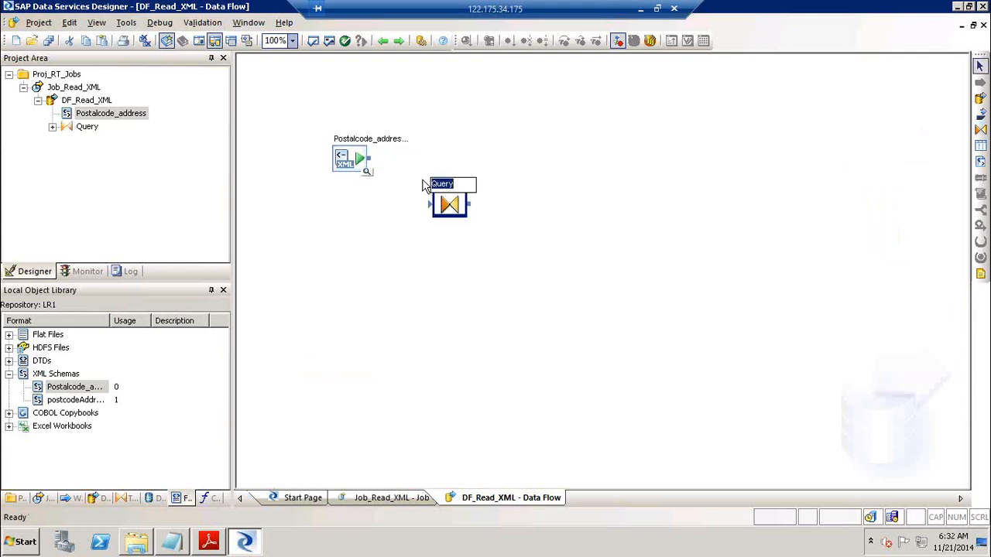
type("Unnest")
left_click_drag(369, 159, 431, 204)
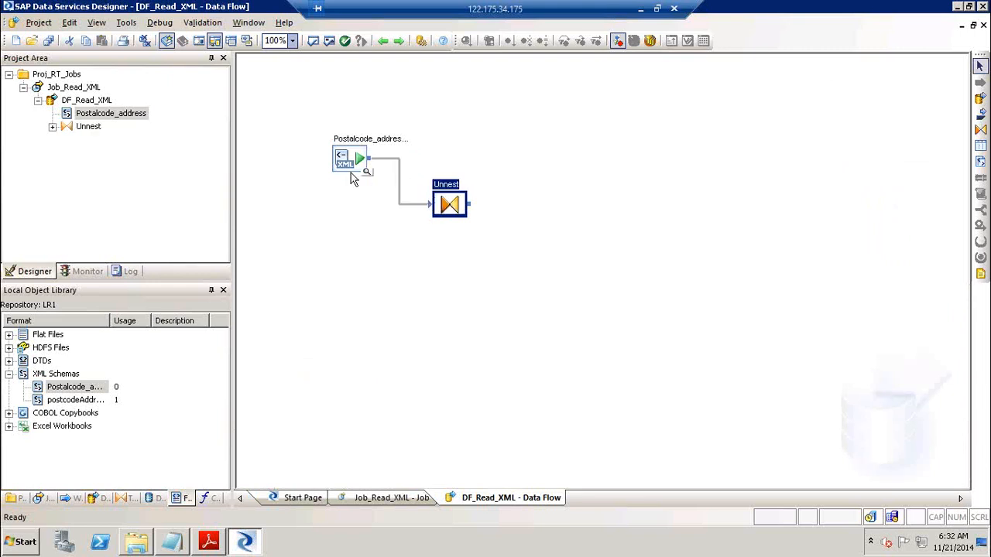
Create template table XML_DATA in DS_Target and link Unnest to it
left_click(980, 145)
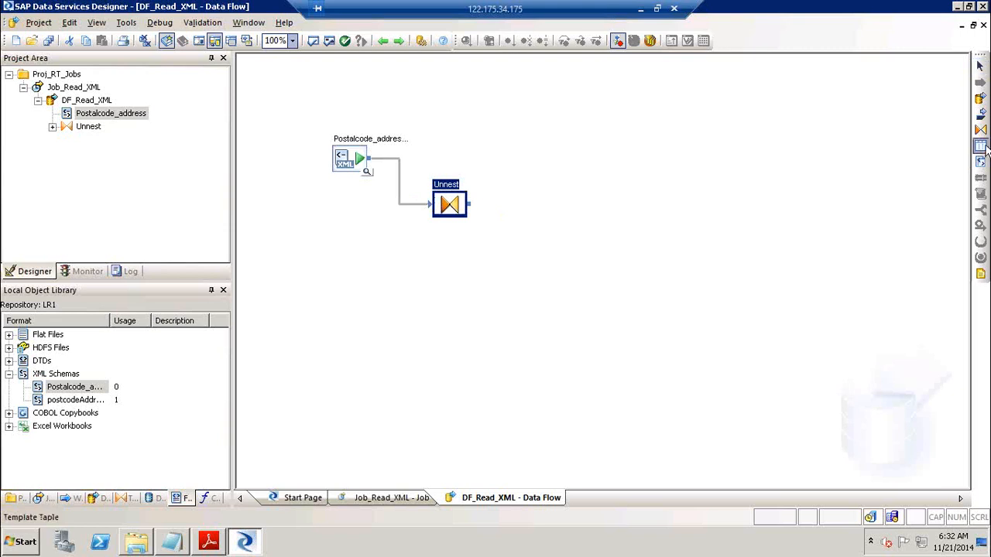
left_click(579, 231)
type("XM")
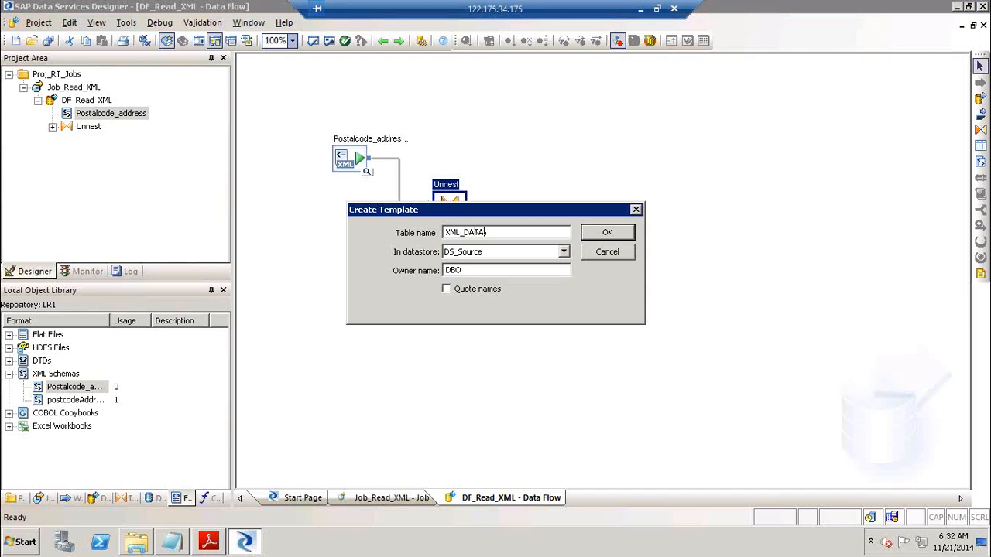
type("L_DATA")
left_click(465, 253)
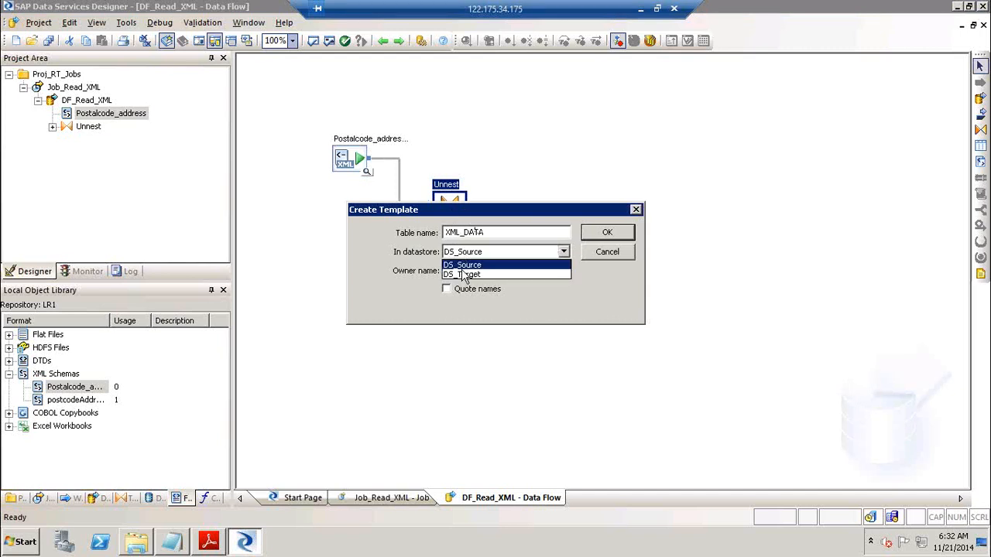
left_click(463, 275)
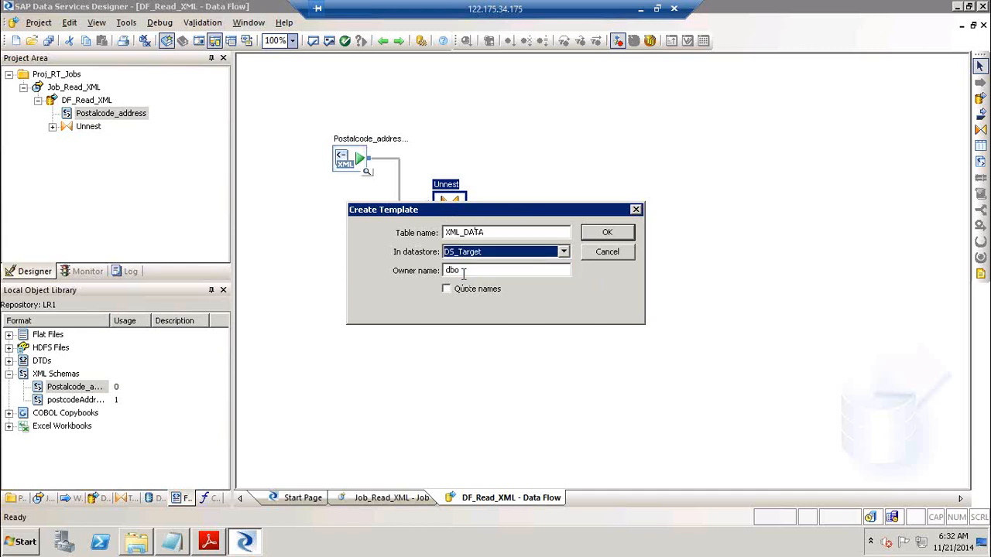
left_click(608, 233)
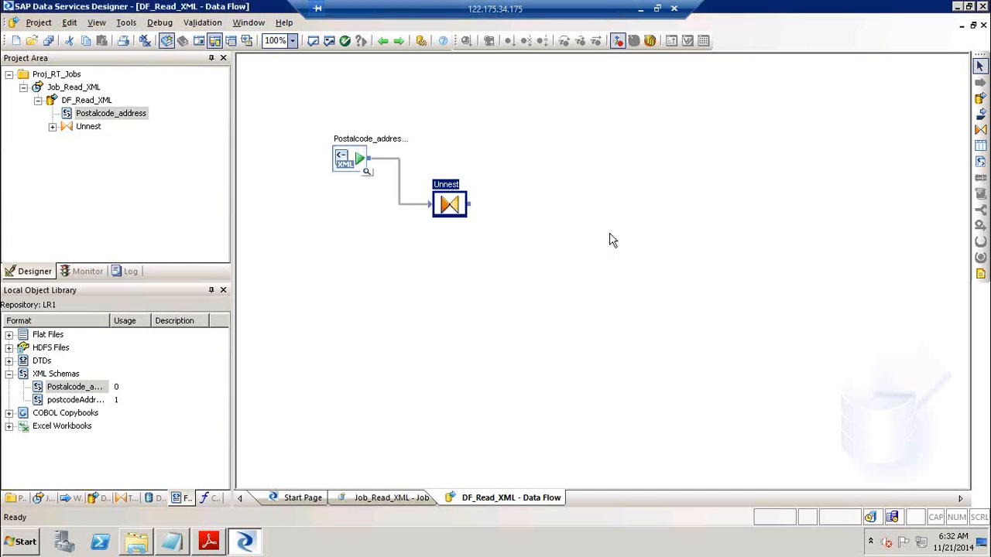
left_click_drag(471, 205, 586, 248)
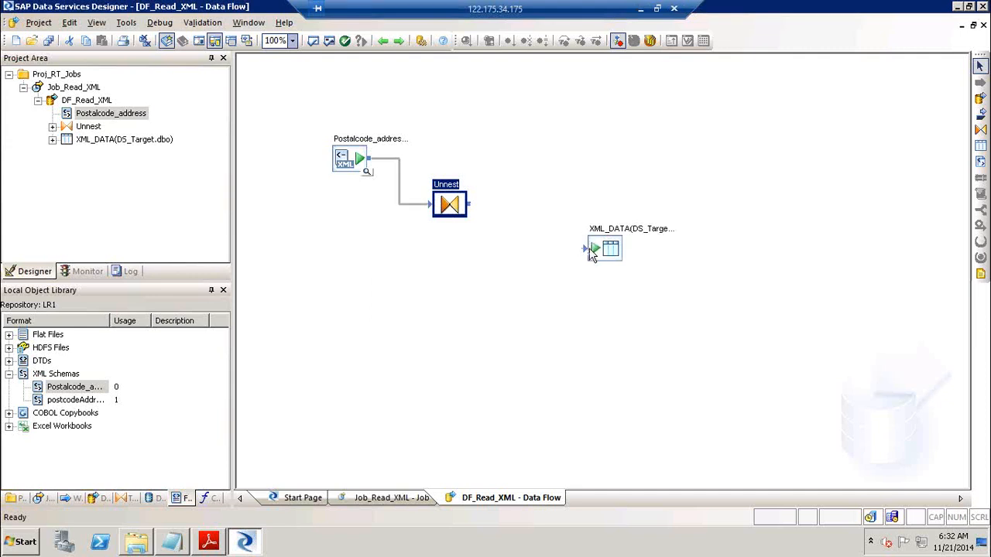
Map the postcodeGroup input schema into the Unnest query's output
double_click(449, 191)
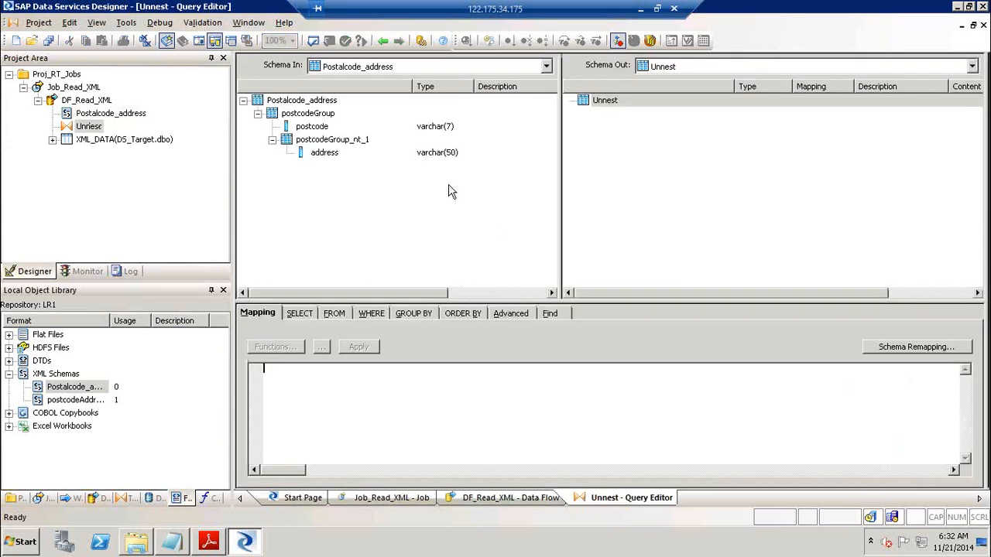
left_click(313, 128)
left_click_drag(317, 132, 328, 164)
left_click(330, 158)
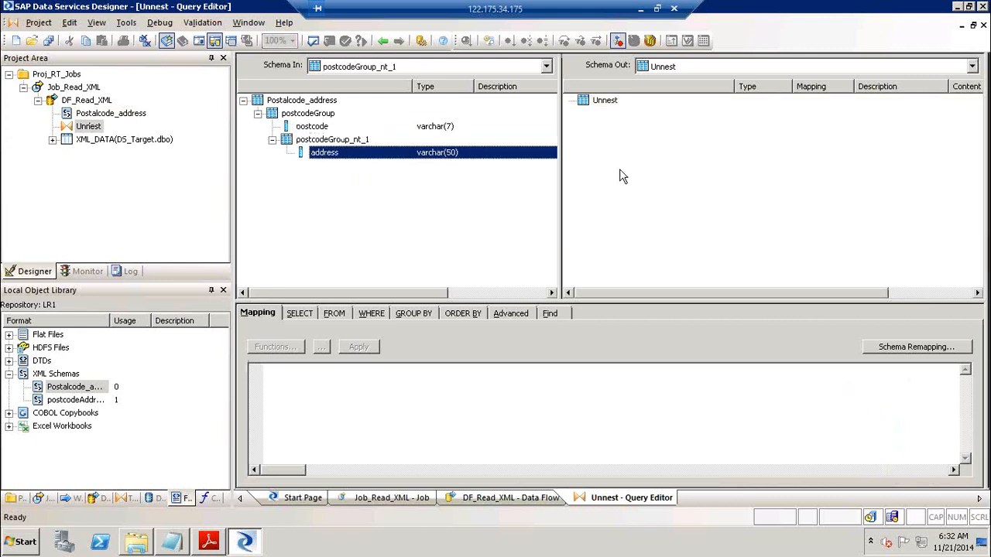
left_click(294, 116)
left_click_drag(295, 116, 641, 137)
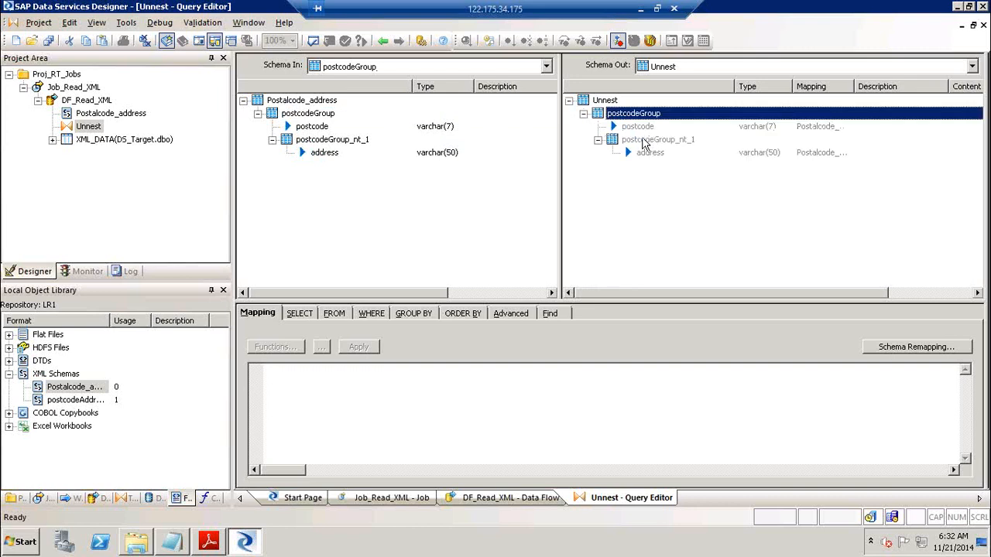
Switch the current output schema between postcodeGroup and postcodeGroup_nt_1, ending on postcodeGroup
left_click(473, 196)
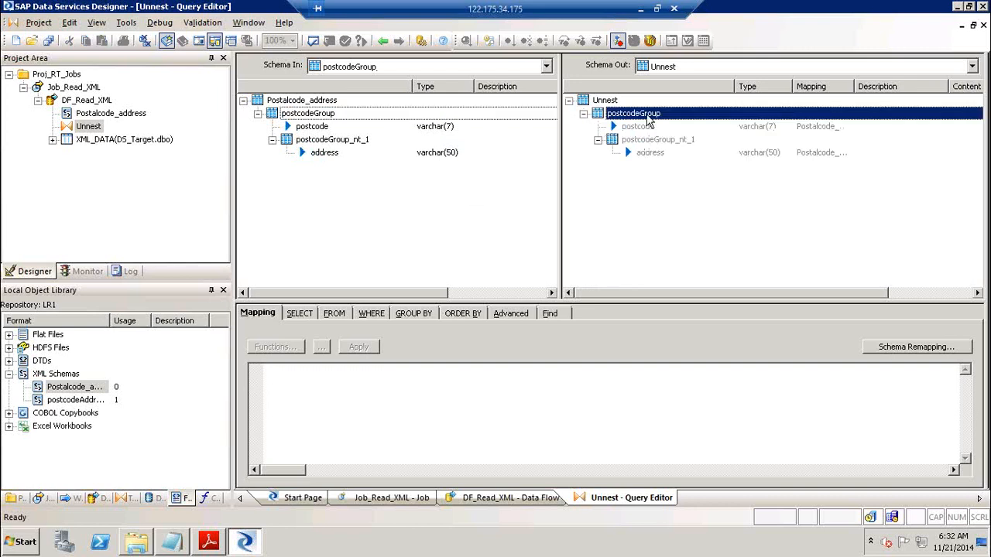
right_click(648, 121)
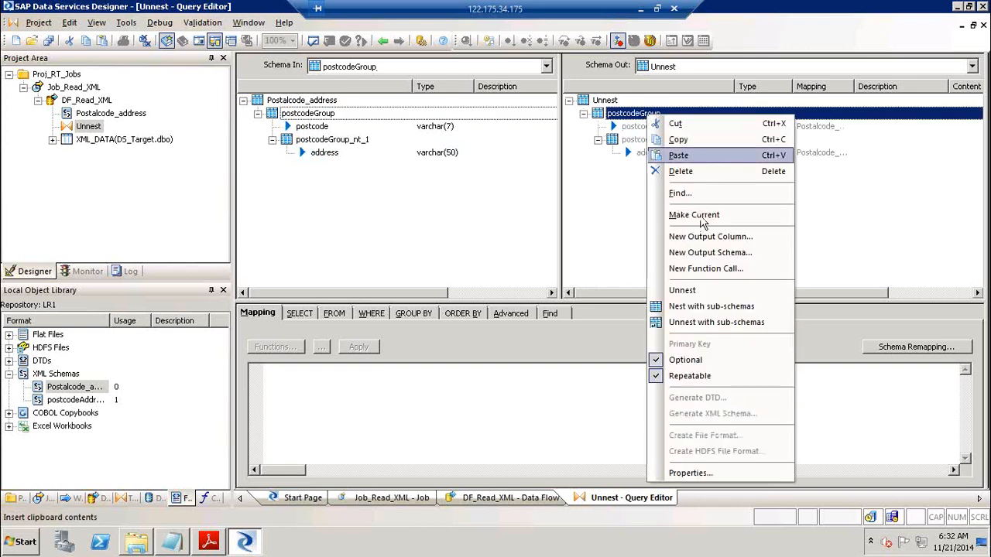
left_click(702, 215)
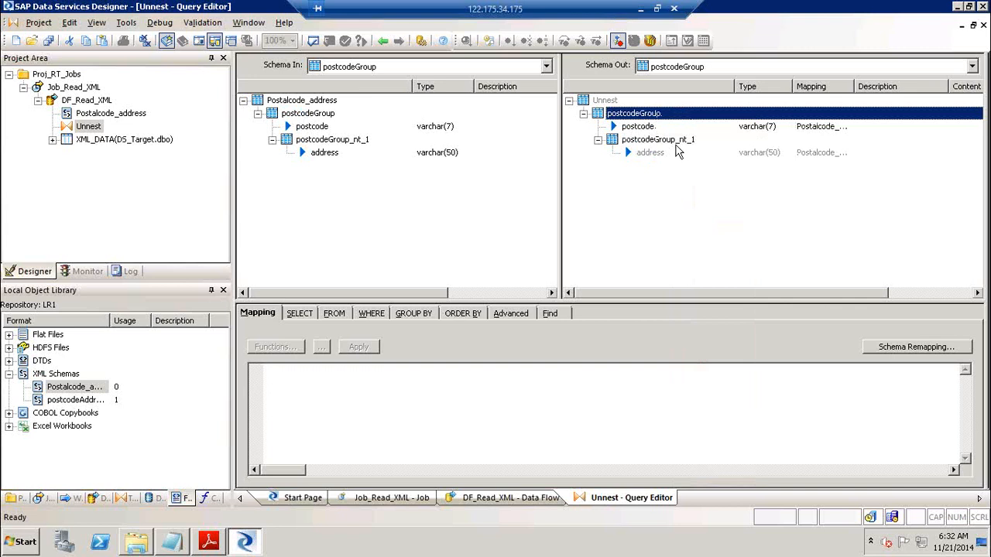
left_click(675, 144)
right_click(675, 146)
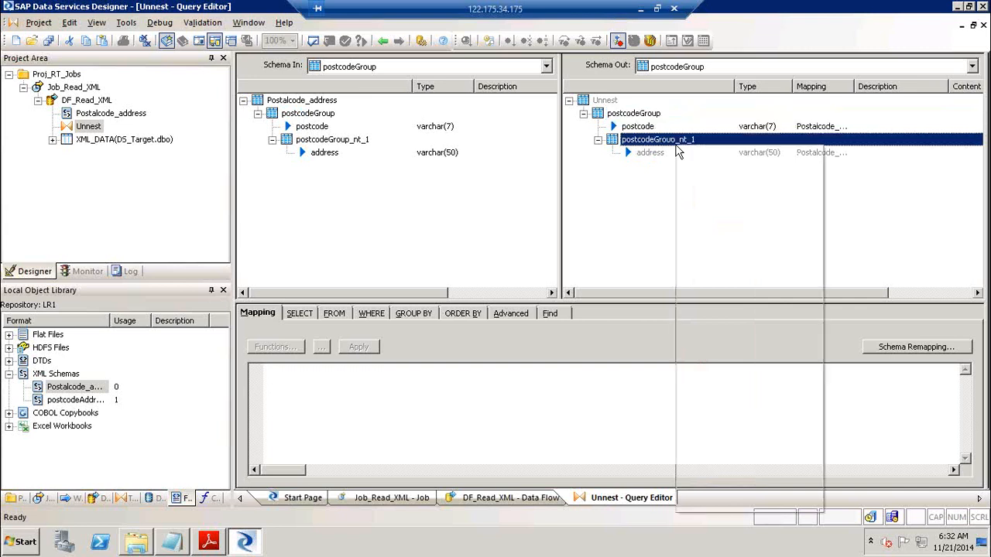
left_click(735, 246)
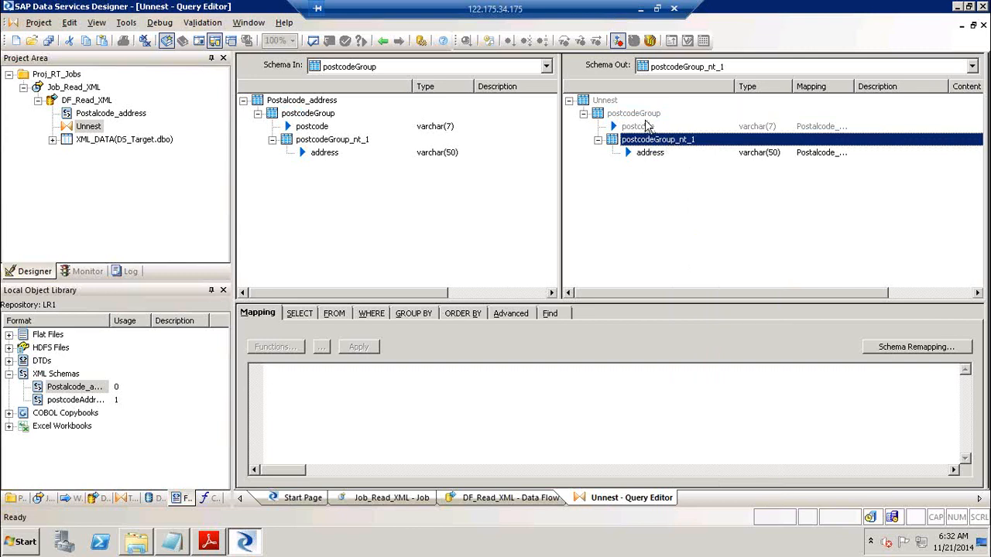
left_click(646, 116)
left_click(612, 101)
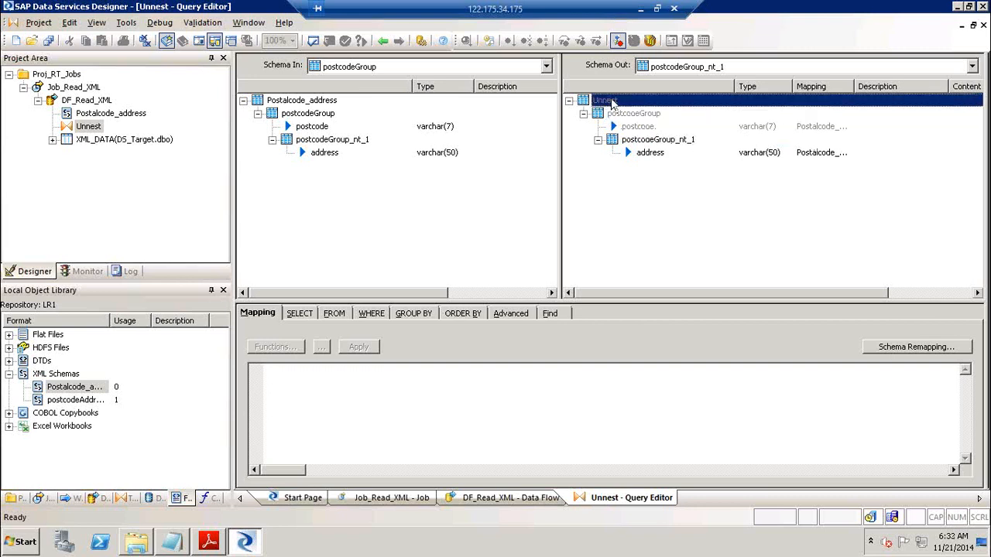
left_click(631, 114)
right_click(631, 114)
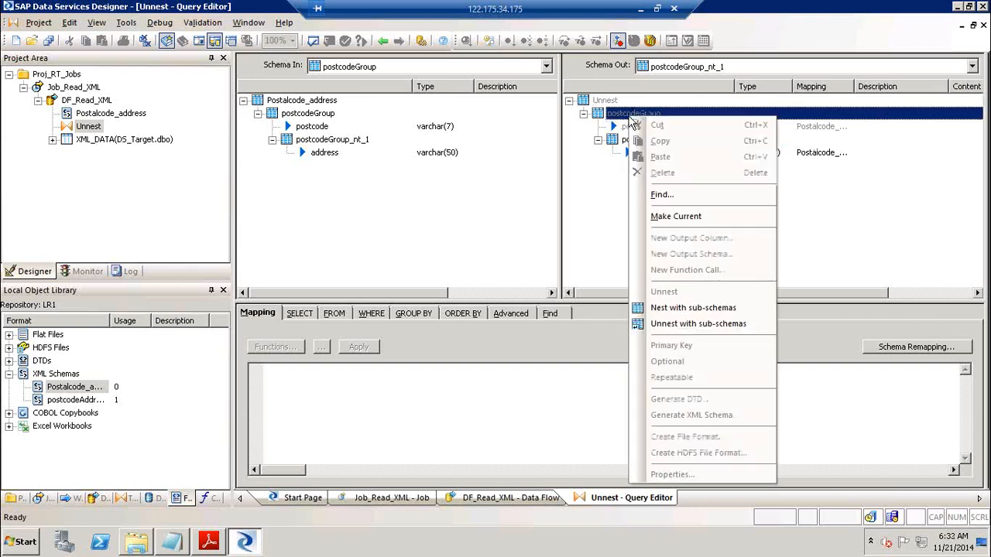
left_click(686, 218)
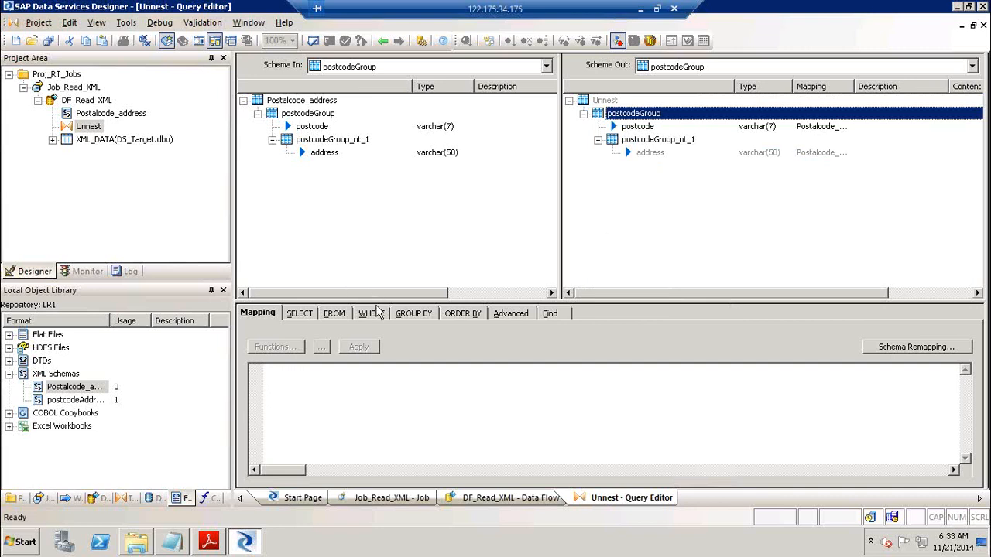
Show the WHERE clause in a larger editor and make postcodeGroup_nt_1 the current schema
left_click_drag(377, 303, 380, 265)
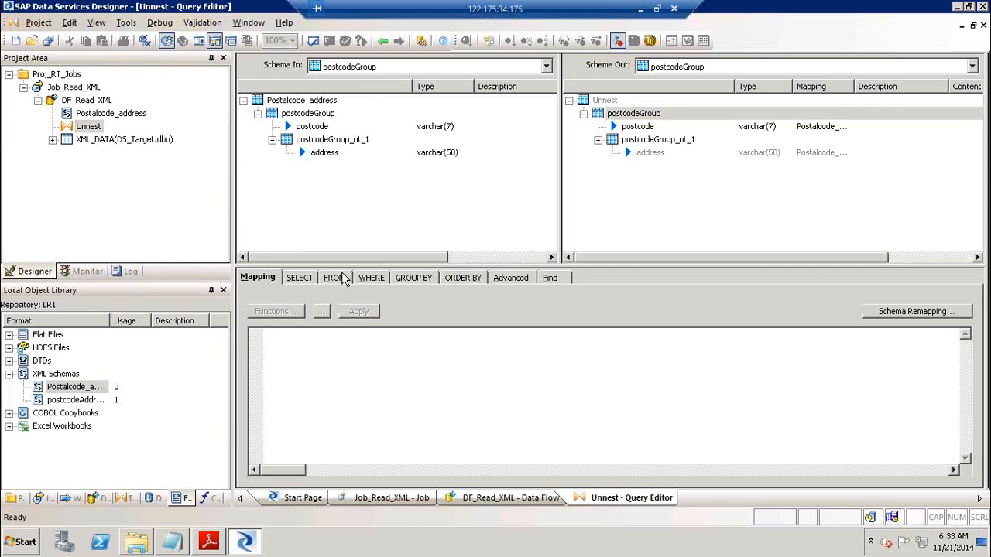
left_click(370, 278)
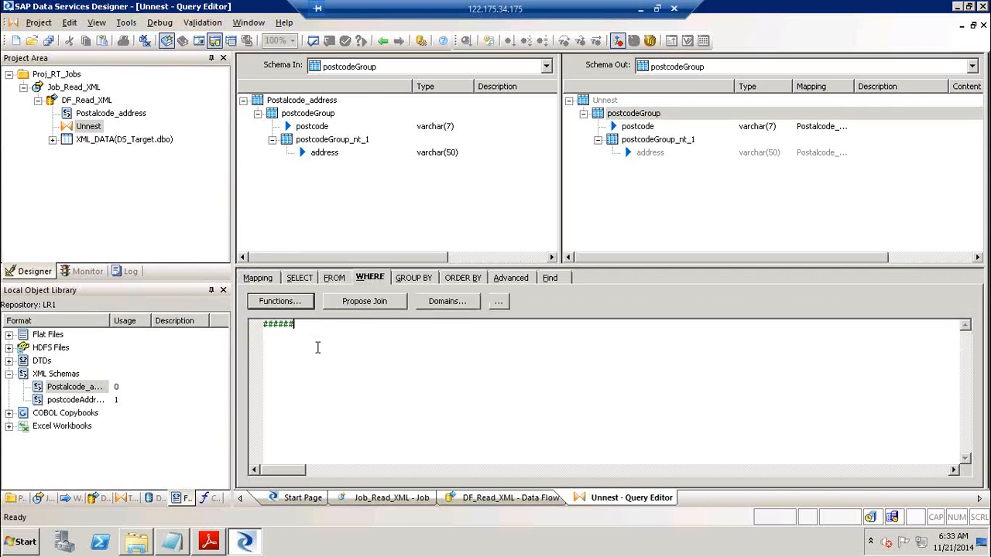
left_click(647, 202)
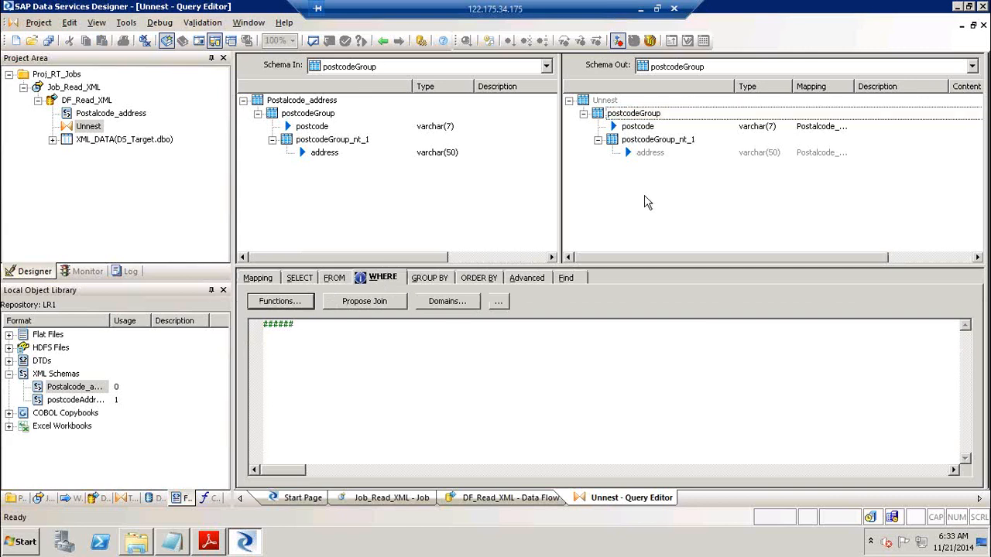
left_click(664, 142)
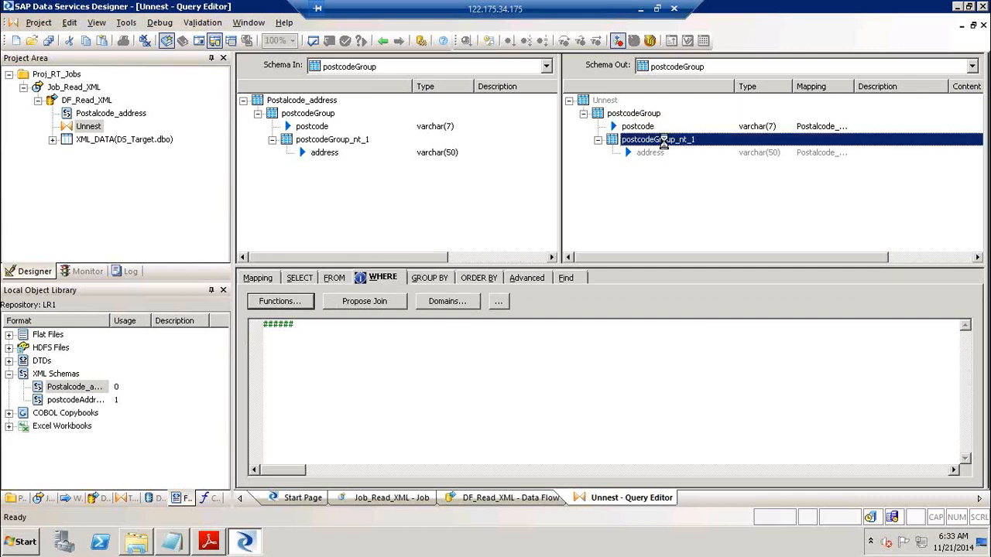
right_click(664, 142)
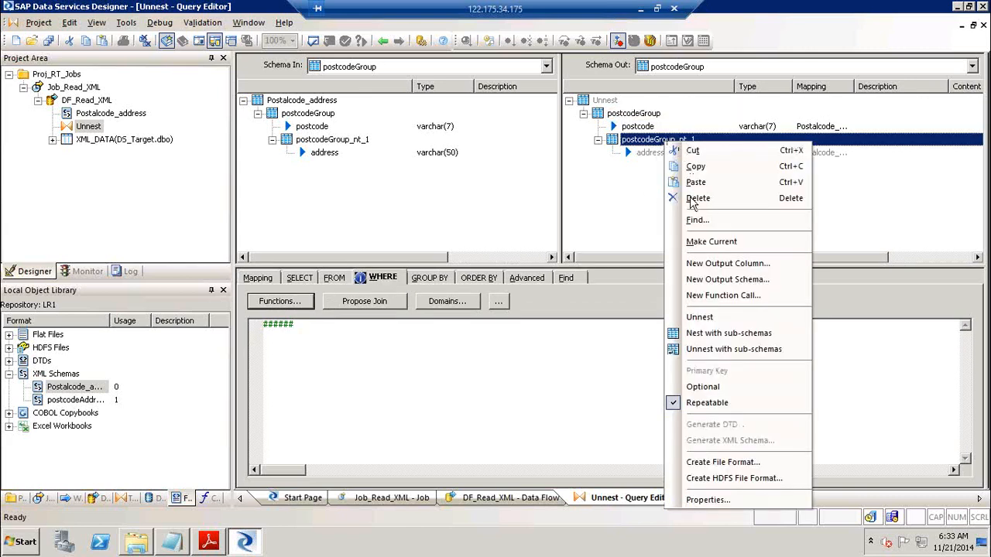
left_click(697, 243)
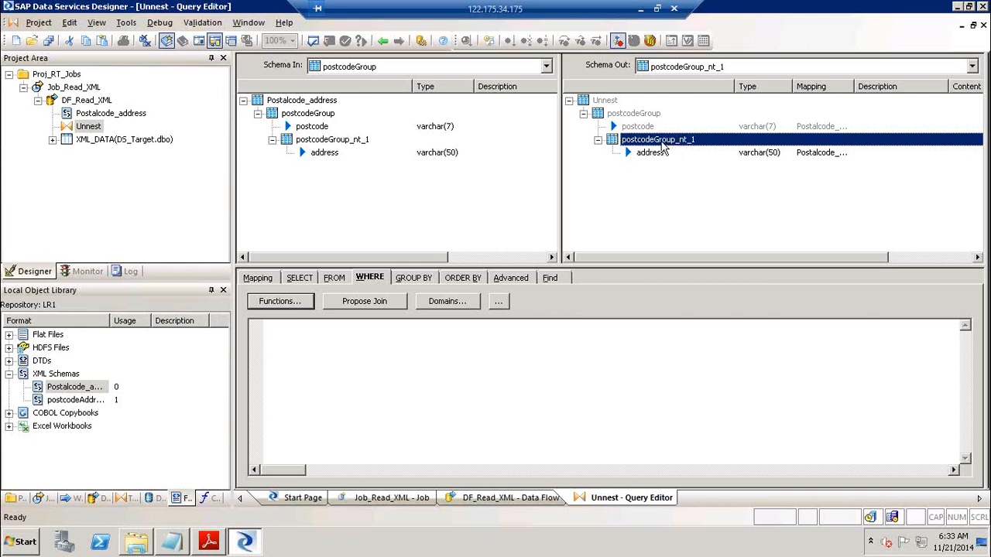
Make postcodeGroup the current output schema of the Unnest query
left_click(637, 115)
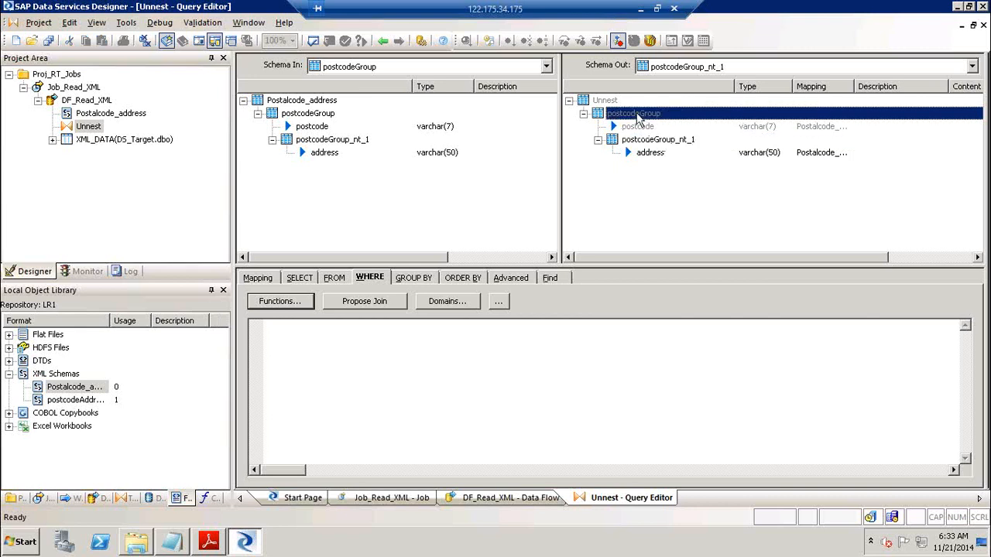
right_click(637, 116)
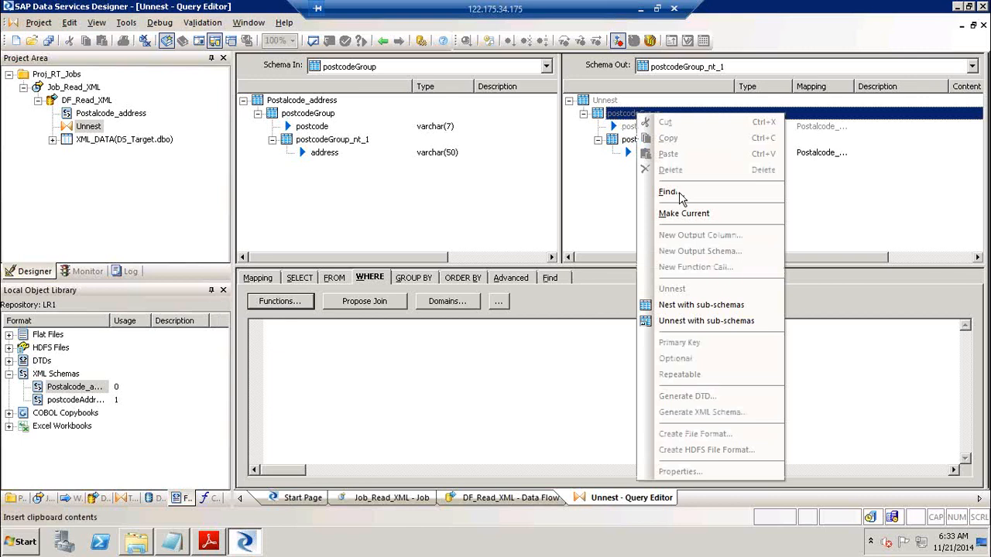
left_click(685, 214)
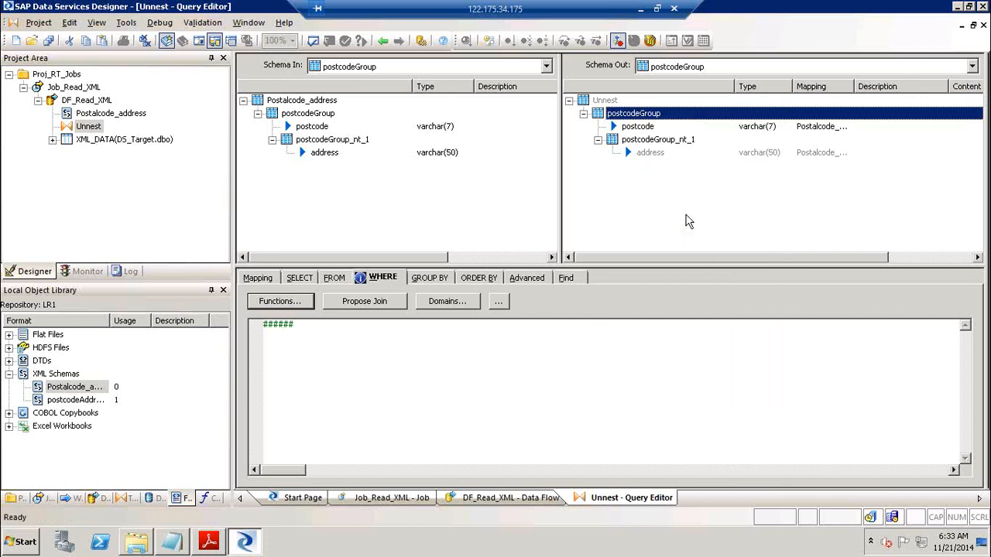
Delete the ###### placeholder from the WHERE clause and show postcodeGroup's FROM settings
left_click_drag(321, 327, 199, 332)
key("Delete")
left_click(643, 141)
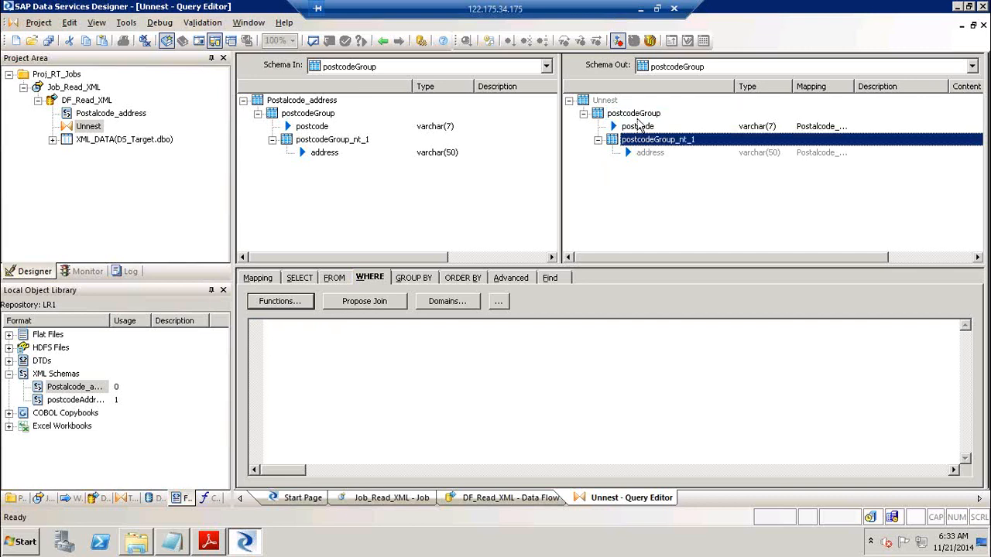
left_click(641, 116)
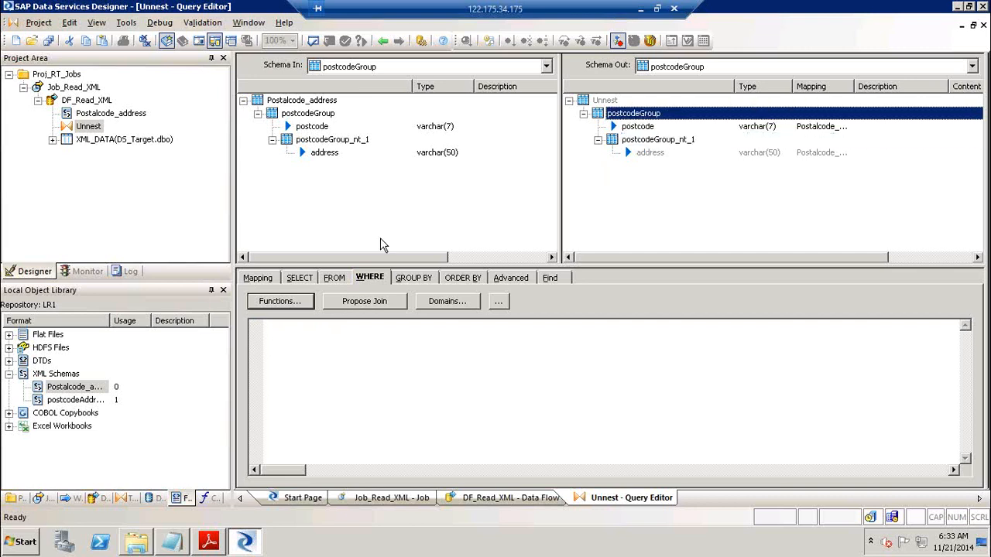
left_click(333, 279)
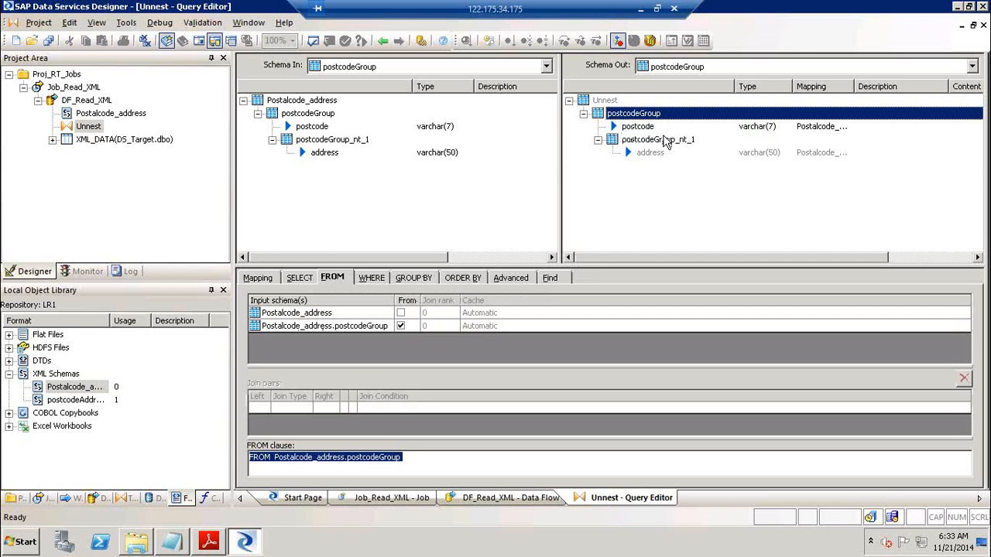
Make postcodeGroup_nt_1 the current output schema and view its column mapping
left_click(662, 142)
right_click(662, 142)
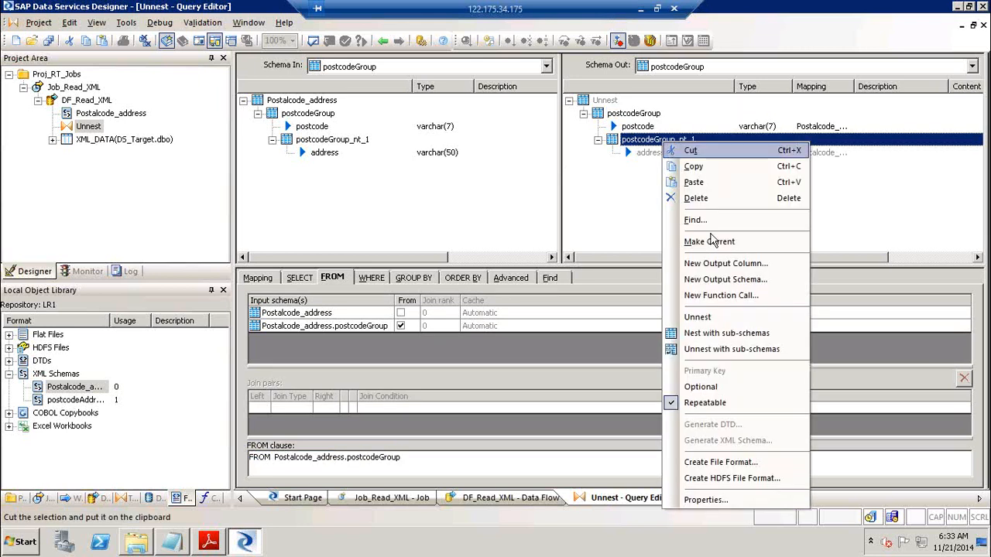
left_click(730, 241)
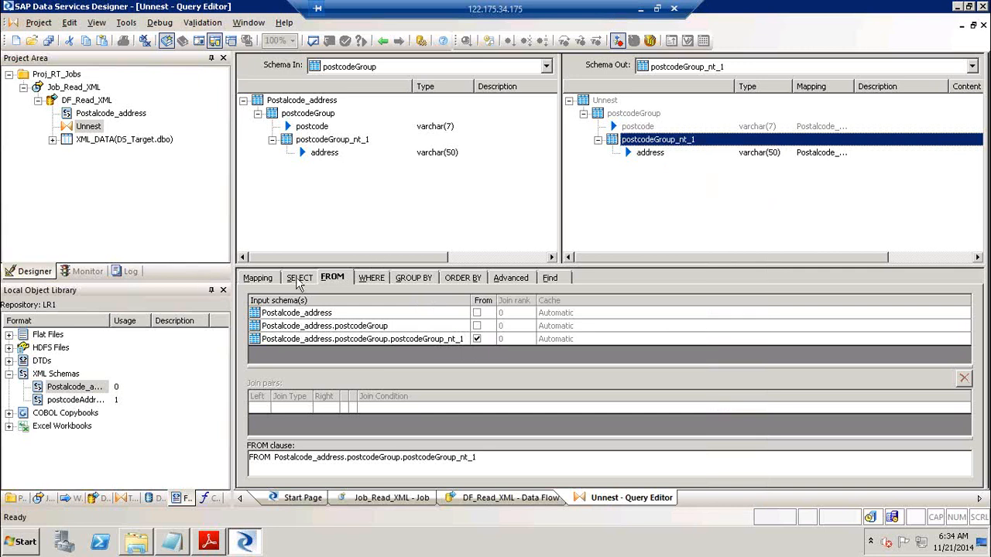
left_click(272, 282)
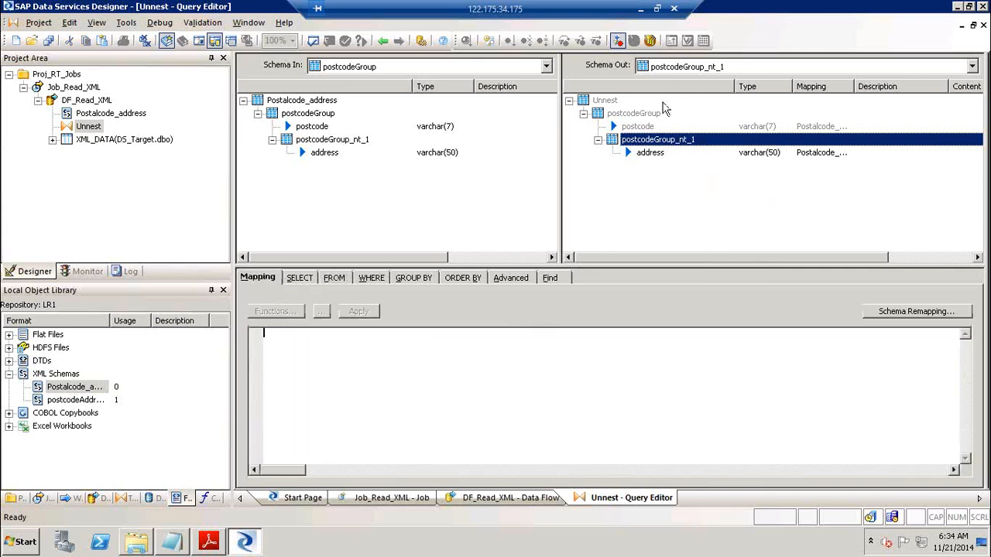
Make postcodeGroup the current output schema again and bring up its options
left_click(643, 116)
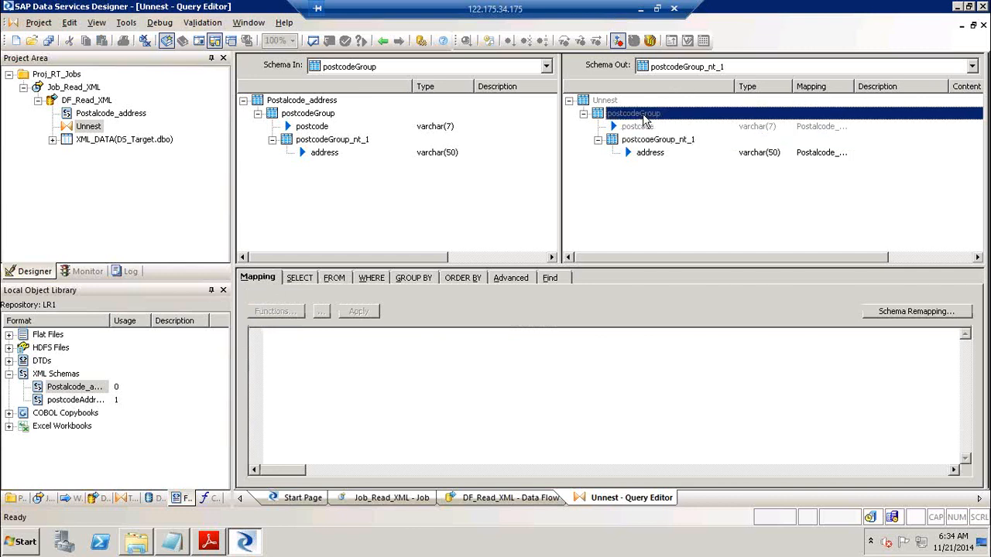
right_click(642, 118)
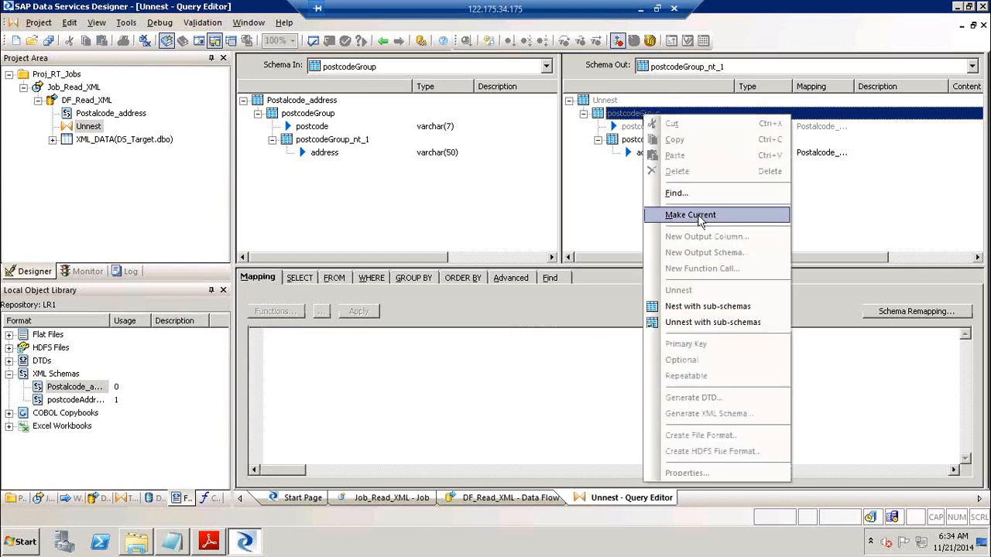
left_click(700, 217)
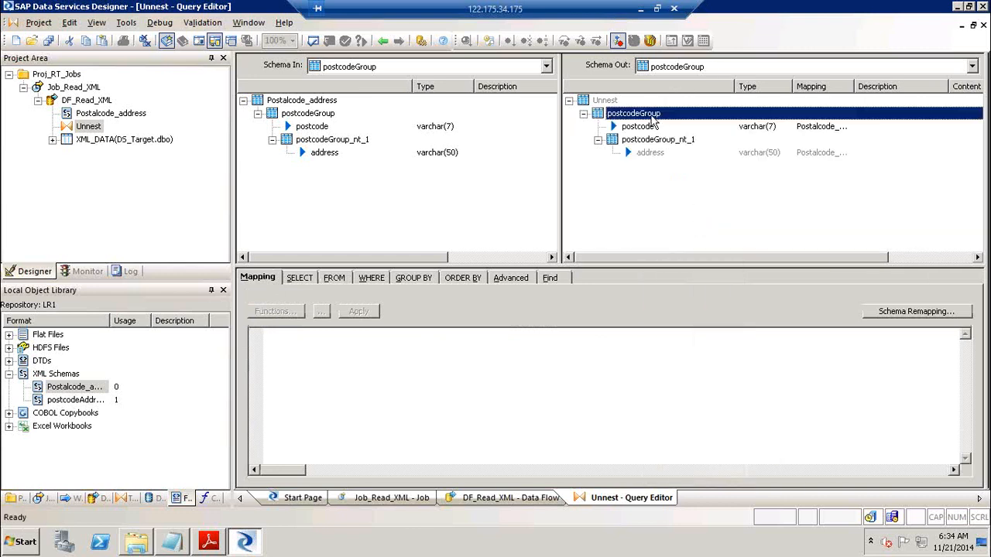
right_click(655, 117)
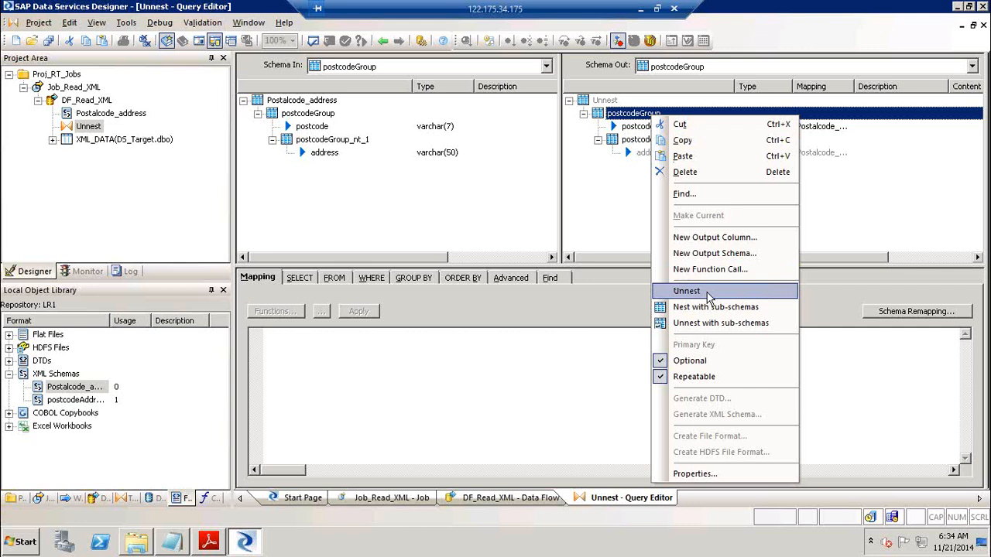
Unnest postcodeGroup, then make postcodeGroup_nt_1 the current output schema
left_click(707, 292)
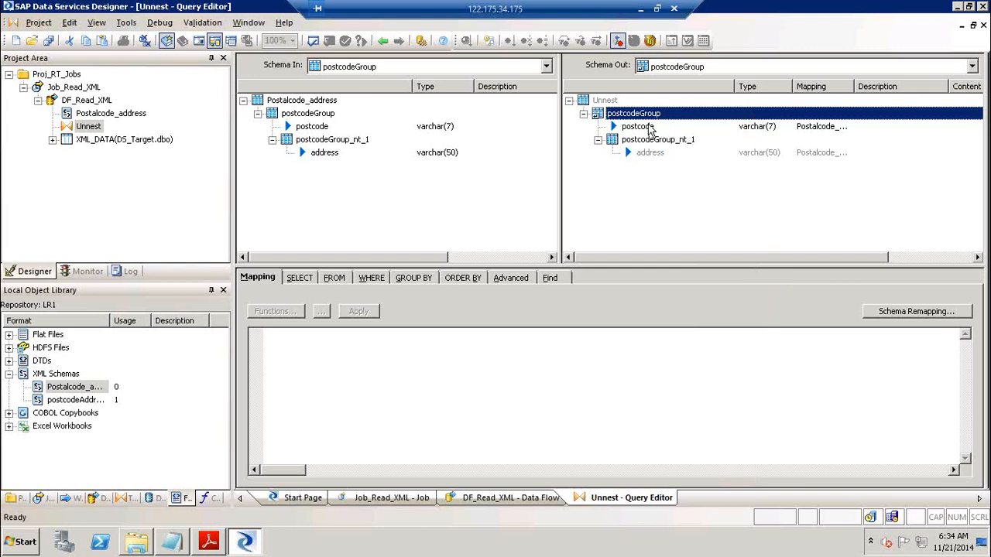
left_click(642, 141)
right_click(641, 145)
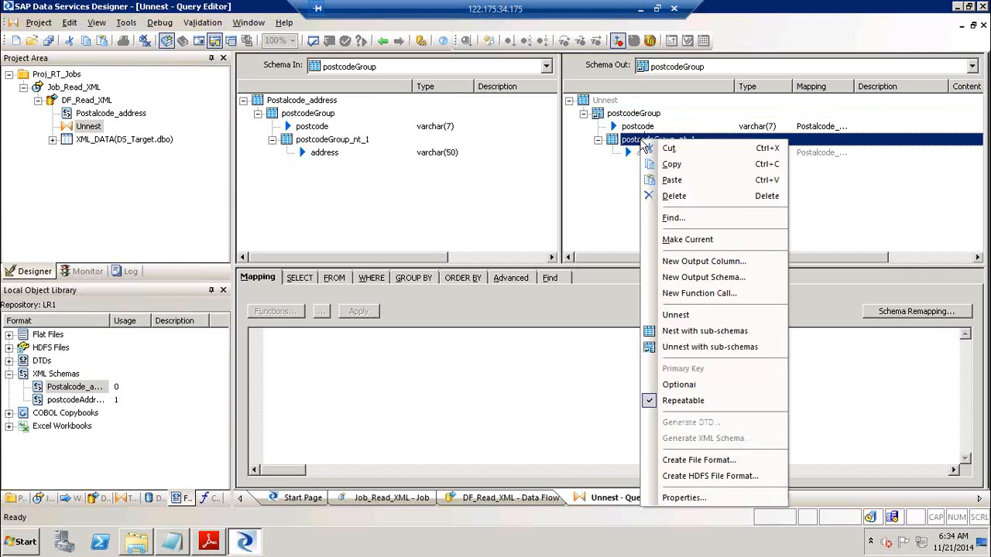
left_click(695, 241)
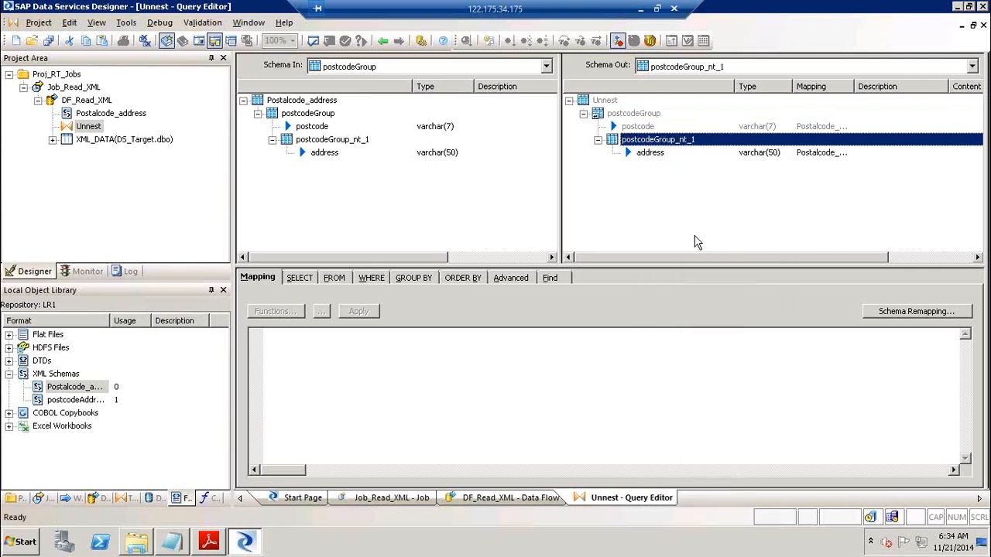
Unnest postcodeGroup_nt_1 and return to the DF_Read_XML data flow
right_click(670, 140)
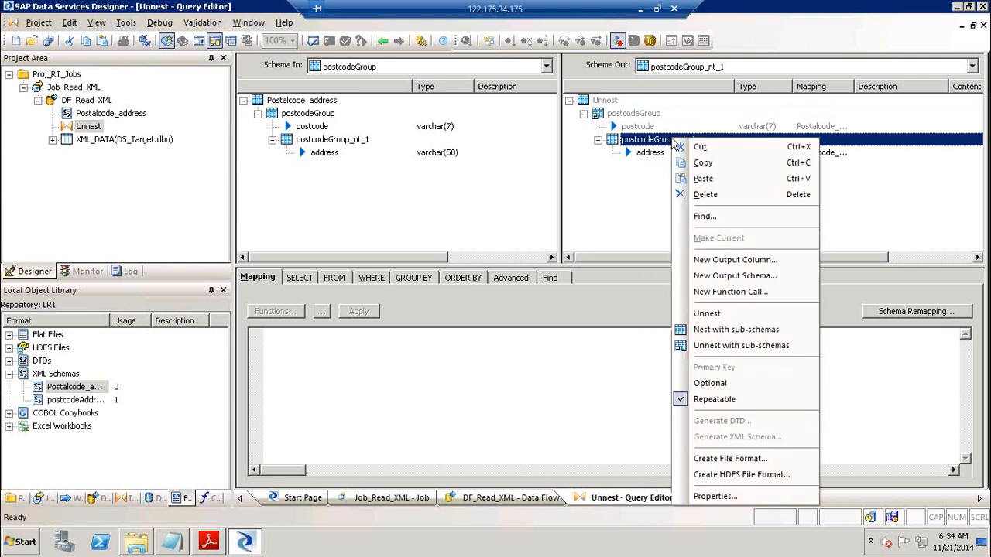
left_click(714, 313)
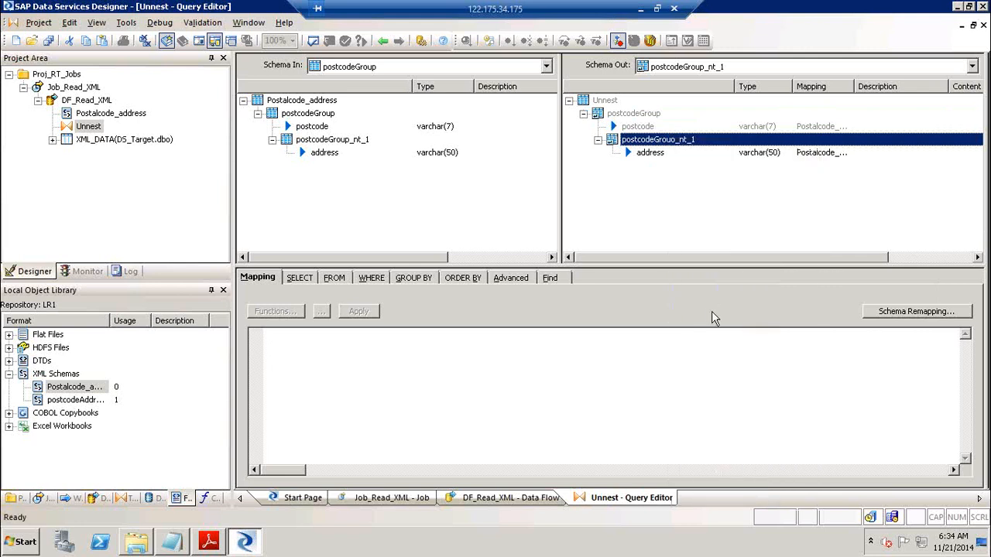
left_click(381, 41)
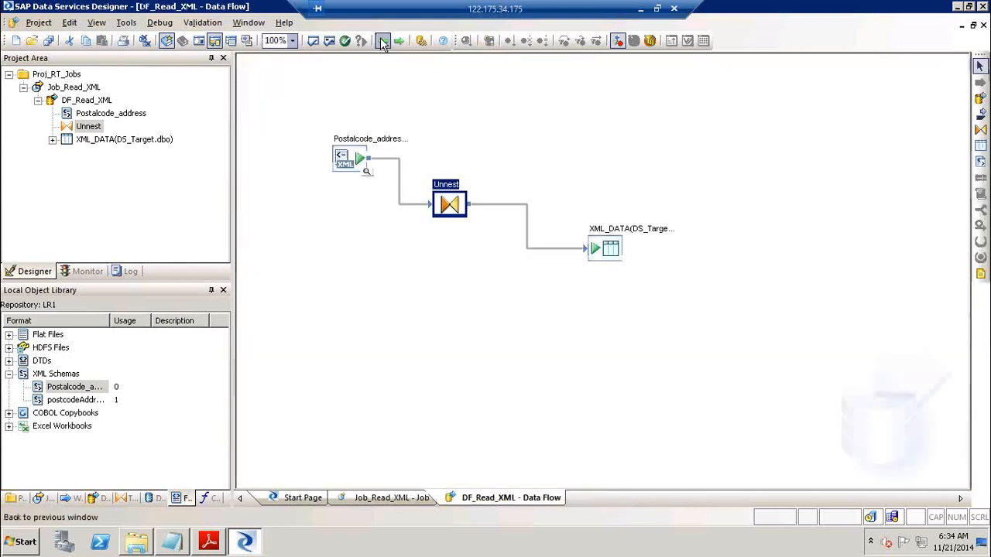
double_click(613, 242)
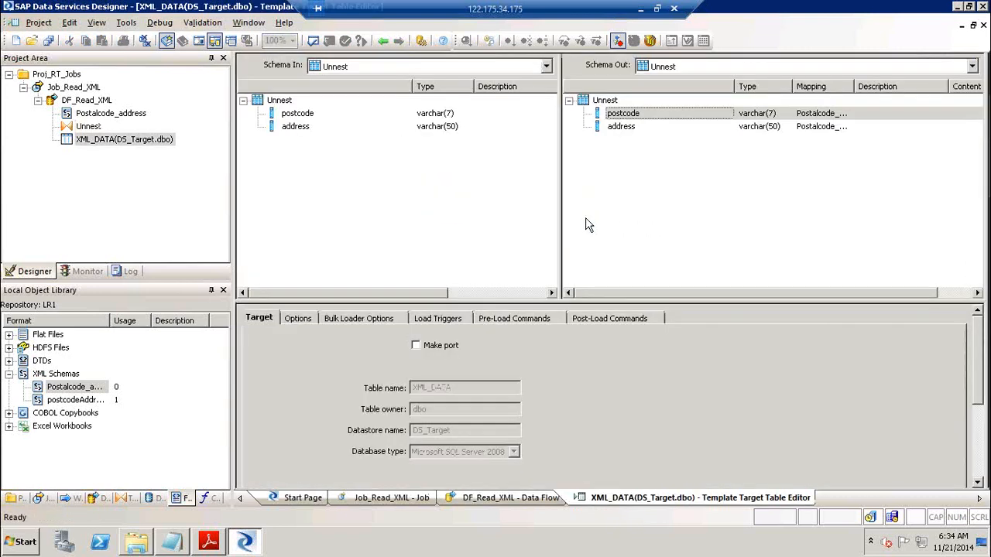
left_click(383, 40)
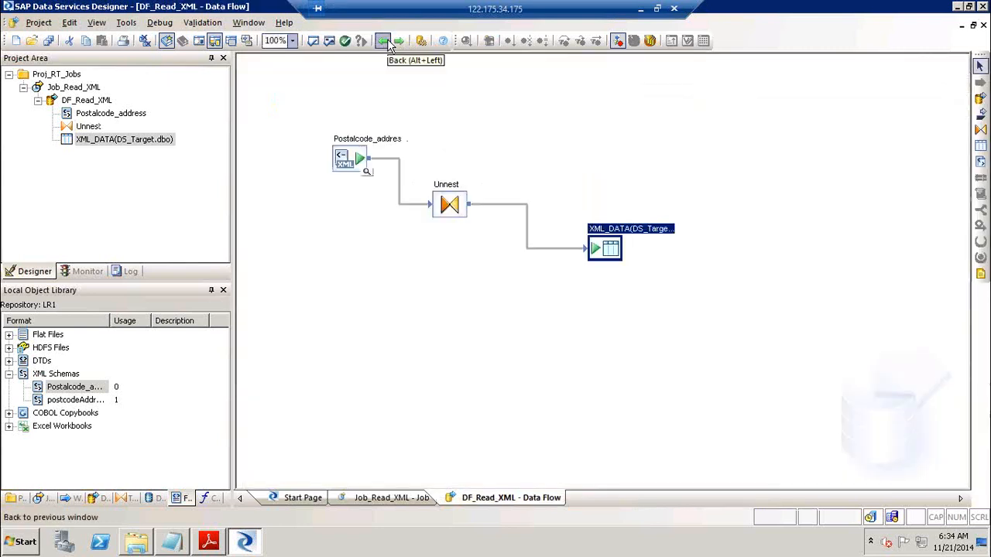
left_click(74, 88)
Save all changes, execute Job_Read_XML with default settings, and confirm success in the log
right_click(74, 89)
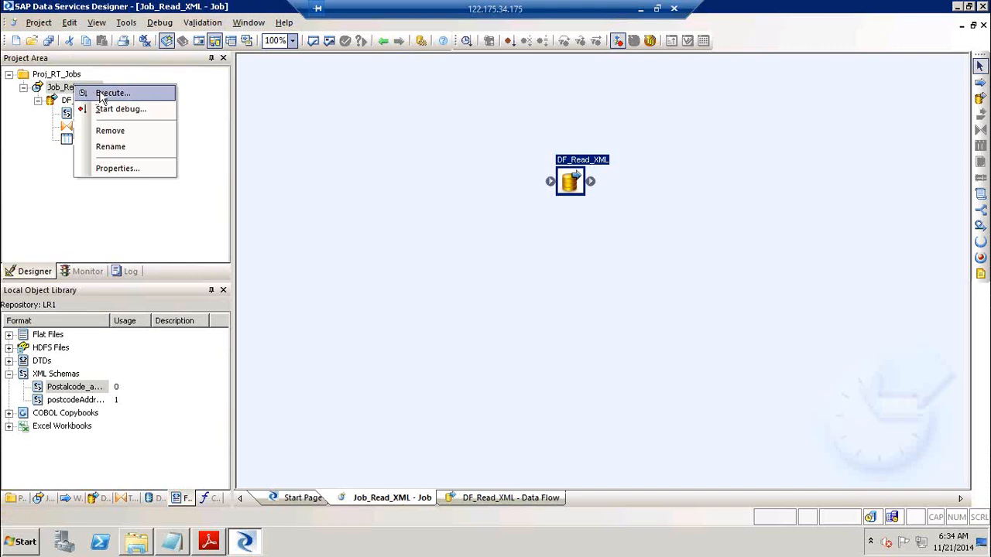
left_click(101, 95)
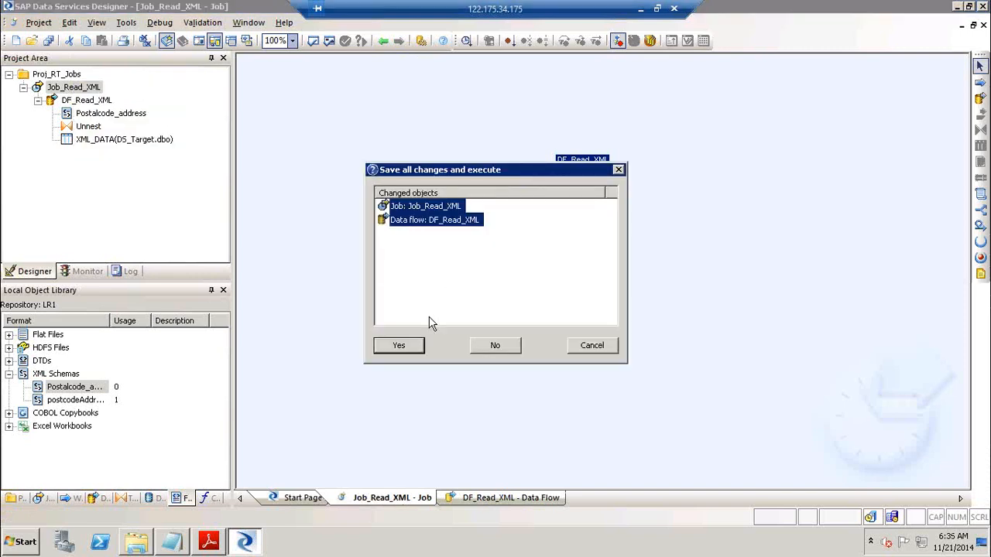
left_click(412, 343)
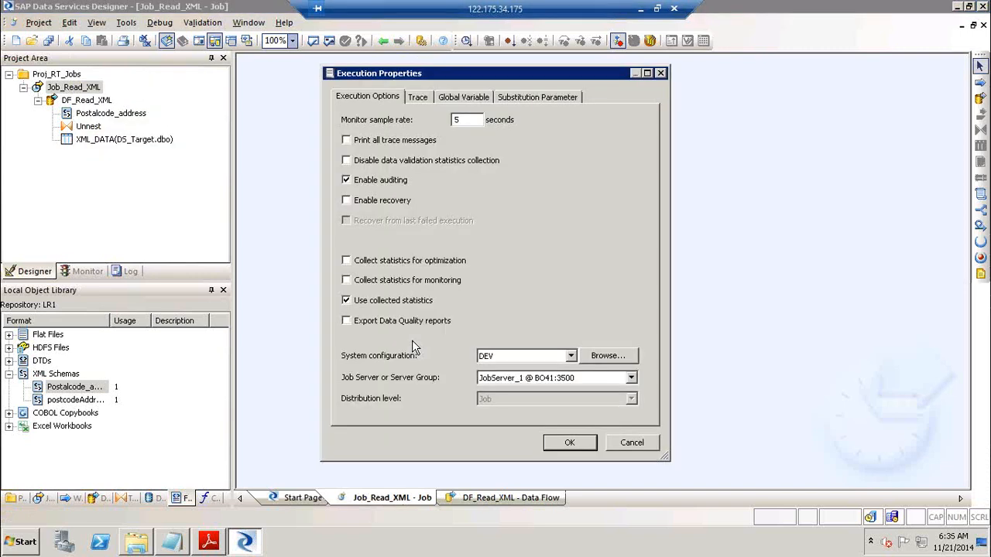
left_click(556, 439)
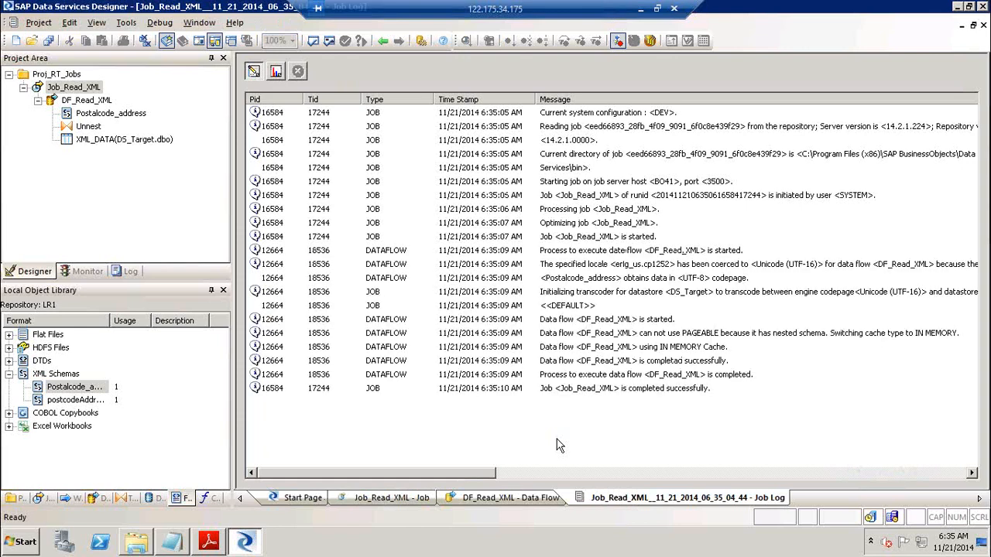
left_click(623, 390)
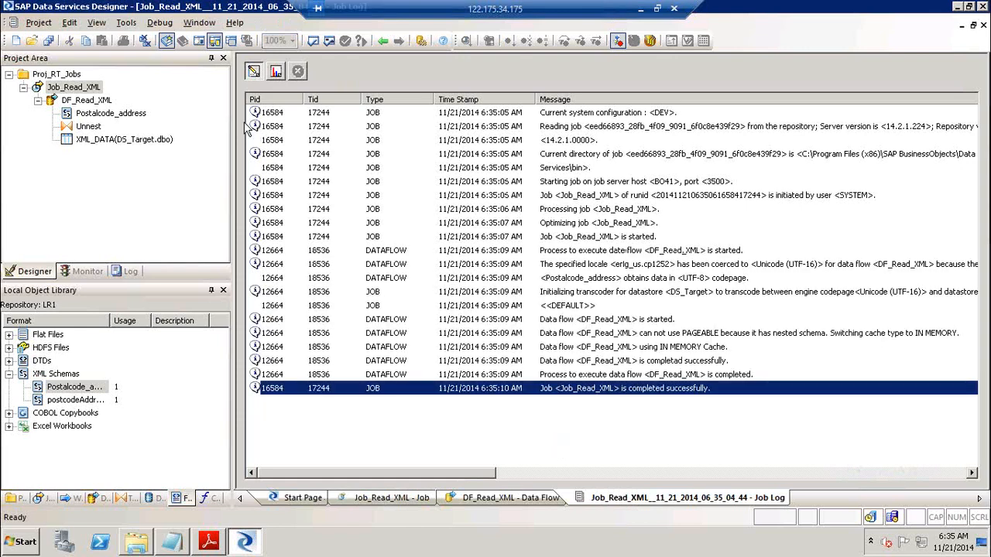
Preview the rows loaded into XML_DATA, including the three SA019TB rows and Eaton Hall
left_click(87, 101)
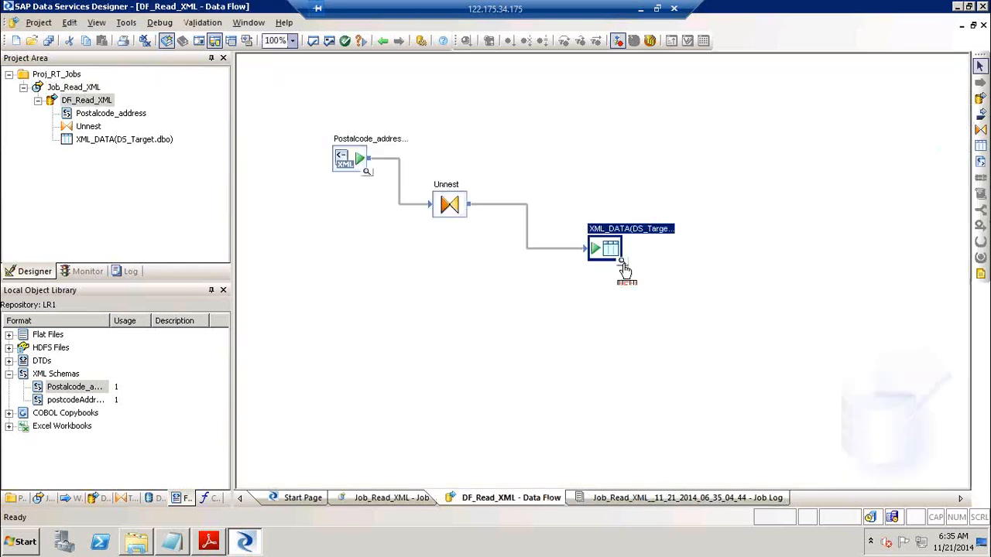
left_click(623, 261)
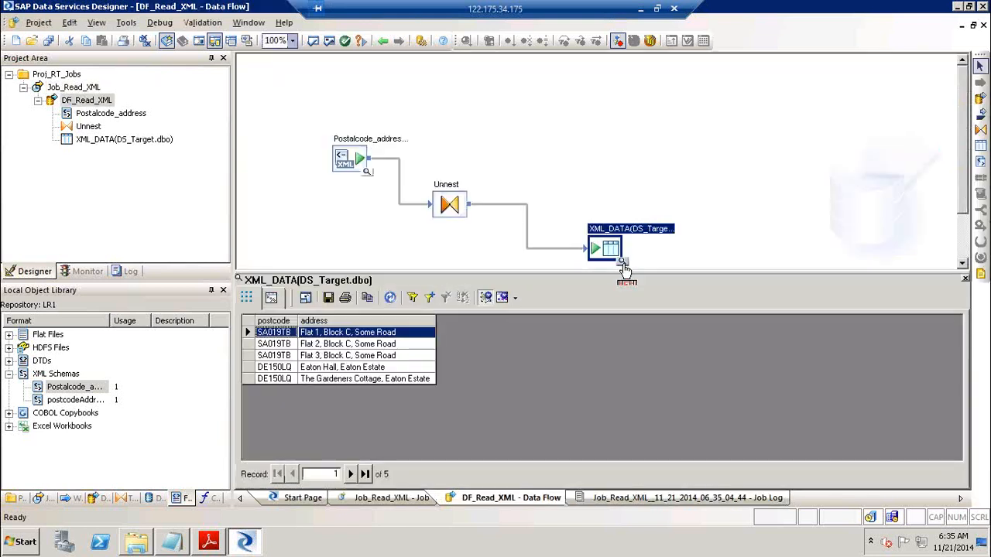
left_click(287, 355, "shift")
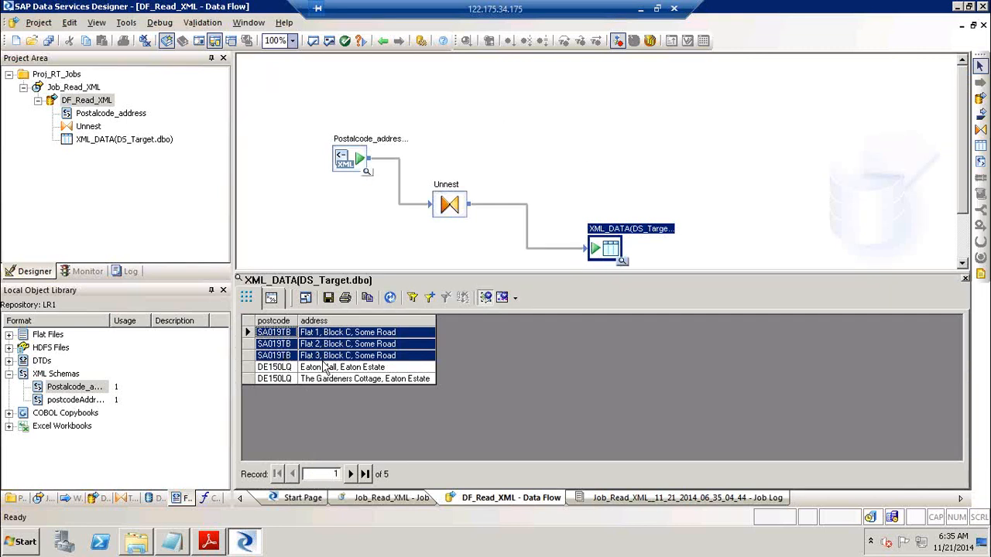
left_click(287, 369)
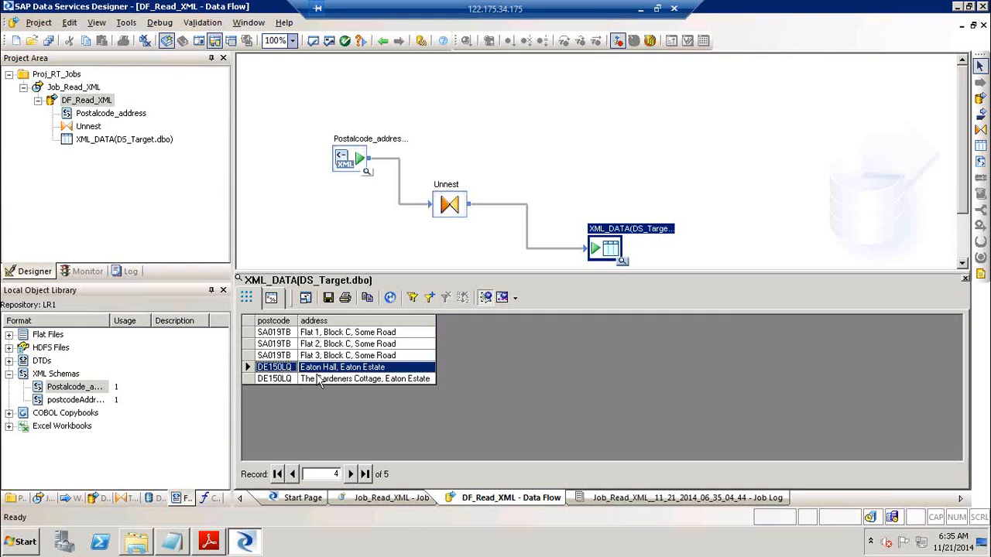
Browse Postalcode_address data: three addresses under SA019TB, two under DE150LQ
left_click(368, 176)
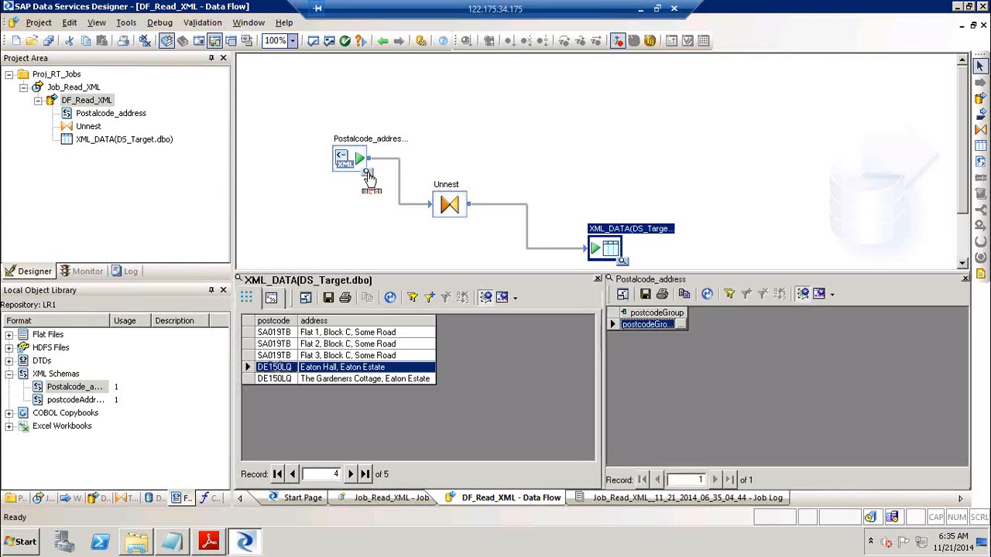
left_click(667, 326)
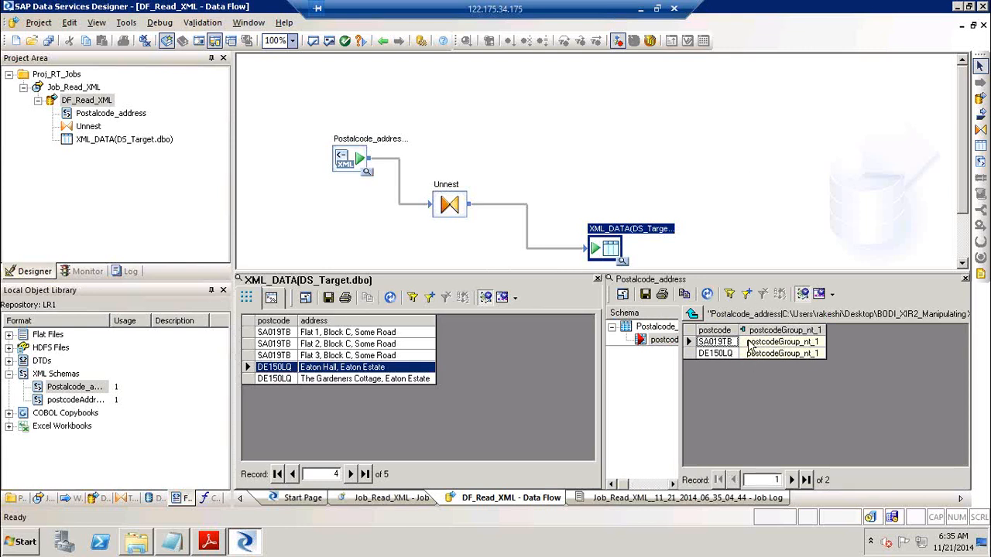
left_click(786, 341)
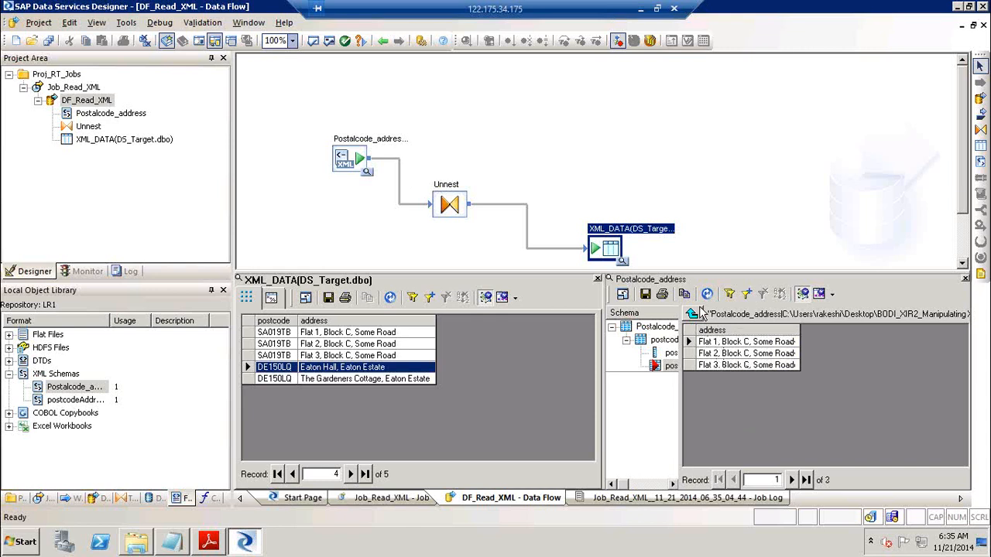
left_click(693, 313)
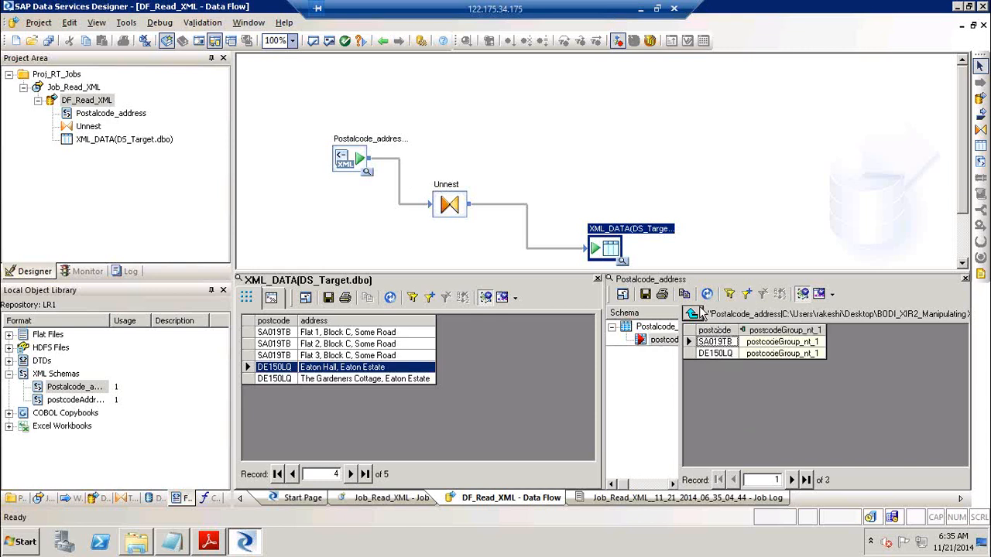
left_click(792, 353)
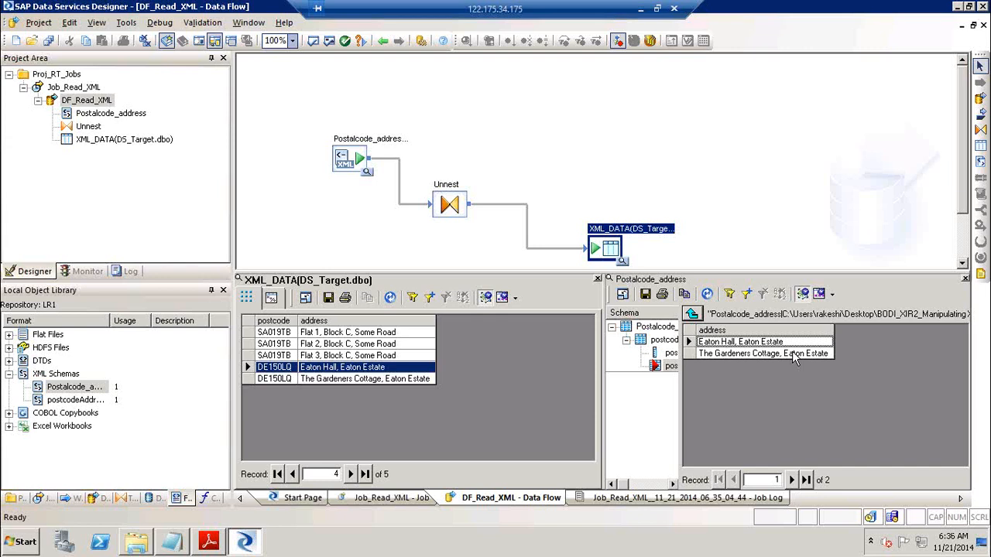
left_click(693, 314)
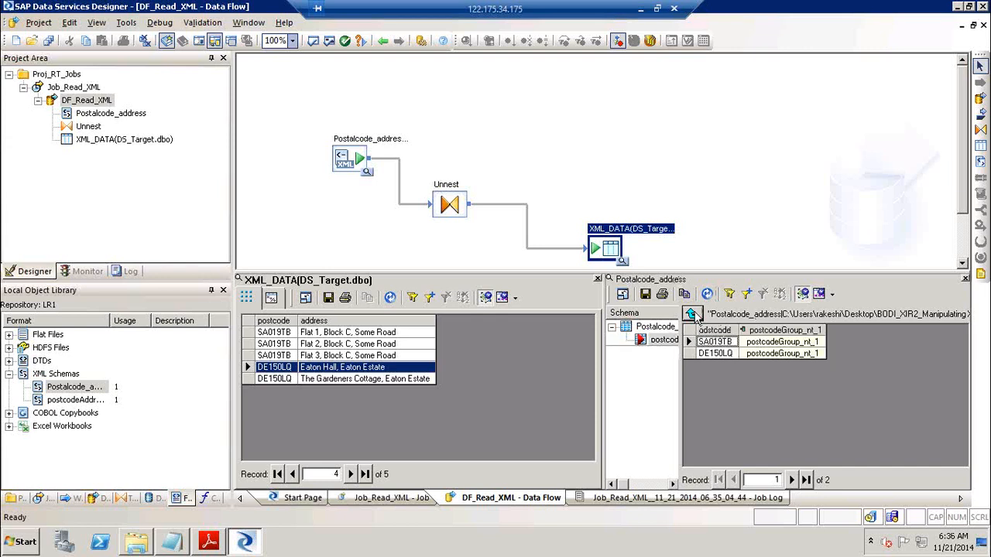
left_click(693, 313)
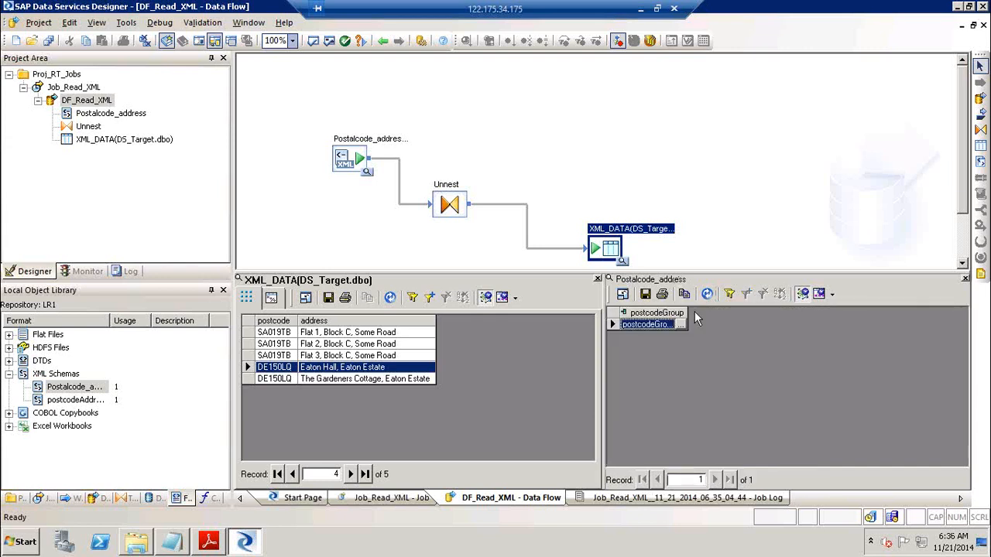
Close the XML_DATA and Postalcode_address data previews and bring up the XML tutorial PDF
left_click(597, 279)
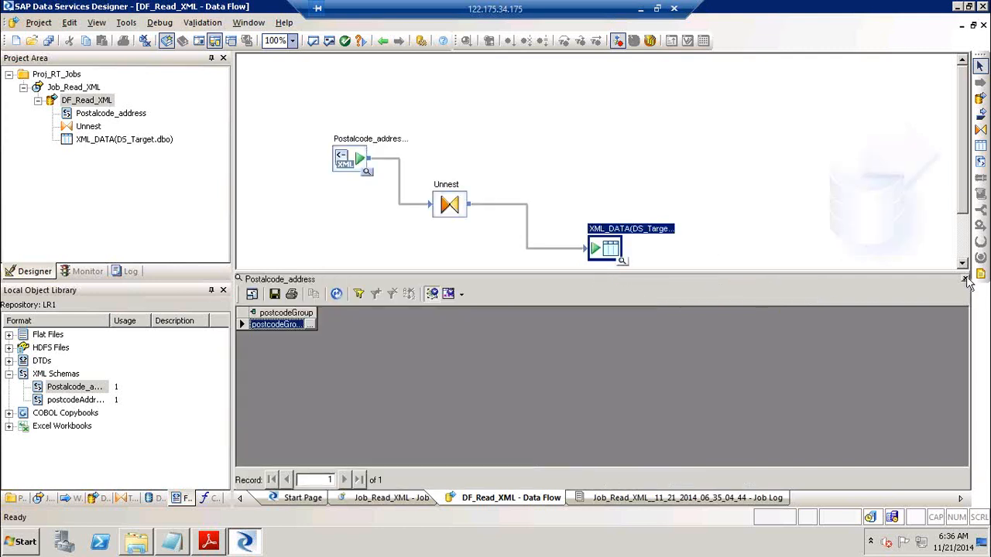
left_click(965, 279)
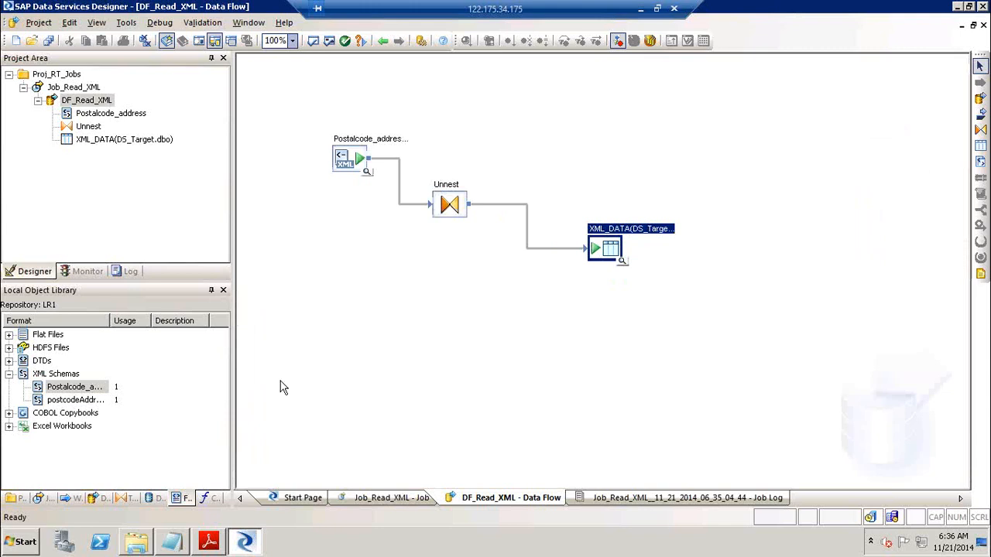
left_click(208, 543)
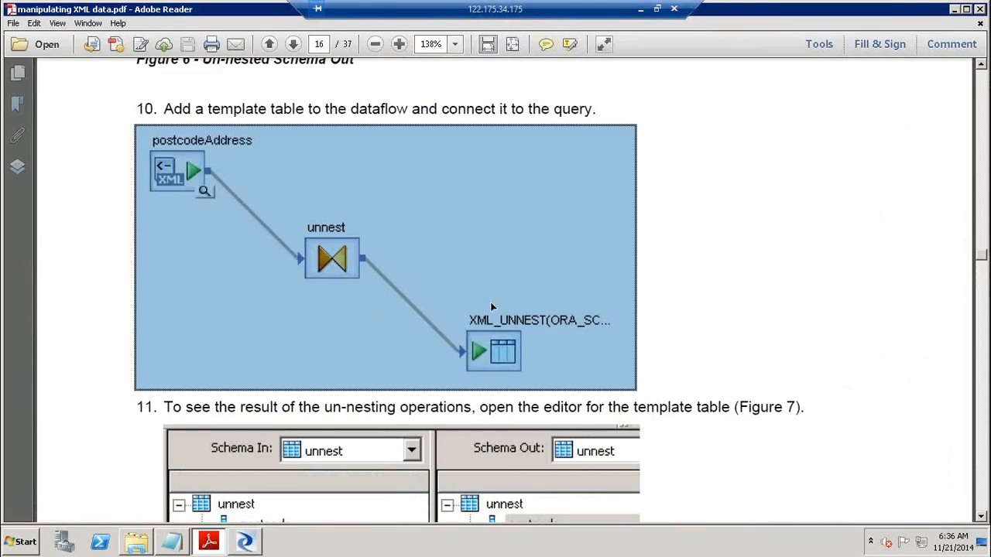
Scroll the PDF through pages 16–17 to Figure 9's split data flow, then return to Designer
left_click(980, 440)
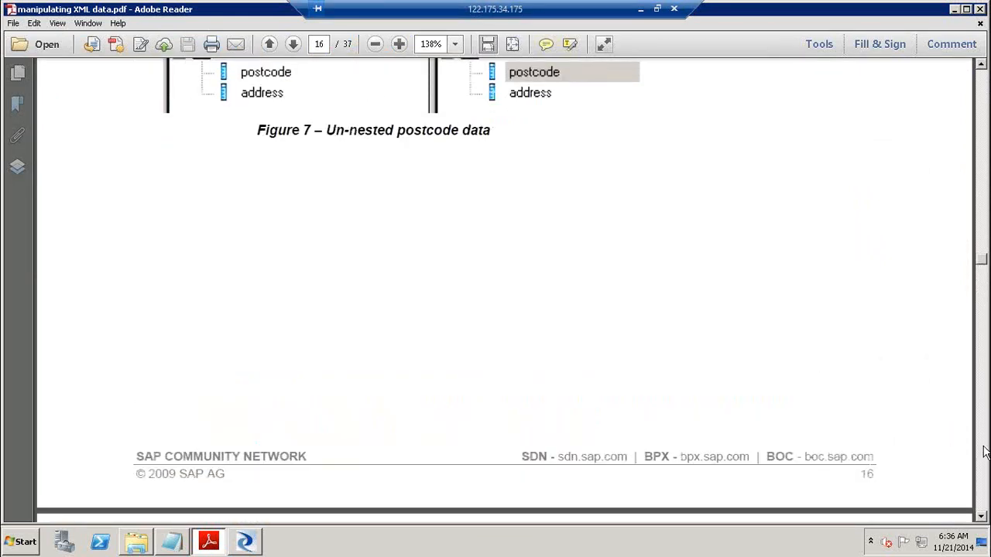
left_click(981, 452)
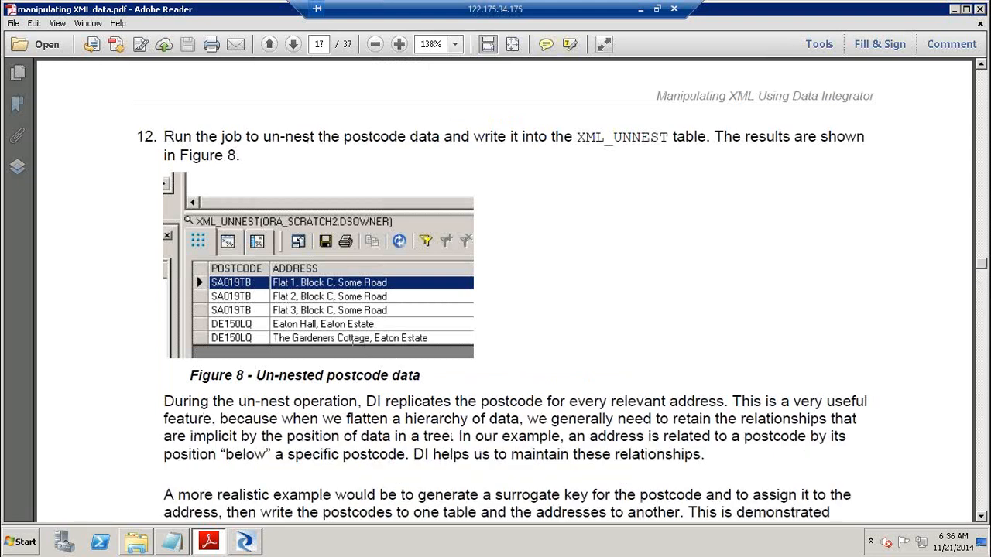
left_click(287, 309)
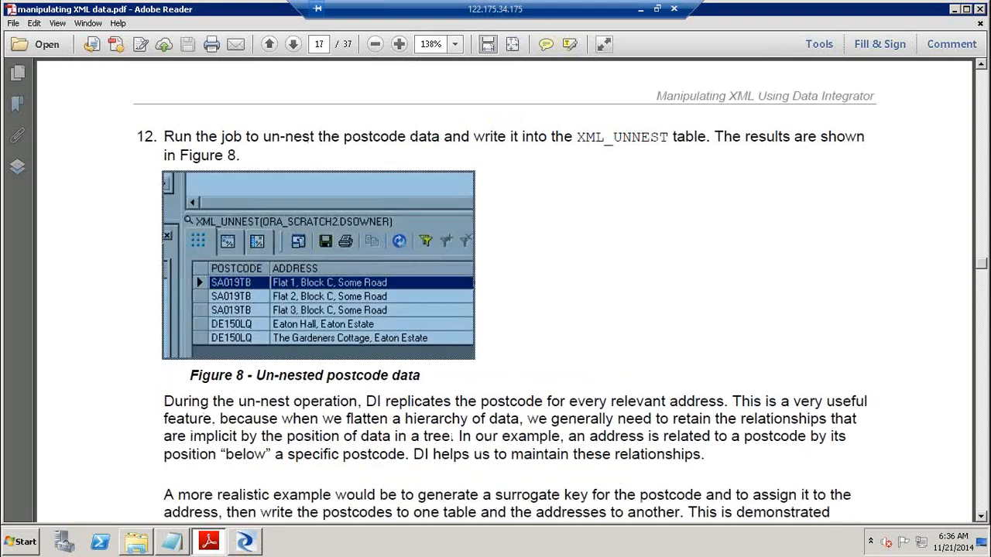
left_click(985, 414)
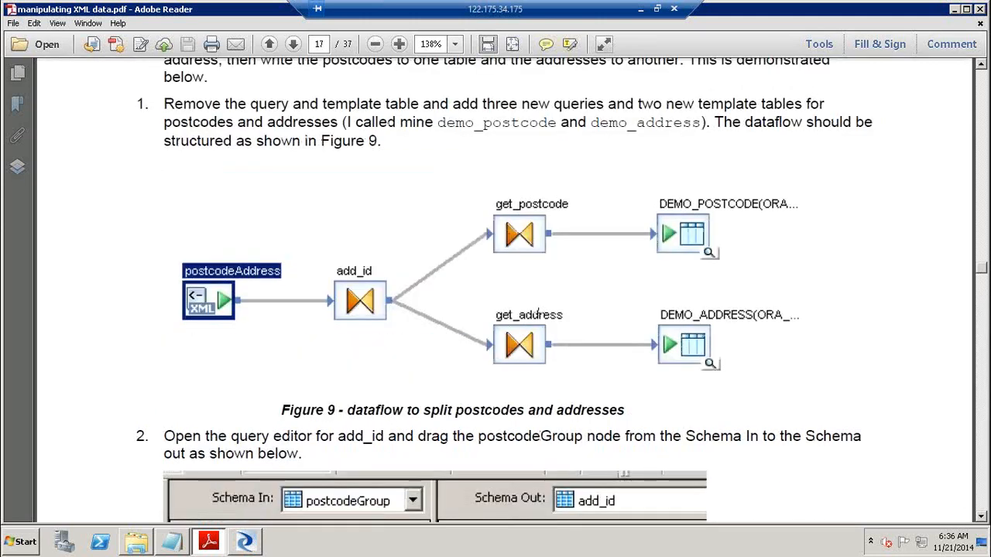
left_click(539, 314)
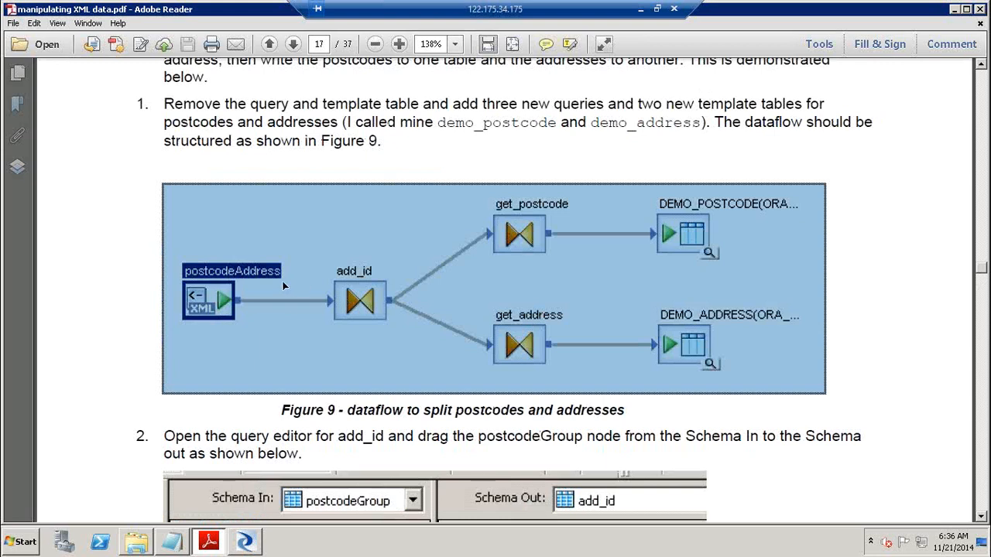
key("alt+Tab")
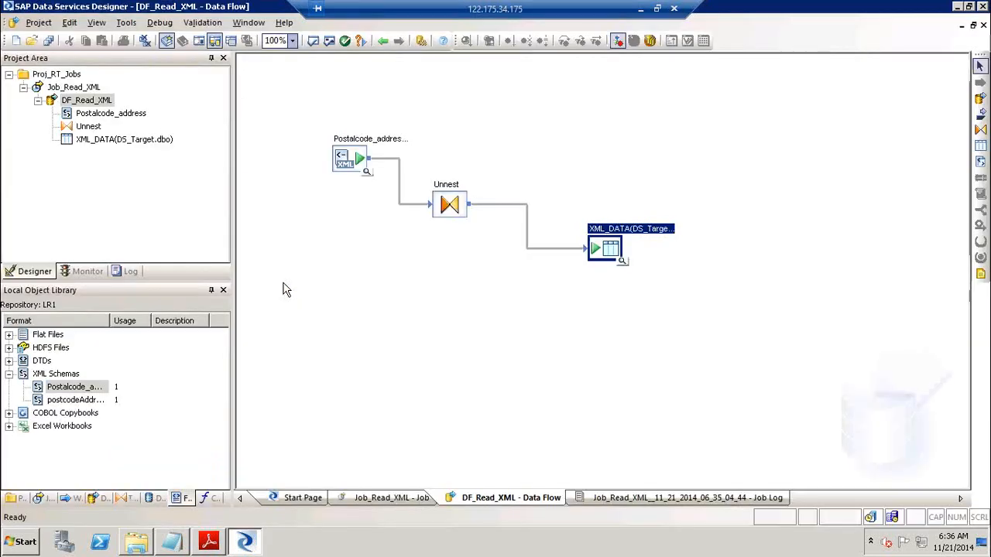
Check Postalcode_address fields (postcode varchar(7), address varchar(50)), then collapse Job_Read_XML in the project
double_click(377, 148)
left_click(319, 129)
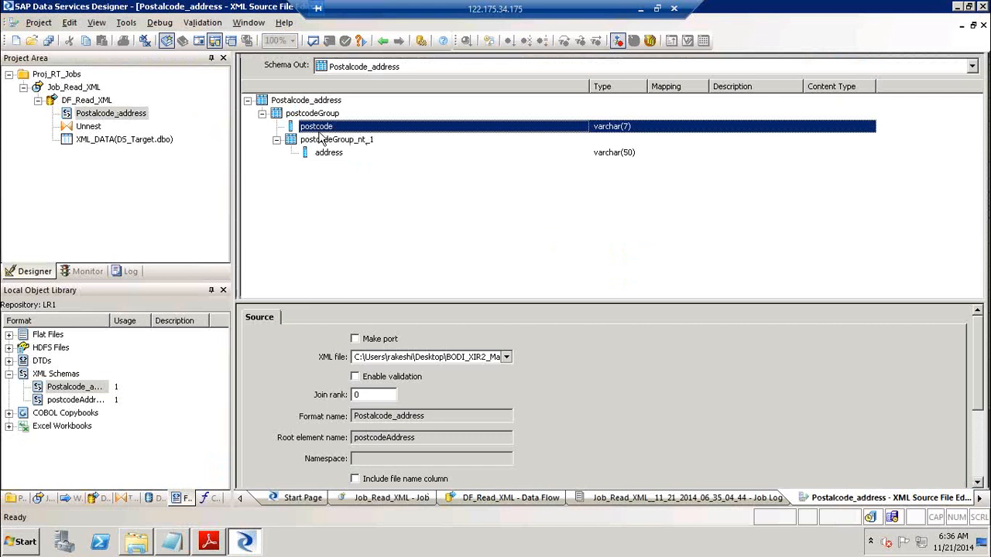
left_click(327, 156)
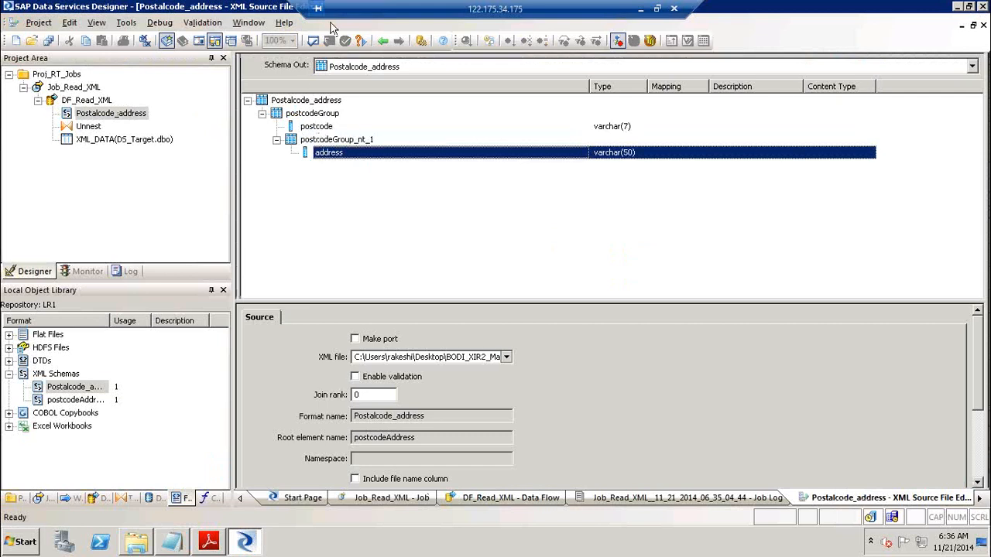
left_click(384, 41)
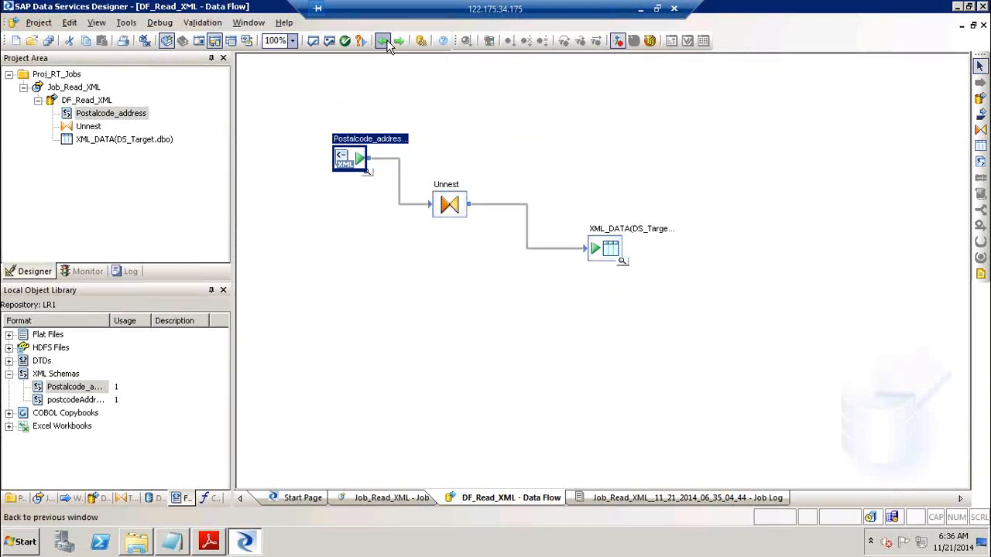
left_click(37, 101)
left_click(24, 88)
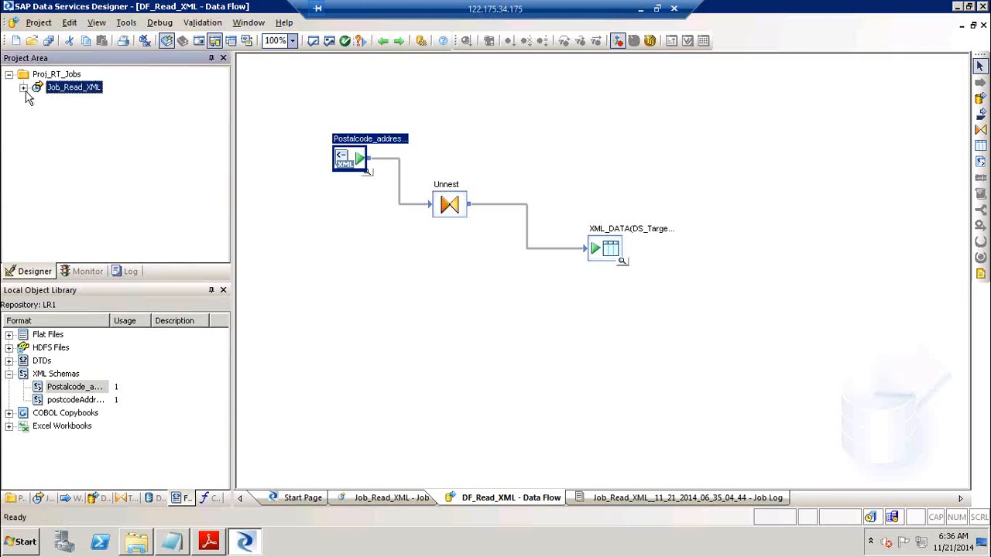
Create a new batch job Job_SPLIT_XML in Proj_RT_Jobs
right_click(58, 77)
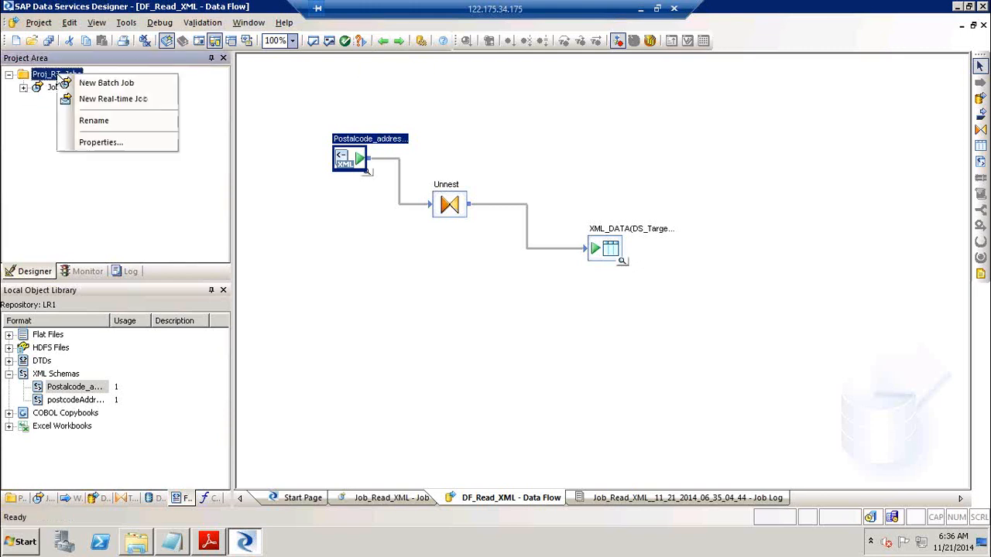
left_click(100, 85)
type("Jo")
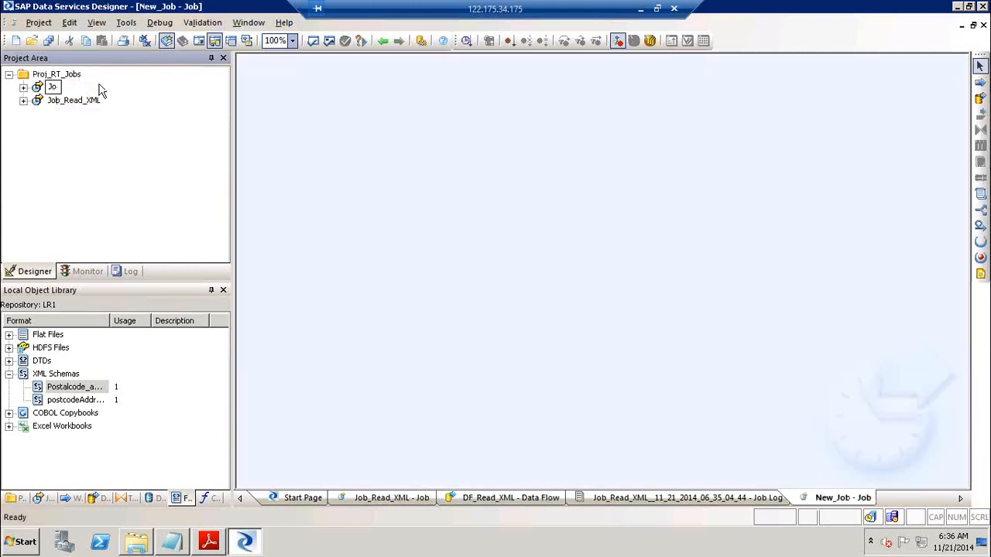
type("b_SPLIT_XML")
key("Return")
Add a data flow named DF_Split_XML to the job and open it
left_click(980, 98)
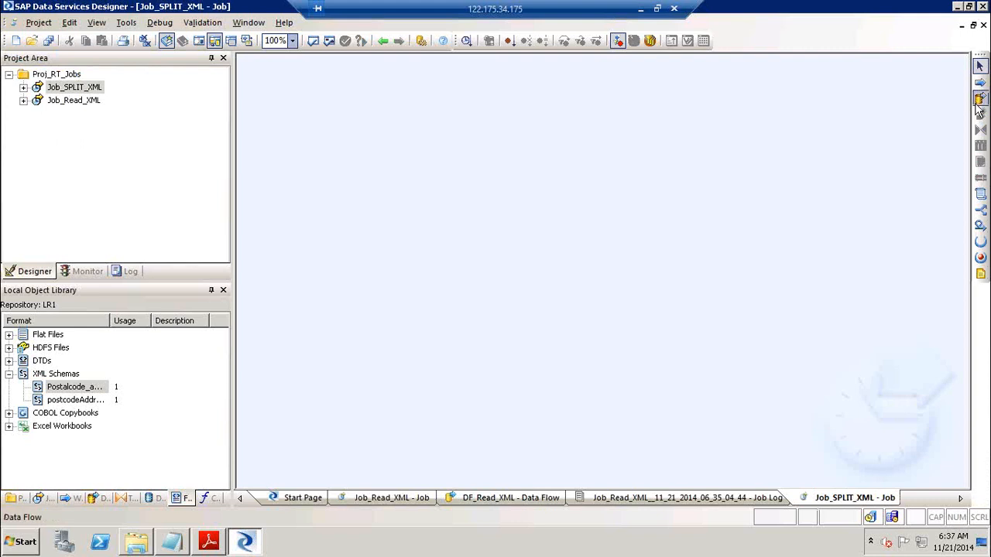
left_click(509, 201)
type("DF_")
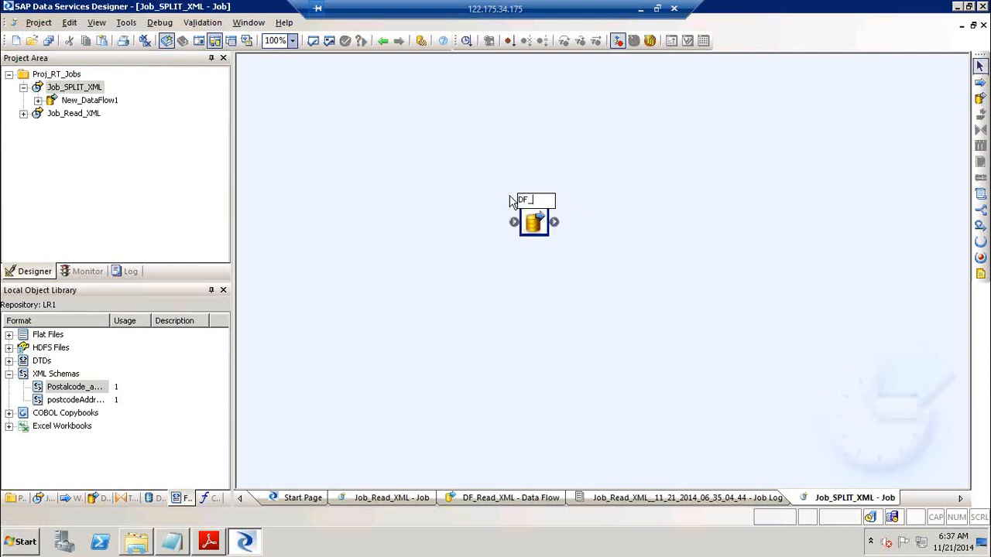
type("Split_XML")
key("Return")
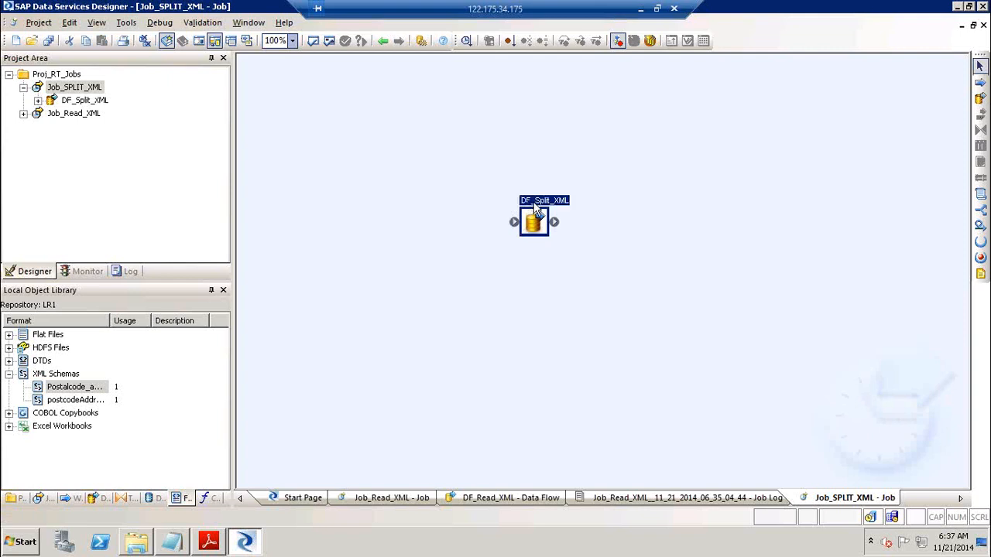
double_click(534, 207)
Place the Postalcode_address schema in DF_Split_XML as an XML file source
left_click(70, 387)
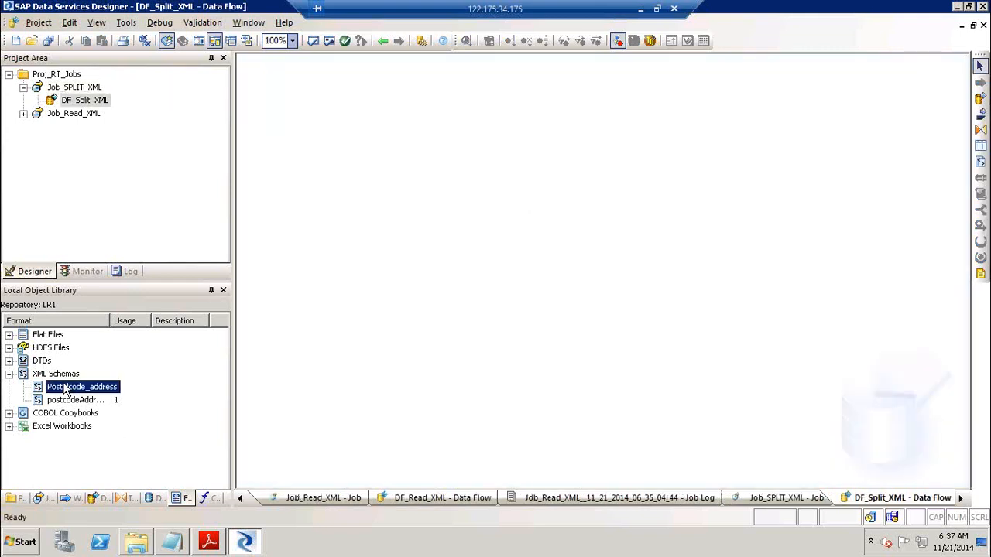
left_click_drag(70, 387, 348, 179)
left_click(345, 223)
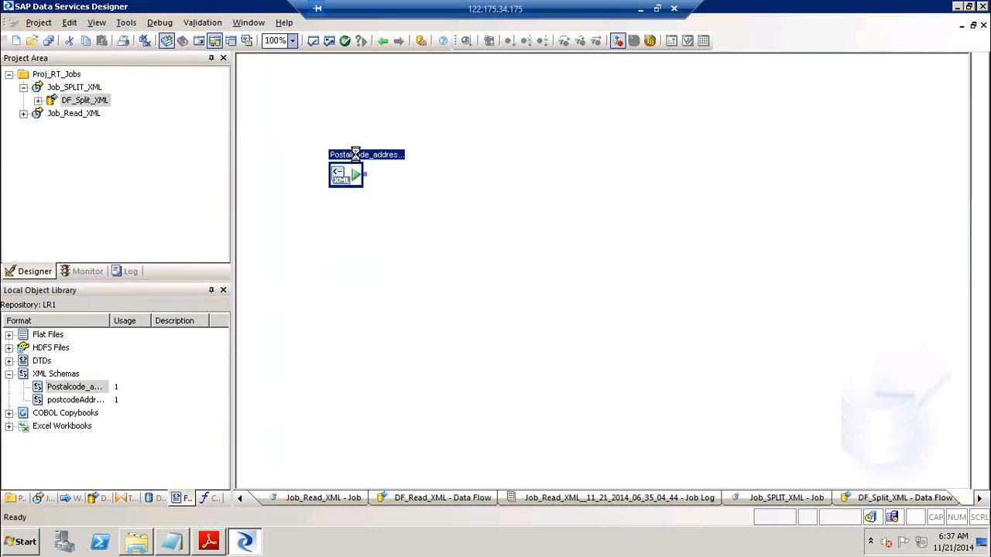
Set the source to read postcodeAddress.xml and return to the Job_SPLIT_XML job
double_click(346, 174)
left_click(507, 323)
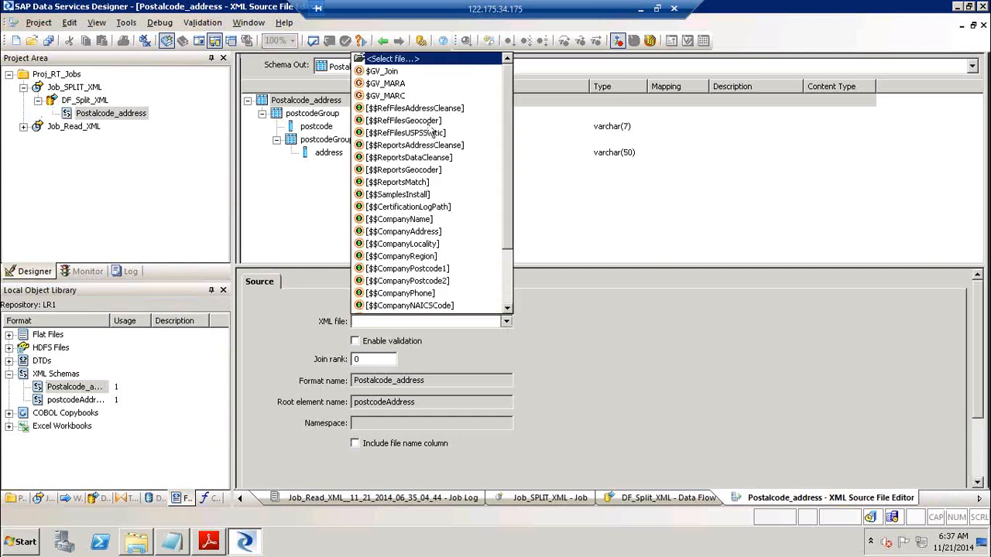
left_click(400, 62)
left_click(421, 178)
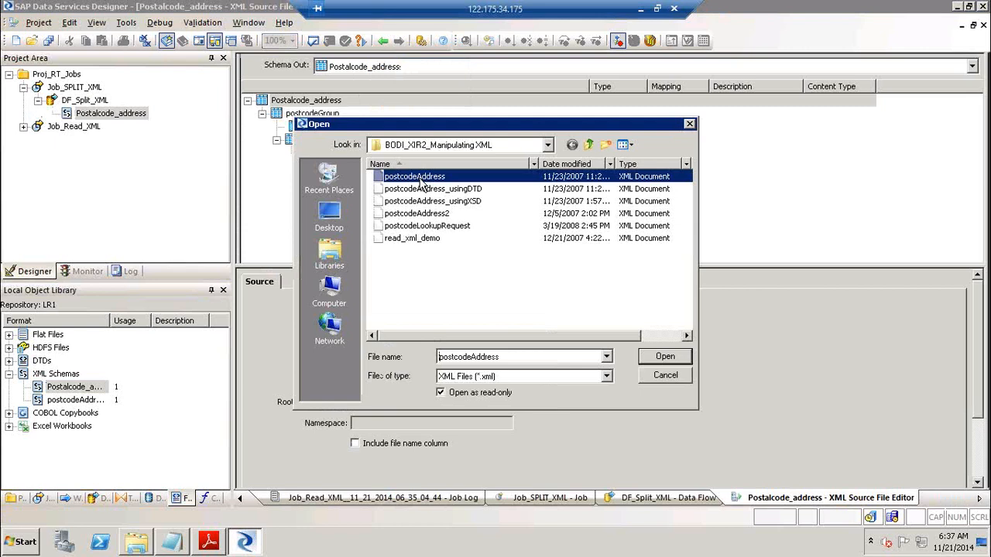
left_click(682, 357)
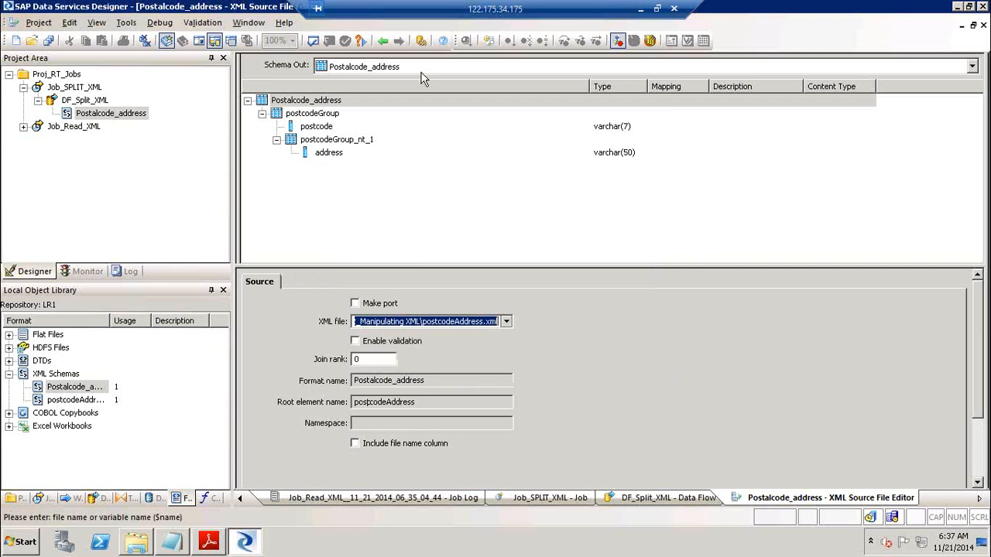
left_click(506, 321)
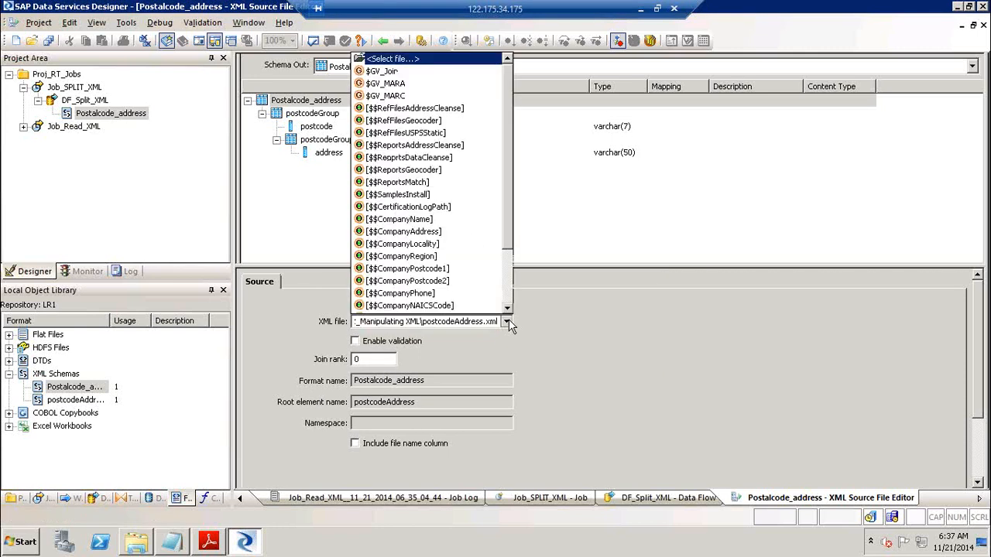
left_click(614, 226)
left_click(78, 89)
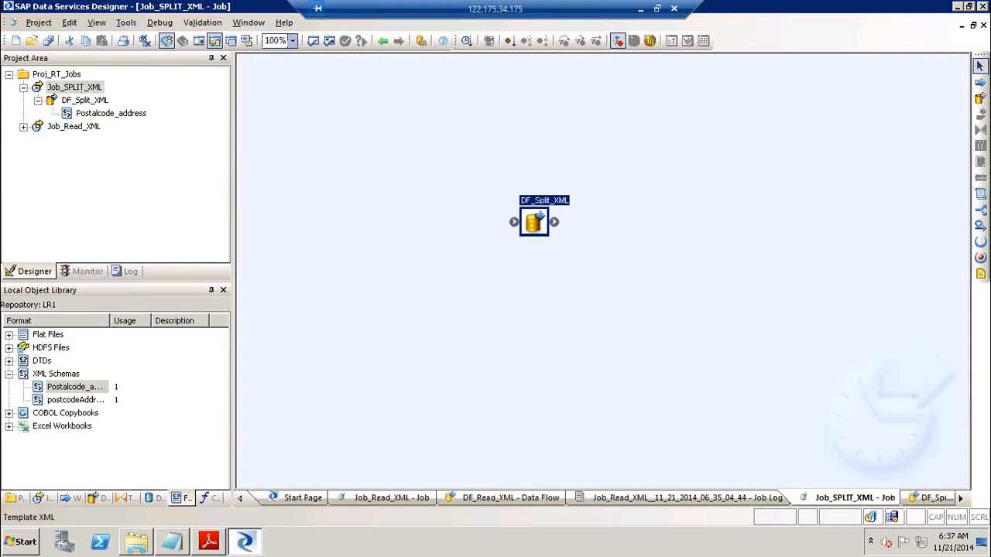
Add a script named SCR to the Job_SPLIT_XML job
left_click(981, 195)
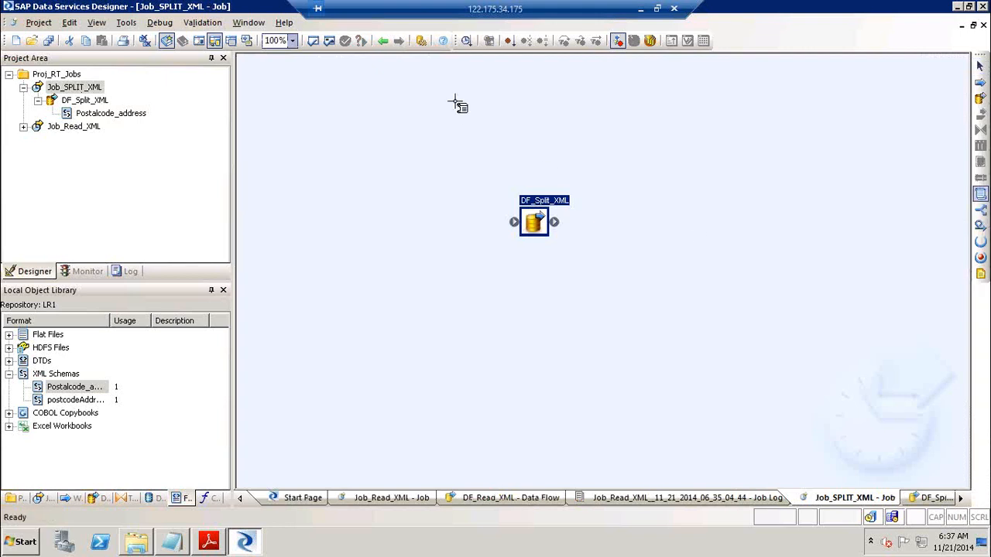
left_click(418, 126)
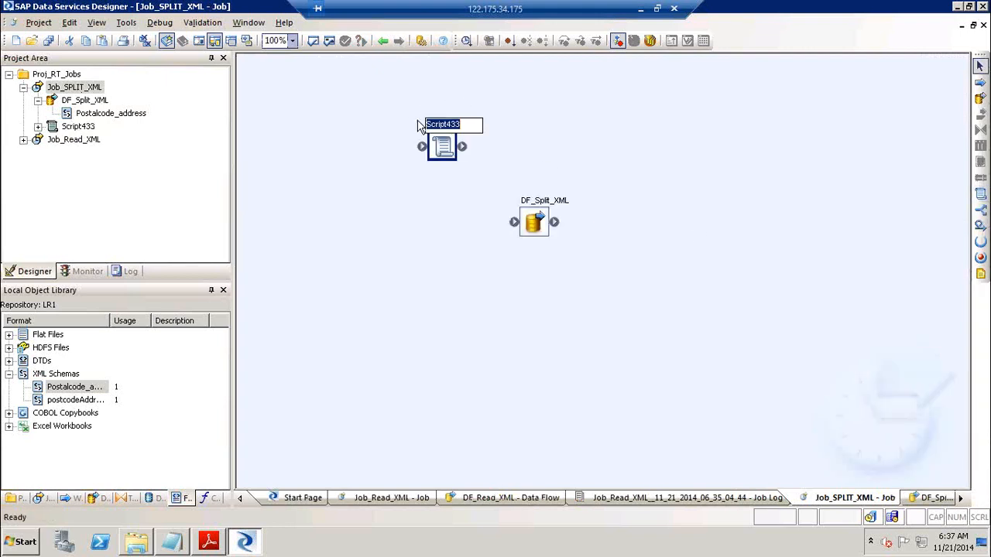
type("SCR")
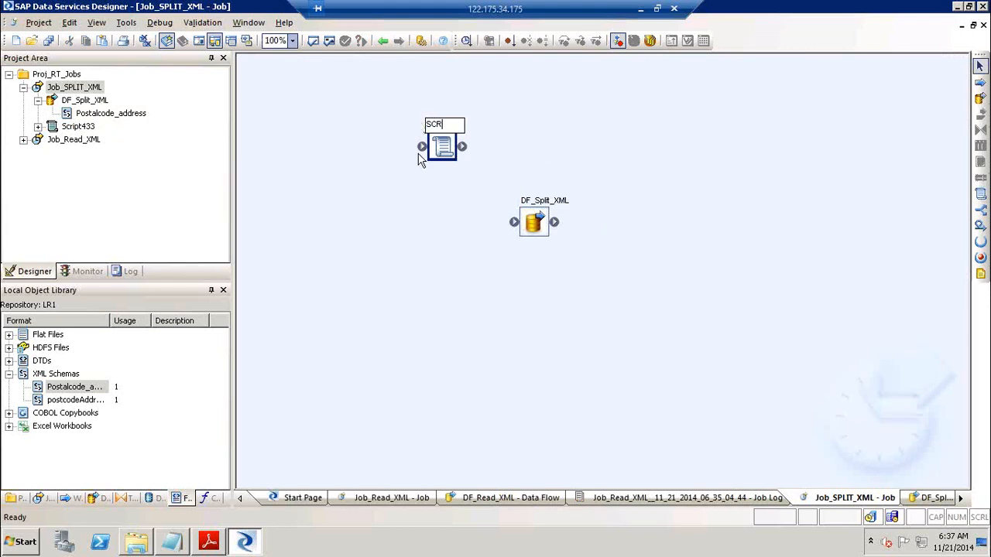
left_click(395, 176)
Insert a new global variable in Job_SPLIT_XML's variables and parameters
left_click(55, 87)
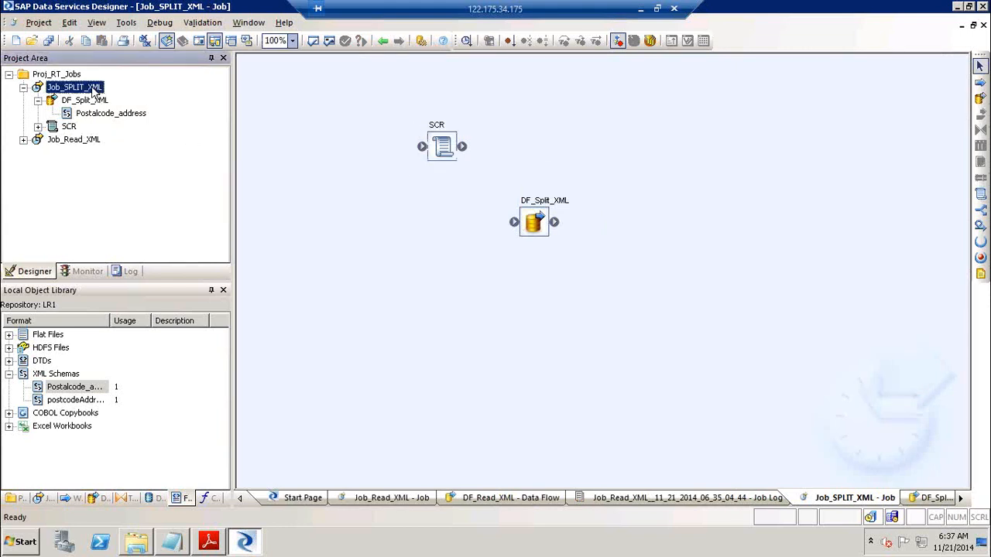
left_click(357, 105)
left_click(99, 87)
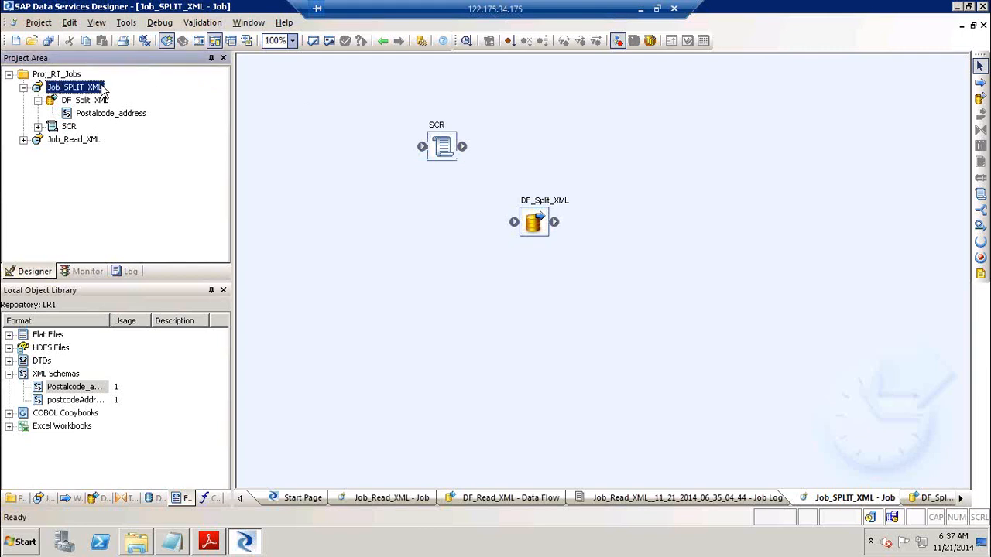
left_click(199, 43)
right_click(650, 341)
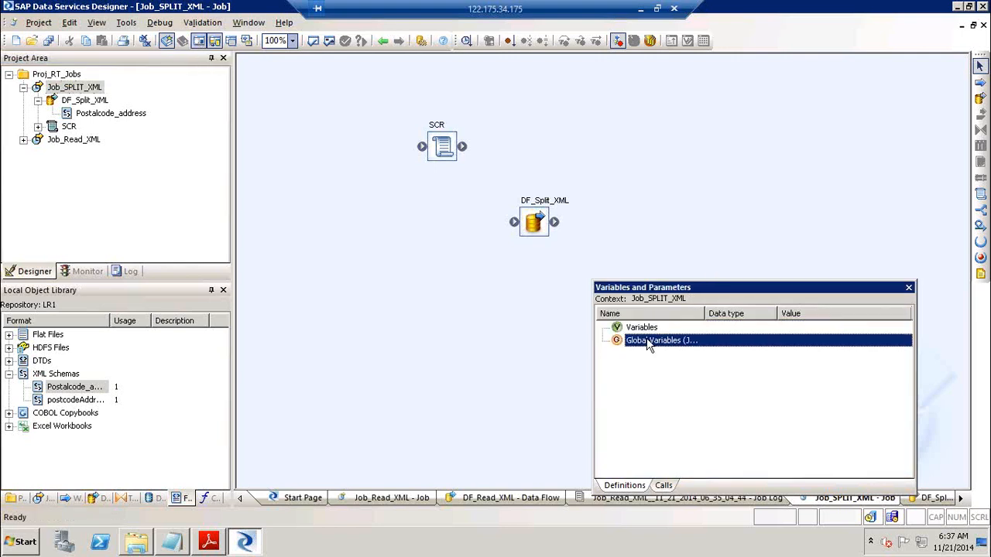
left_click(676, 347)
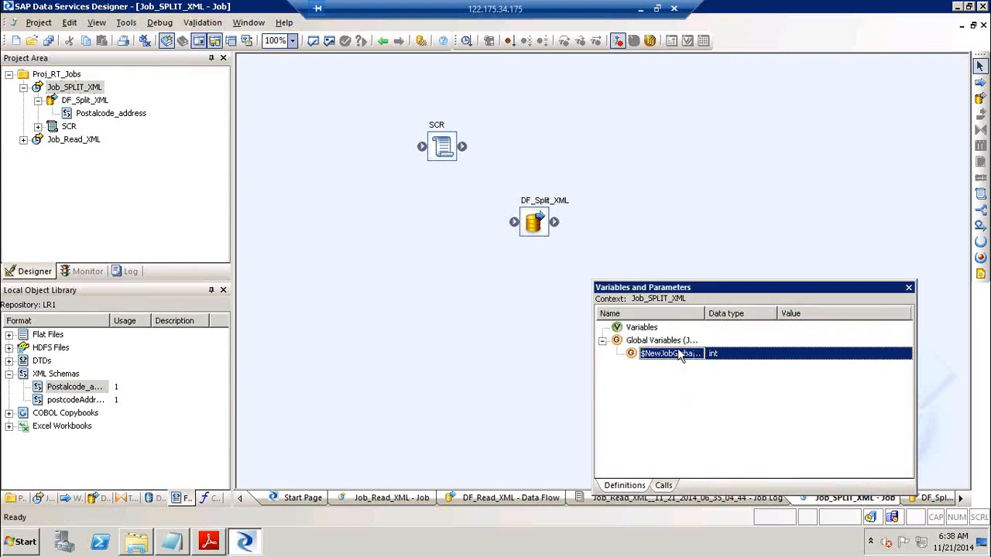
Define the global variable as $GV_Path with data type varchar, length 200
double_click(670, 354)
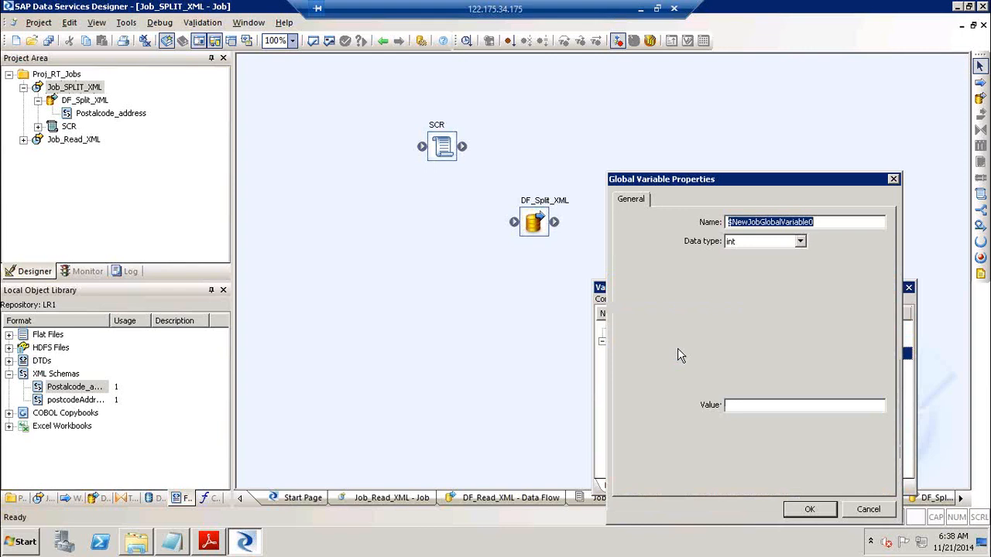
type("$GV")
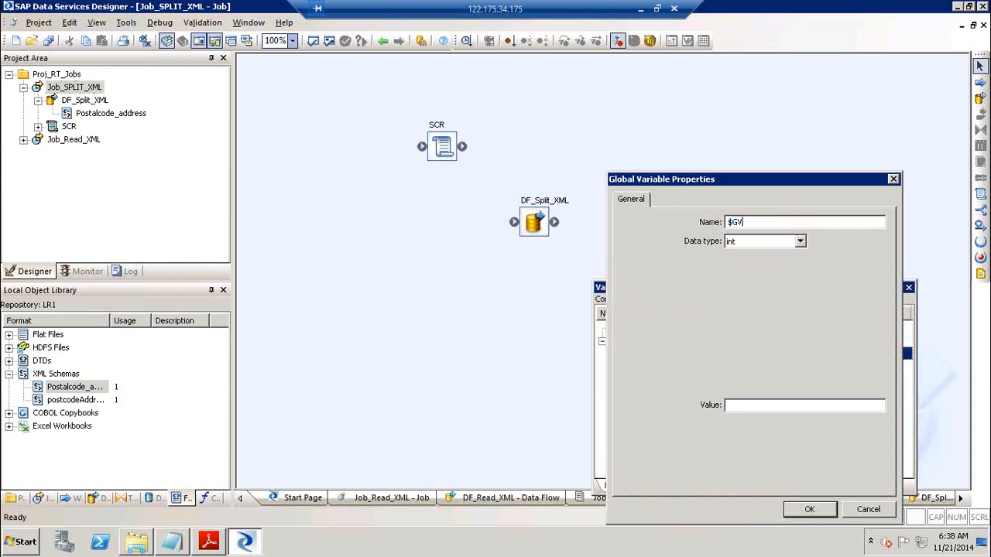
type("_Path")
key("Tab")
key("v")
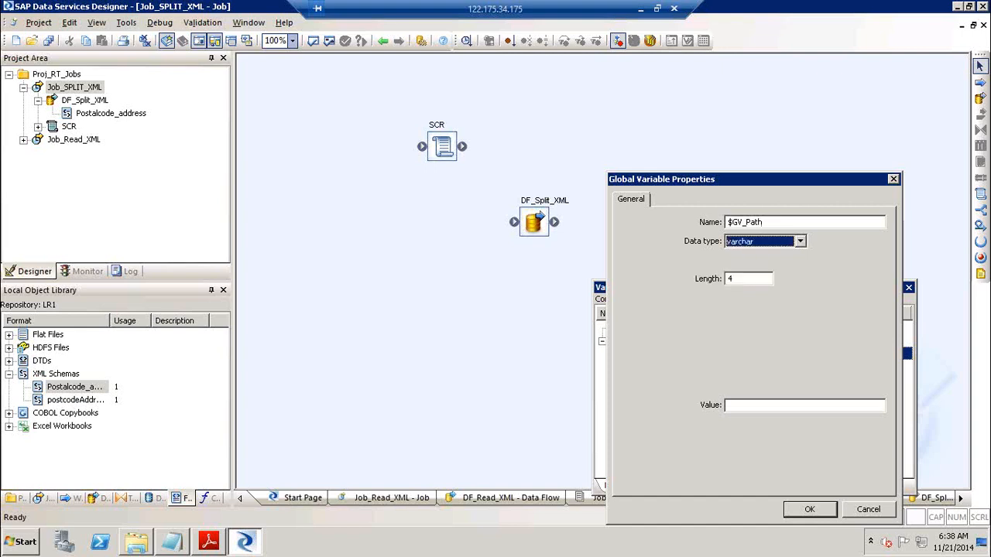
key("Tab")
type("200")
key("Return")
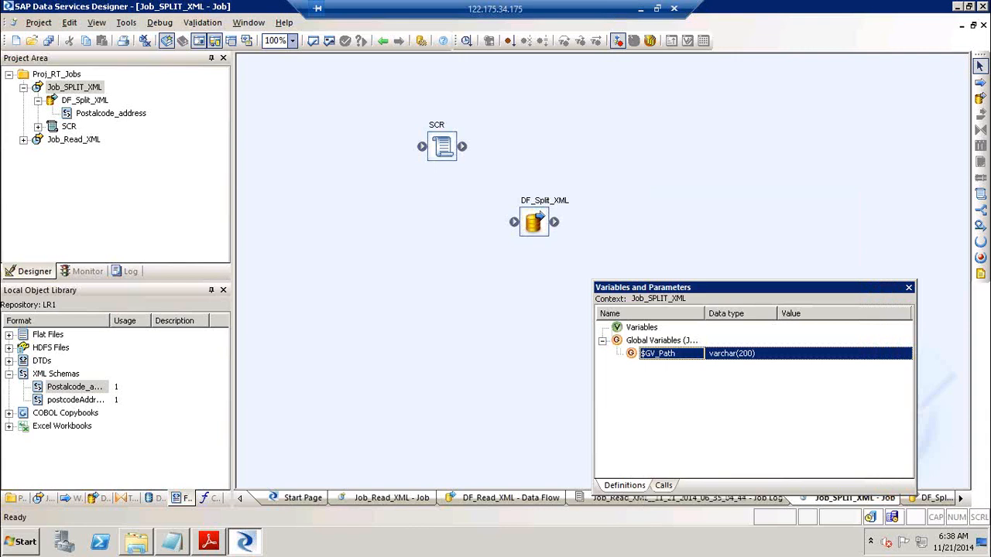
Link SCR ahead of DF_Split_XML and script $GV_Path = the full postcodeAddress.xml path
left_click(909, 289)
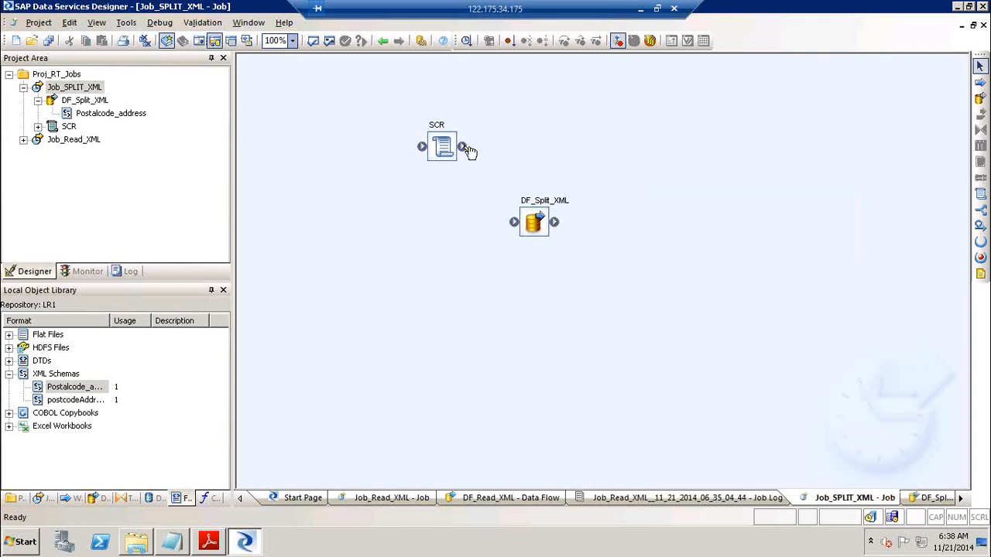
left_click_drag(462, 146, 514, 221)
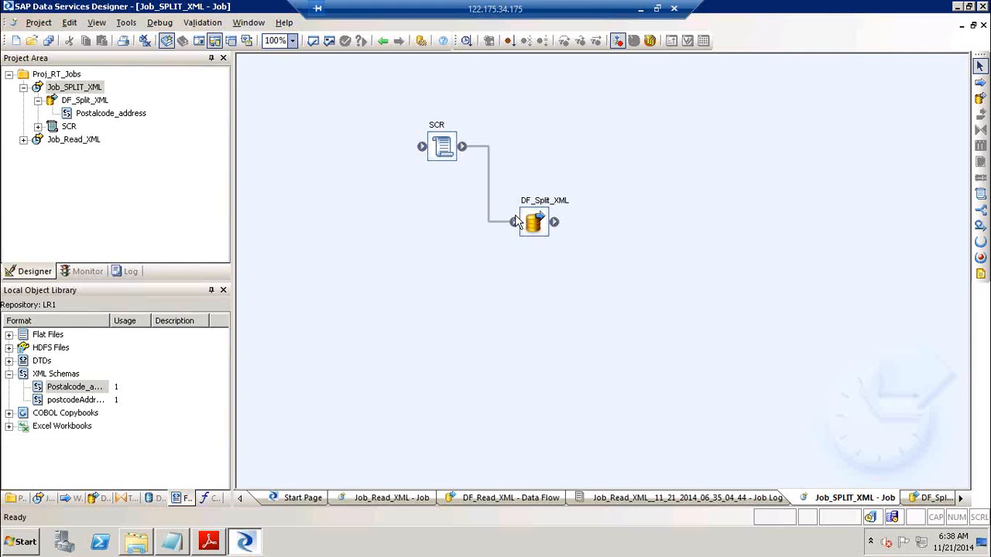
double_click(438, 131)
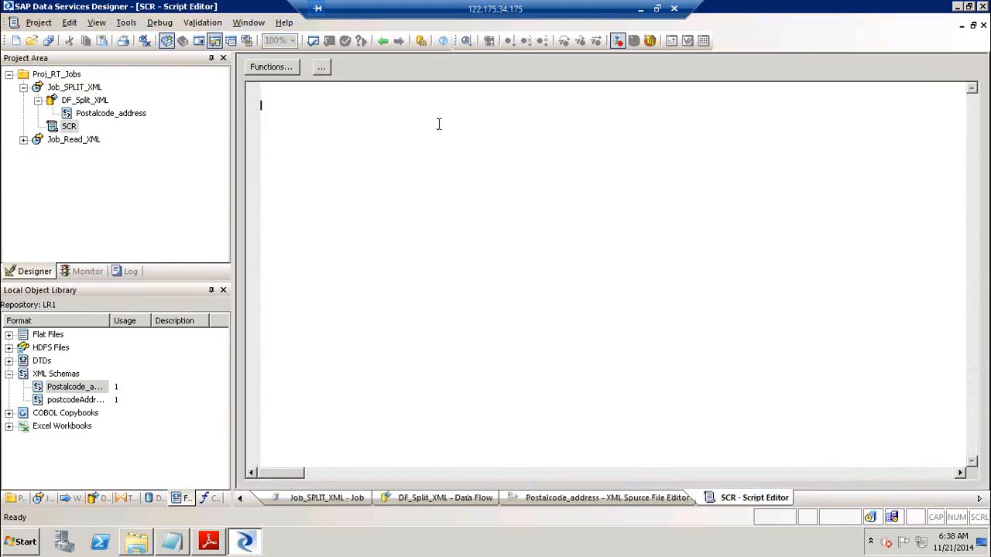
type("$GV_")
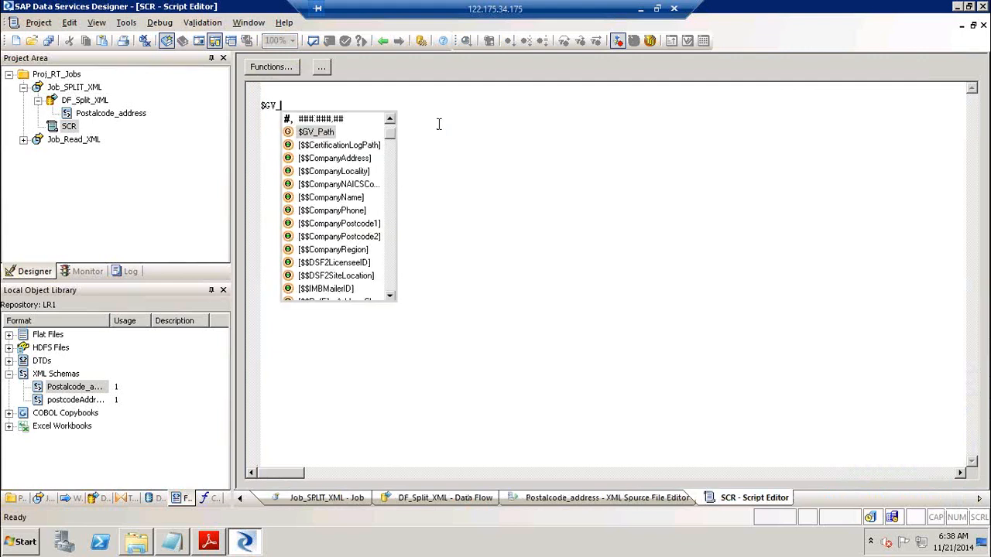
type("Path")
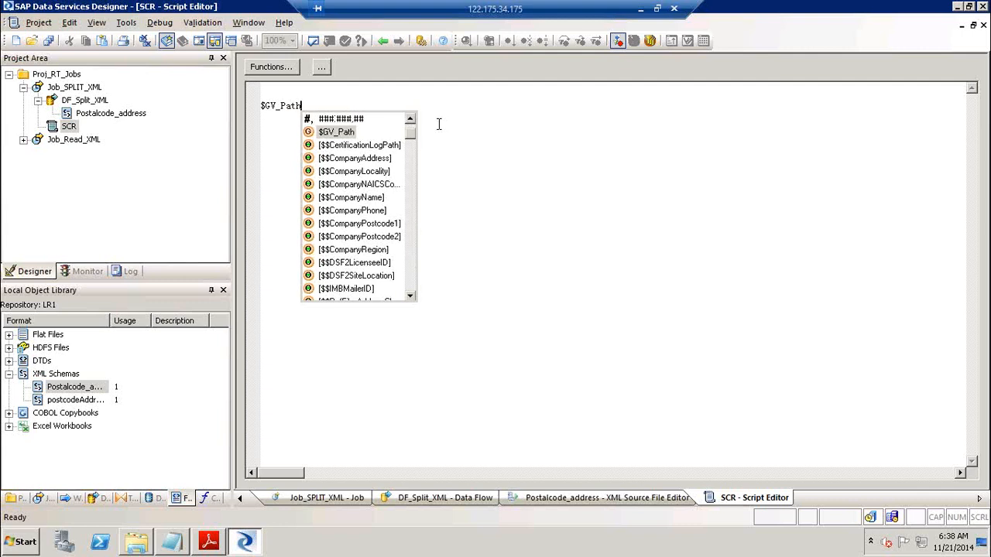
type(" =c")
type("C:\\Users\\rakeshi\\Desktop\\BODI_XIR2_Manipulating XML\\postcodeAddress.xml")
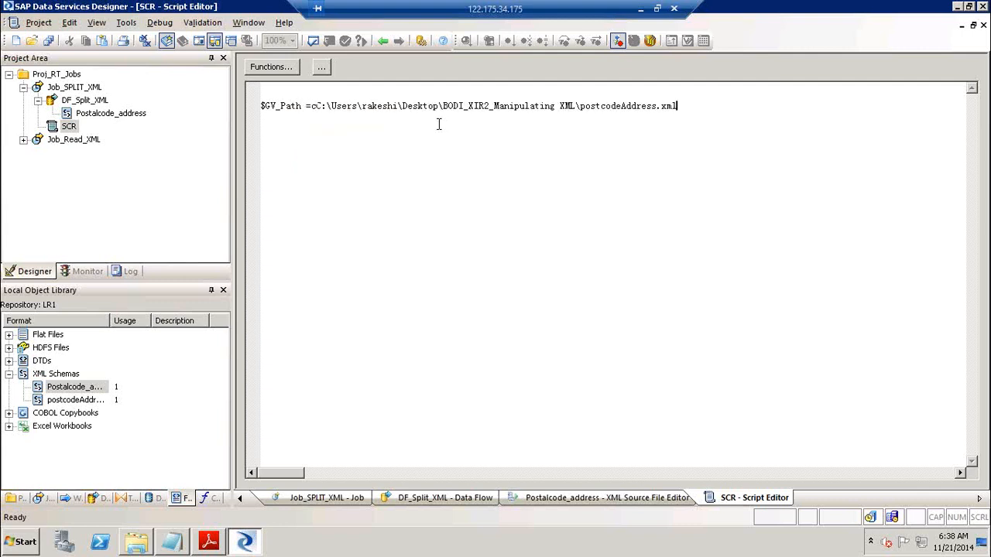
left_click(315, 106)
key("BackSpace")
type("'")
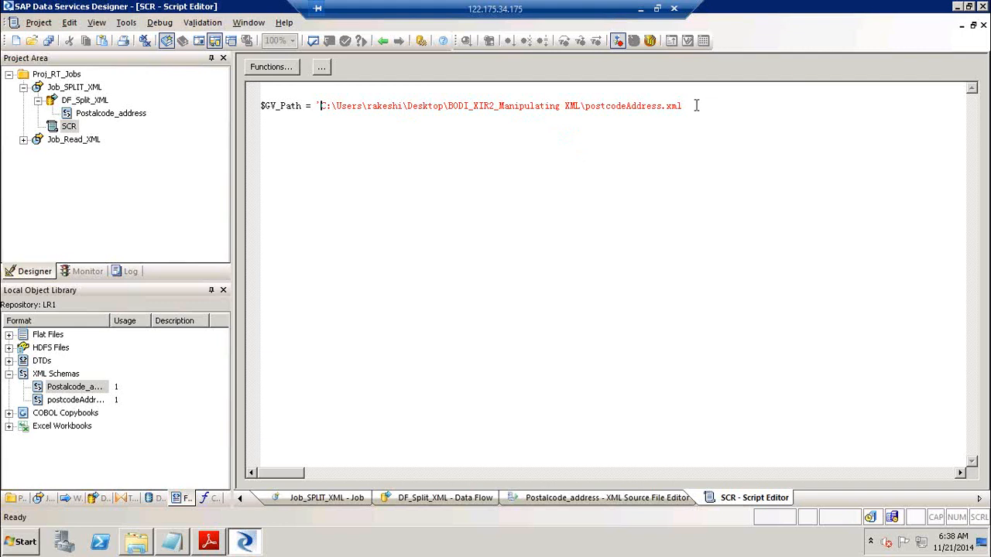
type("' ;")
left_click(386, 41)
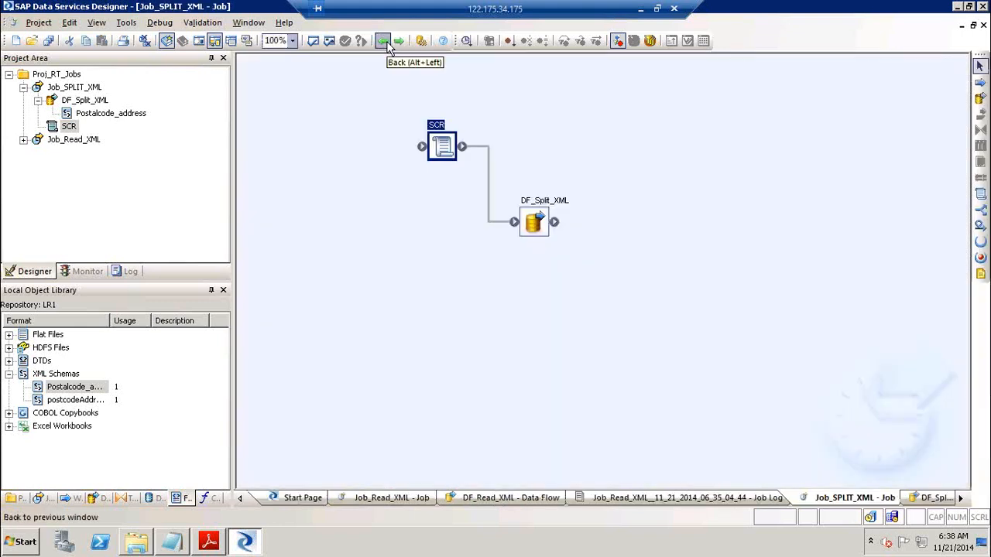
Set DF_Split_XML's Postcode_address source to take its XML file from $GV_Path
double_click(548, 213)
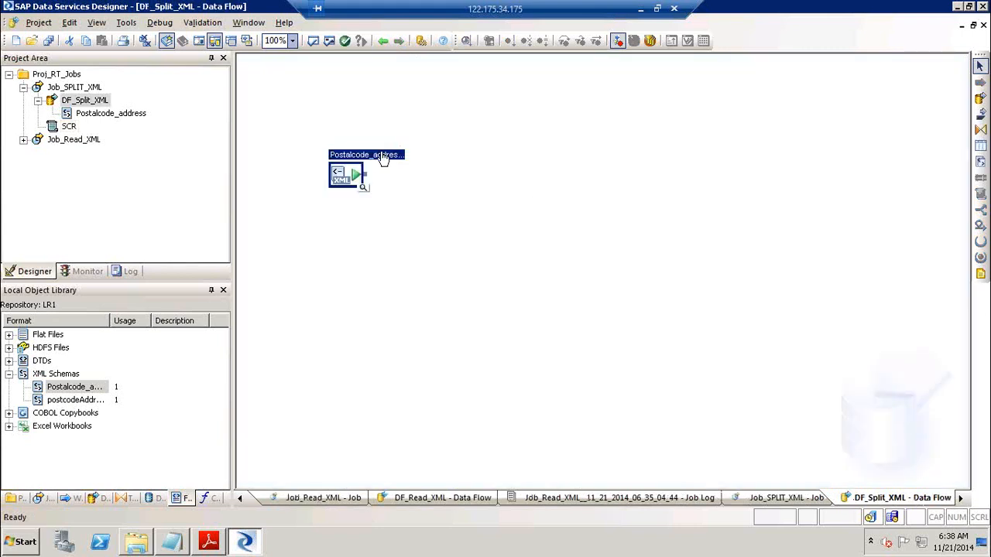
double_click(382, 158)
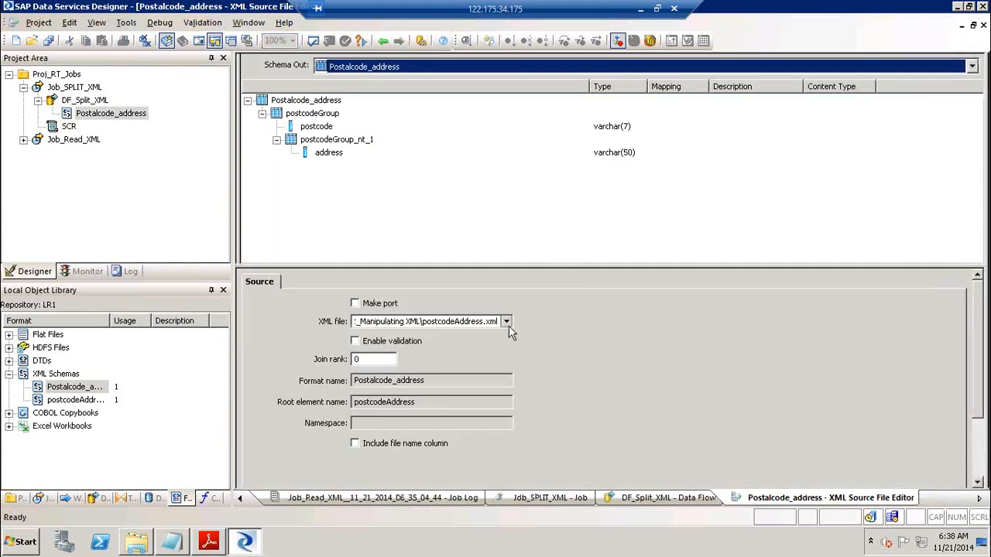
left_click(506, 322)
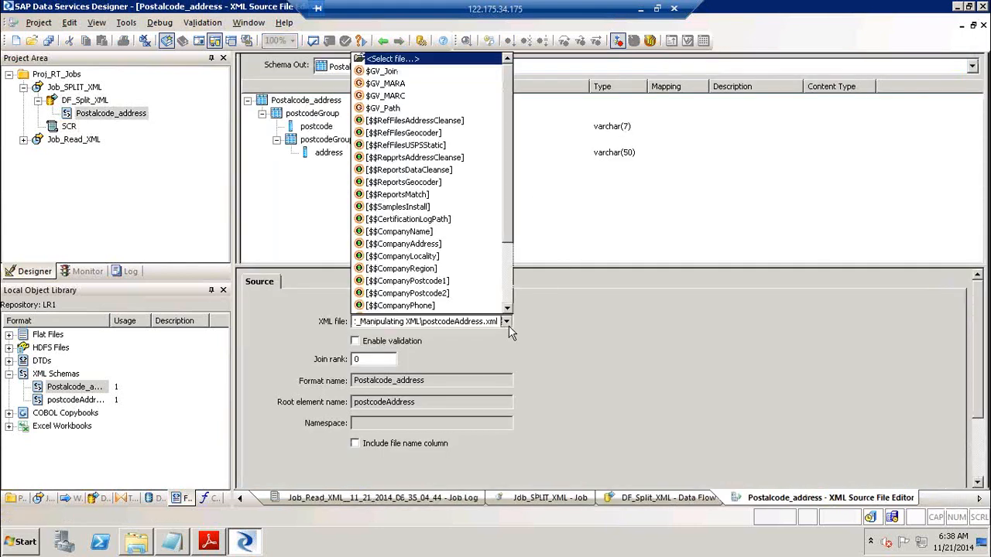
left_click(435, 108)
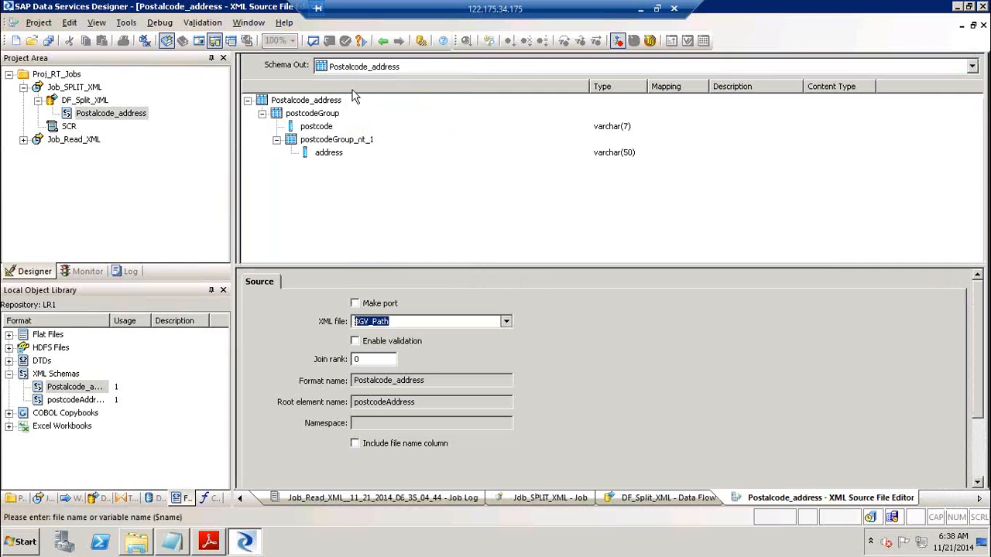
left_click(383, 41)
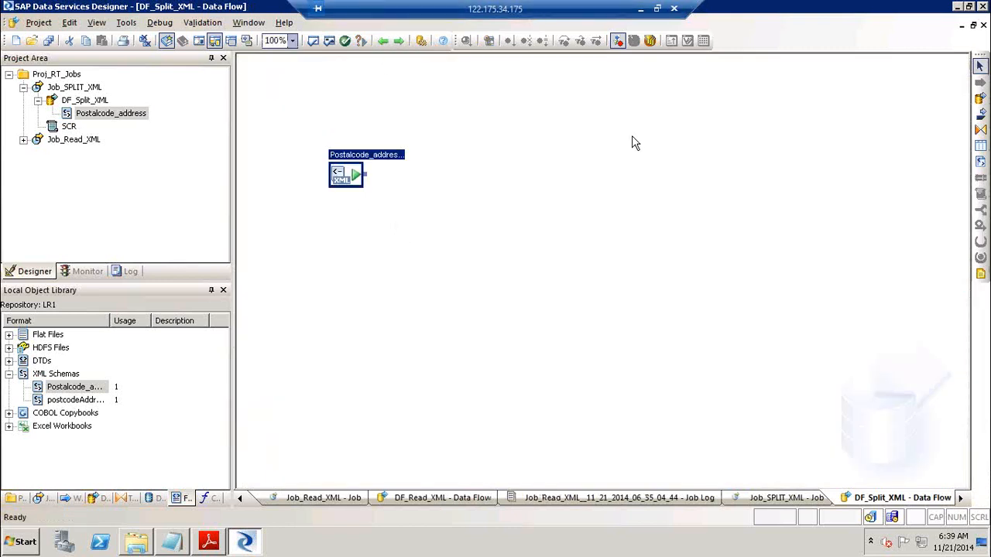
Reopen the SCR script from the Job_SPLIT_XML diagram to check it
left_click(383, 41)
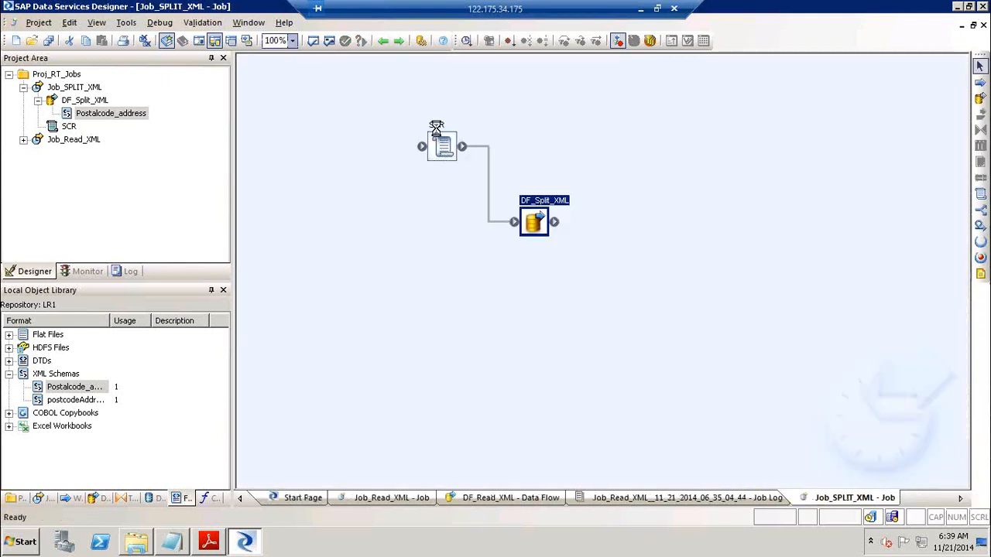
double_click(425, 133)
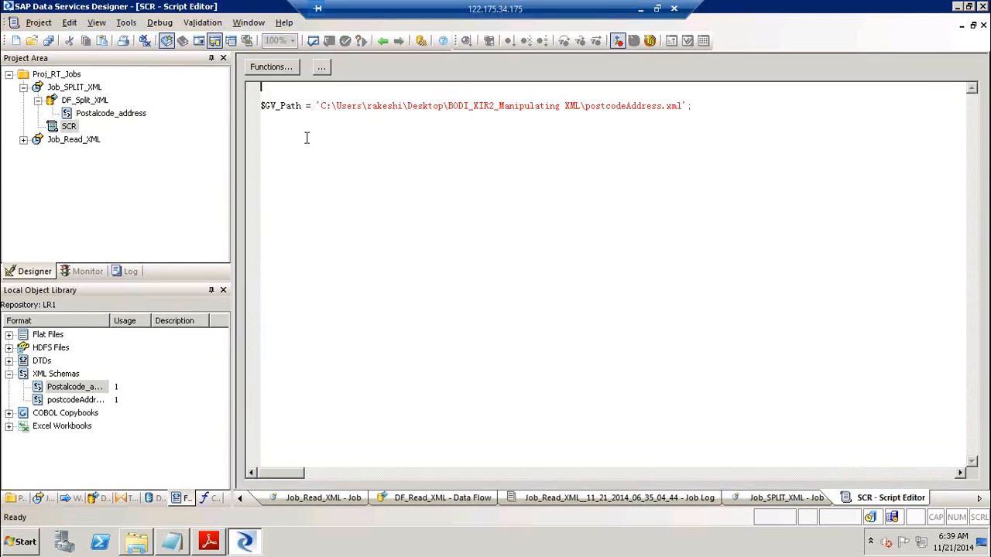
left_click(383, 40)
Browse to postcodeAddress.xml as the Postcode_address source's XML file
double_click(534, 221)
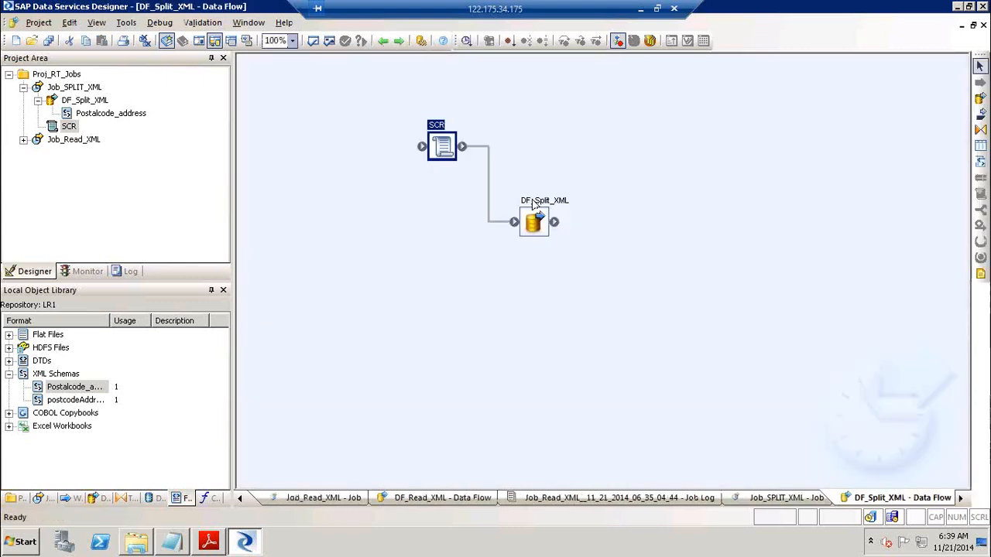
double_click(346, 172)
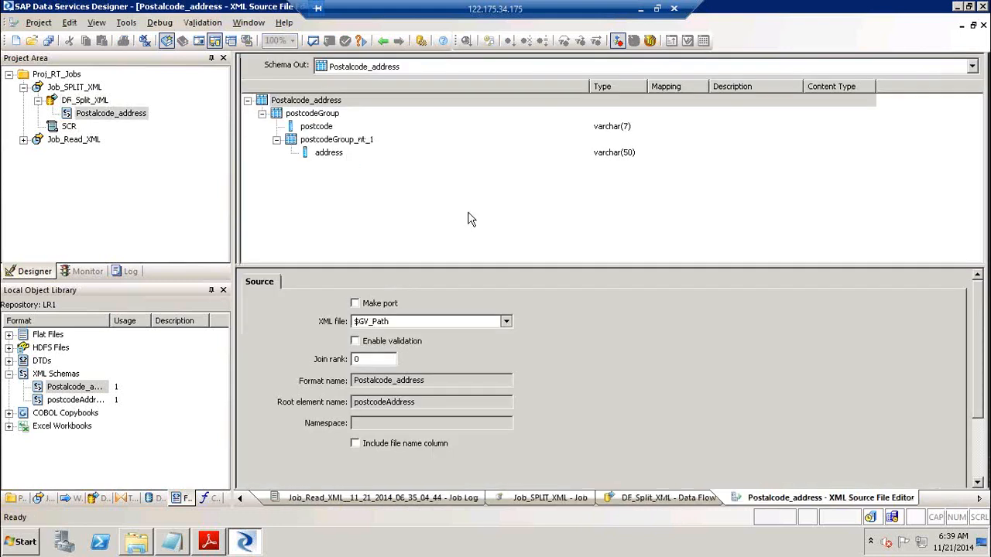
left_click(411, 322)
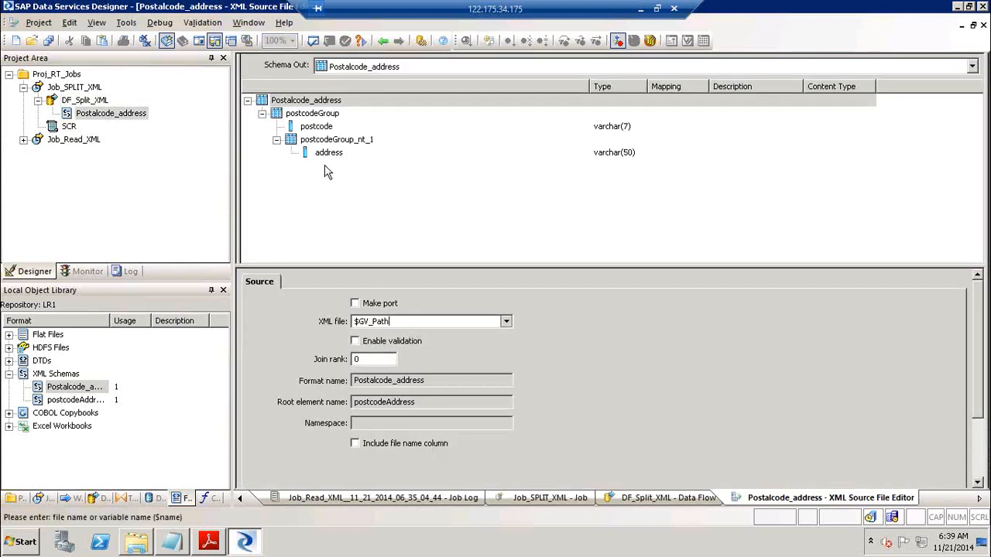
left_click(507, 322)
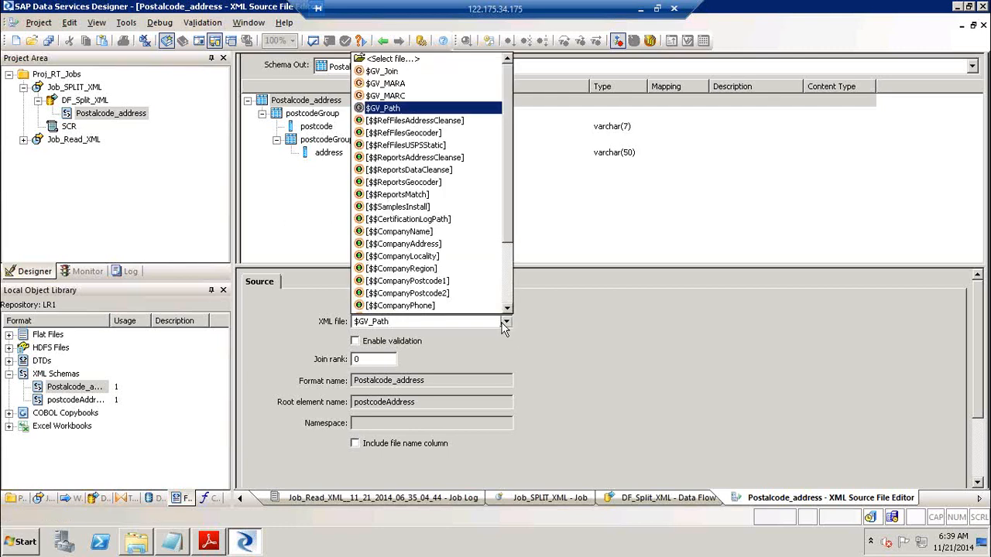
left_click(422, 60)
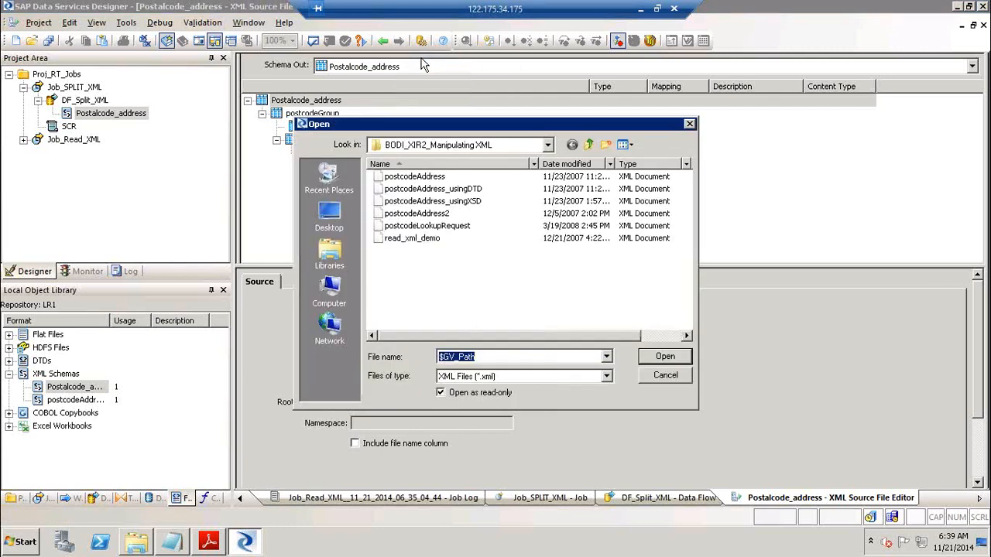
left_click(431, 177)
left_click(669, 356)
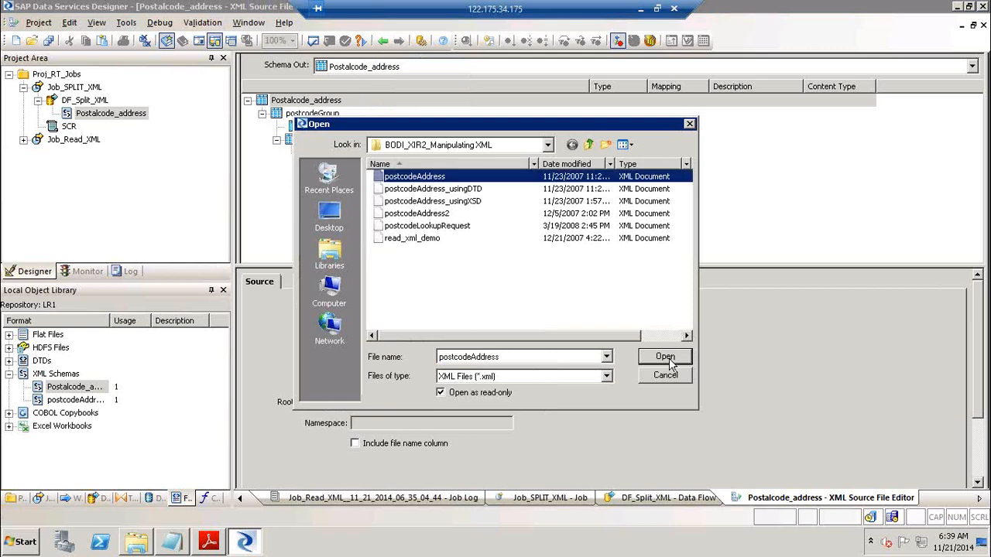
left_click(384, 41)
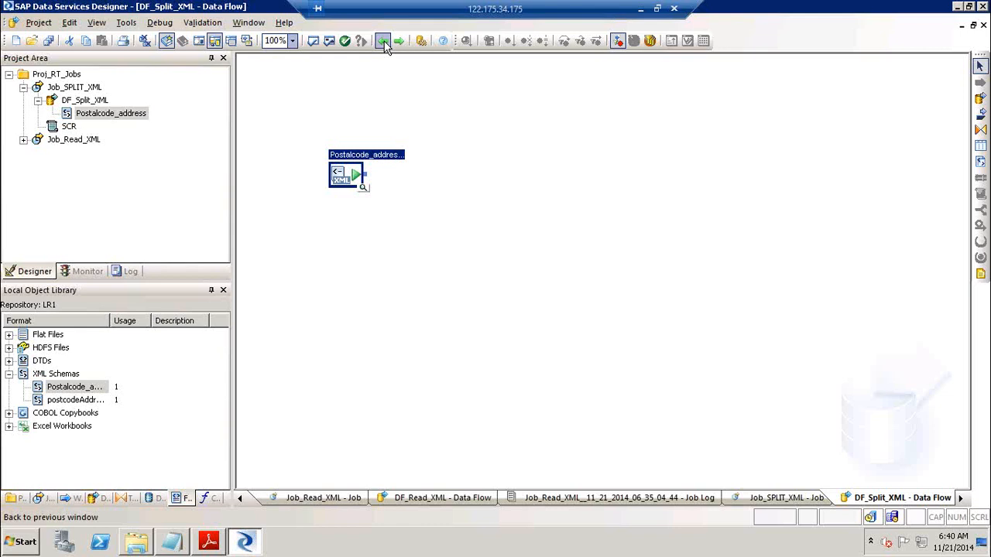
Inspect the XML file path in the SCR script, then delete SCR from Job_SPLIT_XML
left_click(384, 45)
left_click(384, 45)
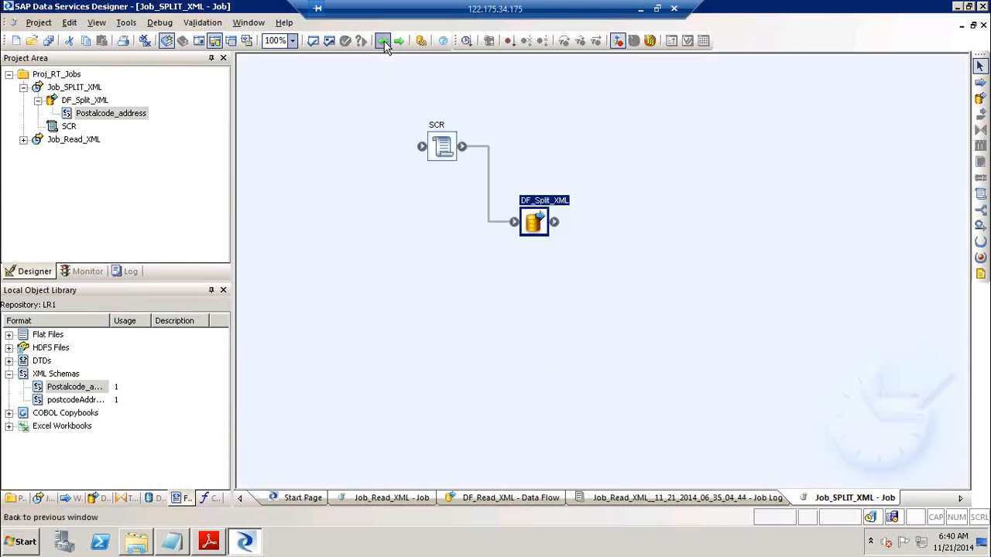
left_click(440, 123)
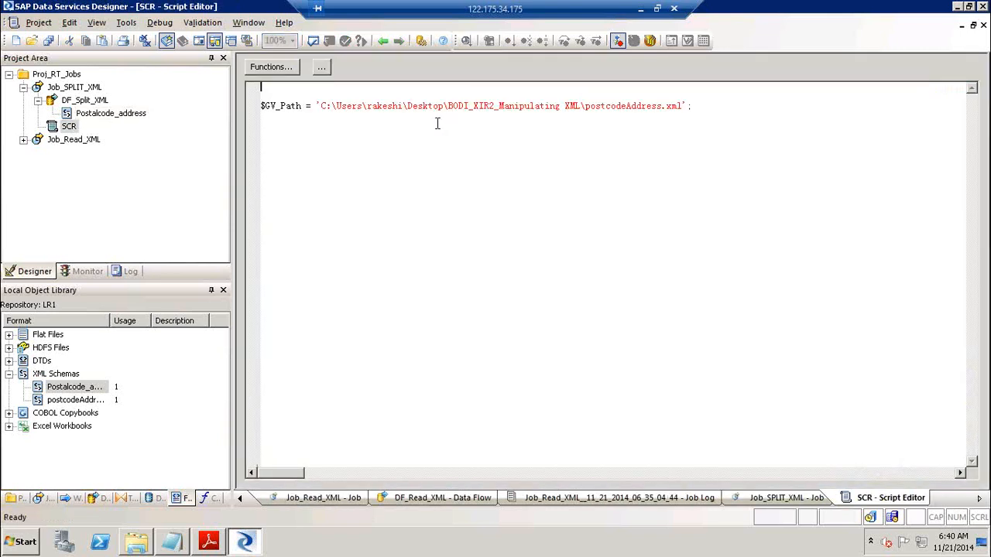
left_click(321, 107)
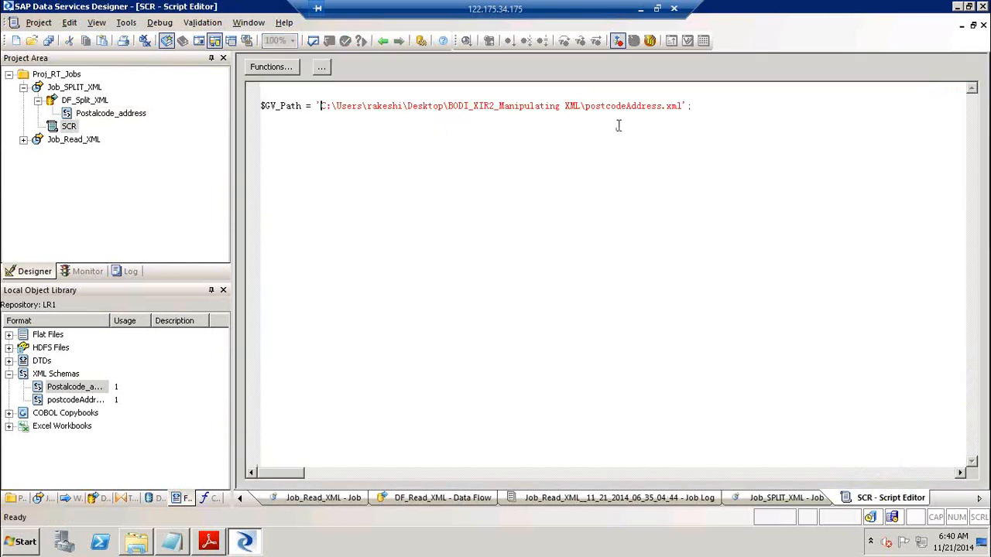
left_click(682, 107, "shift")
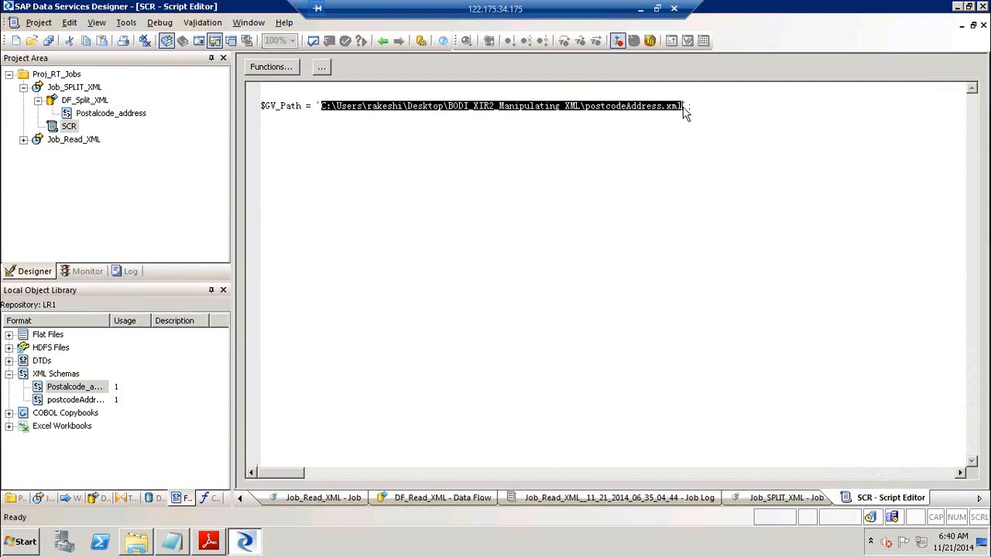
left_click(382, 41)
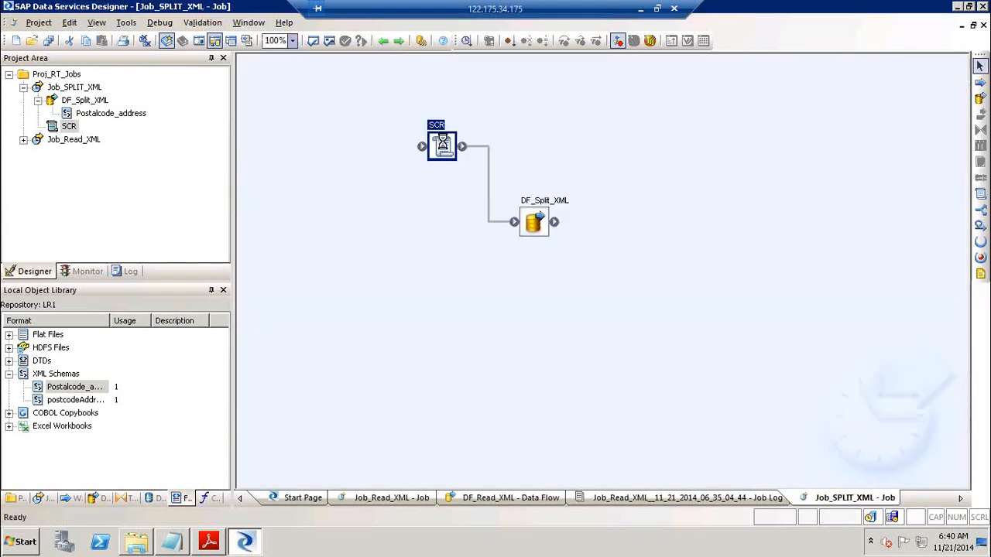
key("Delete")
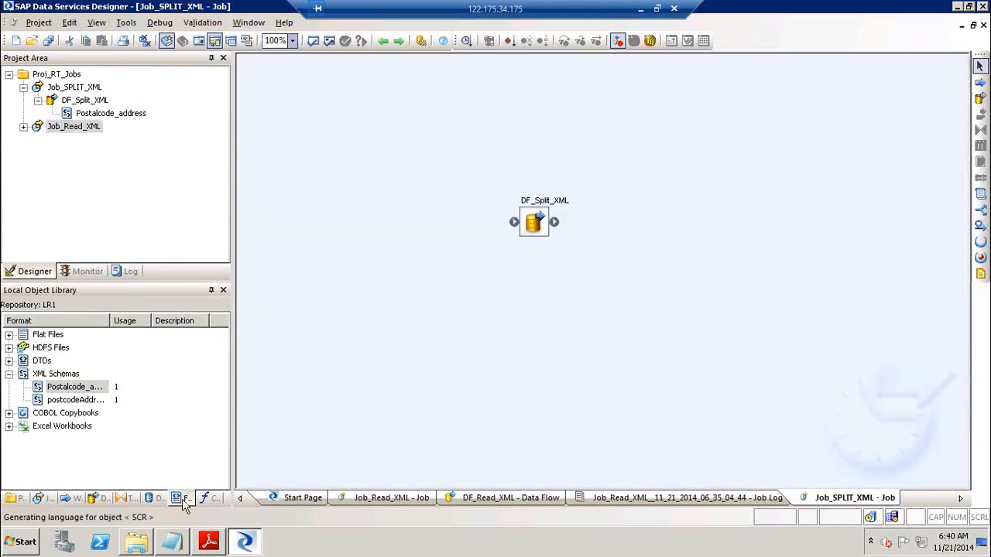
Review FF_CDC_MAPSRC's root directory in the File Format Editor and cancel without saving
left_click(9, 335)
left_click(67, 349)
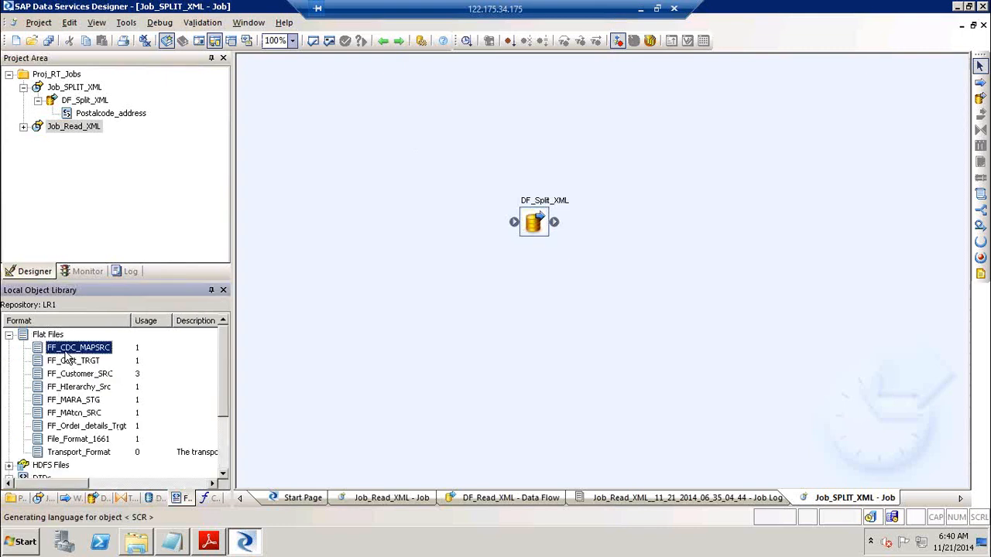
right_click(66, 349)
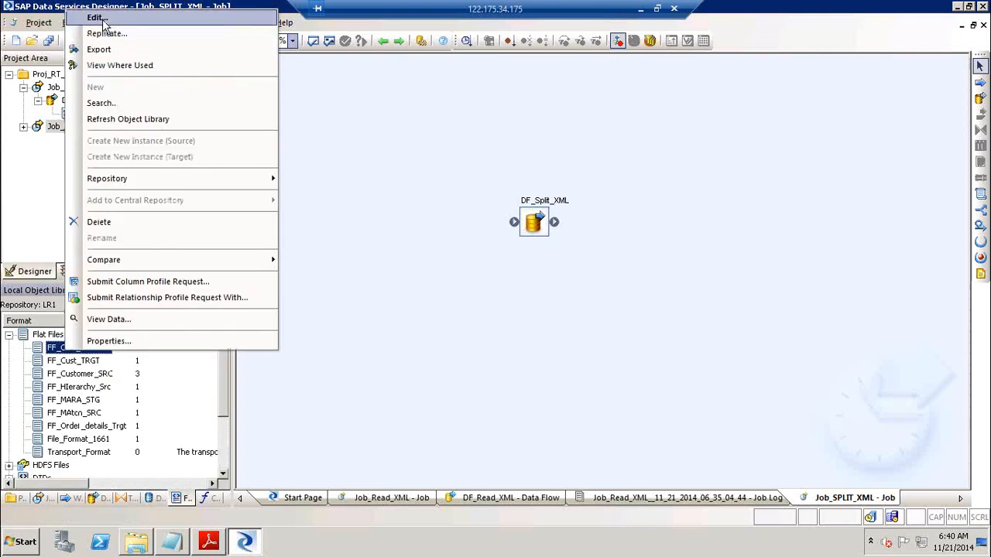
left_click(104, 21)
left_click(372, 195)
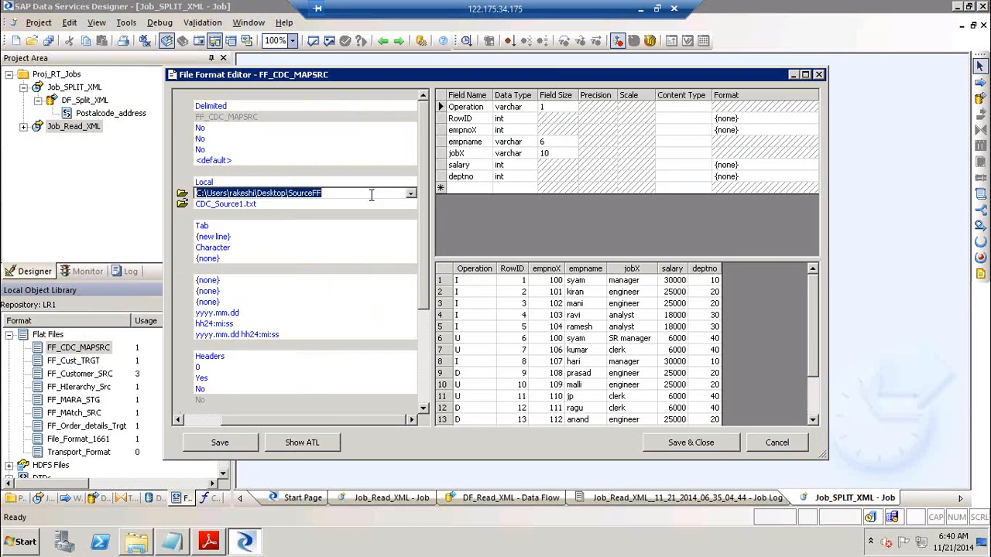
left_click(758, 447)
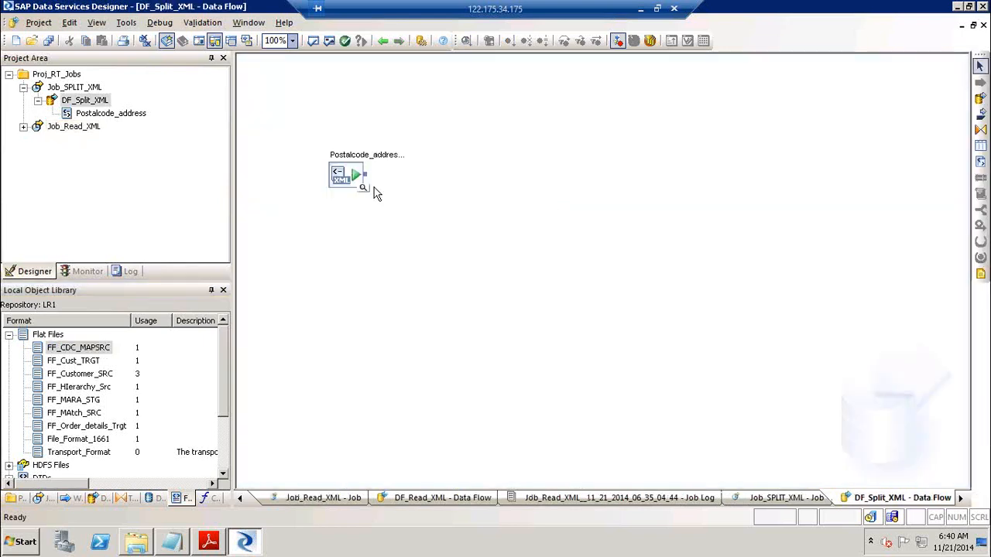
Place a Query named Add_ID beside Postcode_address and connect the source into it
left_click(980, 129)
left_click(483, 178)
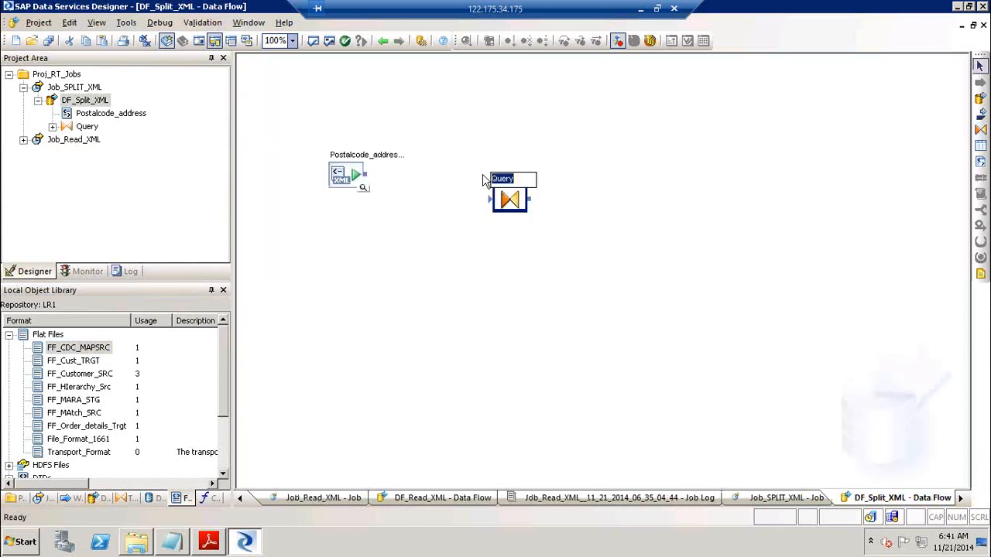
type("Add_ID")
key("Return")
left_click_drag(511, 206, 472, 194)
left_click_drag(367, 177, 462, 192)
left_click_drag(341, 180, 343, 189)
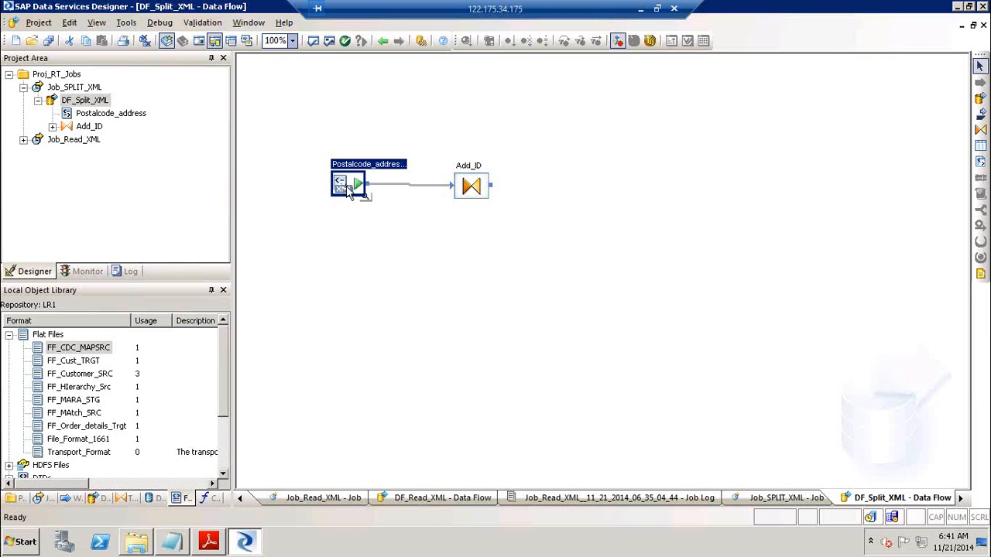
left_click_drag(346, 187, 348, 188)
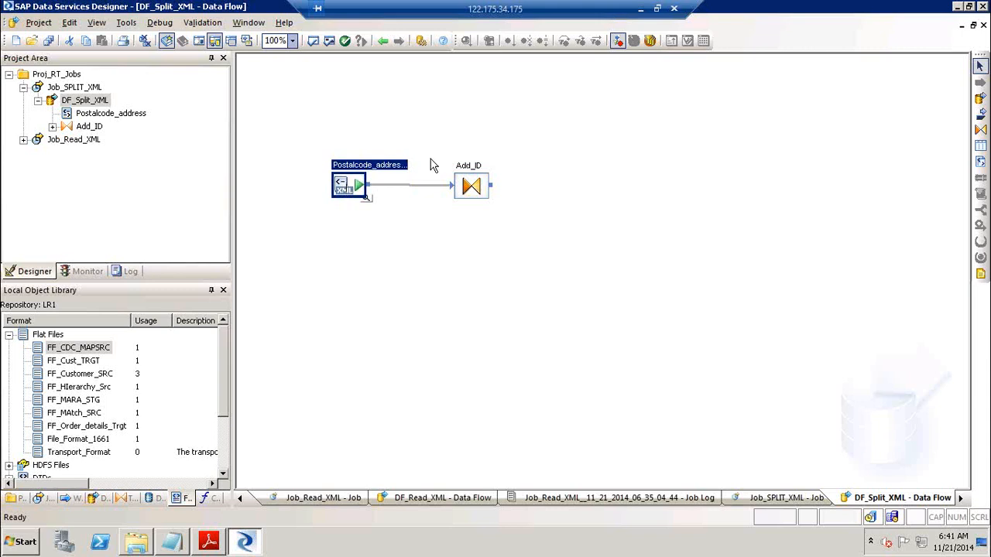
Map postcodeGroup into Add_ID's output and make it the current schema
double_click(474, 169)
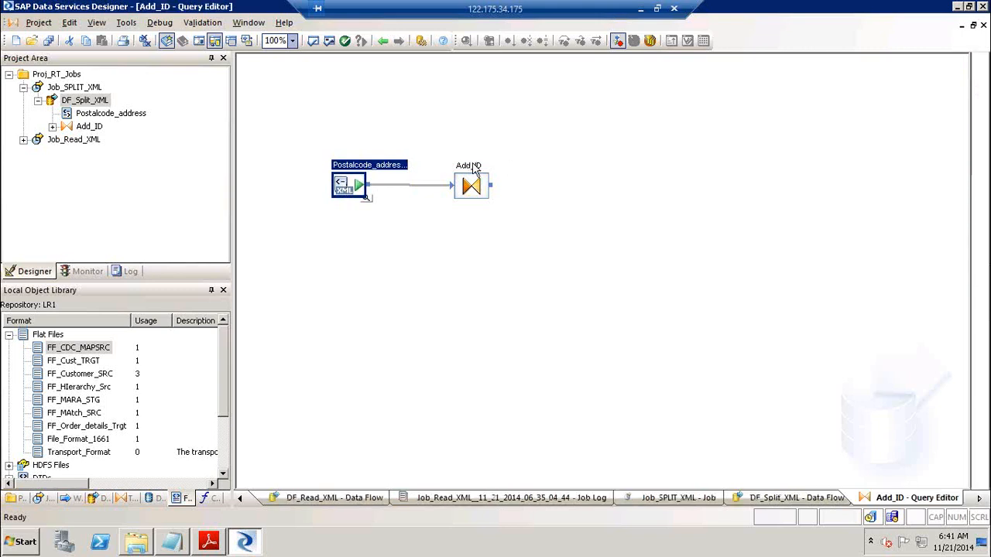
left_click_drag(317, 115, 605, 151)
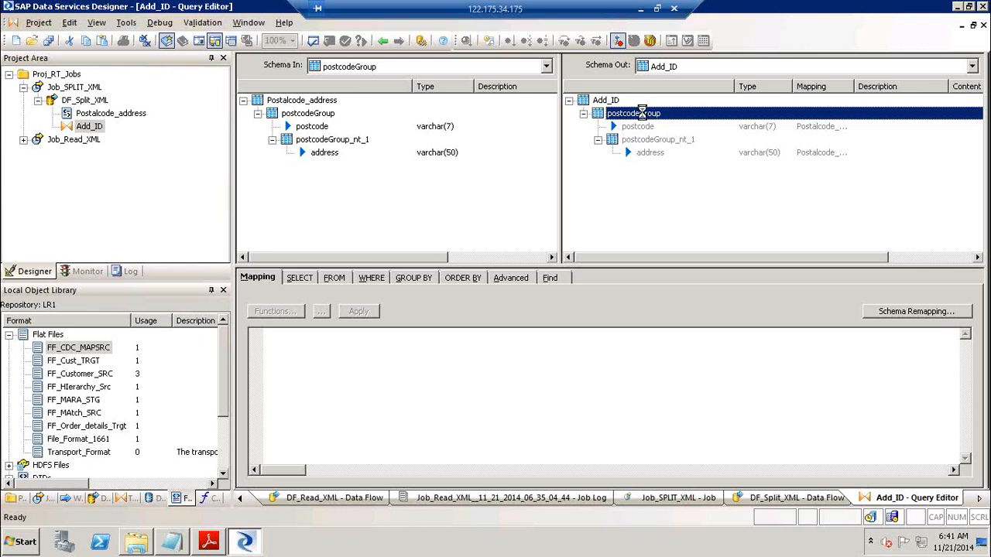
right_click(642, 113)
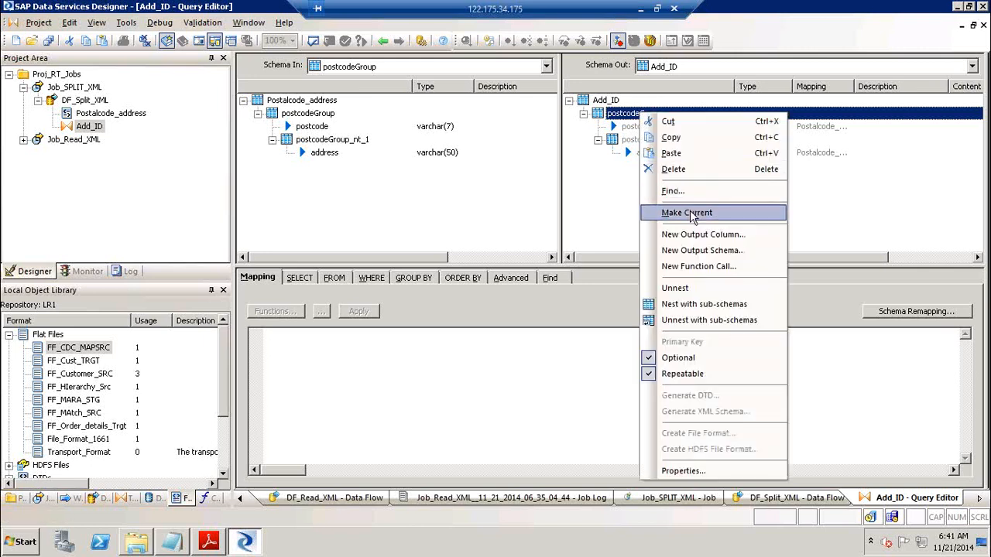
left_click(690, 211)
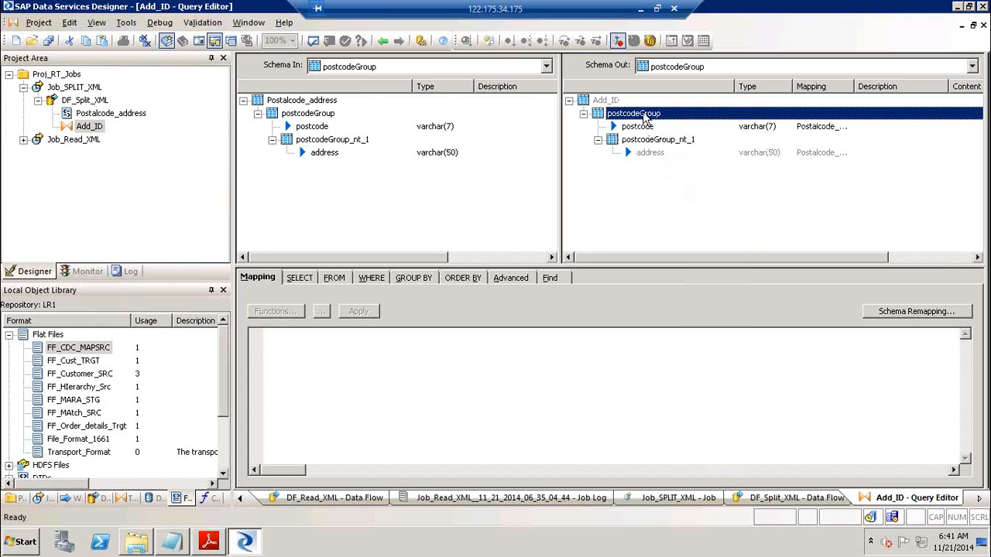
Add an int output column Postcode_ID mapped to gen_row_num()
right_click(643, 114)
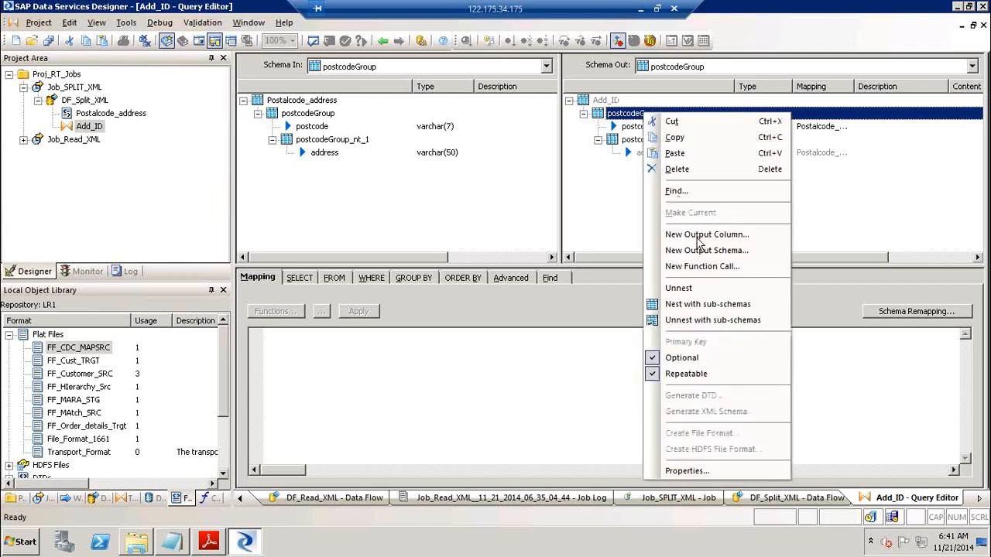
left_click(702, 236)
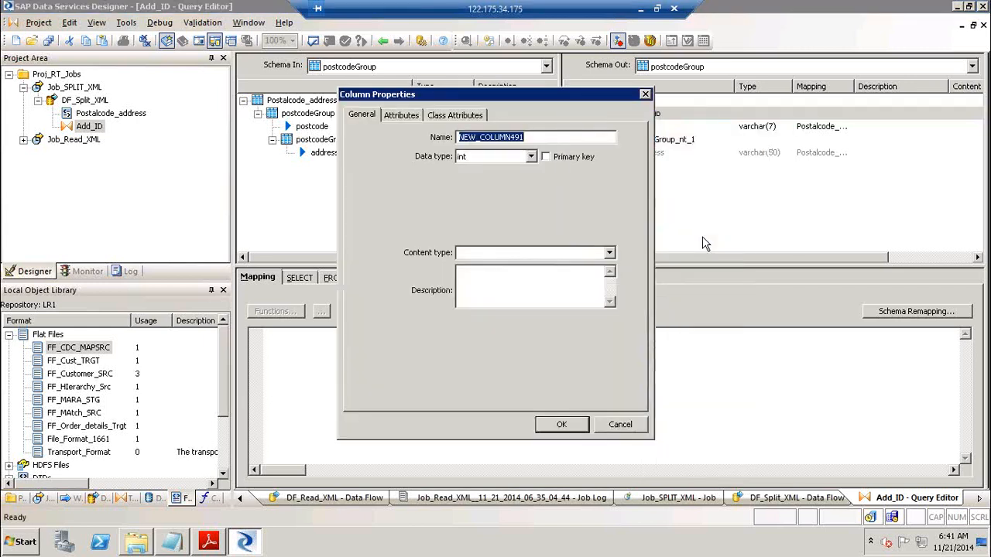
type("P")
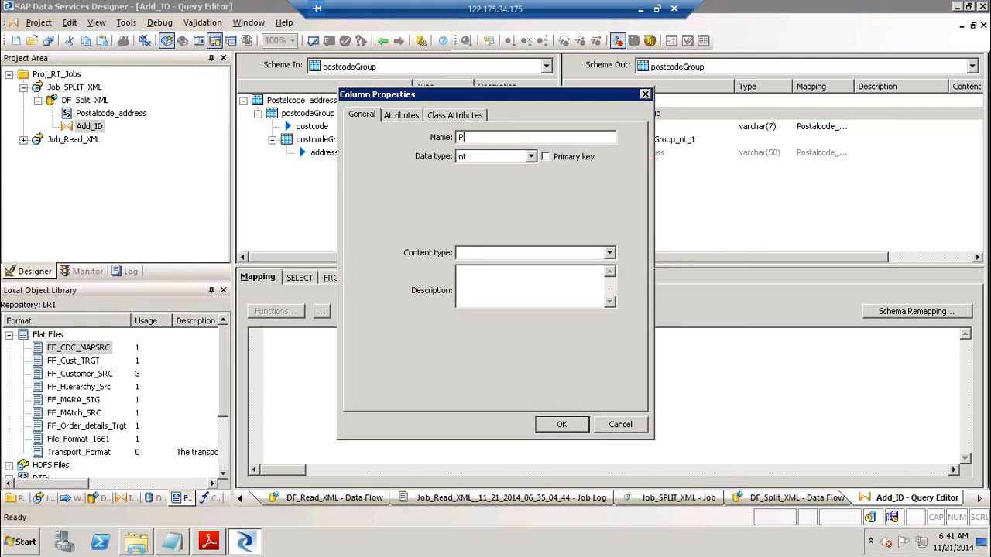
type("ostcode_ID")
key("Tab")
key("Down")
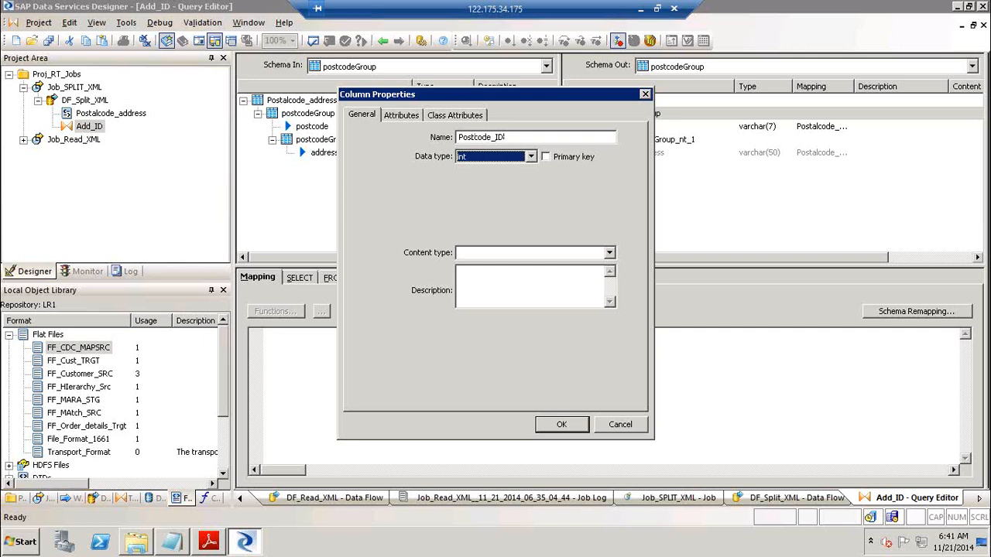
key("Return")
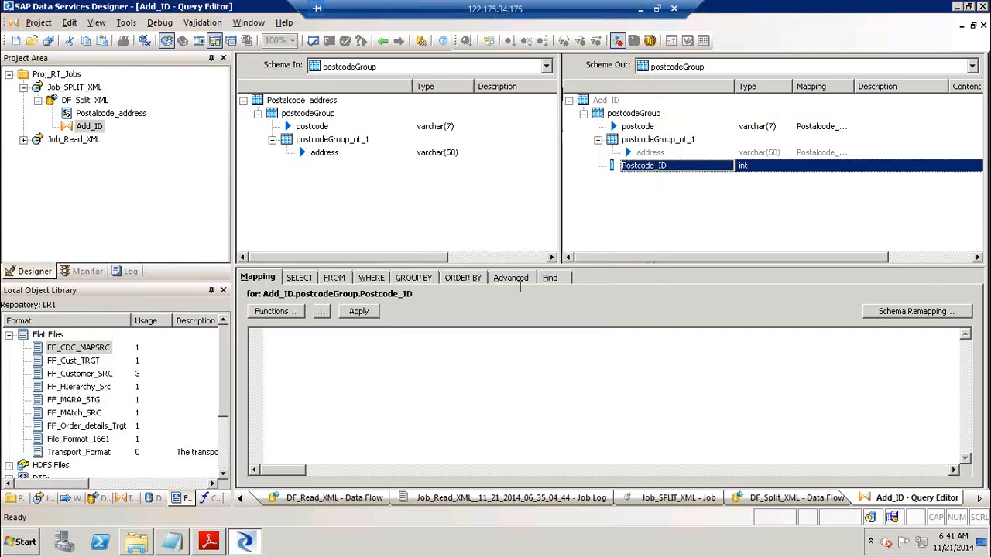
type("n_")
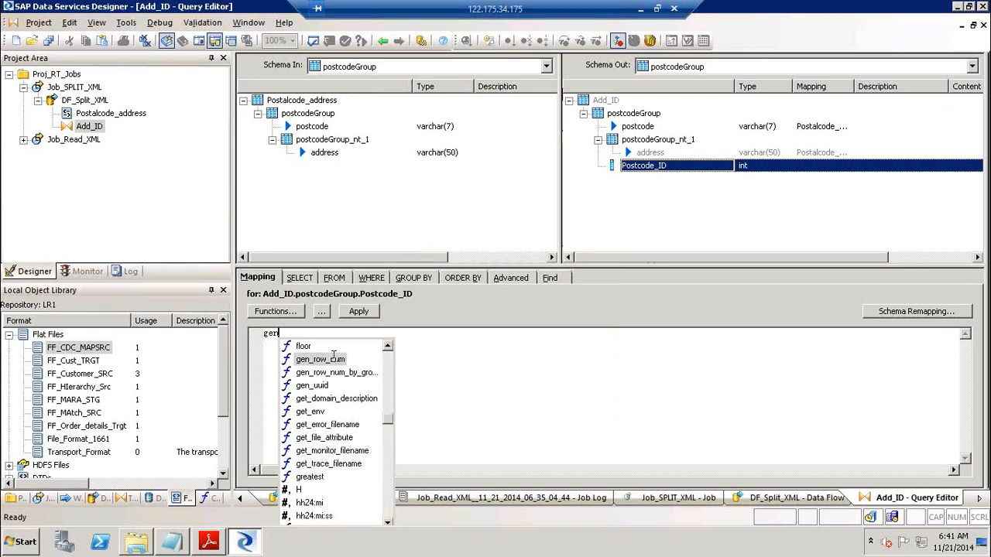
key("Return")
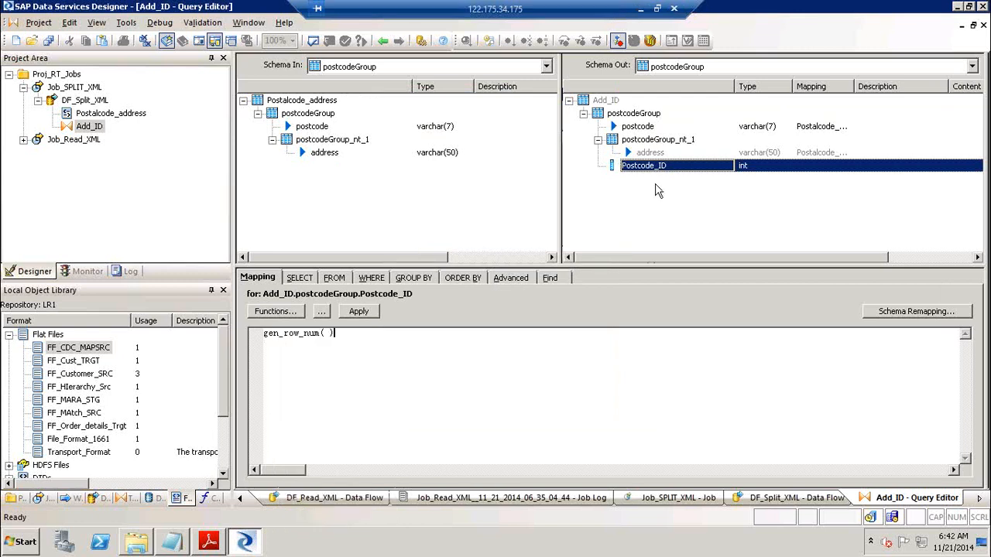
left_click(710, 205)
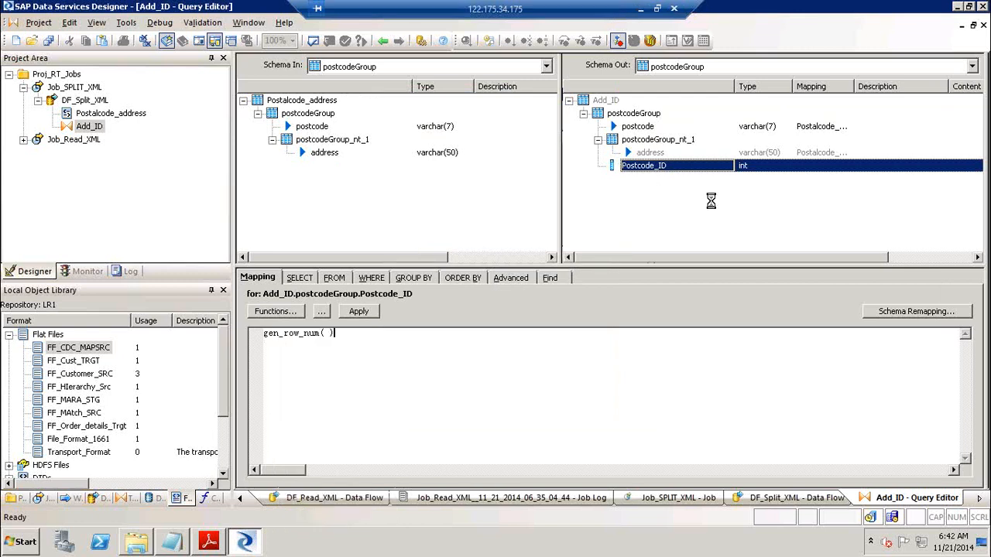
Verify the postcode and Postcode_ID mappings in Add_ID's output
left_click(648, 116)
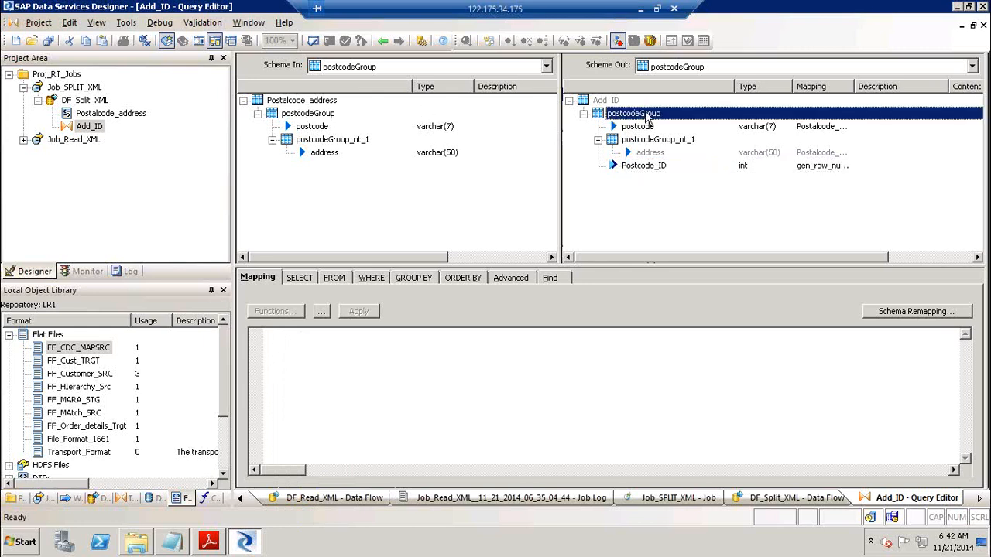
right_click(647, 114)
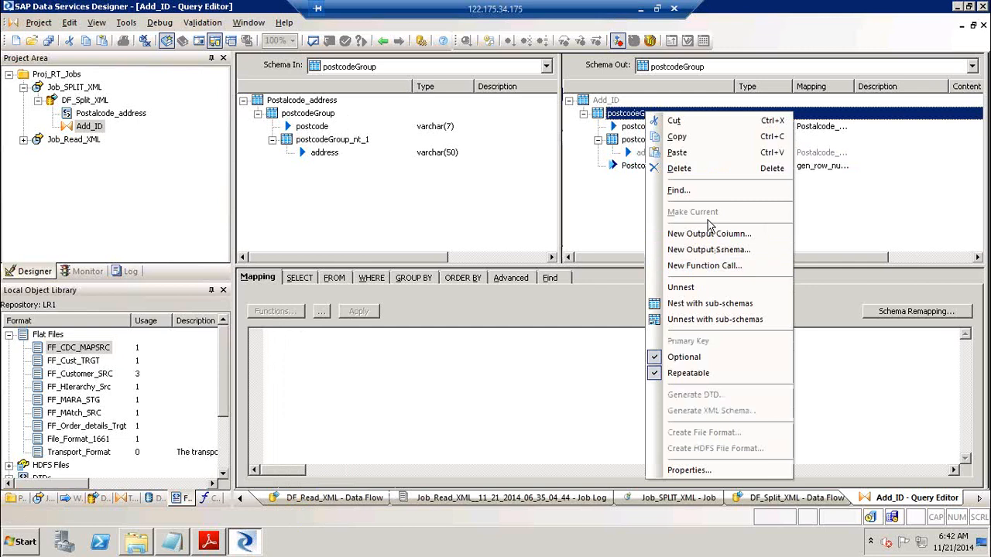
left_click(632, 219)
left_click(641, 127)
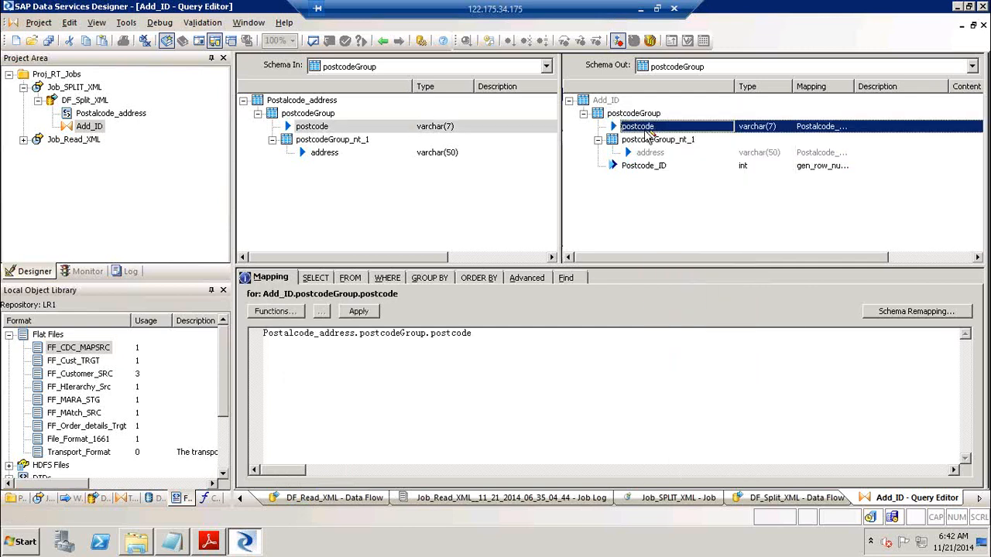
left_click(646, 166)
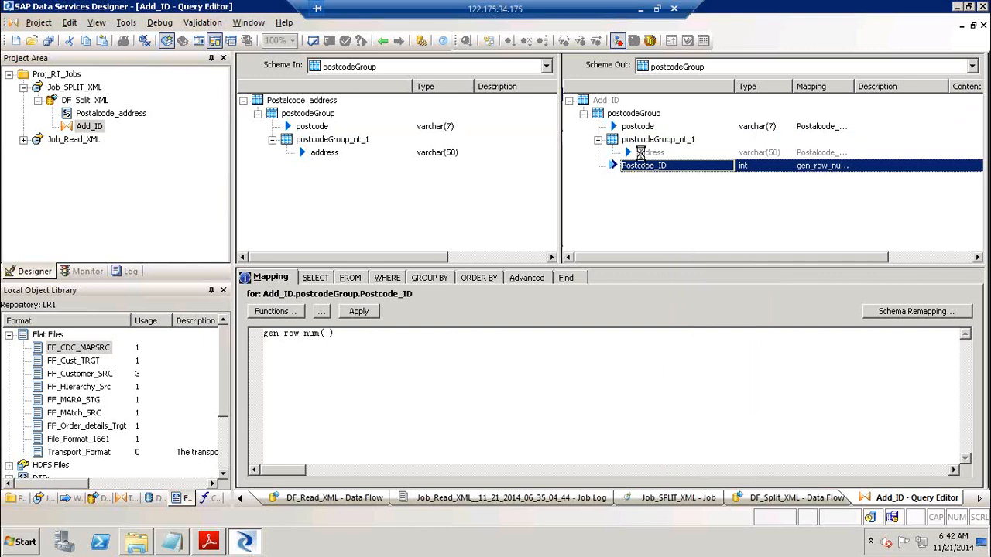
left_click(640, 127)
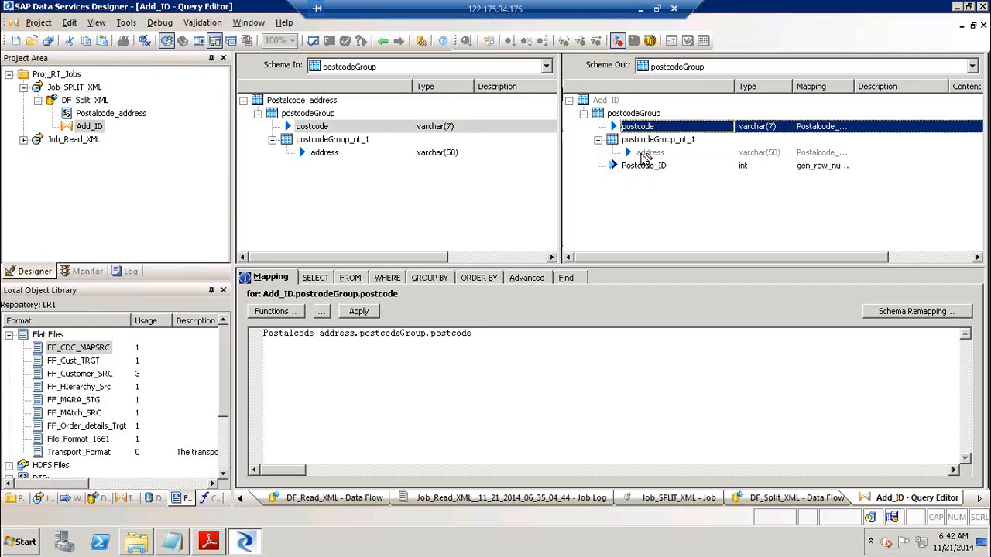
left_click(660, 167)
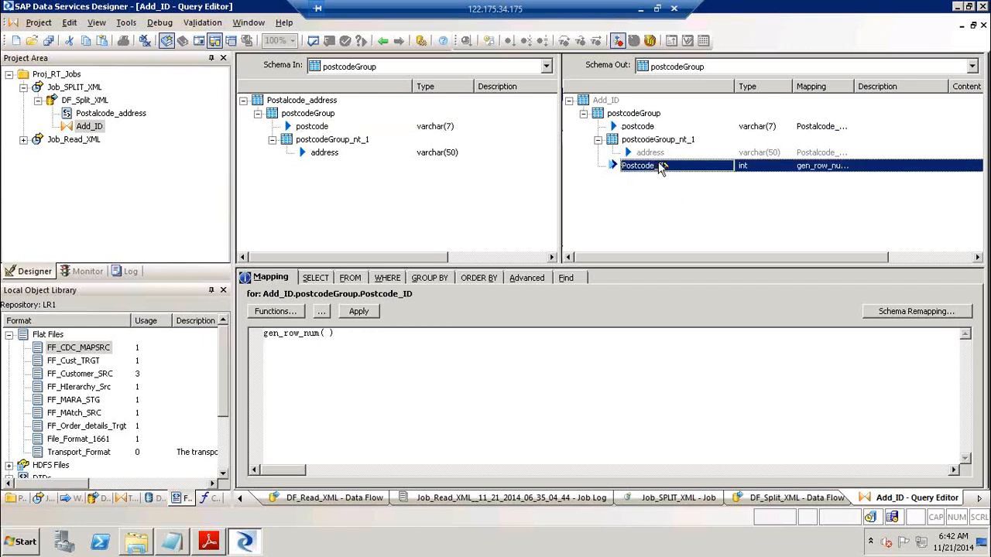
left_click(647, 128)
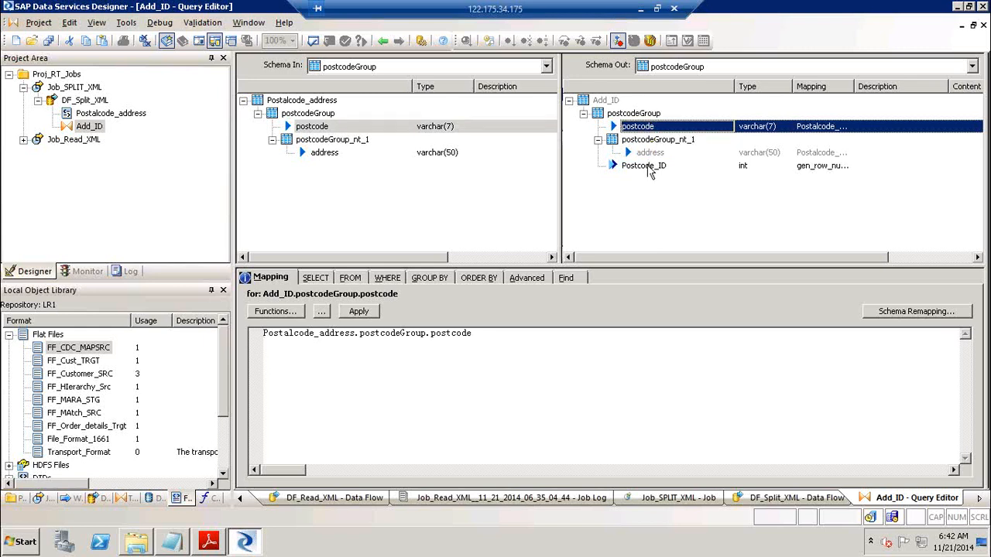
left_click(648, 169)
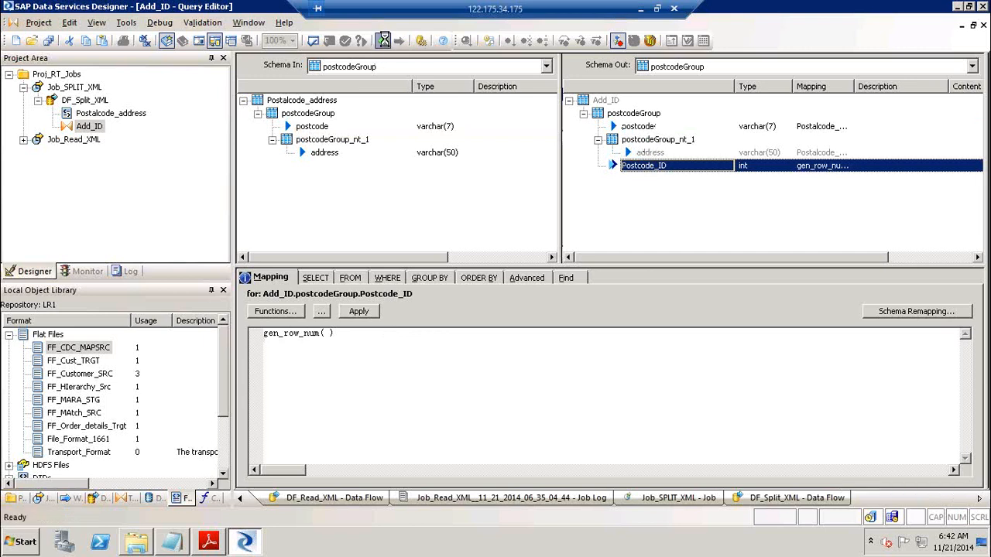
left_click(384, 40)
Add a Query named Get_PostCode and connect Add_ID's output to it
left_click(981, 131)
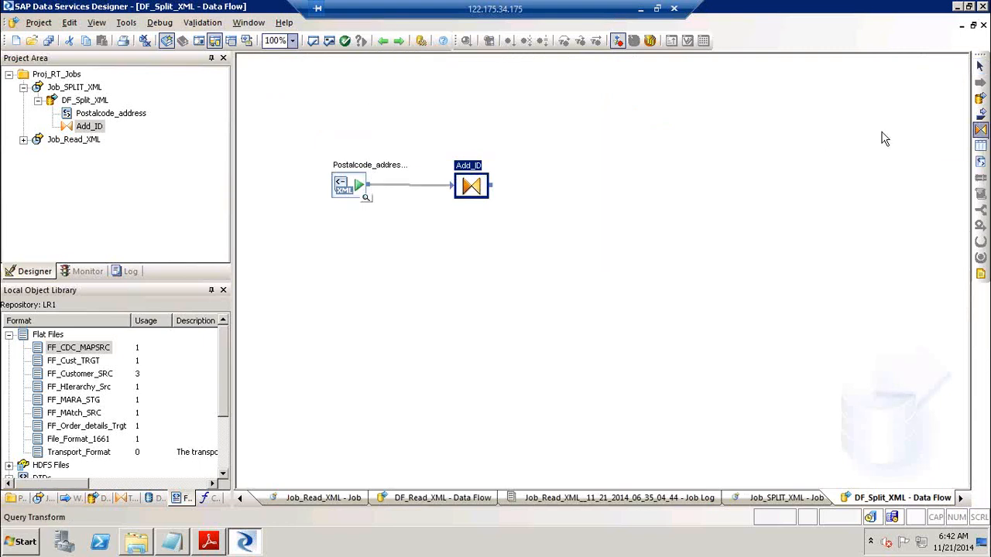
left_click(569, 121)
type("Get_PostCode")
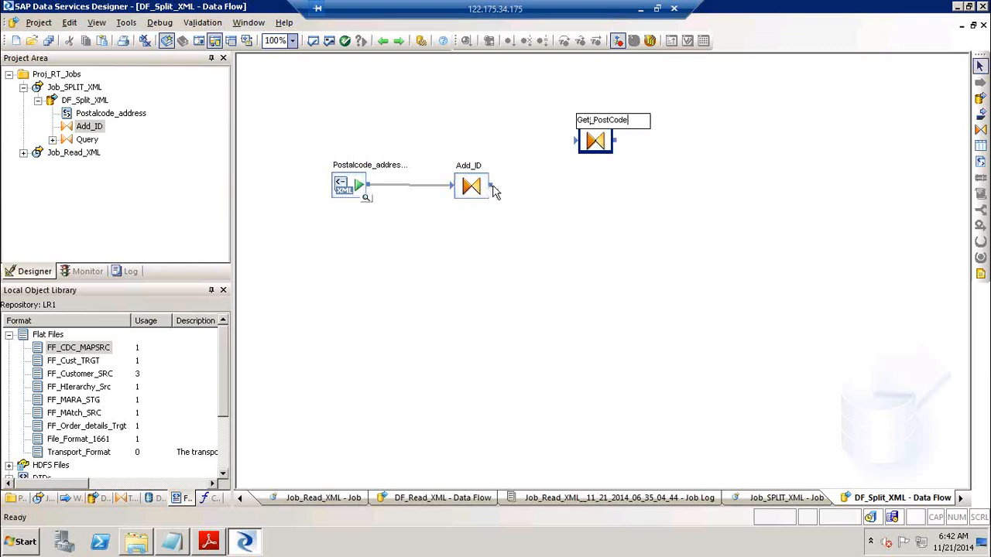
left_click_drag(490, 186, 583, 144)
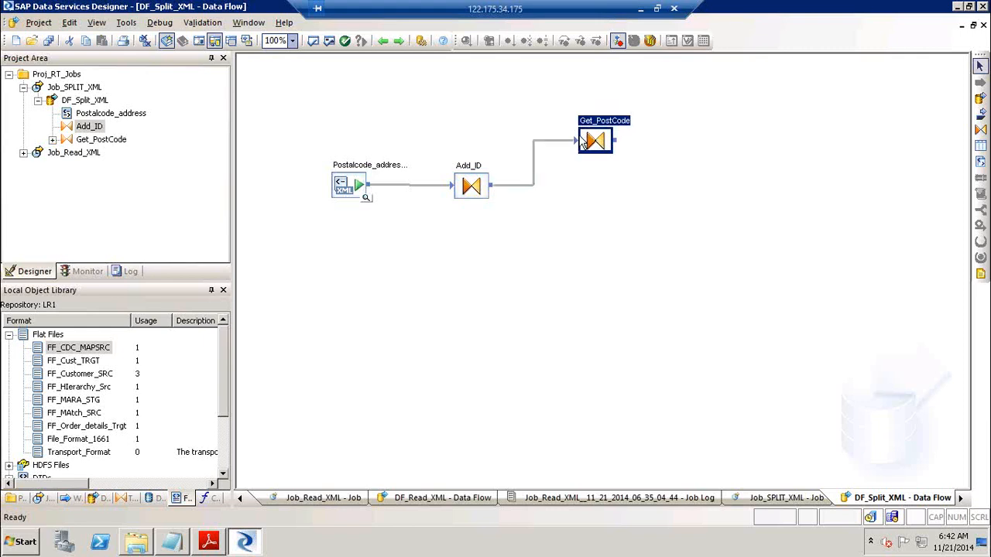
Look over Get_PostCode's input postcode column, then open Add_ID
double_click(602, 128)
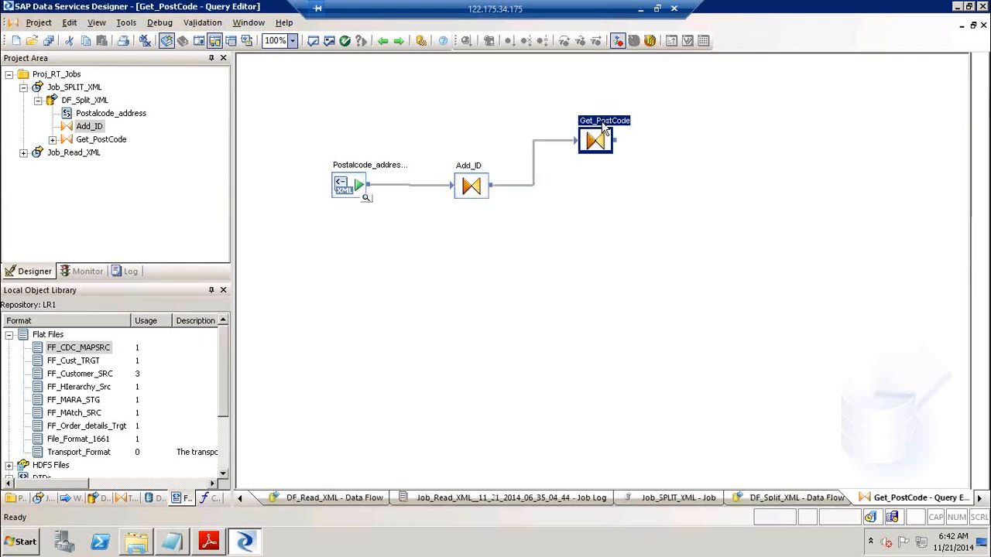
left_click(314, 129)
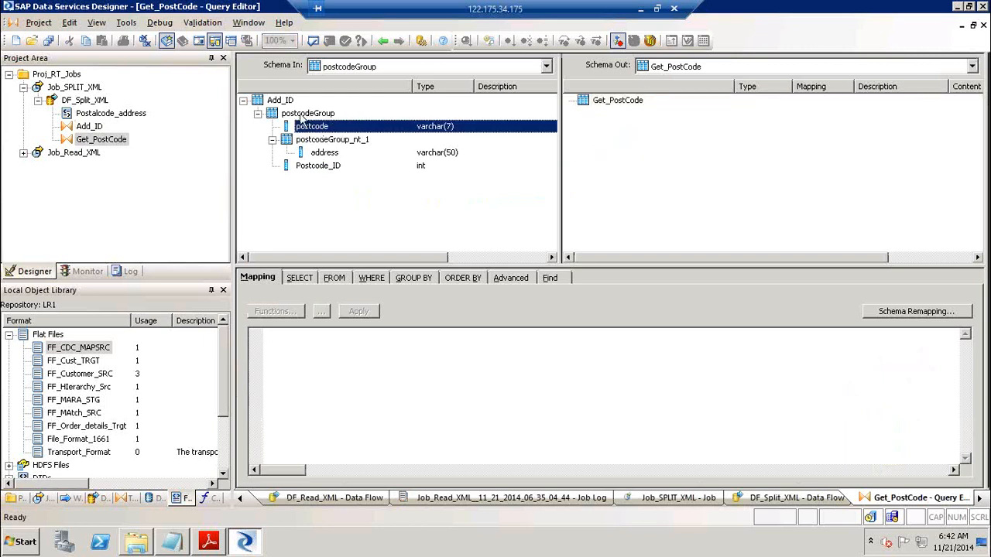
left_click(383, 41)
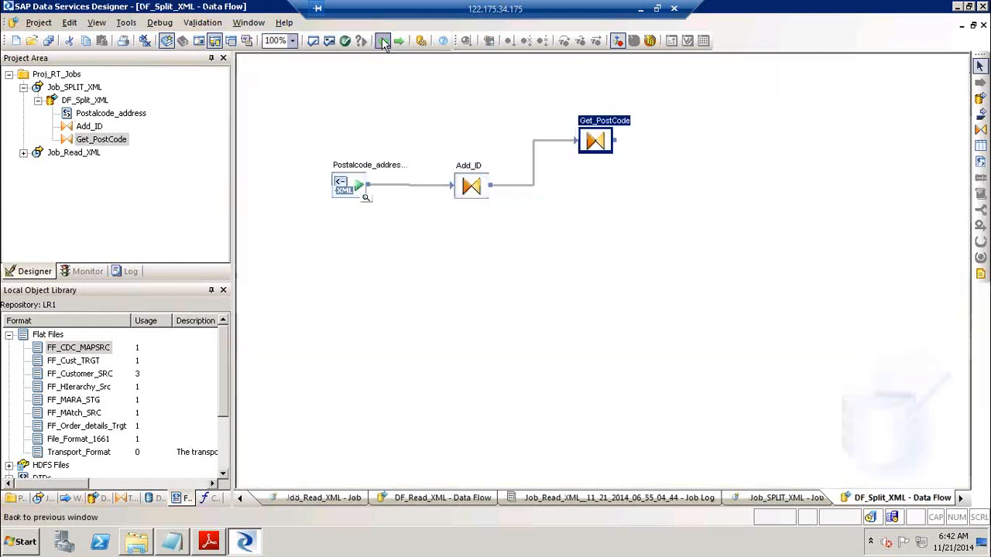
left_click(469, 162)
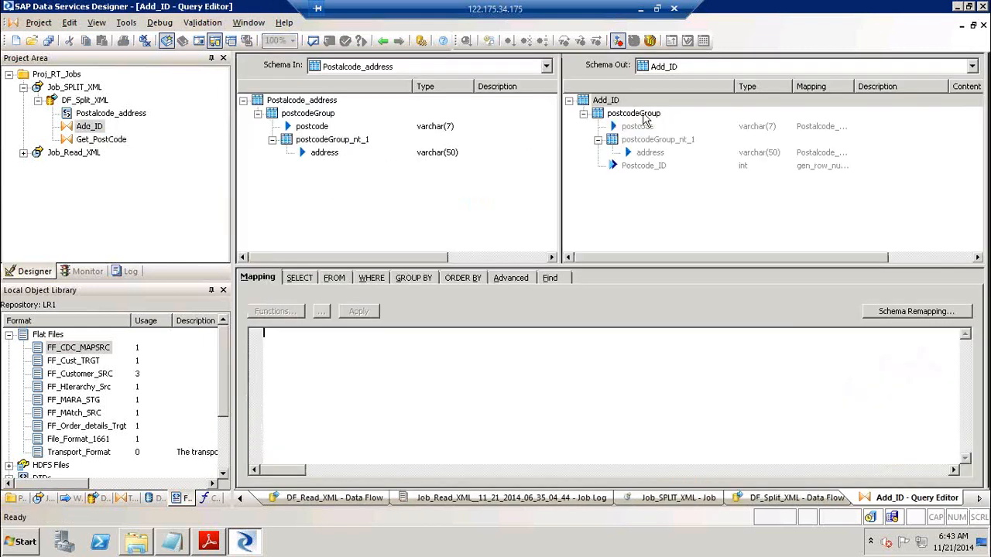
Make postcodeGroup current in Add_ID's output and unnest it
left_click(644, 116)
right_click(644, 116)
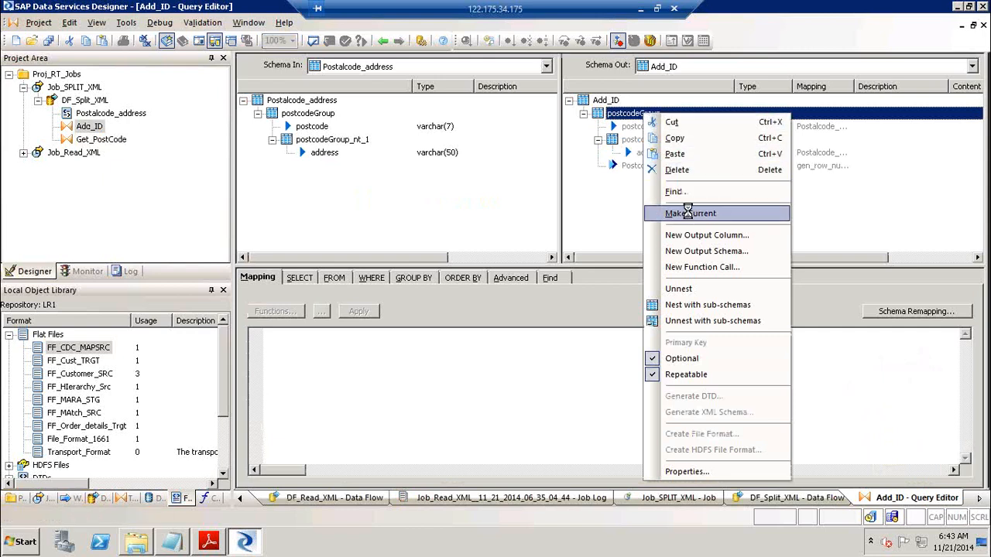
left_click(691, 213)
right_click(637, 114)
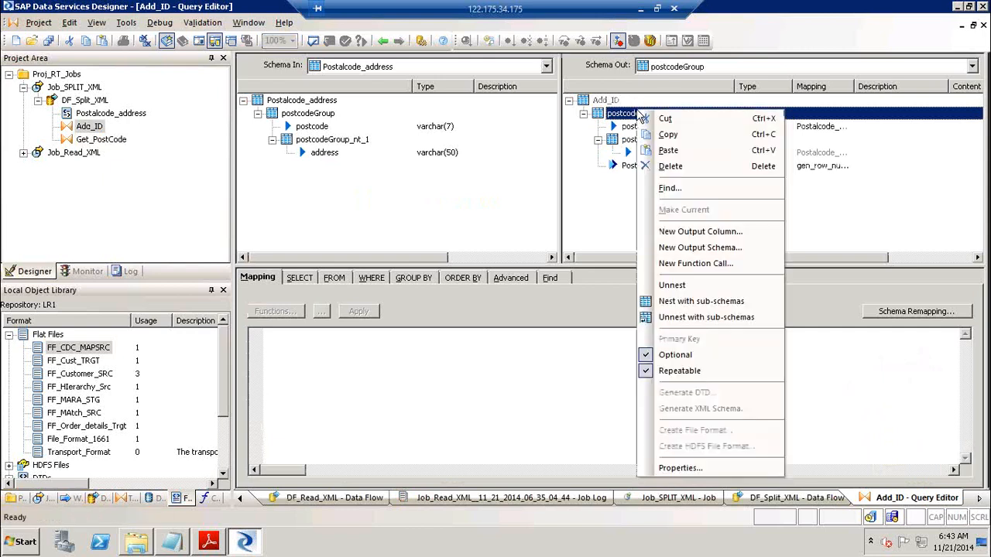
left_click(703, 285)
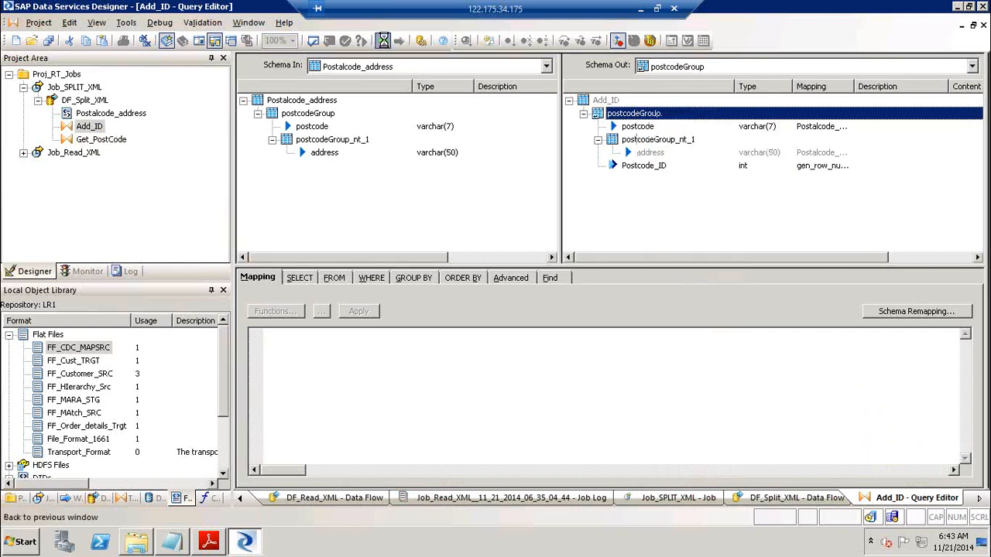
left_click(383, 40)
Give Get_PostCode output columns postcode and Postcode_ID from Add_ID
double_click(594, 137)
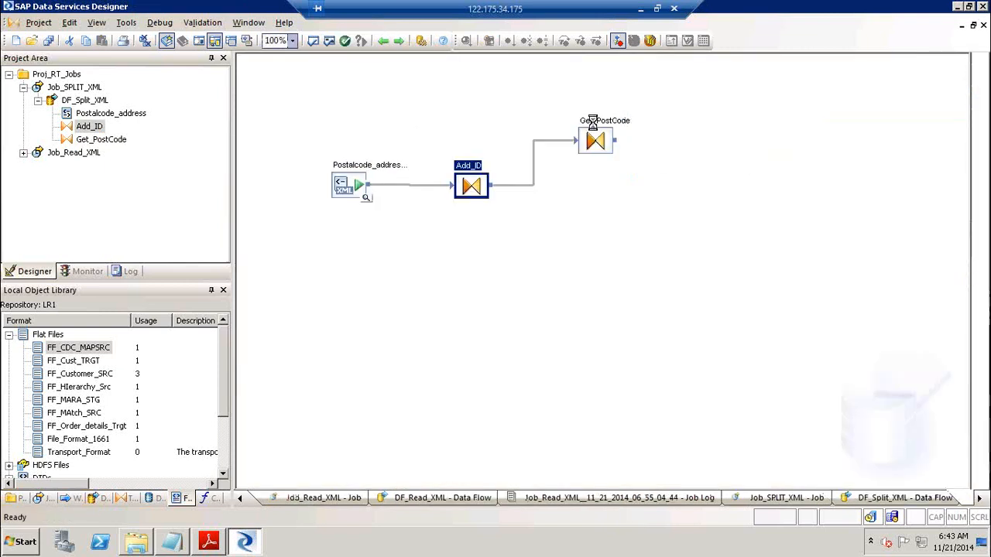
left_click_drag(278, 114, 655, 156)
left_click_drag(296, 160, 634, 155)
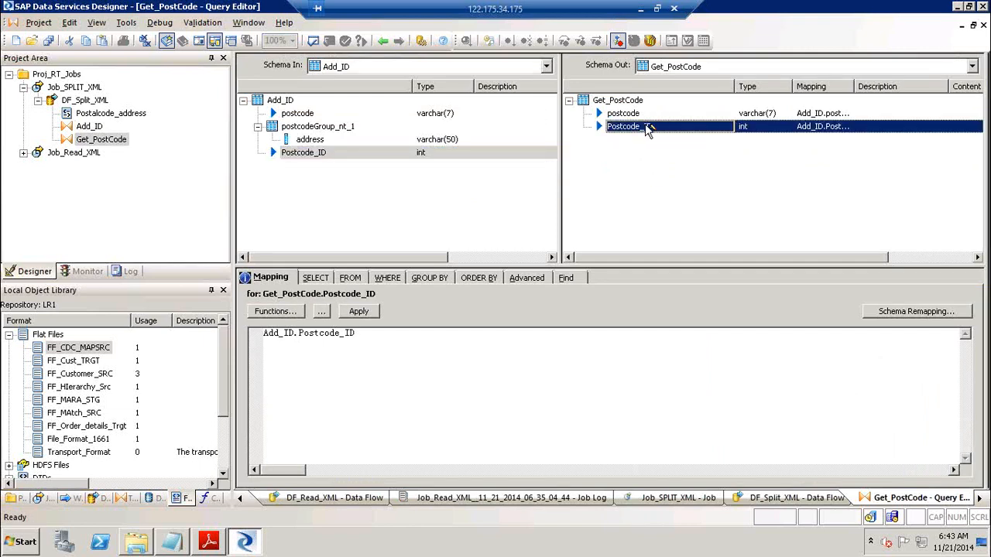
left_click(382, 44)
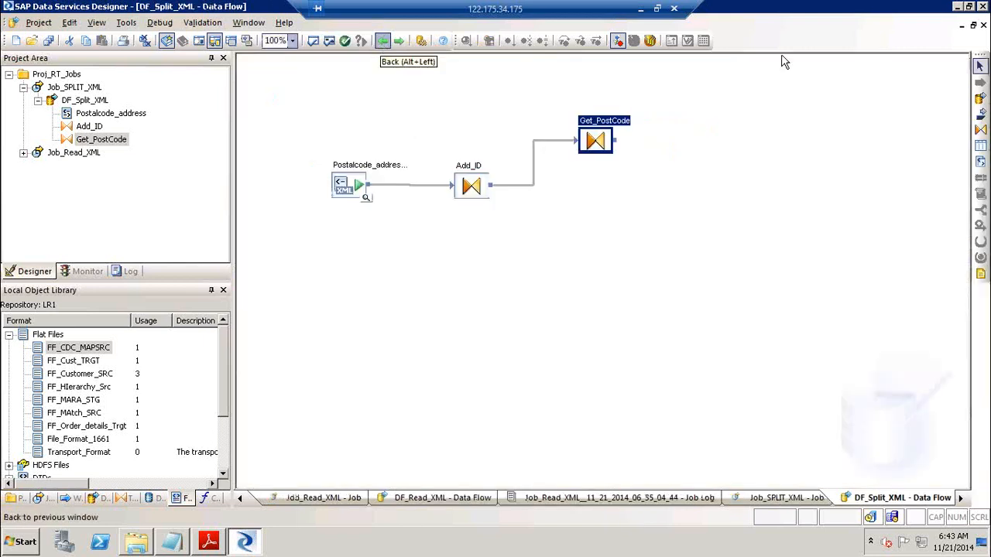
left_click(980, 131)
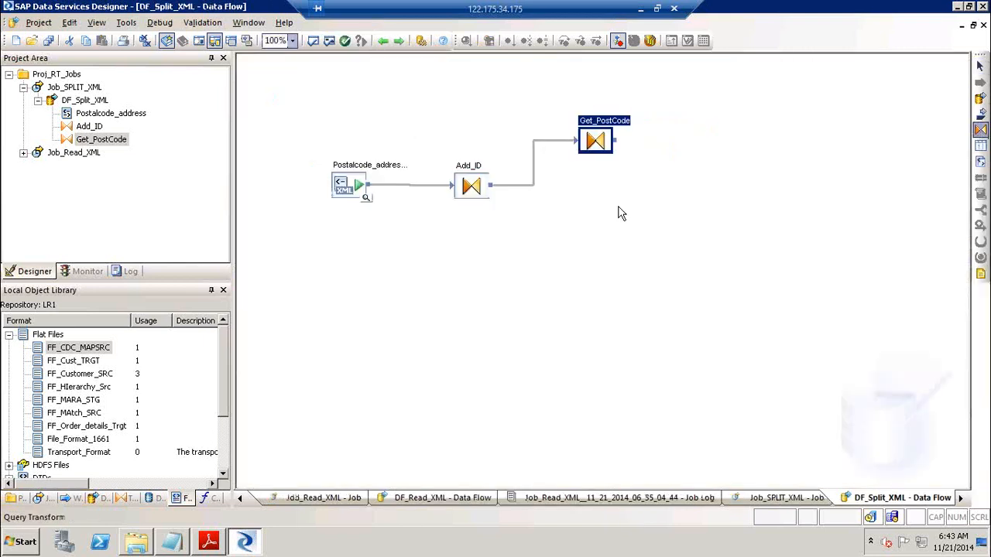
Add a Query named Get_Address below Get_PostCode, fed by Add_ID
left_click(586, 205)
type("Get_Address")
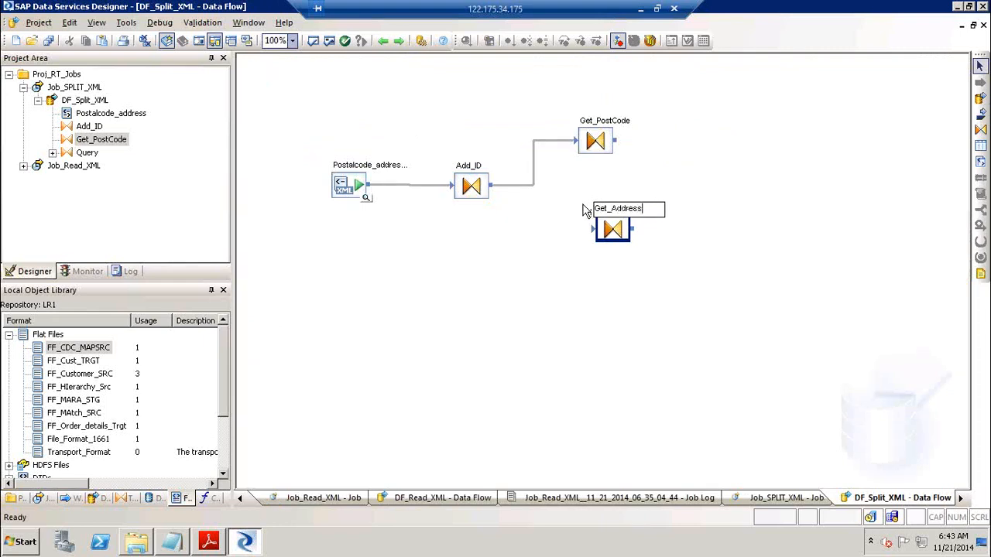
mouse_move(495, 188)
left_mouse_down()
mouse_move(629, 234)
mouse_move(593, 240)
left_mouse_up()
Output postcodeGroup_nt_1 in Get_Address, make it current, unnest it, and add Postcode_ID
double_click(594, 232)
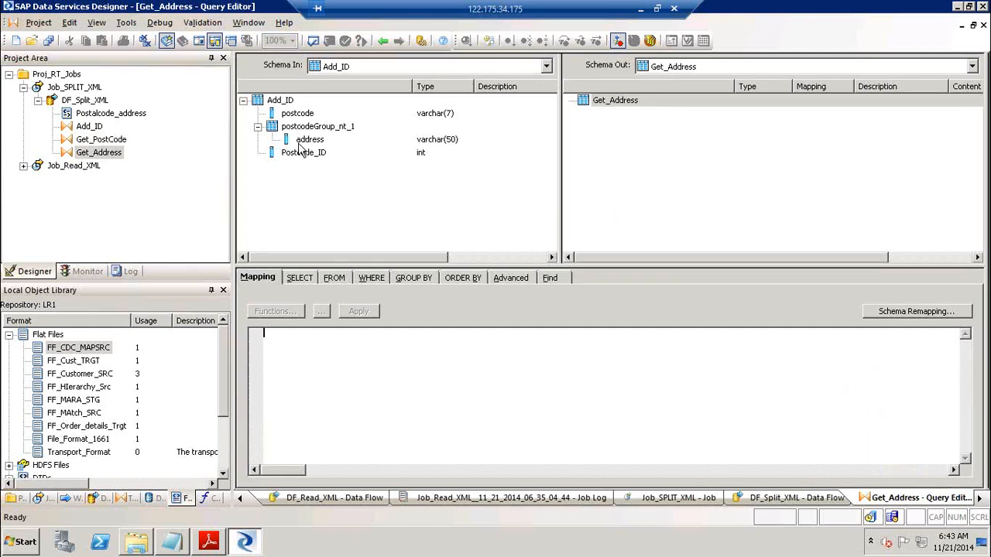
left_click_drag(308, 141, 275, 125)
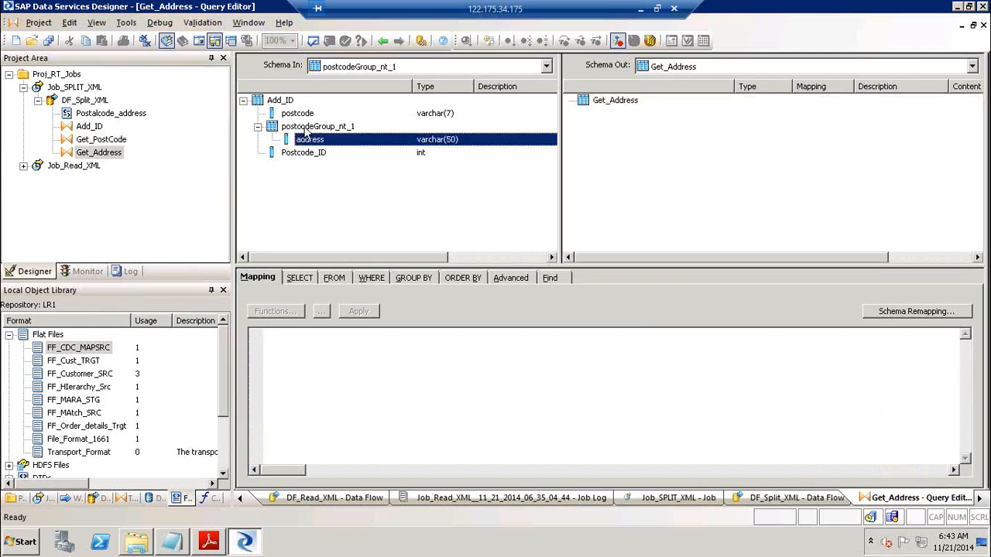
left_click(305, 127)
left_click_drag(370, 133, 609, 130)
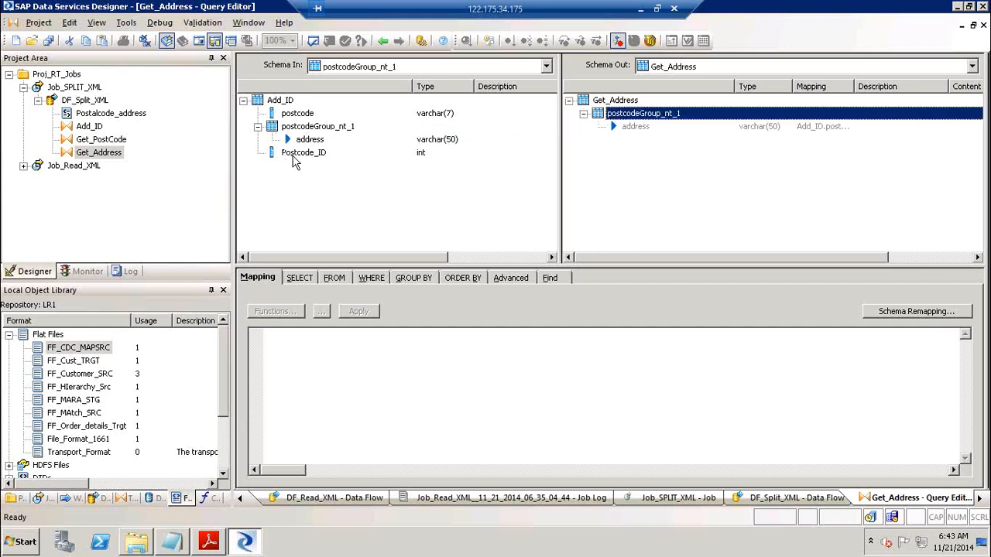
right_click(651, 114)
left_click(700, 211)
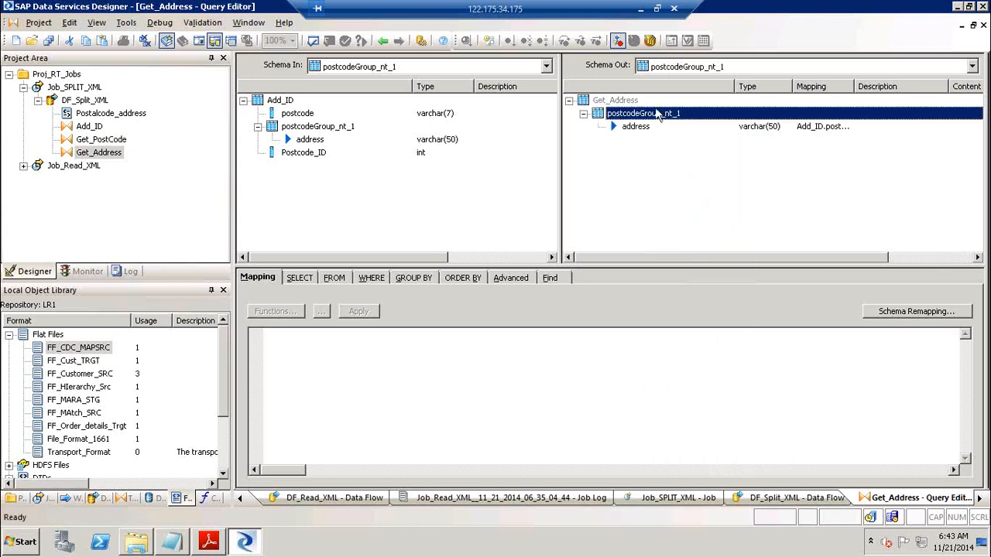
right_click(656, 116)
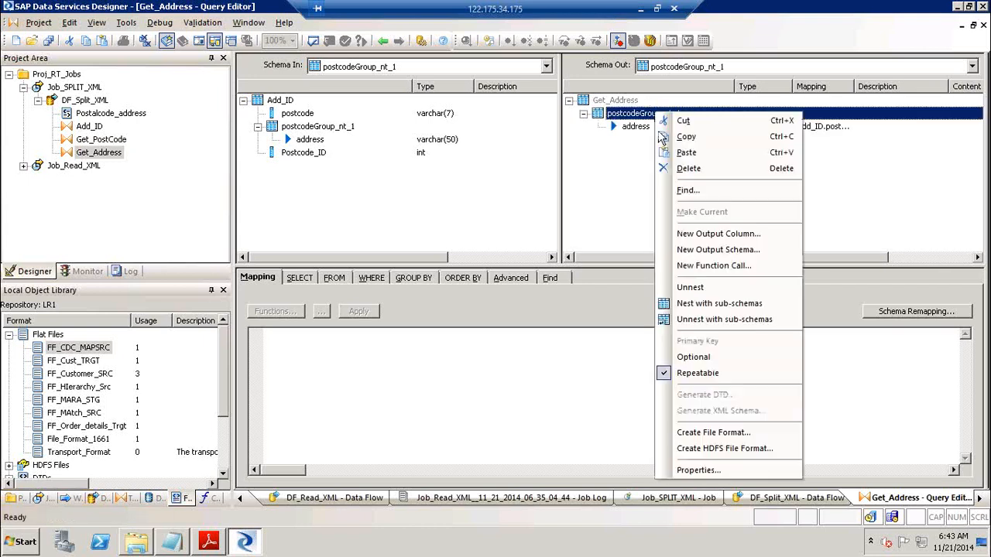
left_click(703, 288)
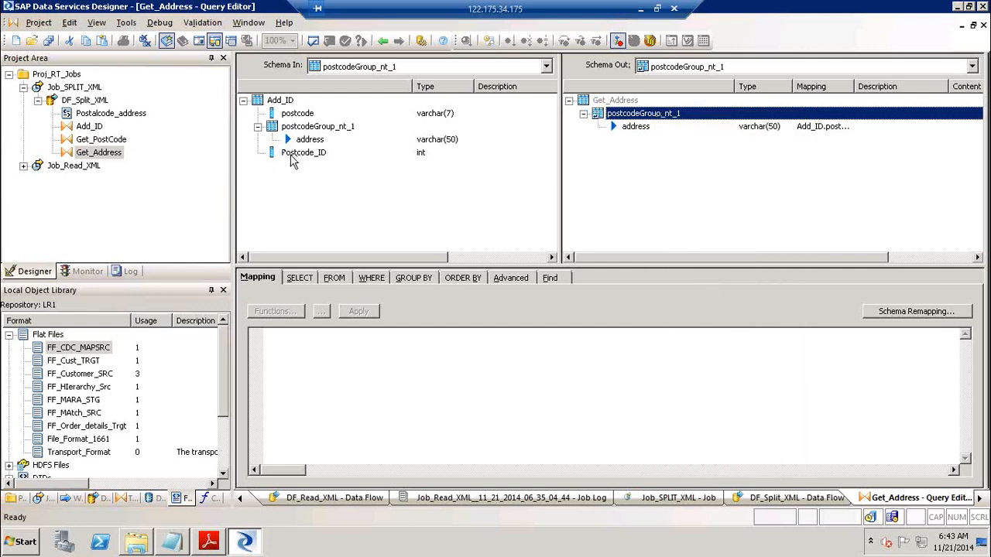
left_click_drag(292, 160, 634, 178)
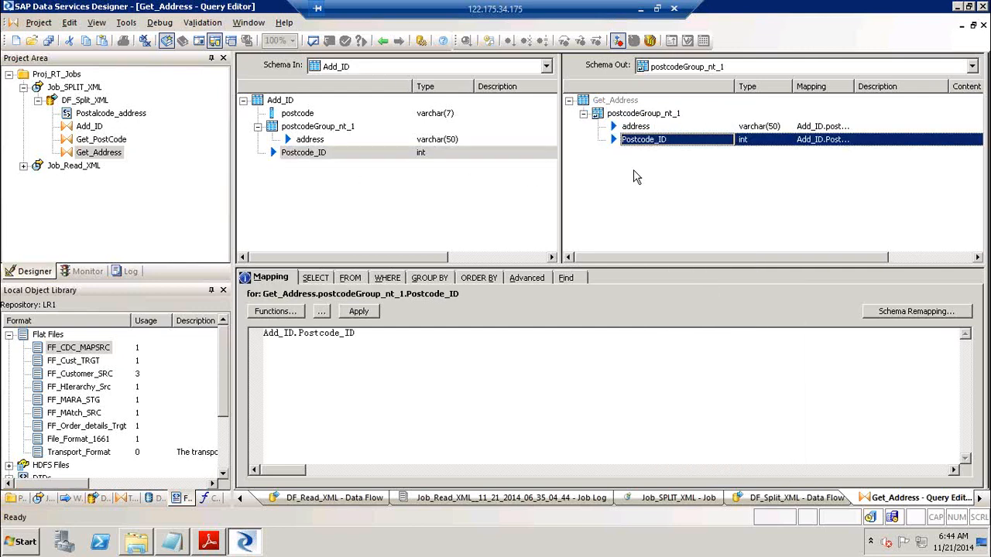
left_click(383, 41)
Create a DEMO_PCODE template table in the target datastore
left_click(980, 149)
left_click(709, 128)
type("DEMO_PCode")
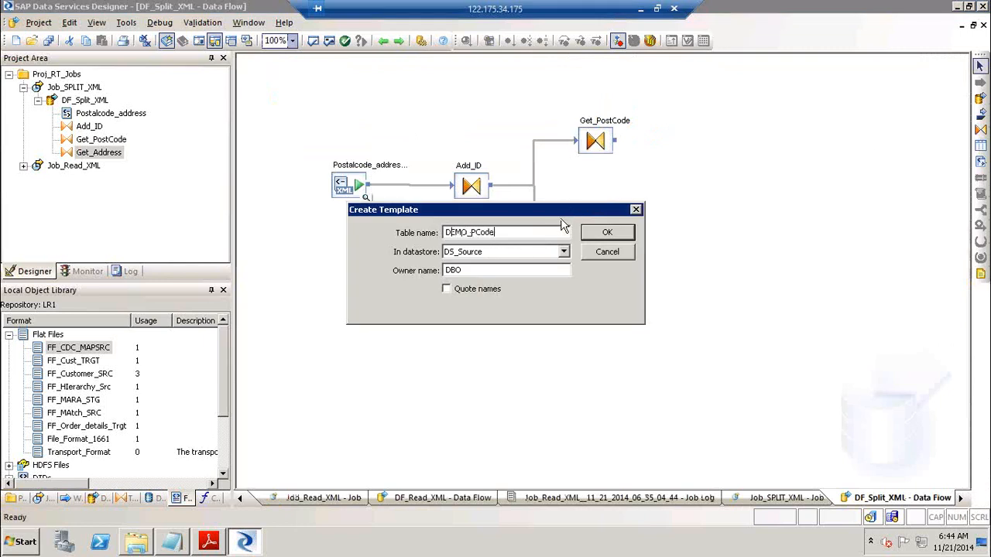
left_click(562, 252)
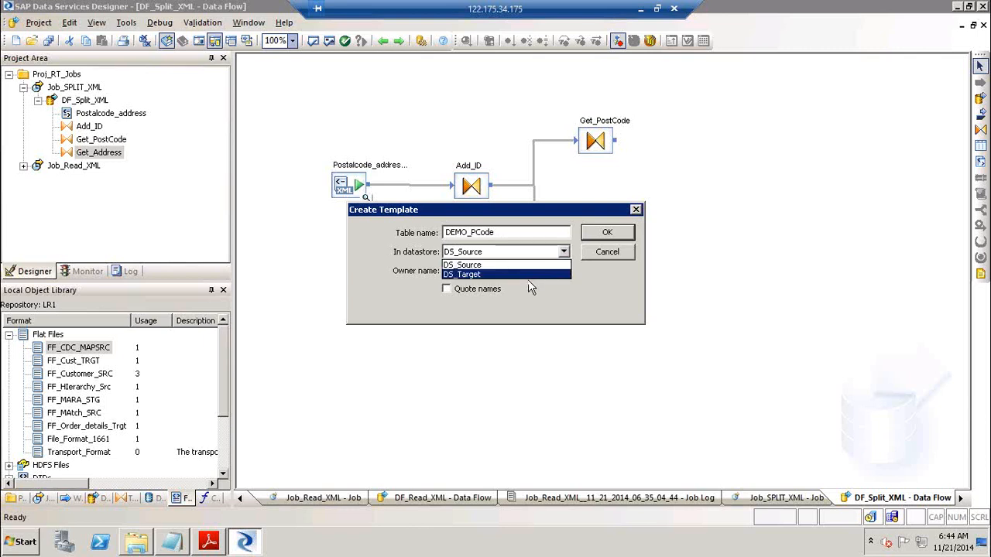
left_click(534, 274)
left_click(617, 237)
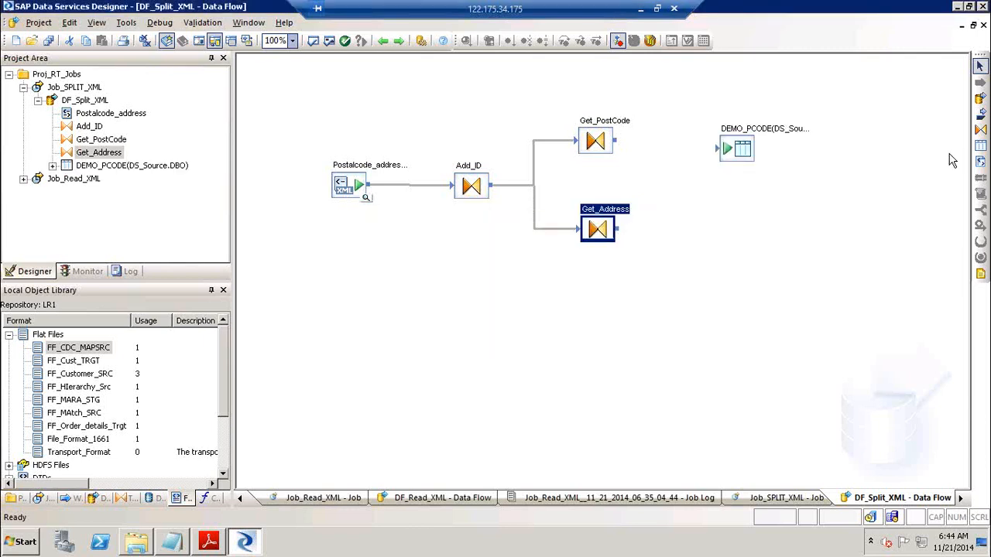
Create Demo_Addr in DS_Target; connect Get_PostCode to DEMO_PCODE and Get_Address to Demo_Addr
left_click(980, 146)
left_click(711, 219)
type("Demp_Addr")
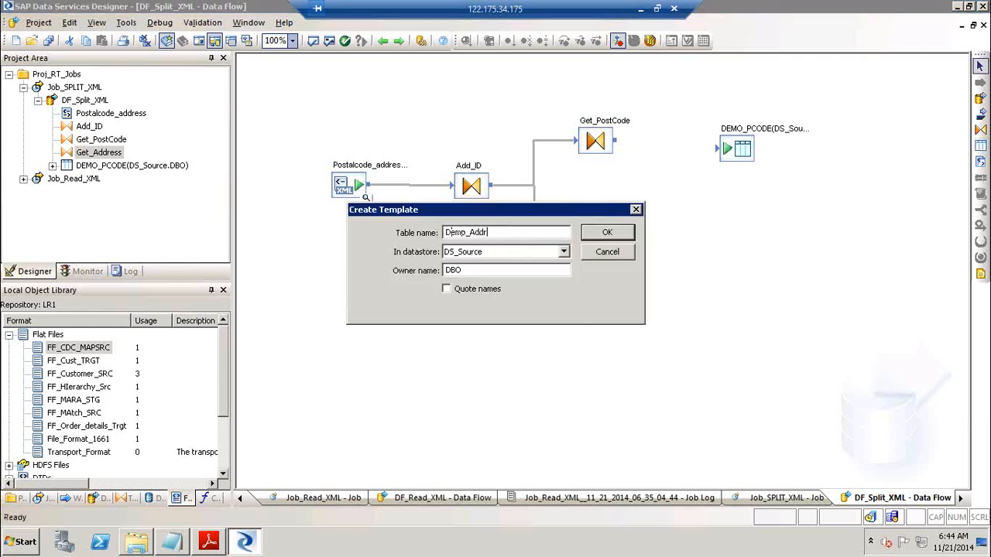
key("Tab")
key("Down")
key("Return")
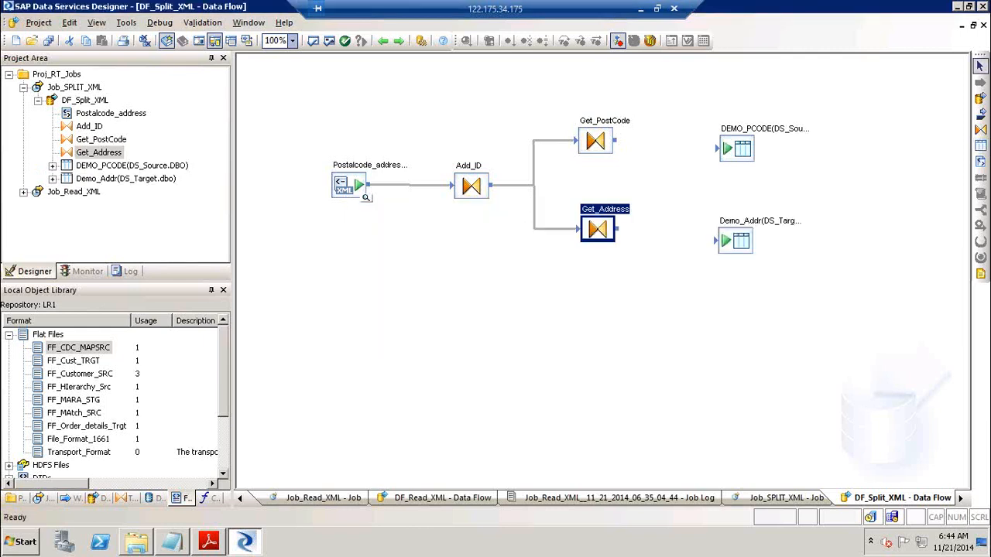
left_click_drag(617, 142, 726, 153)
left_click_drag(619, 230, 722, 246)
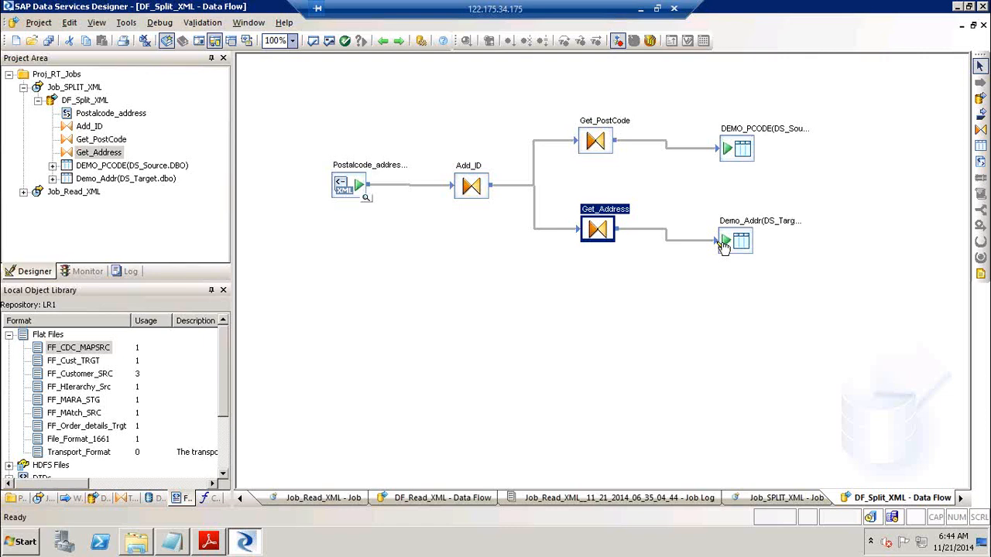
Validate the data flow, then save all objects and execute Job_SPLIT_XML with default execution properties
left_click(329, 41)
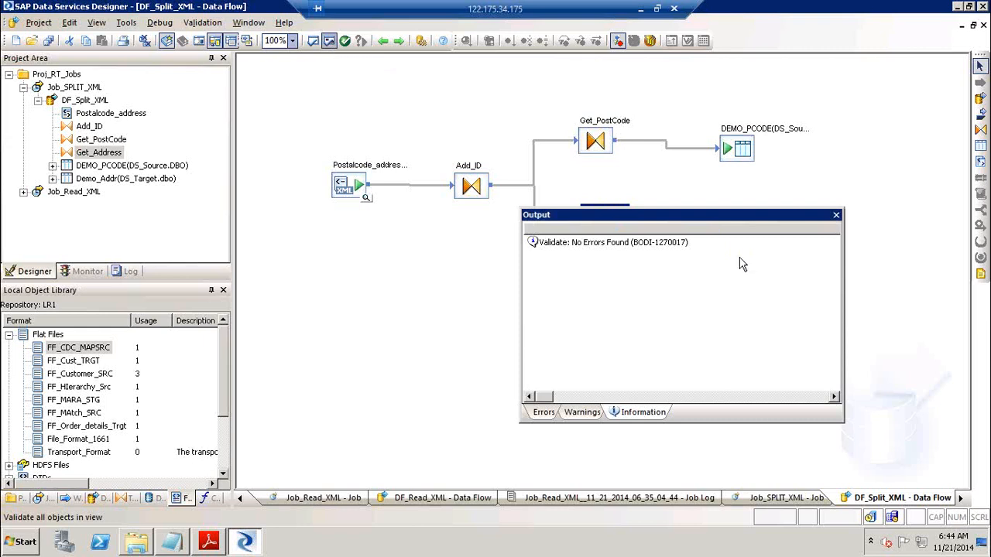
left_click(838, 215)
left_click(75, 87)
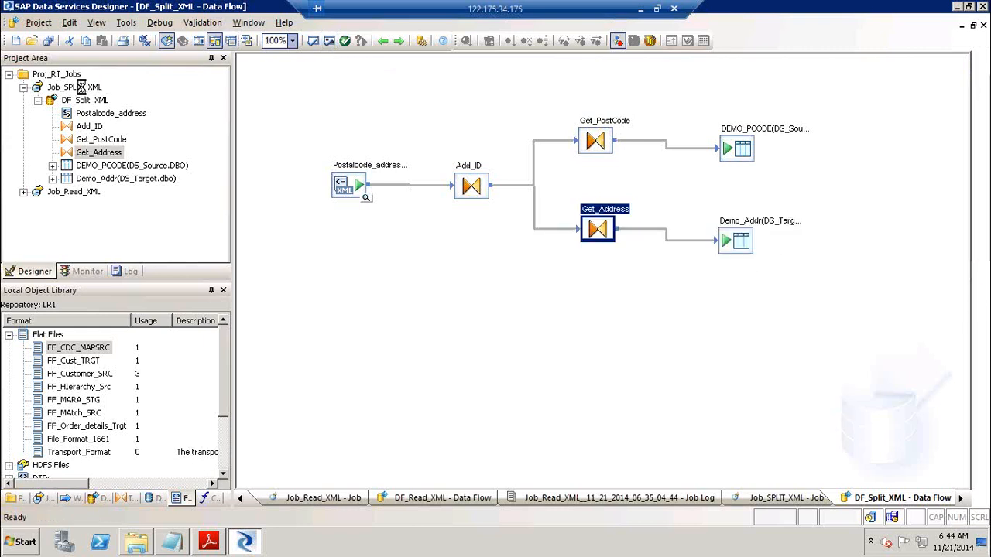
right_click(85, 90)
left_click(120, 99)
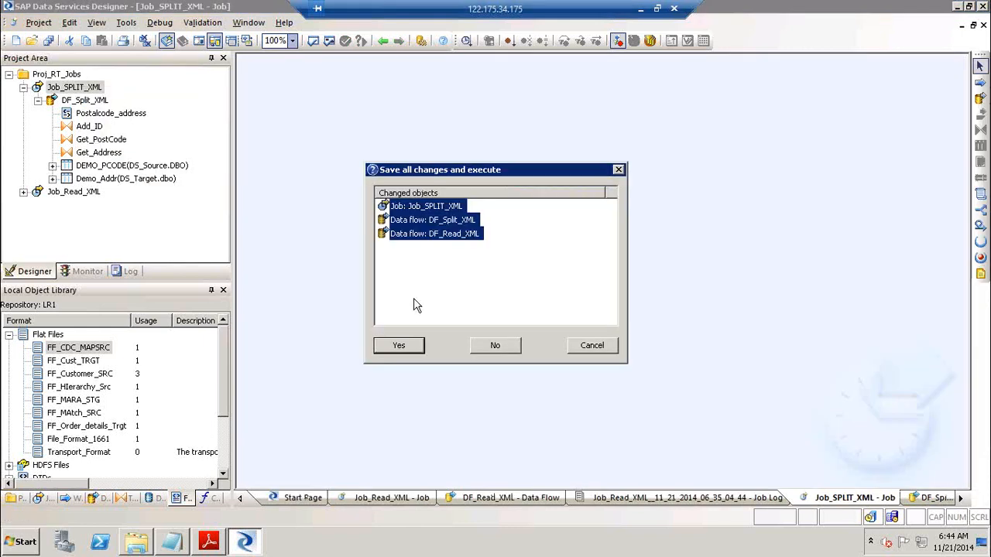
left_click(399, 346)
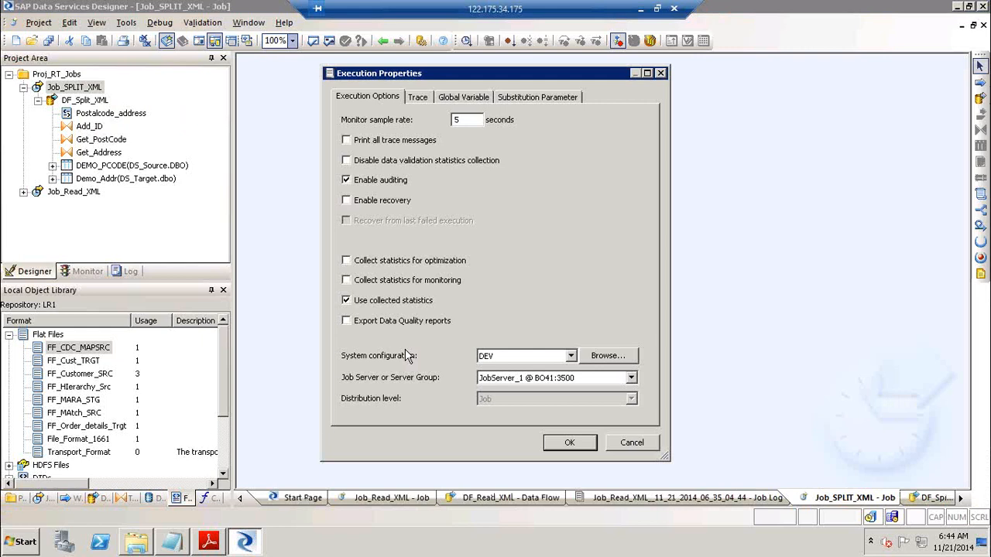
key("Return")
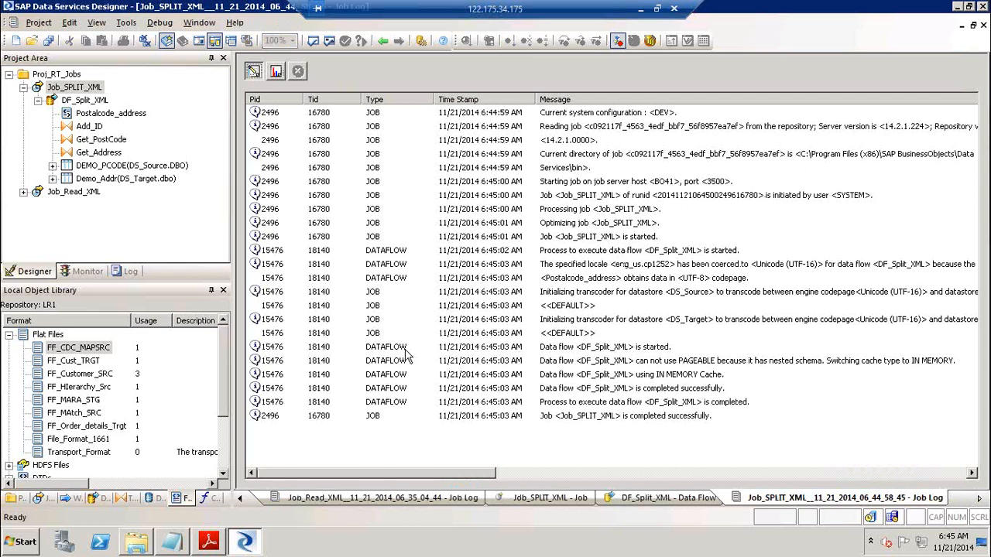
In DF_Split_XML, preview DEMO_PCODE's data showing postcodes DE150LQ and SA019TB
left_click(75, 101)
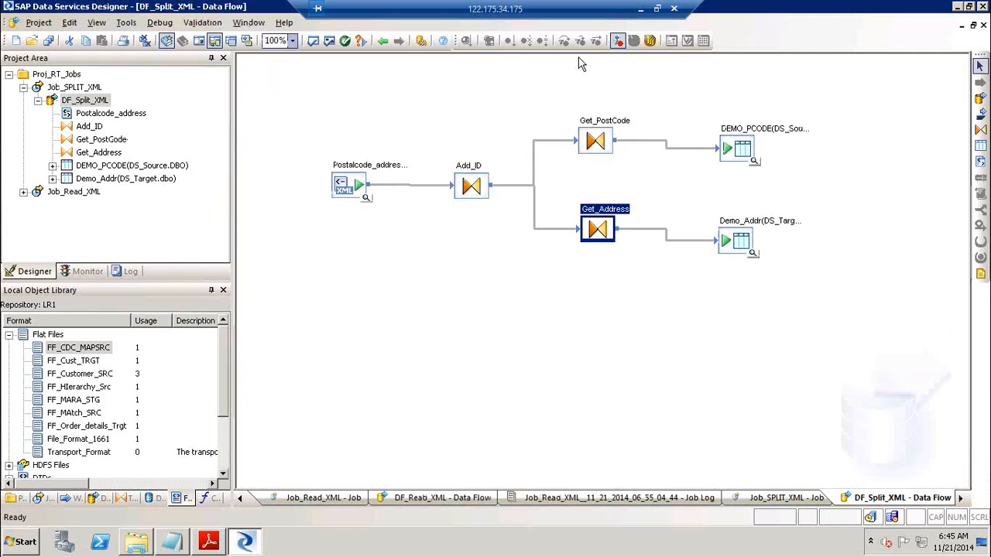
left_click(753, 162)
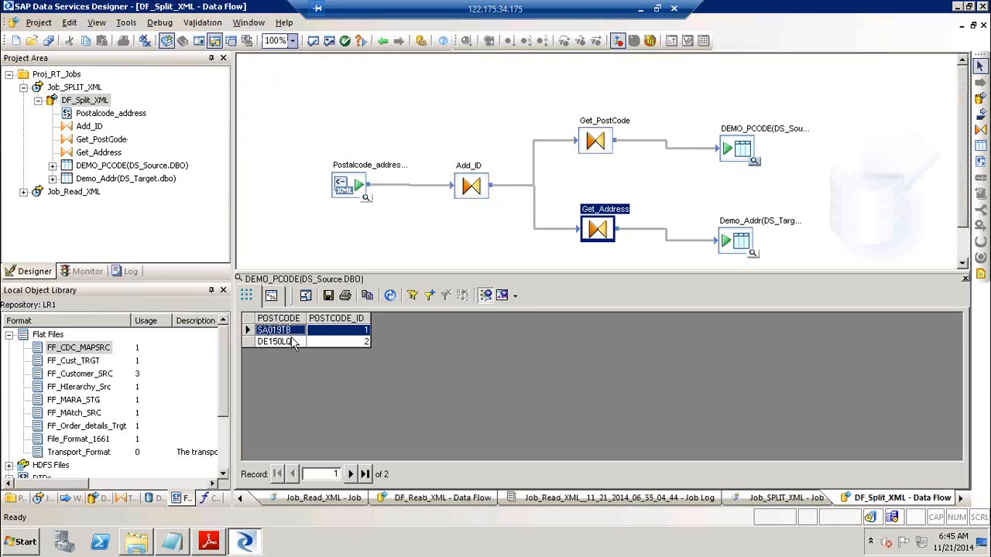
left_click(290, 343)
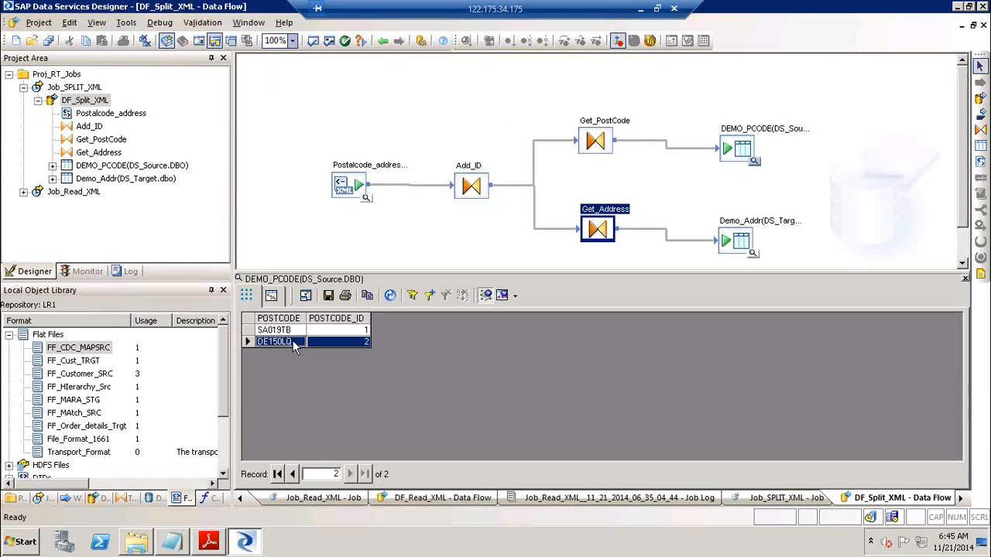
left_click(342, 333)
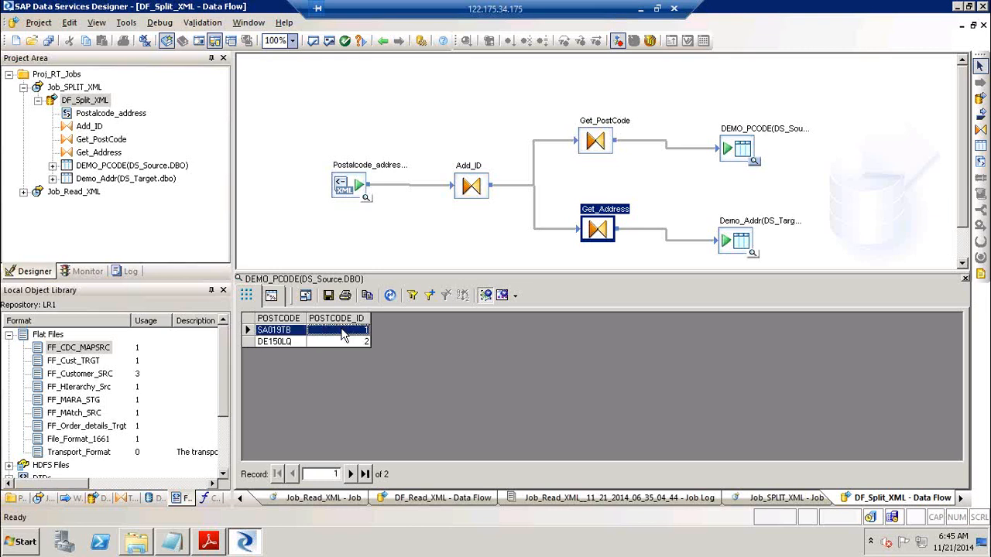
left_click(352, 345)
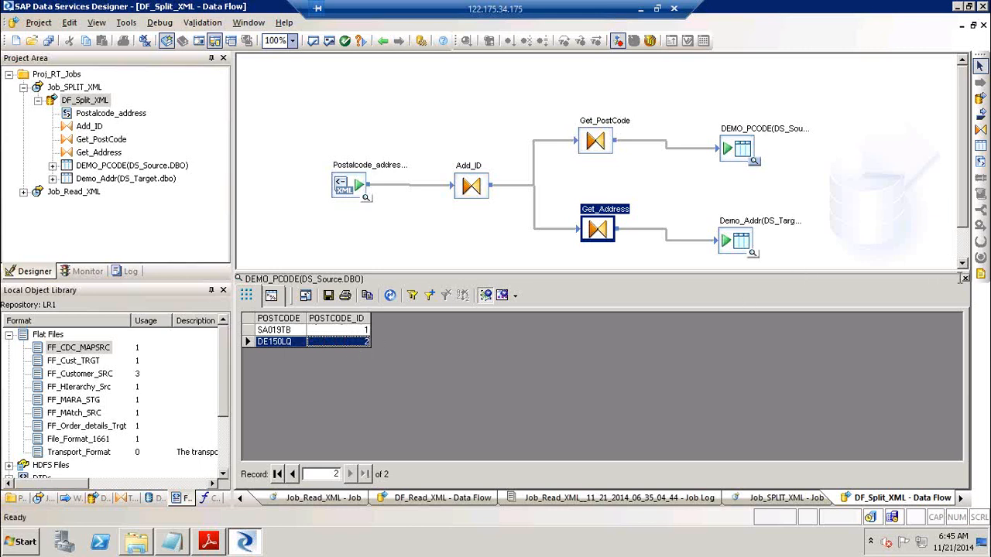
left_click(964, 280)
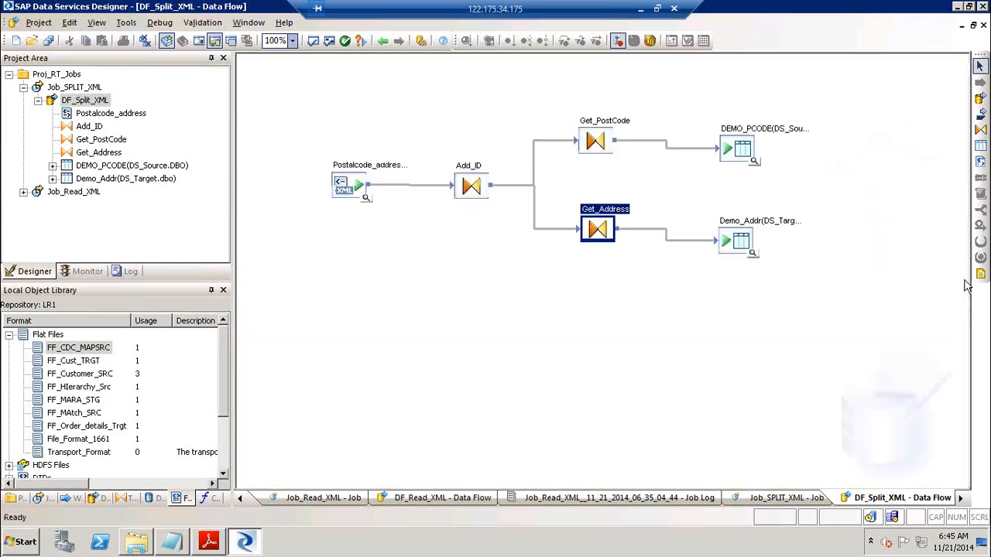
Preview Demo_Addr's five addresses with their Postcode_ID values, then open the Add_ID query
left_click(754, 254)
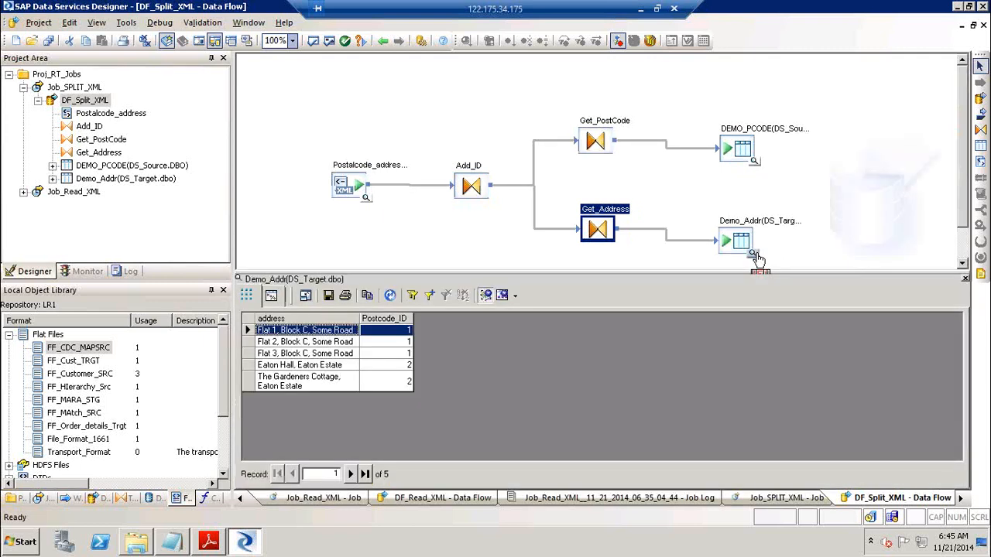
left_click(328, 354, "shift")
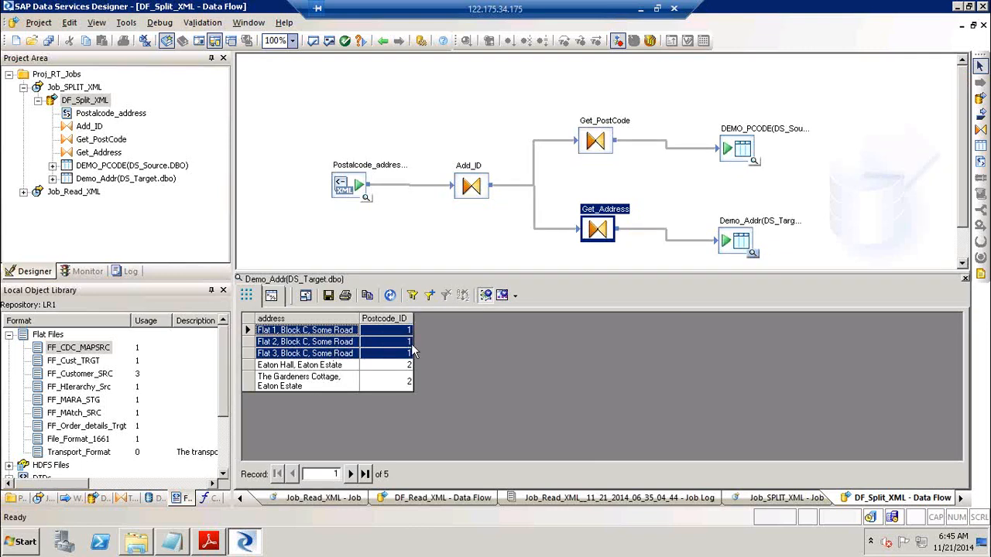
left_click(306, 369)
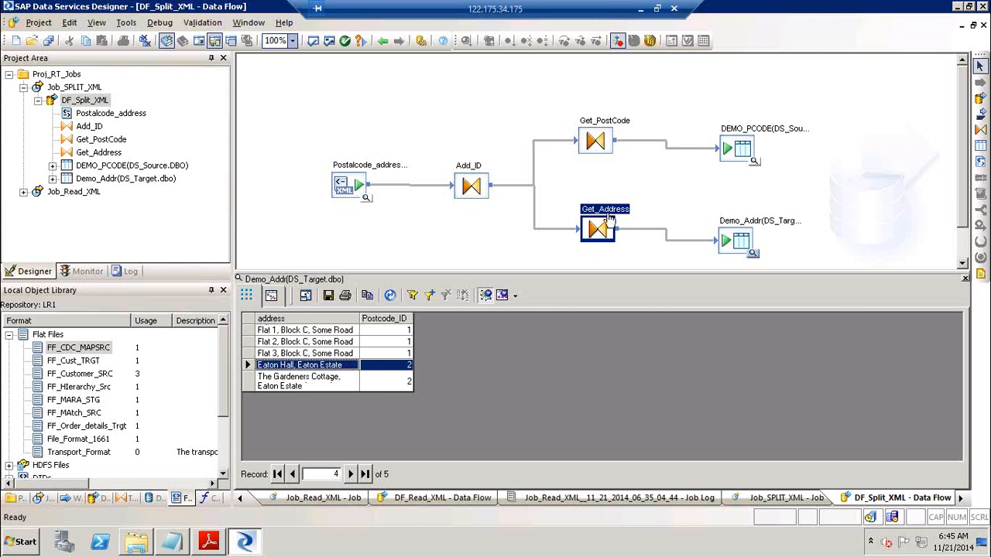
double_click(468, 175)
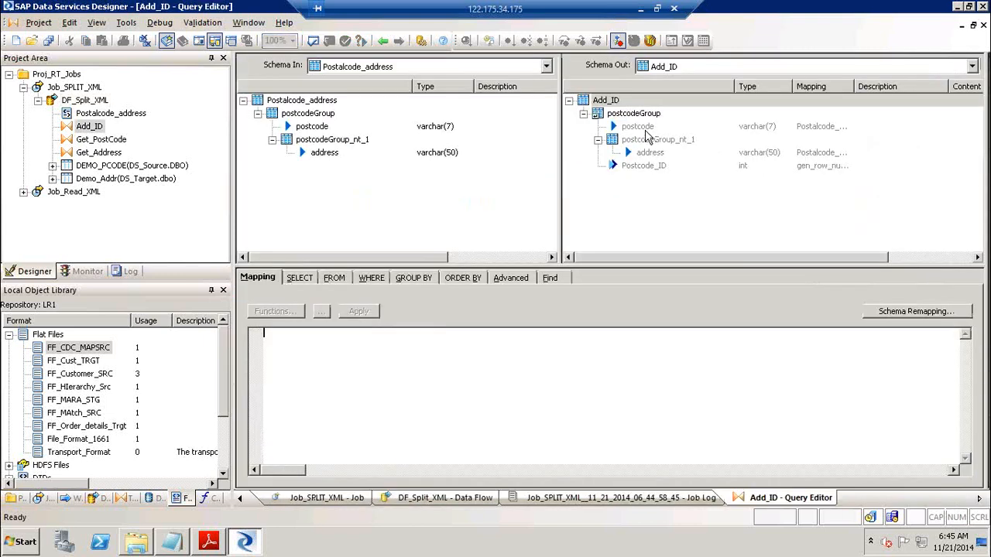
Inspect Add_ID's output columns postcode, address and Postcode_ID
left_click(646, 126)
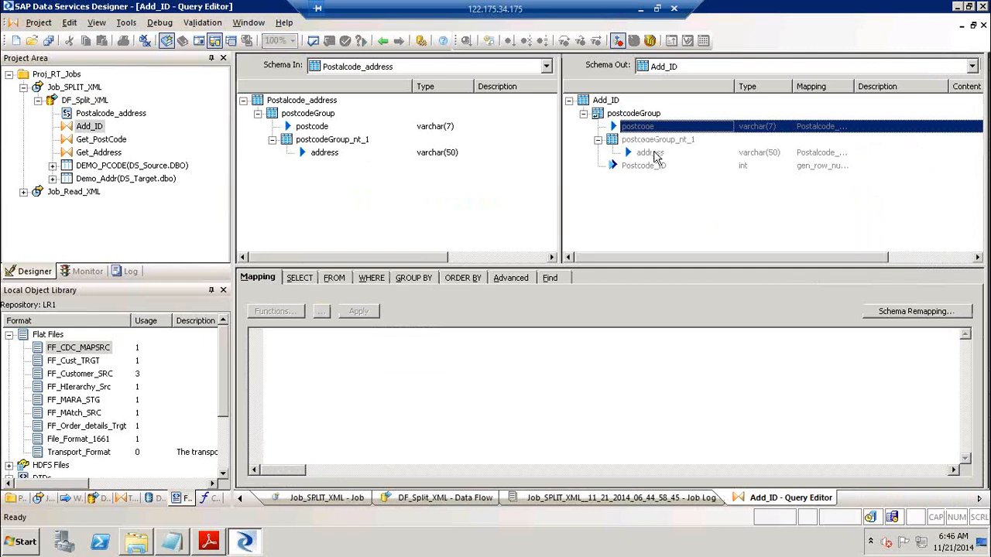
left_click(655, 154)
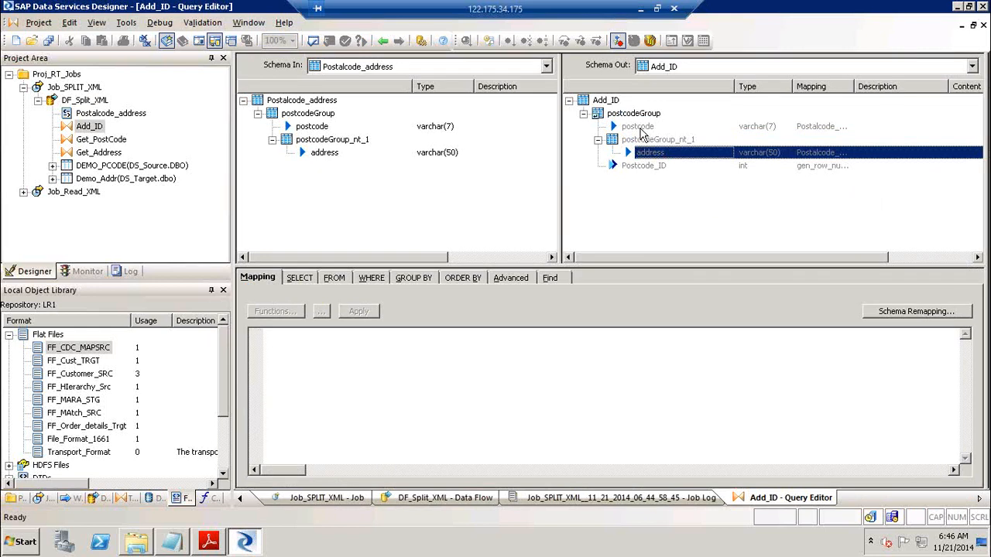
left_click(641, 129)
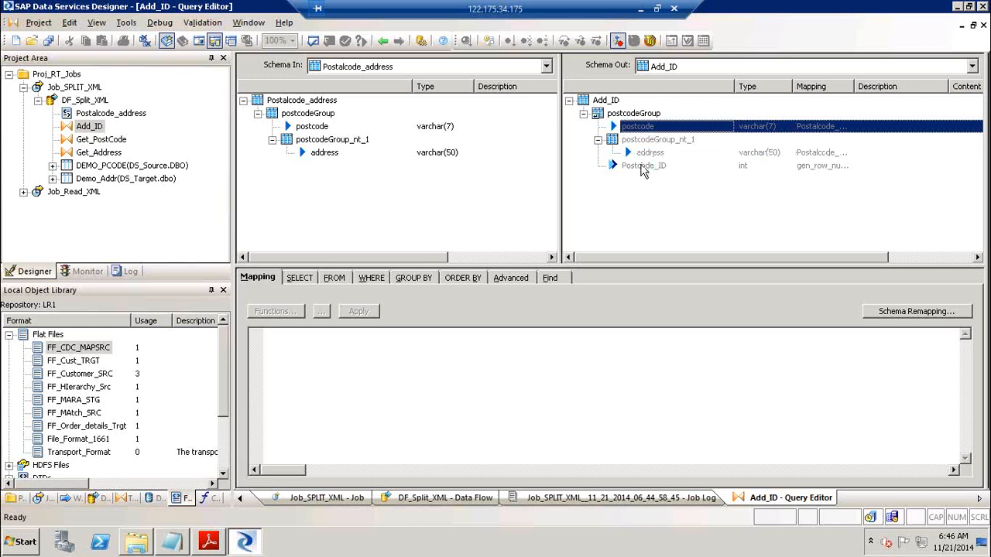
left_click(637, 168)
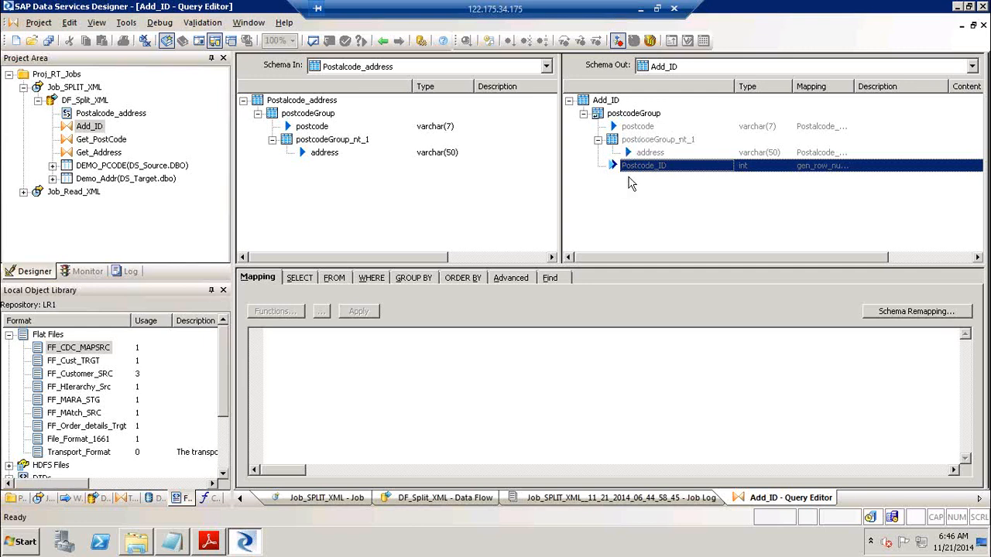
Leave the query editor, close the Demo_Addr preview and go back to the Job_SPLIT_XML canvas
left_click(384, 41)
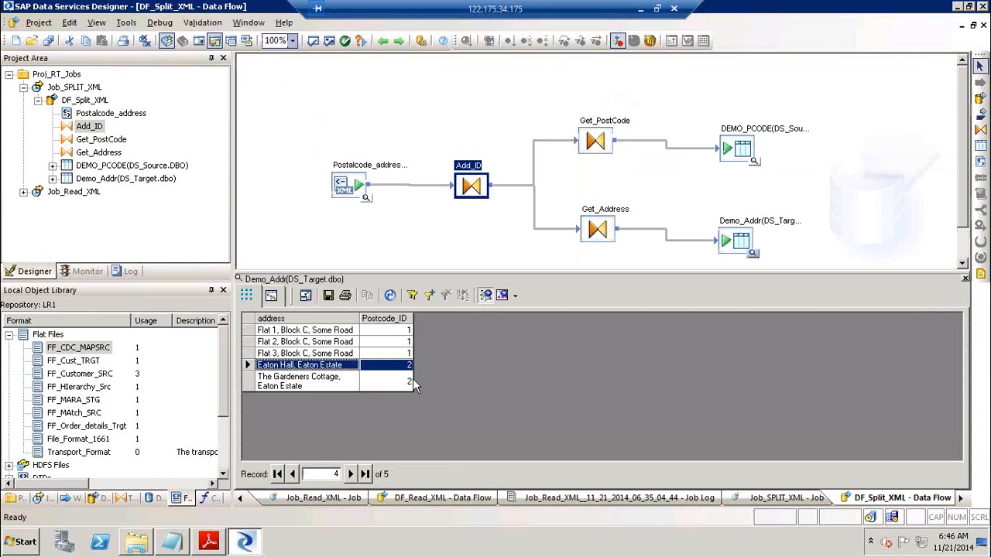
left_click(966, 279)
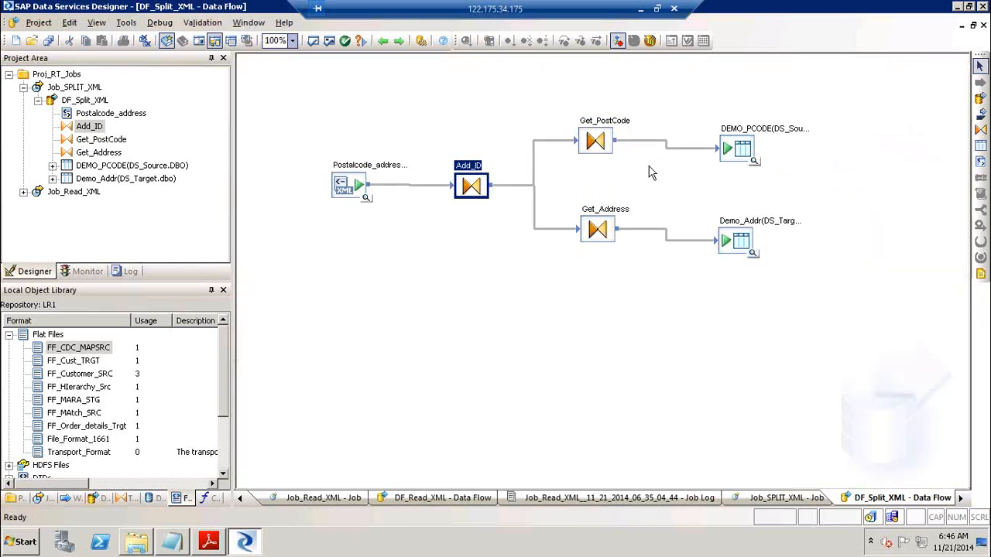
left_click(383, 42)
left_click(383, 42)
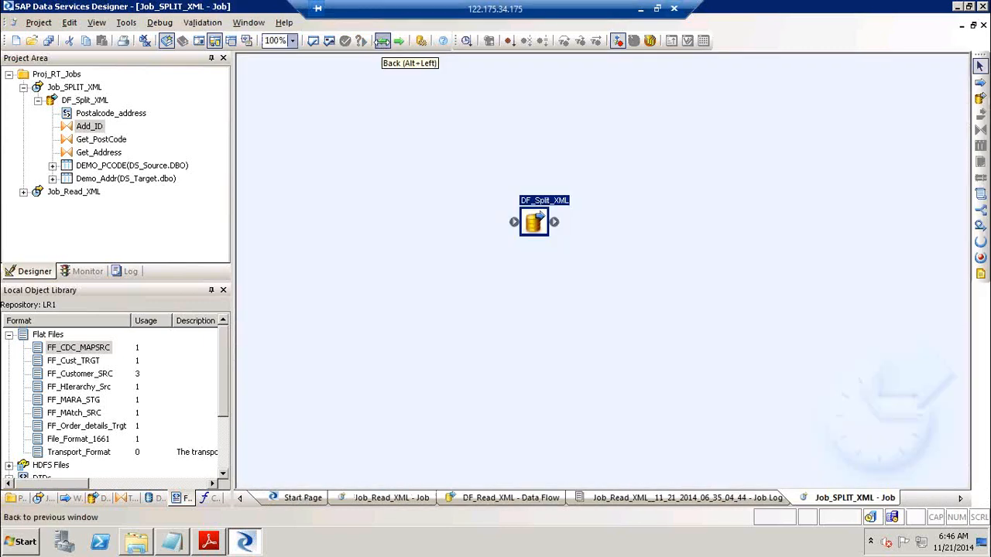
left_click(641, 11)
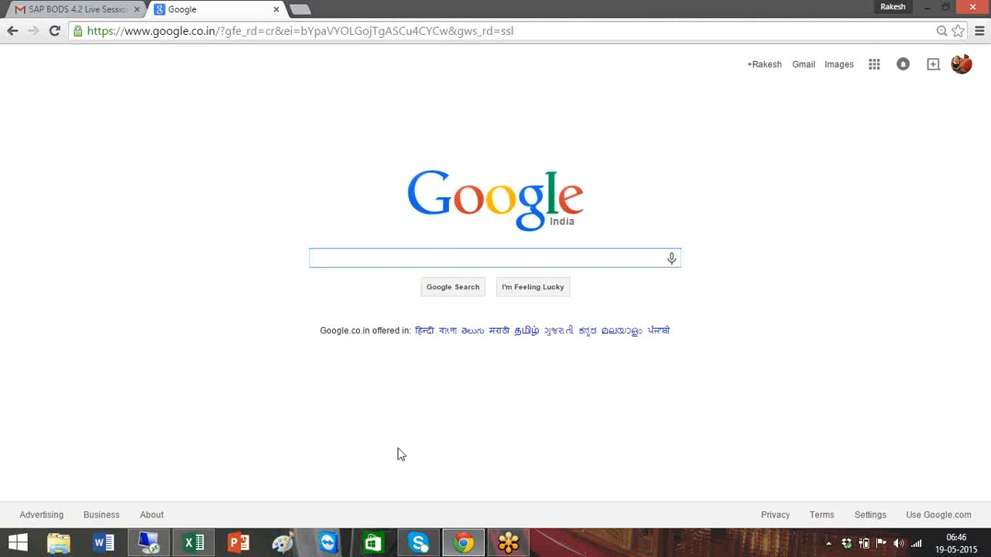
left_click(149, 543)
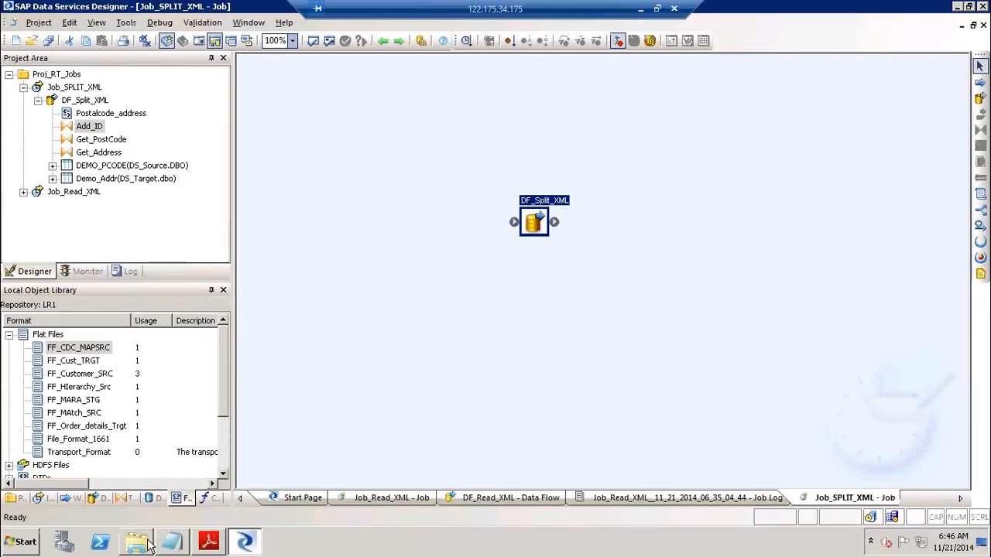
Scroll the XML tutorial PDF down to step 5's nest_data data flow diagram on page 23
left_click(208, 542)
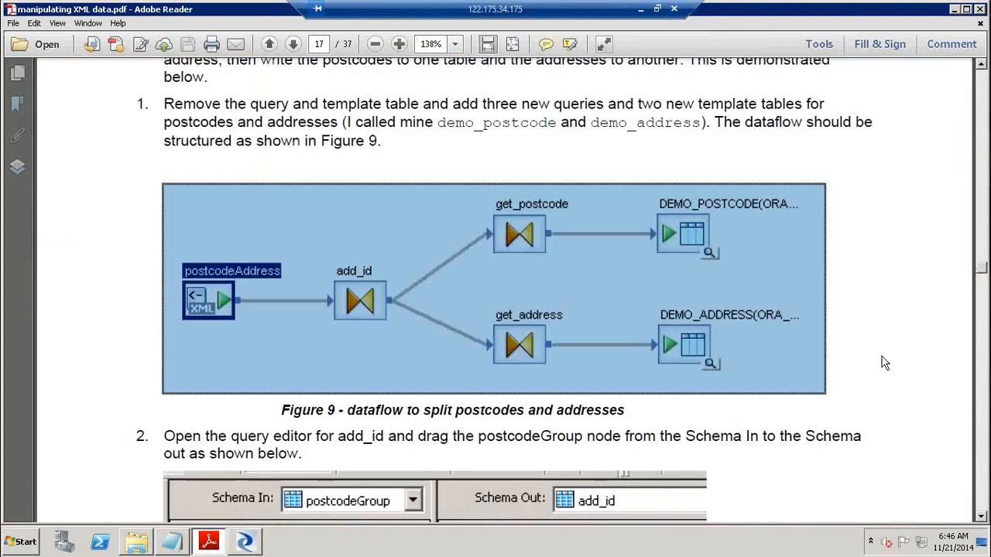
left_click(985, 390)
left_click(985, 389)
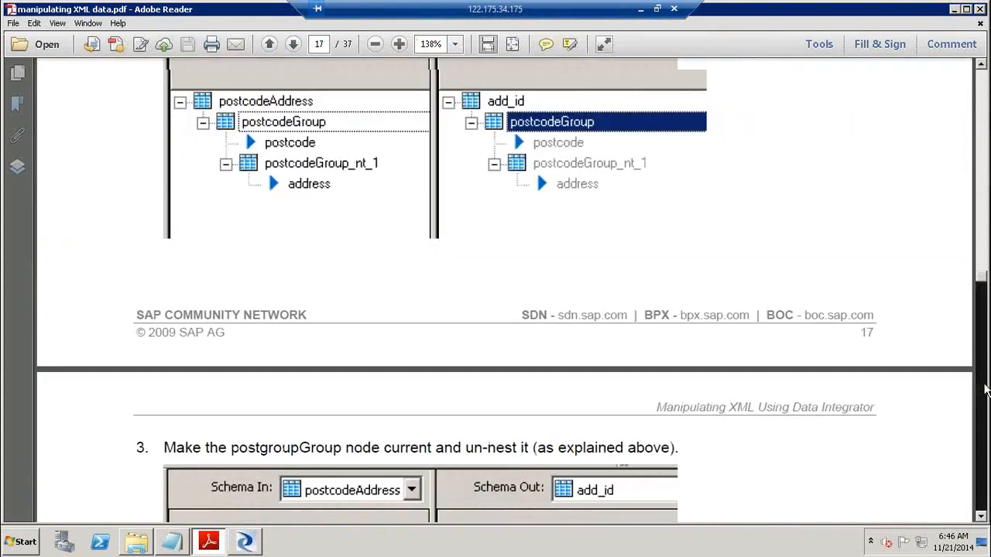
left_click(985, 389)
left_click(985, 389)
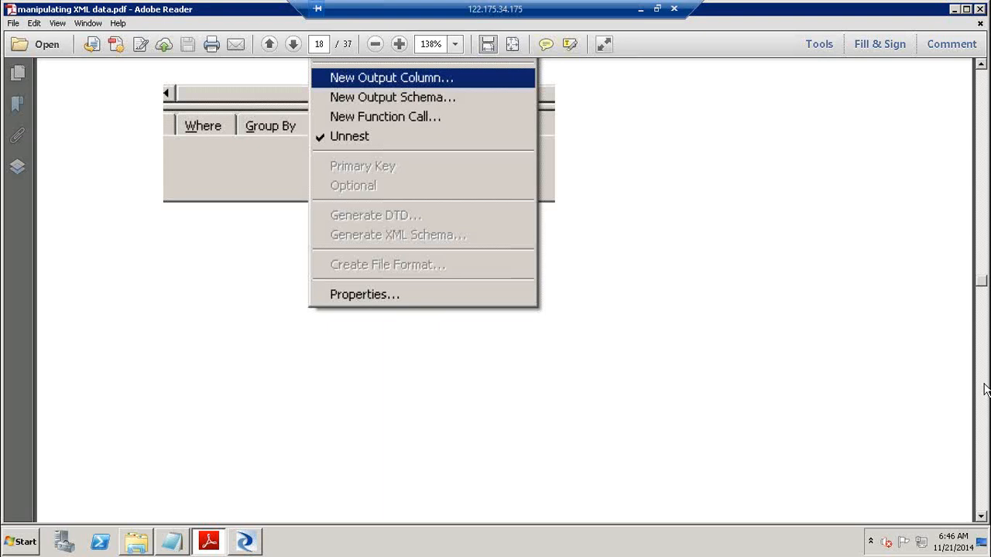
left_click(985, 390)
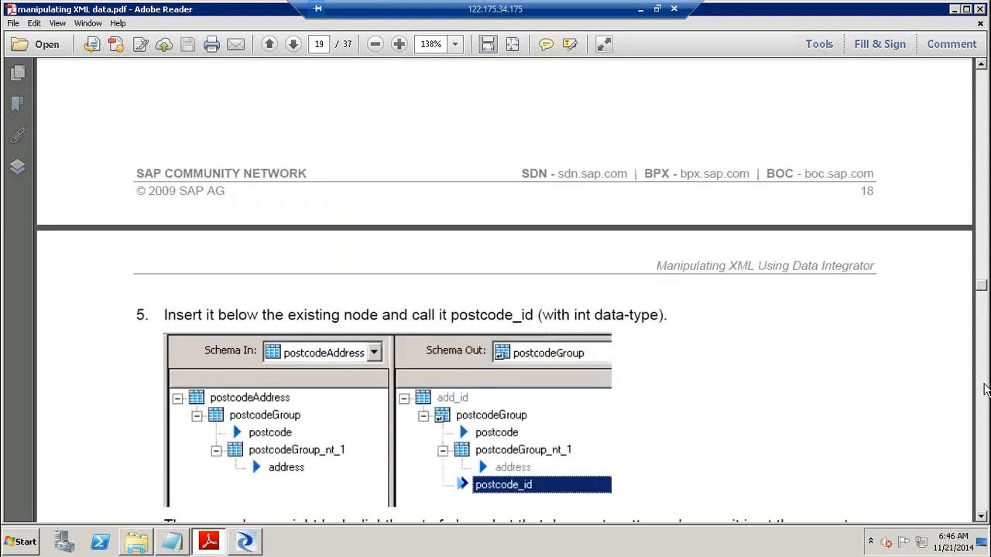
left_click(986, 389)
left_click(986, 390)
left_click(986, 389)
left_click(985, 390)
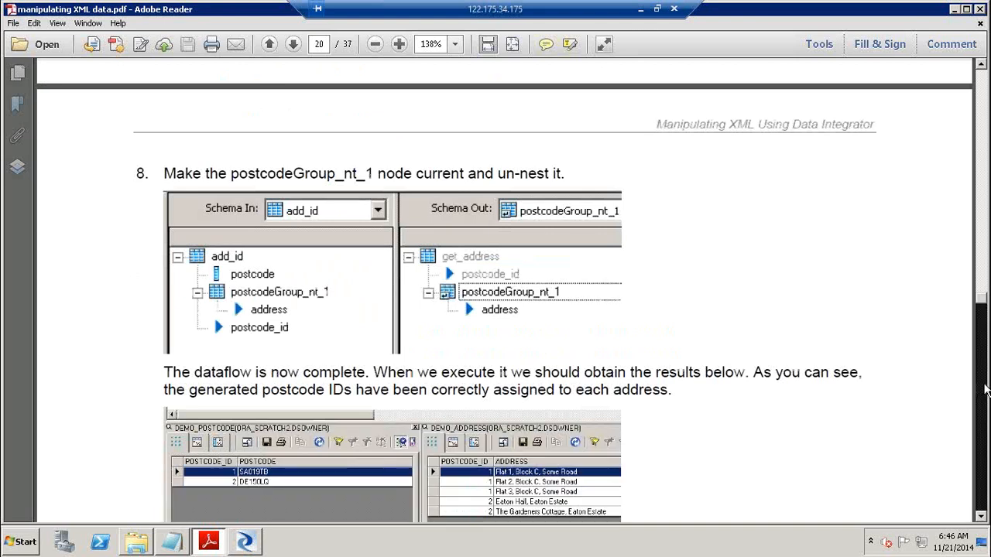
left_click(985, 389)
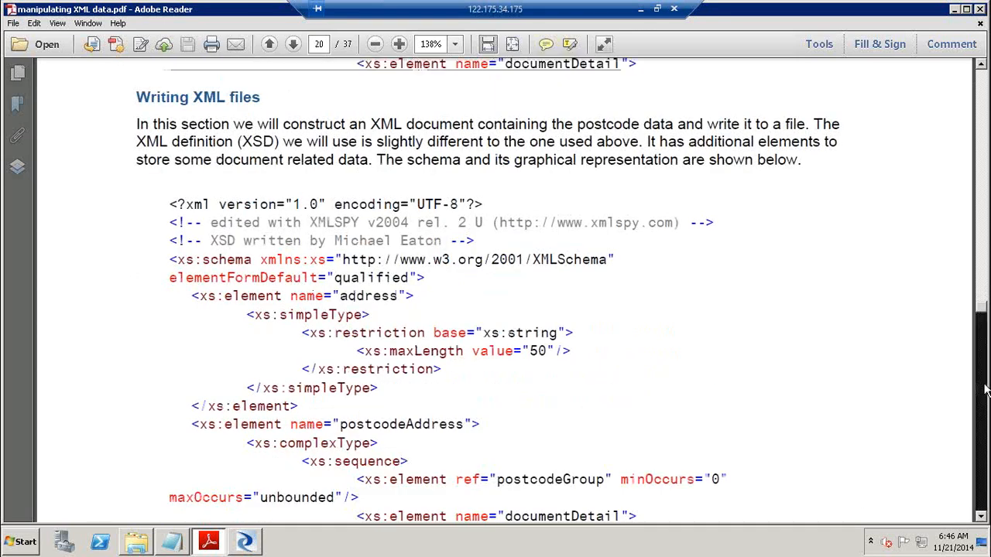
left_click(986, 389)
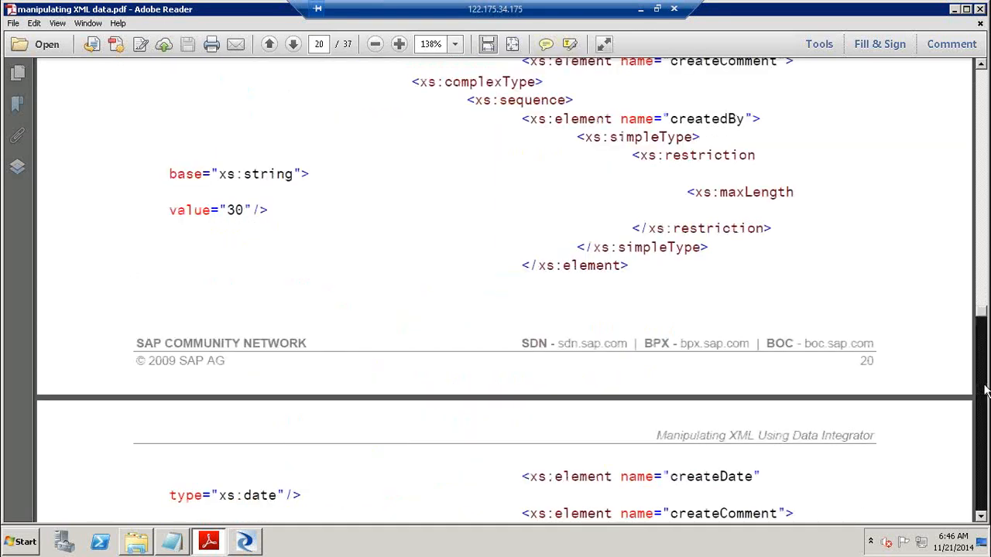
left_click(985, 389)
left_click(985, 389)
left_click(985, 390)
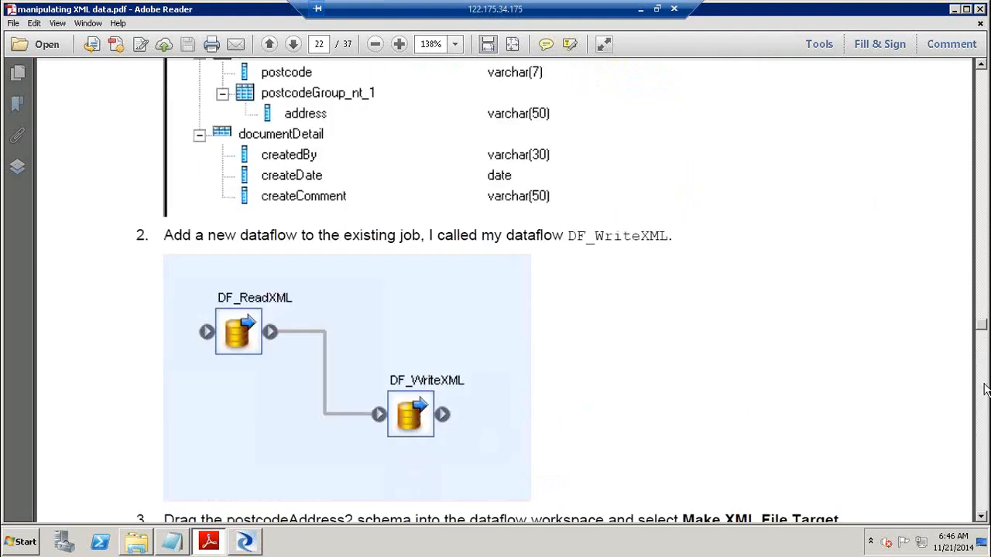
left_click(986, 389)
left_click(985, 390)
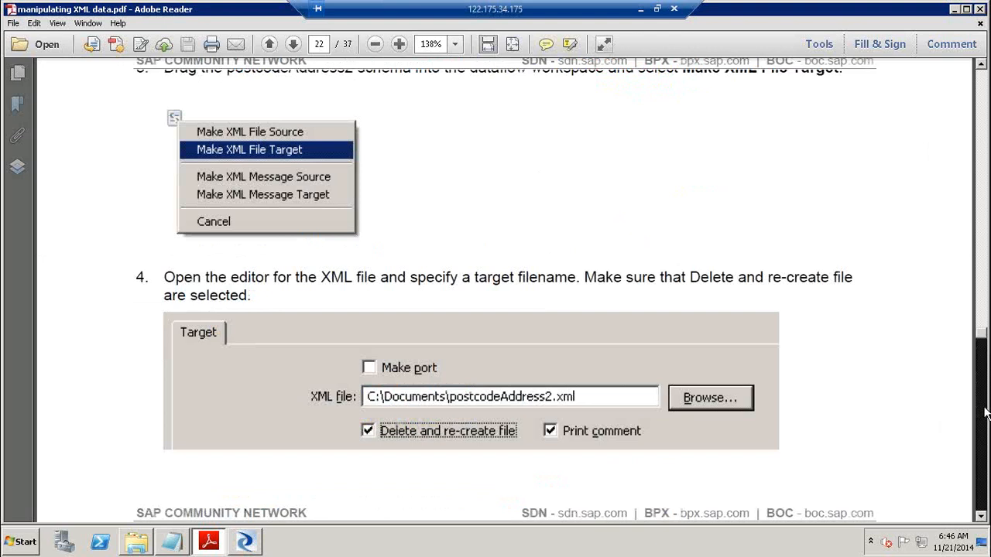
left_click(985, 413)
left_click(986, 412)
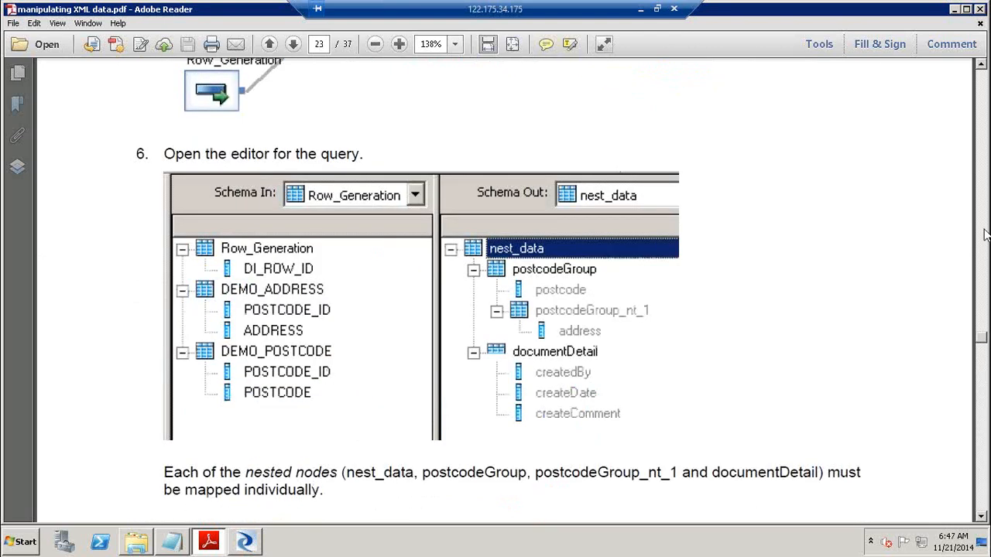
left_click(985, 93)
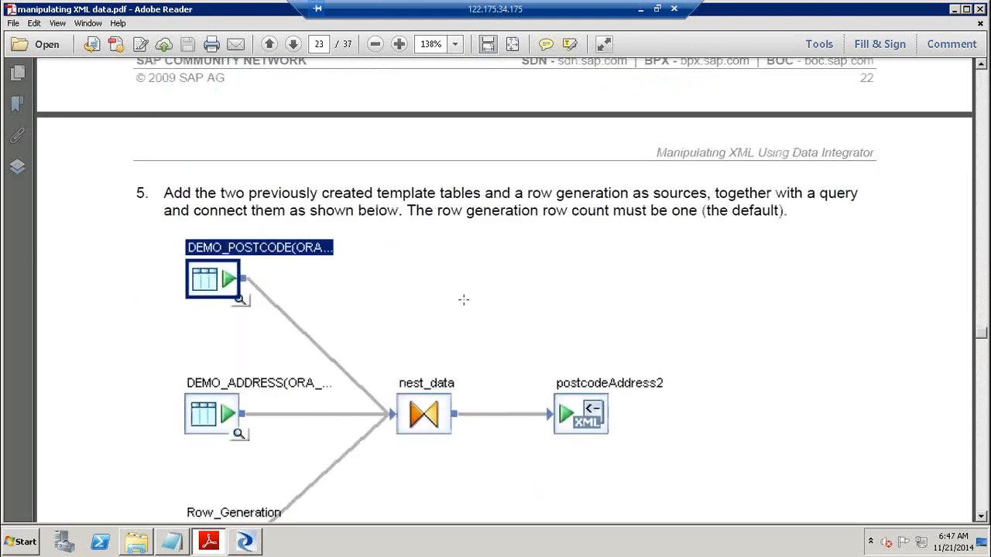
left_click(520, 292)
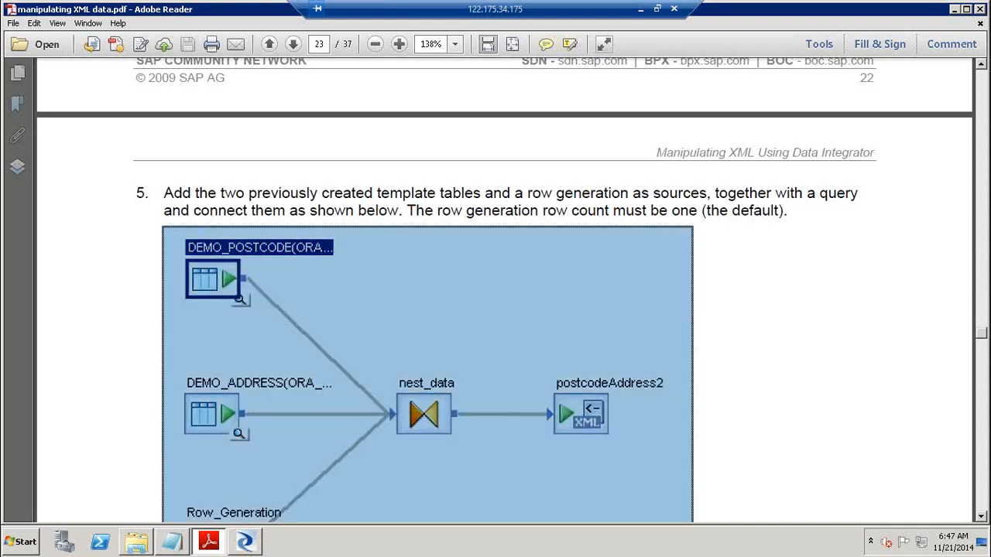
Scroll a little further in the guide, then return to Data Services Designer
left_click(982, 517)
left_click(982, 518)
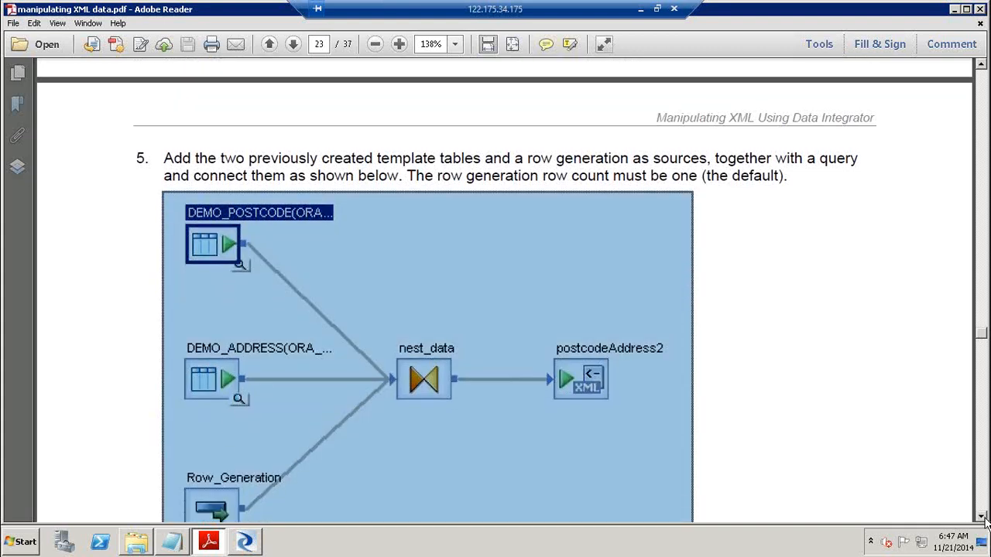
left_click(984, 519)
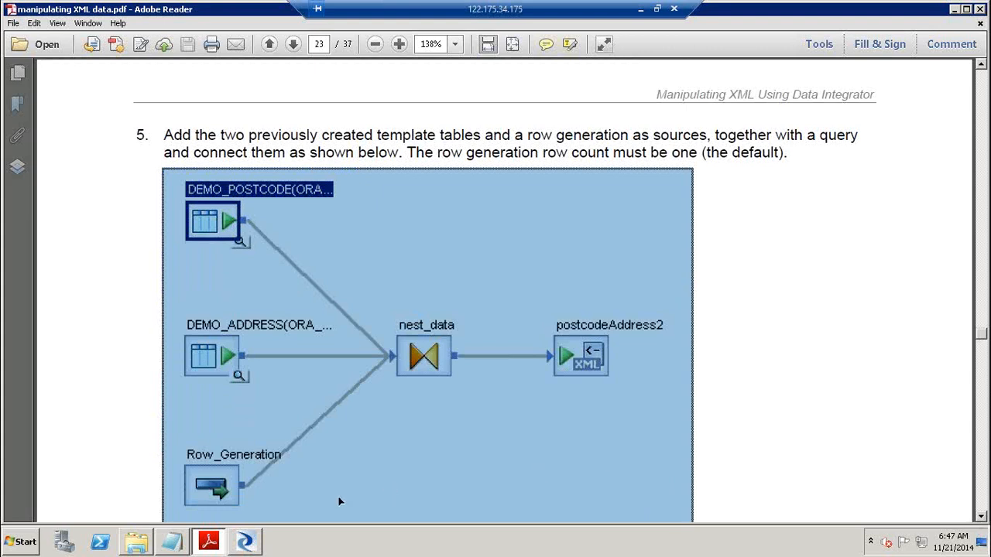
left_click(245, 542)
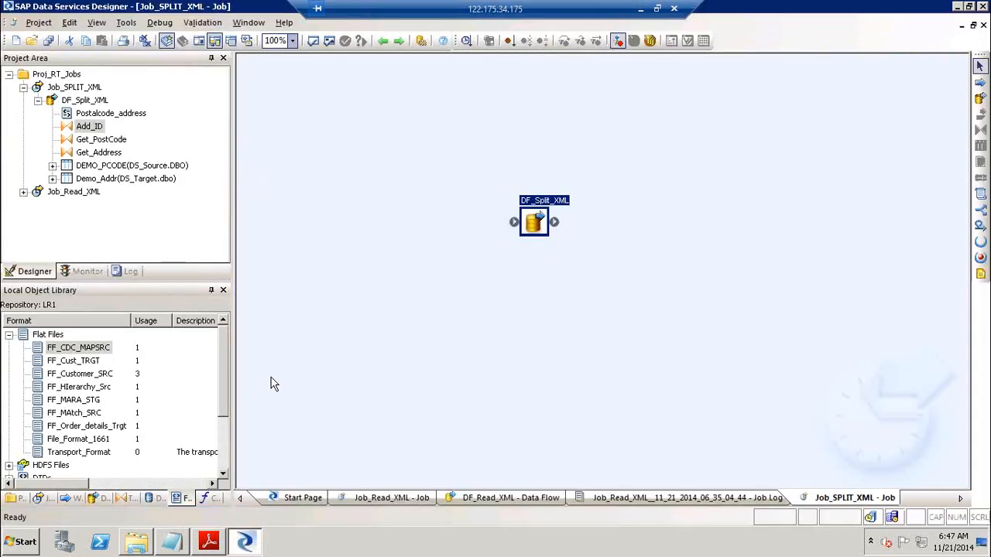
Import postcodeAddress2.xsd as XML schema format 'postcodeAddress2' with root element postcodeAddress
left_click(24, 87)
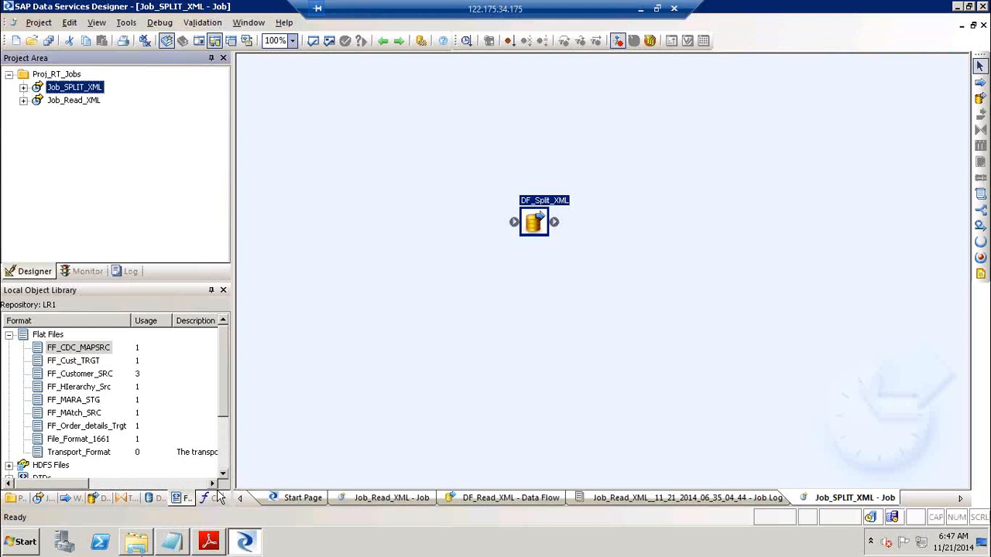
left_click(9, 335)
right_click(57, 374)
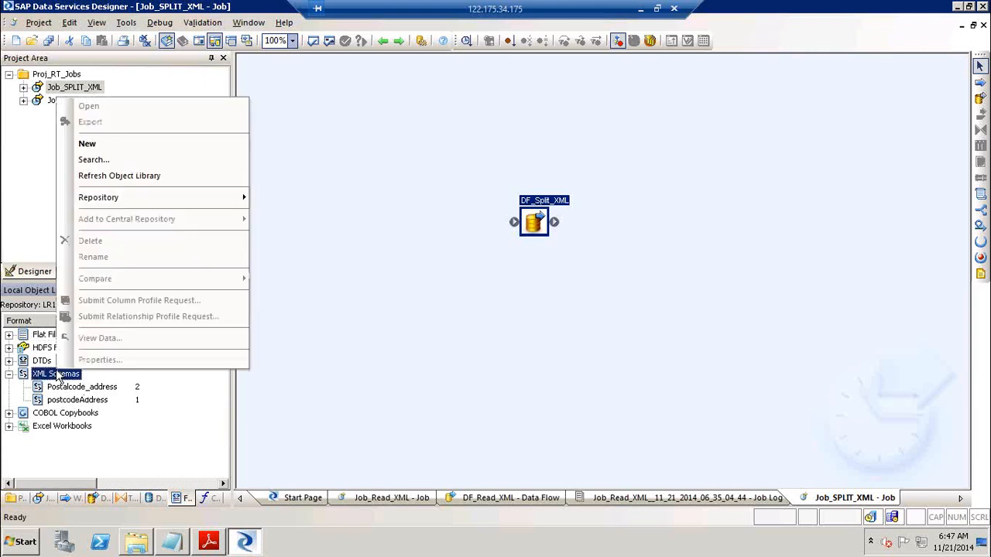
left_click(132, 146)
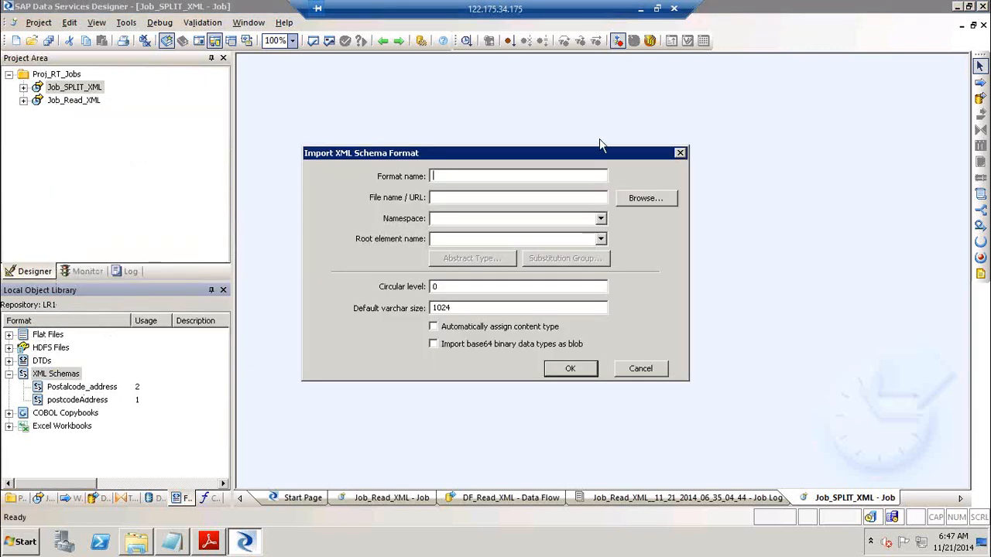
left_click(654, 201)
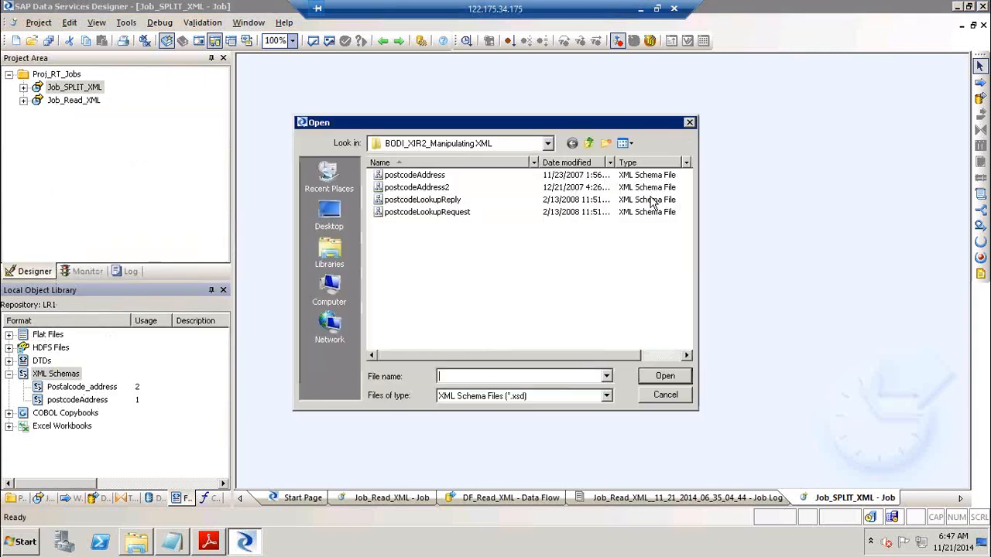
left_click(433, 187)
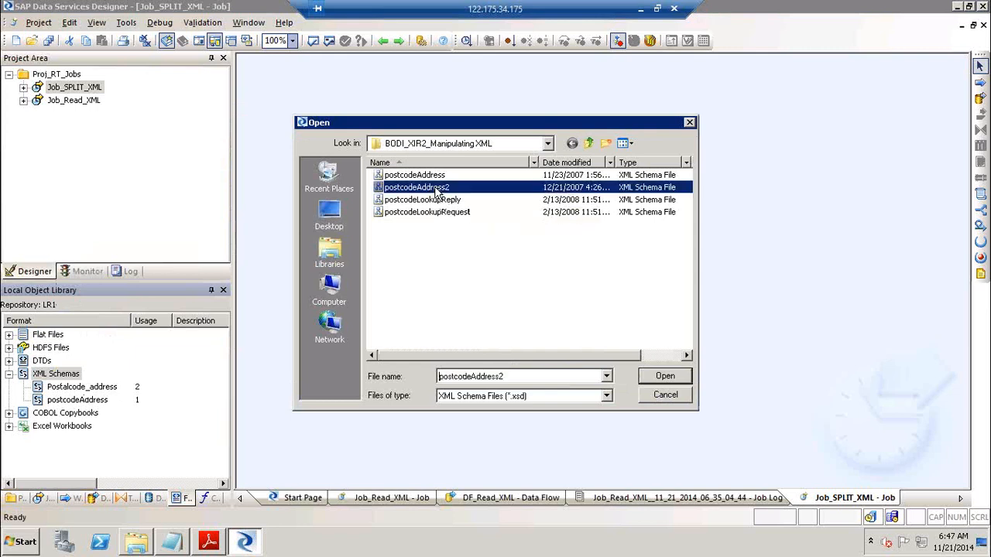
left_click(669, 379)
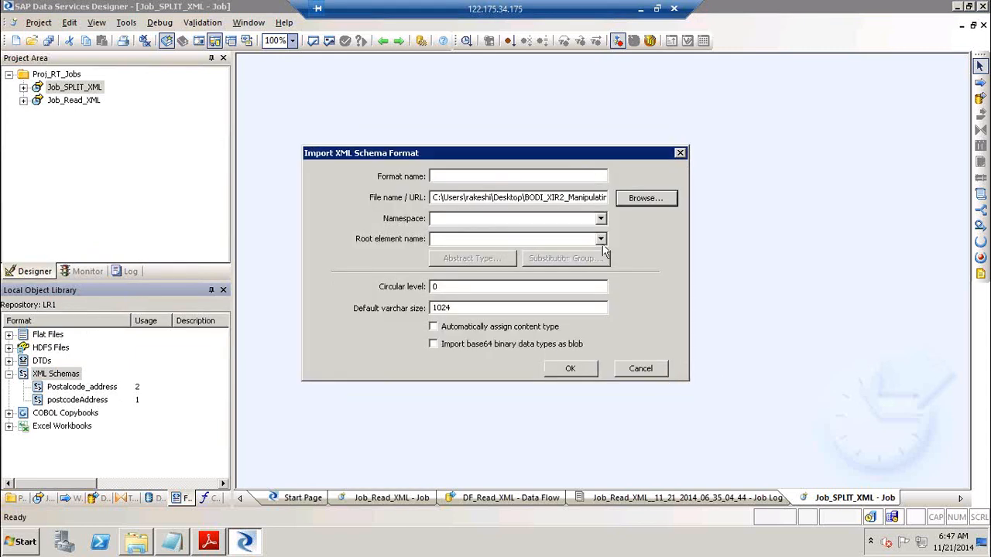
left_click(600, 240)
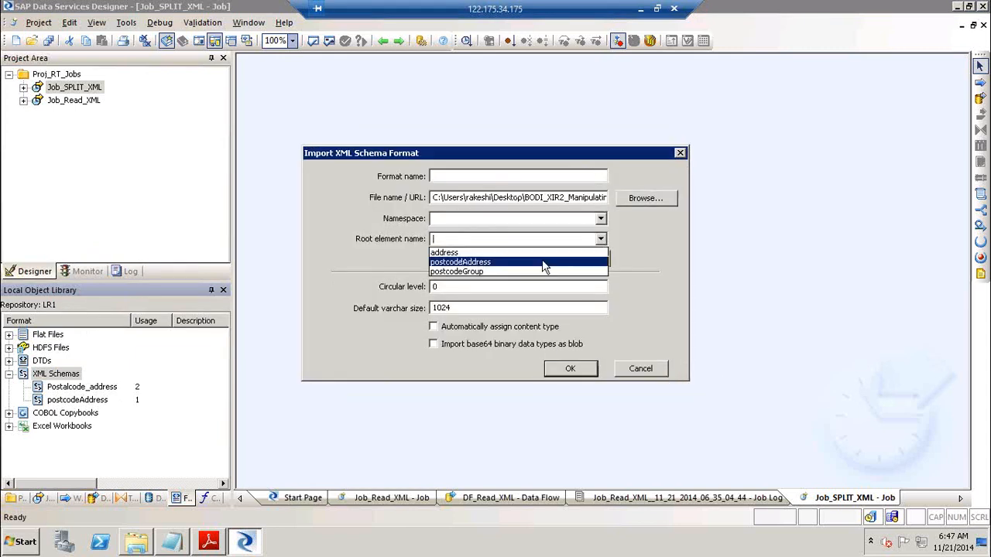
left_click(544, 262)
key("ctrl+c")
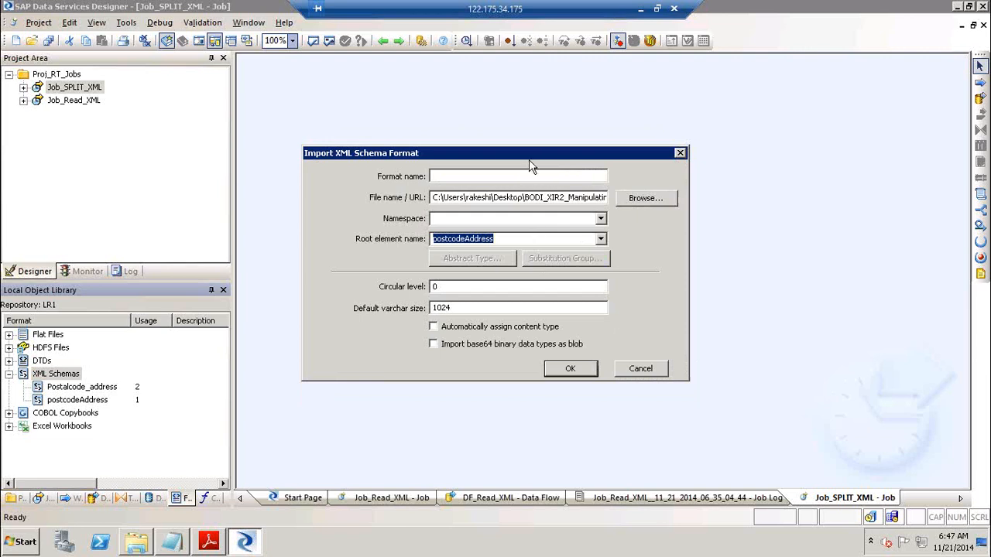
left_click(498, 175)
key("ctrl+v")
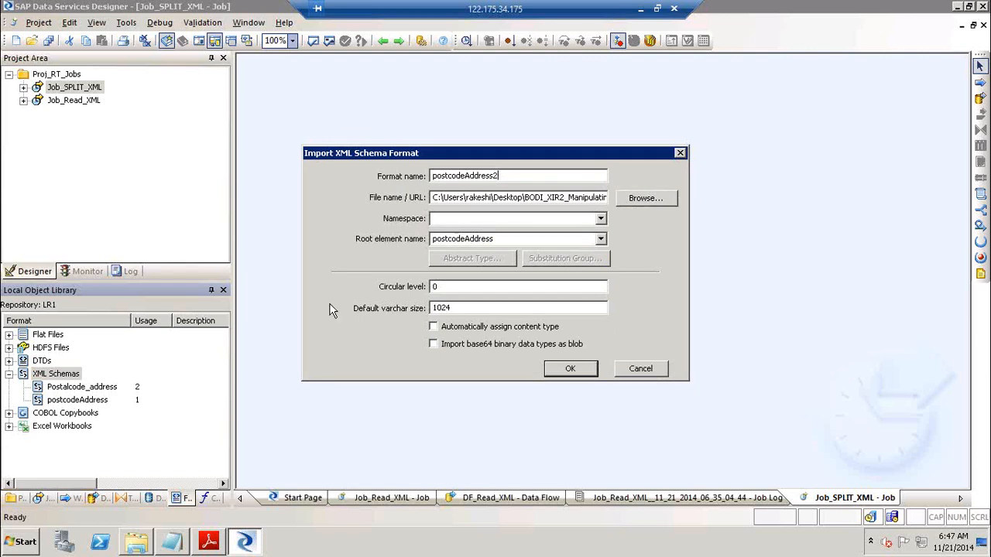
left_click(570, 368)
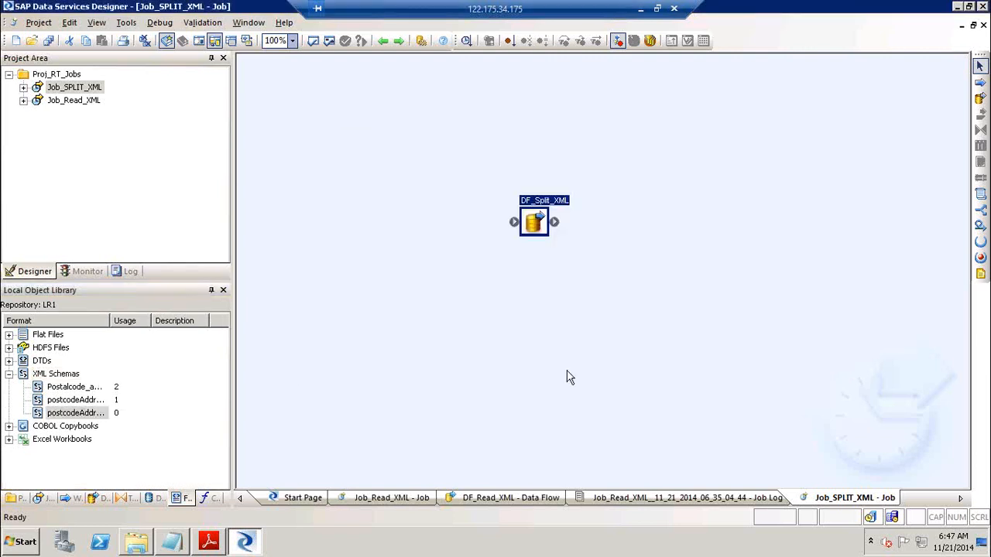
Add a new batch job named Job_Write_XML to the Proj_RT_Jobs project
right_click(68, 75)
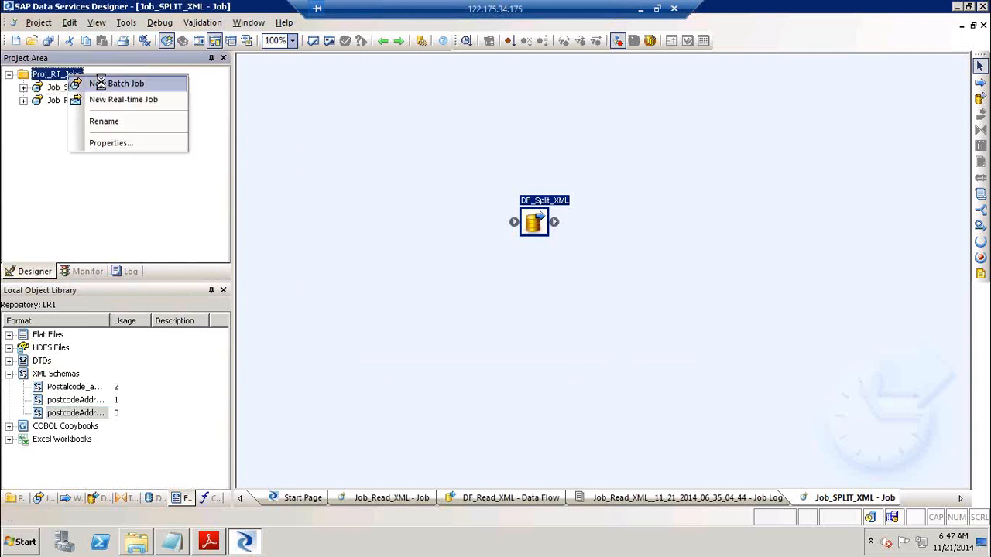
left_click(100, 83)
type("Jo")
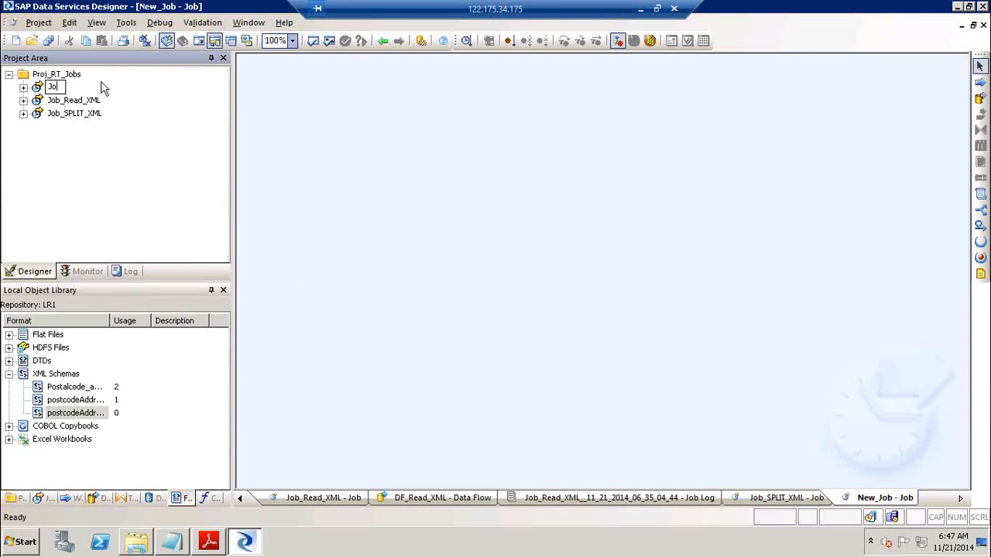
type("b_Write_XML")
key("Return")
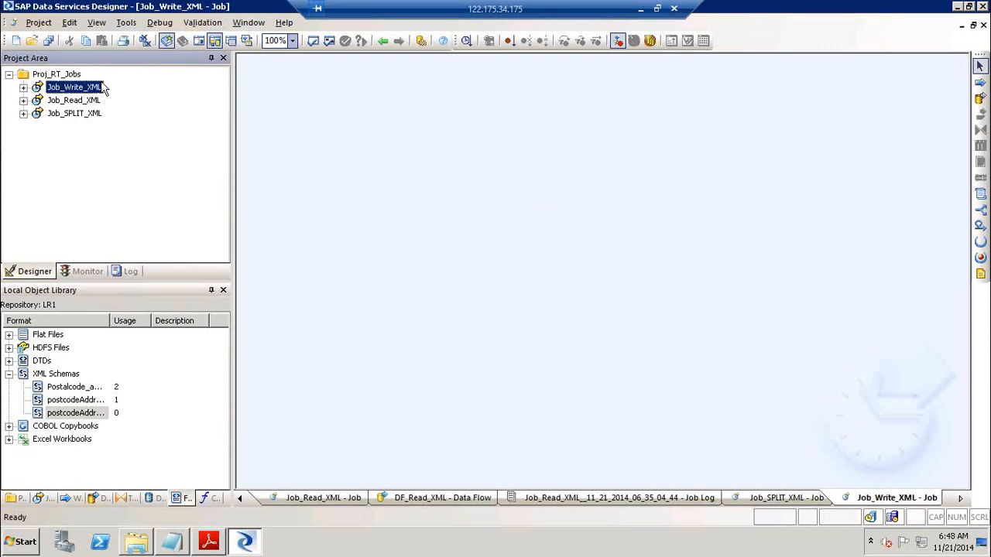
Add a data flow named DF_Write_XML to the job and open it
left_click(109, 412)
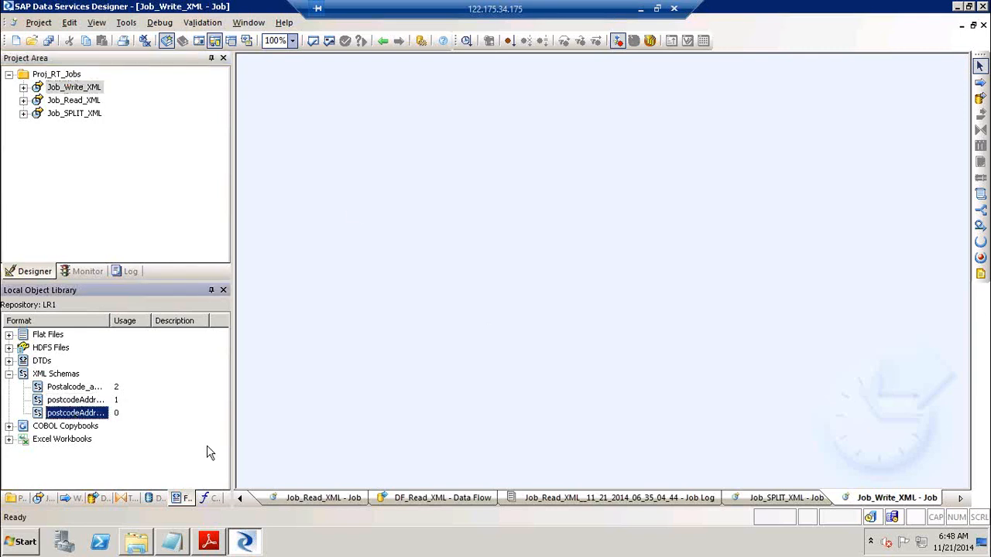
left_click(979, 99)
left_click(399, 221)
type("D")
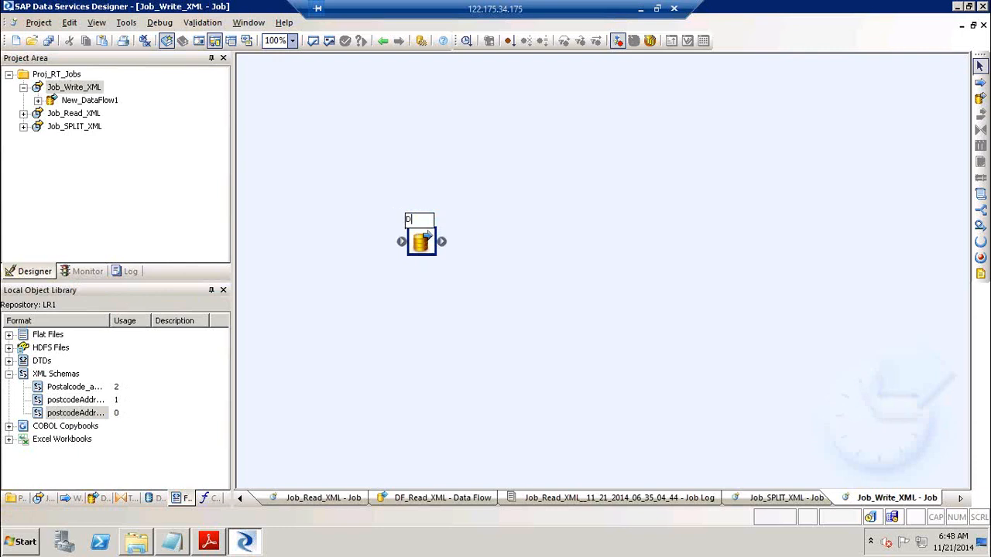
type("F_Write_XML")
key("Return")
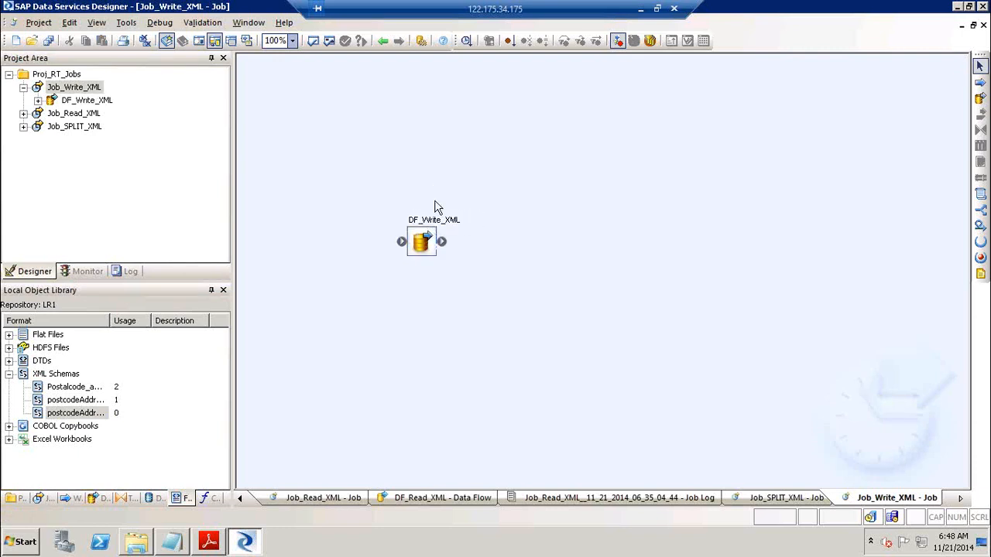
double_click(430, 239)
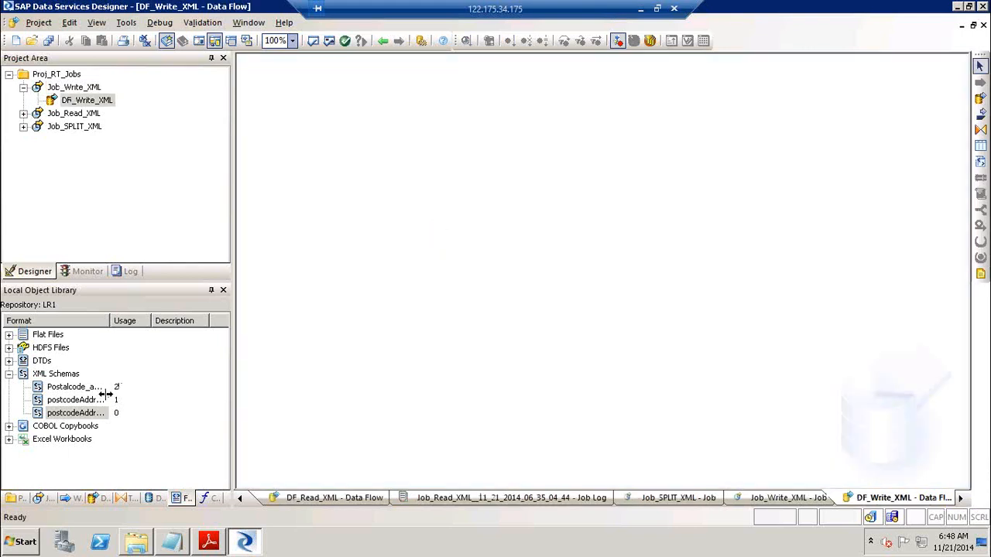
Place the postcodeAddress2 schema in DF_Write_XML as an XML file target
left_click(70, 413)
left_click_drag(78, 413, 692, 214)
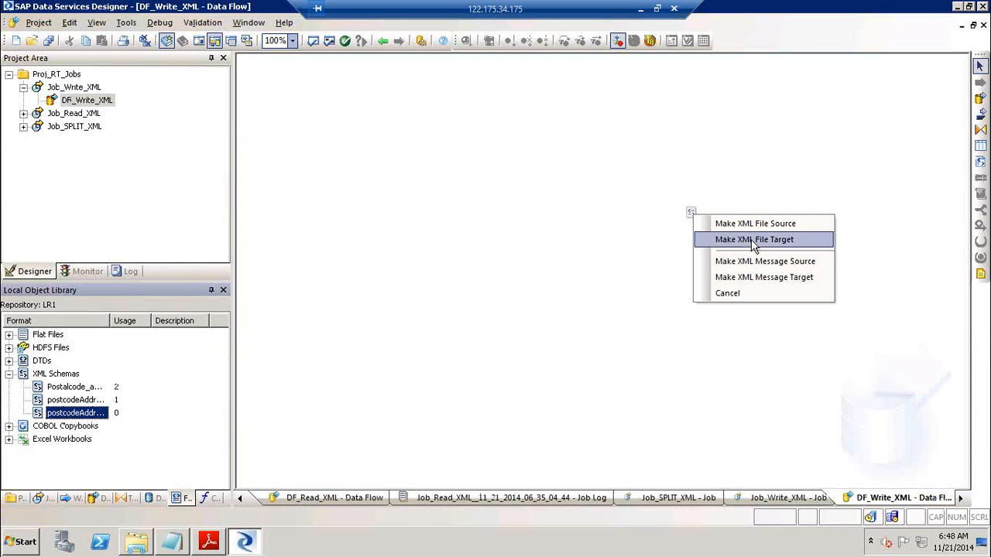
left_click(753, 241)
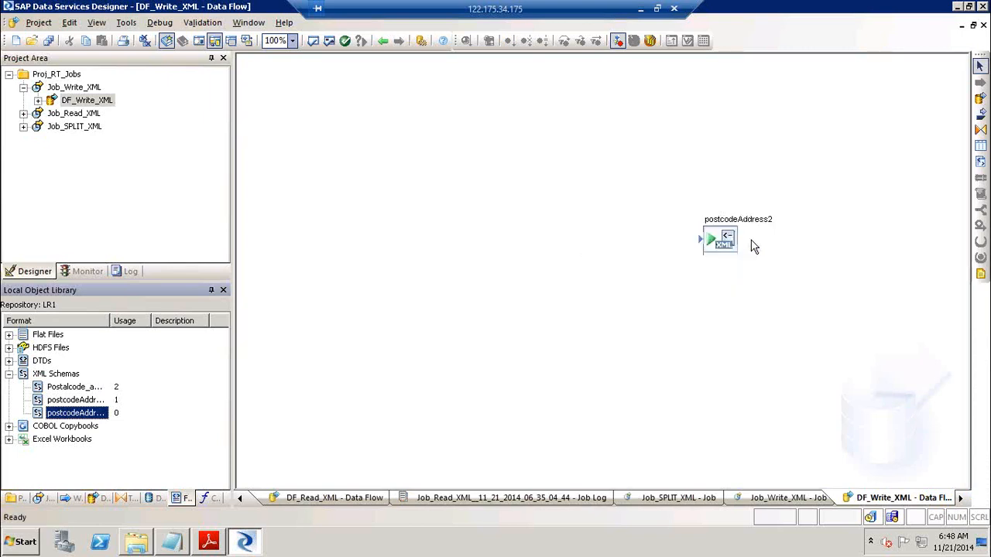
In the postcodeAddress2 target settings, name the output file Write_XML1 on the Desktop
double_click(739, 226)
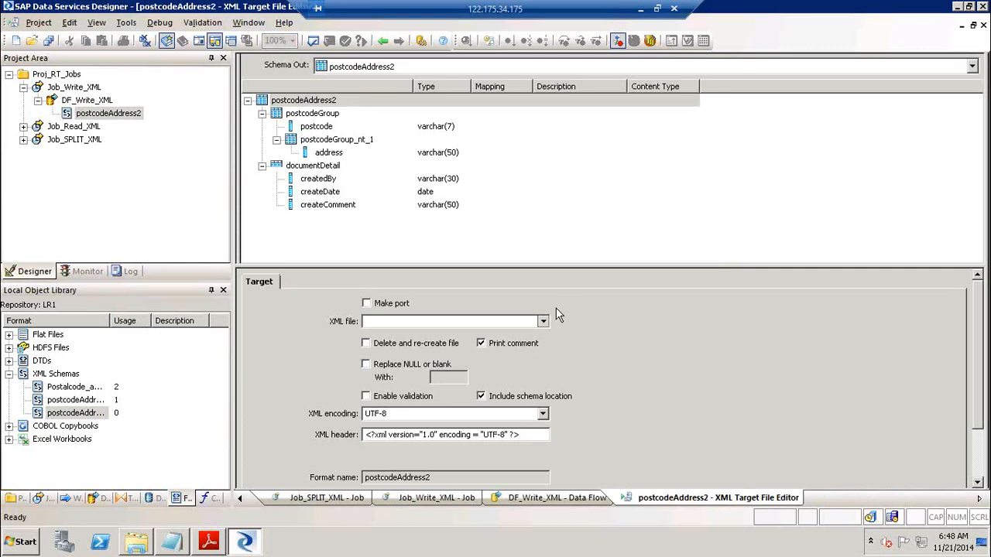
left_click(545, 320)
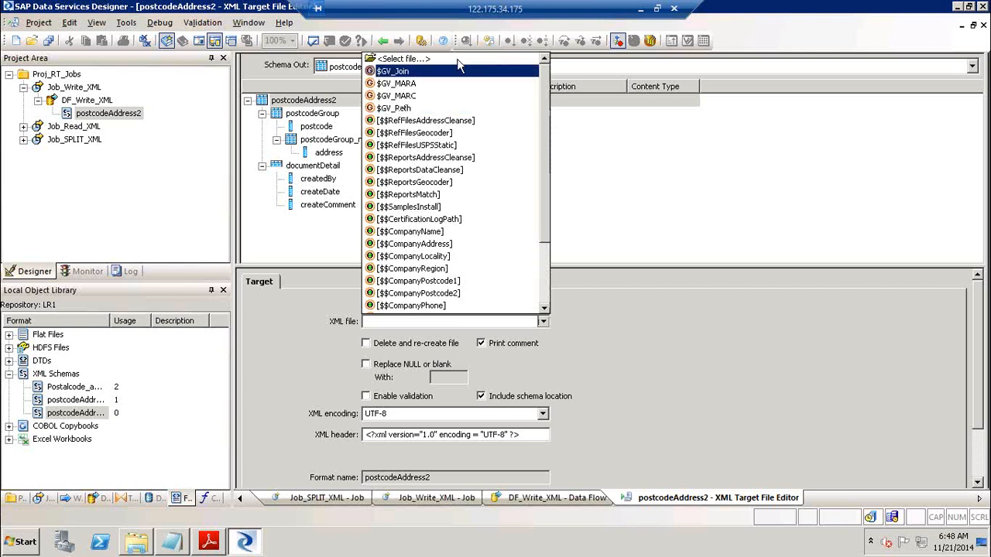
left_click(458, 62)
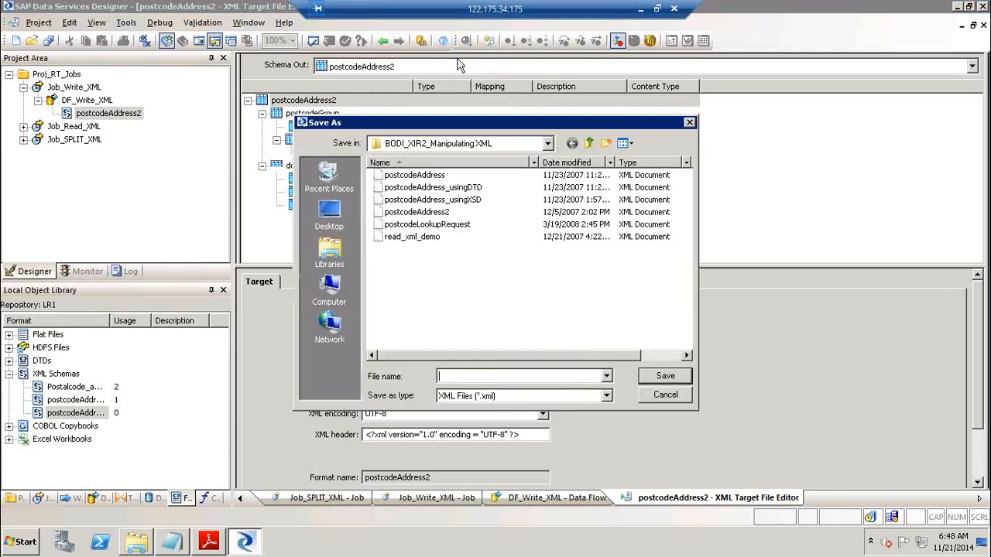
left_click(329, 213)
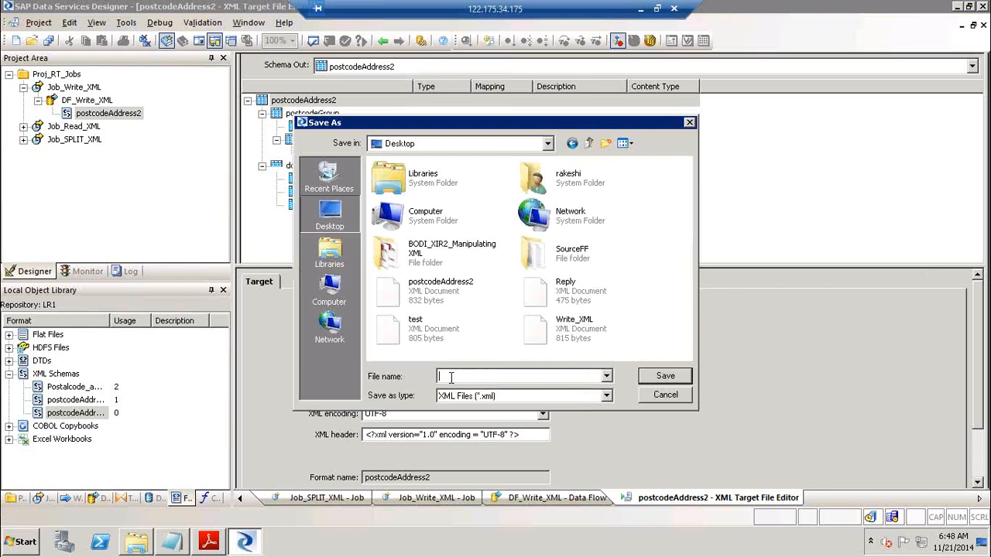
type("WriteP")
key("BackSpace")
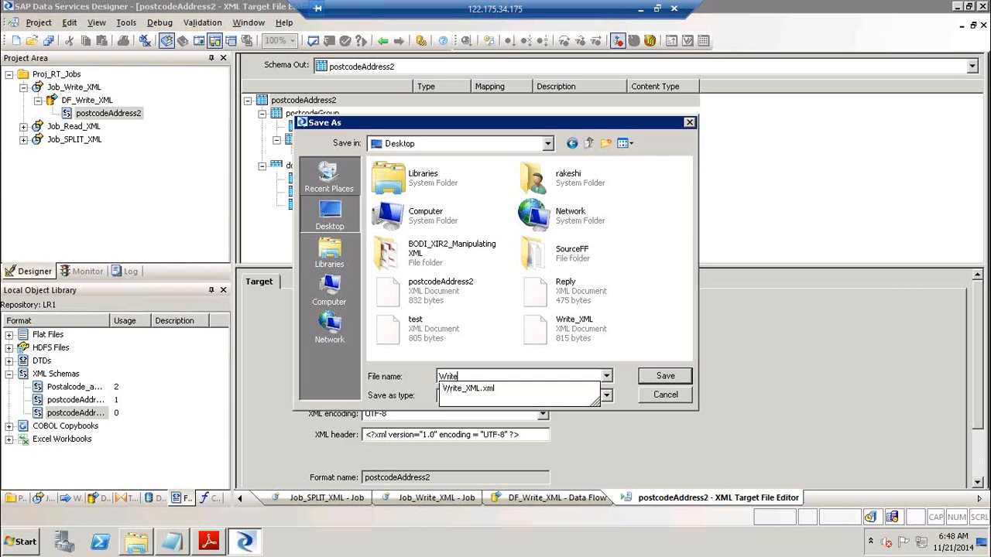
type("_XML1")
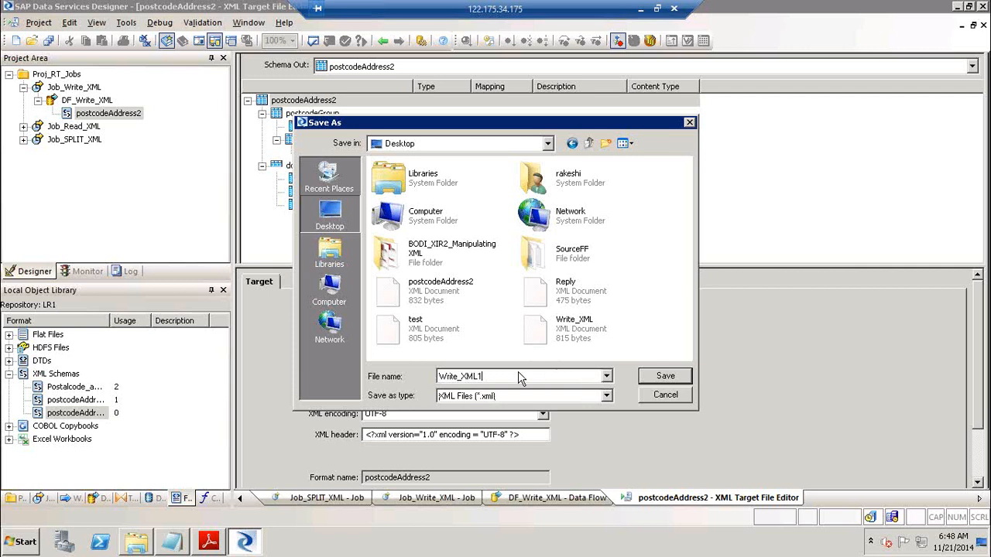
Create a new OutBound folder inside SourceFF and save Write_XML1 into it
double_click(539, 248)
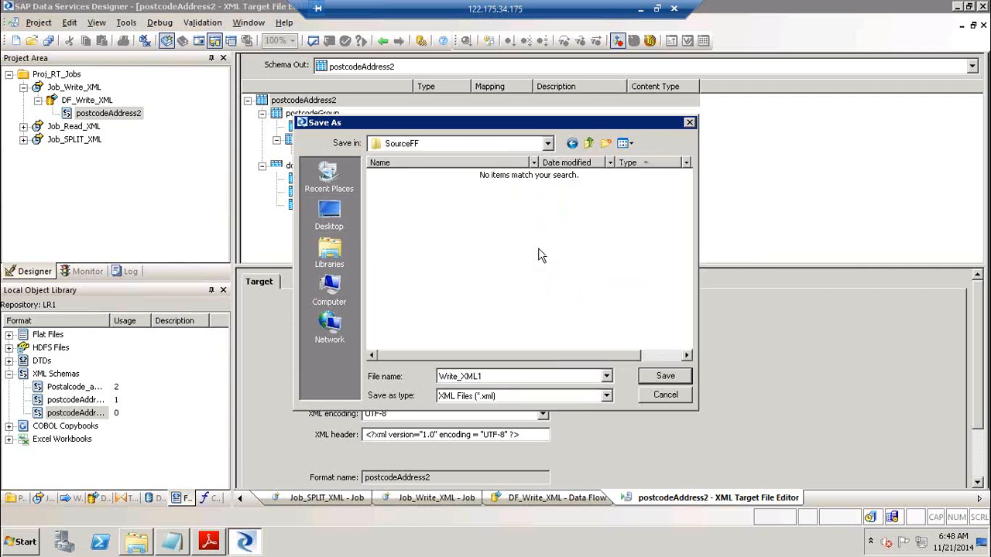
left_click(609, 143)
type("OutBou")
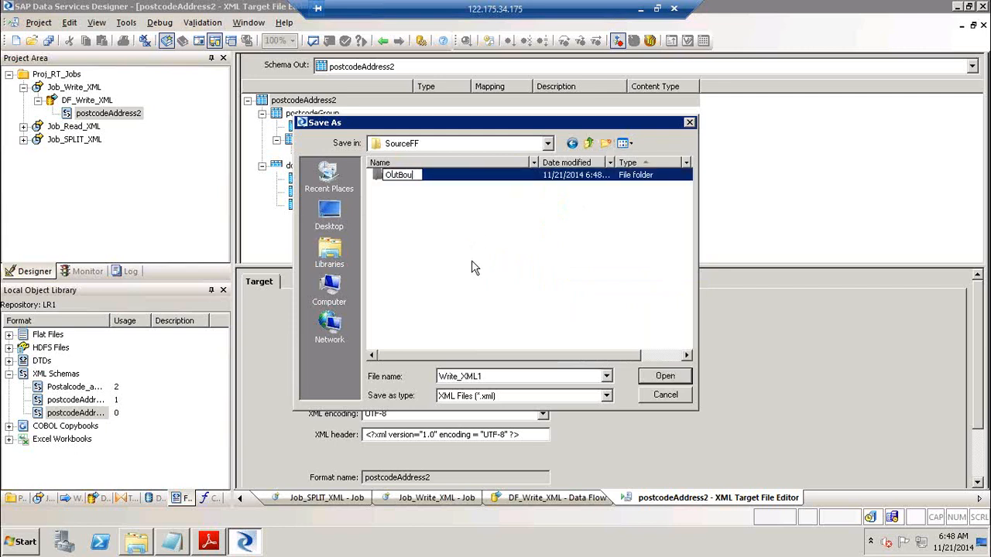
type("nd")
key("Return")
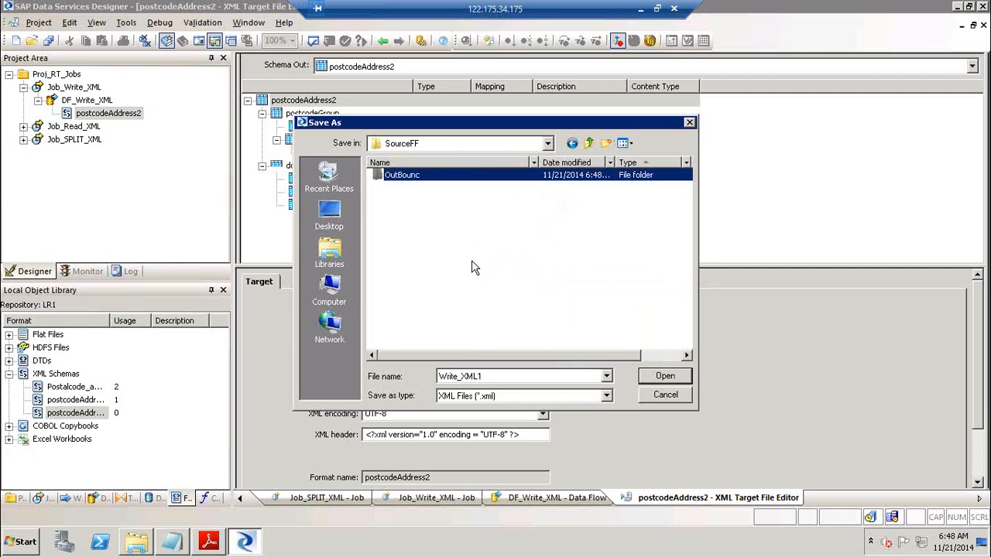
double_click(411, 176)
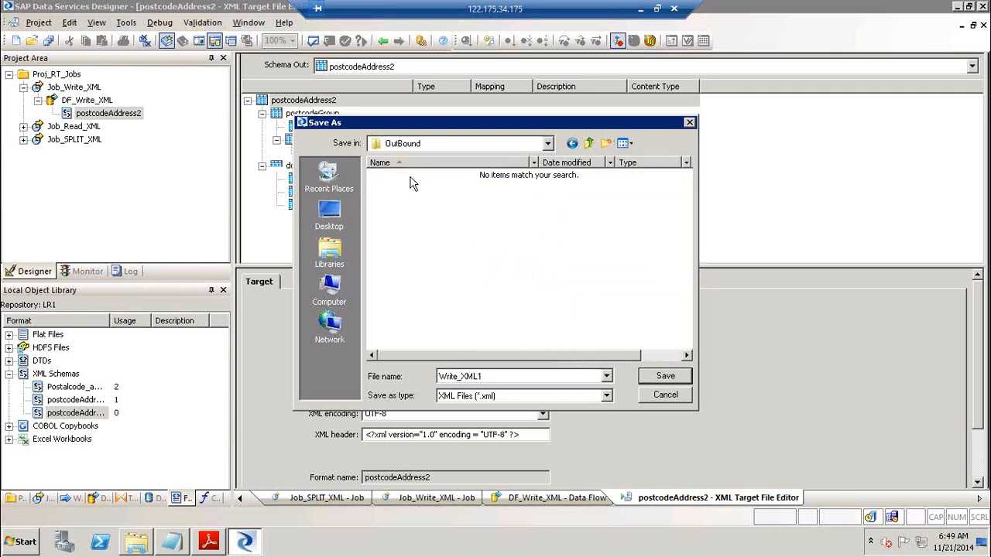
double_click(528, 377)
left_click(679, 377)
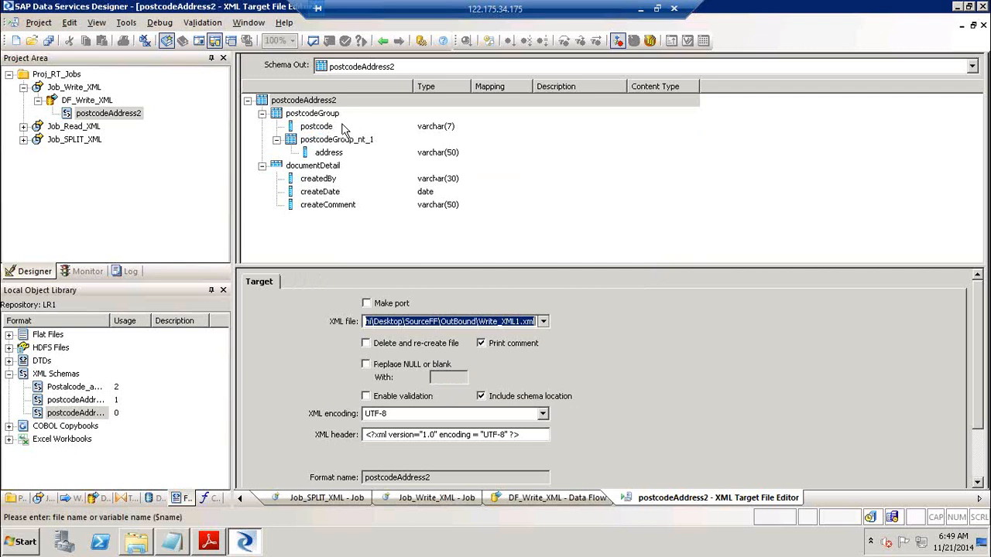
Open the postcodeAddress schema from the library and inspect its postcode and address elements
left_click(82, 400)
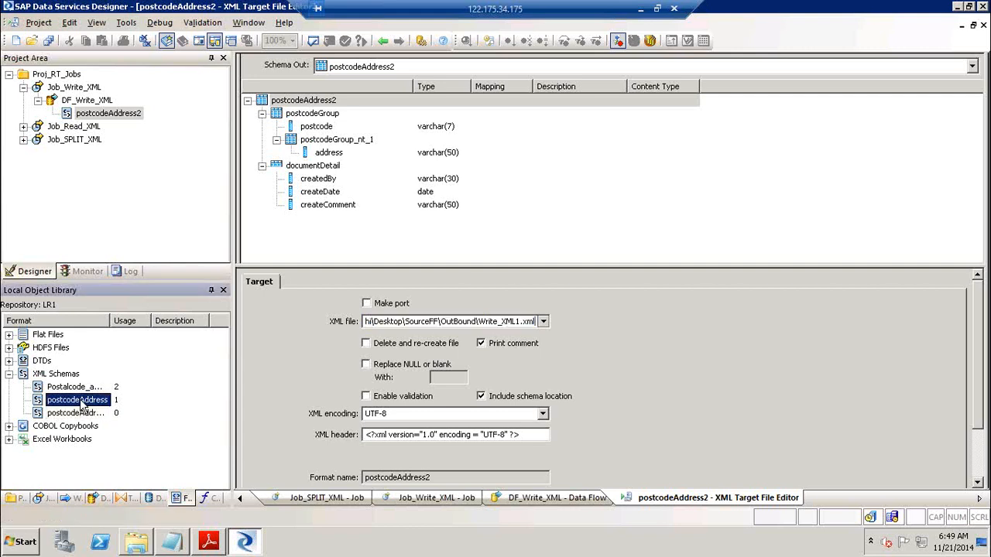
right_click(82, 400)
left_click(138, 37)
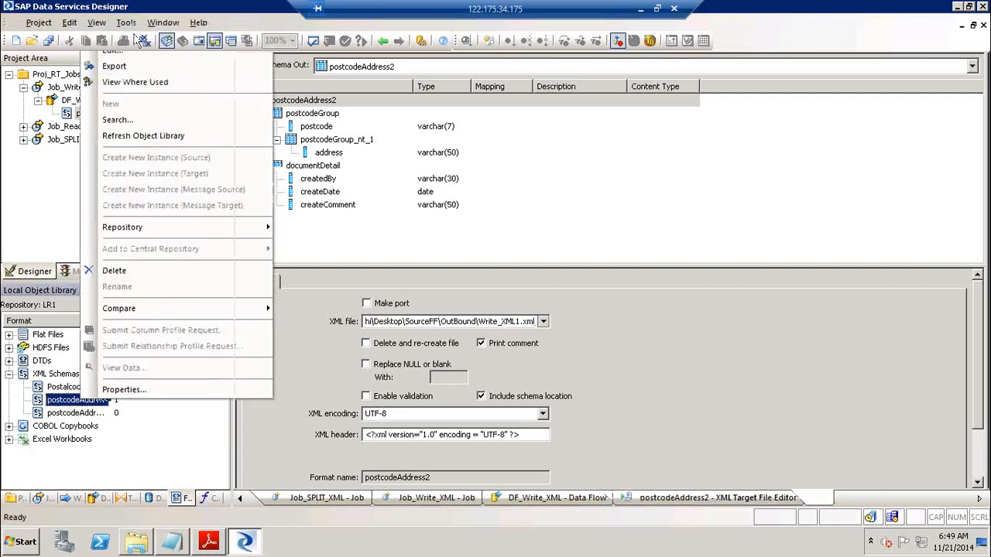
left_click(322, 128)
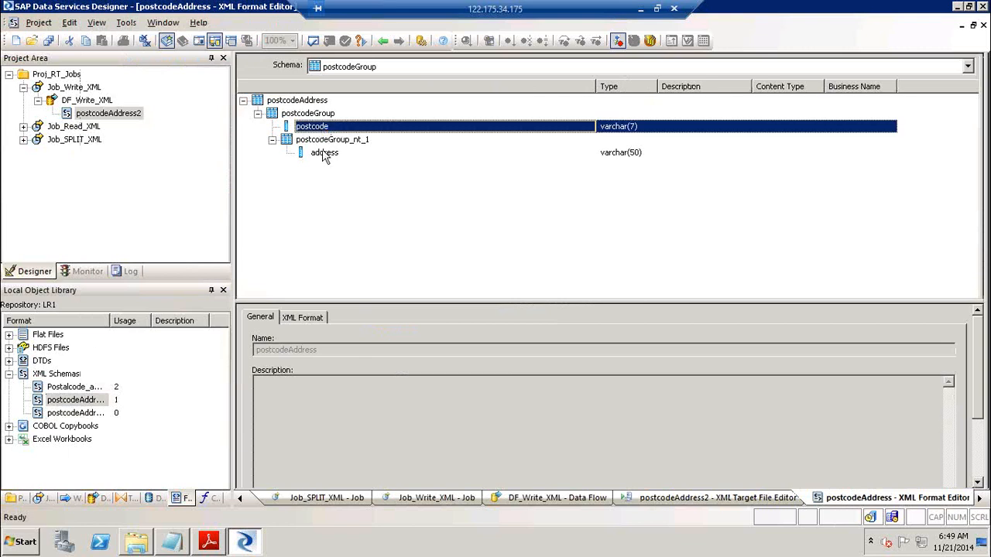
left_click(324, 154)
Compare the target's documentDetail, postcode and address elements, then return to DF_Write_XML
left_click(381, 43)
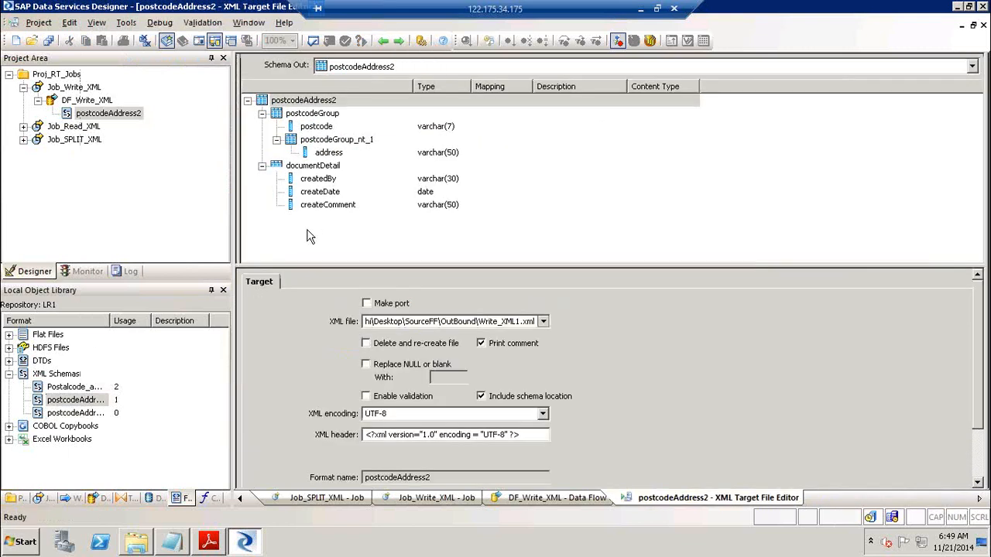
left_click(328, 169)
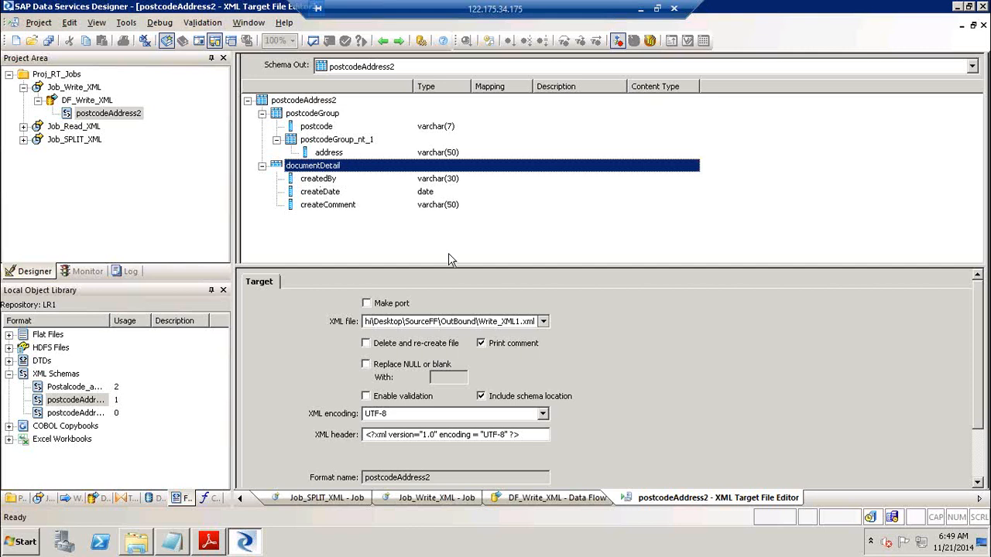
left_click(325, 129)
left_click(324, 155)
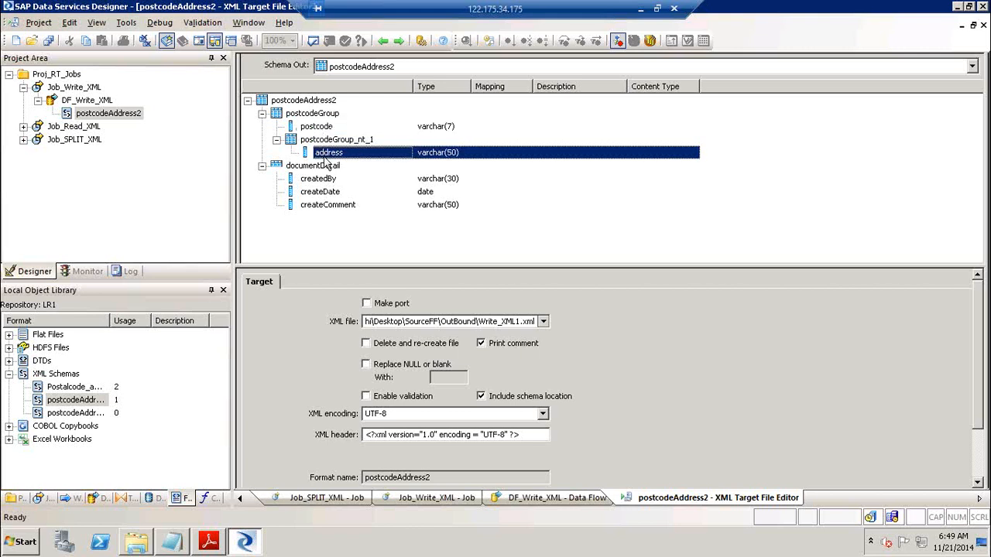
left_click(325, 167)
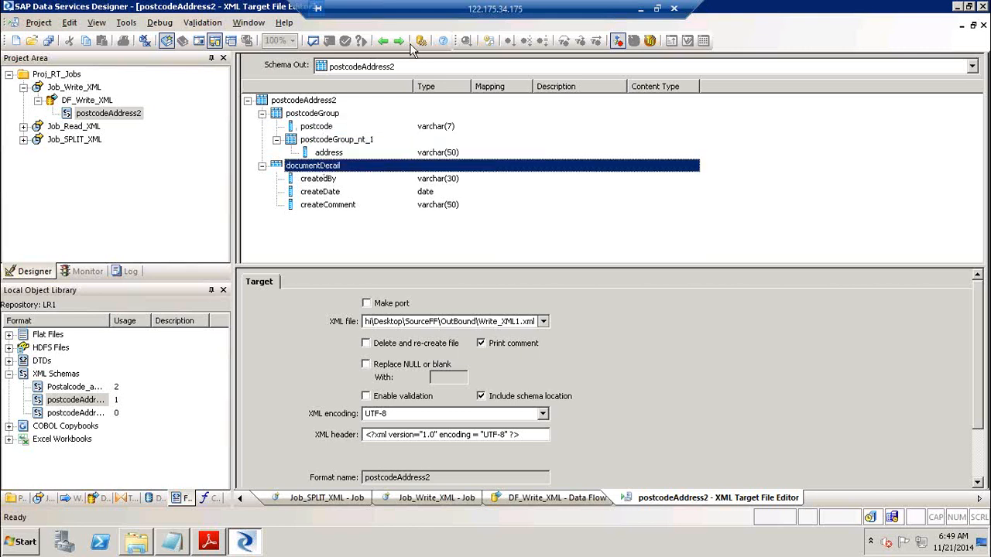
left_click(383, 42)
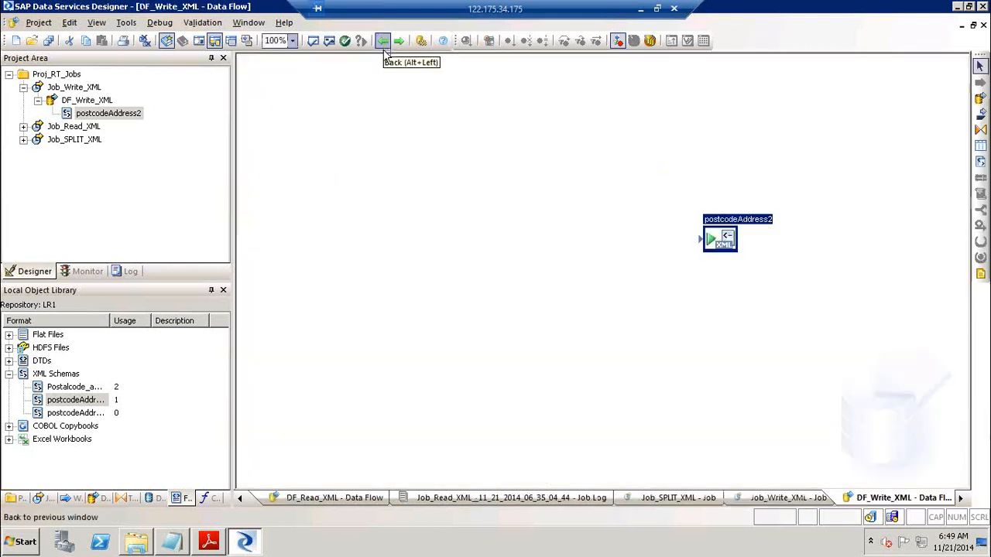
In the Datastores library, expand DS_Target's template tables to locate Demo_Addr
left_click(160, 498)
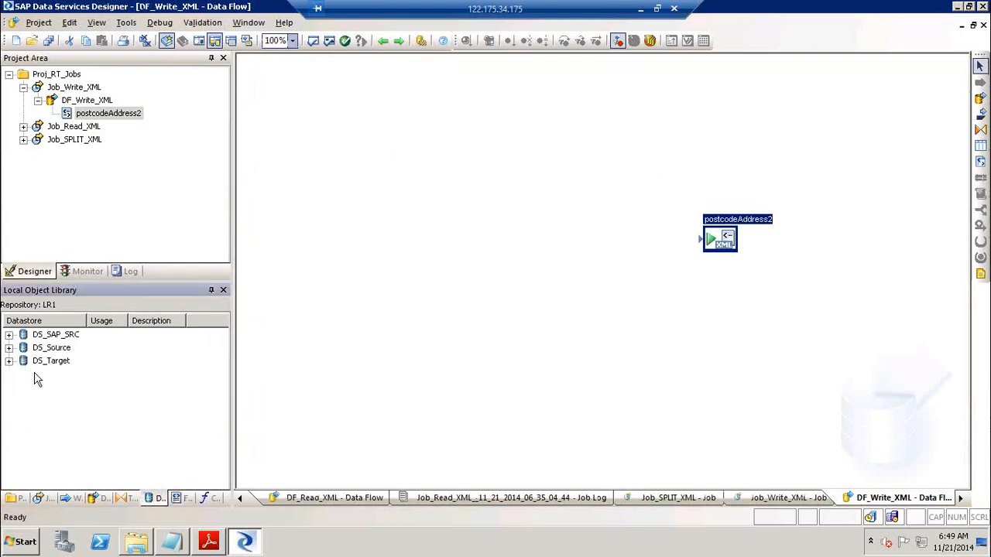
left_click(10, 363)
left_click(9, 362)
left_click(24, 401)
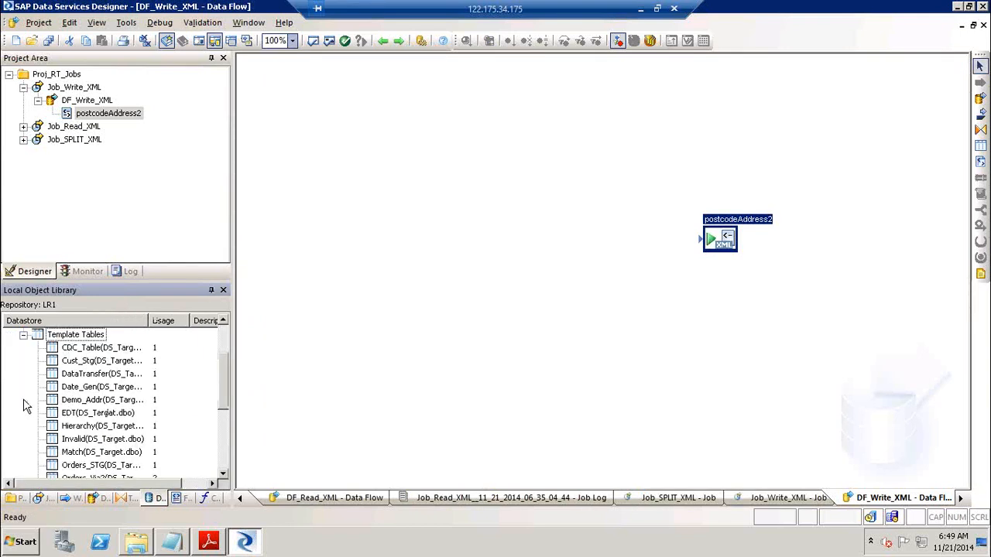
left_click(90, 400)
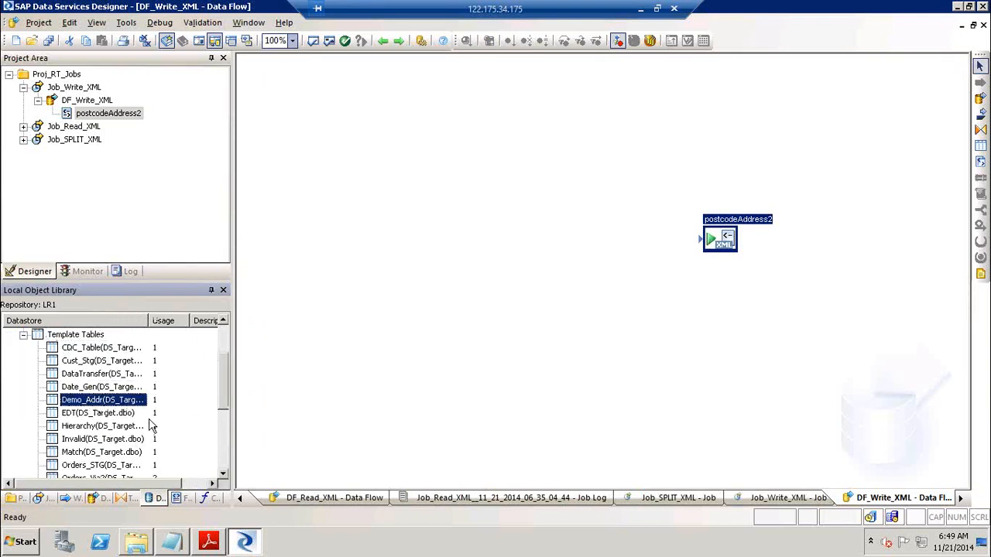
left_click(223, 477)
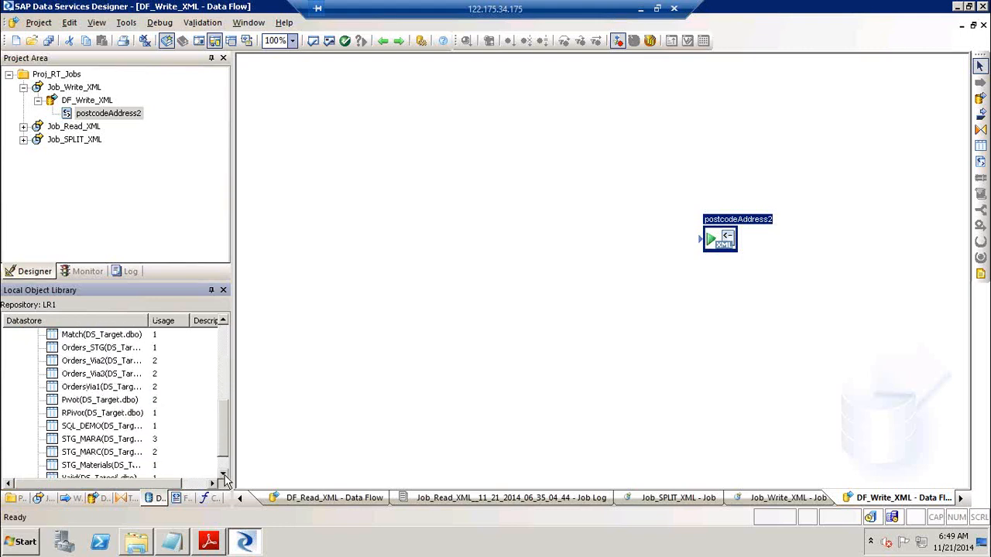
left_click(224, 477)
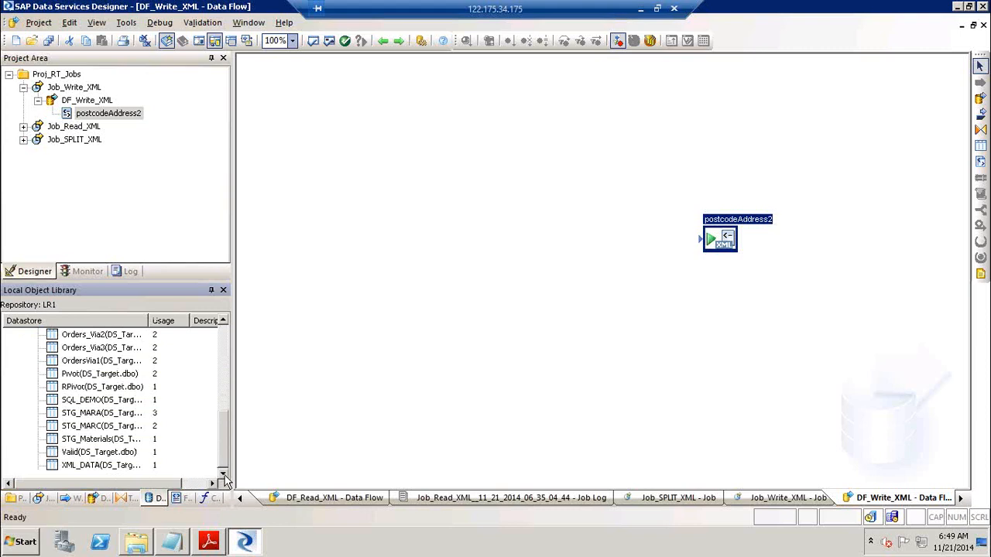
left_click(223, 346)
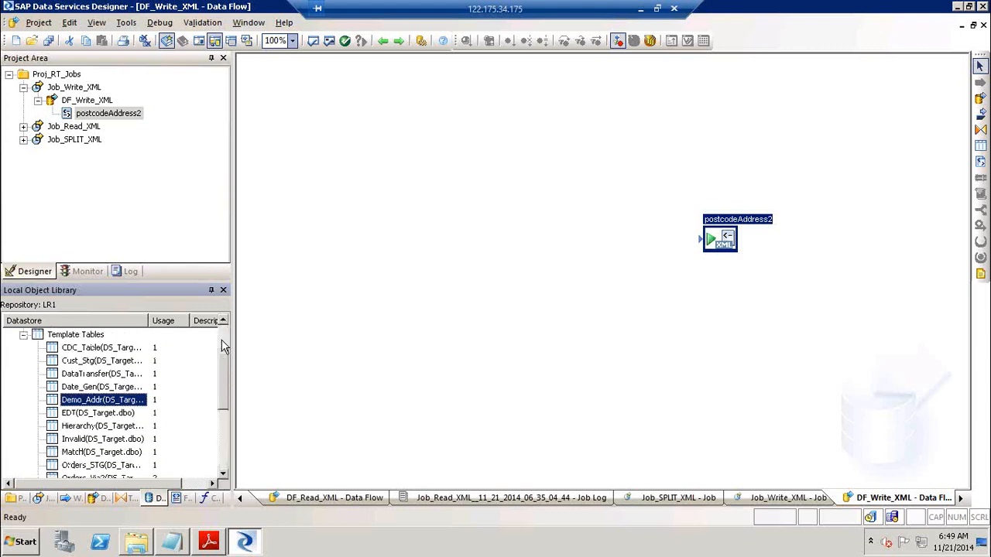
left_click(223, 346)
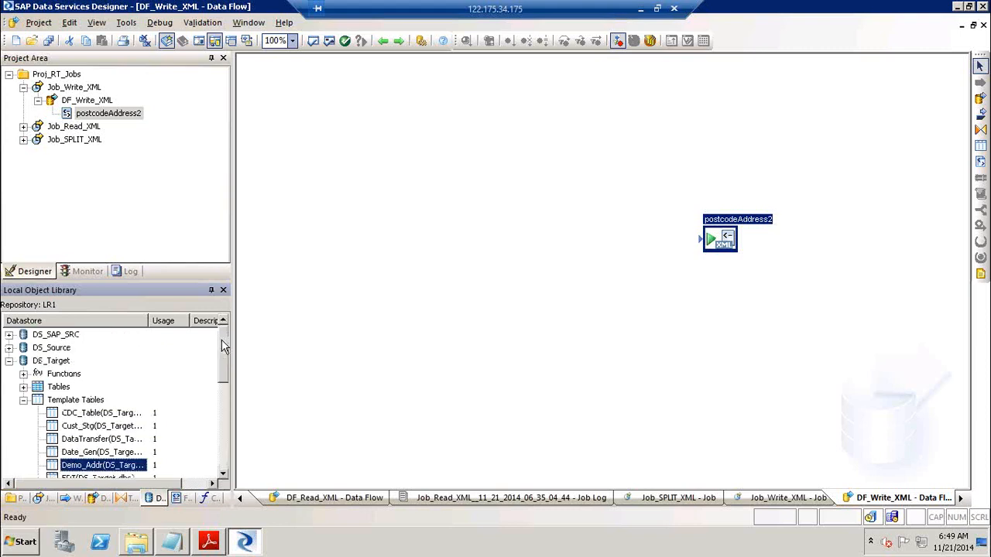
Drag DEMO_PCODE and Demo_Addr in as sources and move postcodeAddress2 up-left
left_click(9, 349)
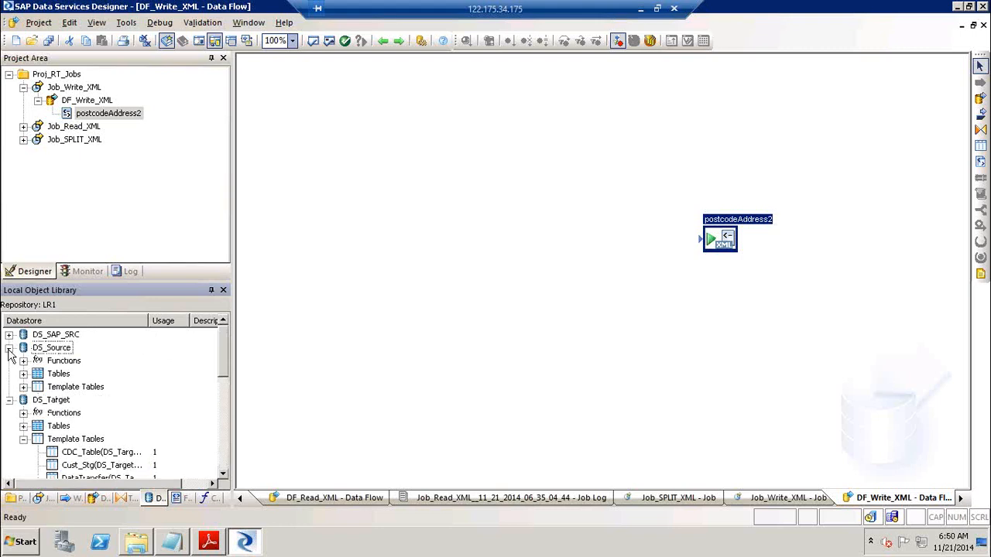
left_click(23, 387)
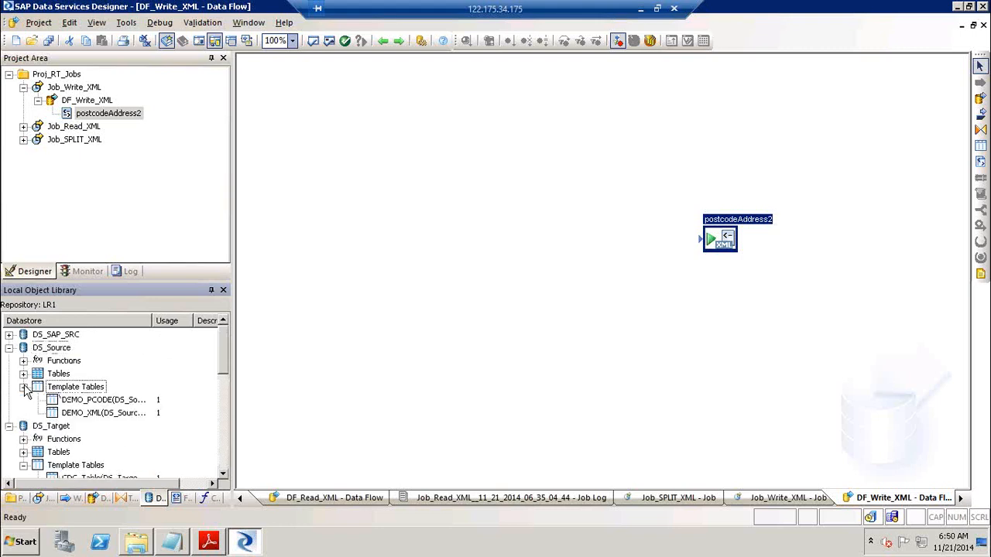
left_click(99, 402)
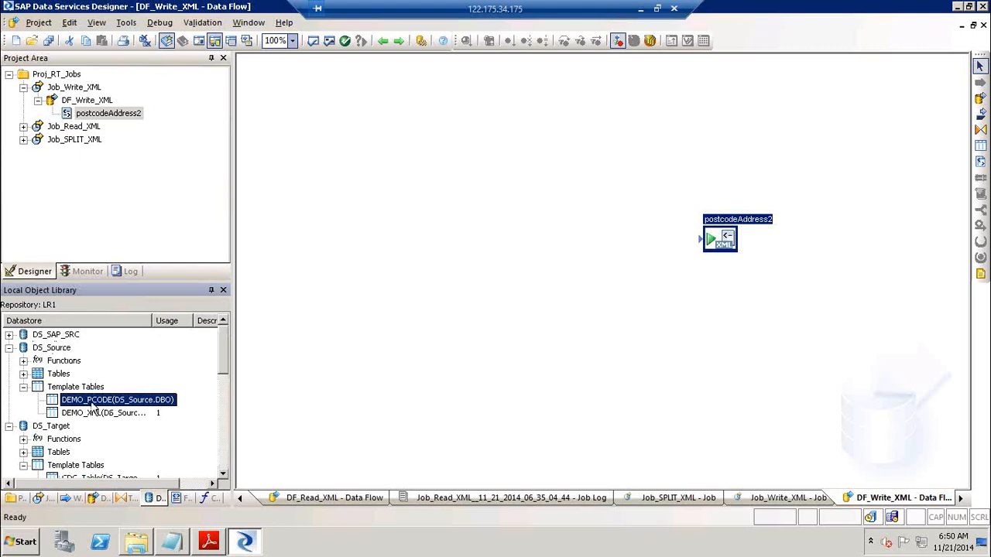
left_click_drag(91, 408, 314, 120)
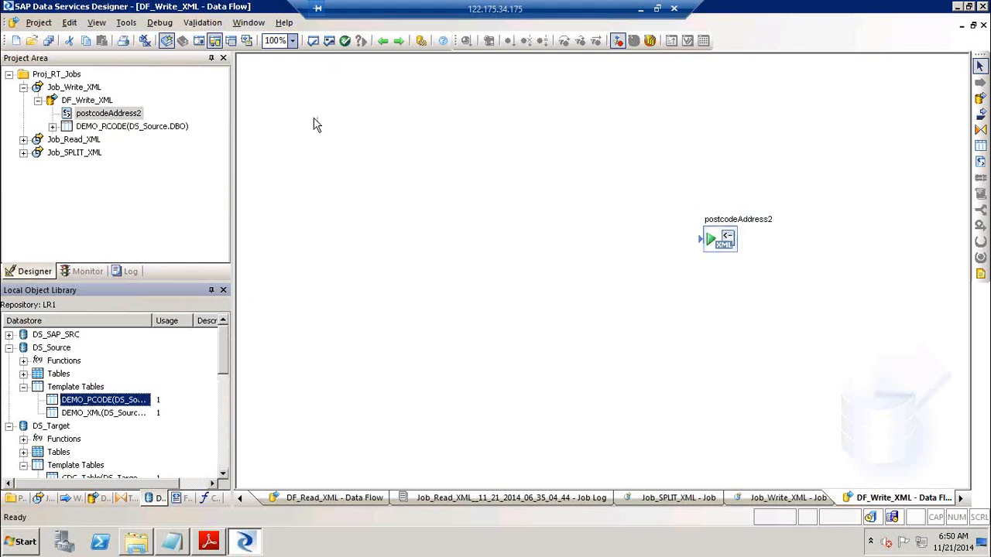
left_click(221, 466)
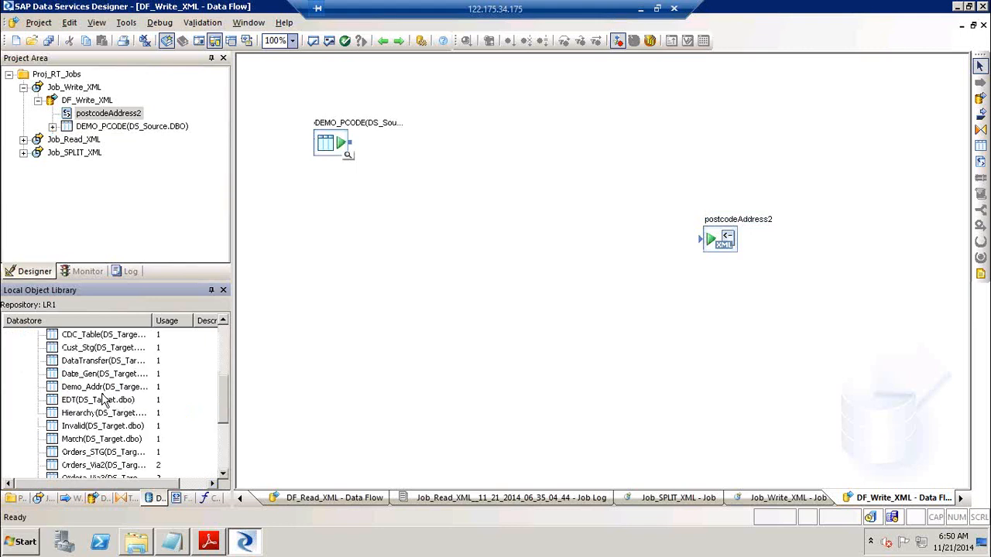
left_click_drag(128, 394, 317, 186)
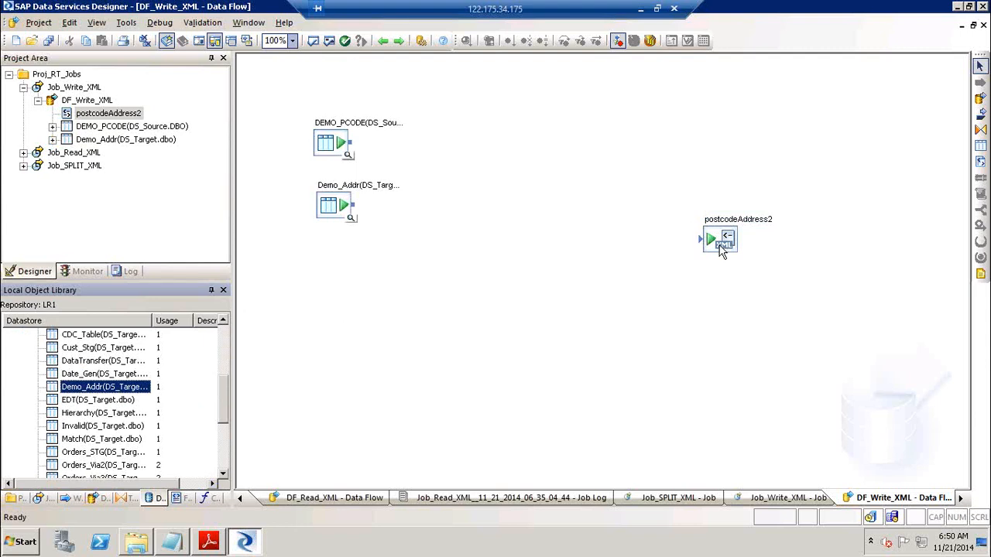
left_click_drag(721, 248, 645, 157)
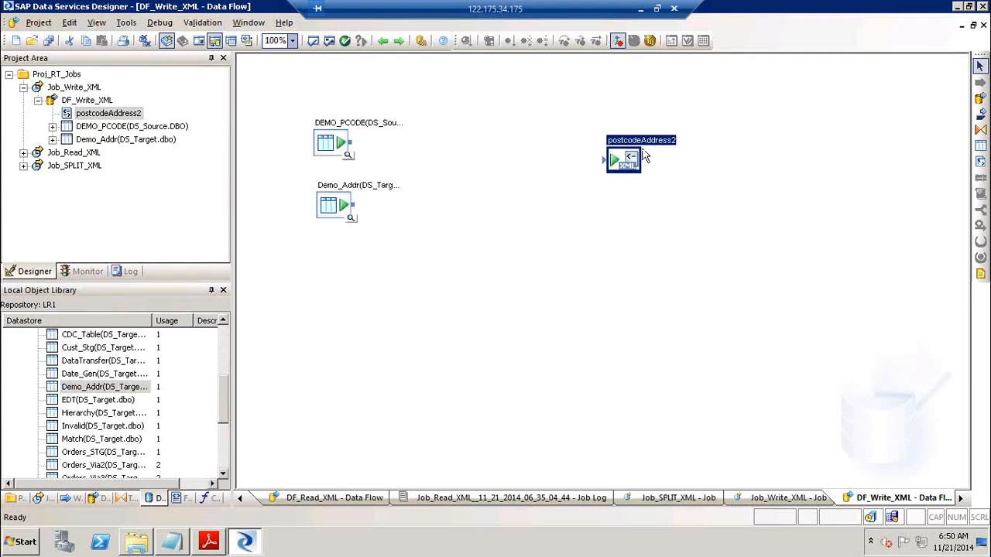
Add the Platform Row_Generation transform below Demo_Addr in DF_Write_XML
double_click(650, 153)
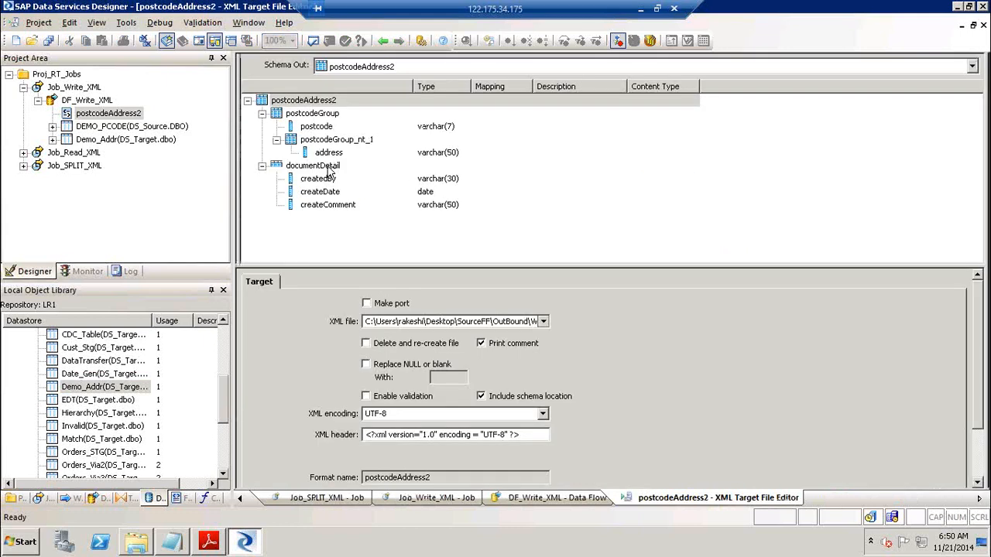
left_click(328, 170)
left_click(382, 40)
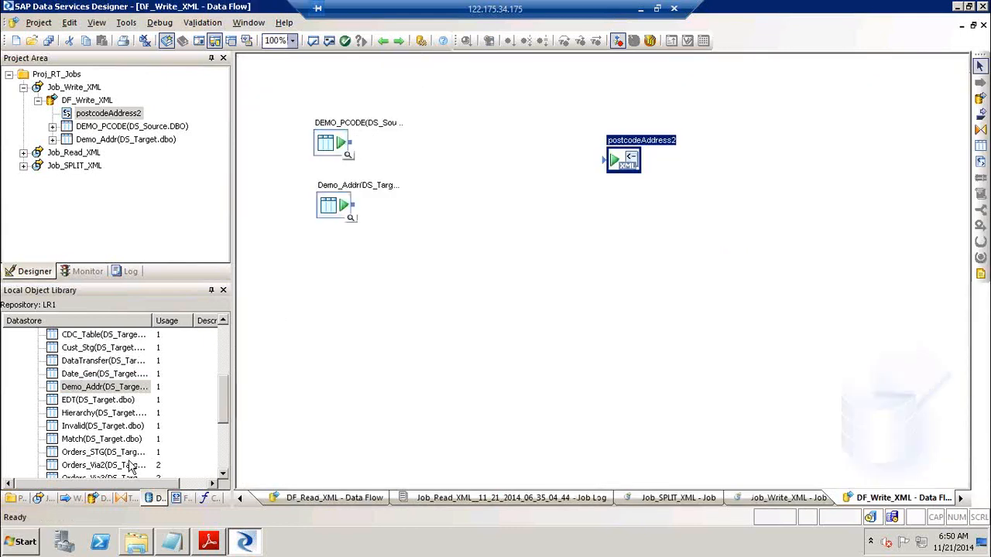
left_click(127, 497)
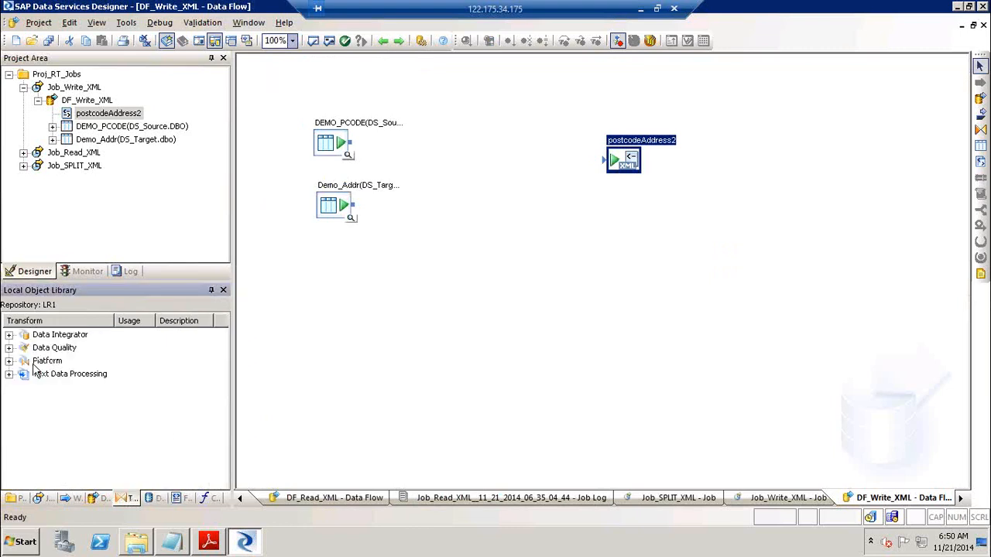
left_click(8, 360)
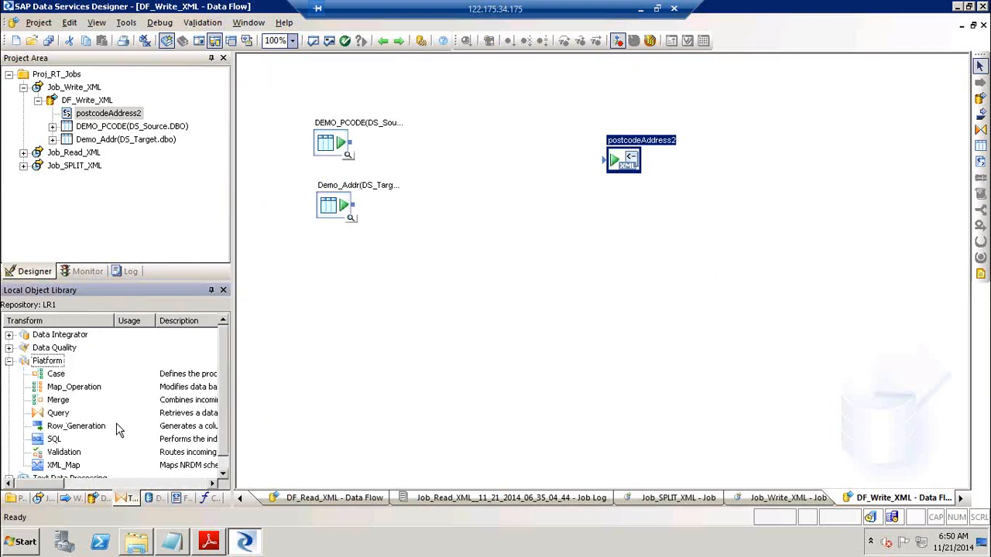
left_click(82, 427)
left_click_drag(142, 431, 344, 279)
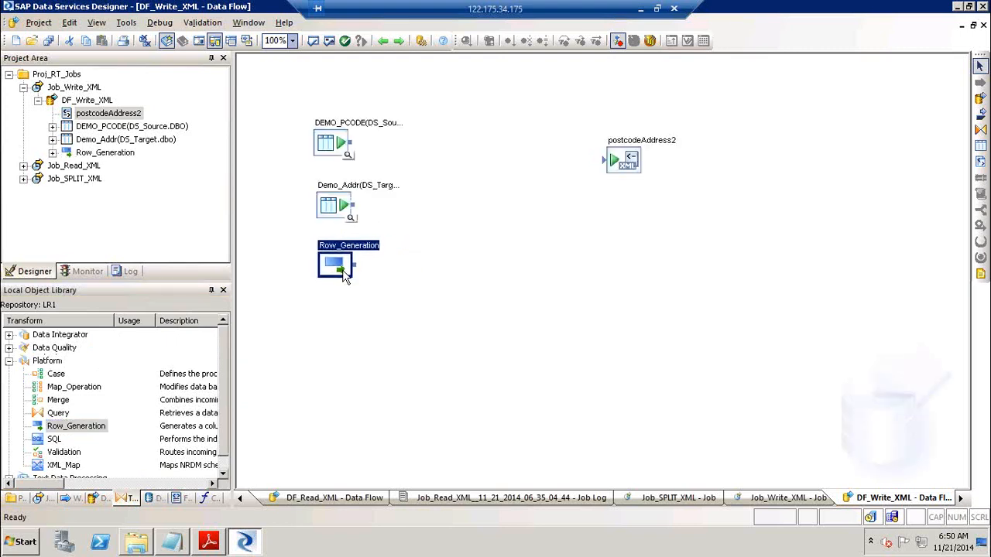
left_click_drag(635, 157, 633, 183)
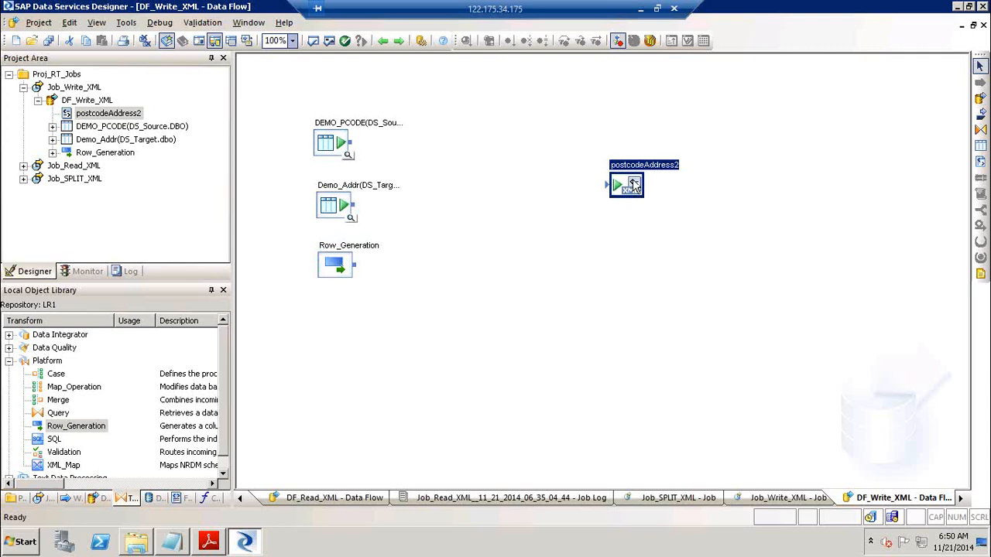
Place a Query transform and connect DEMO_PCODE, Demo_Addr and Row_Generation into it
left_click(978, 130)
left_click(483, 199)
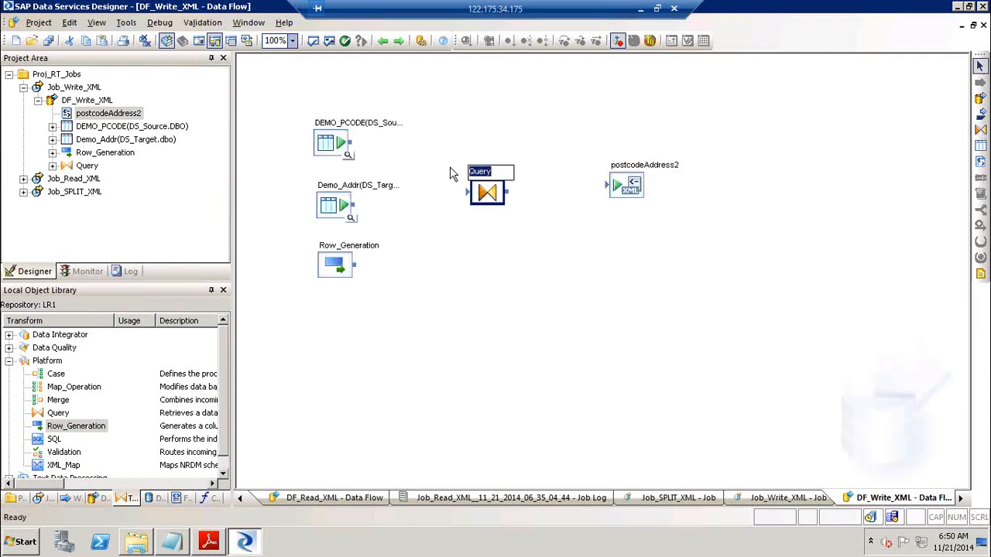
left_click_drag(352, 143, 466, 193)
left_click_drag(353, 205, 471, 192)
left_click_drag(359, 266, 622, 194)
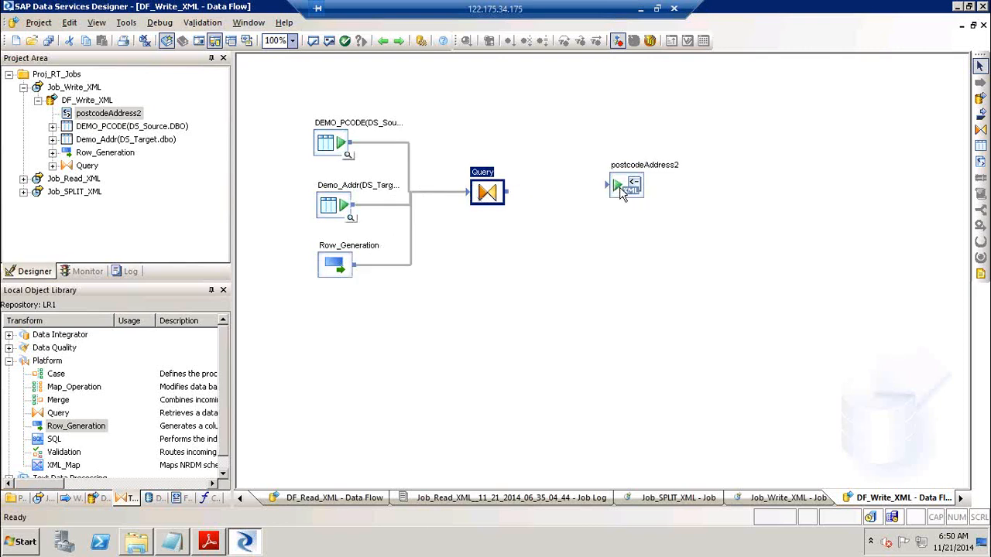
Link the Query output to the postcodeAddress2 XML target, then open the Query Editor
left_click_drag(511, 193, 634, 199)
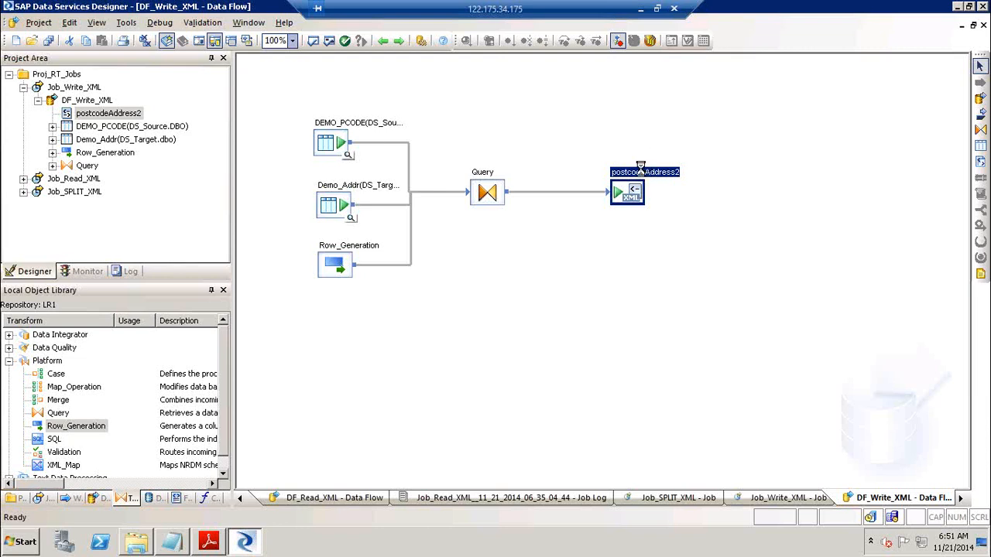
double_click(641, 171)
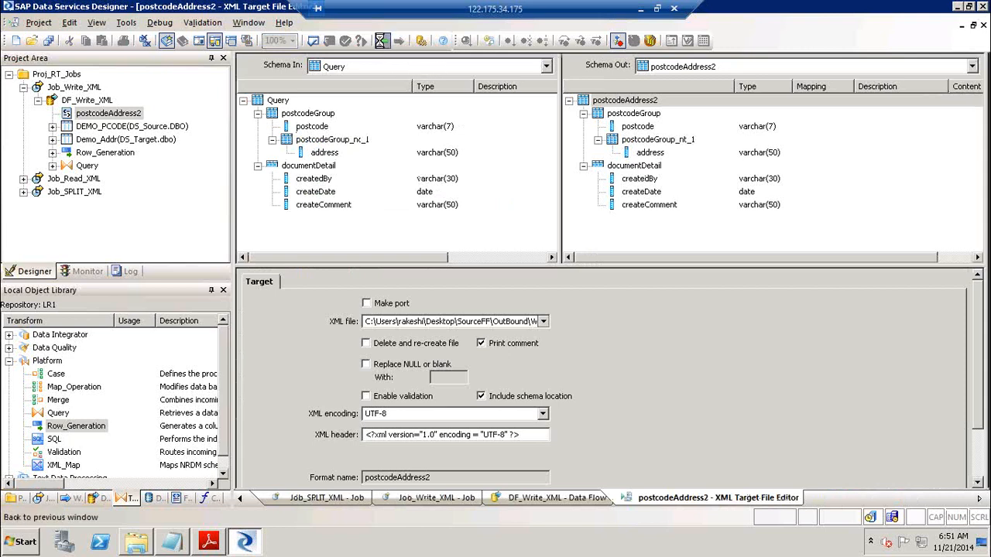
left_click(381, 41)
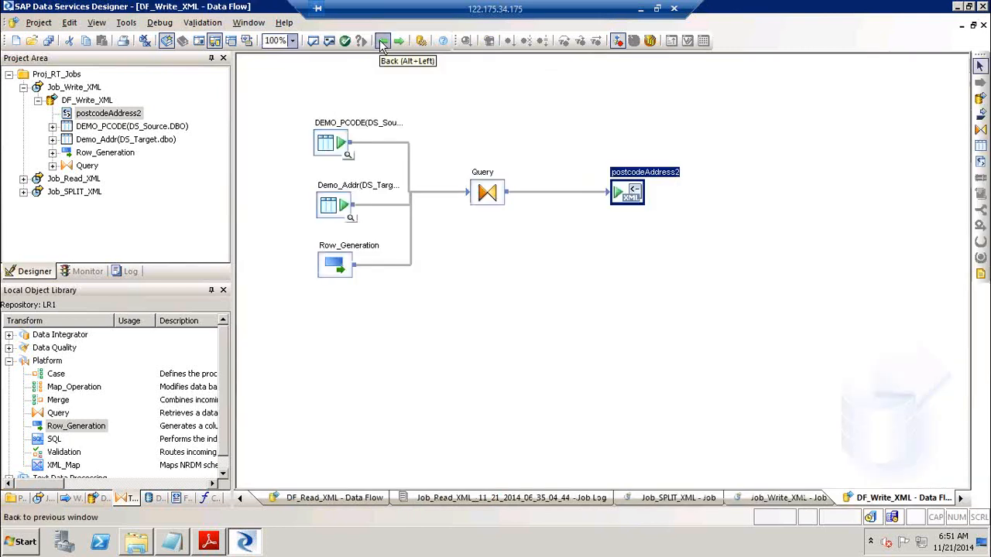
double_click(487, 188)
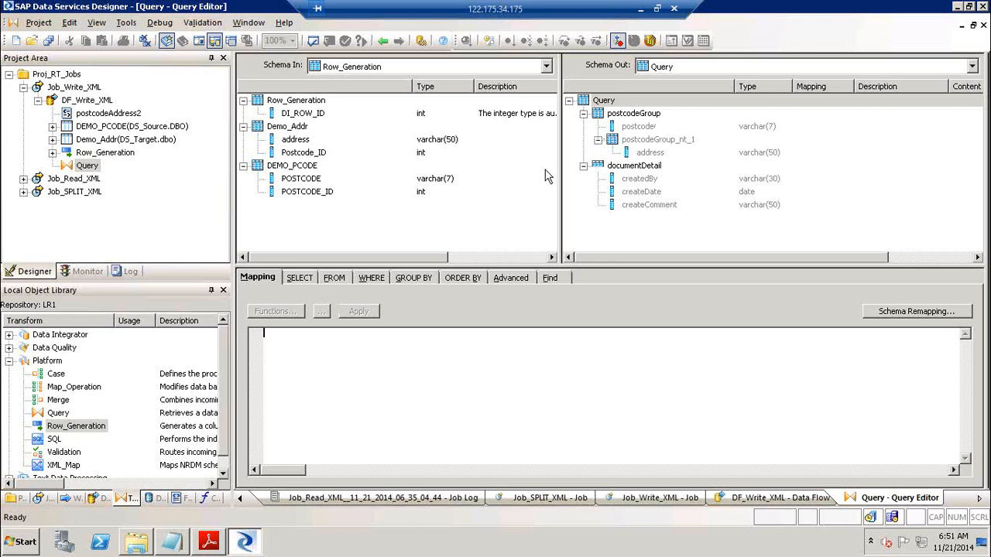
Limit the top-level Query schema's FROM sources to Row_Generation only
left_click(610, 102)
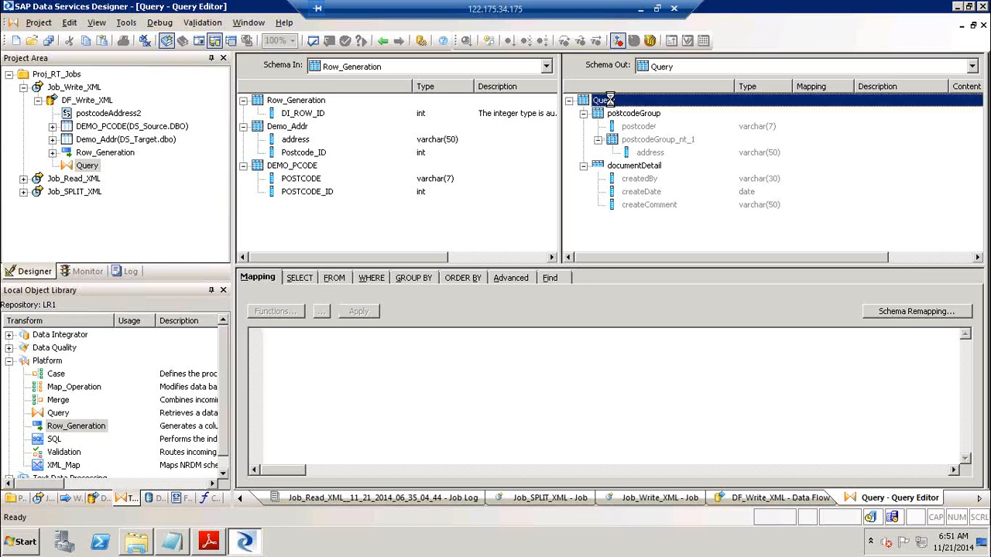
right_click(610, 102)
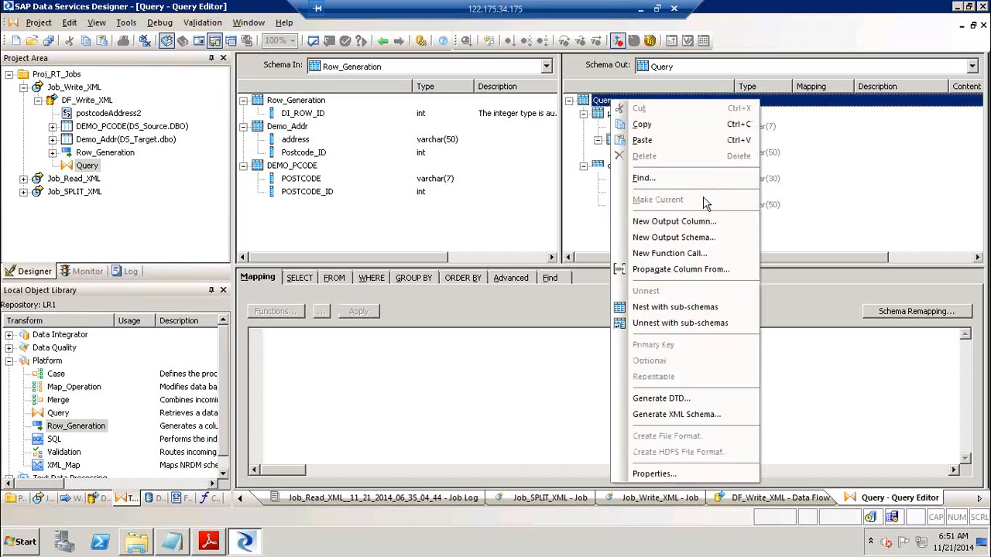
left_click(335, 278)
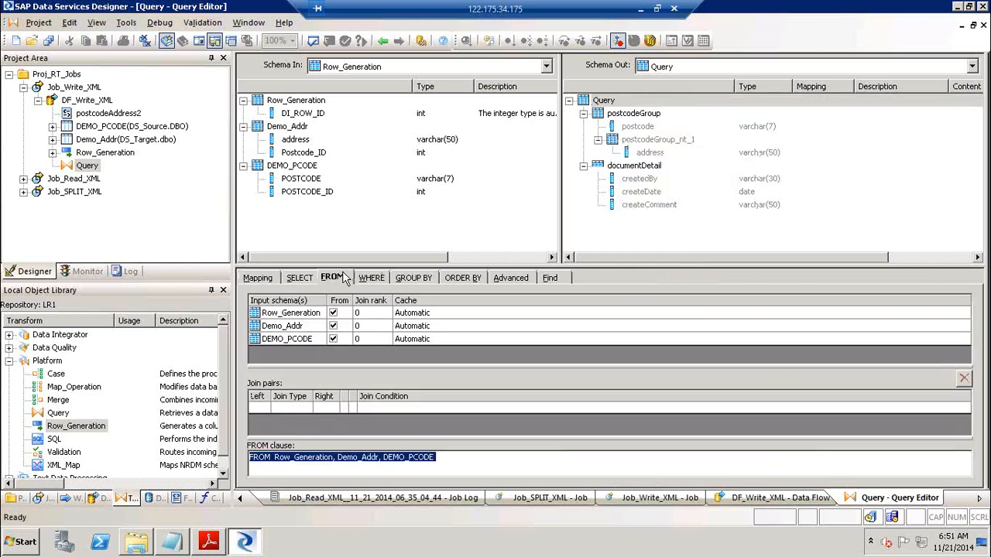
left_click(333, 313)
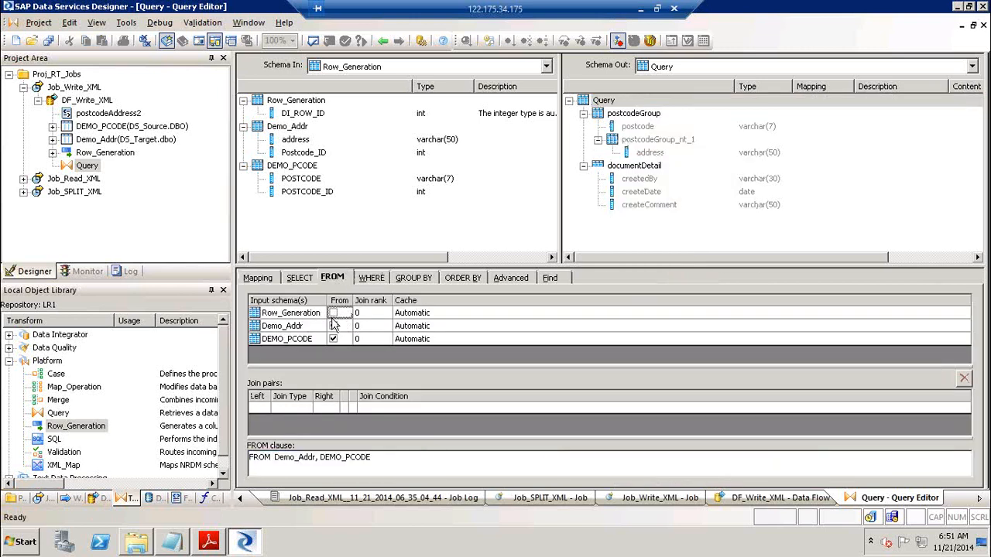
left_click(333, 325)
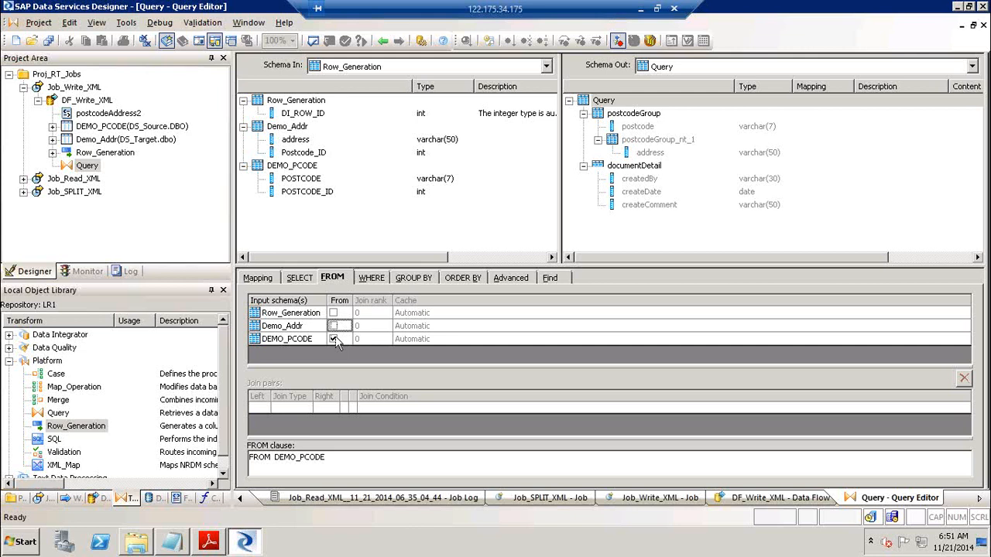
left_click(334, 339)
left_click(334, 314)
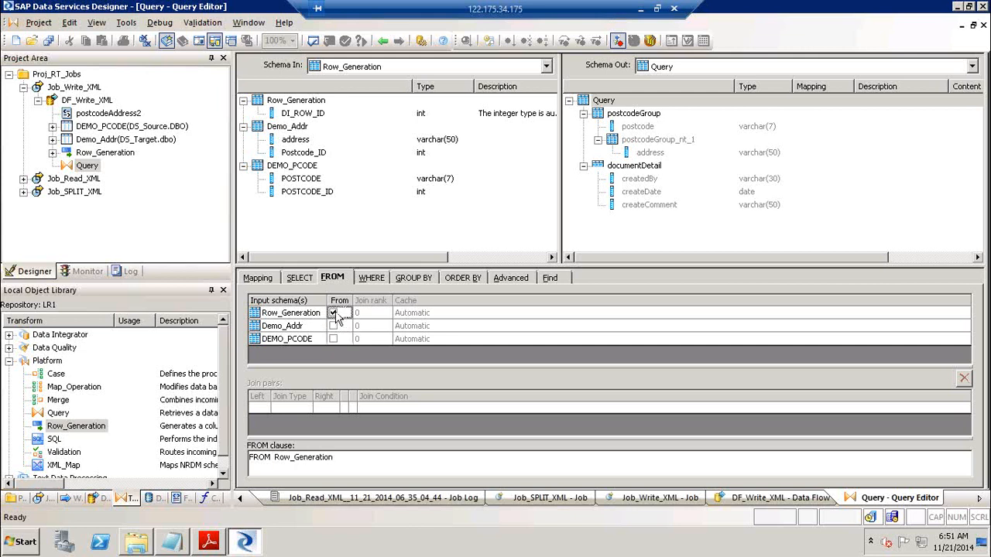
Make postcodeGroup the current schema and source it from DEMO_PCODE
left_click(637, 115)
right_click(637, 116)
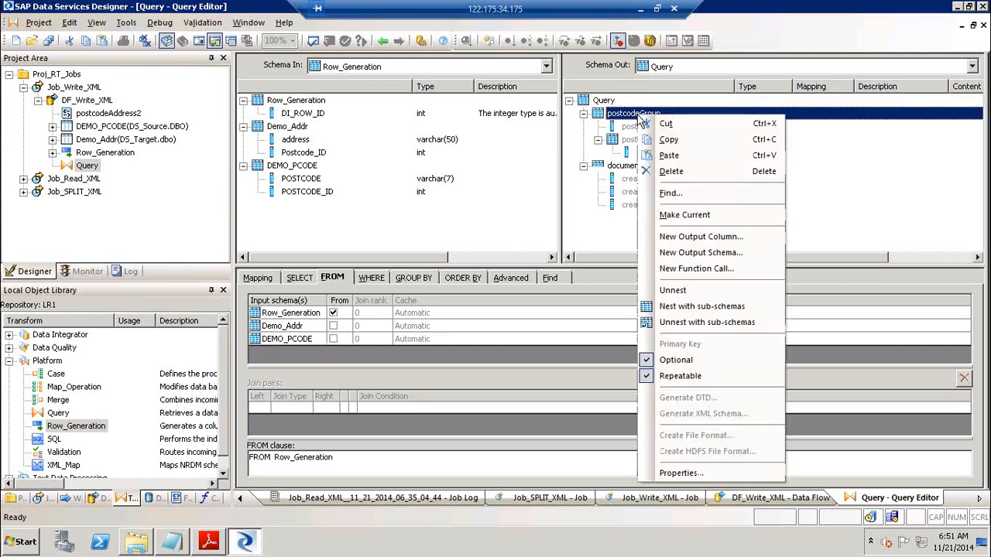
left_click(699, 219)
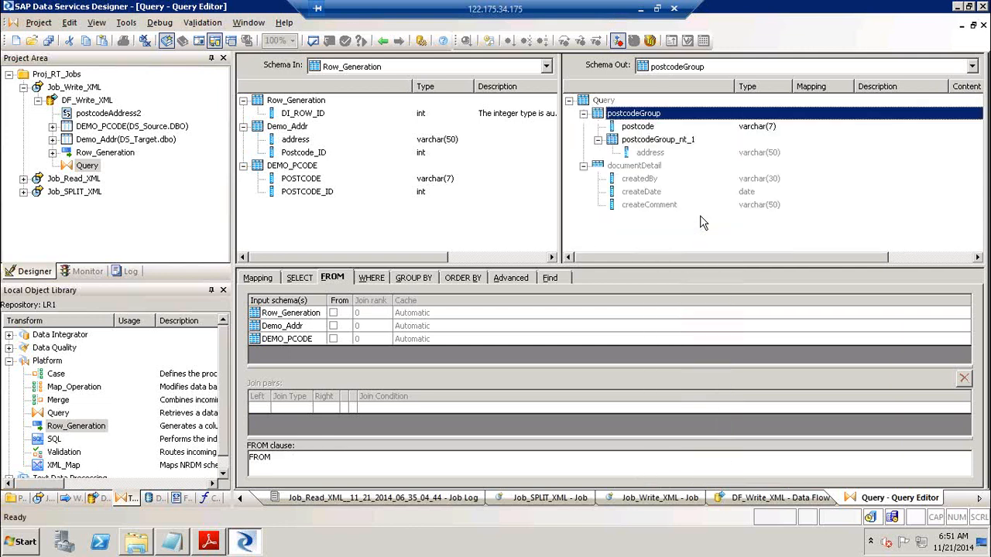
left_click(332, 340)
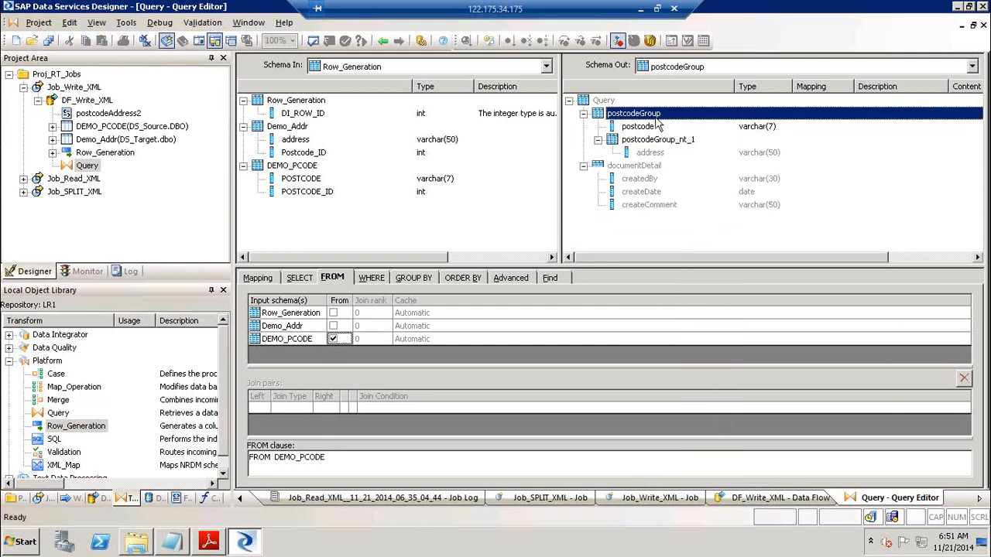
Make postcodeGroup_nt_1 current and source it only from Demo_Addr
left_click(646, 142)
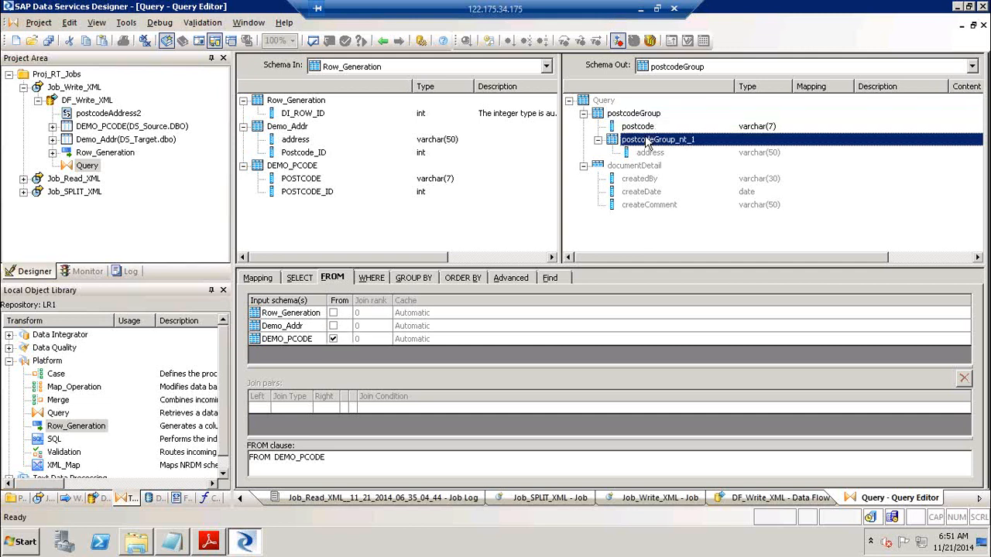
right_click(646, 140)
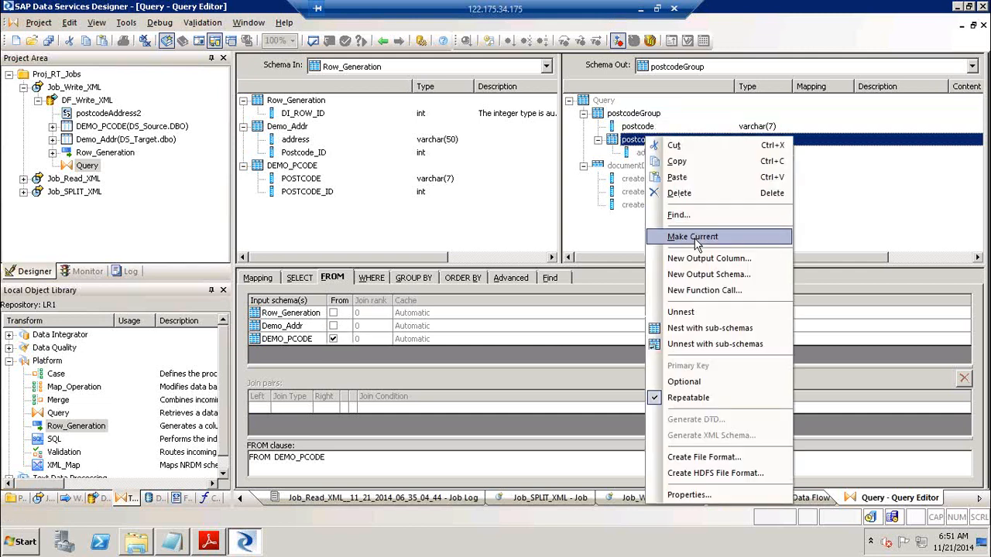
left_click(695, 238)
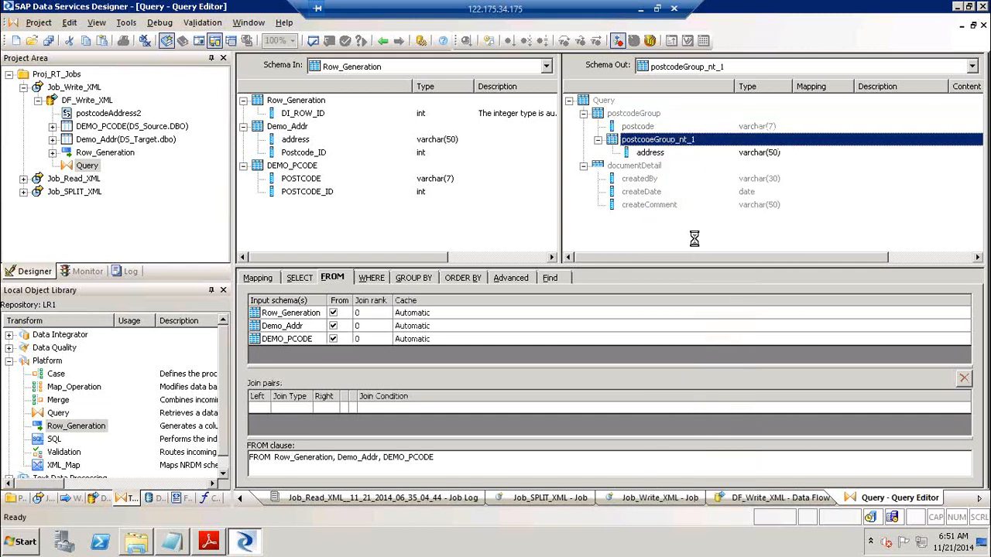
left_click(333, 326)
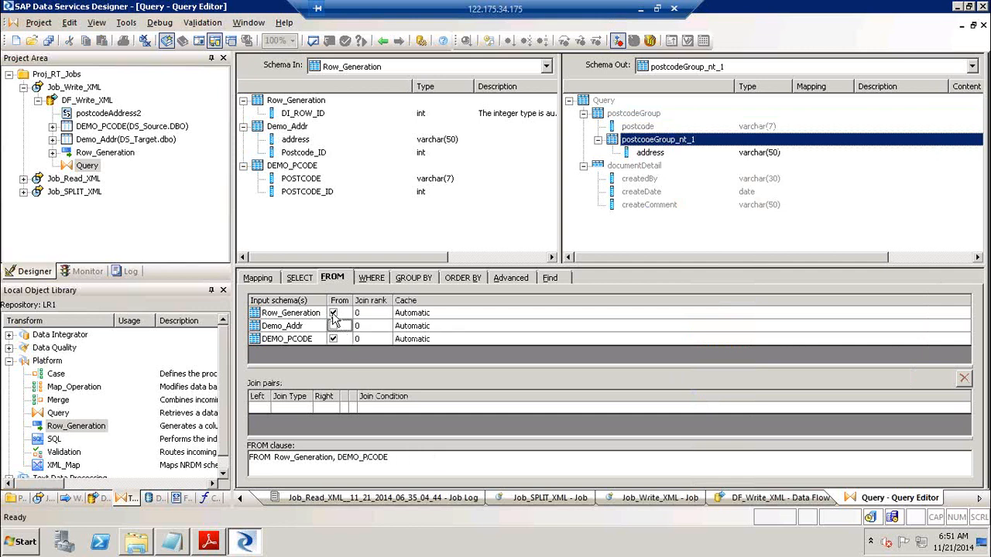
left_click(333, 313)
left_click(332, 339)
left_click(333, 325)
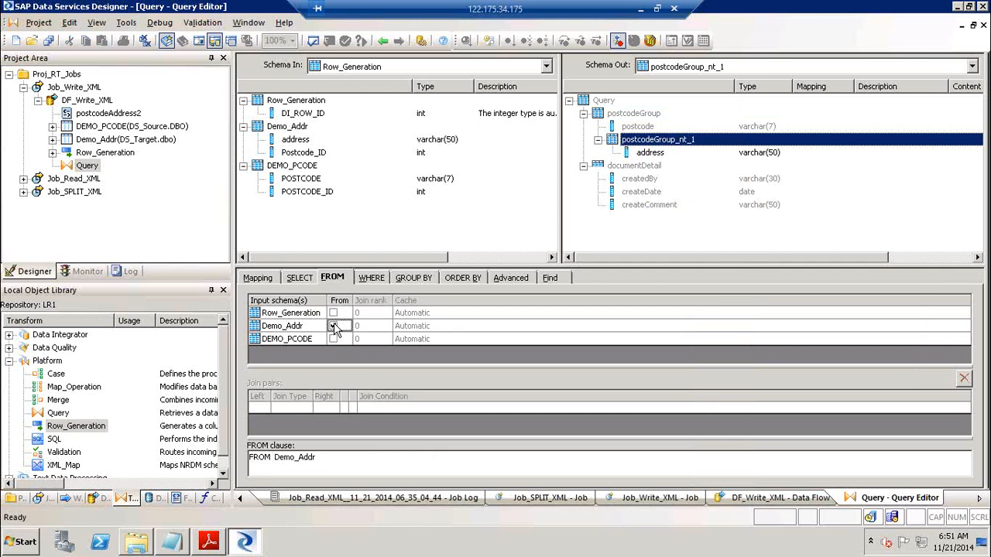
Make documentDetail current and drop Demo_Addr from its FROM sources, keeping Row_Generation
left_click(639, 167)
right_click(639, 167)
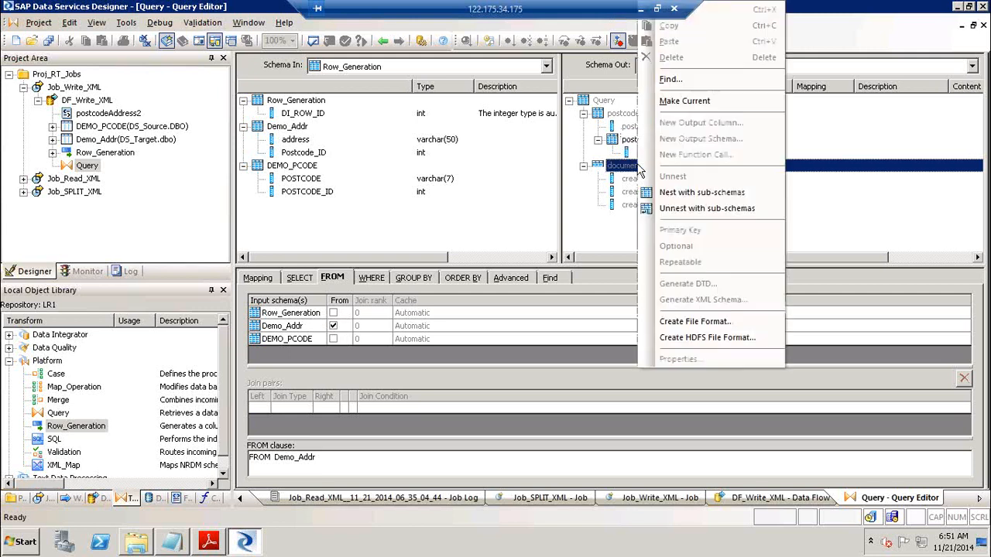
left_click(699, 99)
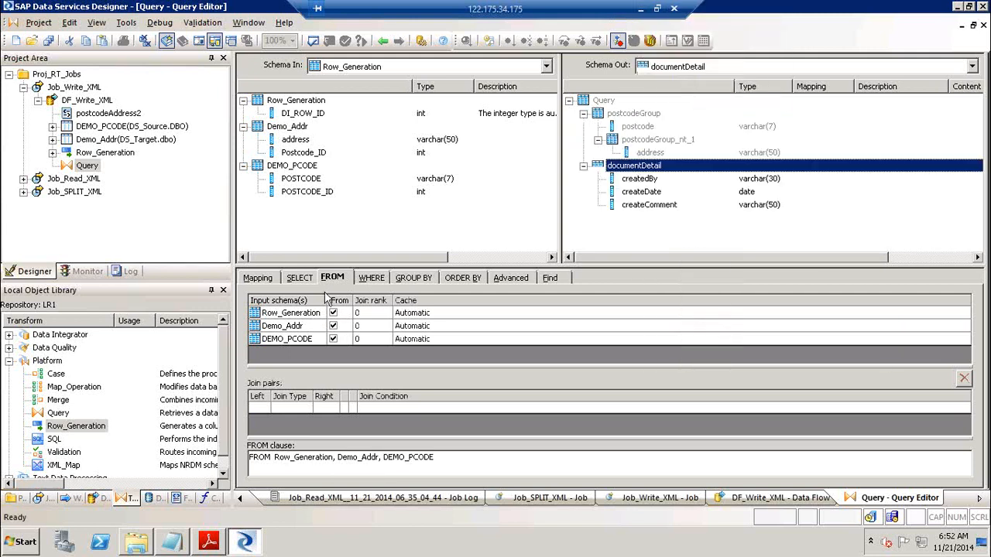
left_click(333, 326)
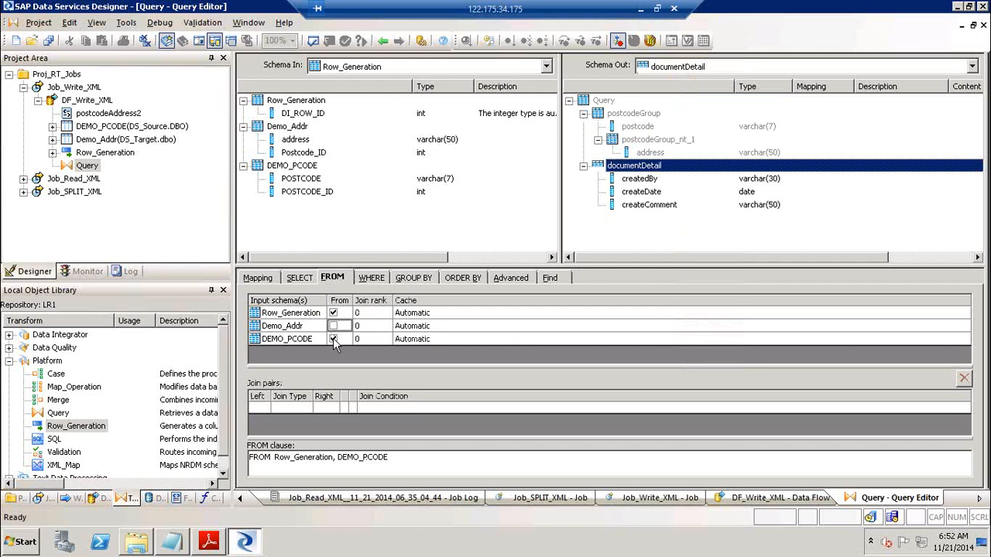
left_click(333, 339)
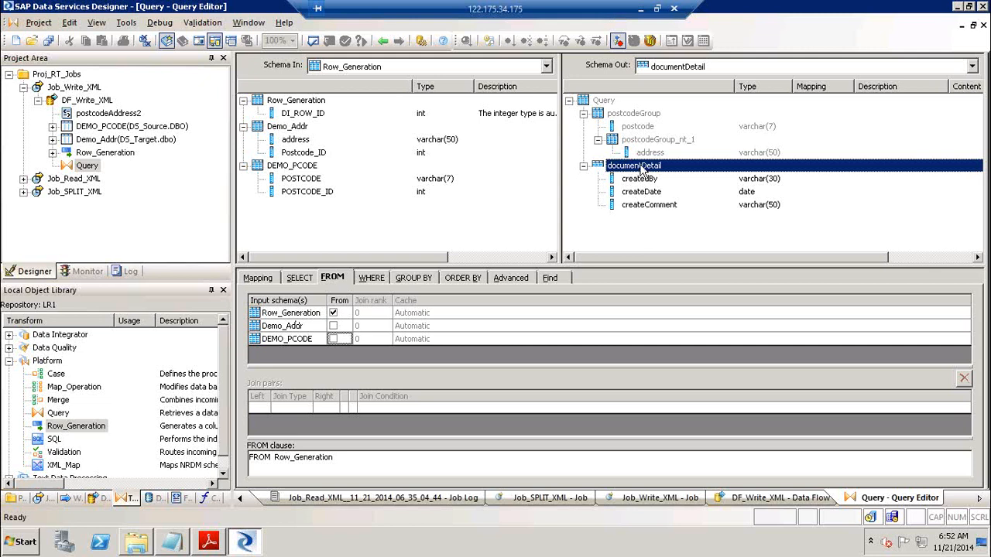
Make postcodeGroup the current schema and map DEMO_PCODE.POSTCODE onto its postcode column
left_click(635, 115)
right_click(634, 115)
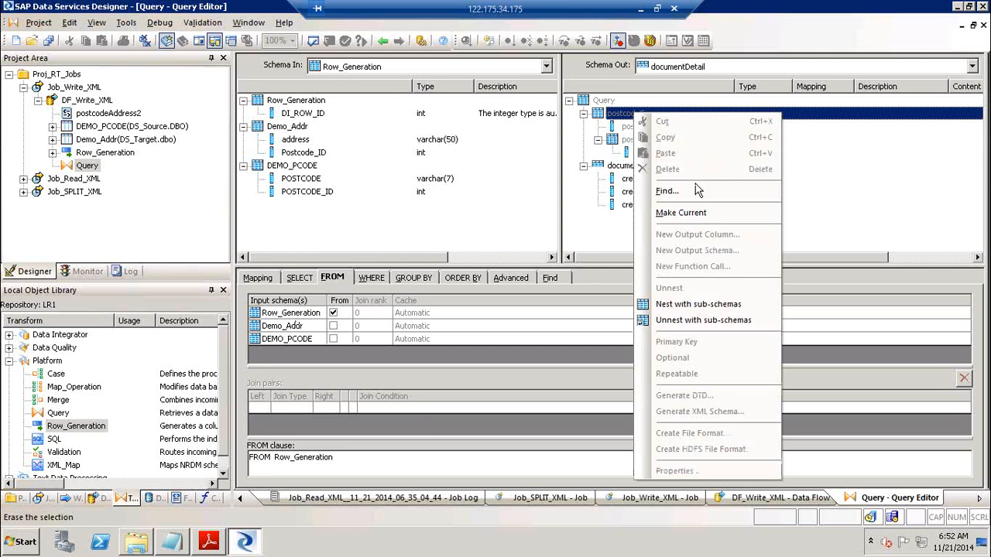
left_click(666, 191)
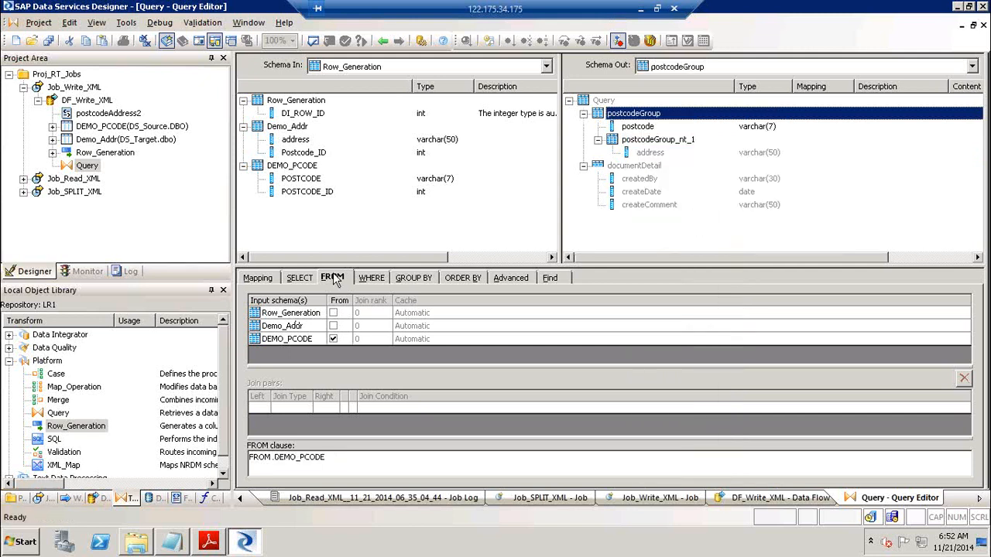
left_click(271, 282)
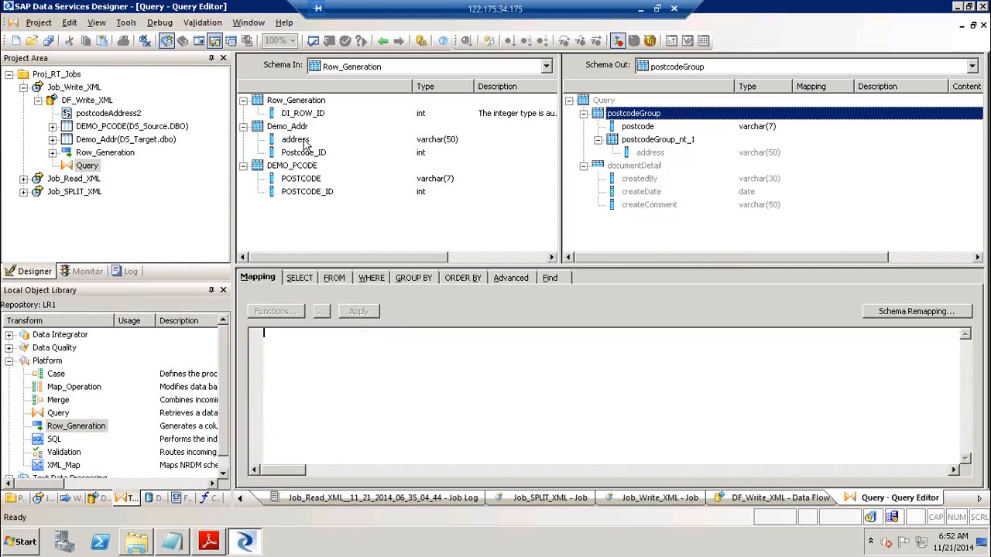
left_click(302, 181)
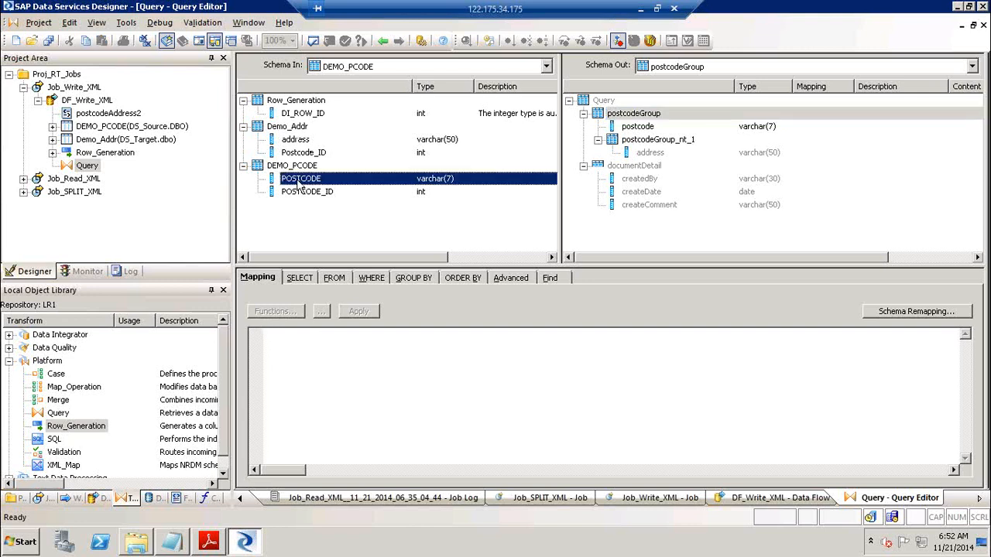
left_click_drag(491, 155, 641, 130)
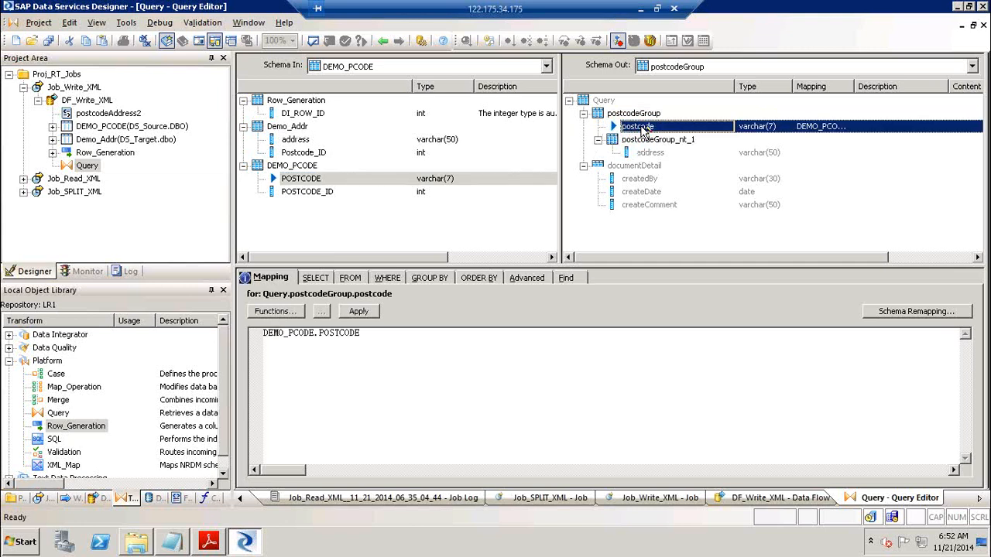
Make postcodeGroup_nt_1 current, map Demo_Addr.address onto address, and confirm its FROM source
left_click(658, 145)
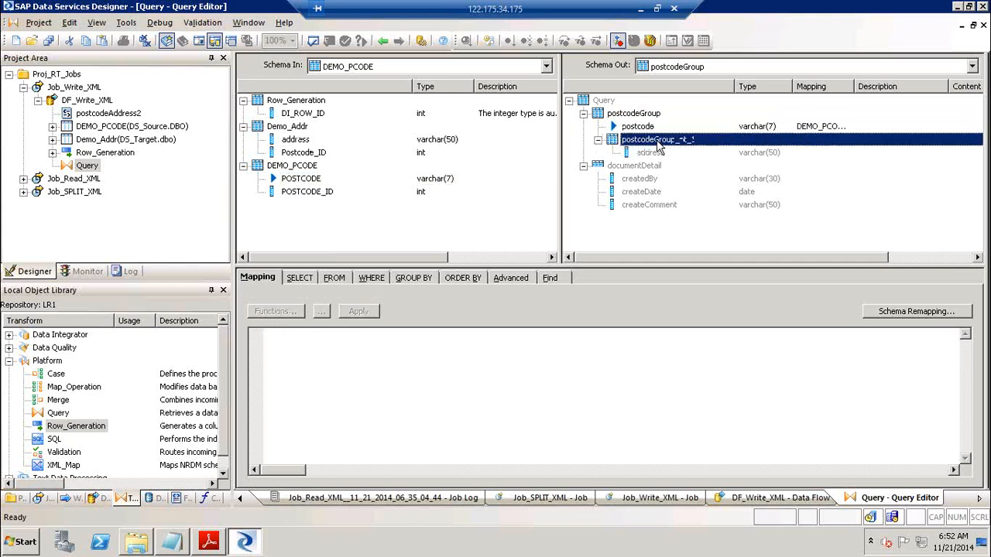
right_click(658, 146)
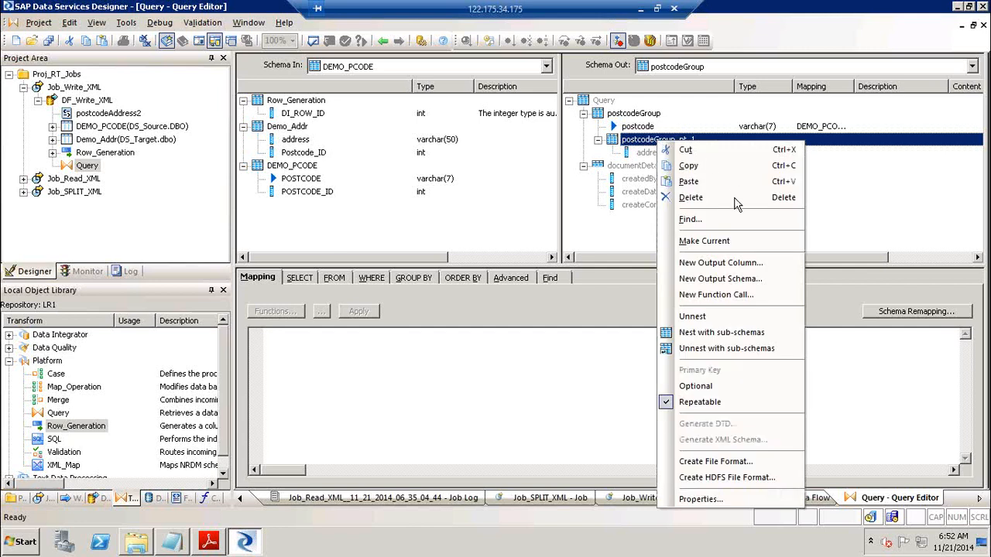
left_click(733, 239)
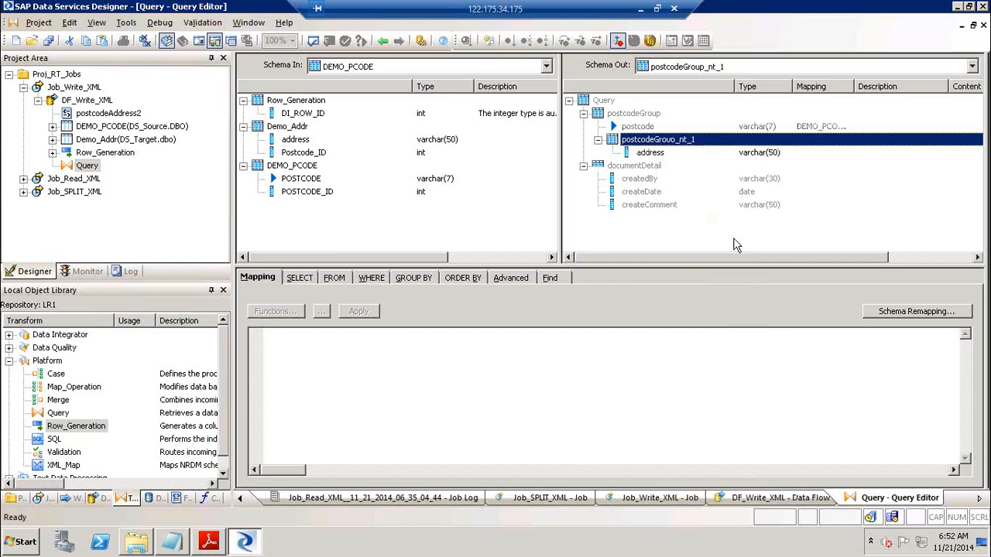
left_click(293, 142)
left_click_drag(298, 143, 633, 155)
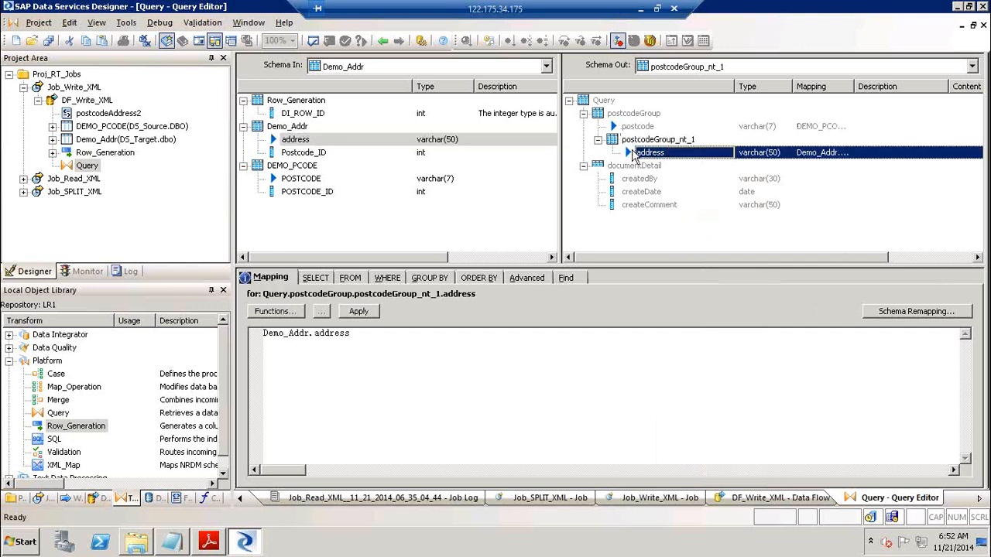
left_click(346, 279)
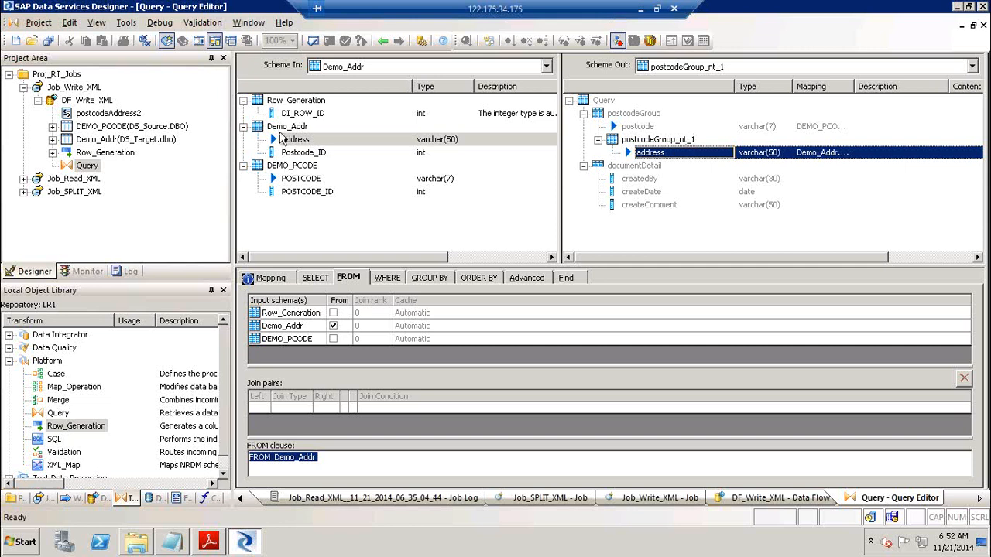
left_click(266, 281)
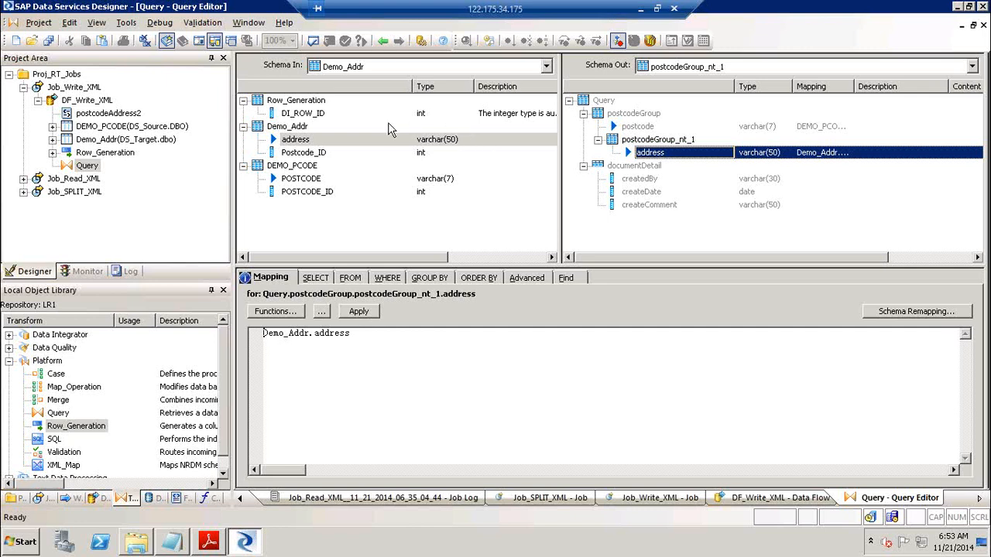
Make documentDetail current and map createdBy to the author's name as a quoted constant
left_click(632, 167)
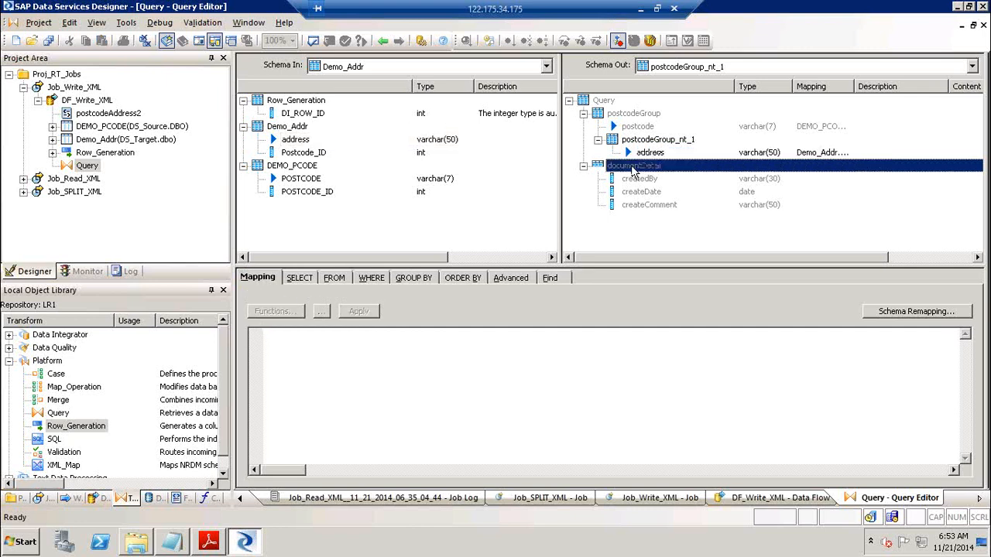
right_click(633, 169)
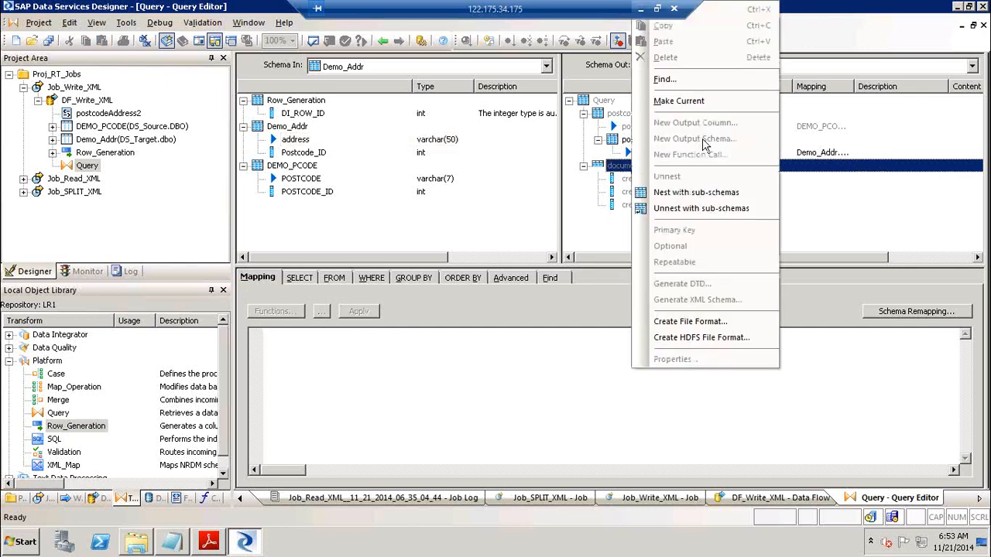
left_click(717, 101)
left_click(657, 179)
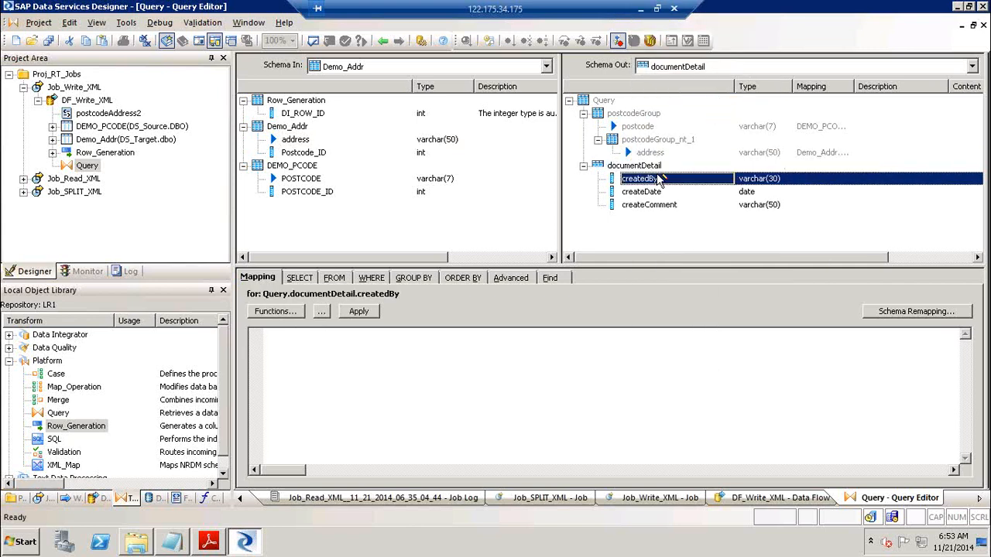
Map createDate to sysdate( ) and createComment to 'Demo on XML Data'
left_click(652, 193)
type("s")
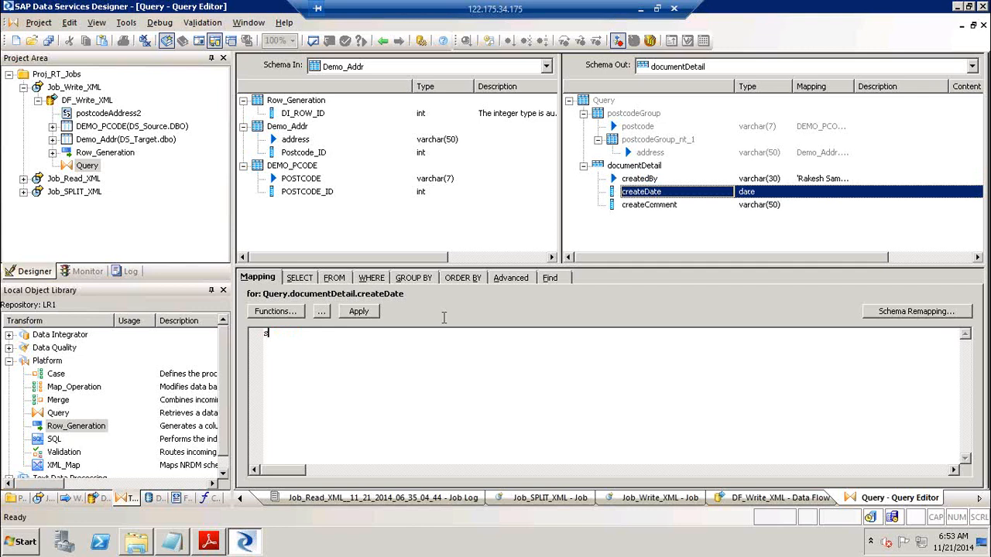
type("ys")
key("Return")
left_click(666, 206)
type("'Demo on XML Data")
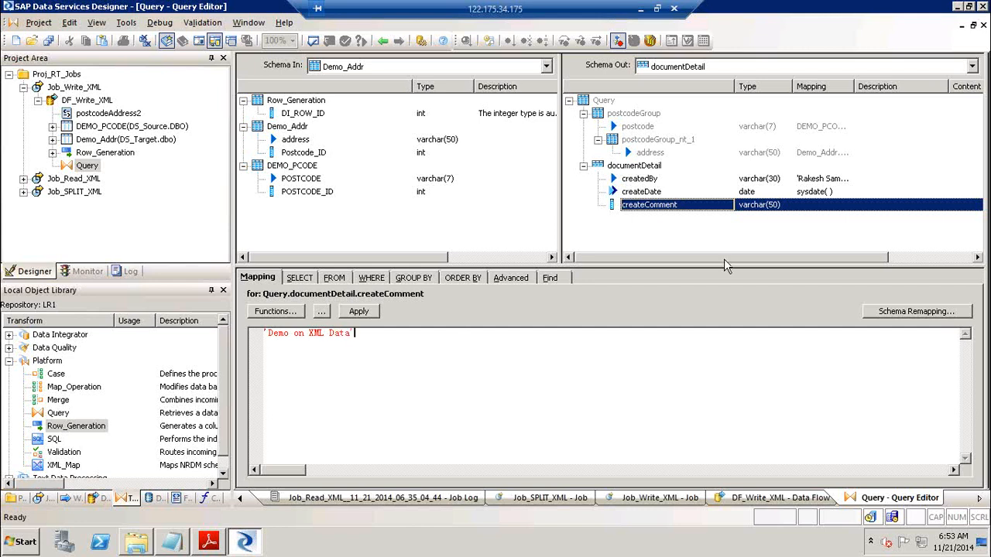
left_click(703, 234)
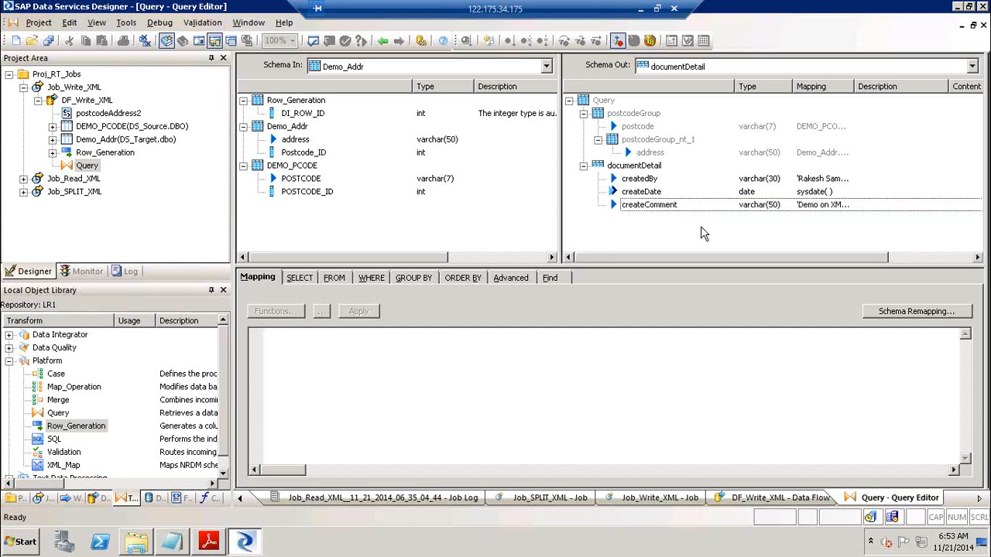
left_click(641, 204)
left_click(642, 204)
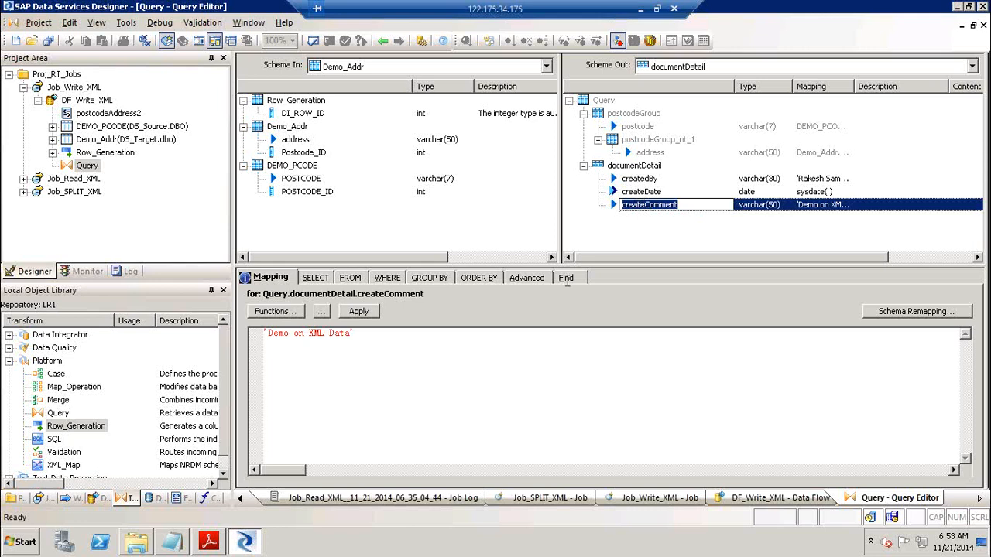
left_click(531, 379)
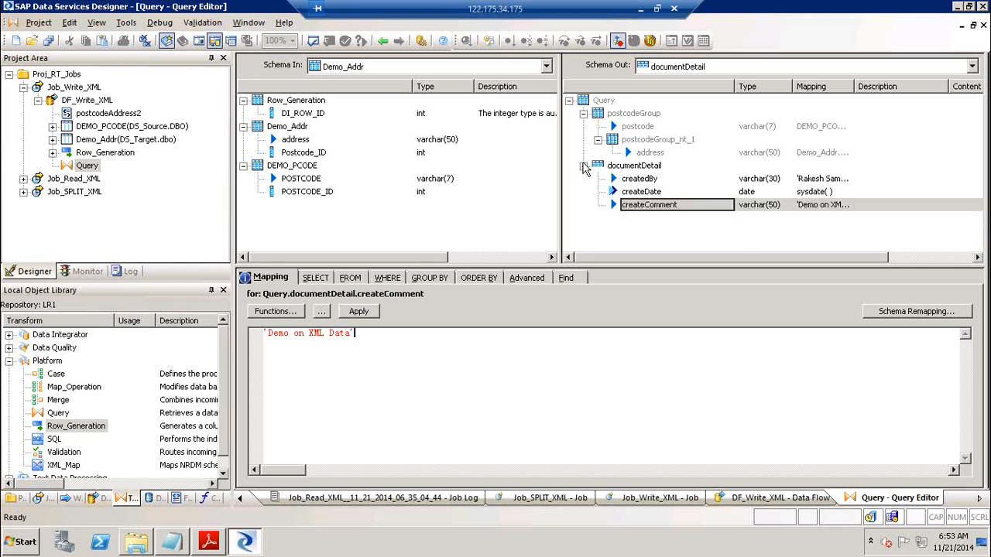
left_click(650, 141)
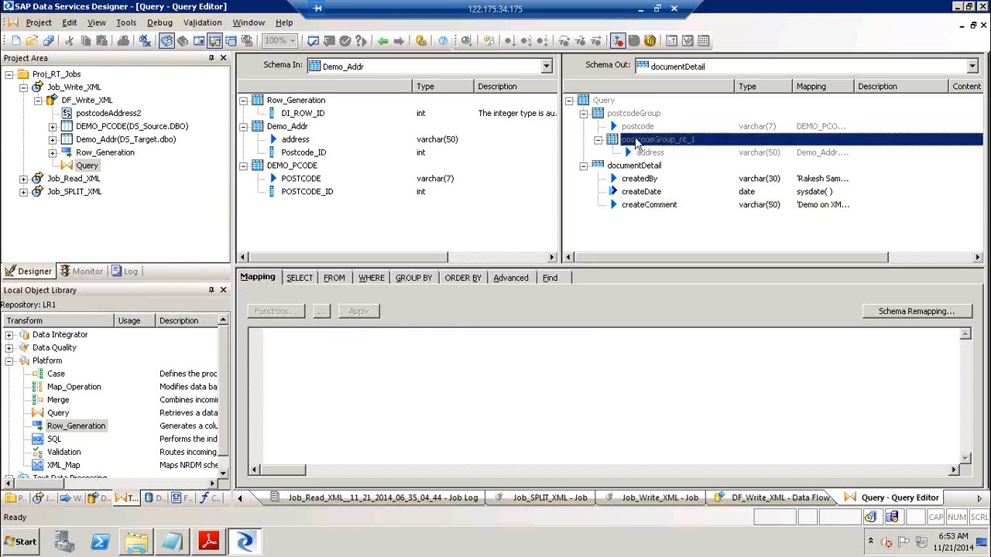
right_click(637, 144)
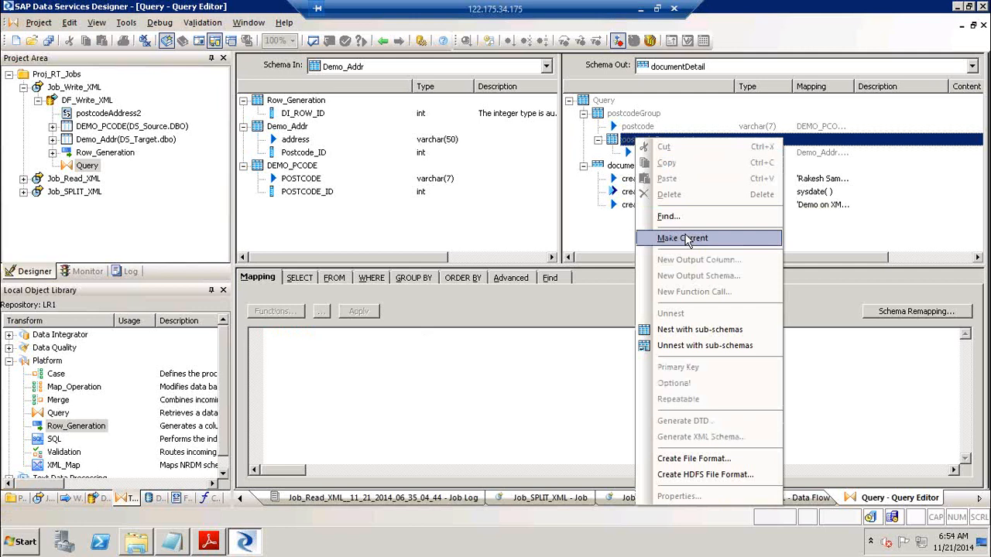
left_click(686, 241)
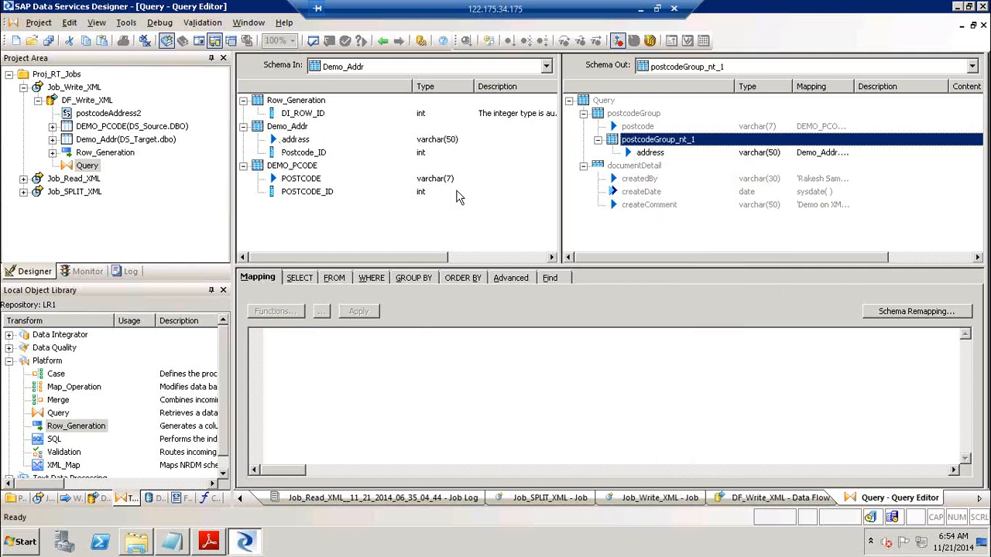
left_click(655, 153)
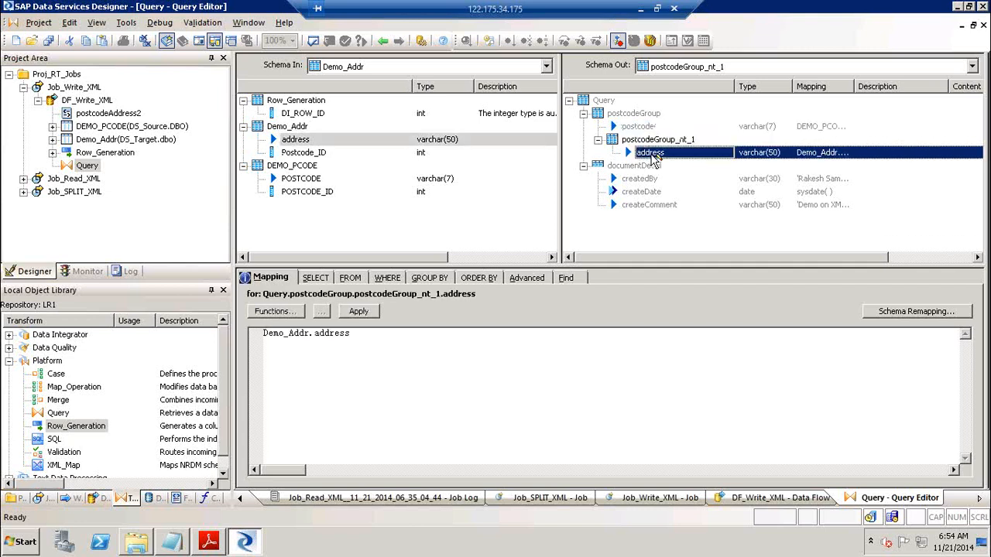
left_click(397, 279)
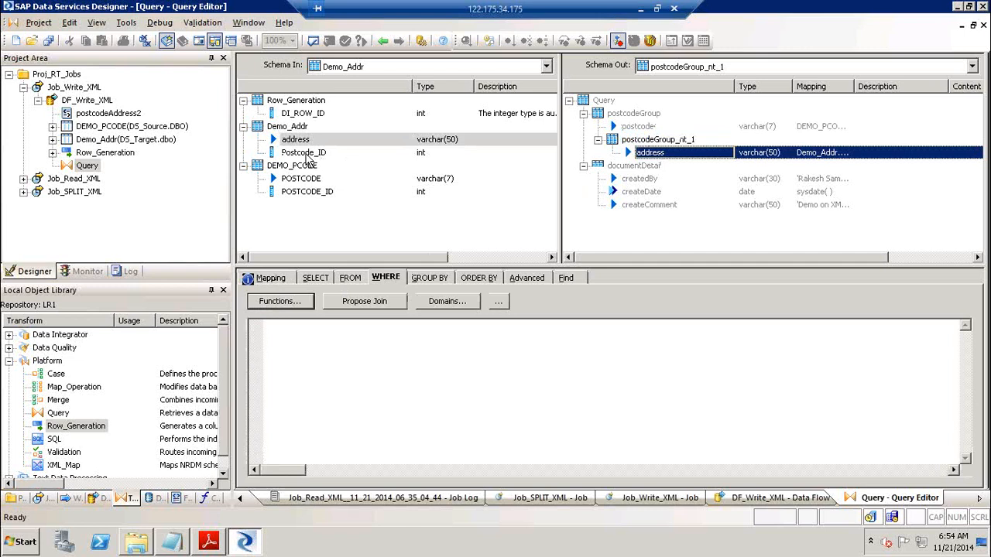
left_click_drag(301, 195, 286, 346)
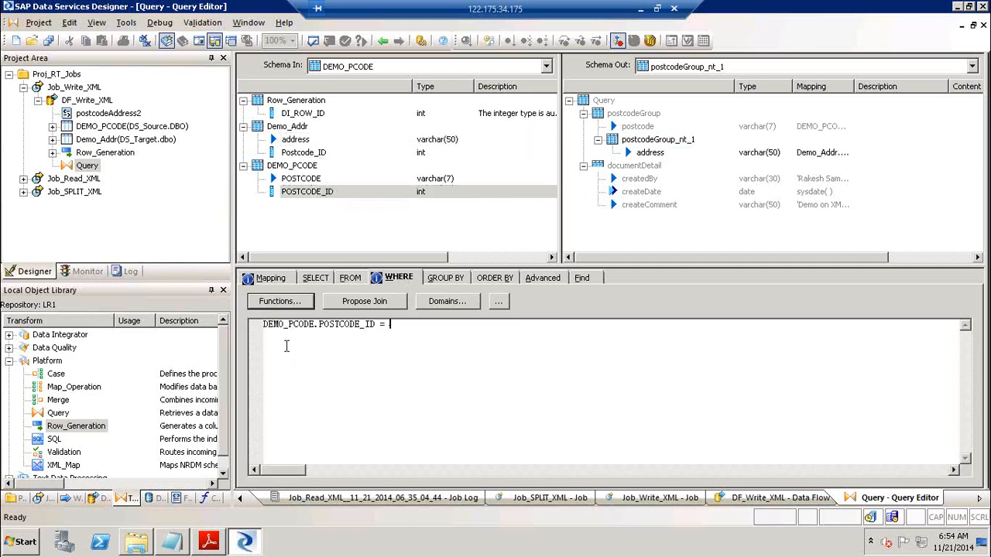
left_click_drag(279, 154, 436, 325)
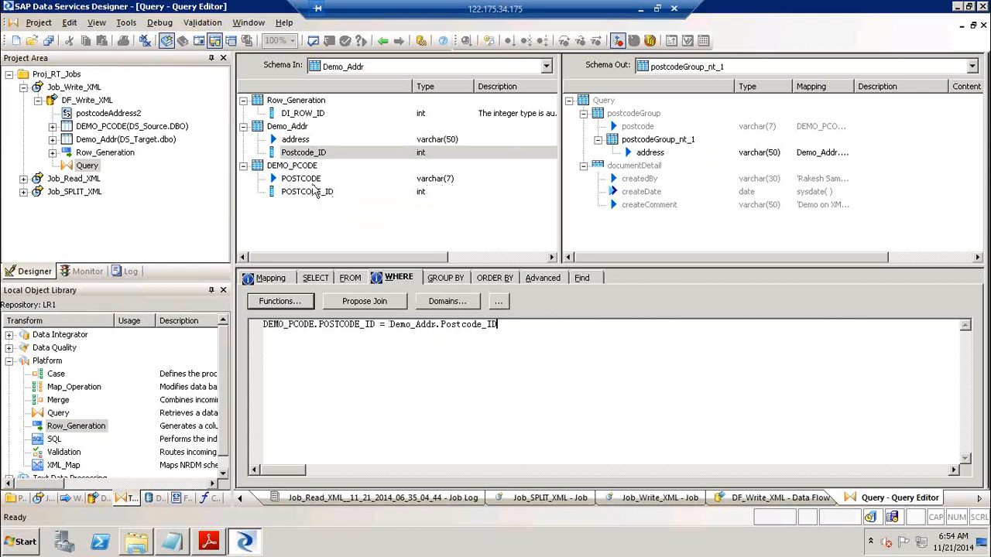
left_click(306, 181)
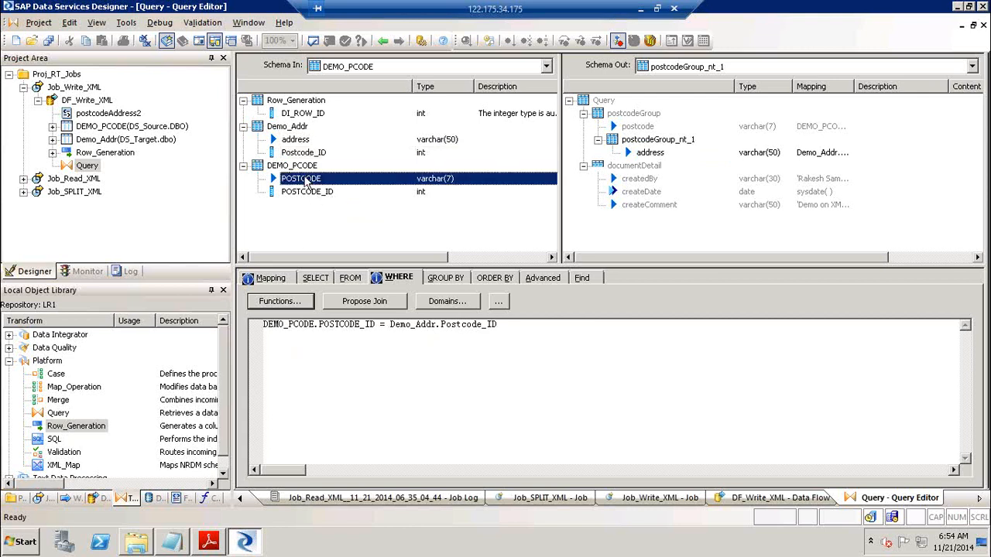
left_click(306, 194)
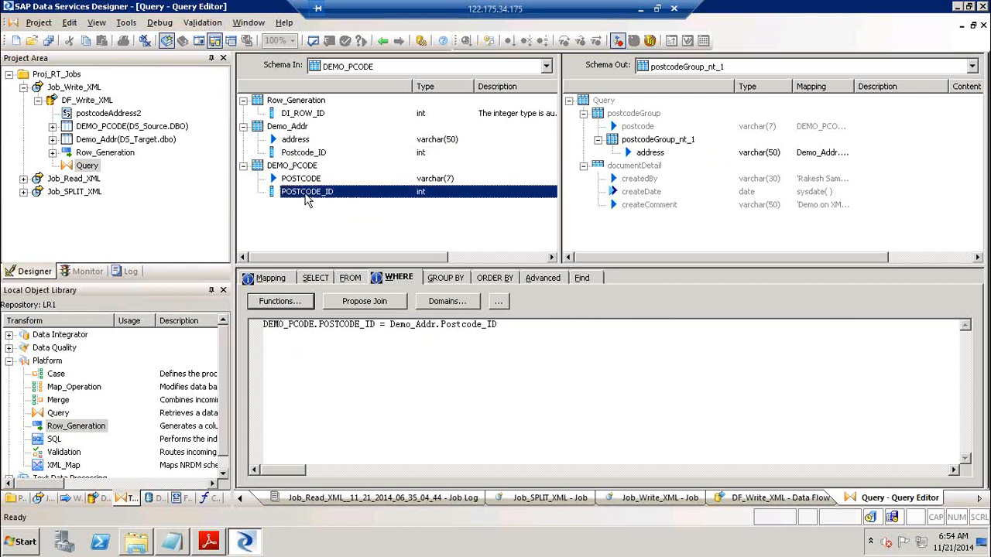
left_click(310, 154)
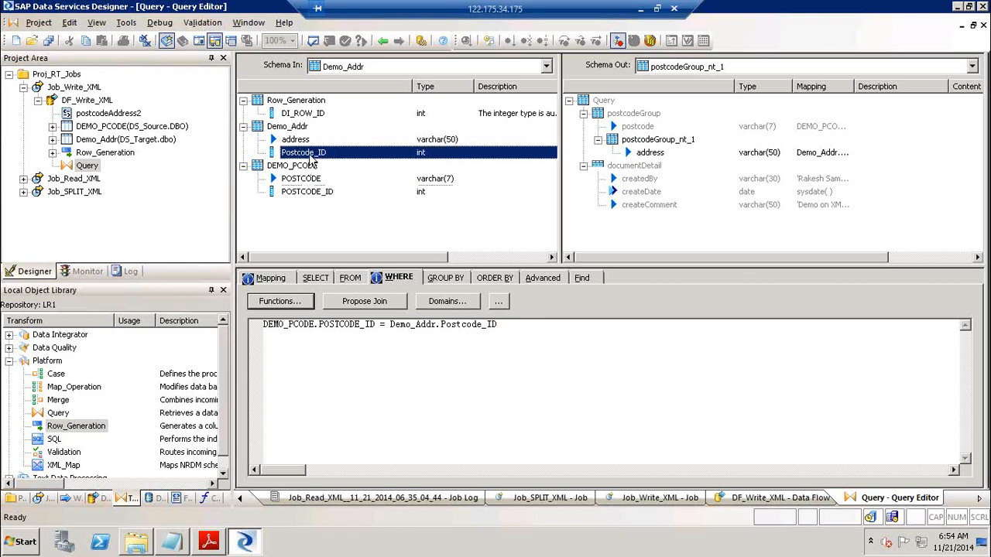
left_click(302, 143)
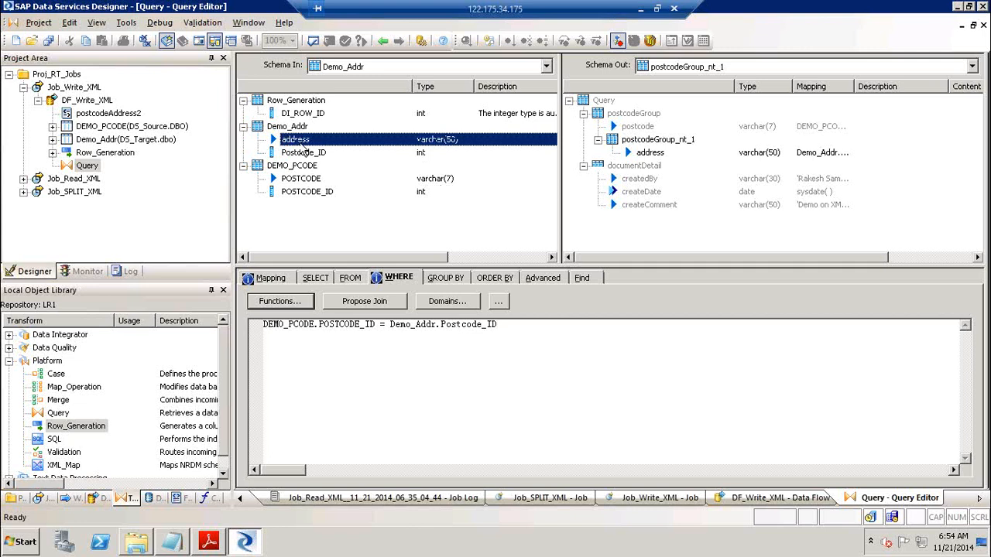
left_click(306, 178)
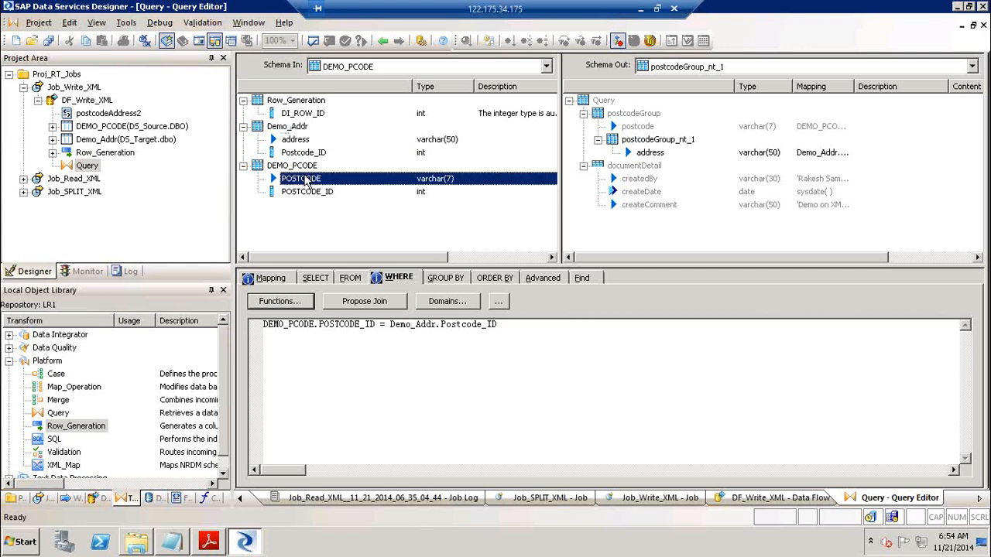
left_click(308, 192)
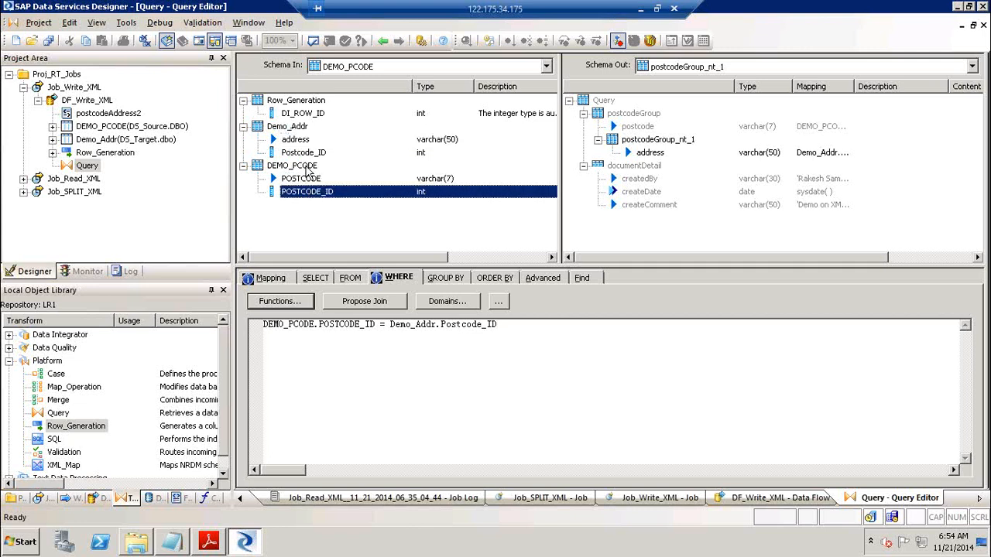
left_click(313, 152)
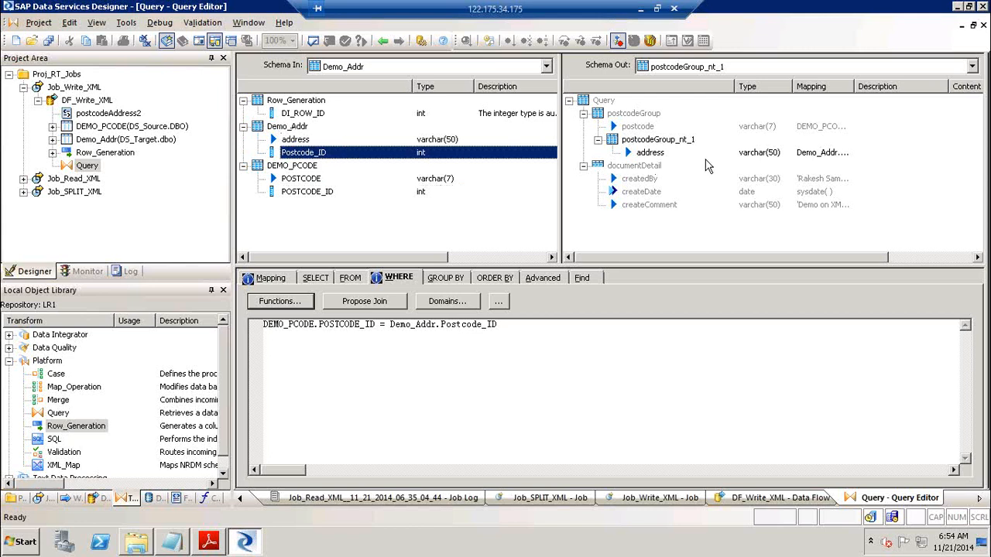
left_click(308, 115)
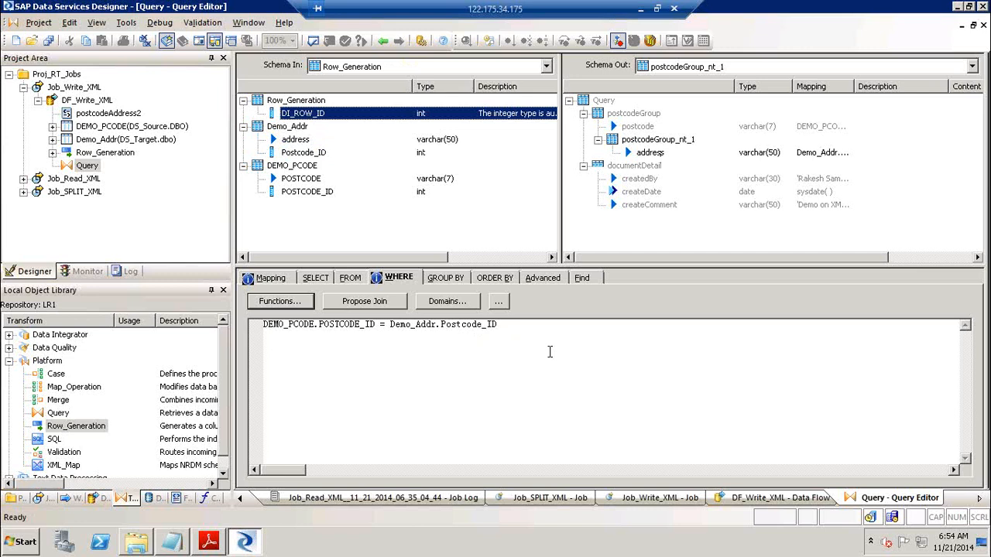
Validate all objects in the DF_Write_XML data flow and dismiss the results
left_click(382, 40)
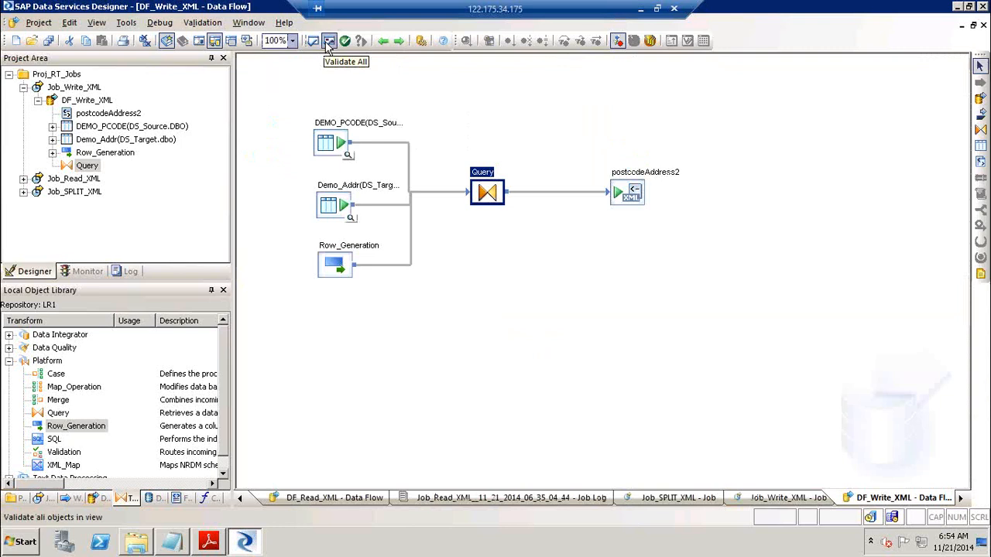
left_click(328, 43)
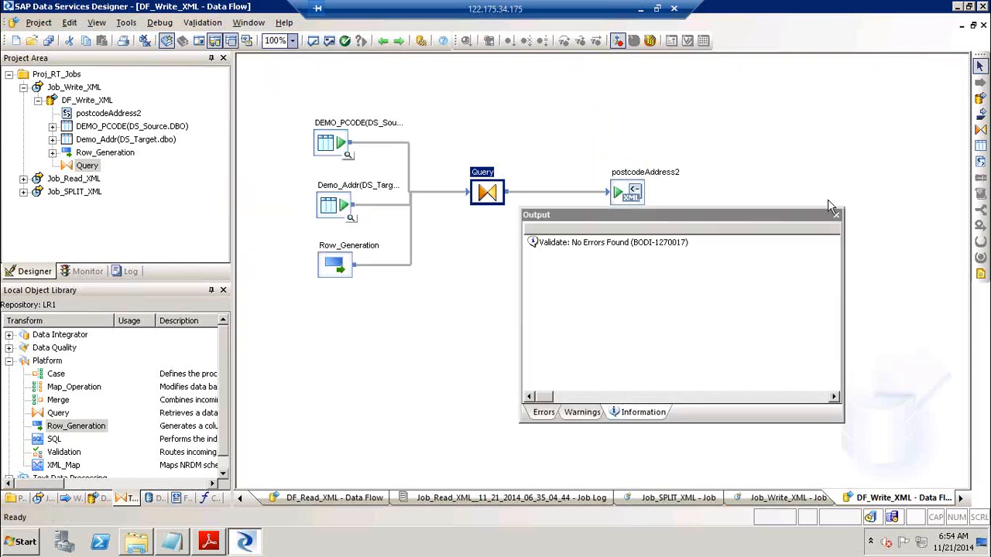
left_click(836, 216)
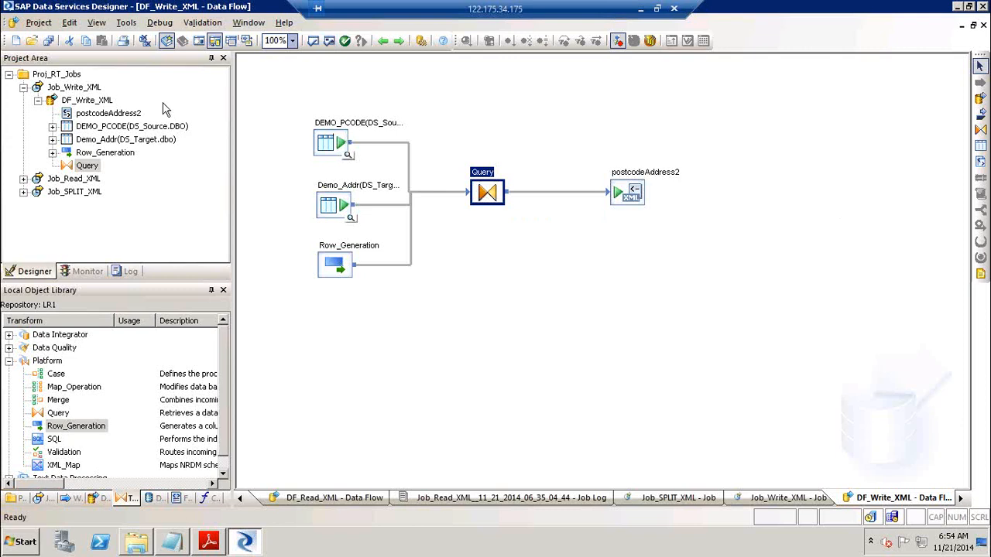
Execute Job_Write_XML, reopen DF_Write_XML, and minimize the Designer to the desktop
left_click(82, 87)
right_click(84, 88)
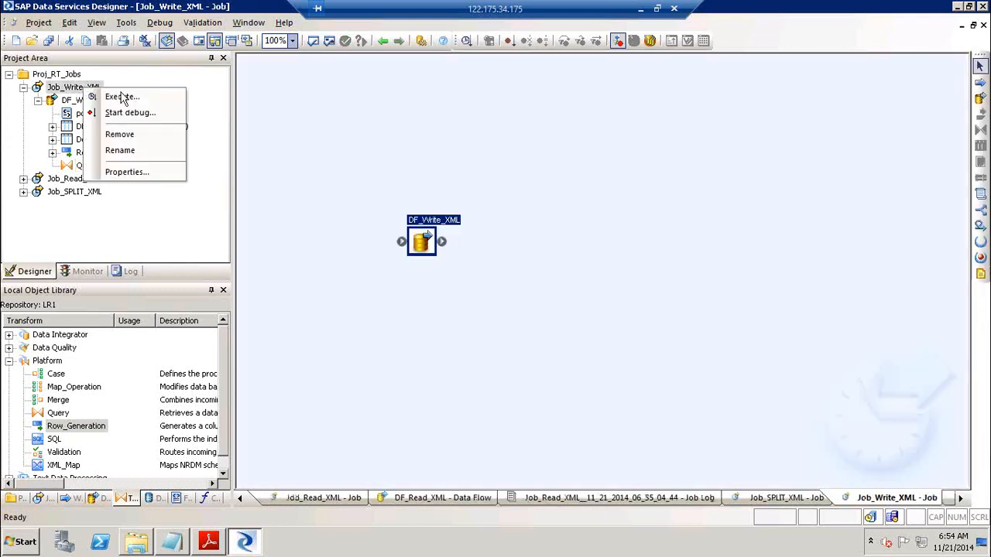
left_click(122, 97)
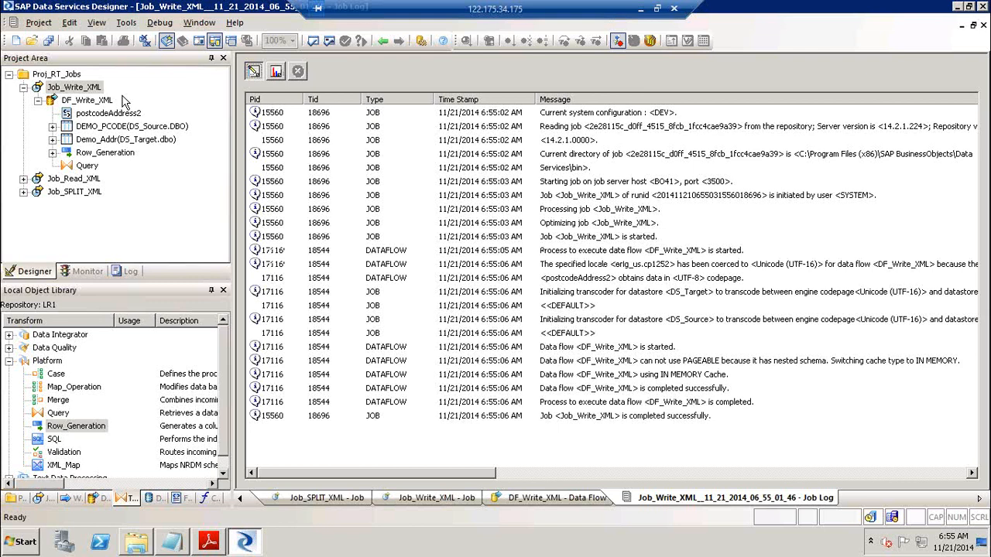
left_click(78, 104)
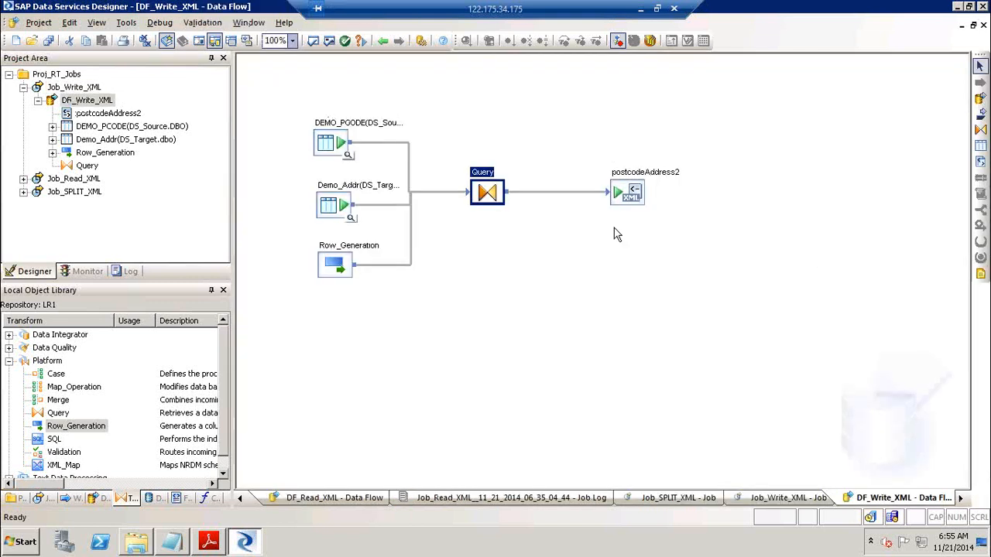
key("super+d")
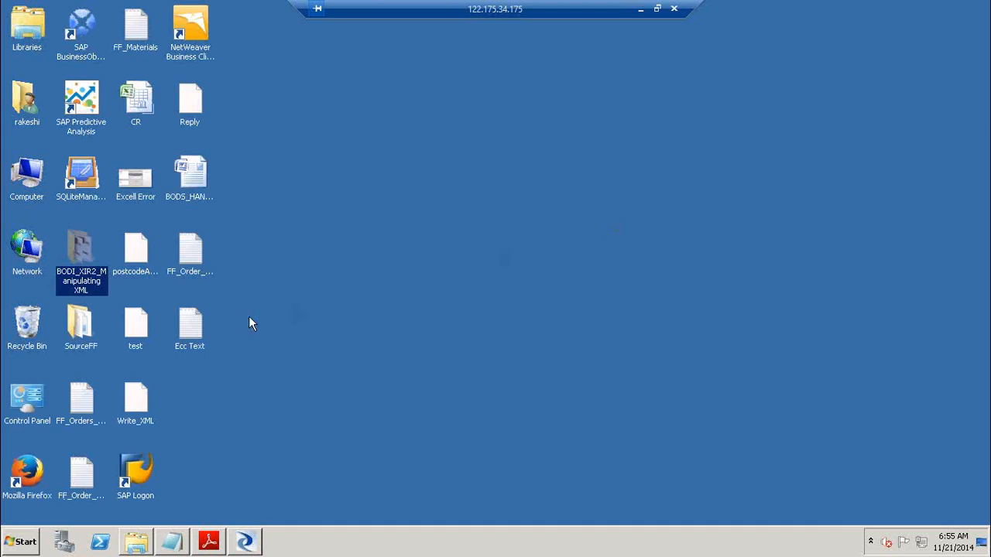
Open the SourceFF folder and then its OutBound subfolder
double_click(75, 326)
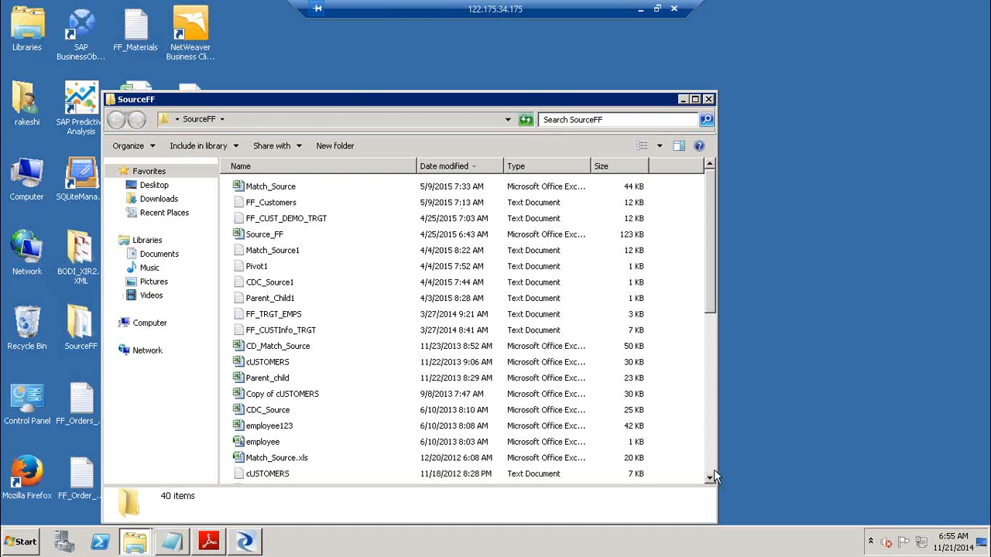
scroll(714, 469, "down", 7)
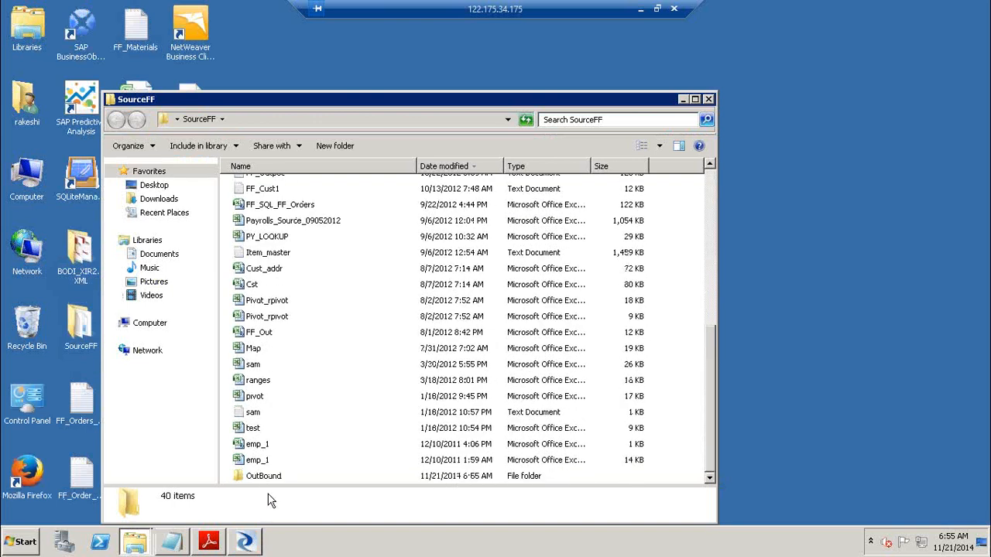
double_click(267, 477)
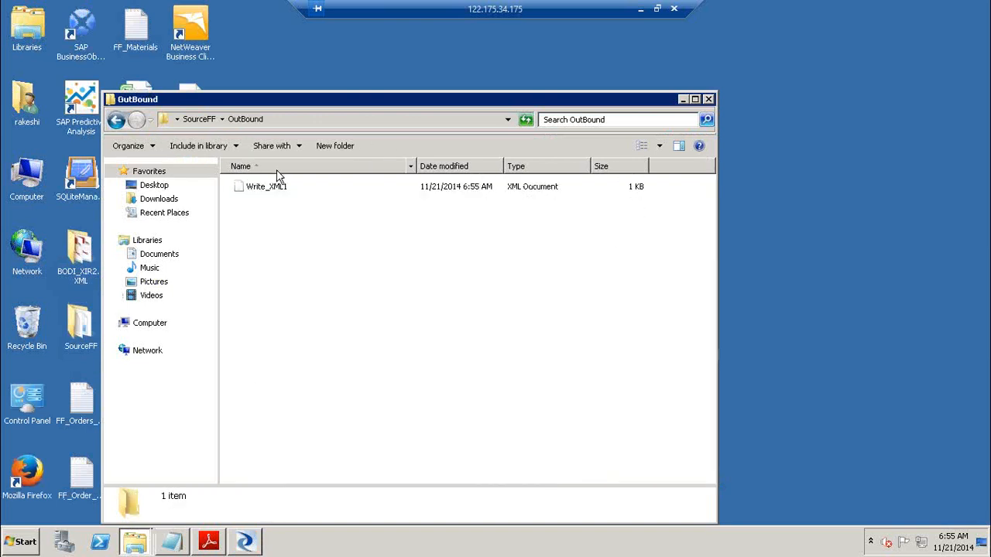
Open the Write_XML1 output file in Notepad
left_click(272, 193)
right_click(271, 192)
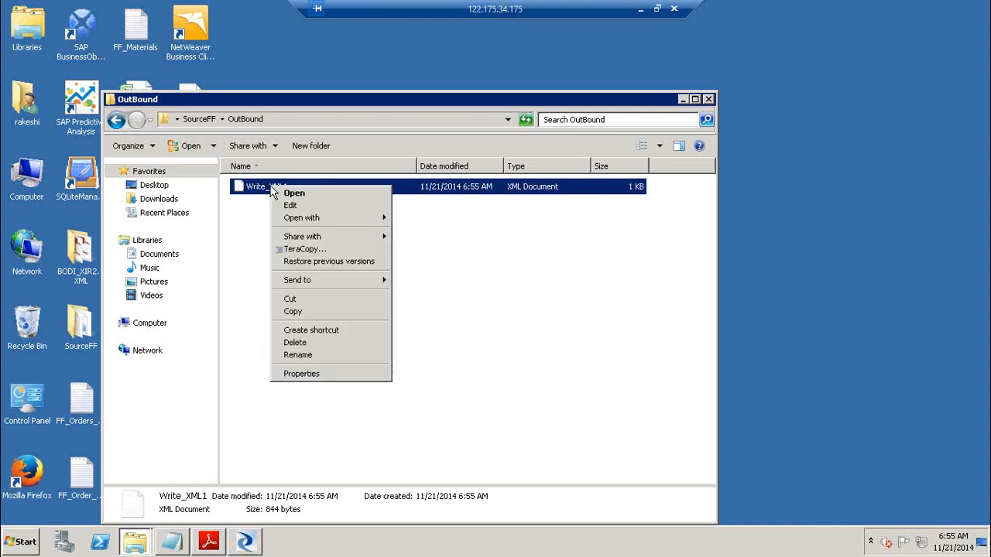
mouse_move(304, 220)
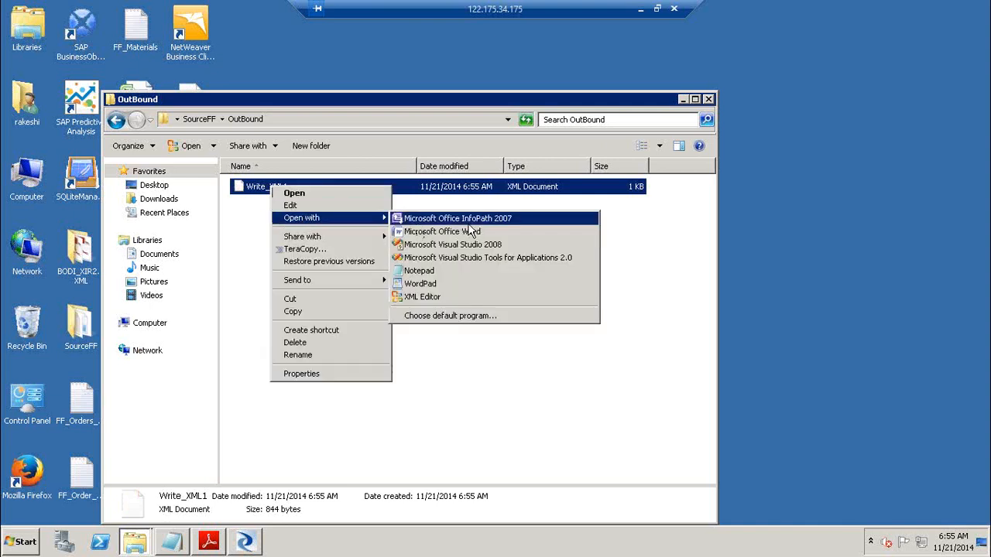
left_click(466, 272)
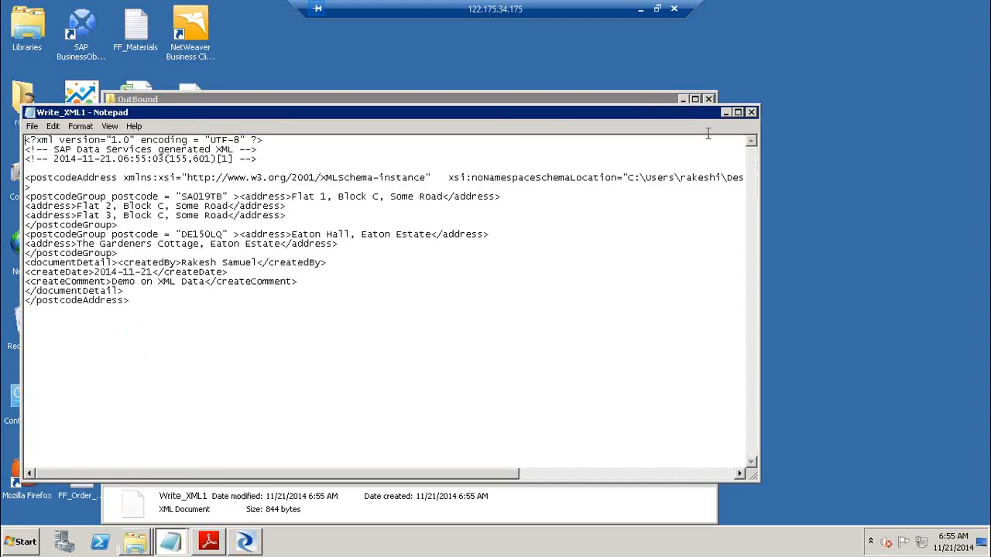
left_click(728, 113)
right_click(271, 193)
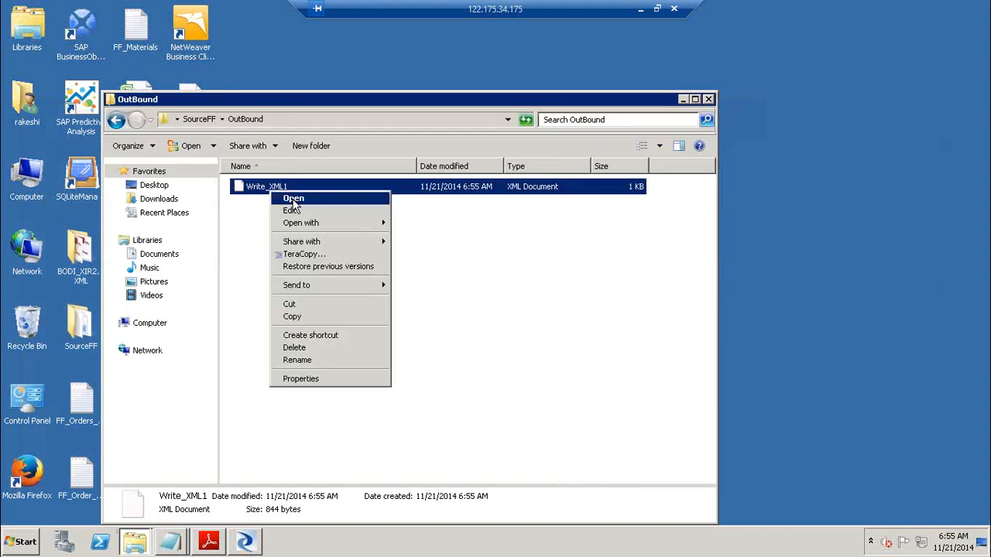
left_click(293, 200)
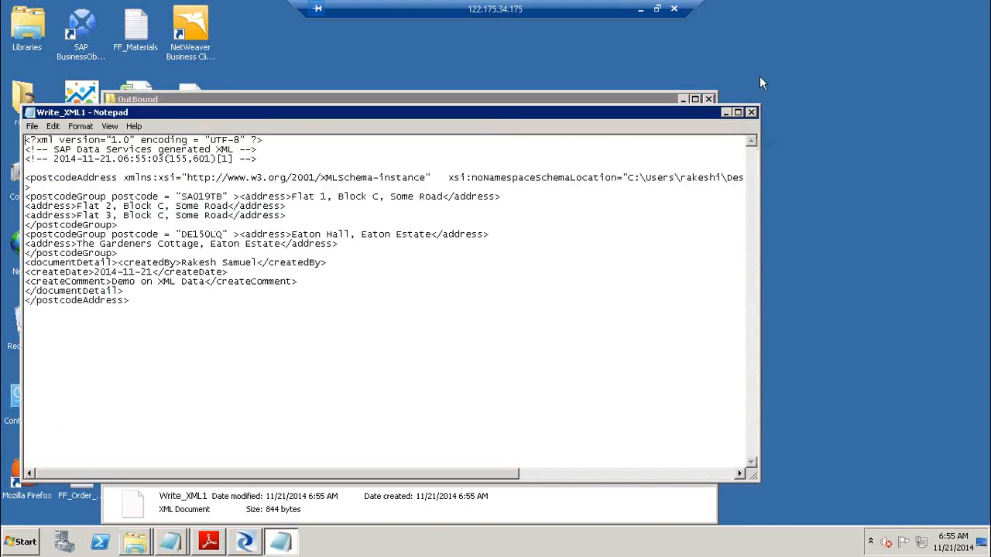
left_click(751, 112)
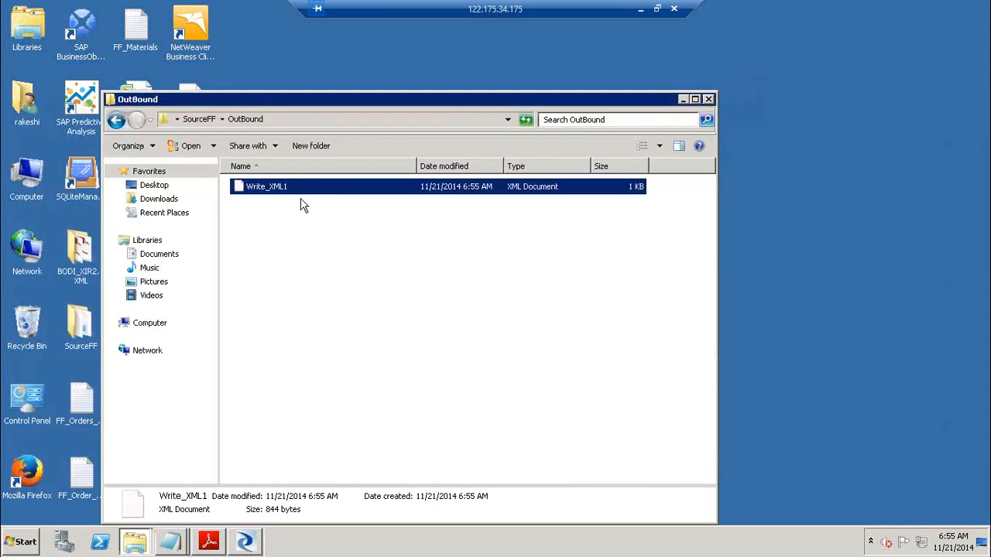
right_click(262, 196)
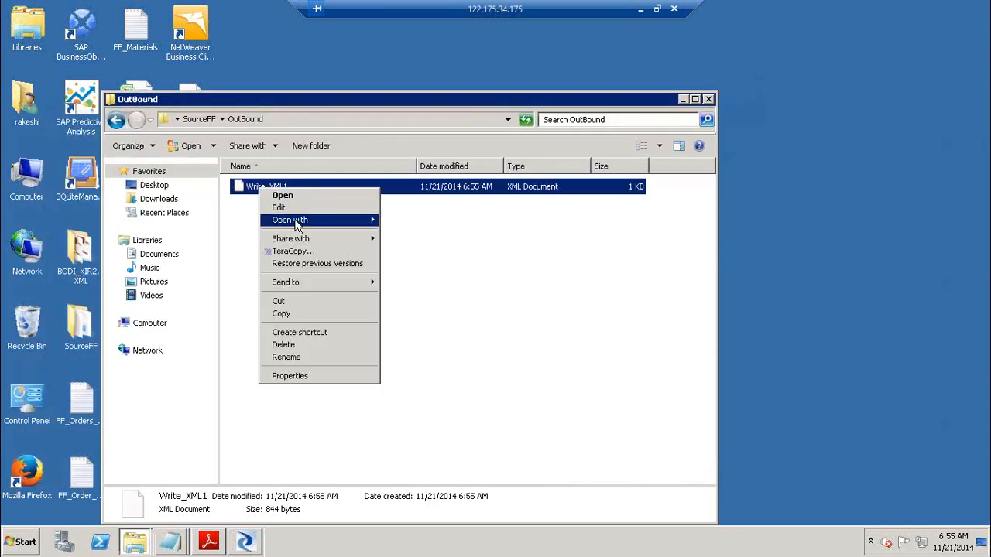
mouse_move(294, 223)
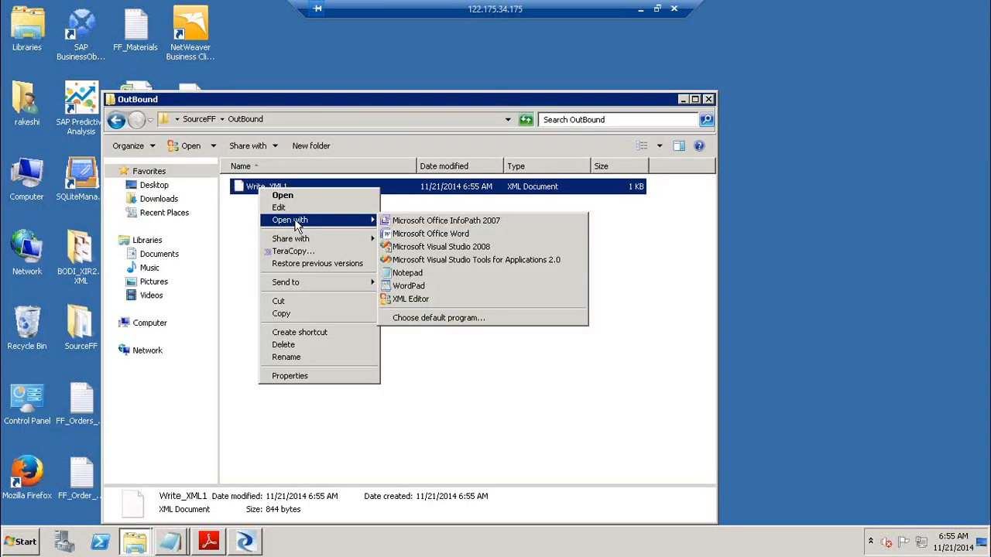
left_click(468, 304)
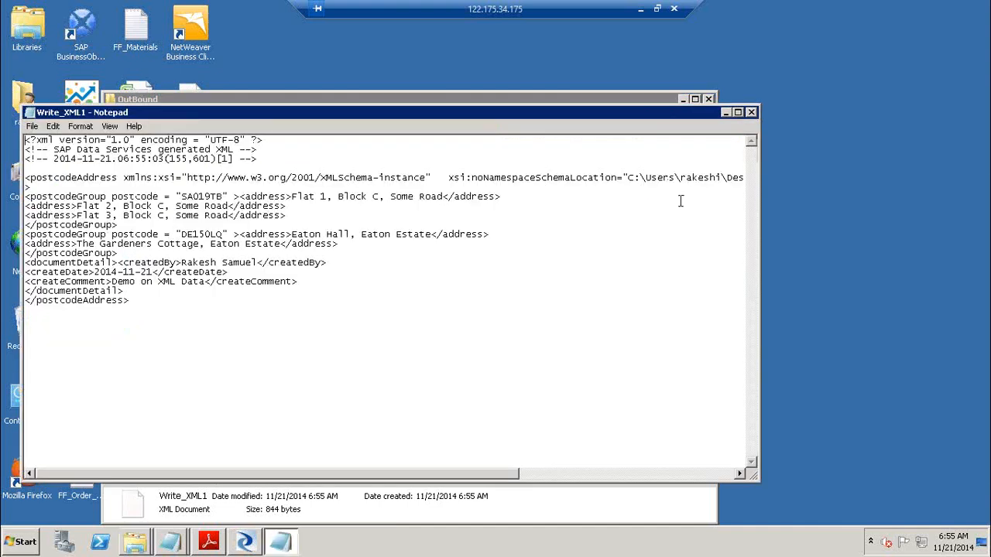
left_click_drag(631, 112, 733, 132)
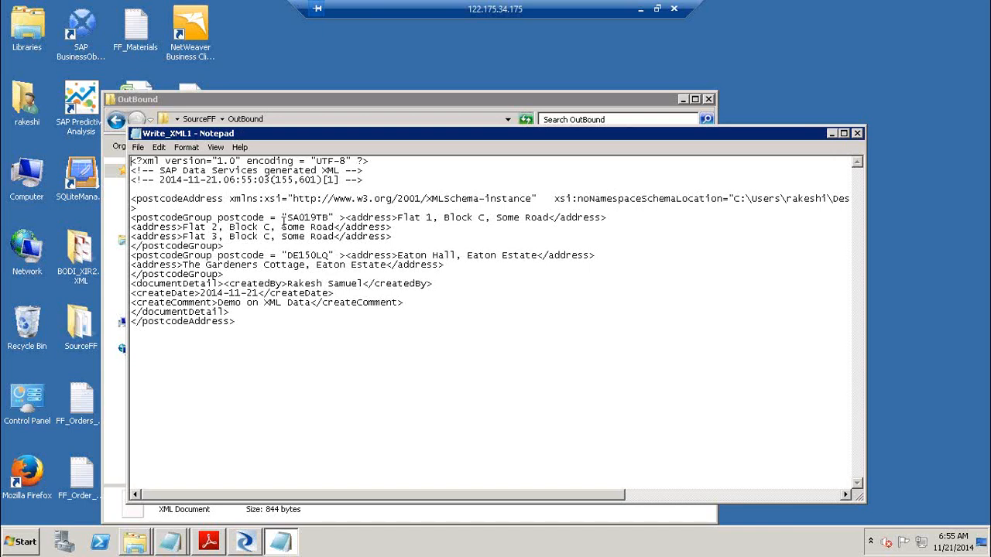
left_click_drag(288, 217, 326, 217)
left_click_drag(397, 218, 432, 219)
left_click_drag(183, 227, 214, 236)
left_click_drag(287, 255, 337, 255)
left_click(397, 255)
key("shift+Up")
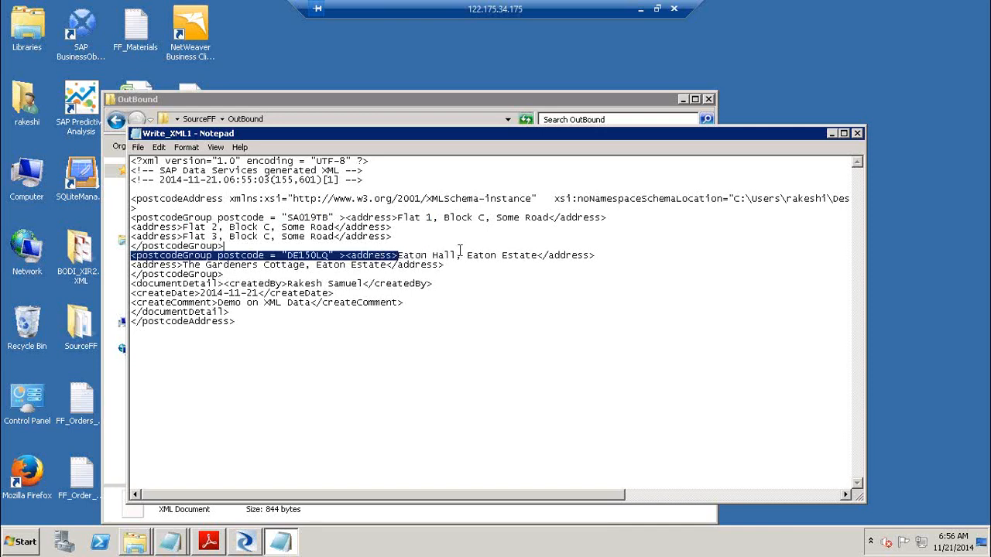
left_click(466, 254, "shift")
left_click_drag(184, 266, 347, 281)
left_click_drag(206, 294, 292, 306)
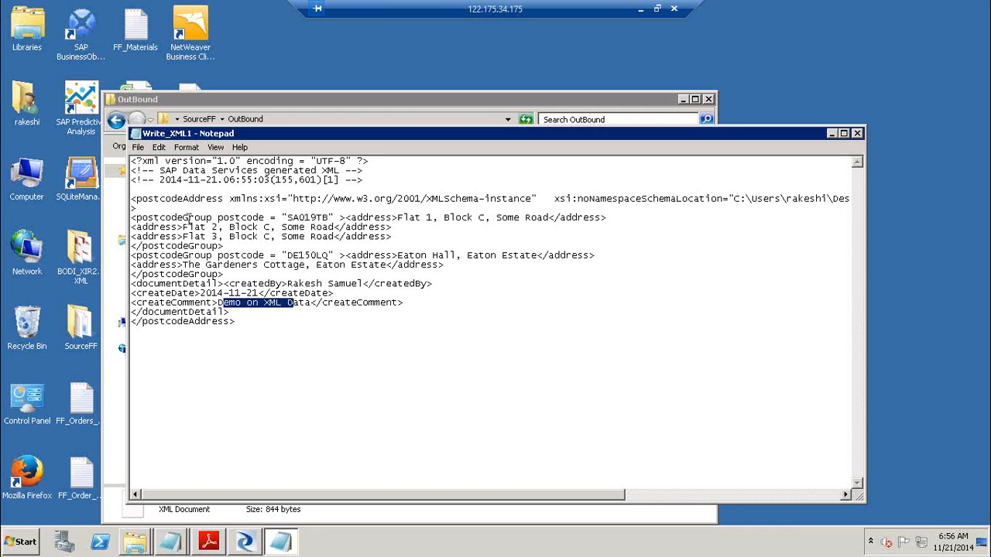
Highlight the postcodeGroup, address and postcodeAddress tags, then close Notepad and the OutBound window
left_click_drag(225, 247, 122, 247)
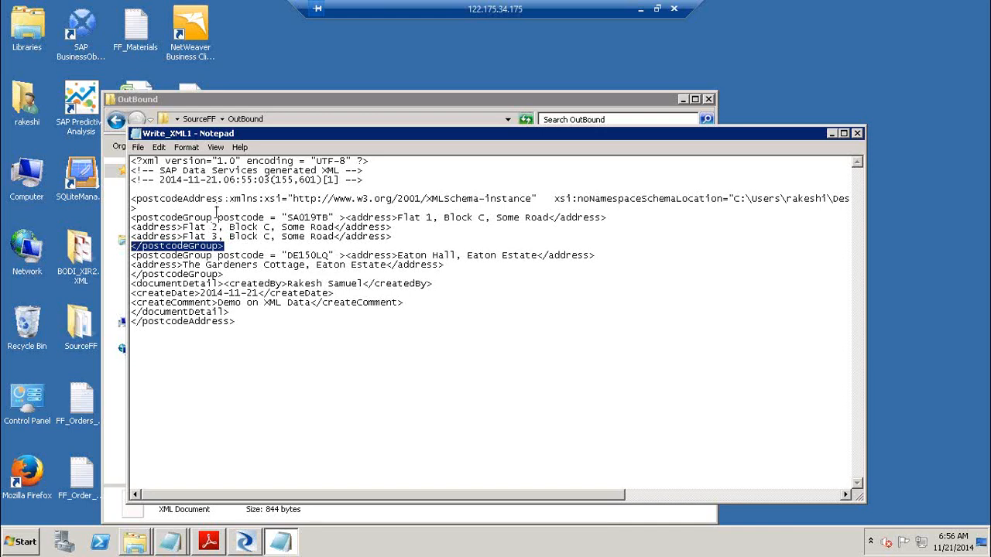
left_click_drag(213, 217, 136, 219)
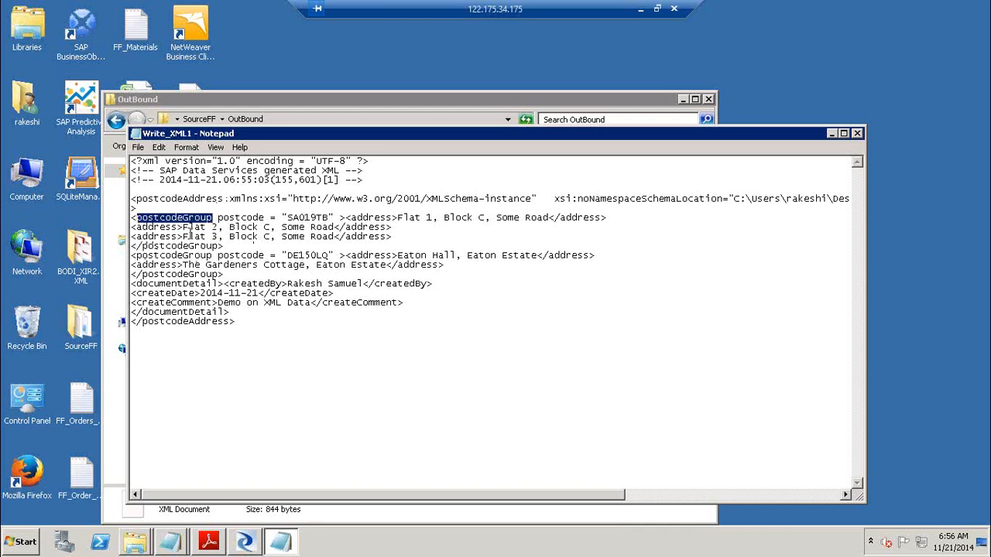
left_click_drag(184, 228, 131, 227)
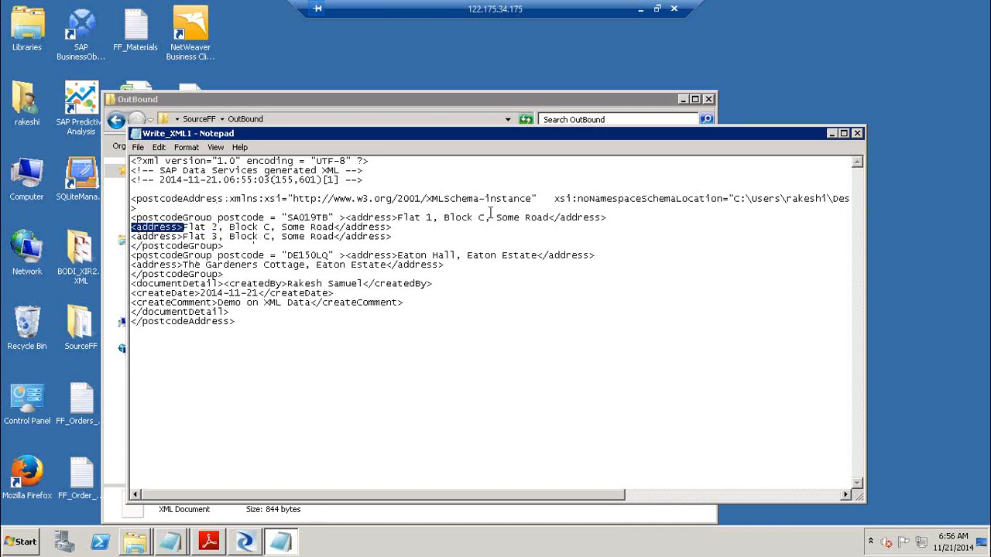
left_click_drag(393, 228, 359, 228)
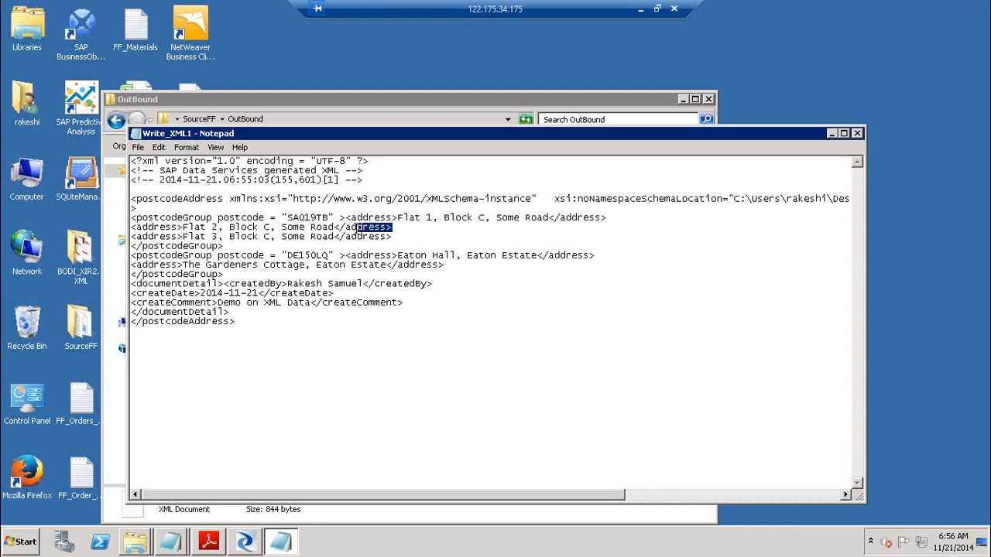
left_click(178, 237)
left_click(226, 246)
left_click(131, 255)
left_click_drag(234, 321, 147, 322)
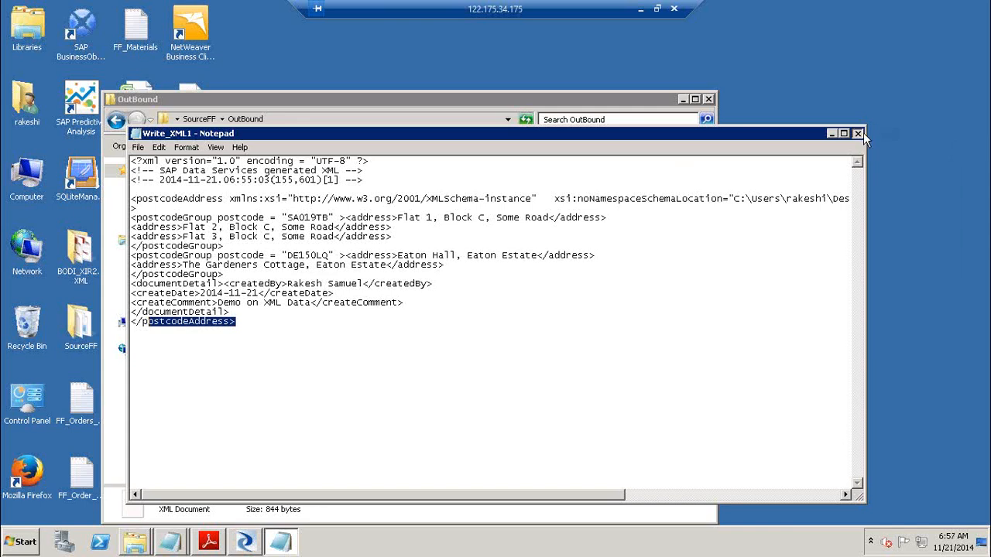
left_click(861, 133)
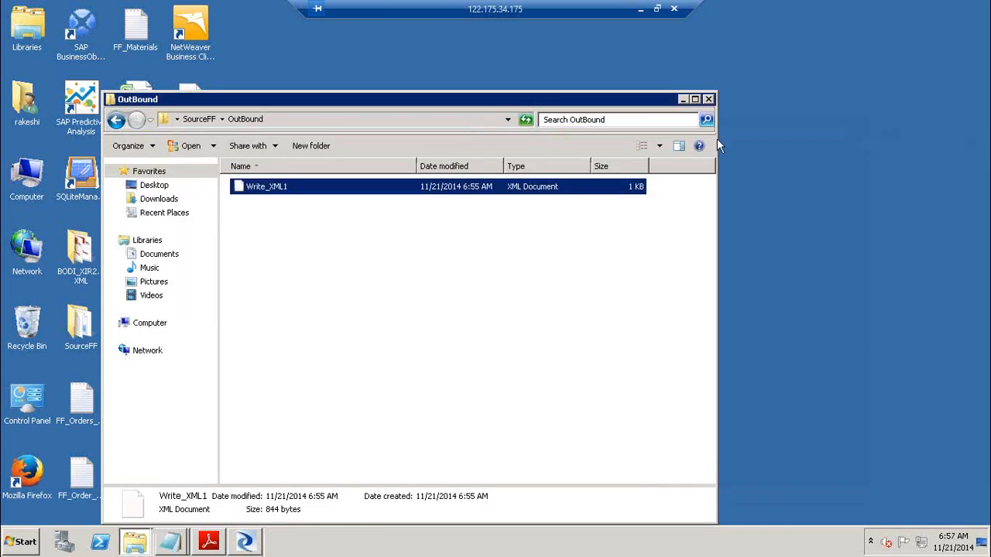
left_click(706, 100)
Bring the Designer forward, then show the manipulating XML data.pdf guide in Adobe Reader
left_click(258, 539)
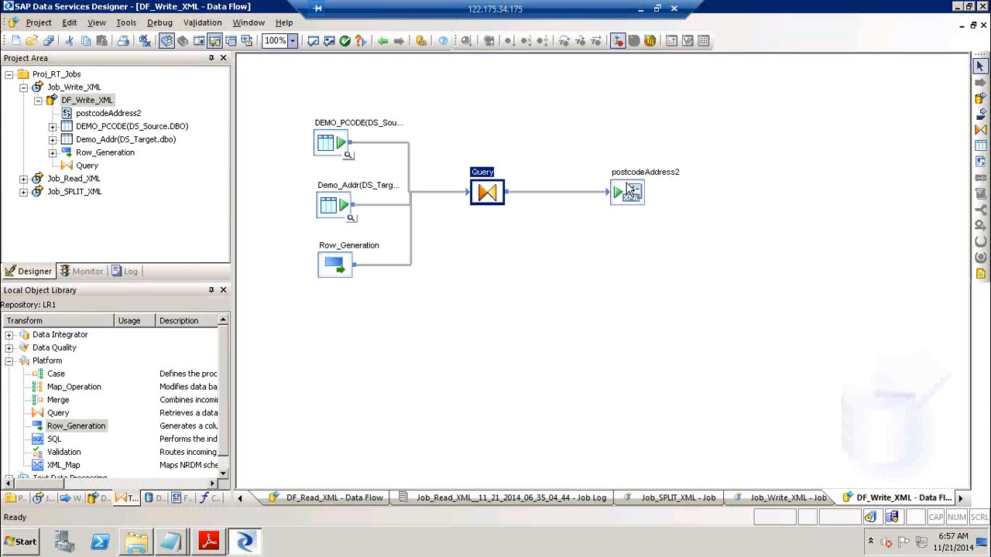
left_click(640, 8)
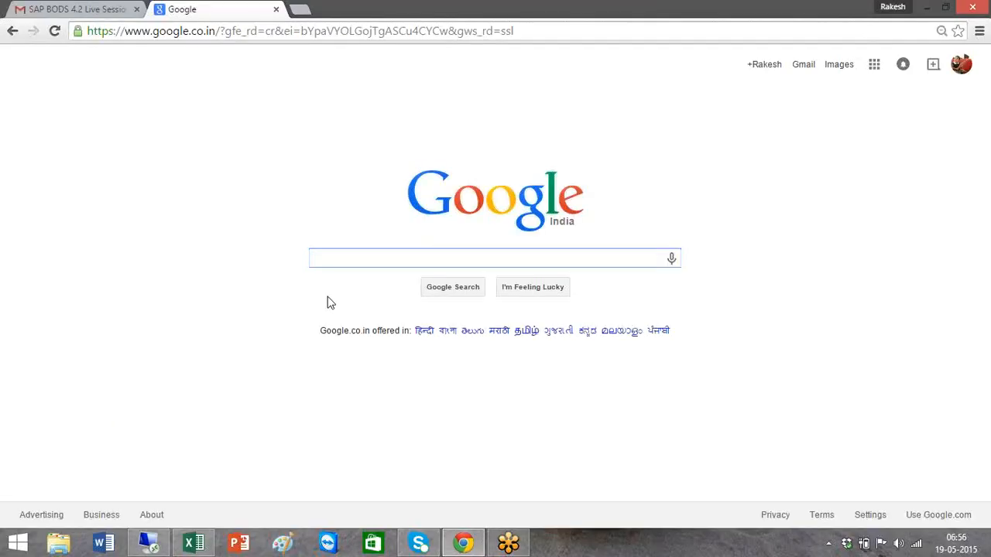
left_click(158, 546)
left_click(208, 542)
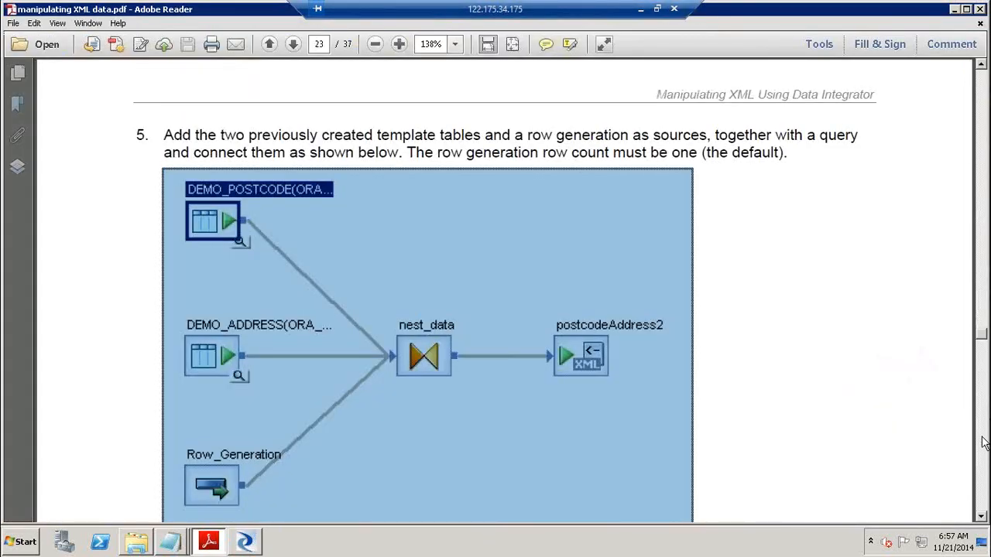
Page through the PDF guide to the page 28 dataflow diagram ending in DEMO_DB_XML
scroll(982, 443, "down", 10)
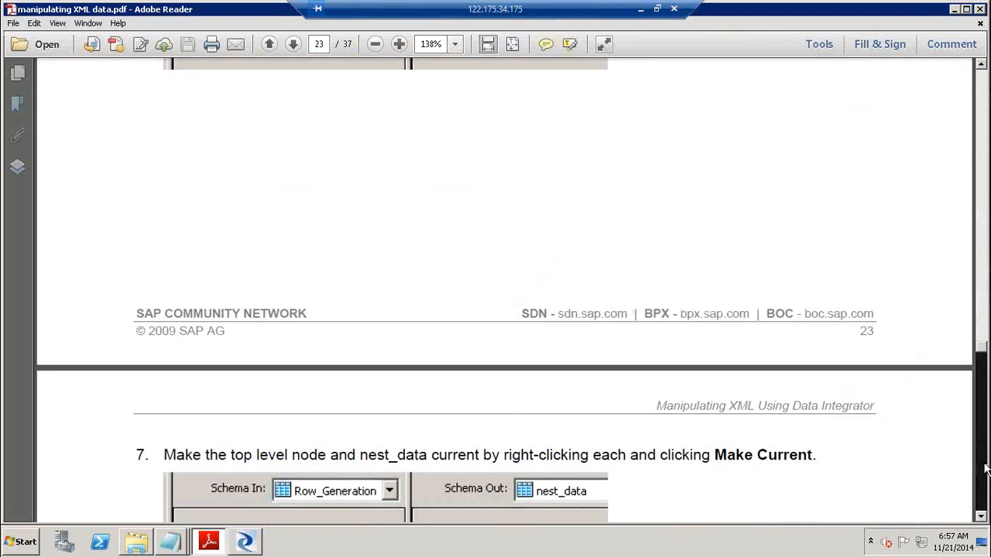
scroll(985, 468, "down", 10)
scroll(984, 468, "down", 5)
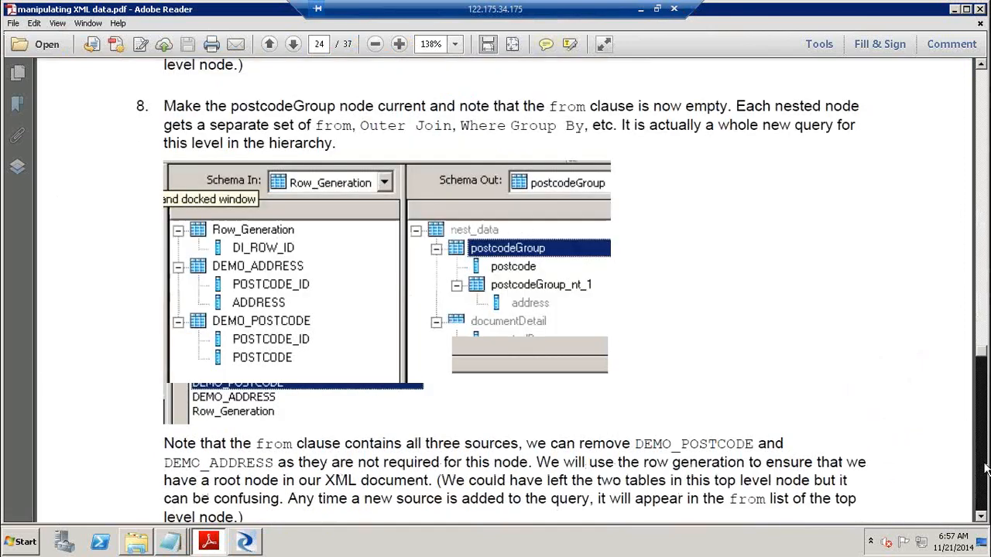
scroll(985, 468, "down", 10)
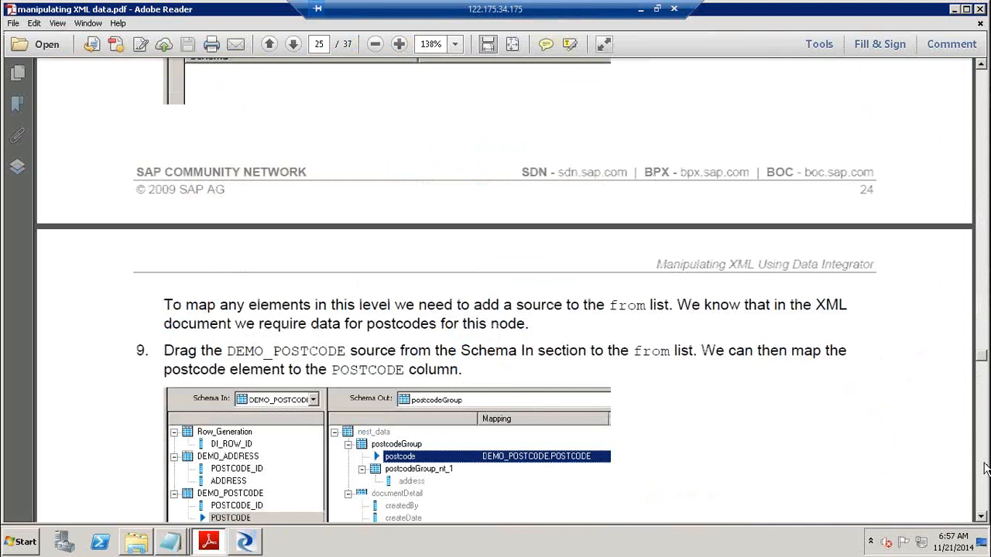
scroll(985, 469, "down", 15)
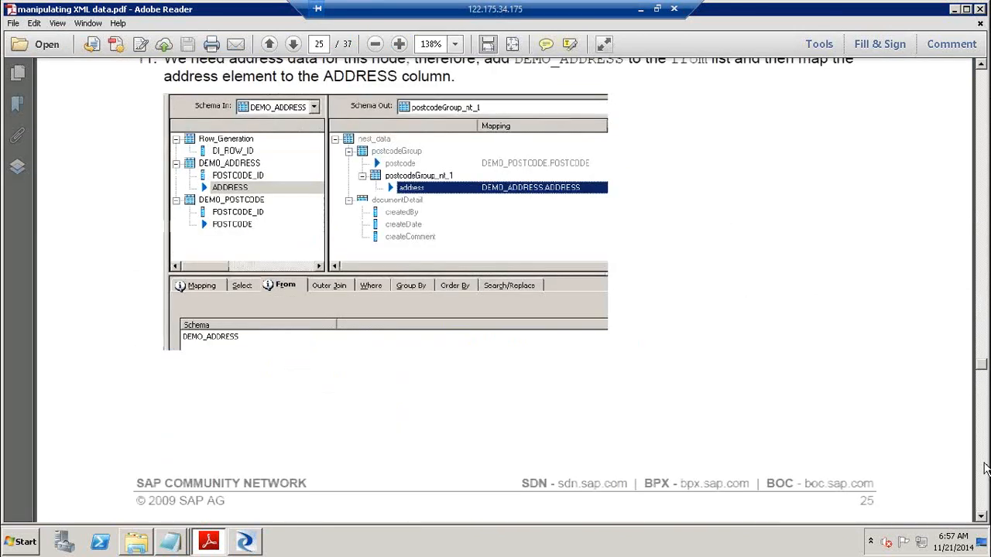
left_click(985, 468)
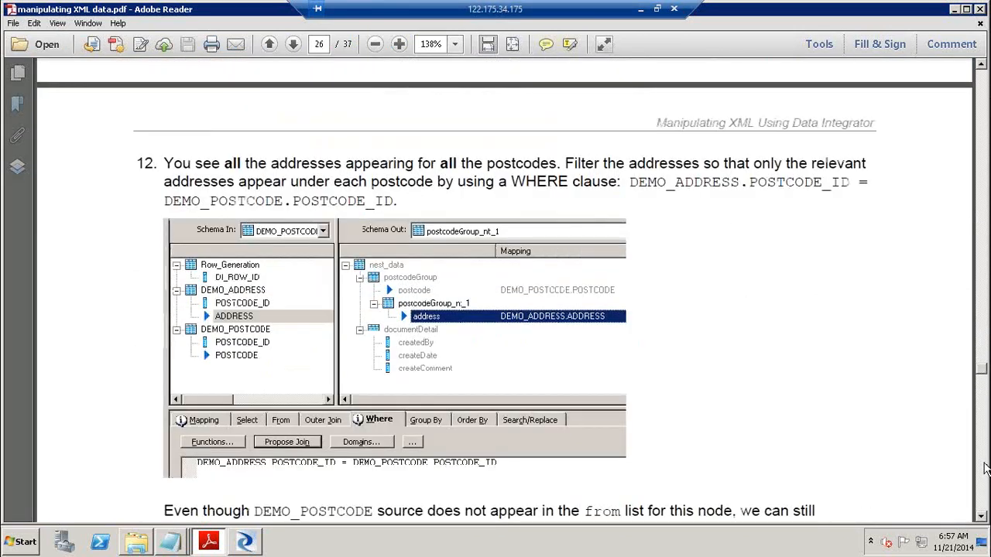
left_click(985, 468)
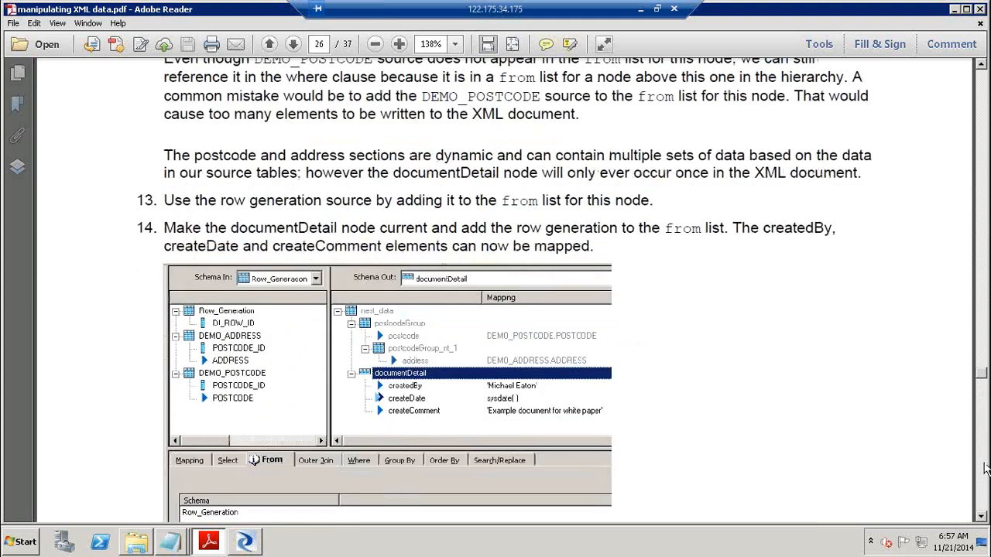
left_click(984, 468)
left_click(985, 468)
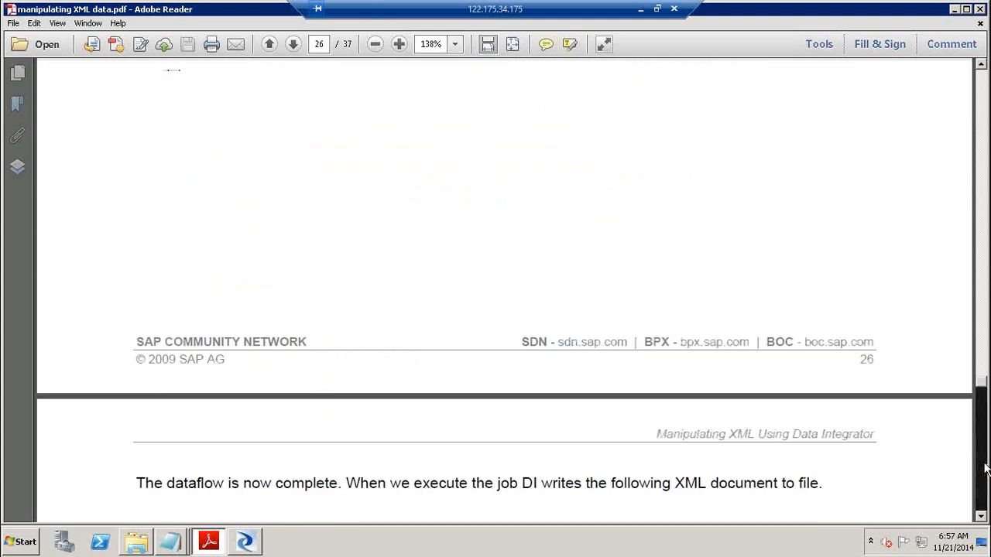
left_click(984, 468)
left_click(984, 468)
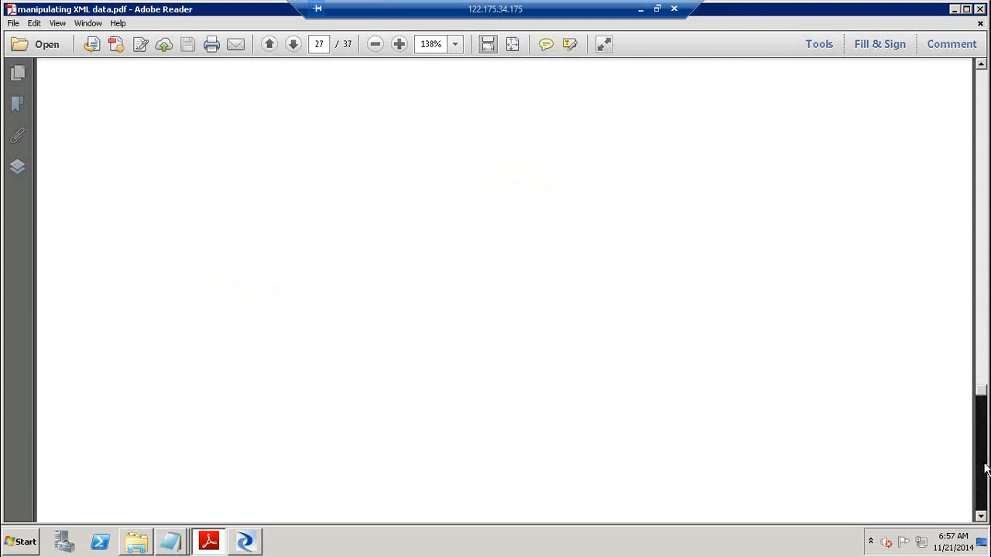
left_click(985, 468)
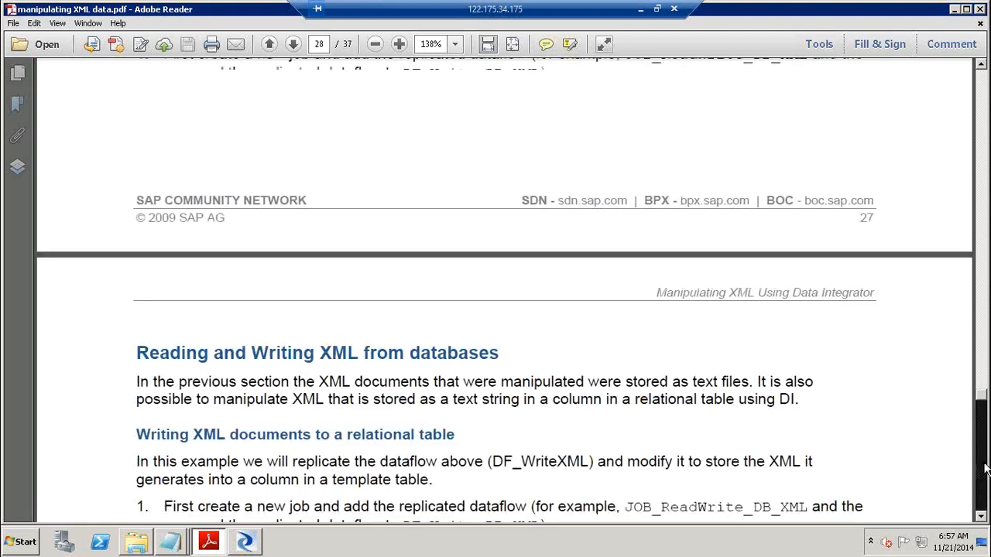
left_click(984, 509)
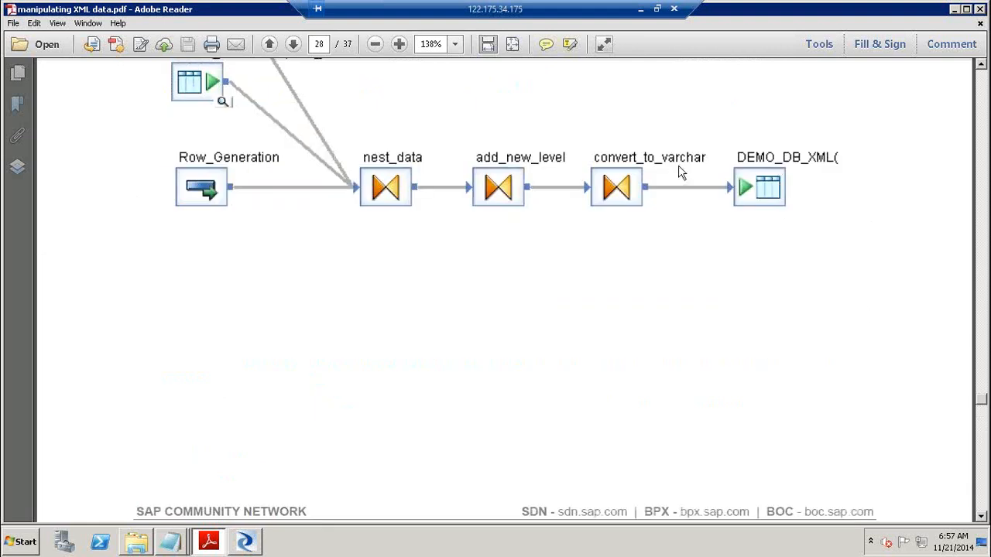
Select the guide's diagram, then back in DF_Write_XML move the Query node lower
left_click(757, 95)
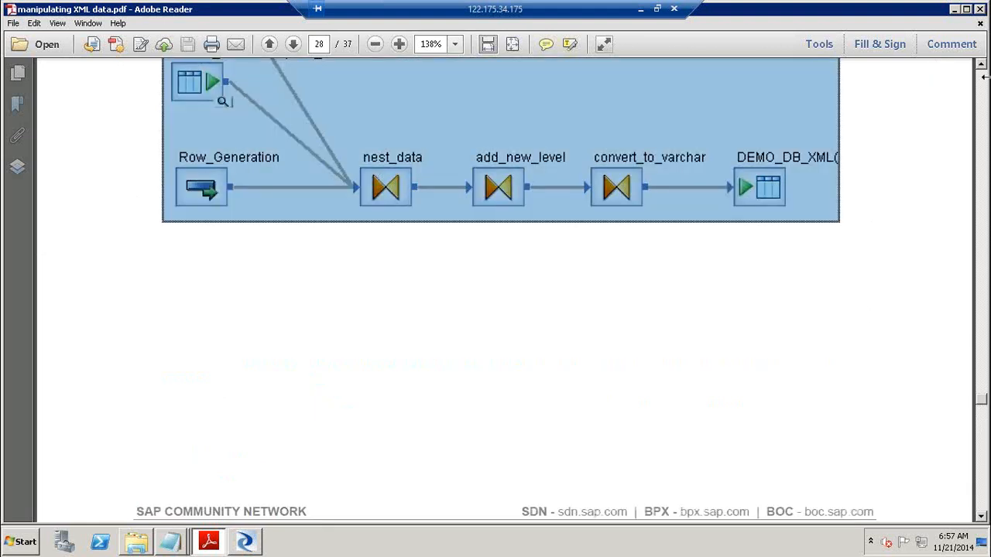
left_click_drag(981, 66, 981, 67)
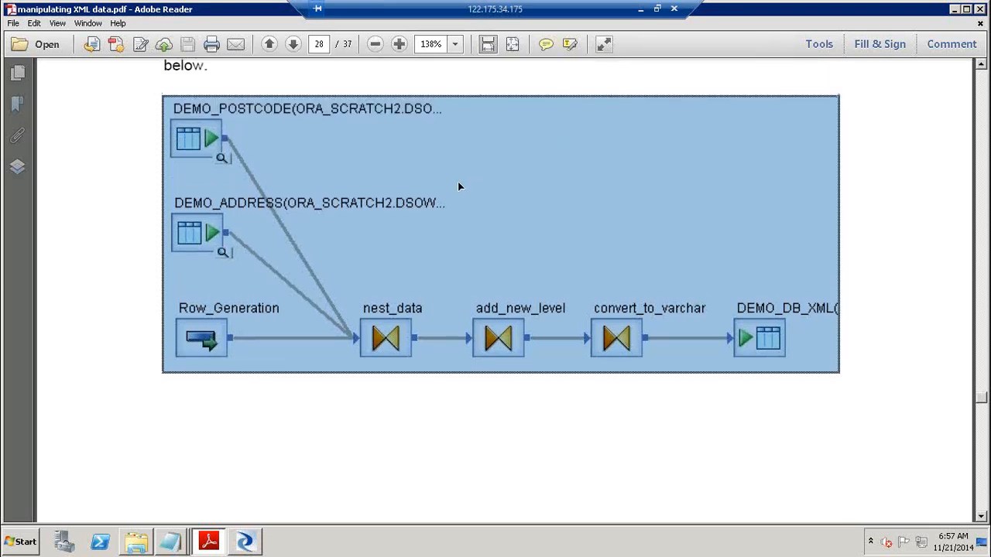
key("alt+Tab")
left_click_drag(493, 194, 486, 263)
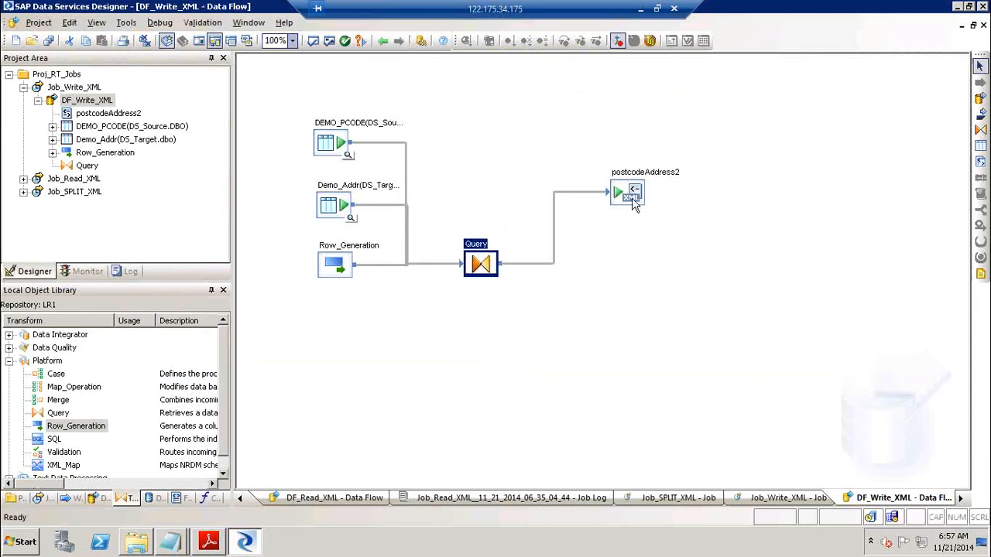
Delete the postcodeAddress2 XML target and place a new query named Add_Level after Query
left_click_drag(633, 200, 670, 263)
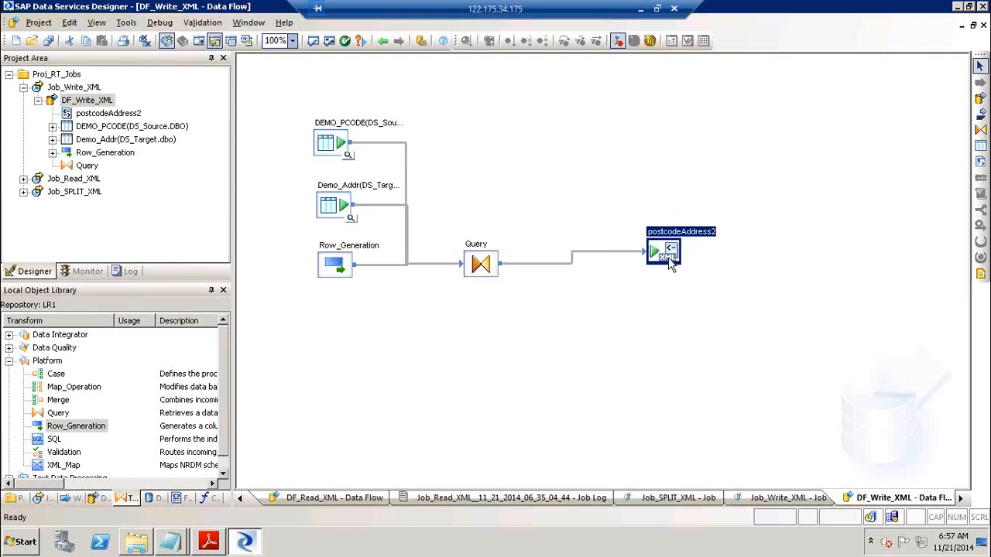
key("Delete")
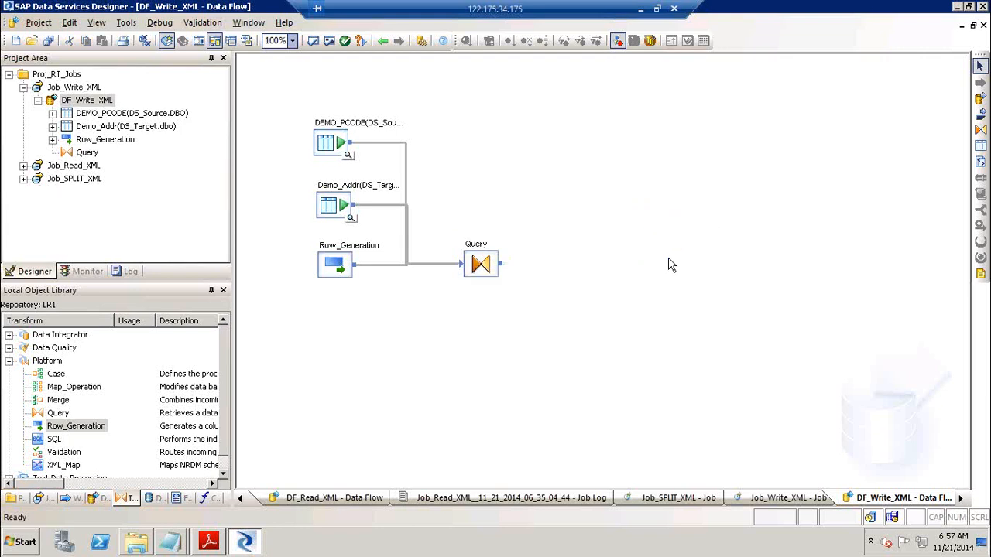
left_click(480, 266)
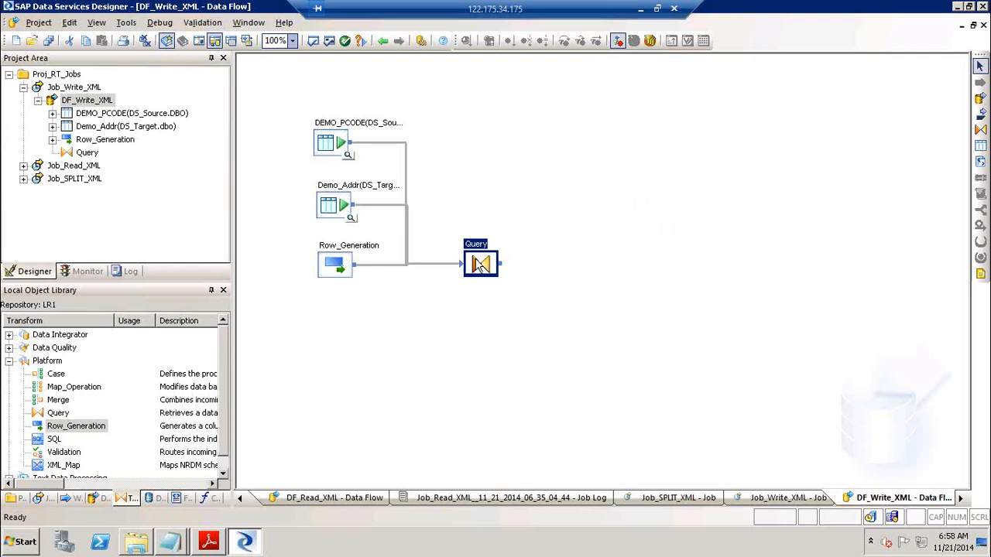
left_click(980, 129)
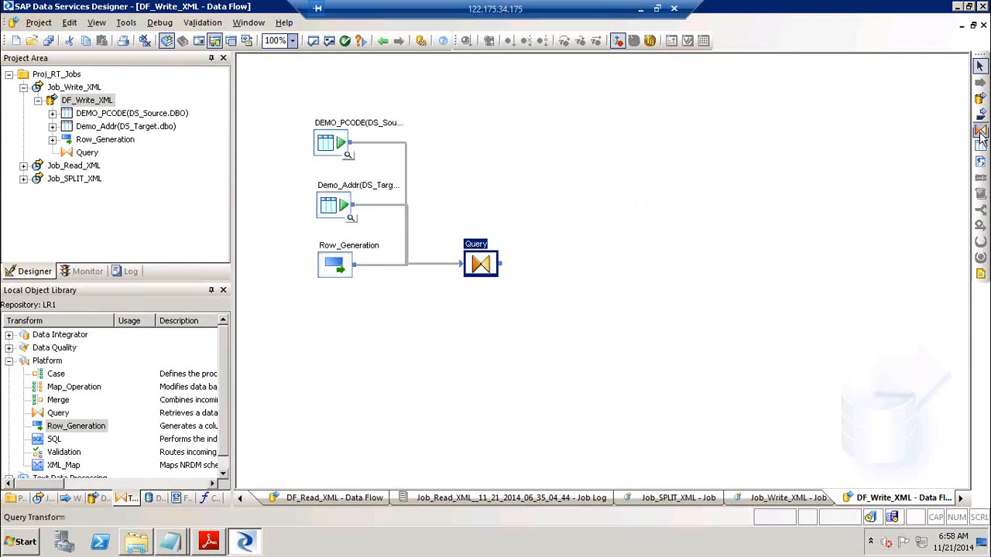
left_click(551, 259)
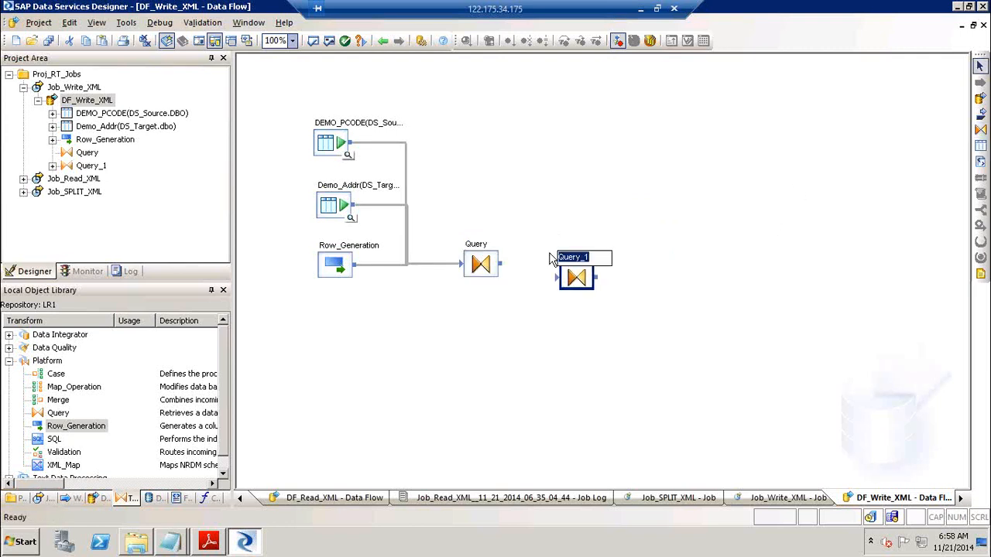
type("Addr_Leve")
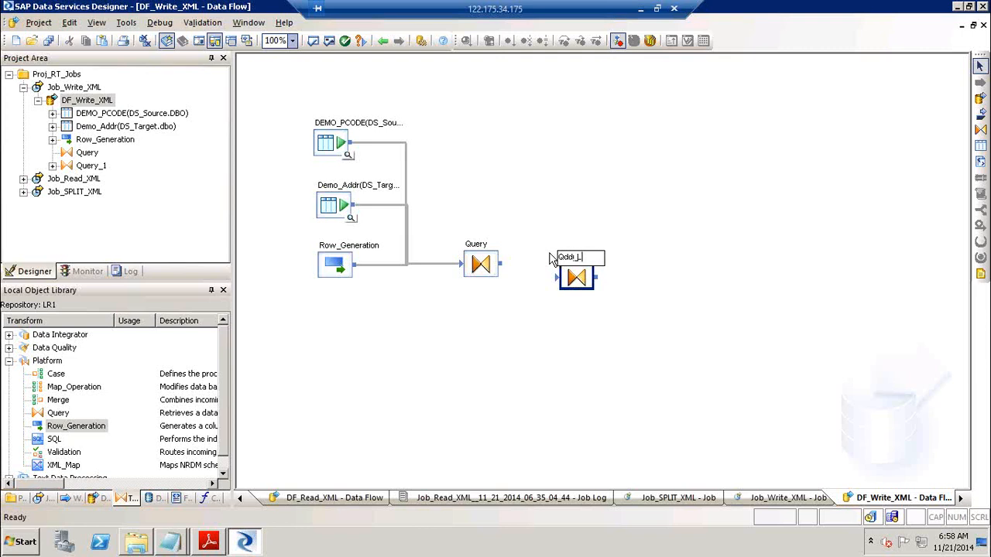
type("l")
key("BackSpace")
Connect Query to Add_Level and nest the whole Query schema under Add_Level's output
left_click_drag(508, 269, 579, 267)
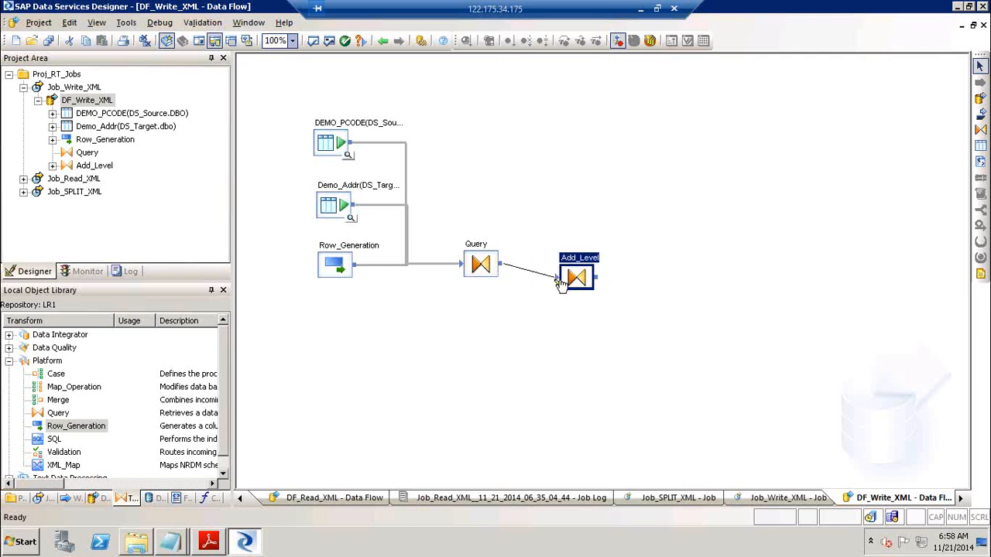
double_click(579, 271)
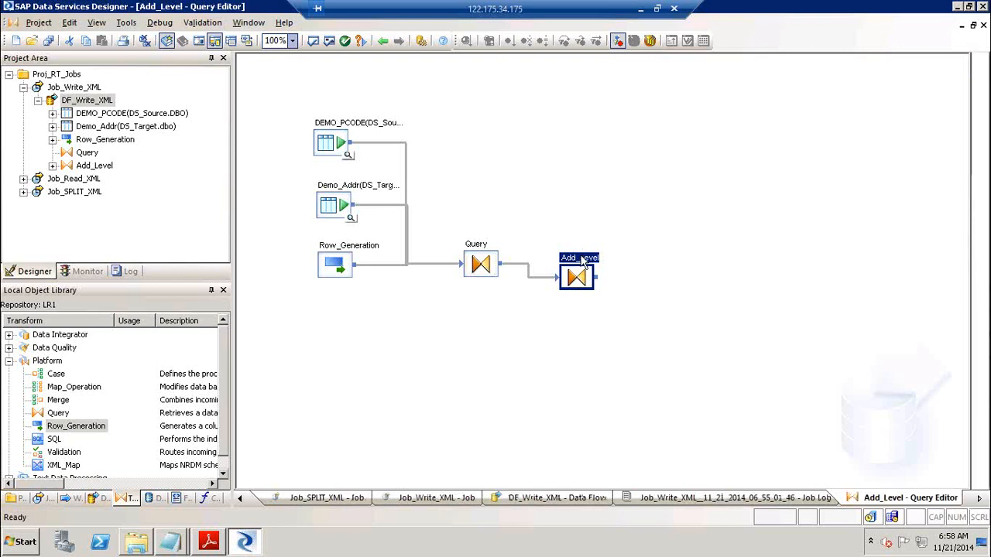
left_click(314, 115)
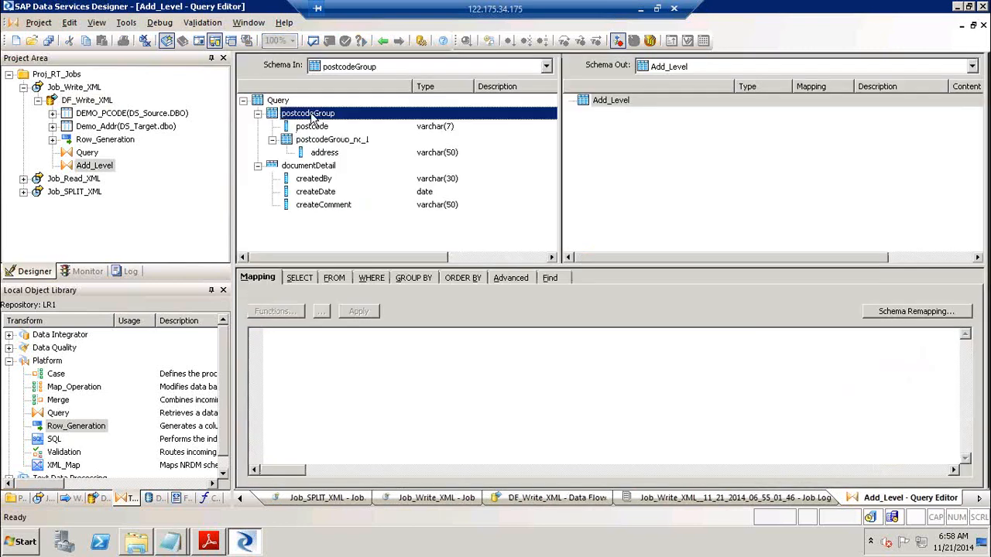
left_click(271, 102)
left_click_drag(270, 105, 646, 172)
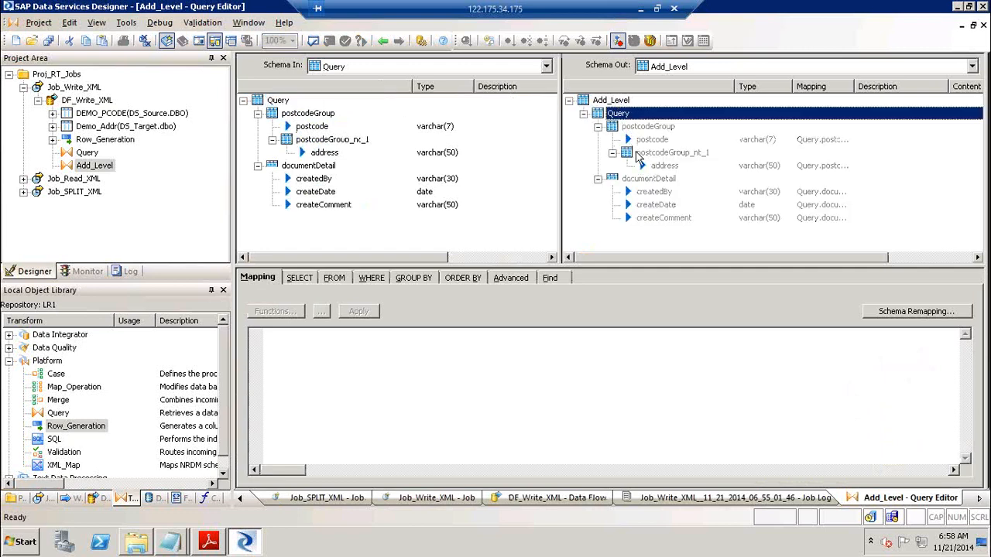
Add a Covert_to_Varchar query after Add_Level and connect Add_Level to it
left_click(383, 41)
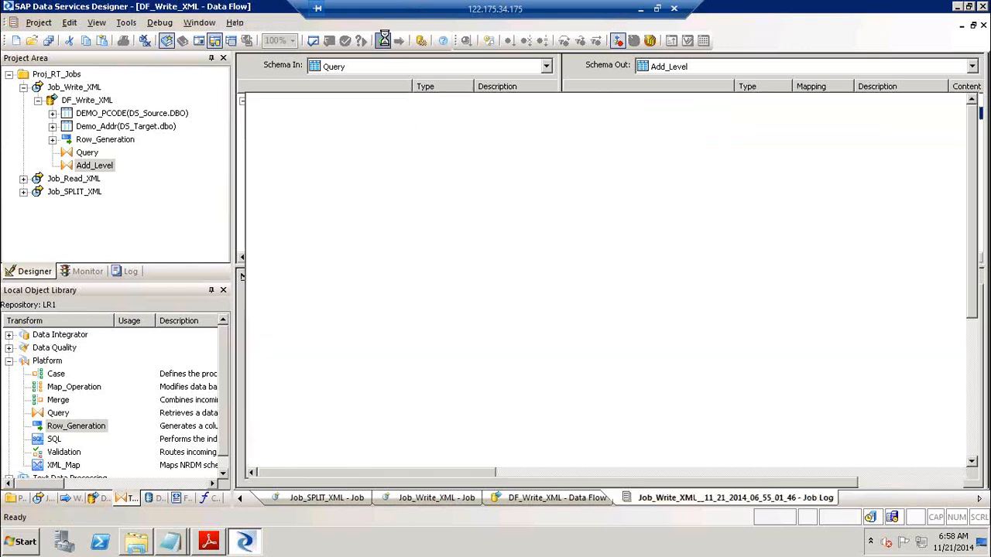
key("alt+Tab")
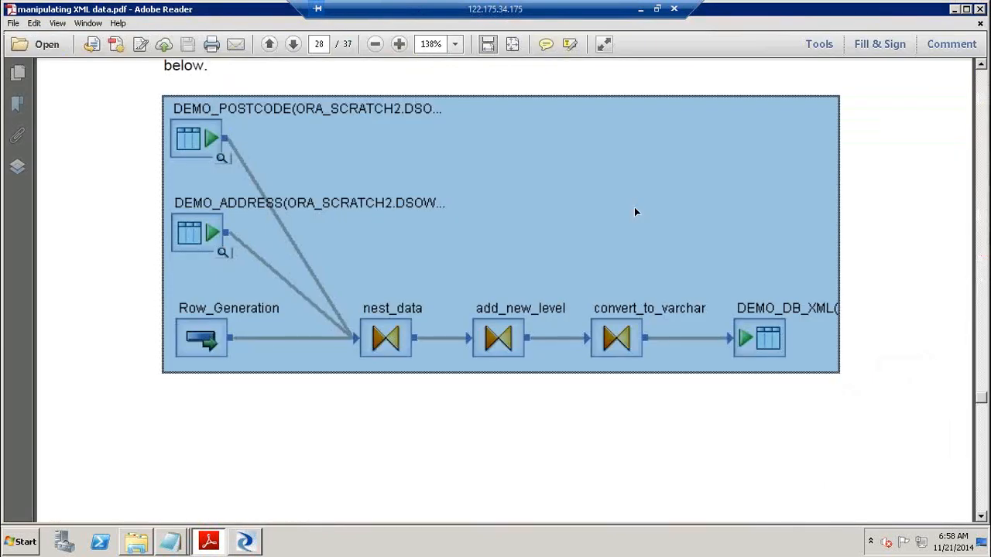
key("alt+Tab")
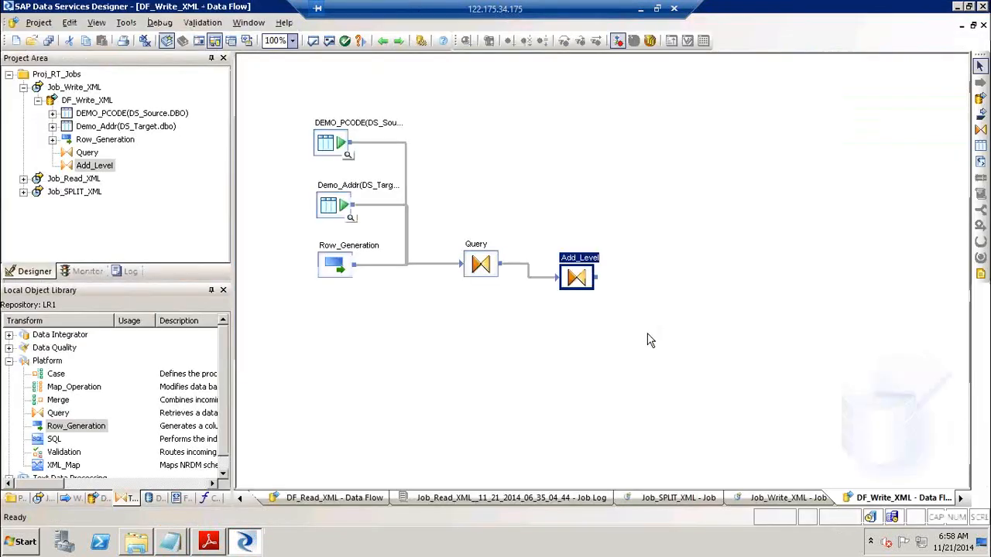
left_click(980, 130)
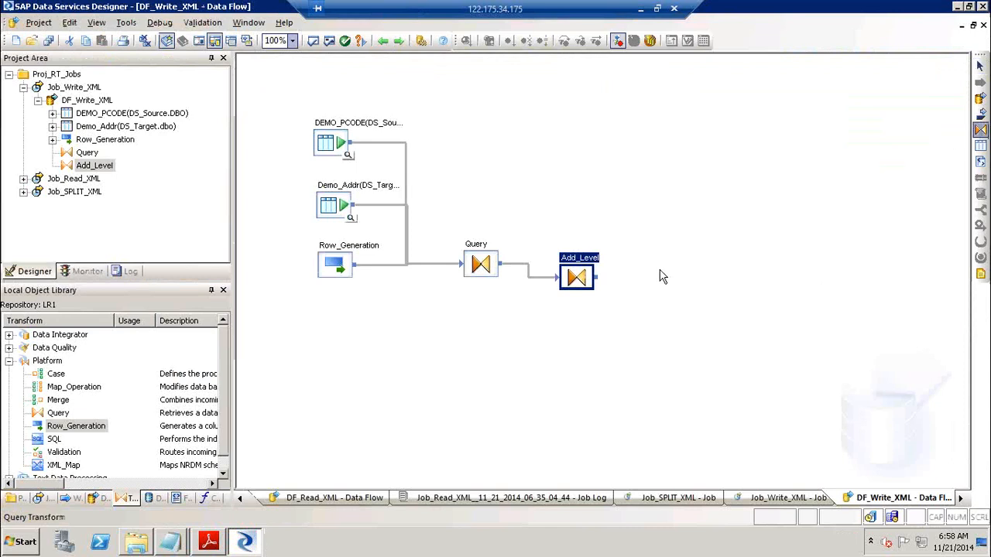
left_click(648, 273)
left_click_drag(603, 280, 672, 297)
type("Covert_to_Varchar")
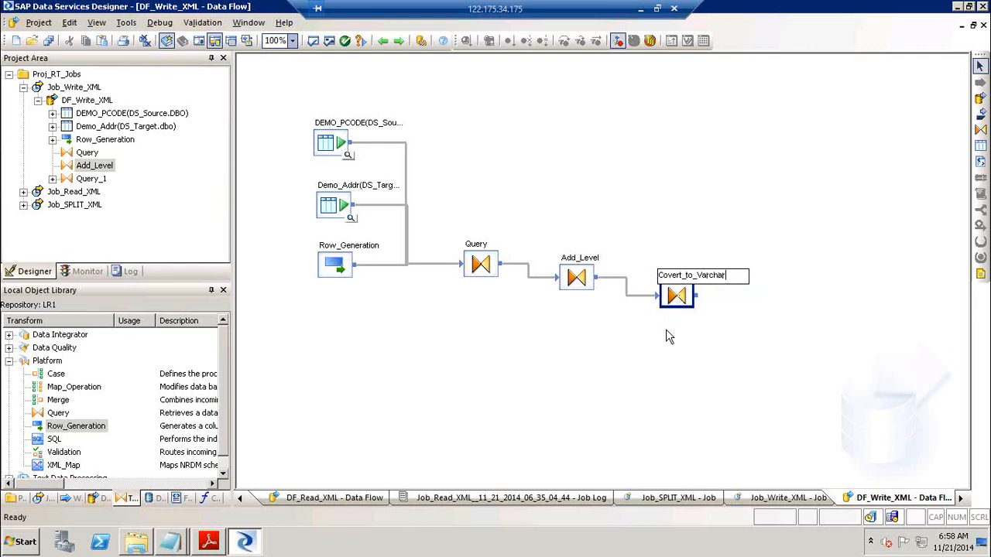
left_click(668, 333)
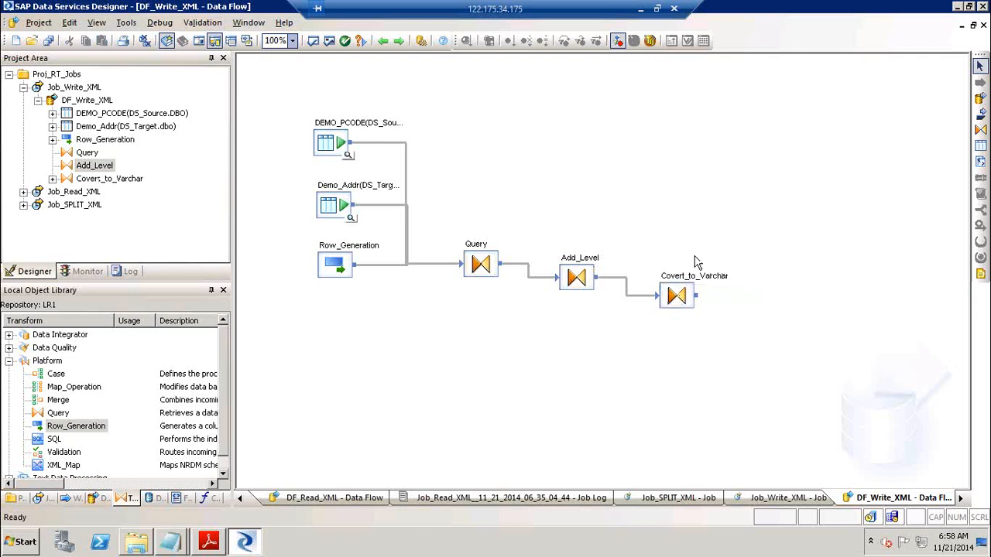
Add a DEMO_DB_XML template table in DS_Target fed by Covert_to_Varchar
left_click(980, 146)
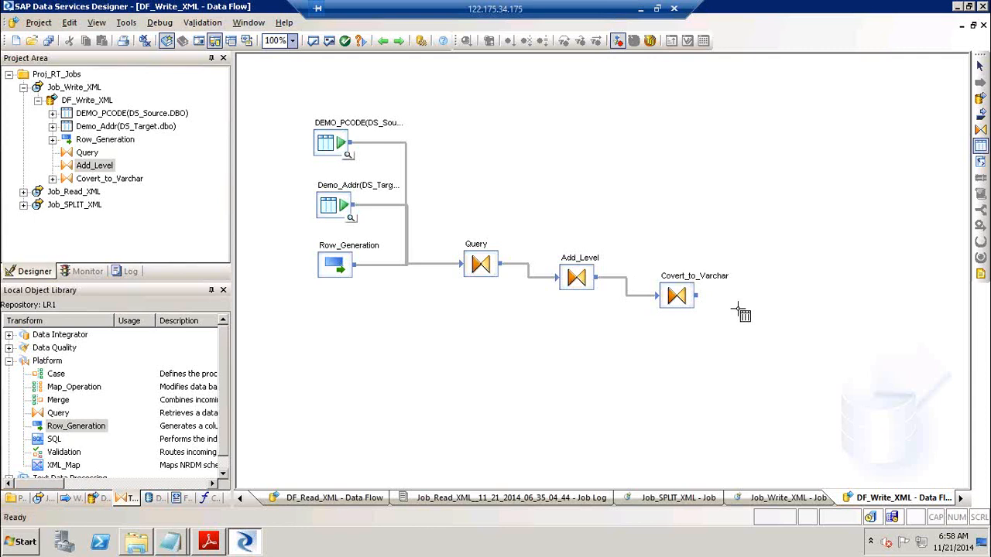
left_click(760, 296)
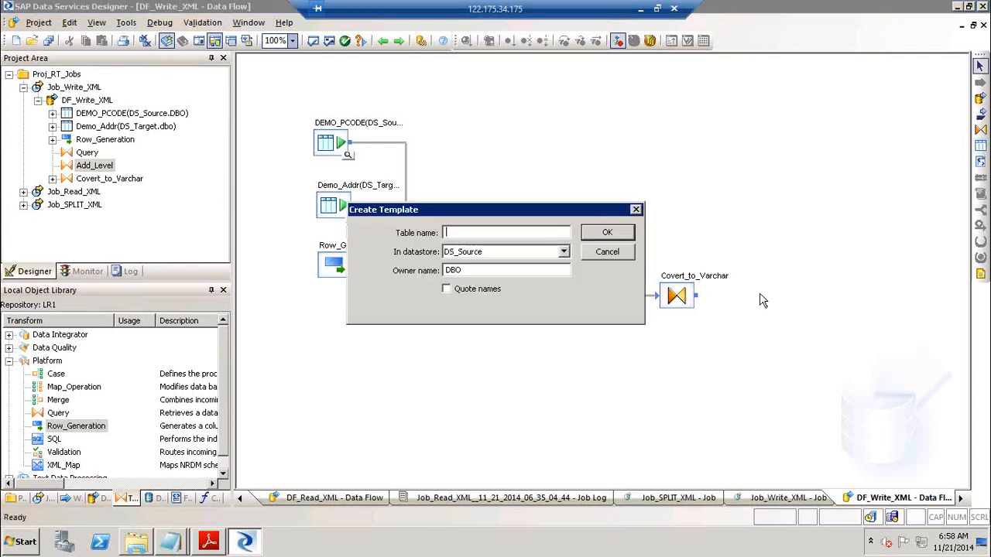
type("DEMO_DB_XML")
key("Tab")
key("Down")
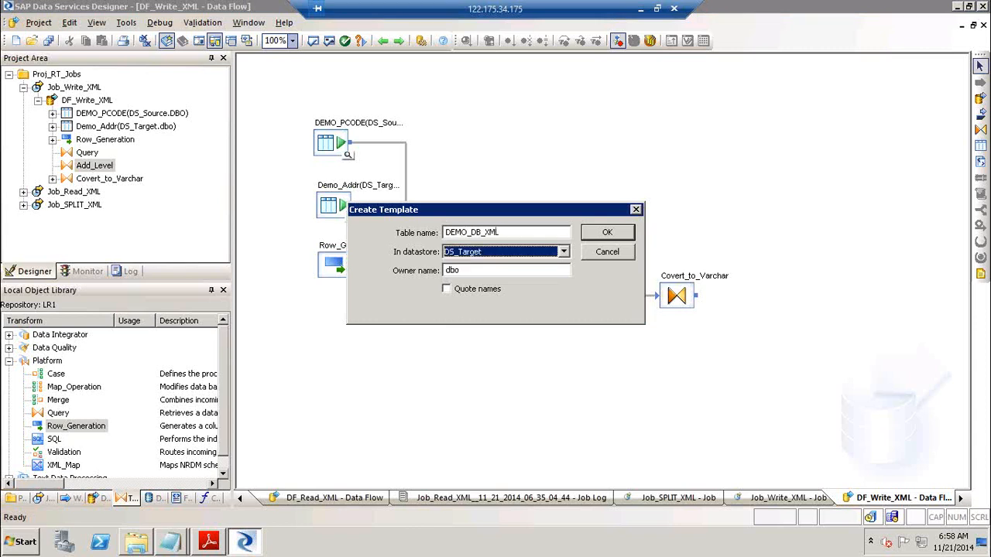
key("Return")
left_click_drag(697, 296, 773, 322)
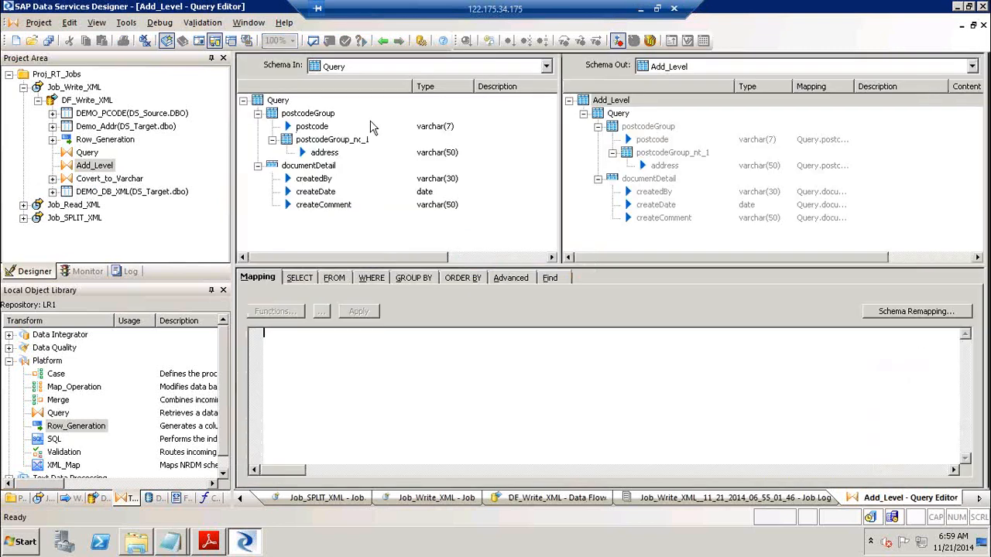
Open Covert_to_Varchar and create output column XML_DATA as varchar with length 1000
left_click(382, 41)
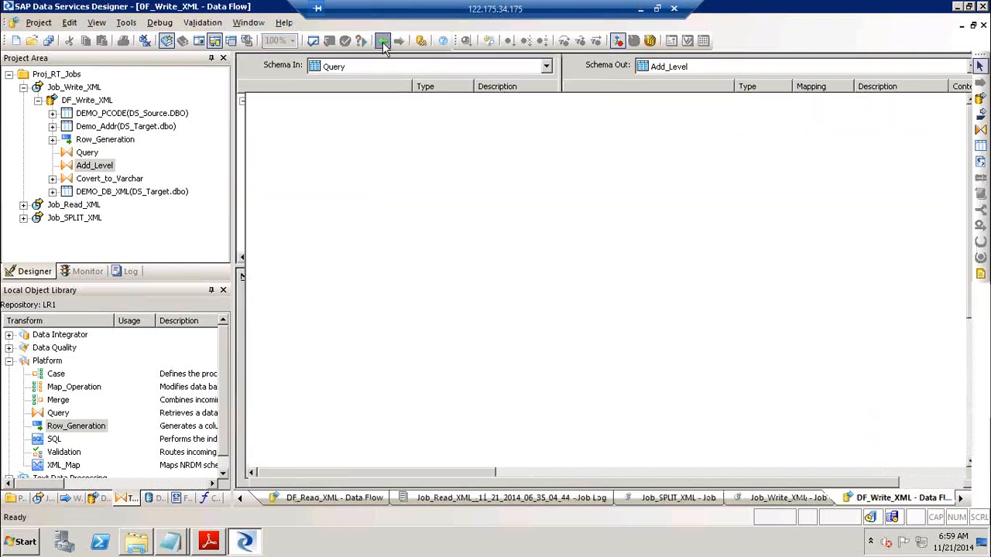
double_click(693, 288)
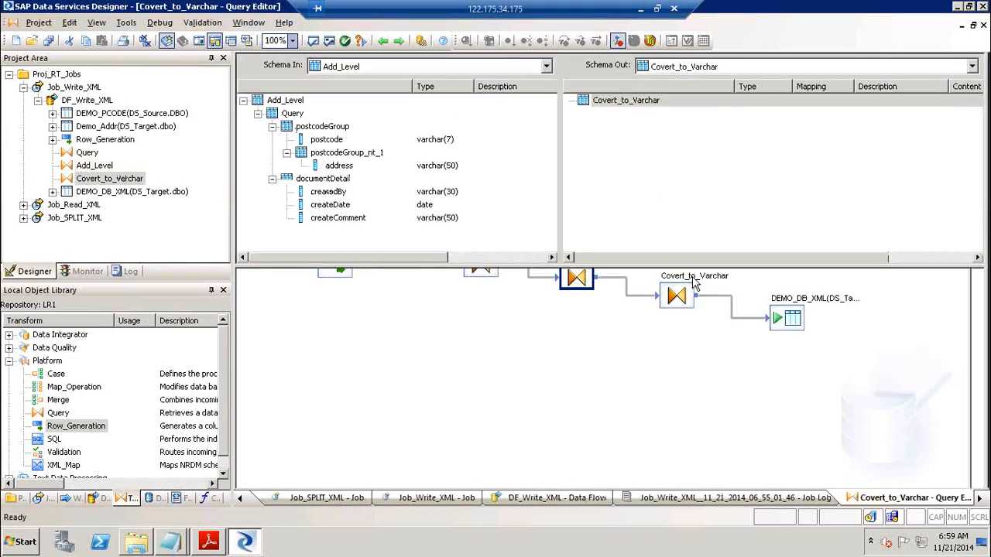
left_click(608, 107)
right_click(608, 107)
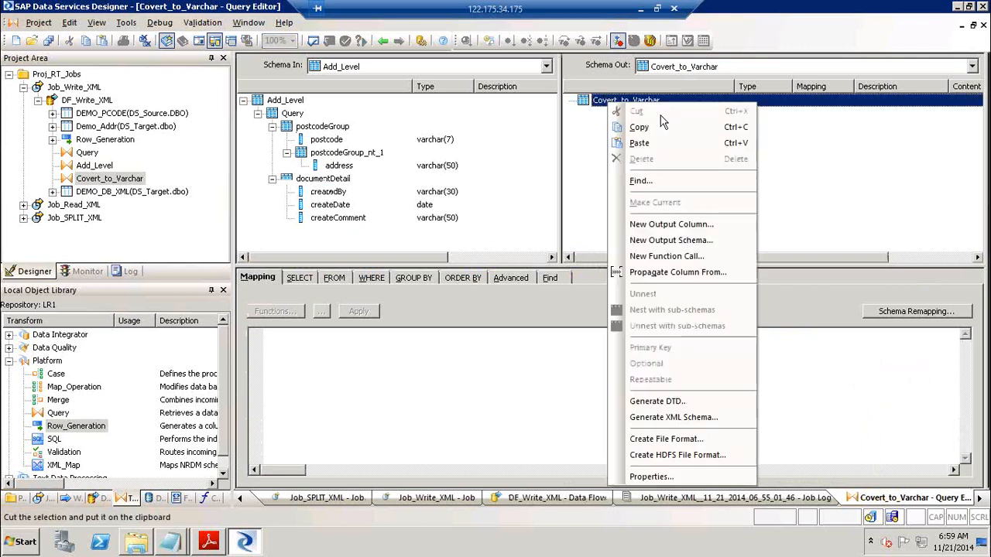
left_click(654, 224)
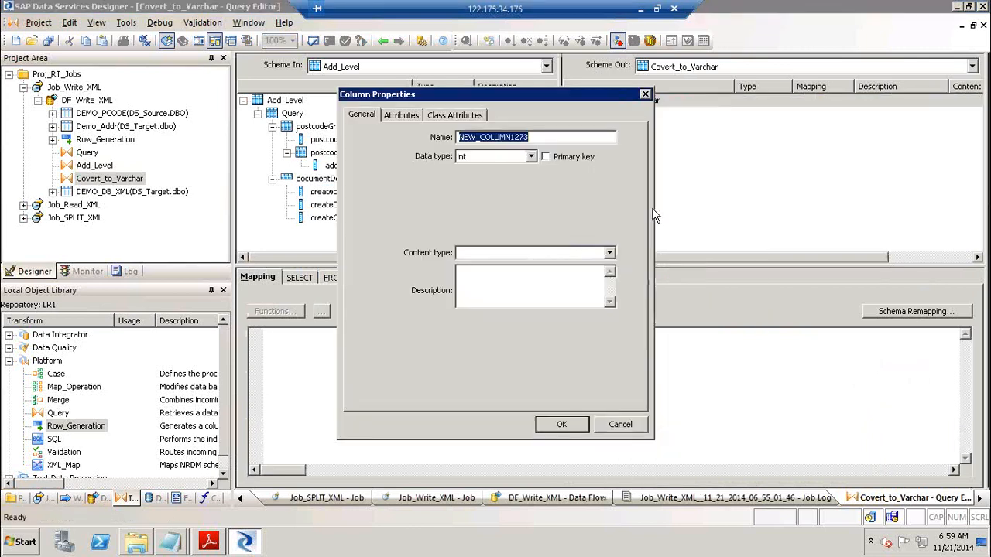
type("XML_DATA")
key("Tab")
key("l")
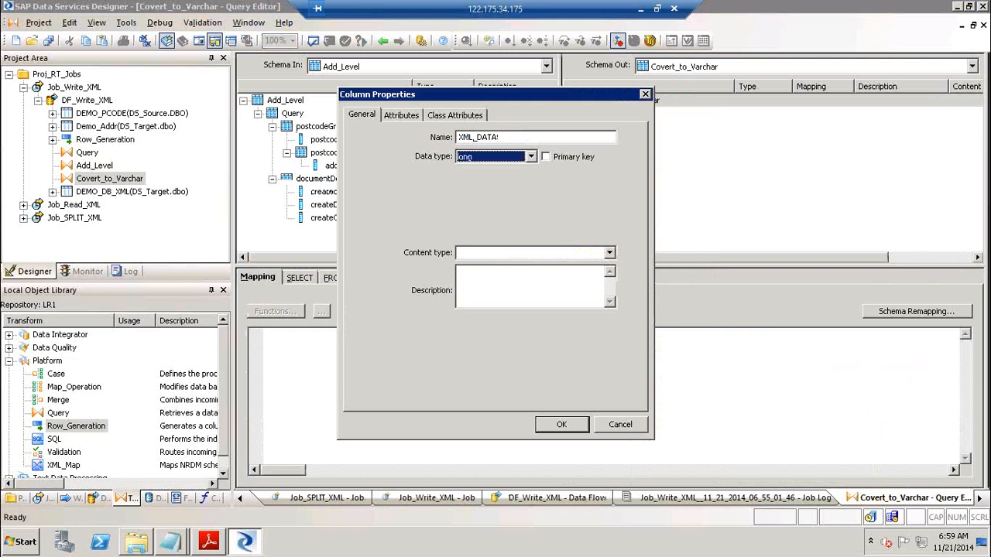
key("v")
key("Tab")
key("Tab")
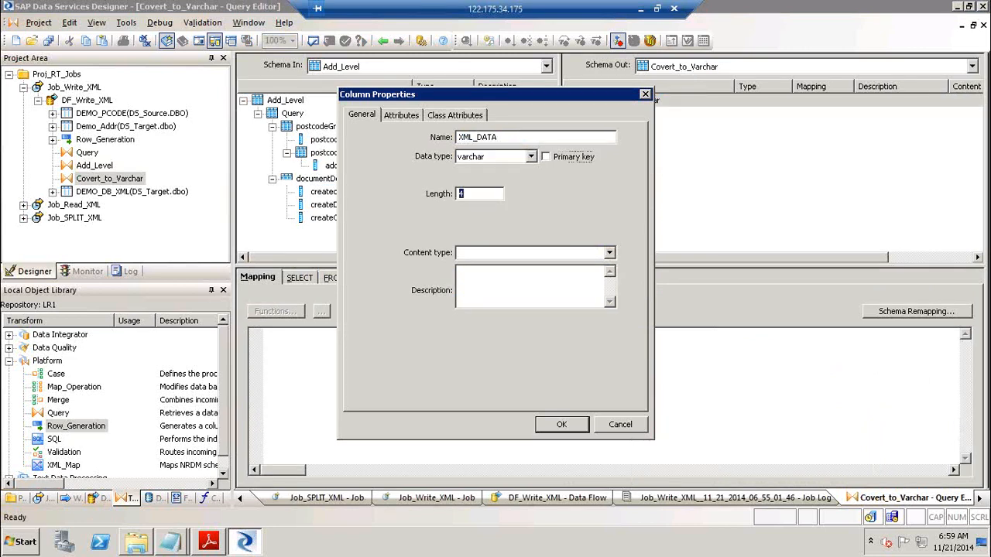
type("1000")
key("Return")
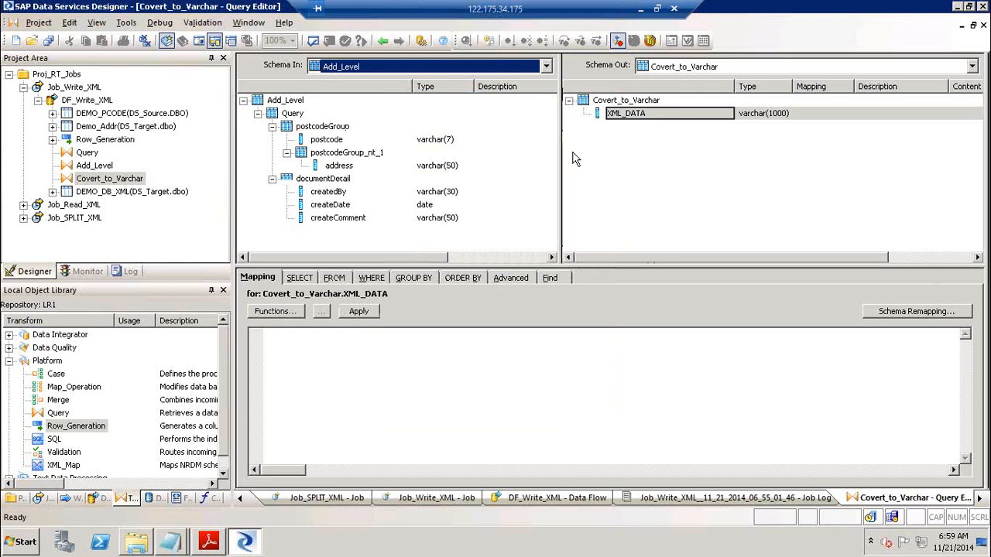
left_click(272, 279)
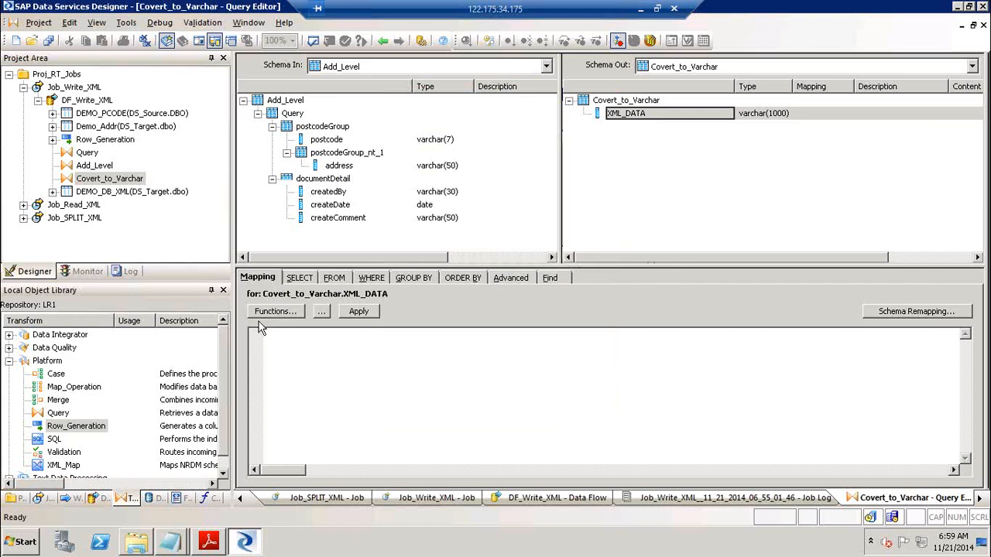
Pick load_to_xml from the Conversion Functions for the XML_DATA column's mapping
left_click(276, 312)
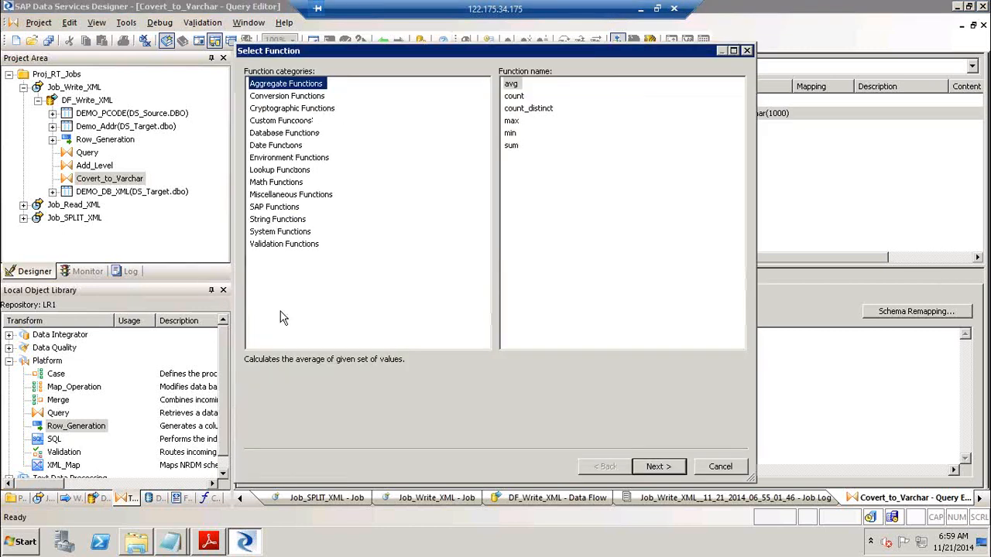
left_click(290, 96)
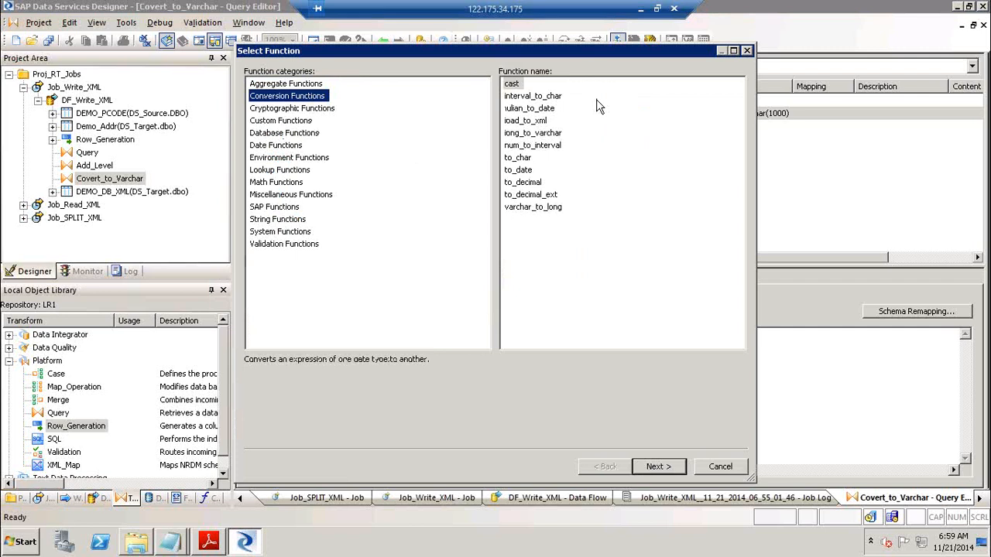
left_click(545, 123)
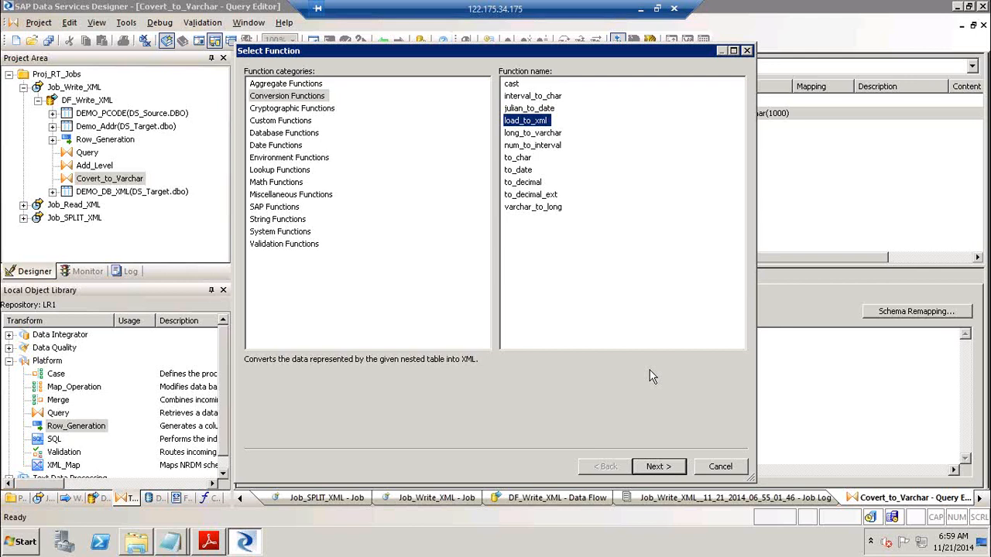
left_click(216, 542)
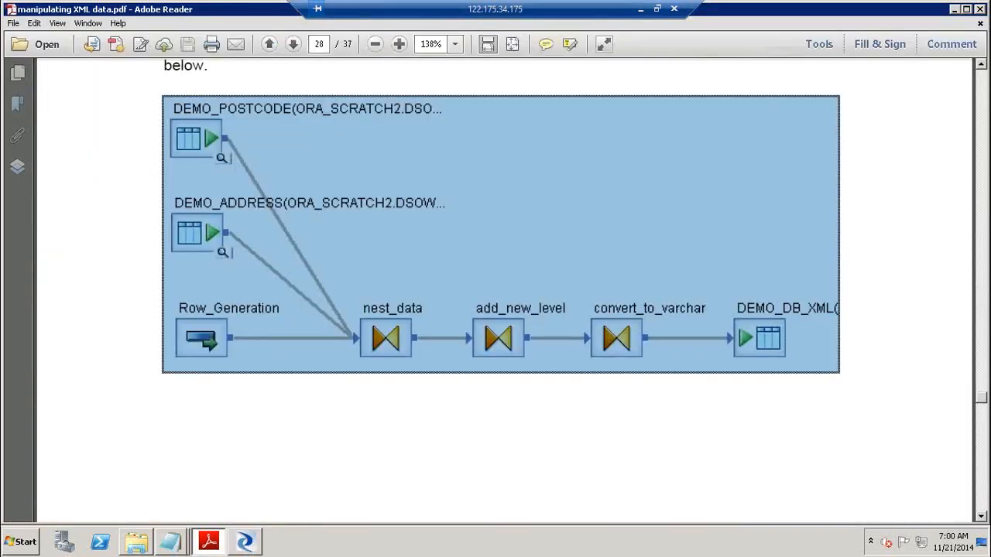
left_click(985, 453)
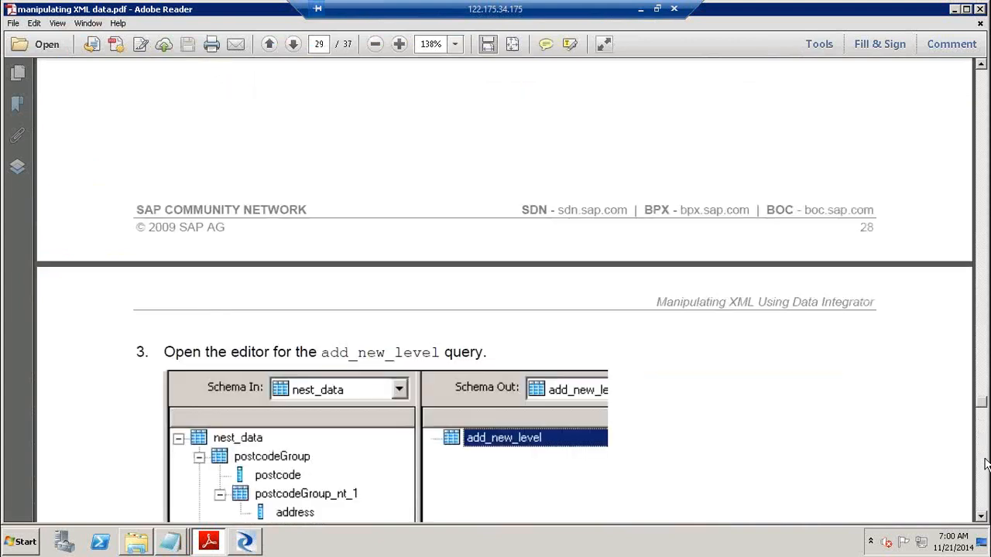
left_click(985, 471)
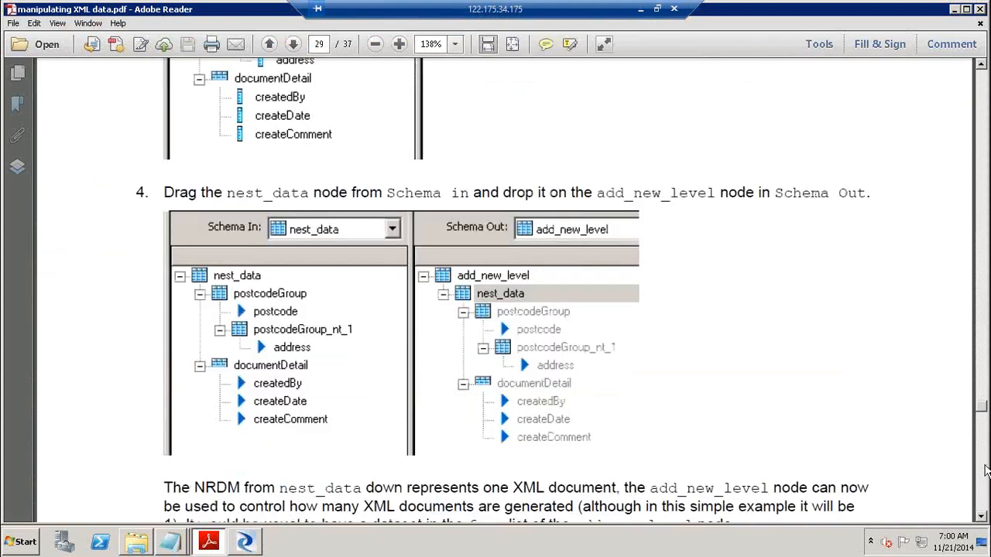
left_click(985, 471)
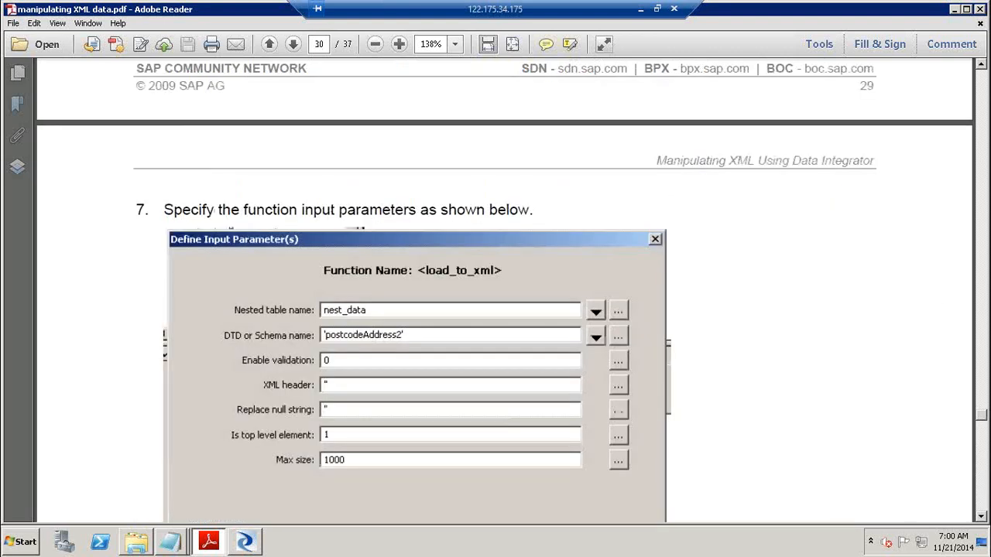
left_click(986, 99)
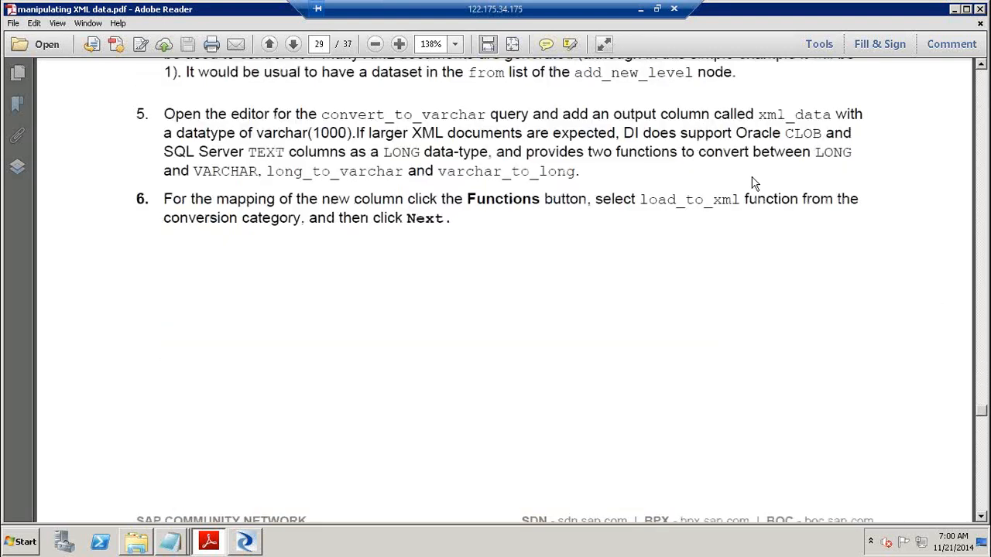
left_click_drag(641, 199, 755, 203)
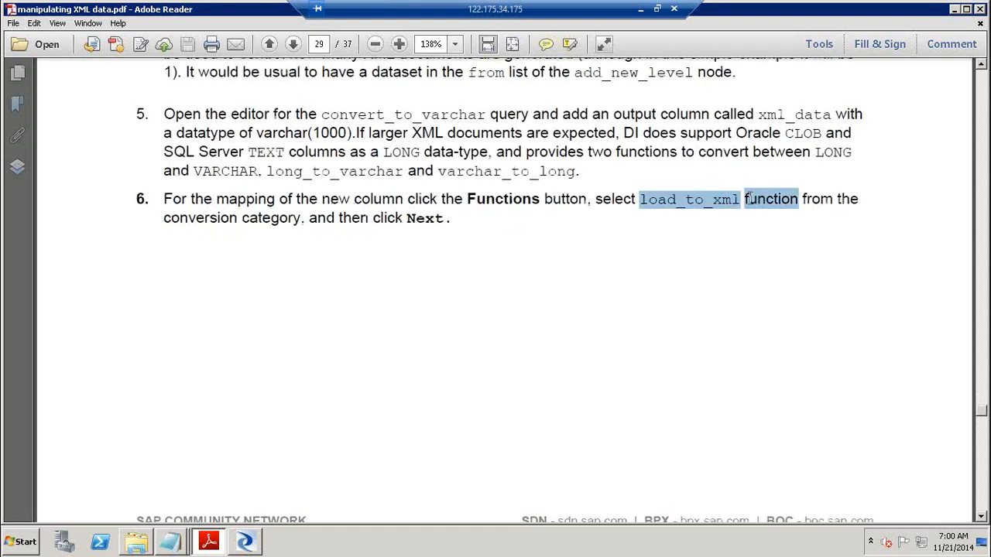
key("alt+Tab")
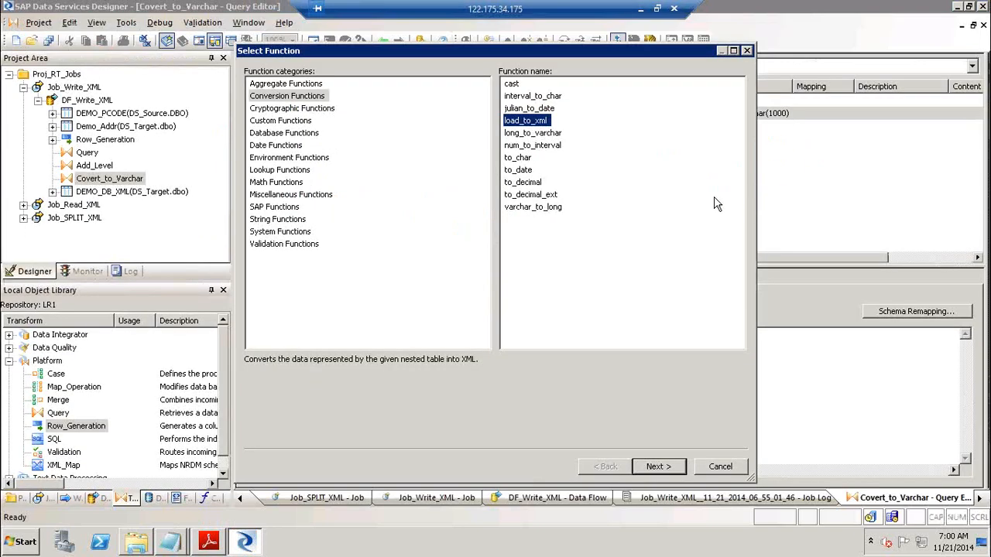
Set the load_to_xml nested table to Query and the schema to 'postcodeAddress2'
left_click(659, 468)
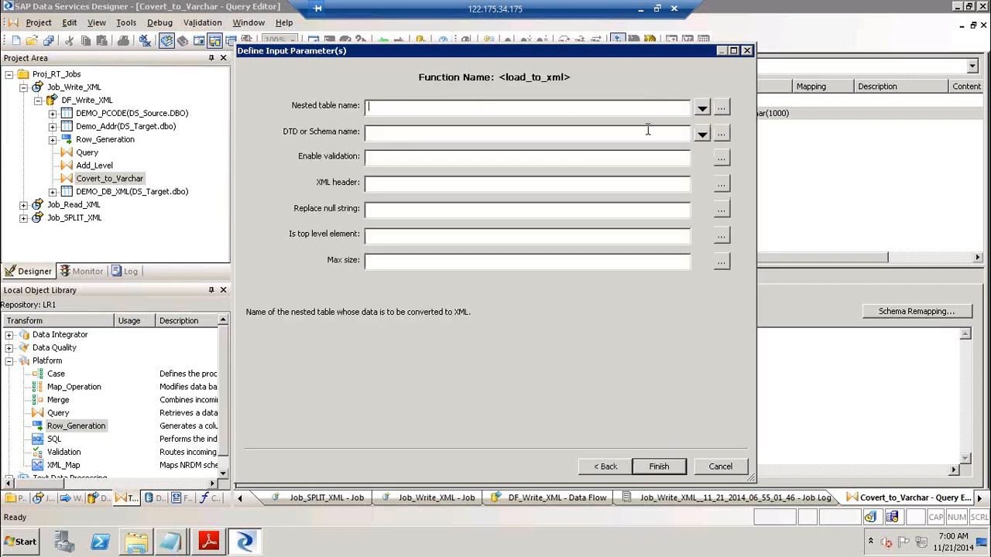
left_click(702, 109)
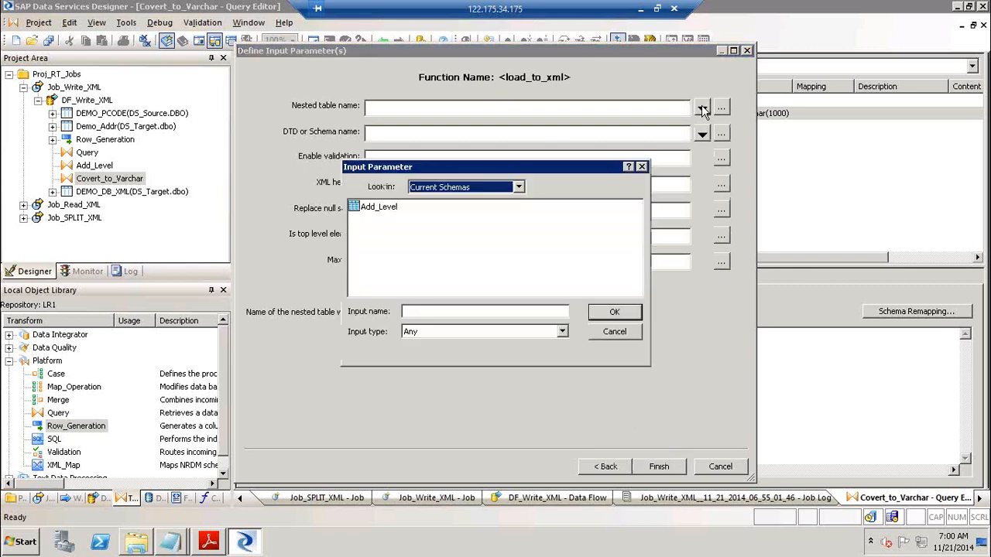
double_click(393, 214)
left_click(376, 215)
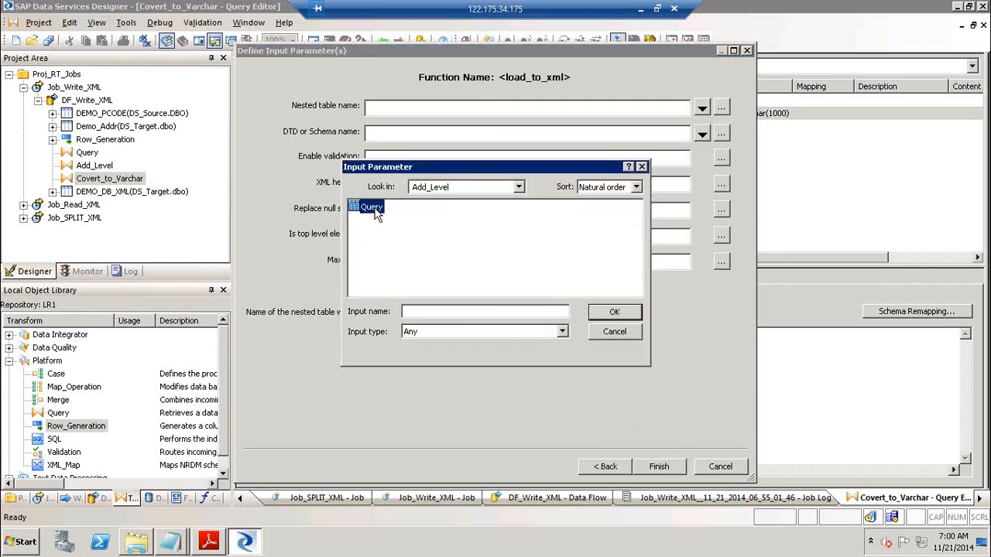
left_click(619, 316)
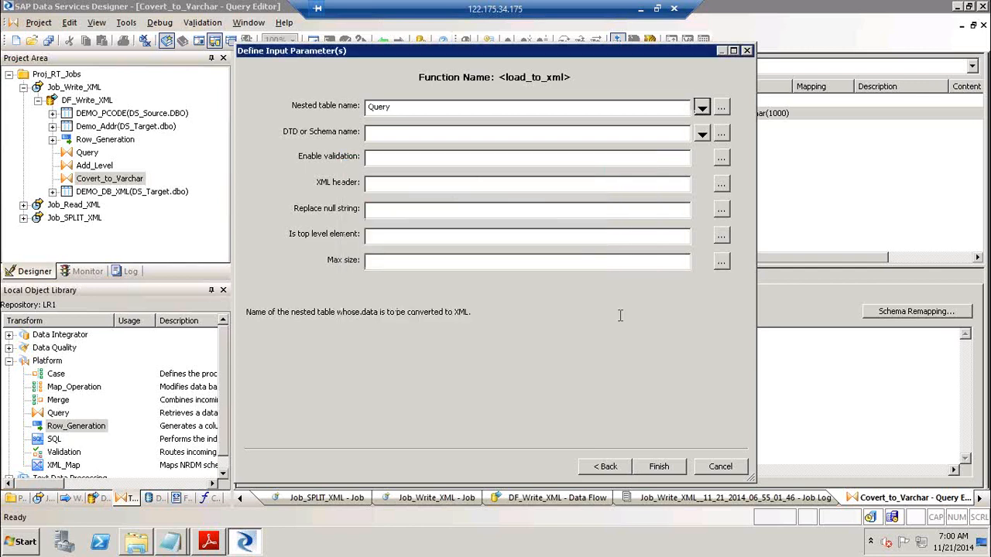
left_click(701, 135)
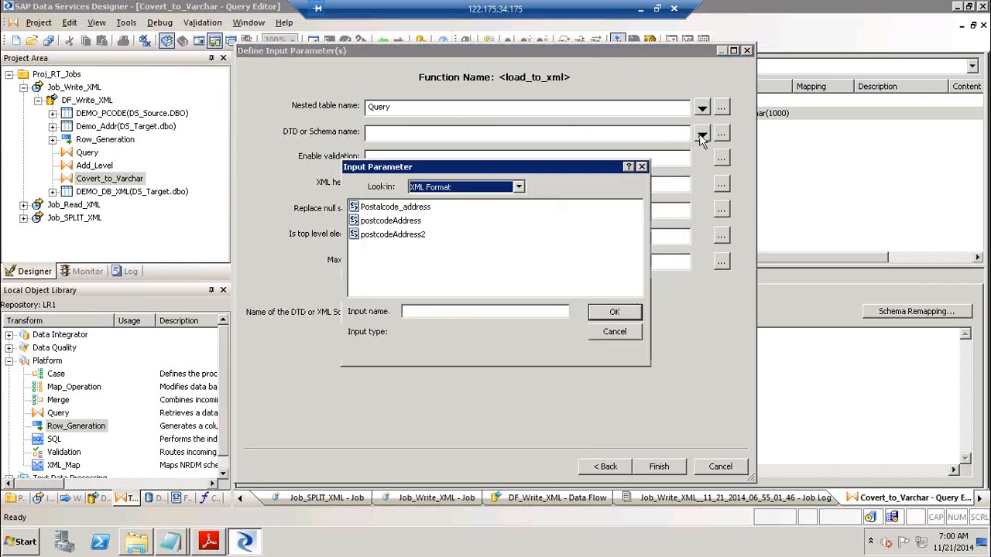
left_click(408, 237)
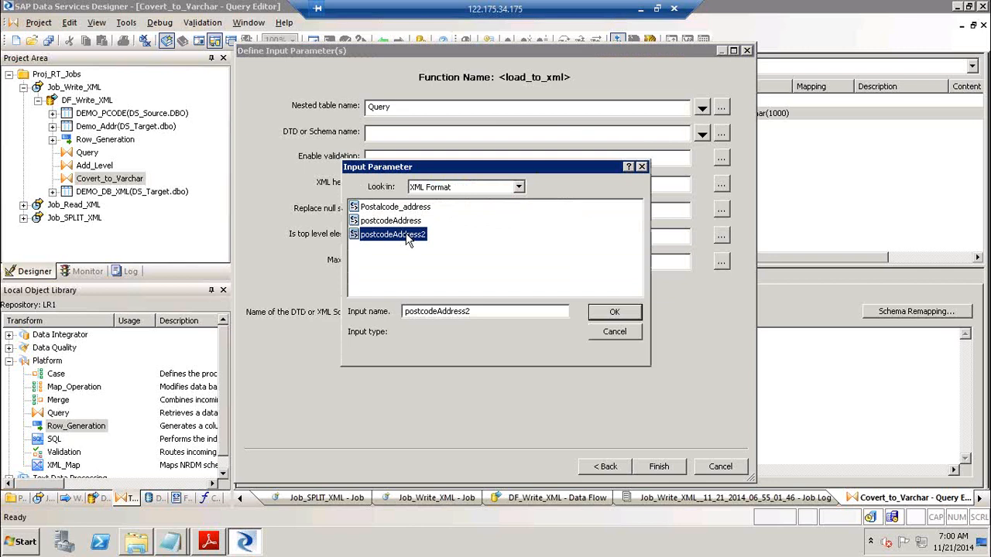
left_click(615, 313)
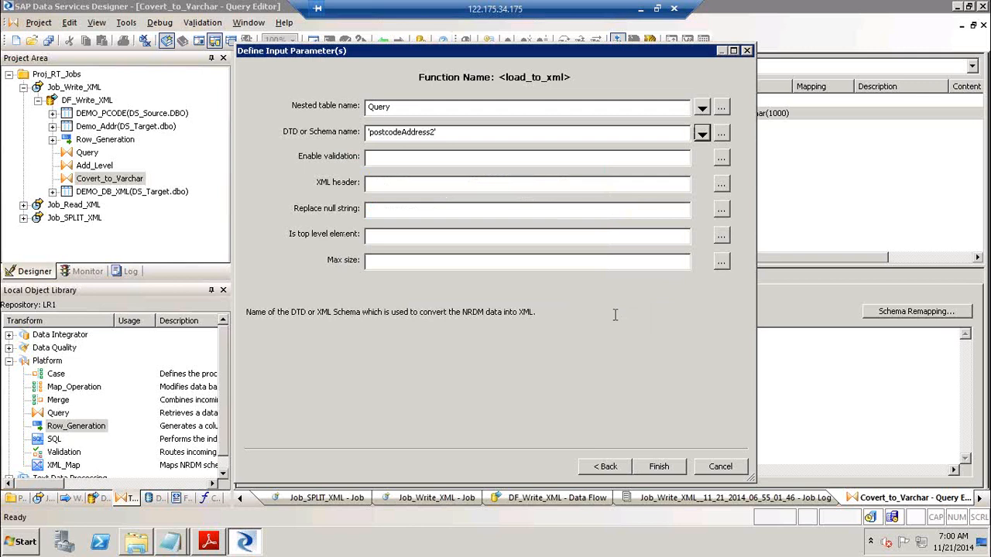
Reposition the parameter window and enter 0 as the validation value
left_click_drag(423, 48, 776, 243)
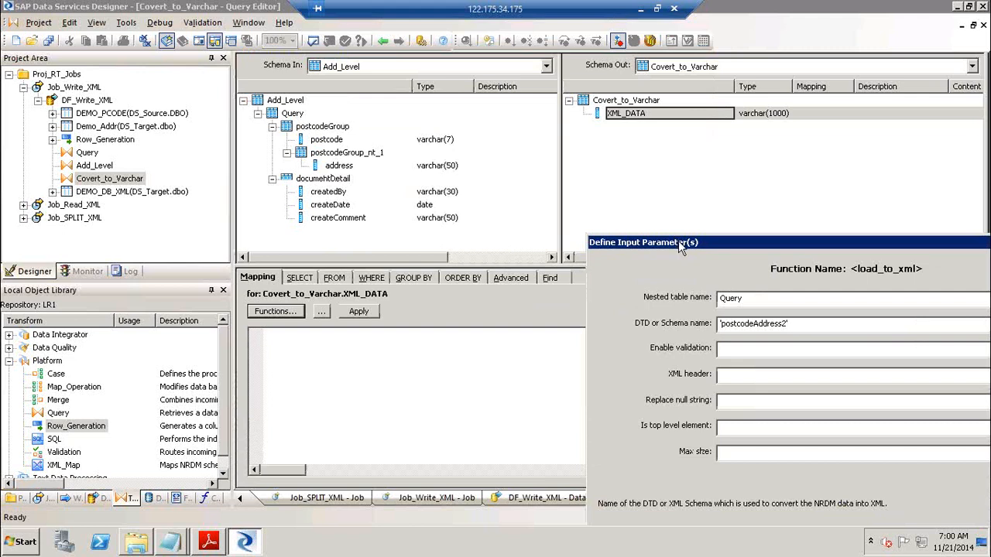
left_click_drag(678, 241, 657, 225)
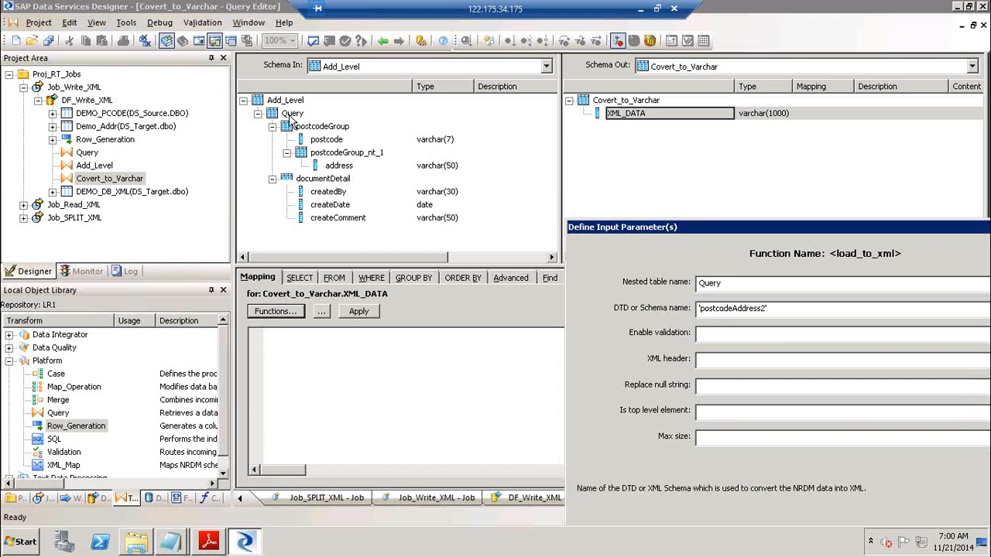
left_click_drag(735, 225, 472, 106)
left_click(457, 214)
type("0")
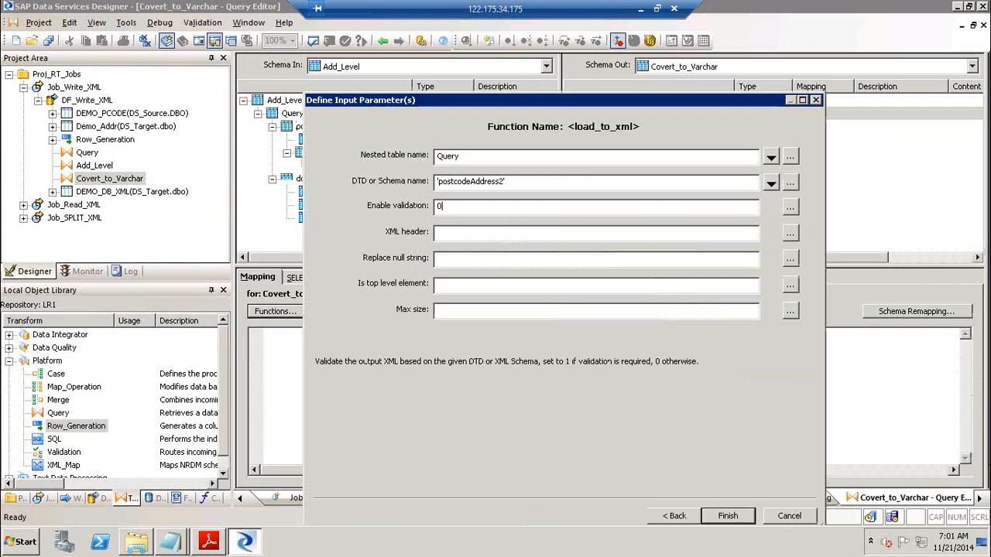
left_click(464, 234)
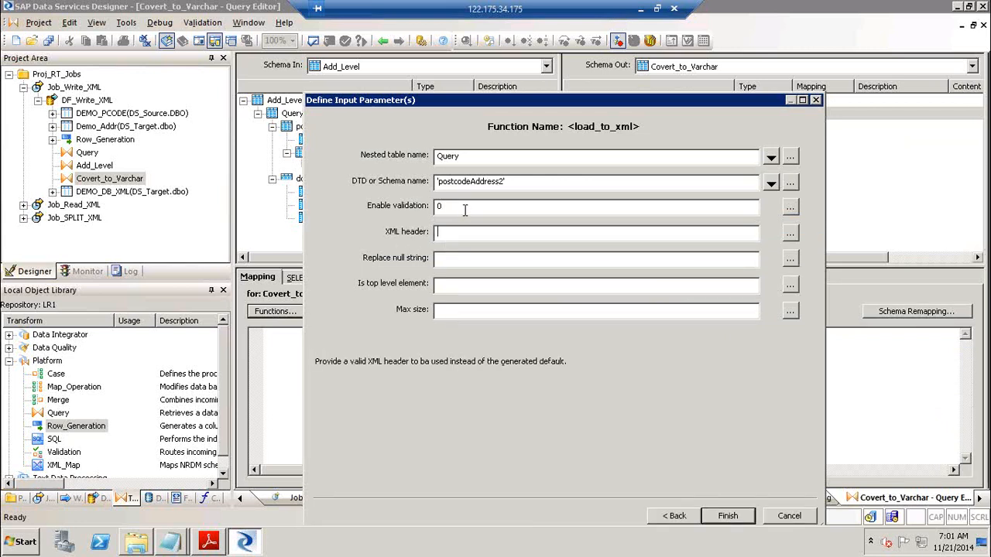
left_click(464, 208)
left_click_drag(339, 364, 698, 362)
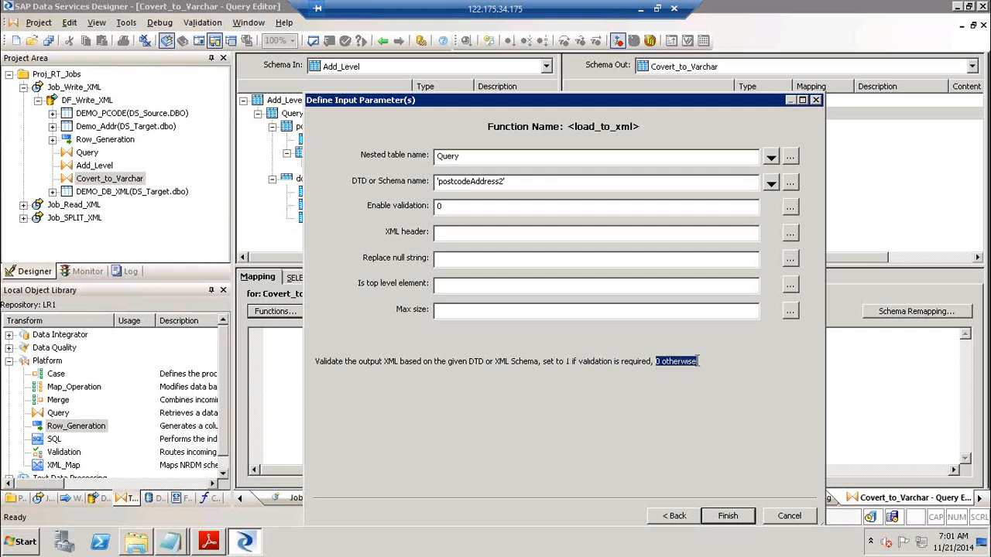
left_click(449, 206)
Enter '' for the XML header and null string, 1 for top level, 1026 for max size
left_click(449, 230)
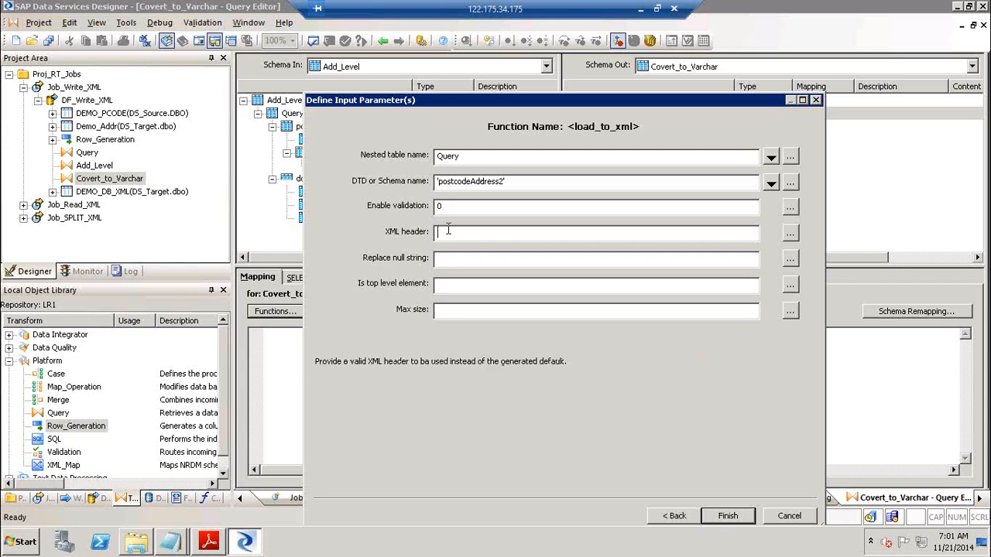
type("''")
left_click(494, 260)
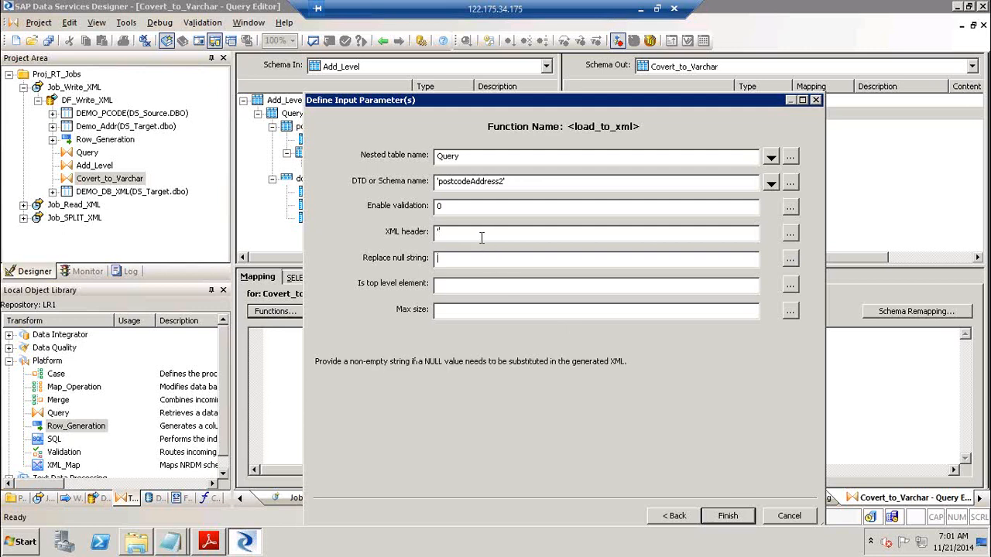
left_click(482, 236)
type("'")
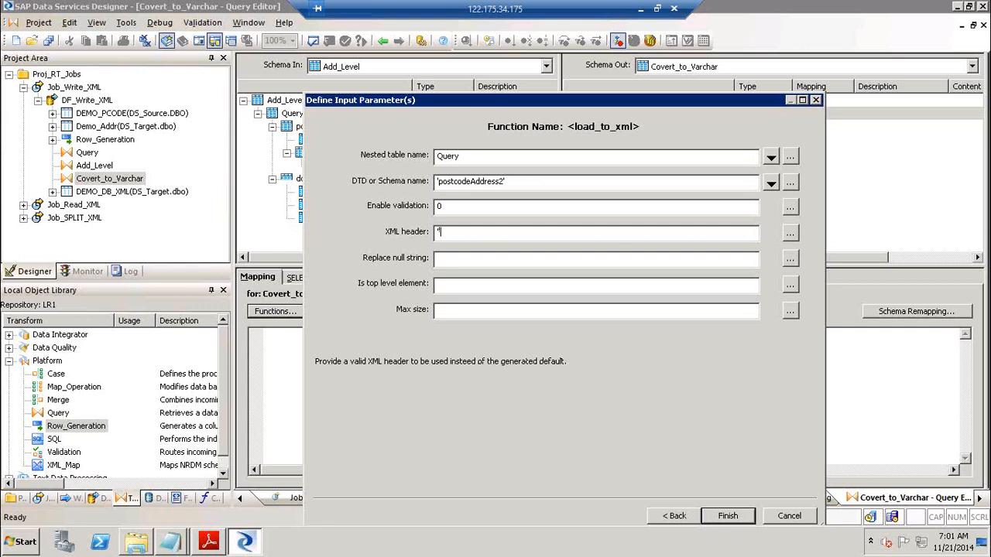
left_click(448, 263)
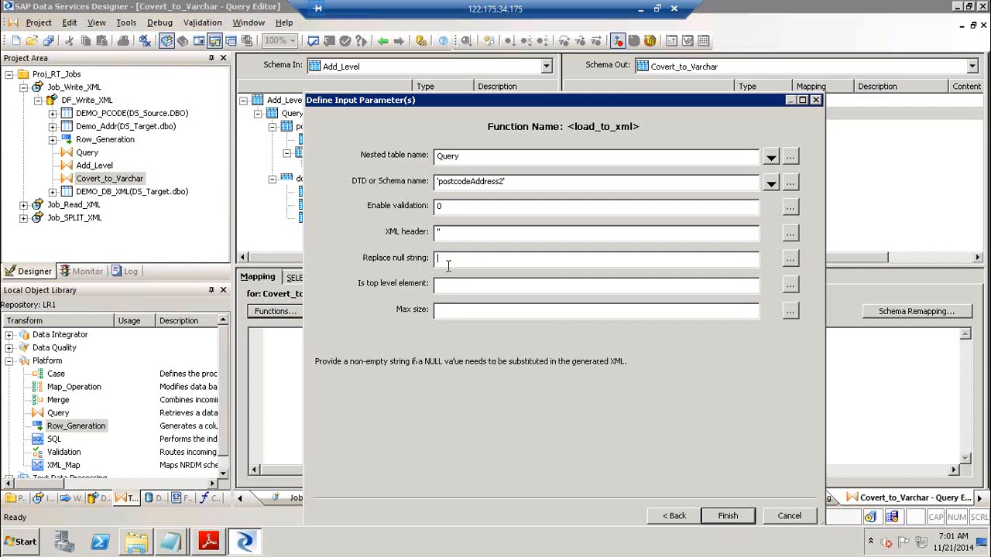
type("''")
left_click(453, 288)
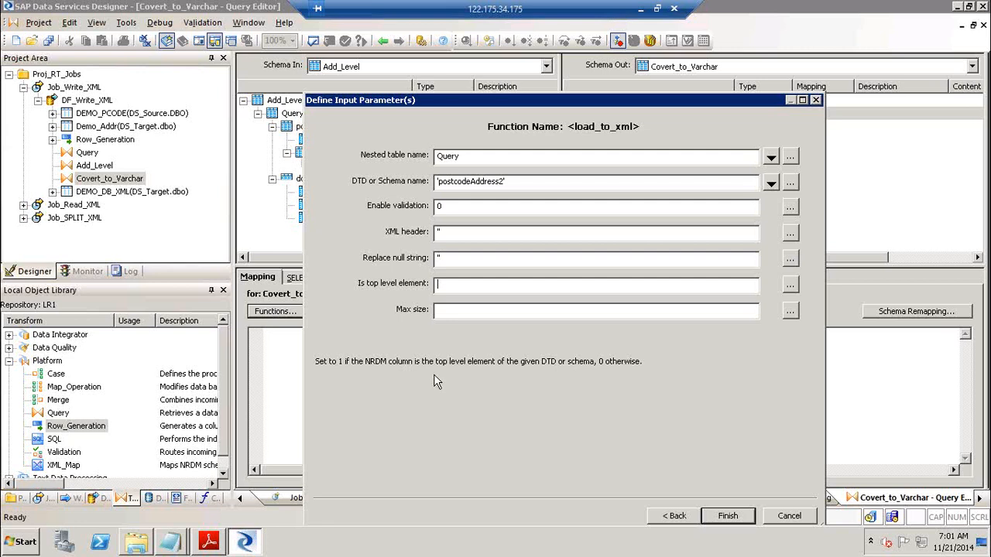
type("1")
left_click(489, 310)
type("1026")
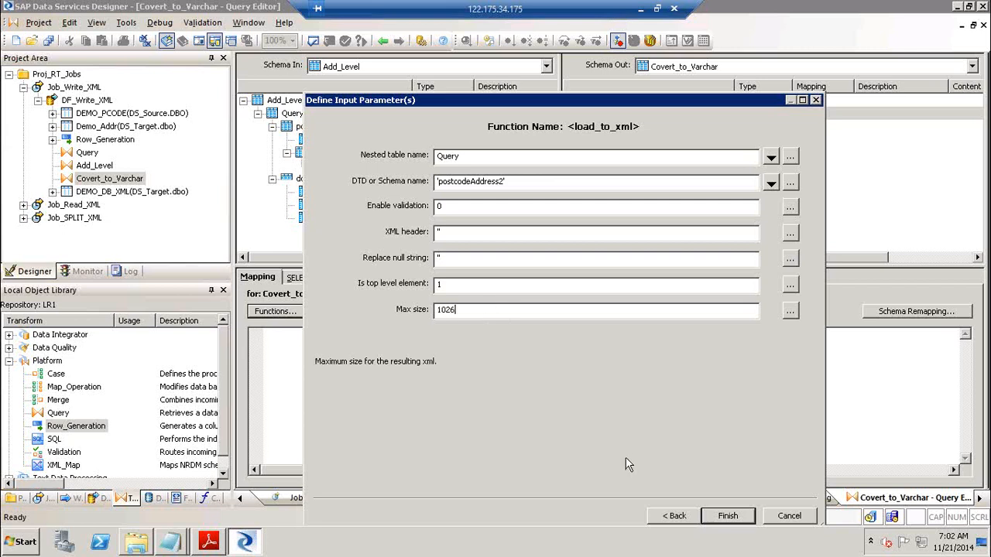
Re-insert Query as the nested table name, trimming the duplicated characters
left_click(509, 155)
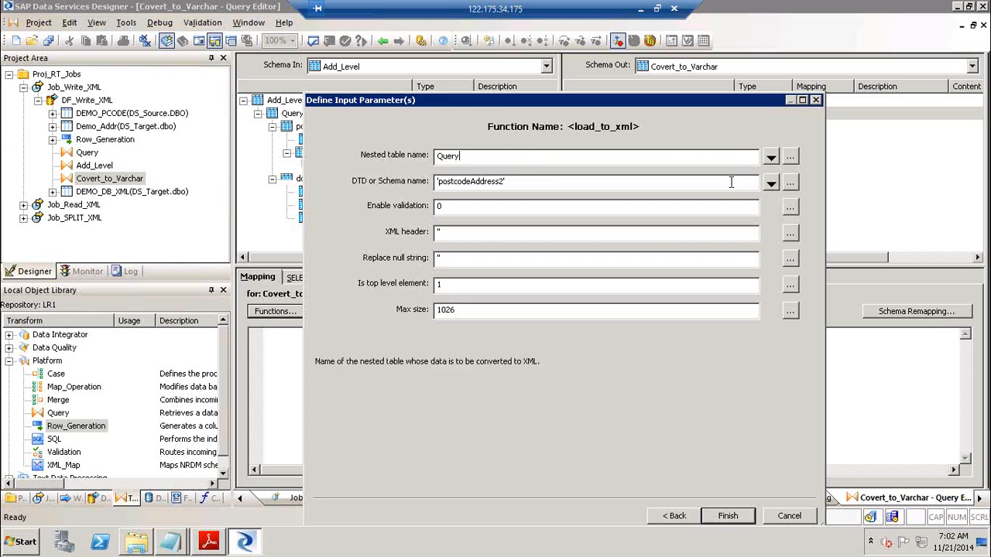
left_click(771, 158)
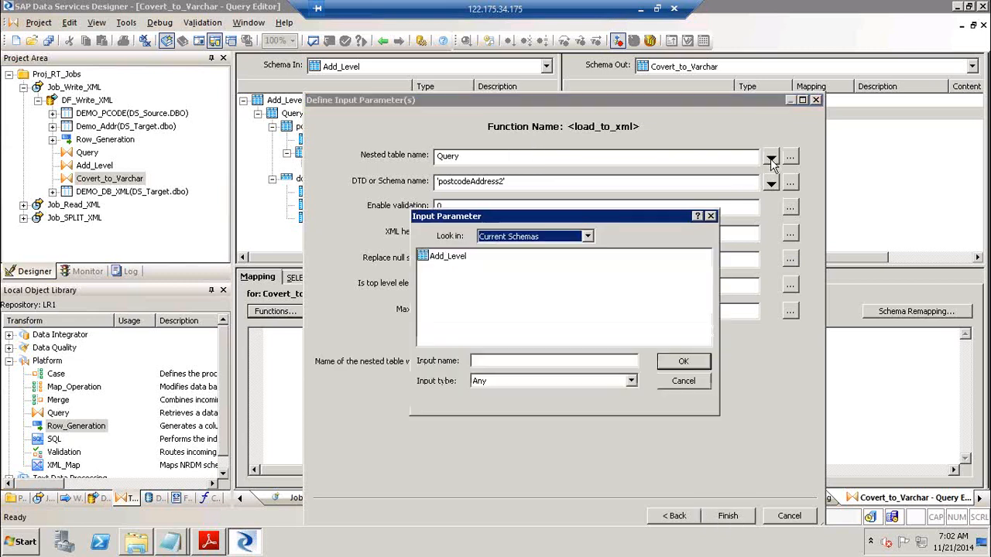
double_click(448, 257)
left_click(435, 259)
double_click(436, 258)
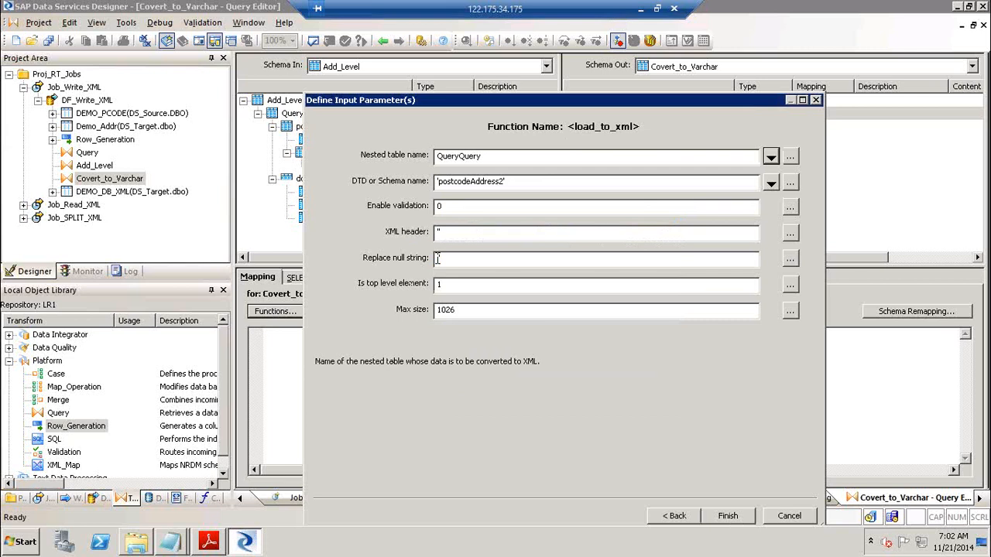
left_click(490, 155)
key("BackSpace")
key("BackSpace")
key("BackSpace")
key("BackSpace")
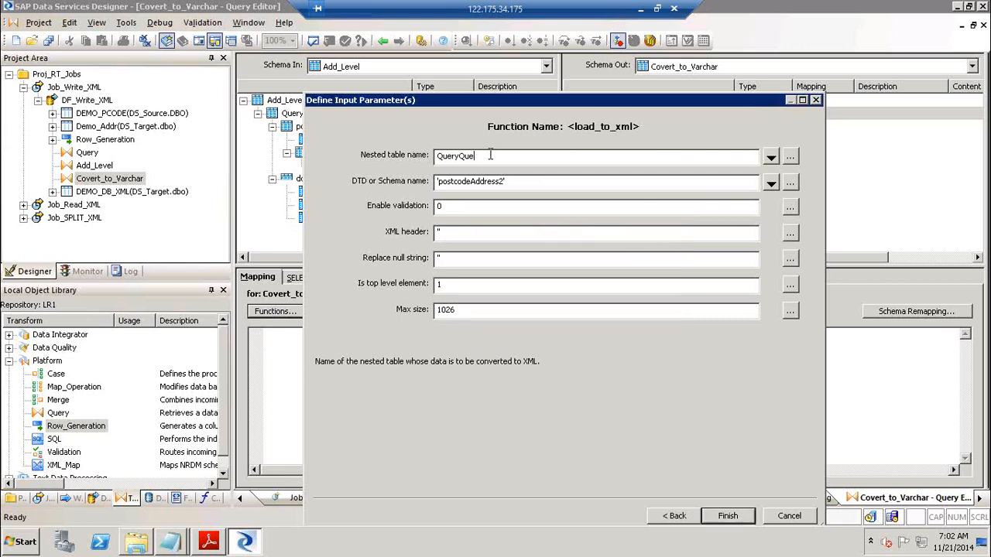
key("BackSpace")
Check the schema name and review the values 0, '', '', 1 and 1026
left_click(551, 189)
left_click(773, 187)
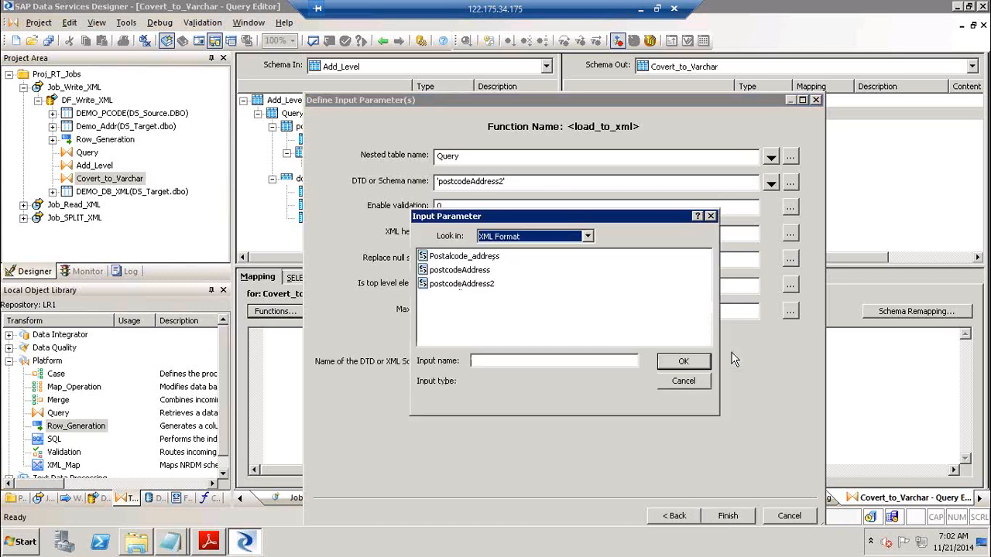
left_click(701, 384)
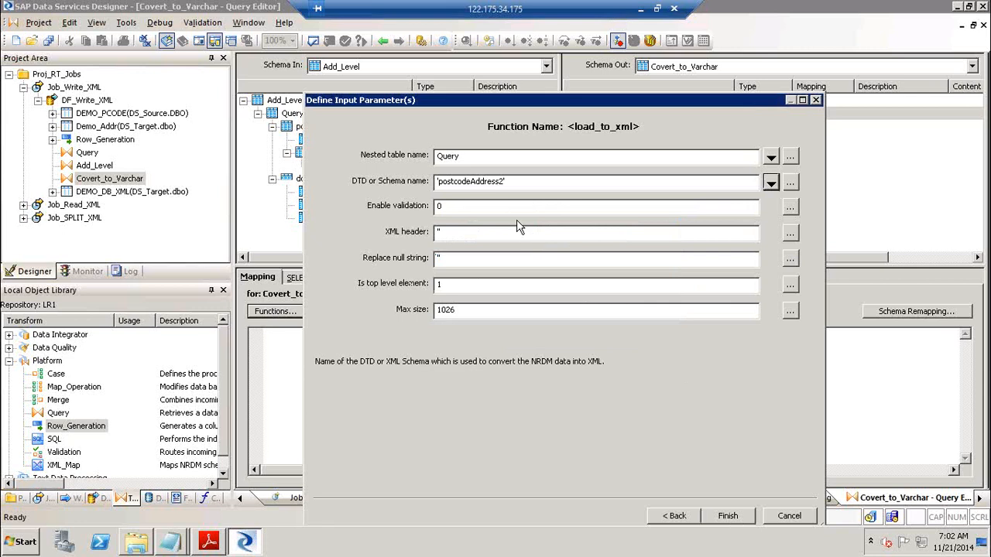
left_click(475, 204)
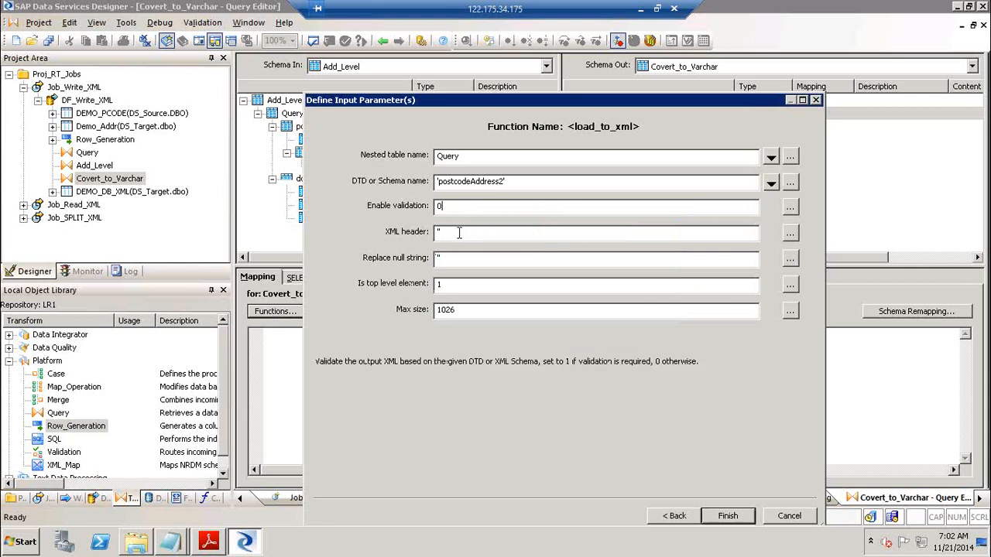
left_click(459, 234)
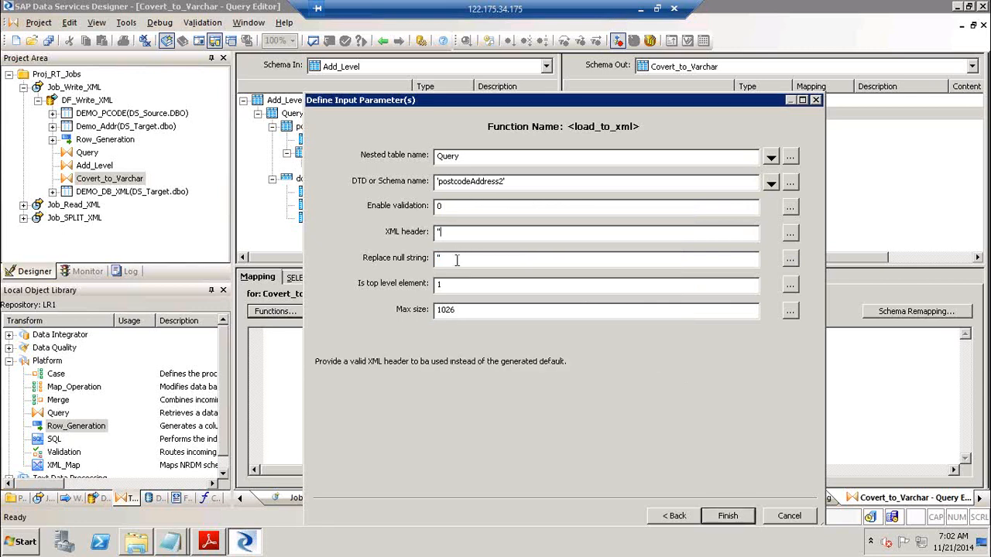
left_click(457, 260)
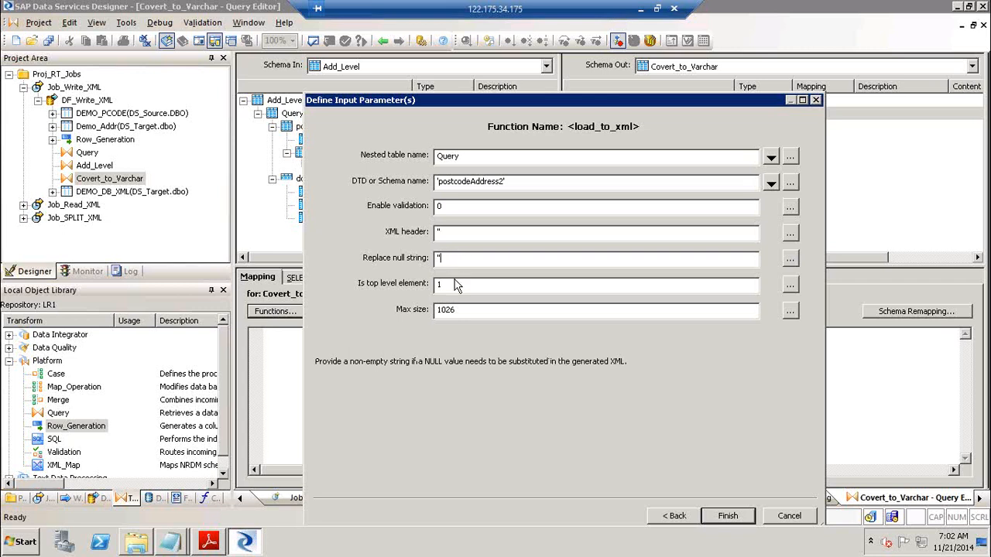
left_click(455, 286)
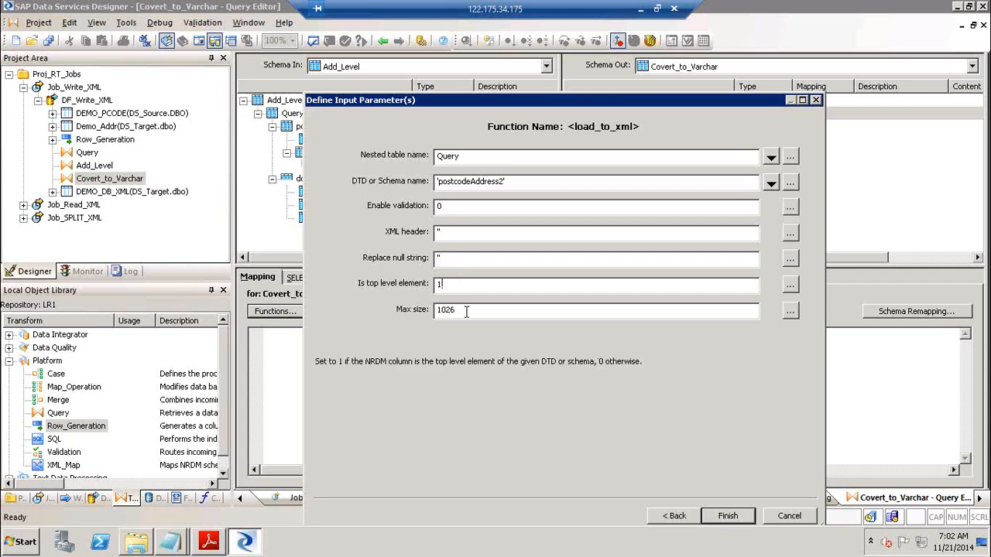
left_click(466, 310)
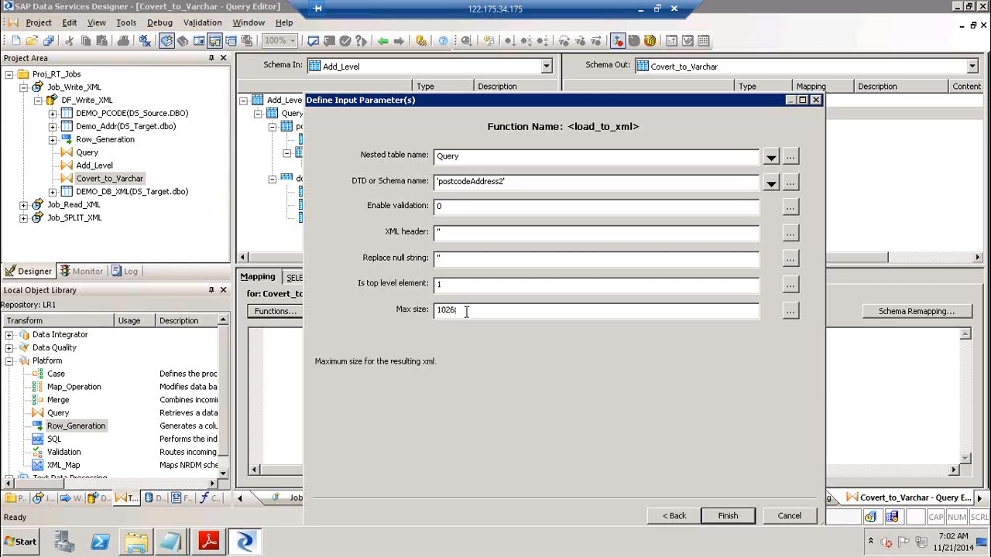
left_click(741, 521)
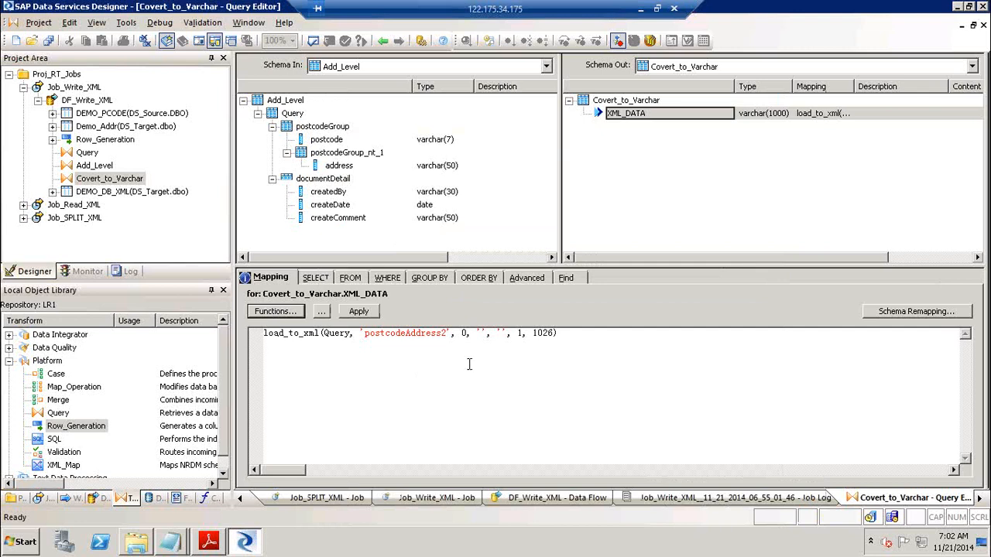
right_click(283, 338)
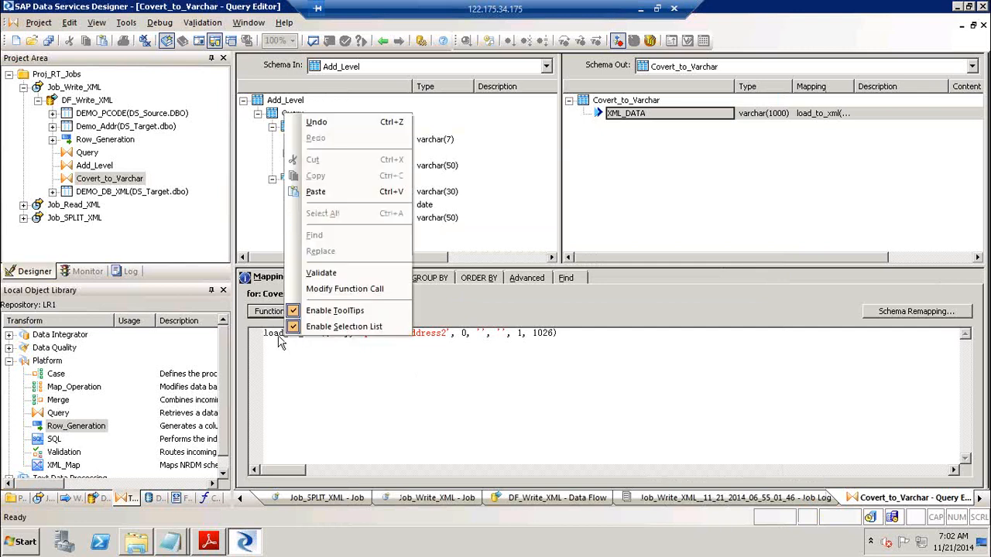
left_click(270, 334)
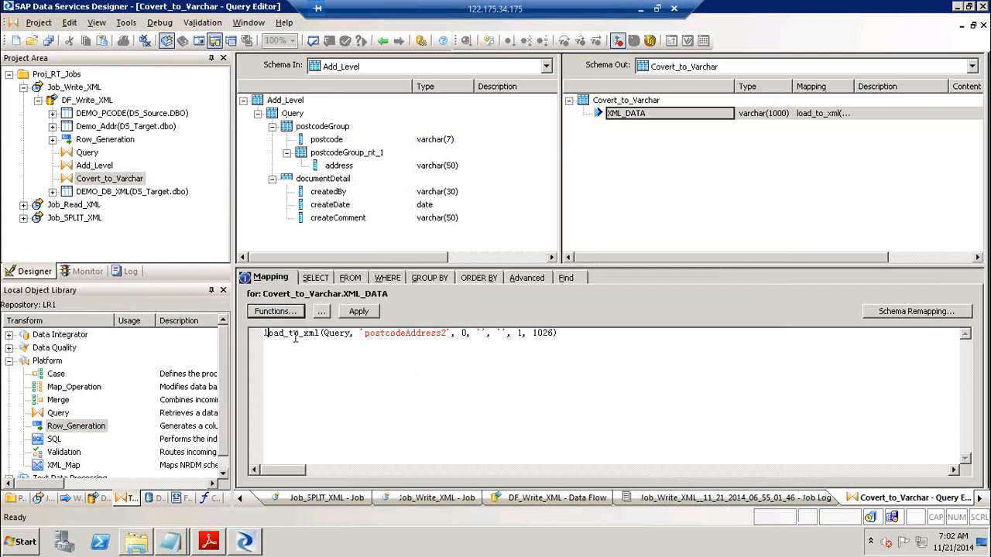
right_click(280, 334)
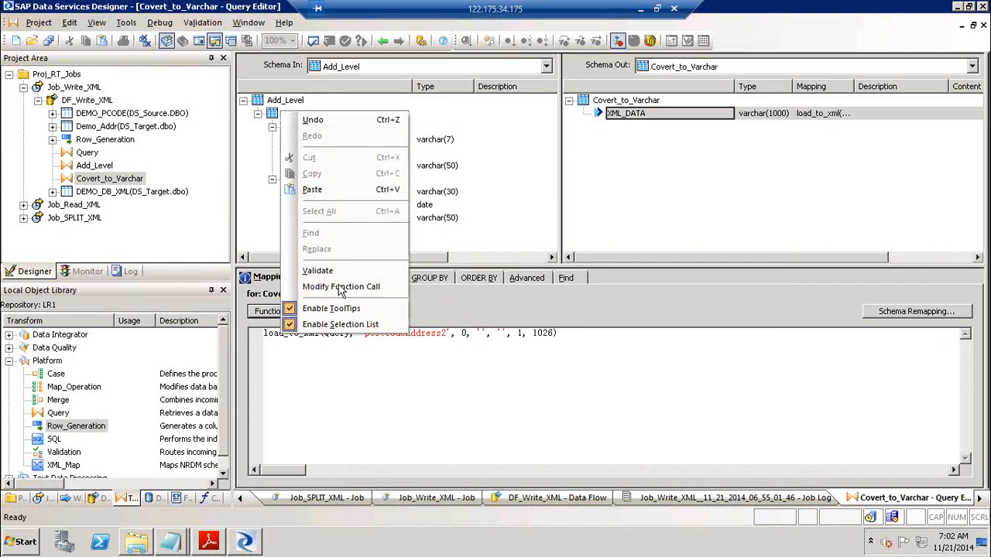
left_click(352, 287)
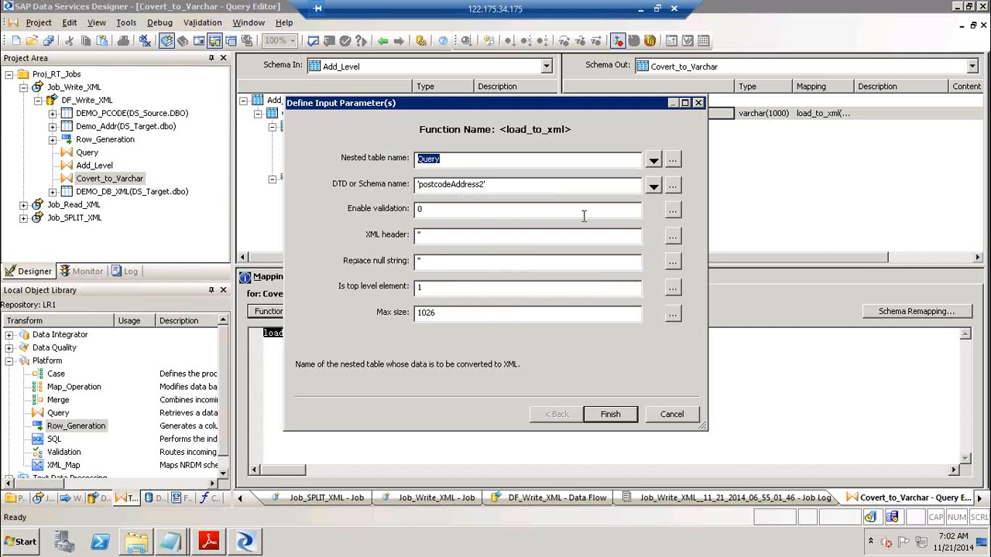
left_click(667, 414)
left_click(291, 334)
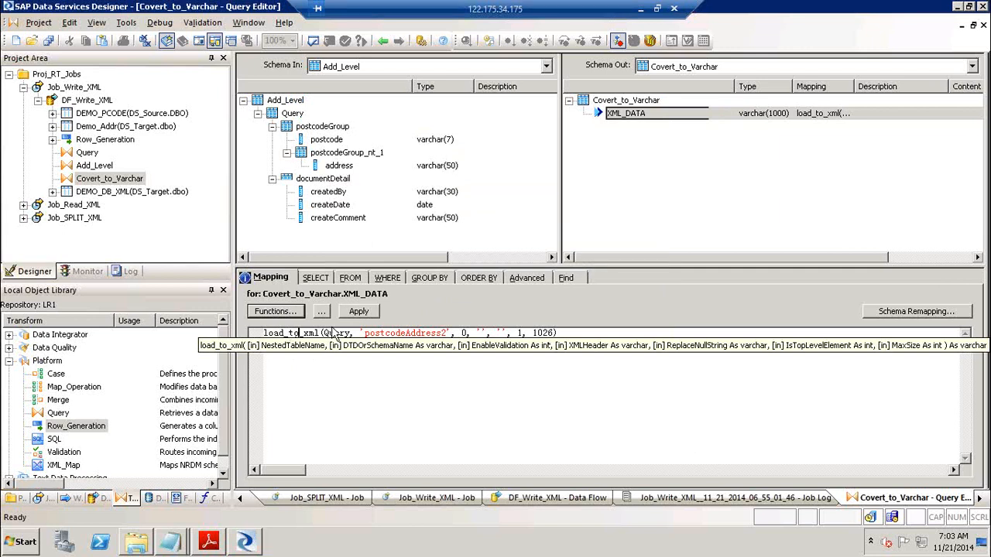
left_click(647, 175)
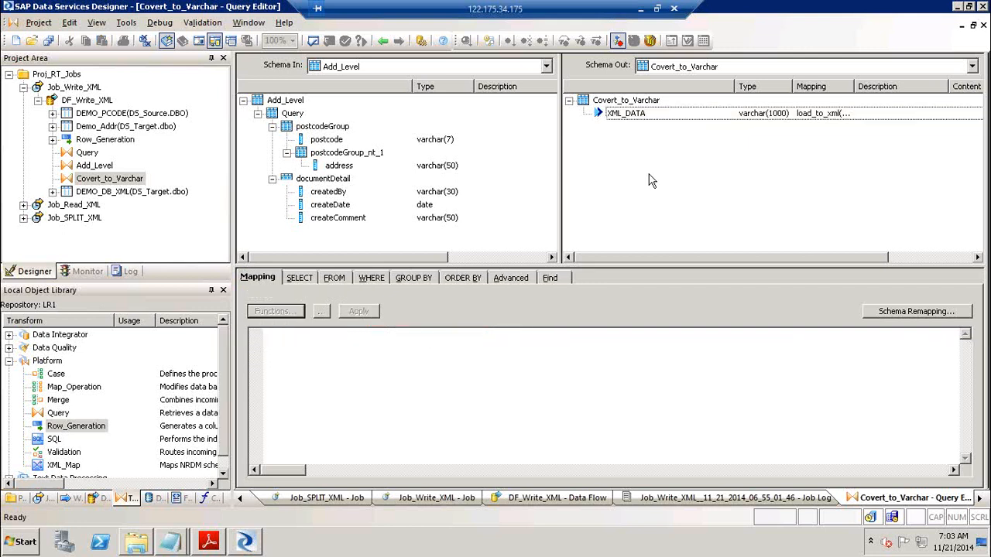
Go back to DF_Write_XML, run Validate All, and close the output showing the conversion warning
left_click(382, 41)
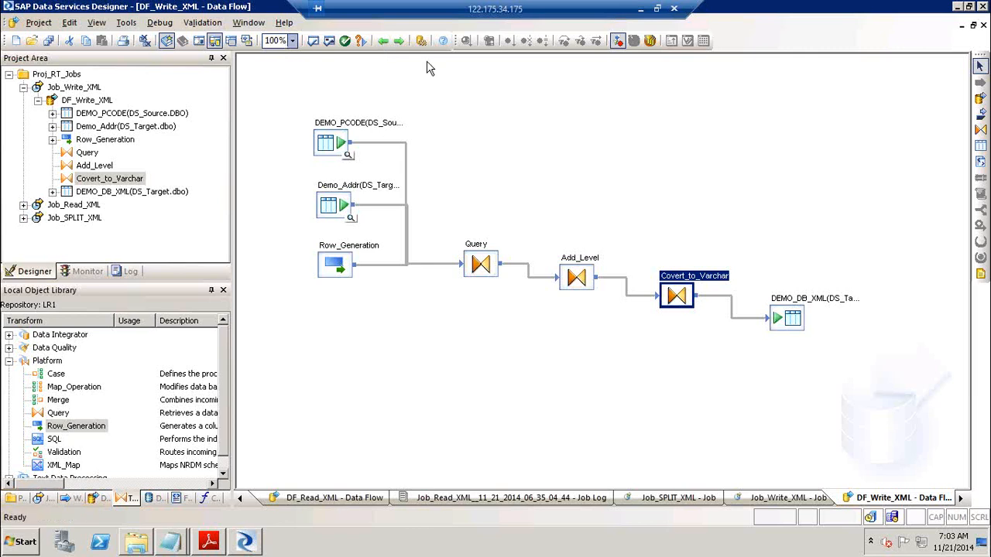
left_click(329, 41)
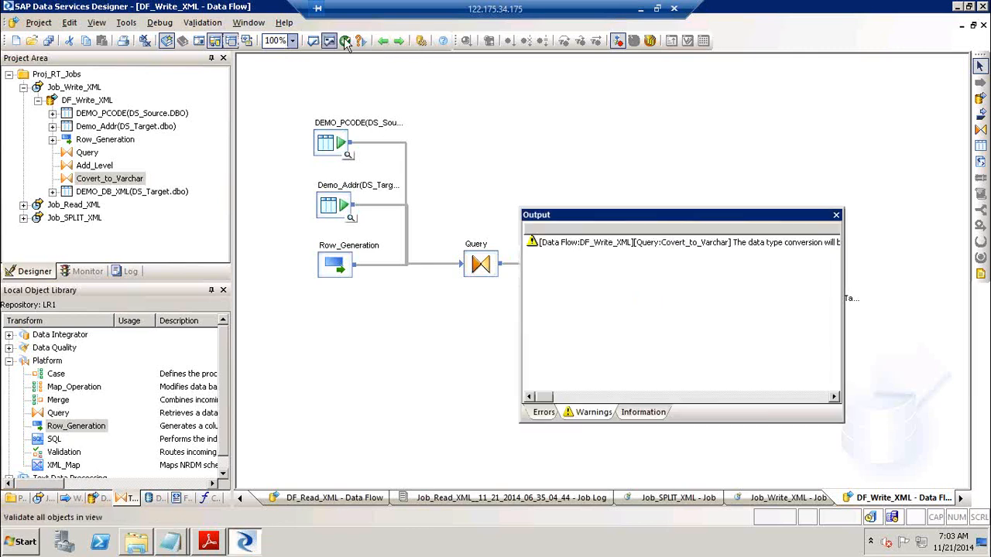
left_click(835, 214)
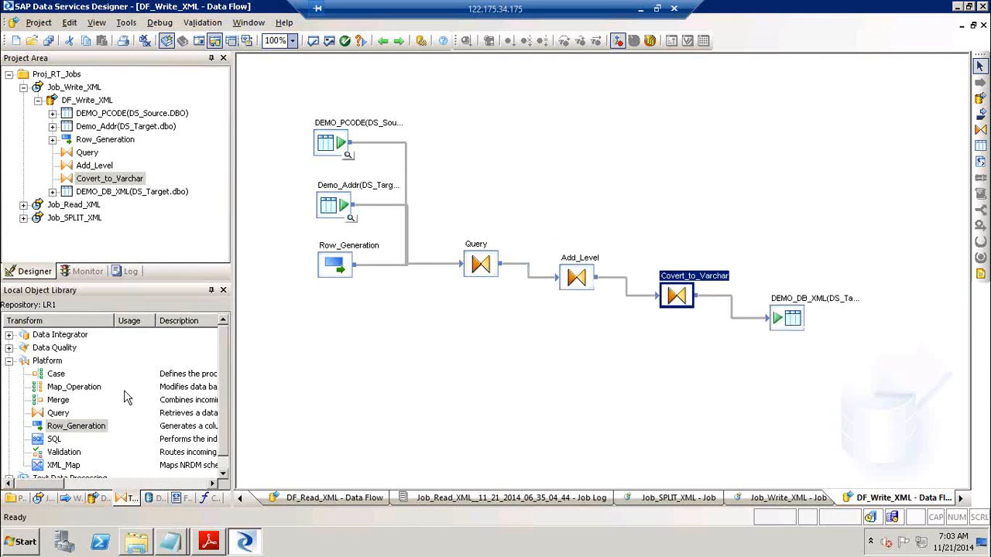
left_click(59, 401)
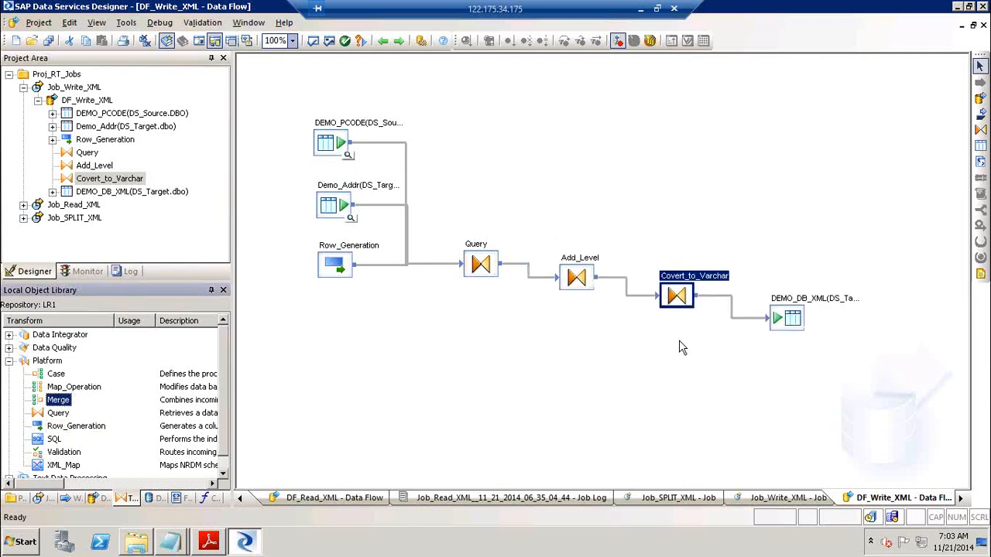
left_click(727, 303)
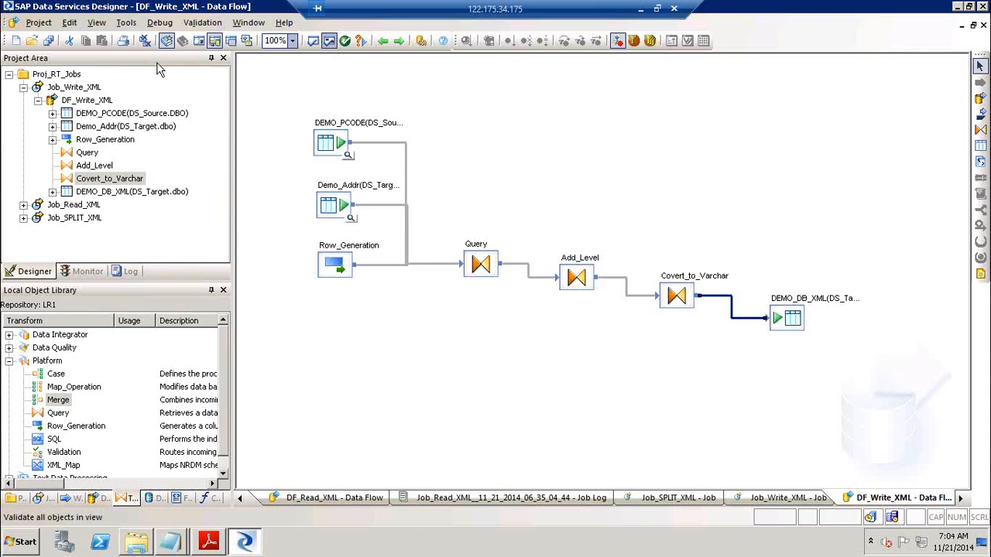
Open Covert_to_Varchar to check XML_DATA's load_to_xml(Query, 'postcodeAddress2', 0, '', '', 1, 1026) mapping
double_click(693, 287)
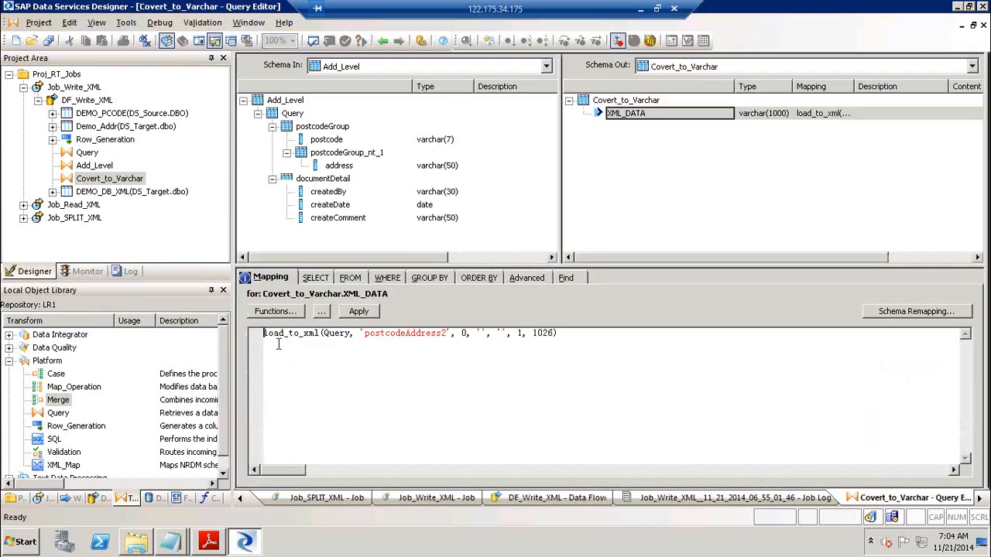
right_click(283, 337)
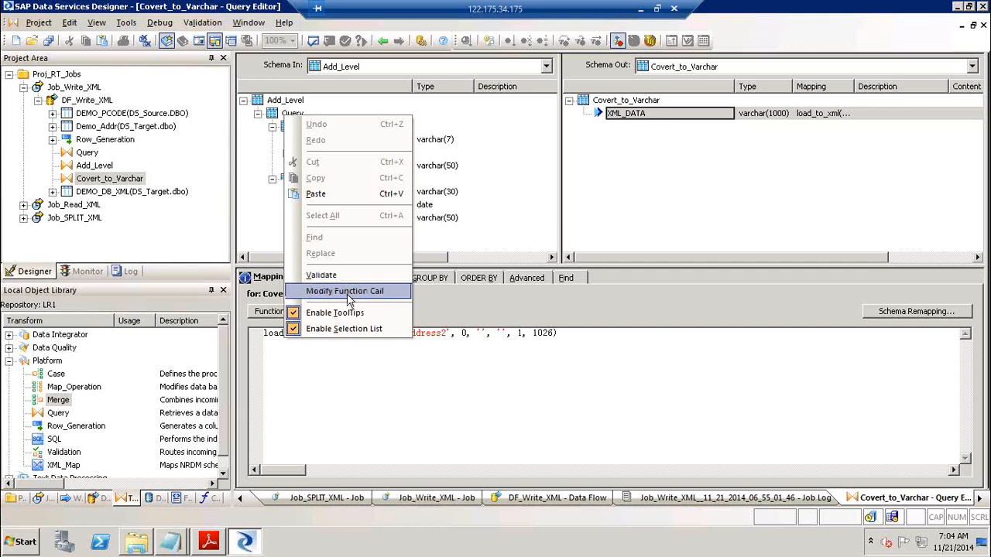
left_click(714, 221)
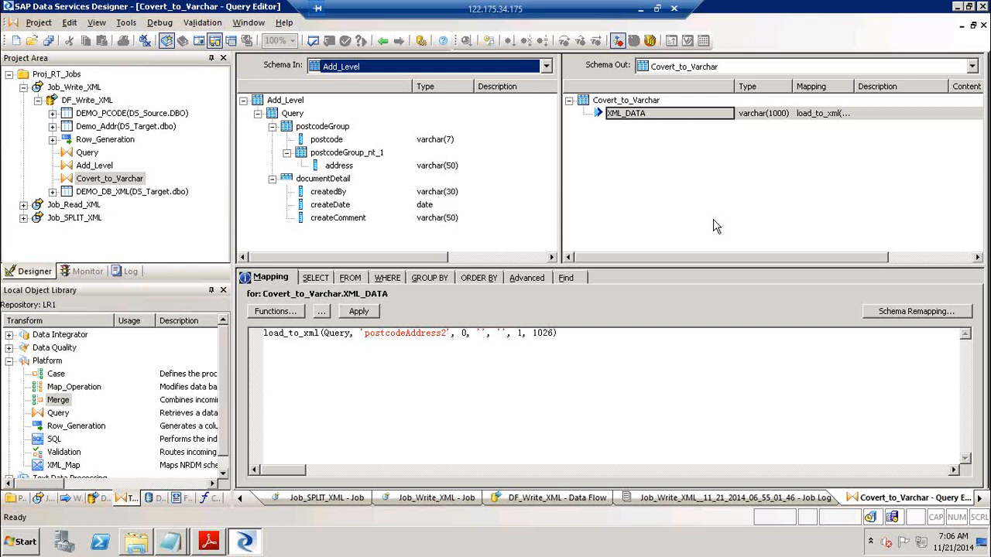
Switch the Local Object Library to Formats to see the XML Schemas entries
left_click(177, 501)
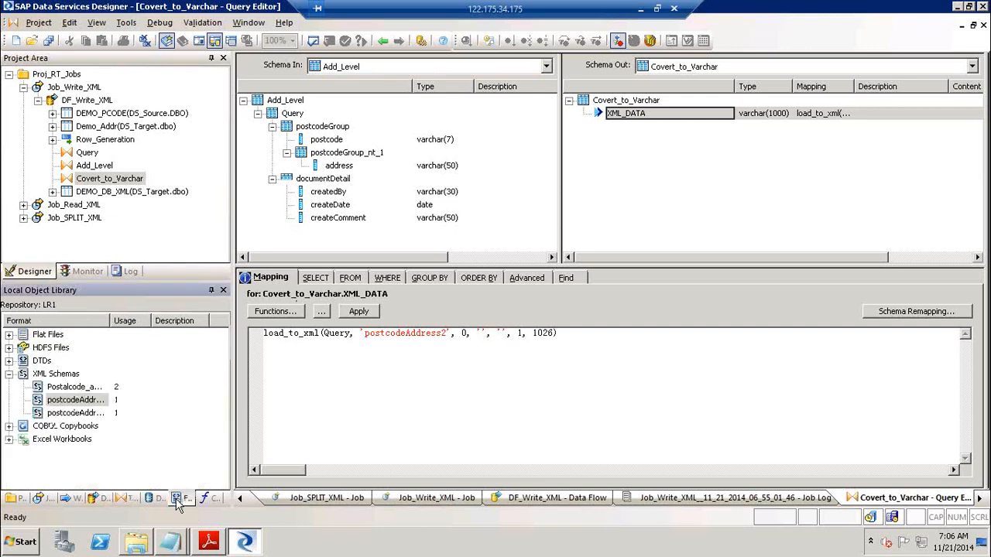
left_click(10, 446)
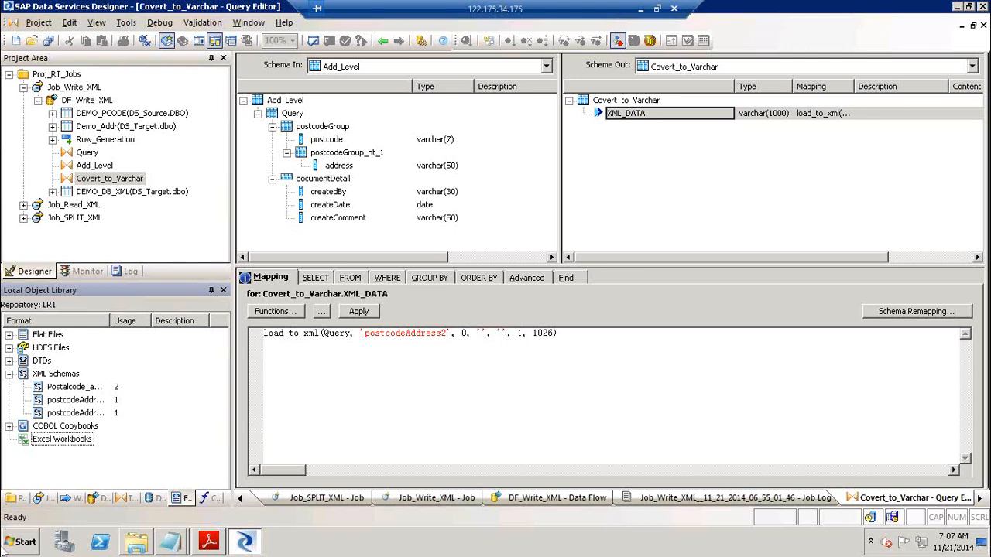
left_click(650, 207)
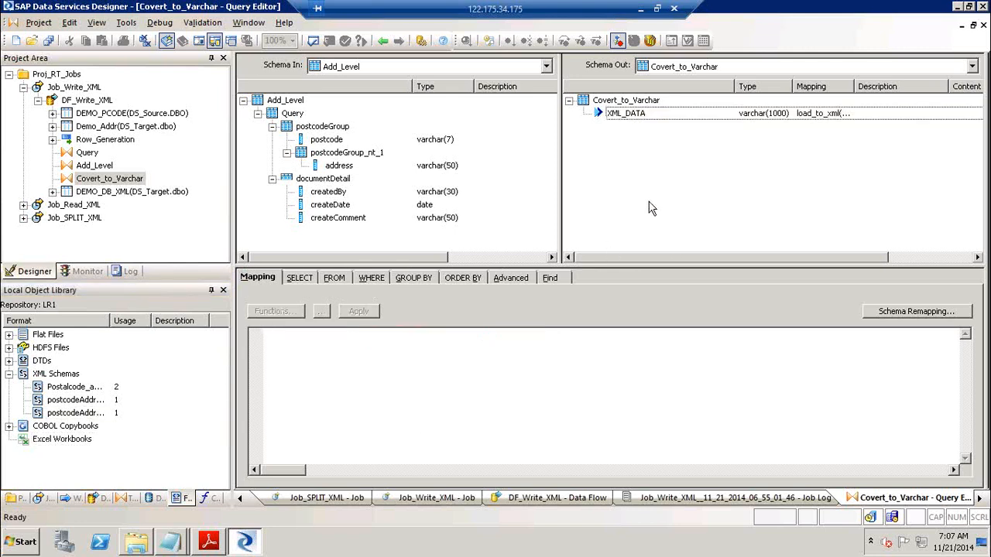
Execute Job_Write_XML, saving all changes and keeping the default execution properties
left_click(383, 41)
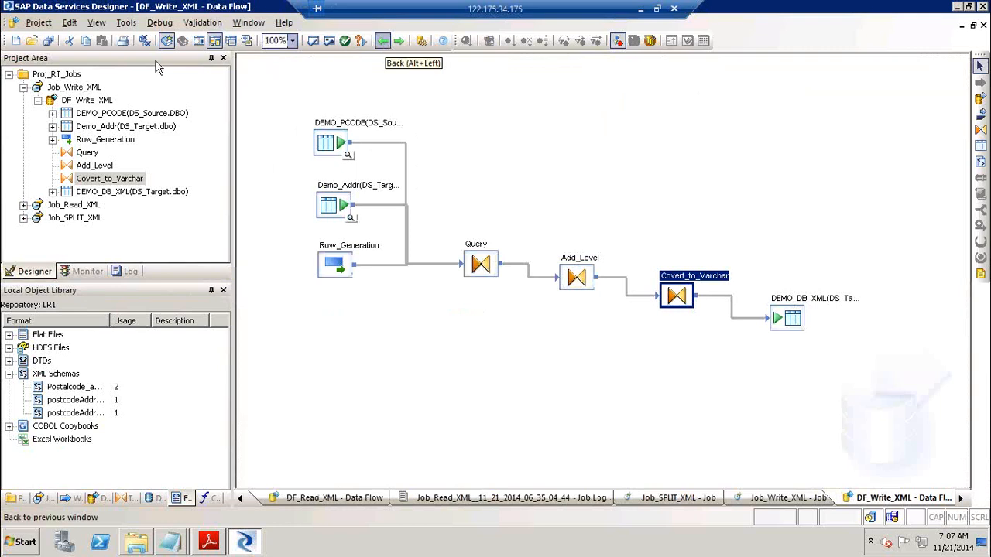
left_click(73, 88)
right_click(88, 89)
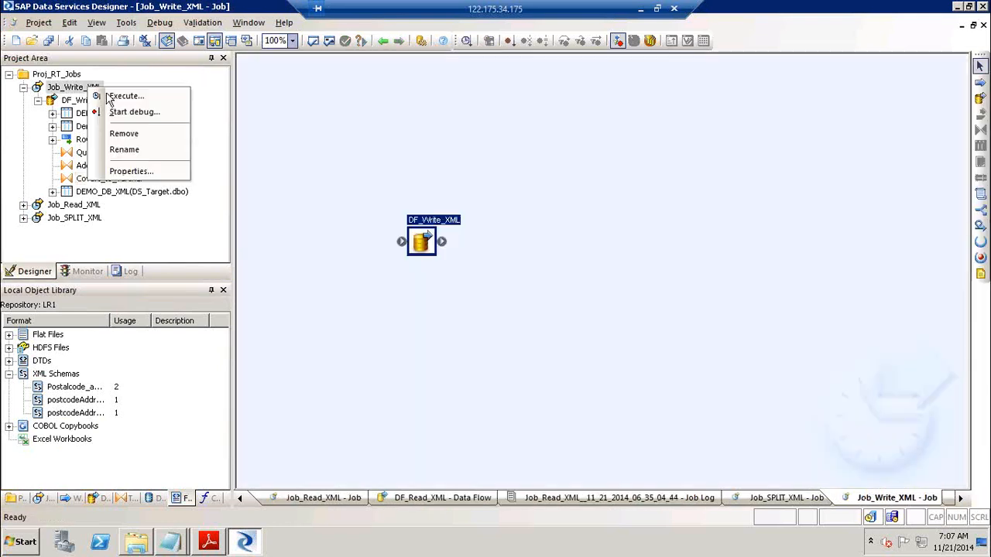
left_click(124, 96)
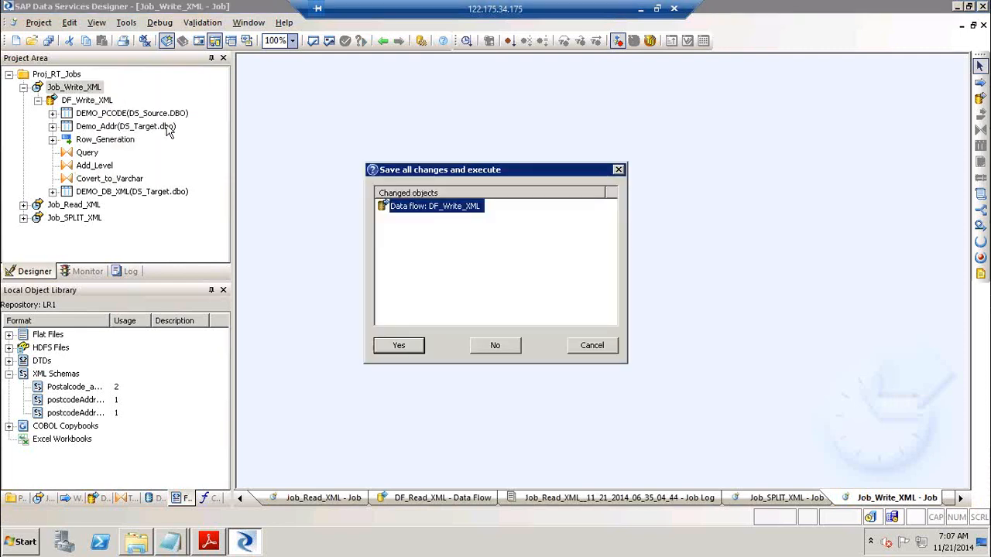
left_click(399, 345)
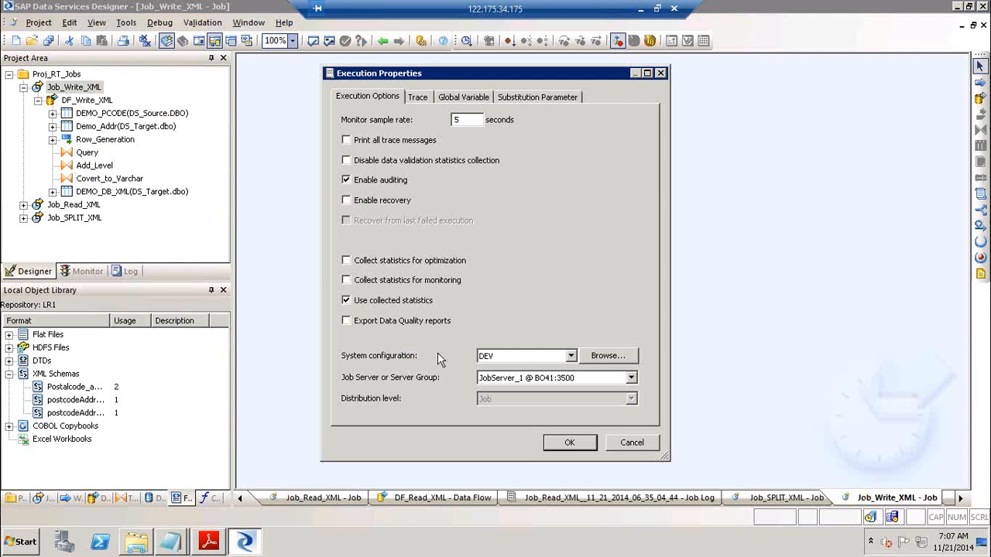
left_click(585, 442)
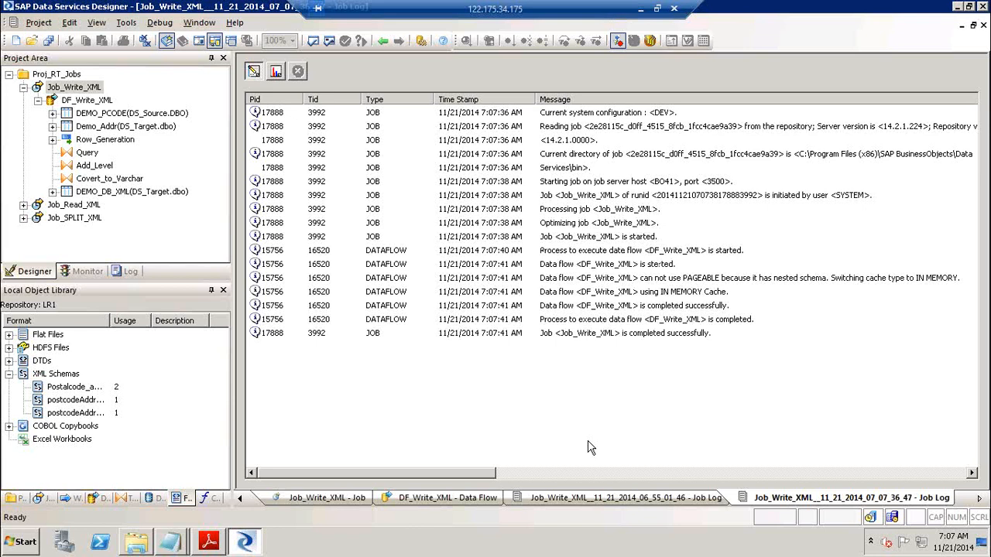
Open DEMO_DB_XML's data view and show the full XML_DATA text of the record
double_click(77, 101)
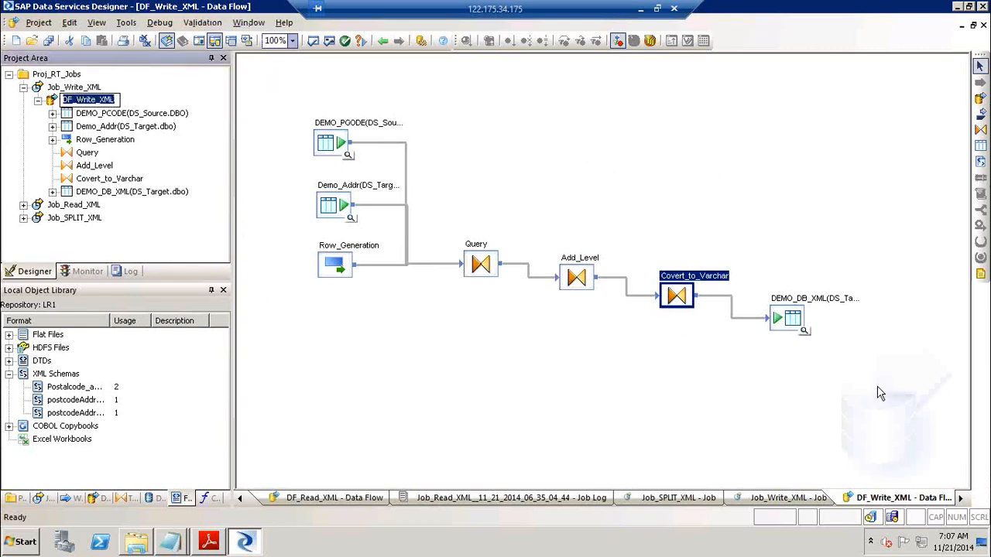
left_click(804, 334)
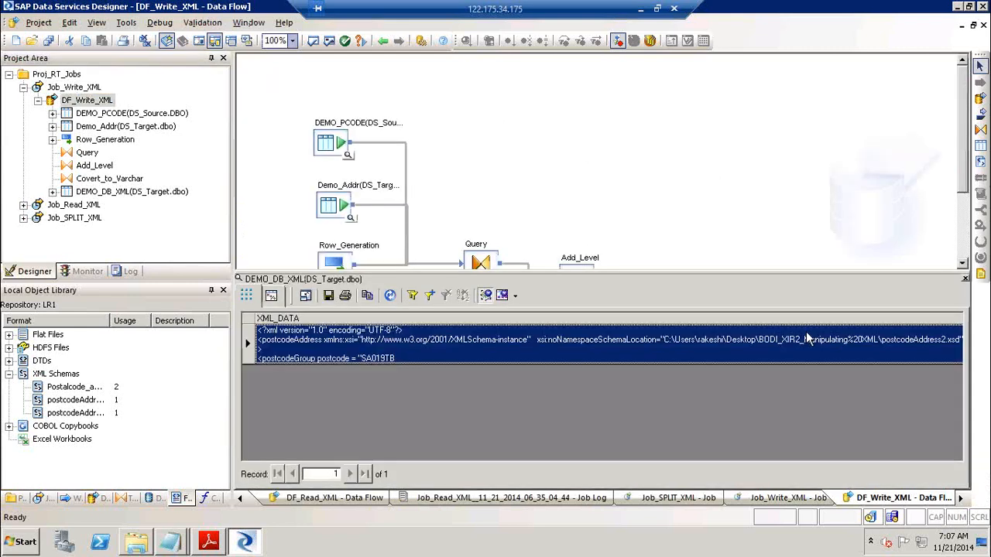
right_click(437, 352)
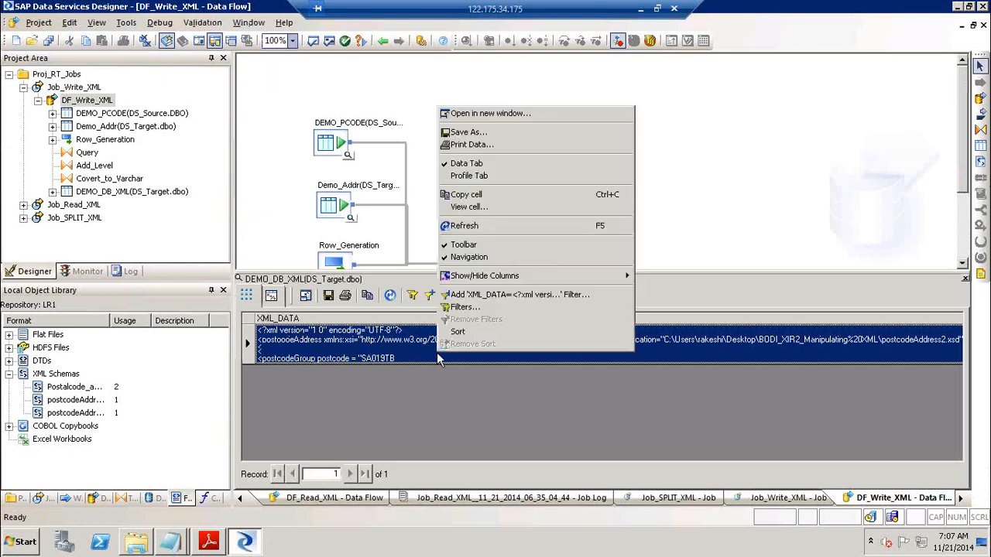
left_click(569, 208)
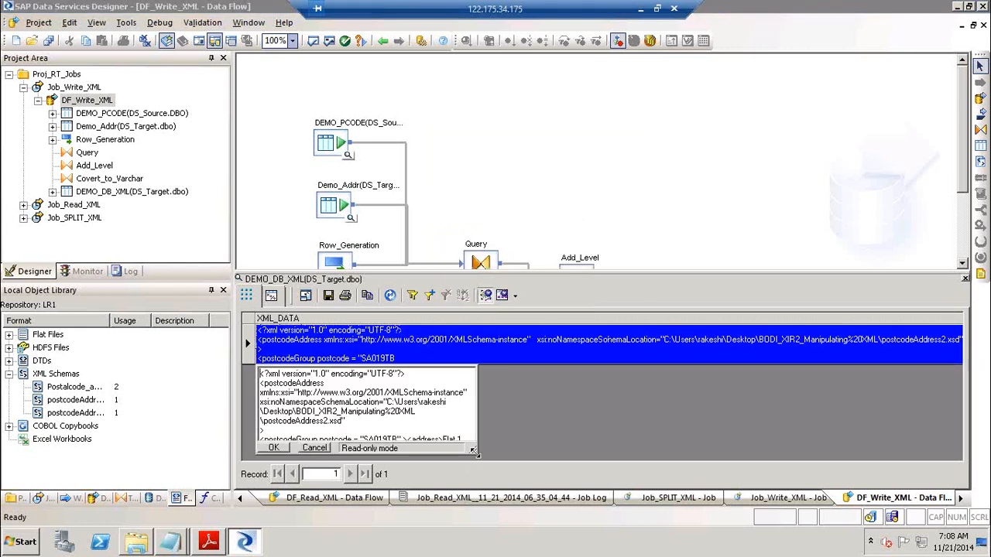
Enlarge the XML viewer, read through the postcodeAddress XML, and close it
left_click_drag(474, 451, 621, 440)
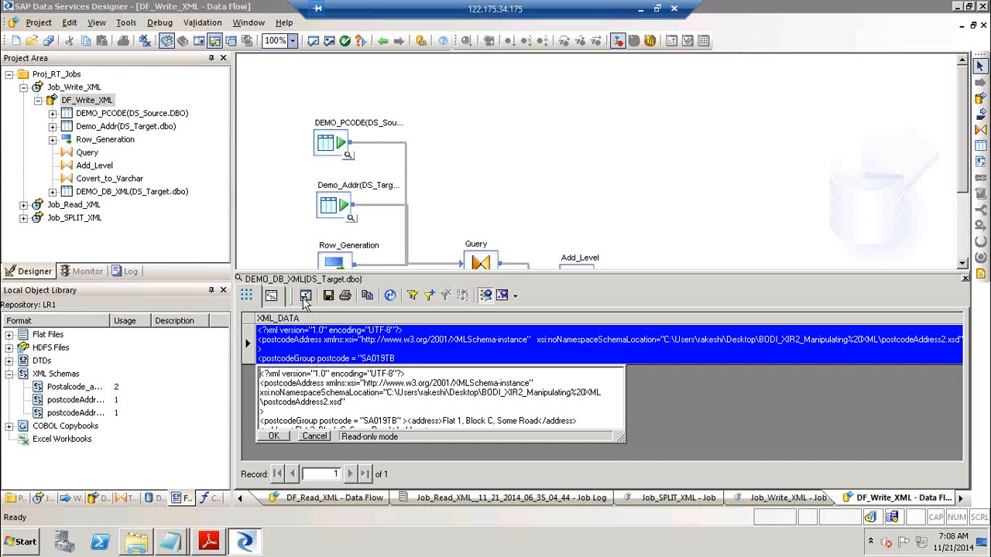
left_click(642, 11)
left_click(147, 544)
left_click_drag(620, 438, 660, 473)
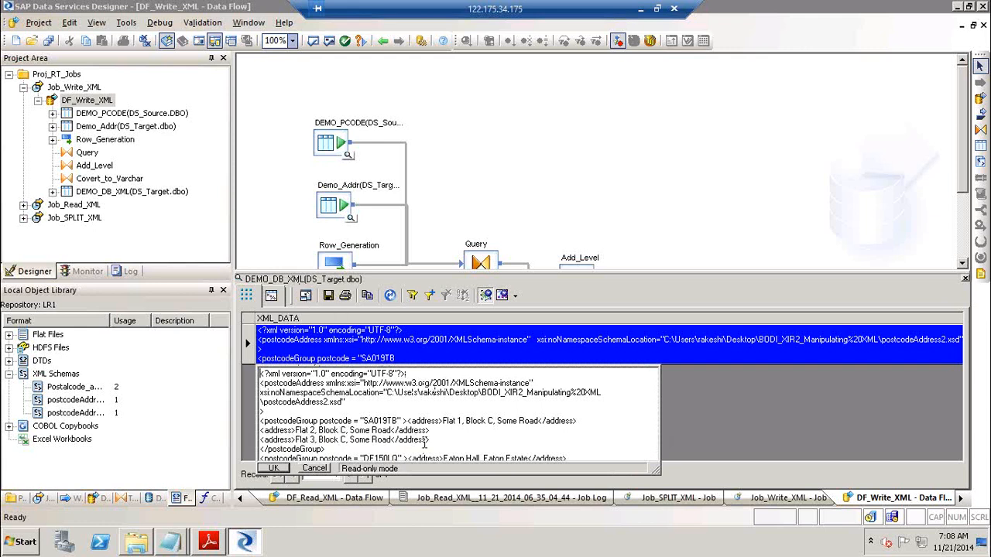
double_click(369, 420)
scroll(368, 459, "down", 5)
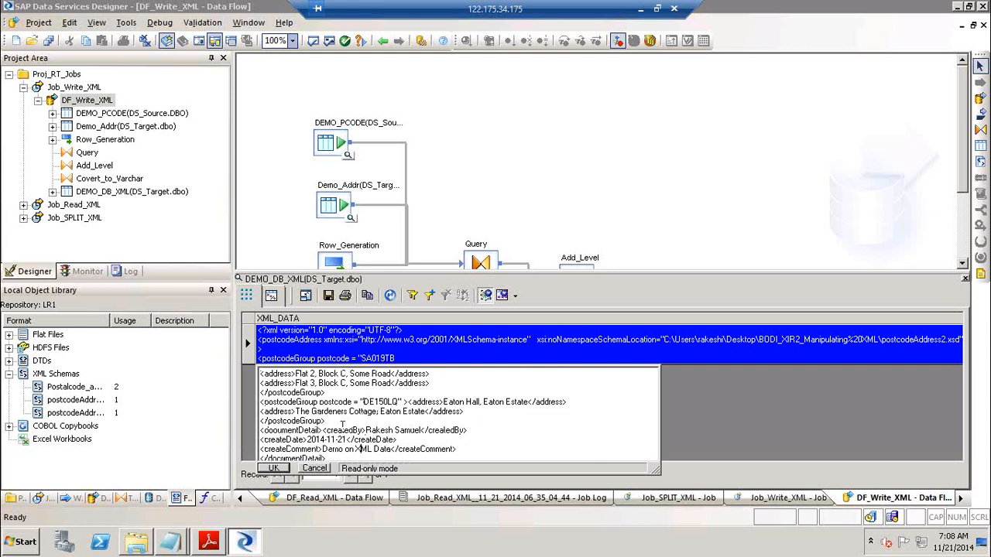
left_click_drag(369, 431, 410, 433)
left_click_drag(313, 439, 380, 455)
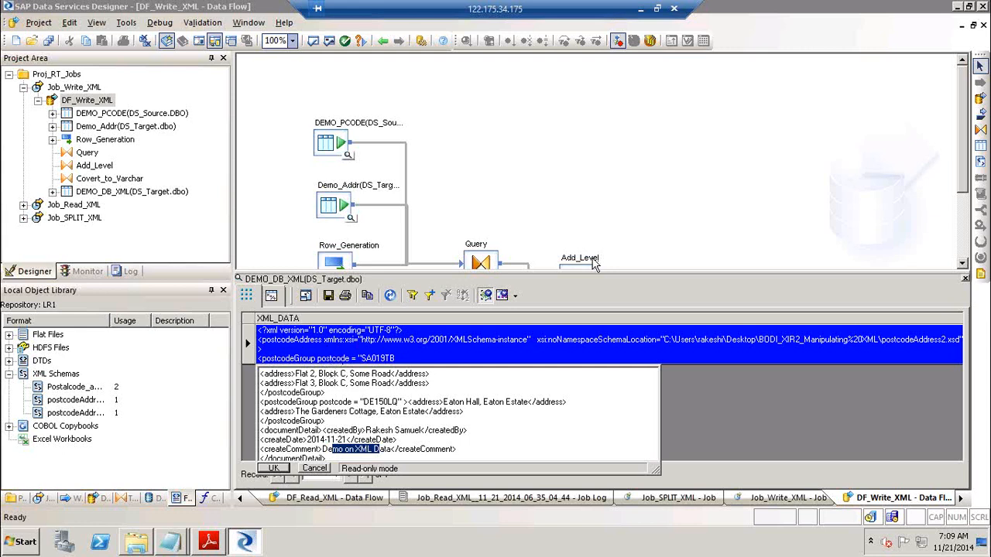
left_click(274, 469)
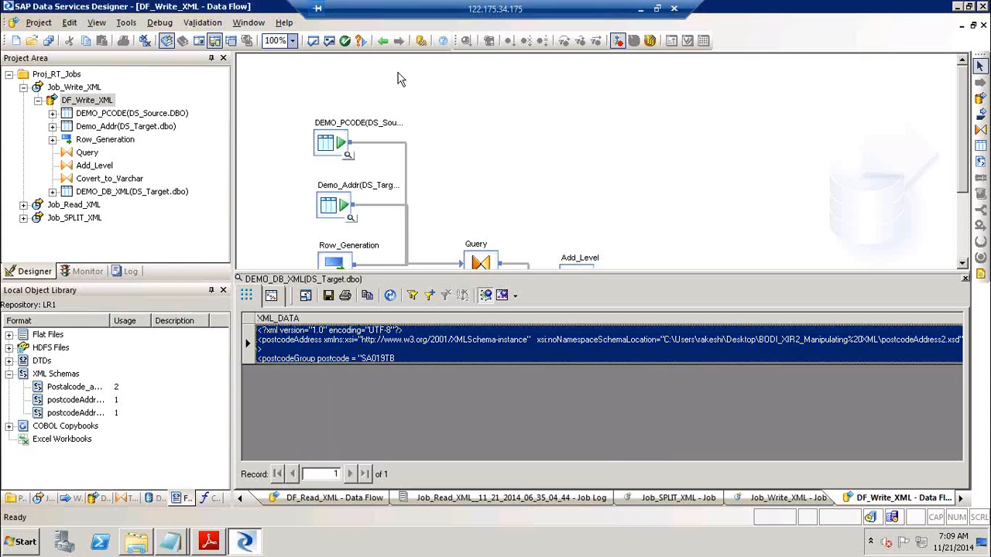
Add a new batch job named Job_Read_DB_XML to Proj_RT_Jobs
left_click(383, 41)
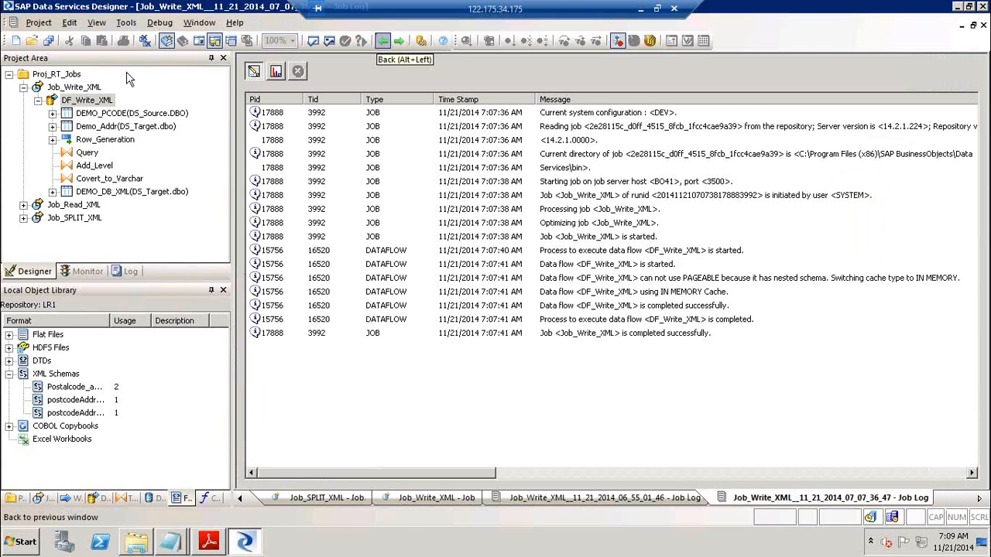
left_click(38, 102)
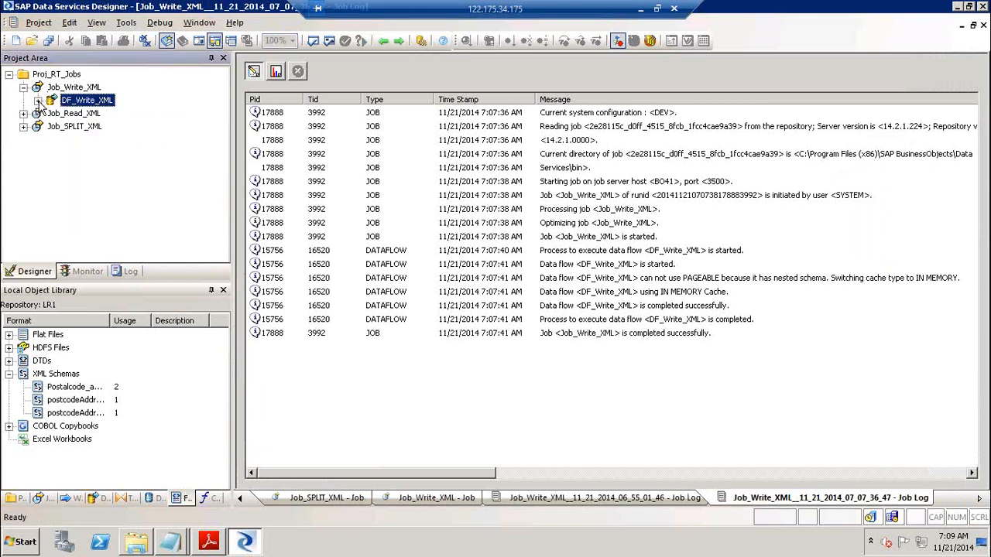
left_click(23, 88)
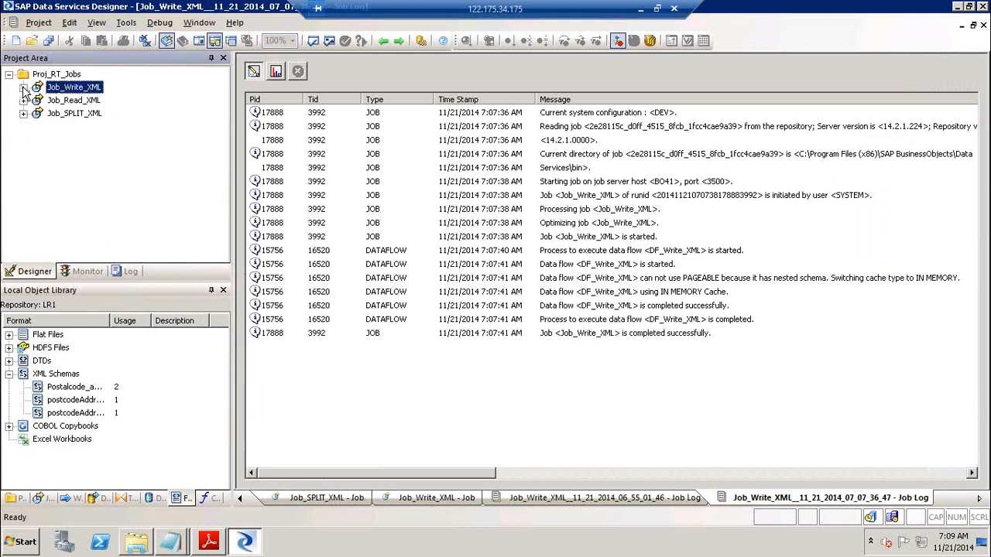
right_click(64, 74)
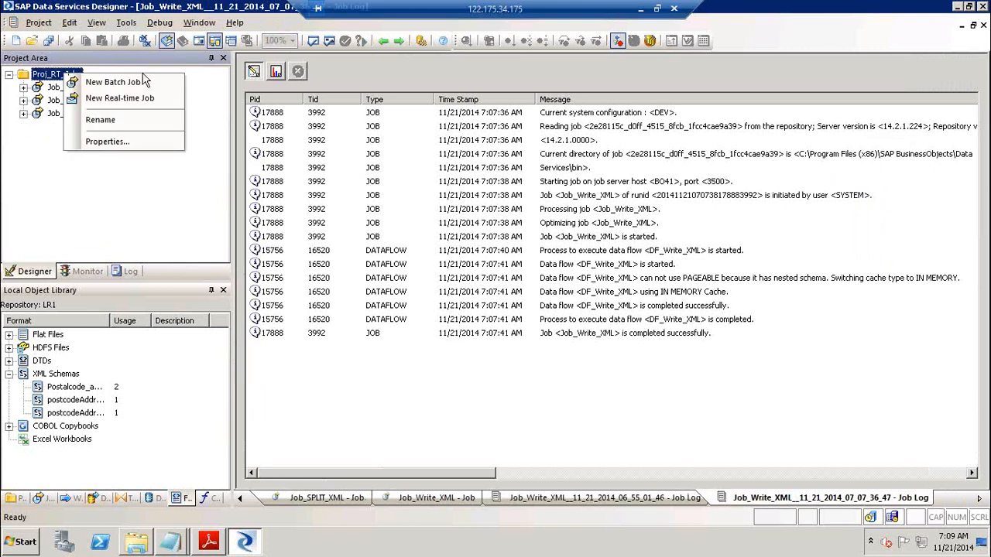
left_click(150, 78)
type("Job_")
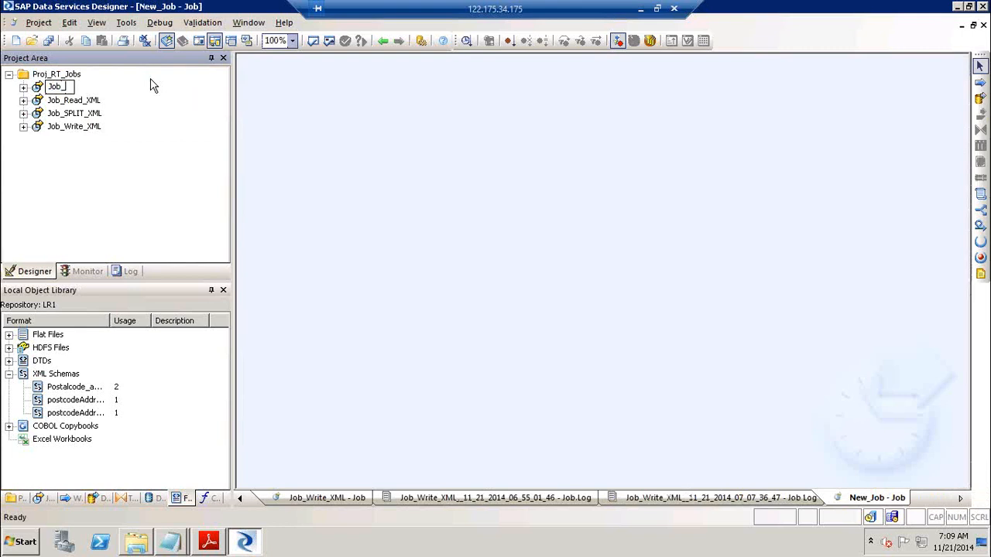
type("Read_DB_XML")
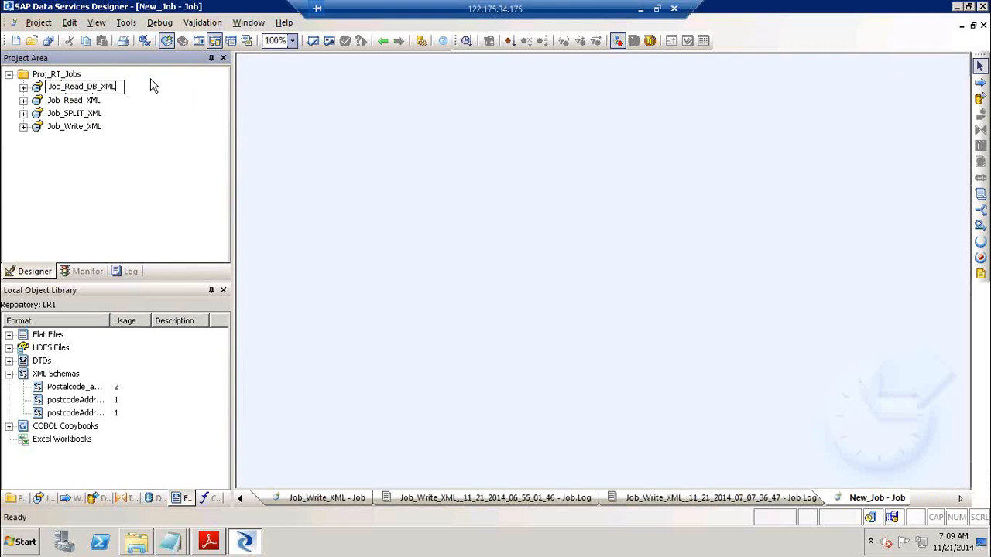
left_click(402, 194)
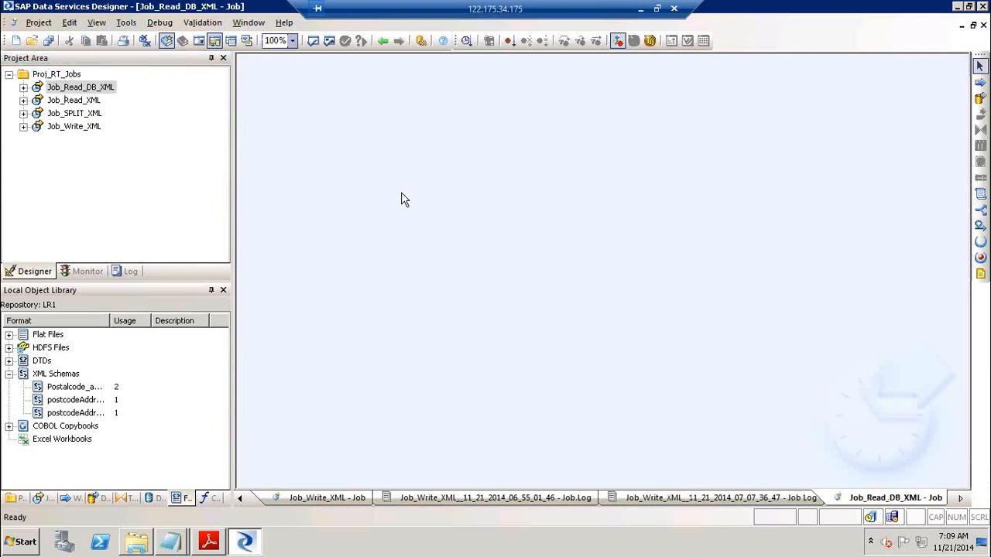
Place a data flow named DF_Read_DB_XML in the job and open it
left_click(980, 99)
left_click(470, 177)
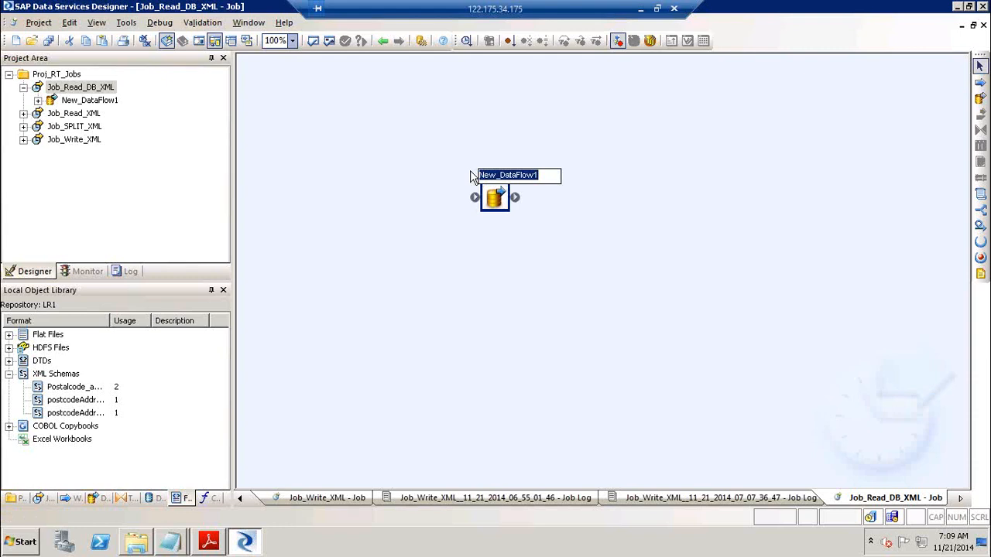
type("DF_")
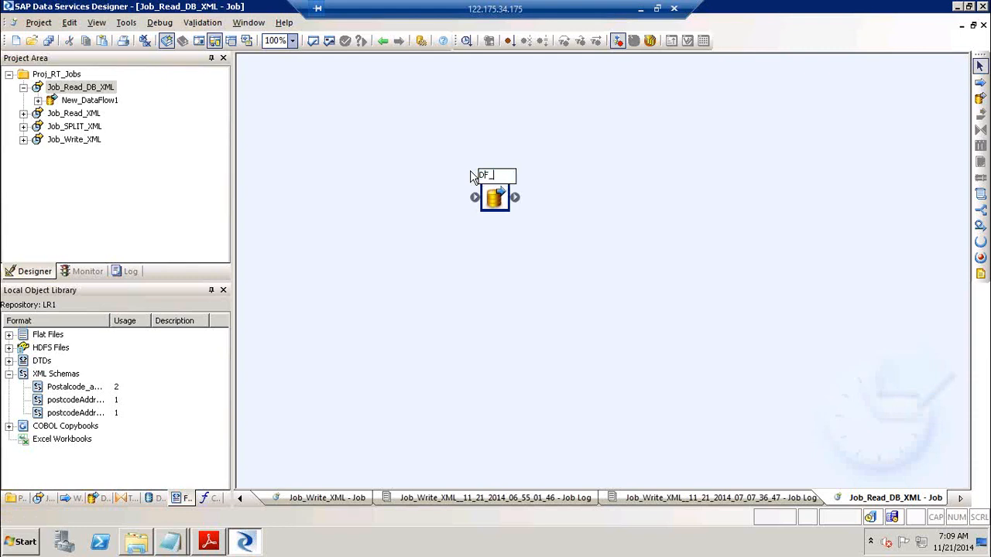
type("Read_DB_XML")
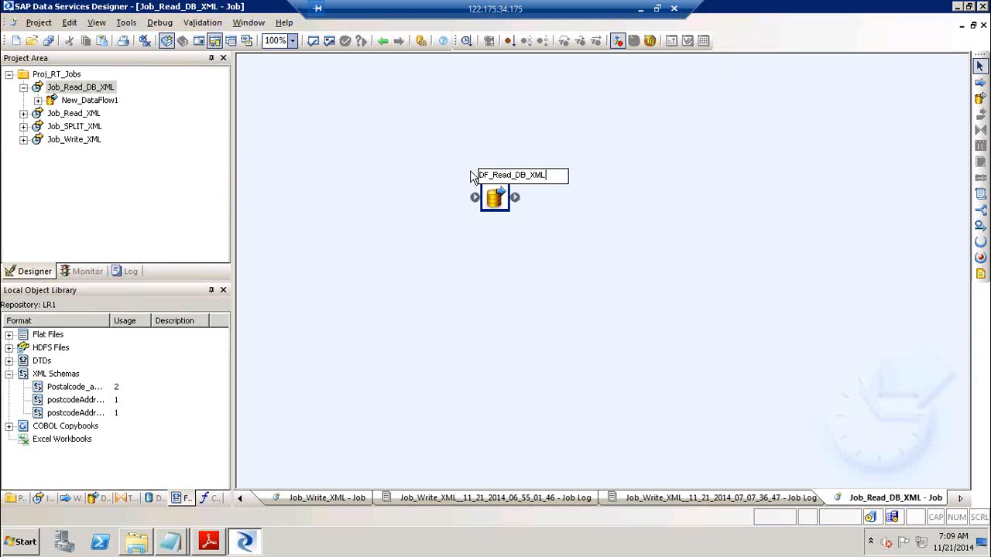
left_click(623, 297)
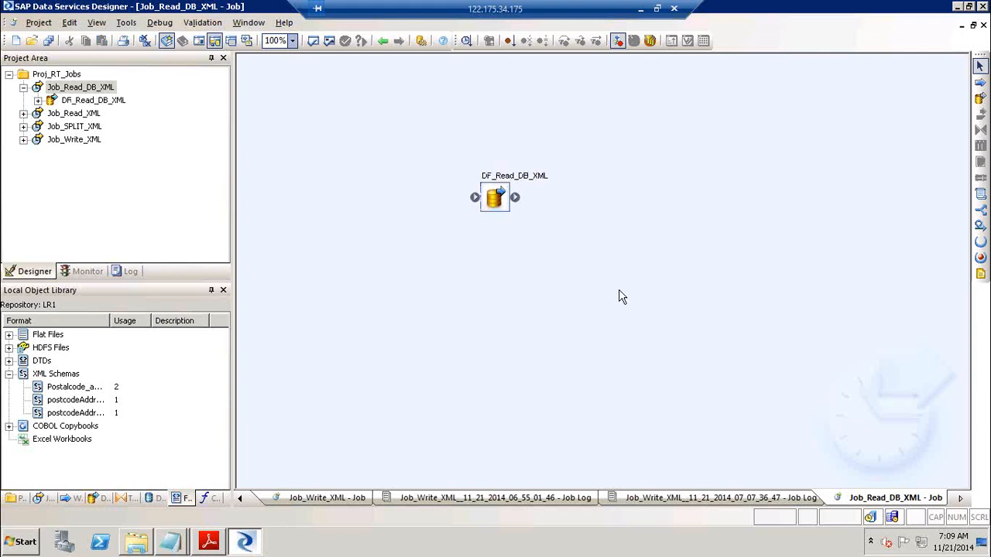
left_click(516, 176)
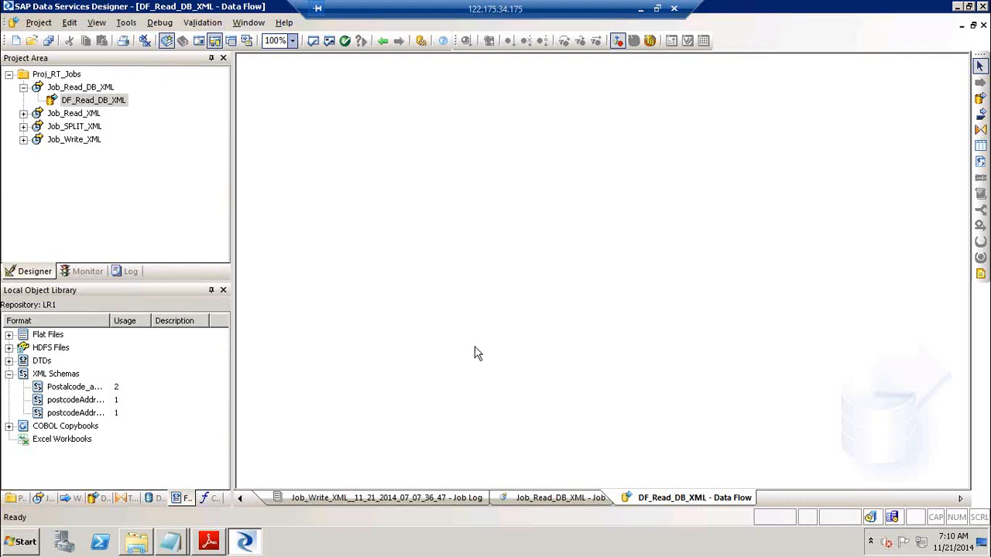
Open DF_Read_XML from Job_Read_XML and inspect its Postalcode_address source settings
left_click(161, 498)
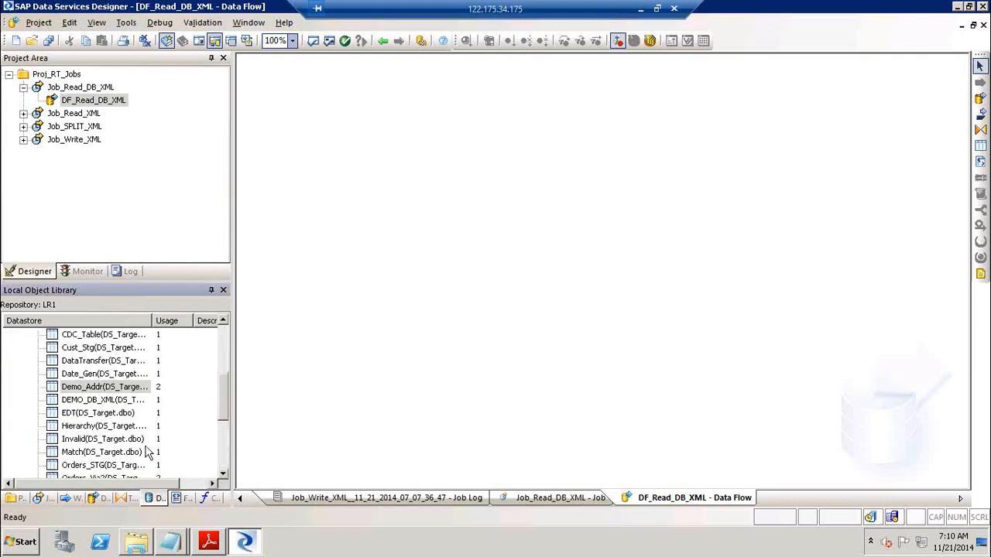
left_click(225, 339)
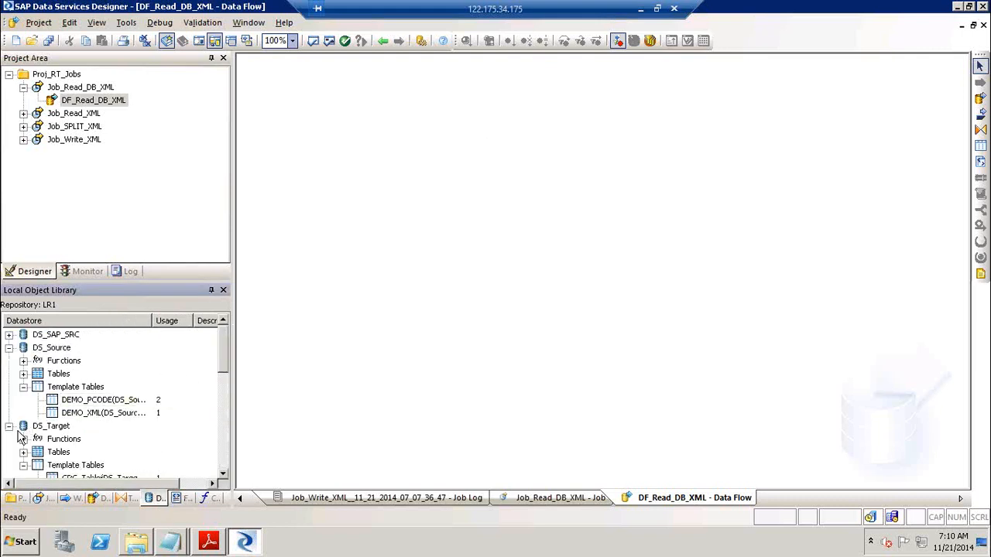
left_click(24, 468)
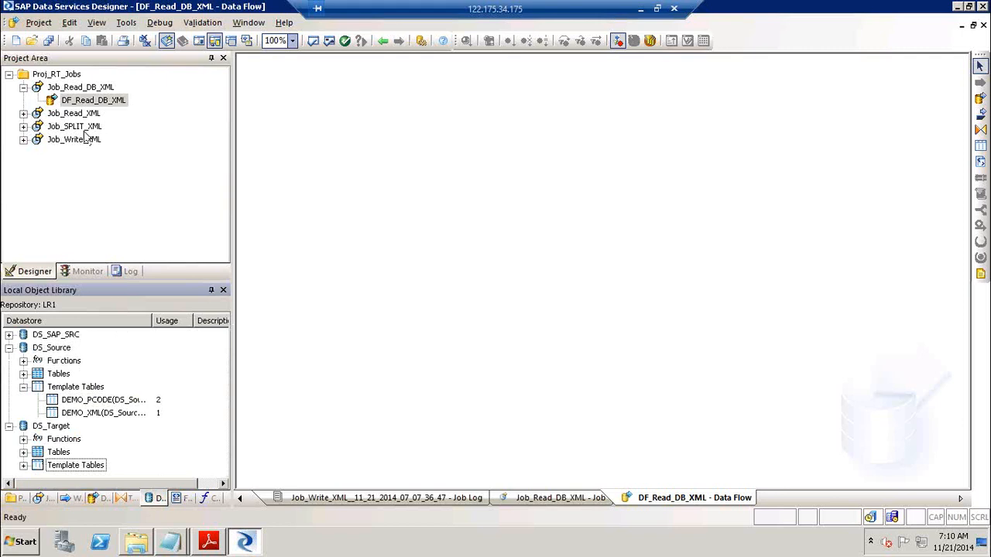
left_click(68, 114)
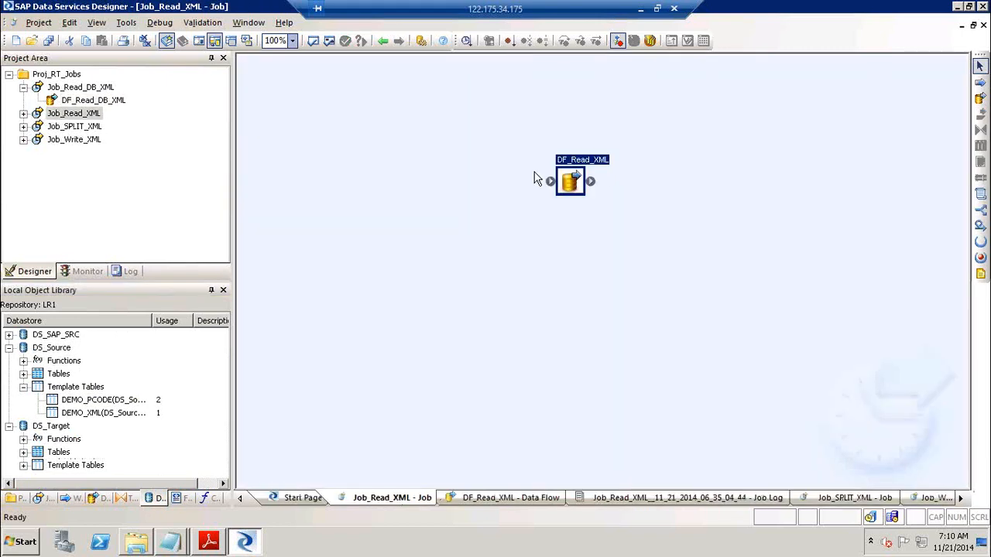
double_click(589, 165)
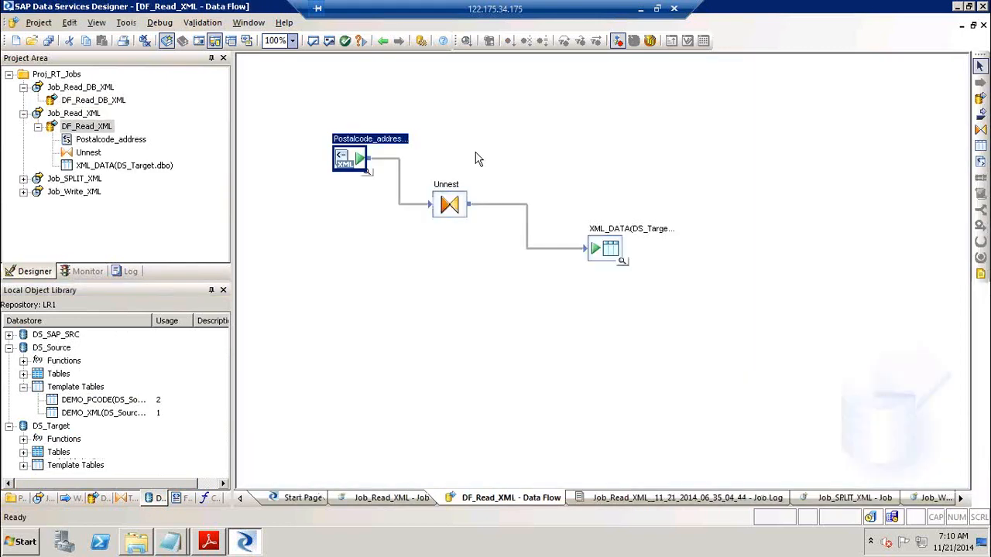
double_click(378, 141)
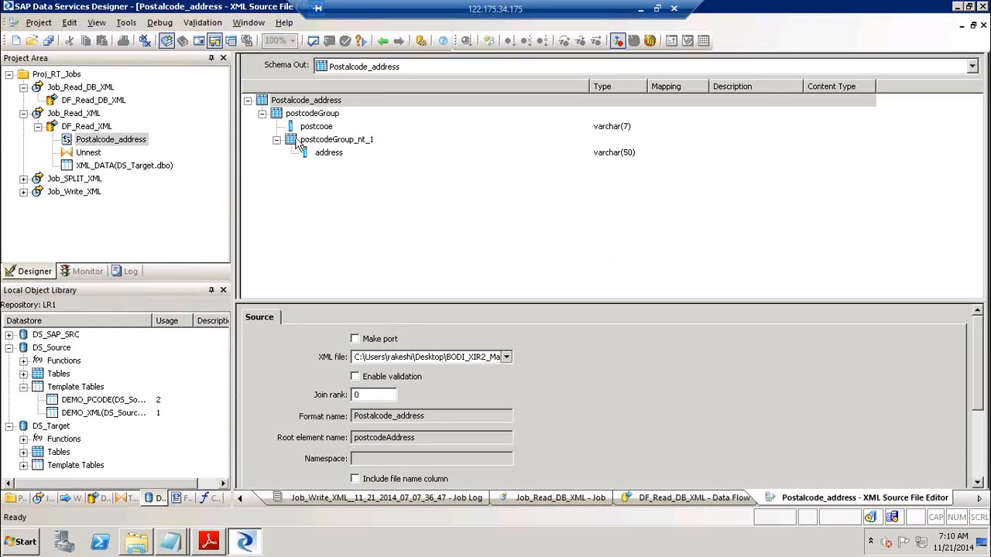
left_click(382, 41)
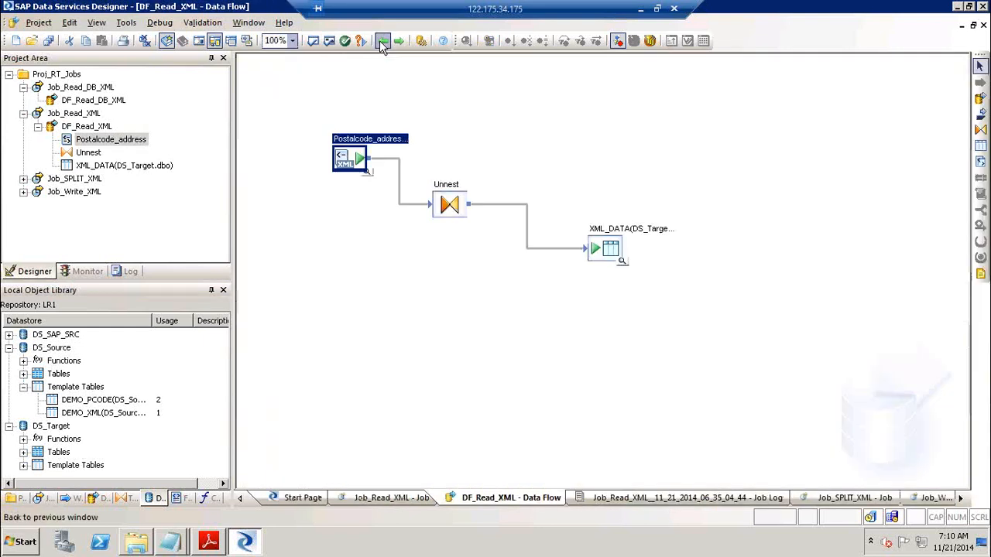
Open the Unnest query and inspect postcodeGroup, postcodeGroup_nt_1, postcode and address output columns
double_click(452, 202)
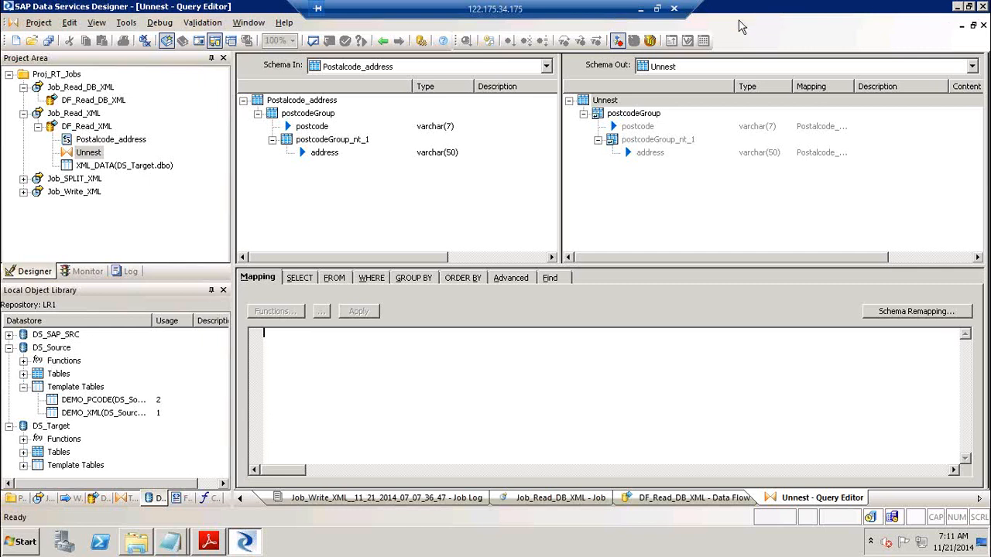
left_click(639, 142)
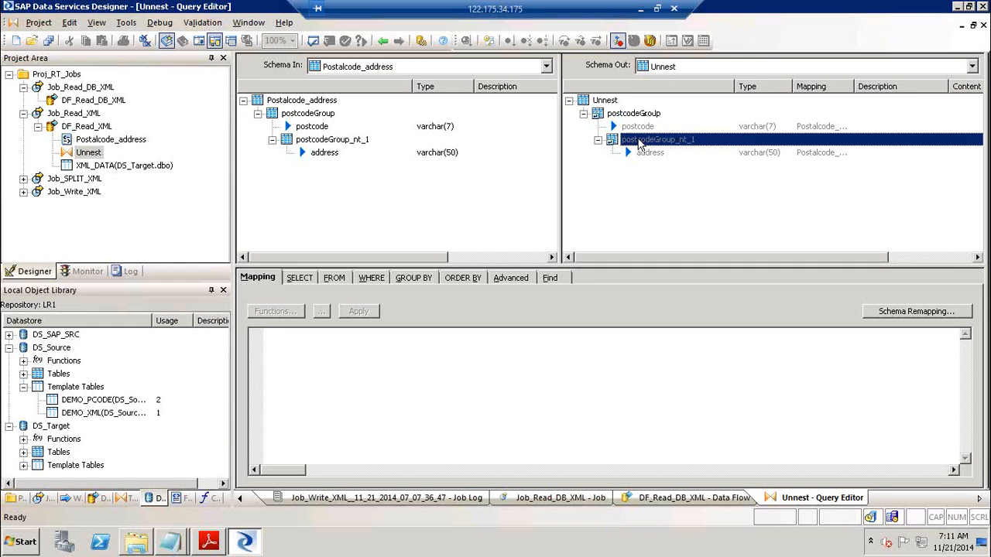
left_click(647, 127)
left_click(648, 143)
left_click(648, 155)
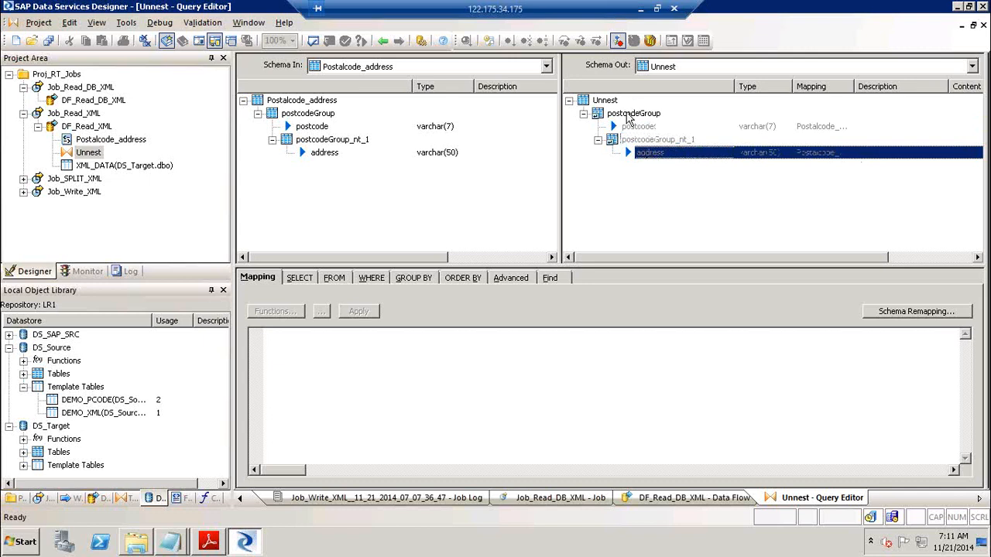
left_click(650, 116)
left_click(664, 141)
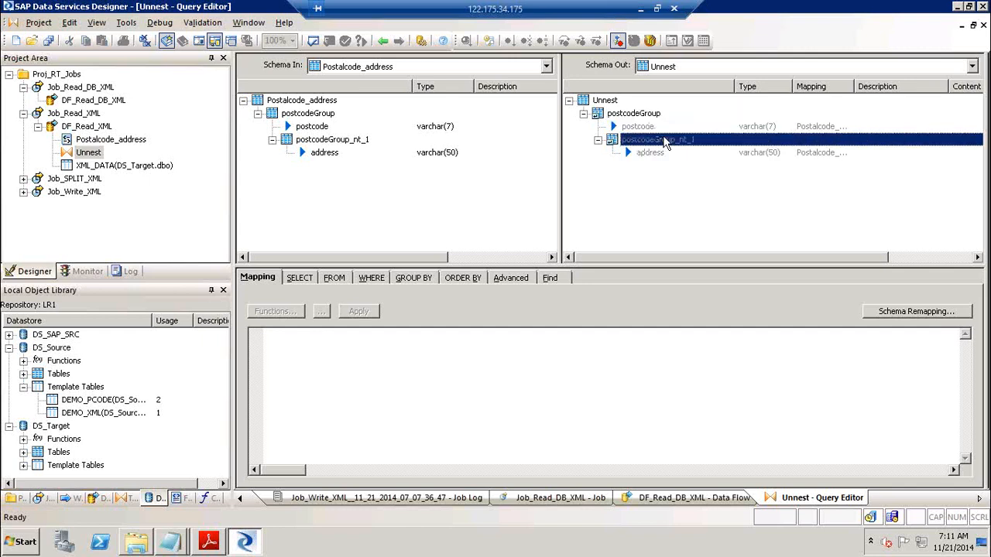
left_click(649, 116)
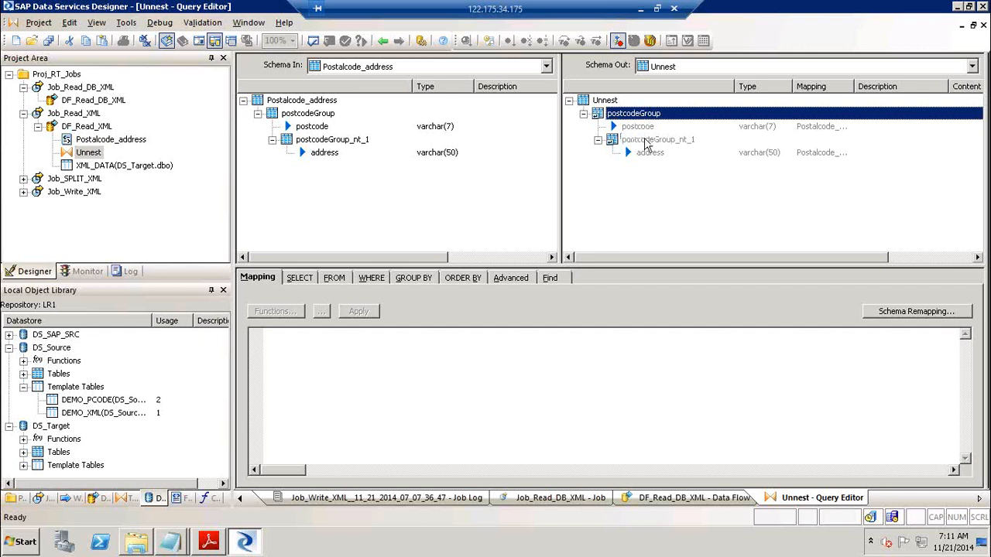
left_click(646, 141)
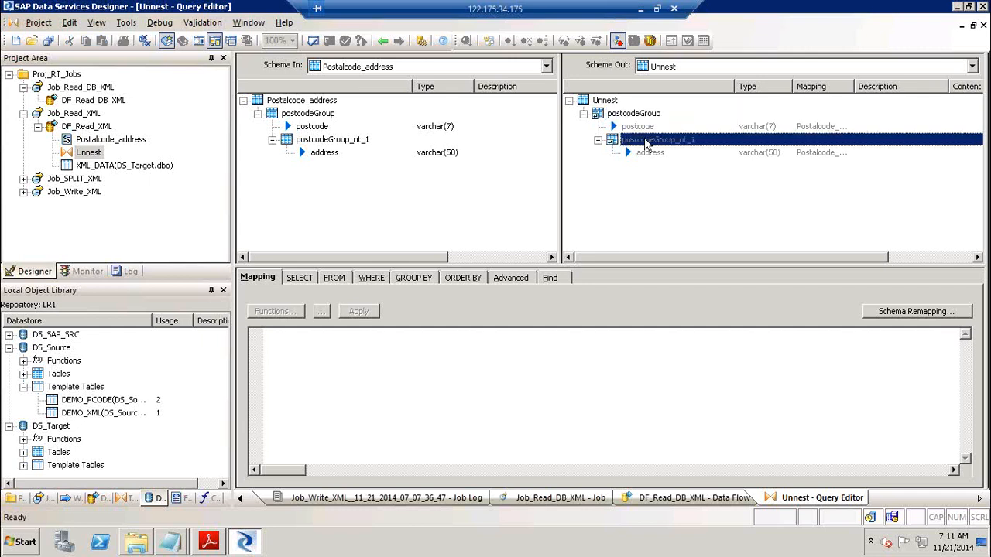
left_click(676, 171)
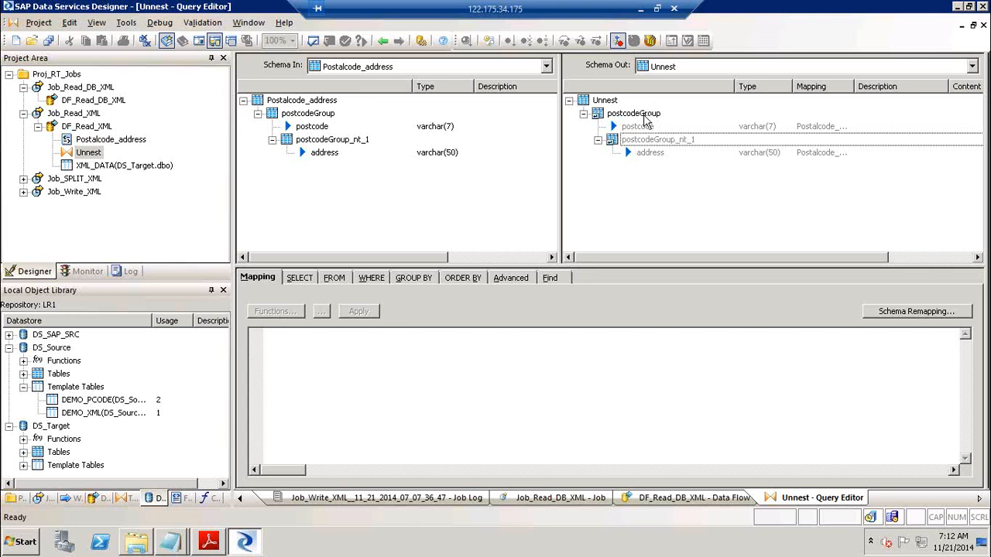
Open a blank Notepad window over the Designer from the Run prompt
key("super+r")
key("Return")
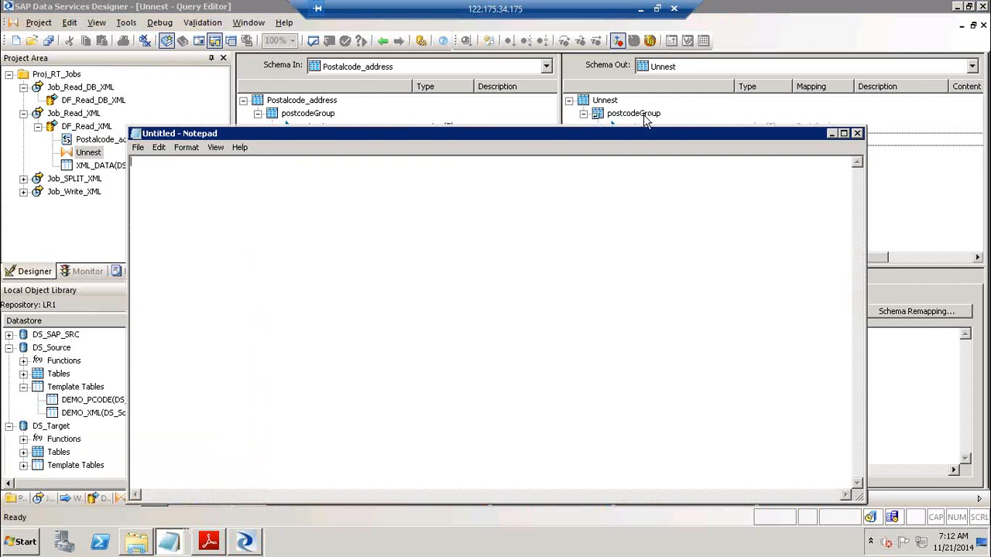
Type the first tab-separated row: USA, IL, 60001, Lake forest
type("USA!")
key("Return")
type("USA")
key("Up")
key("Tab")
type("IL")
key("Tab")
type("60001")
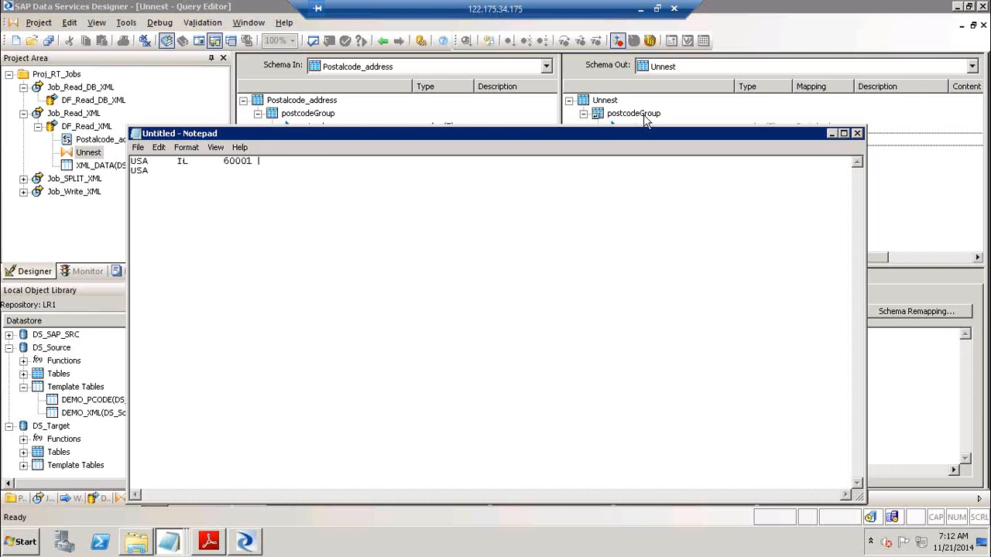
type("LYLY")
key("BackSpace")
key("BackSpace")
key("BackSpace")
type("ake forest")
type(" USA")
Complete the second row with il, 60002 and Mandaline
key("Tab")
type("il")
key("Tab")
type("60002\tMa")
key("BackSpace")
key("BackSpace")
type("Mahdale")
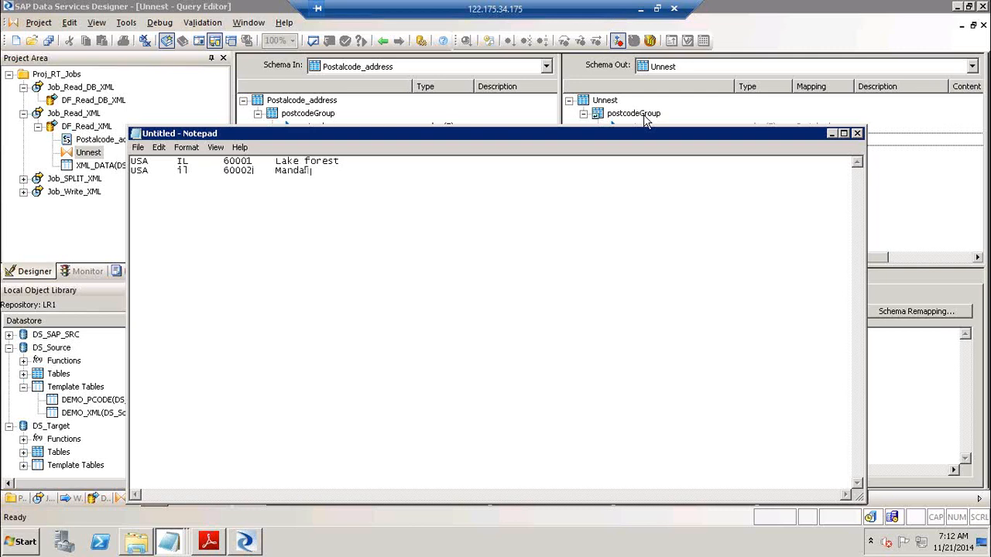
key("BackSpace")
type("ine")
Add the third row: USA, IL, 60003, Schamburg
key("Return")
type("USA")
key("Tab")
type("IL      60003")
type("Schamburg")
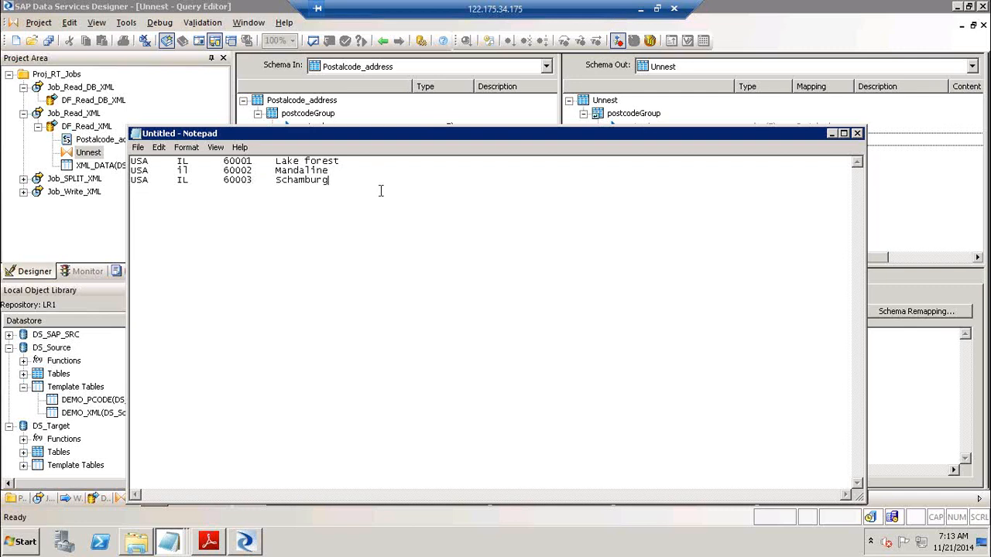
Below the rows, type Country, then State, Pin and Addr with growing tab indentation
key("Return")
key("Return")
key("Return")
key("Return")
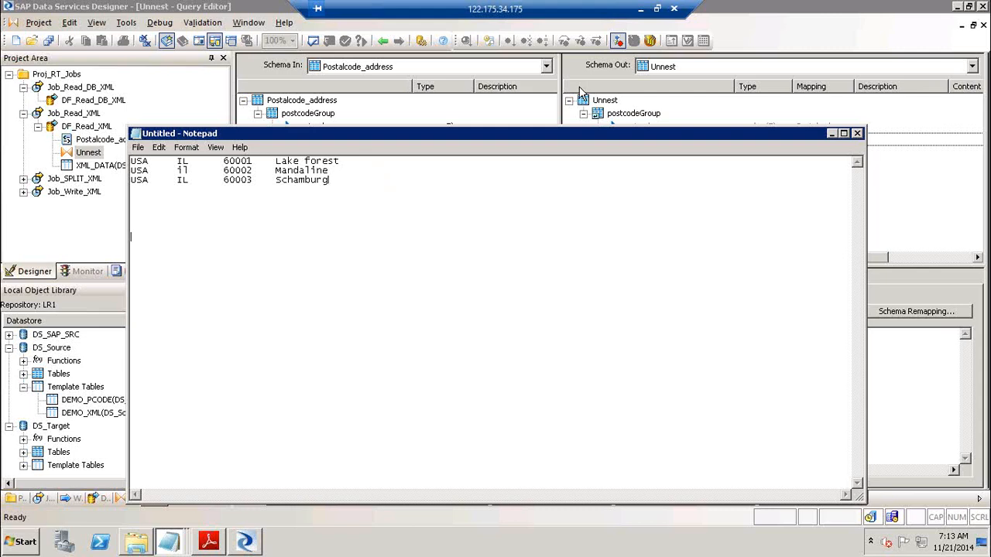
type("Country")
key("Return")
type("State \t\t")
type("Pin  \t\t\t")
type("Addr")
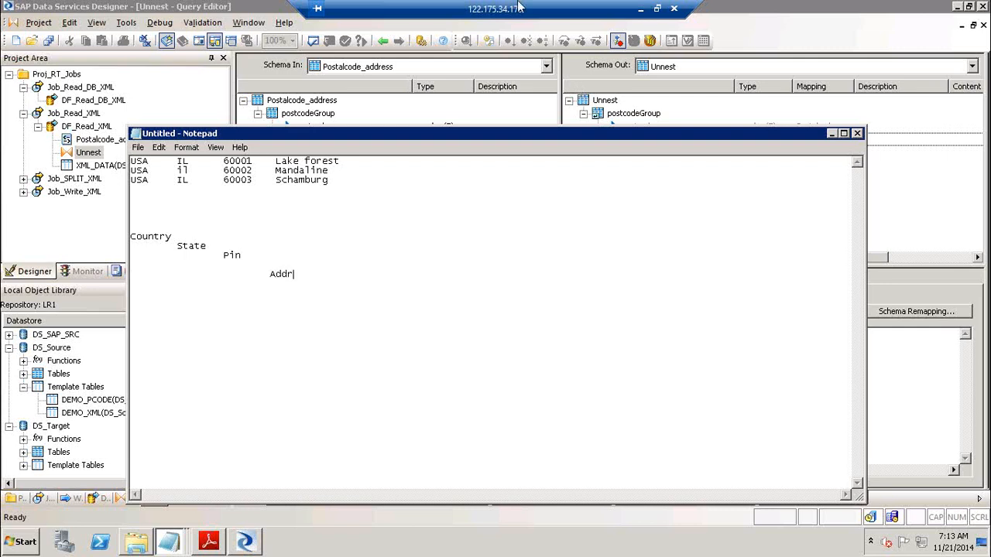
Walk through the address rows and Country-State-Pin-Addr hierarchy, then close Notepad without saving
left_click(175, 236)
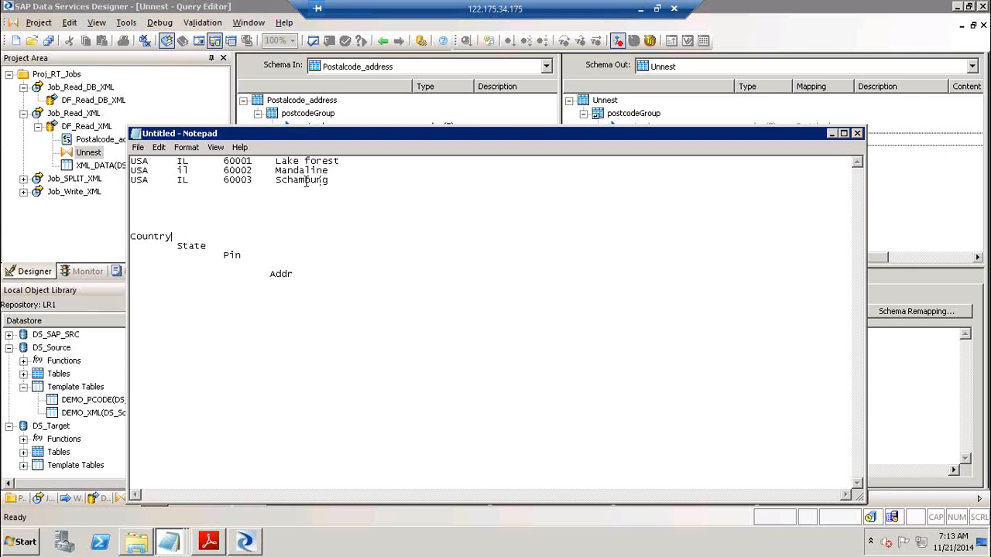
left_click_drag(346, 179, 120, 172)
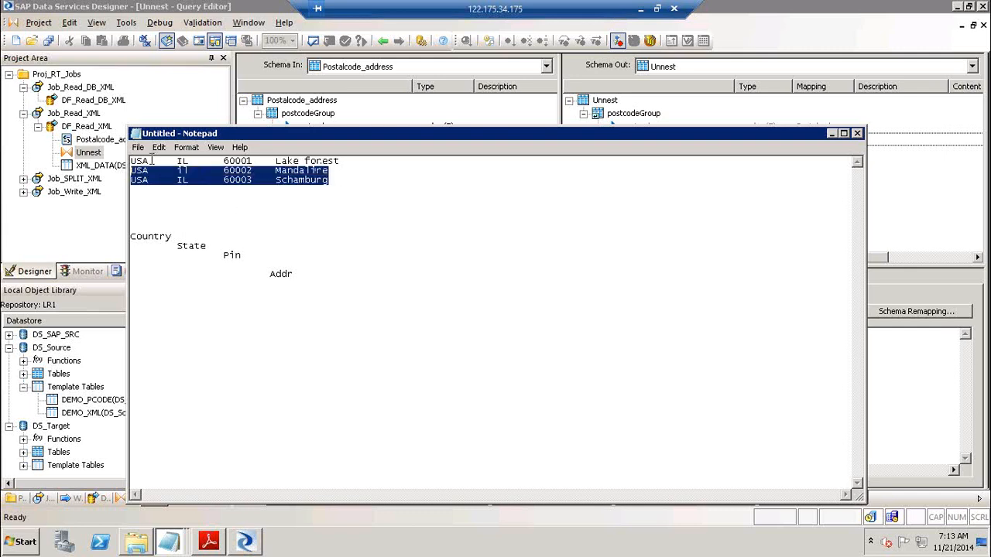
left_click(306, 275)
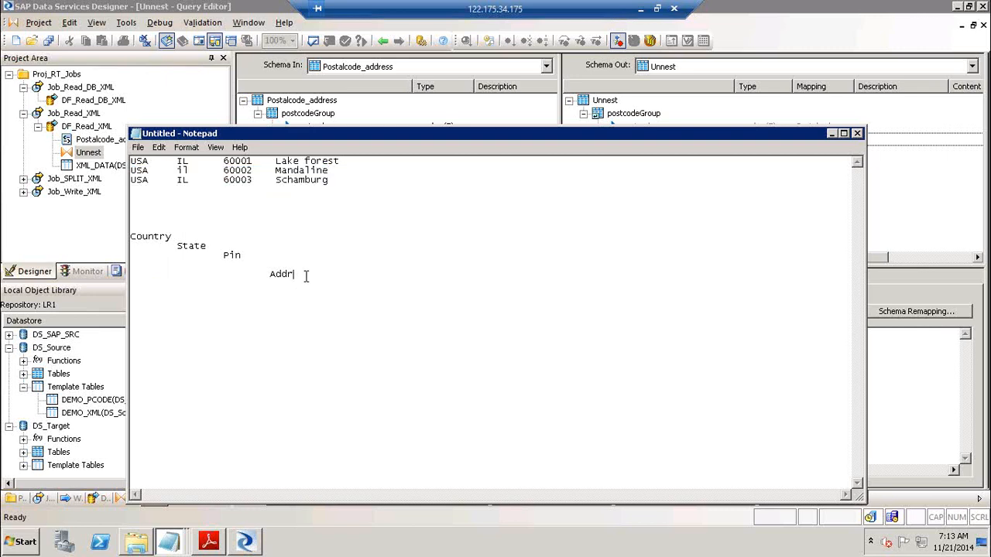
left_click(239, 247)
left_click(304, 275)
left_click(856, 133)
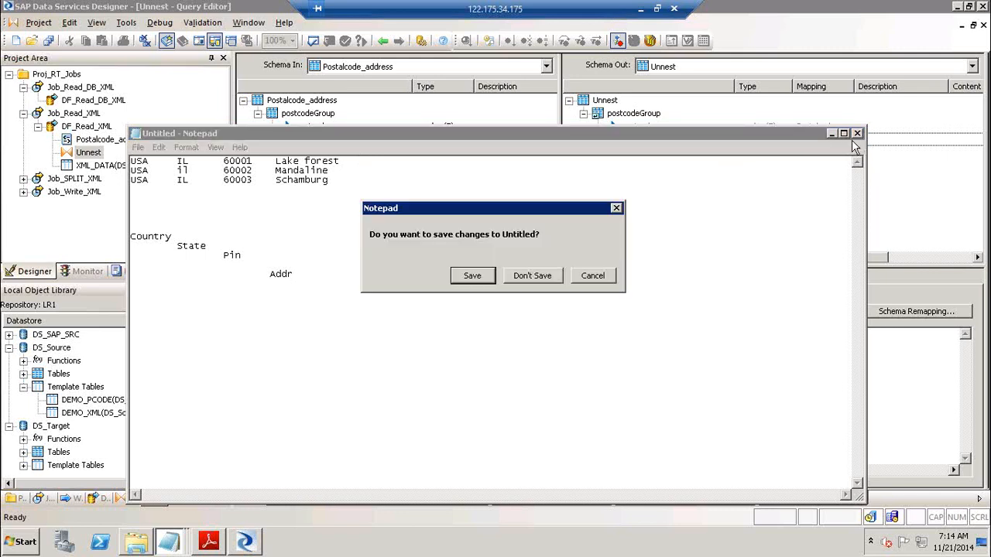
left_click(545, 277)
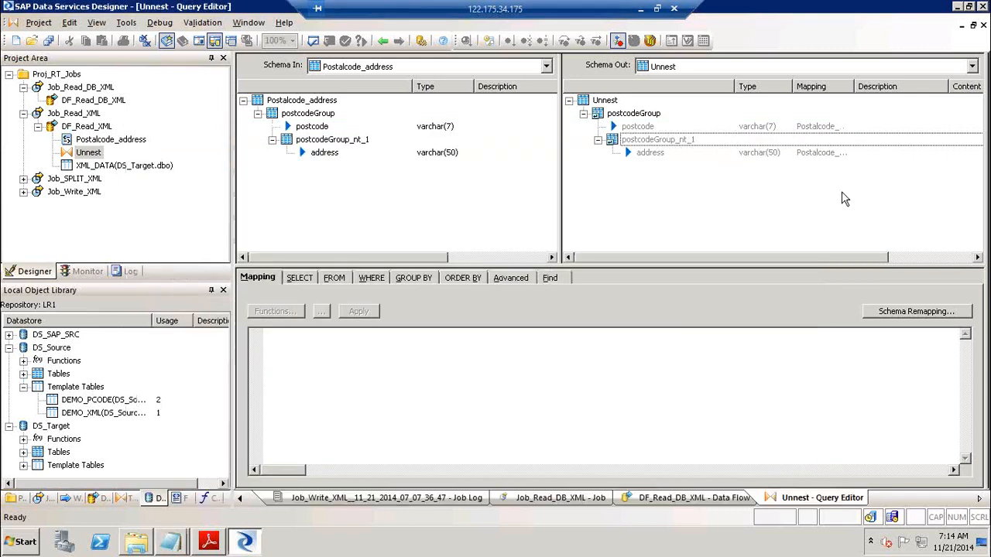
Open DF_Read_DB_XML under Job_Read_DB_XML and drop the DS_Target template table DEMO_DB_XML on it
left_click(382, 41)
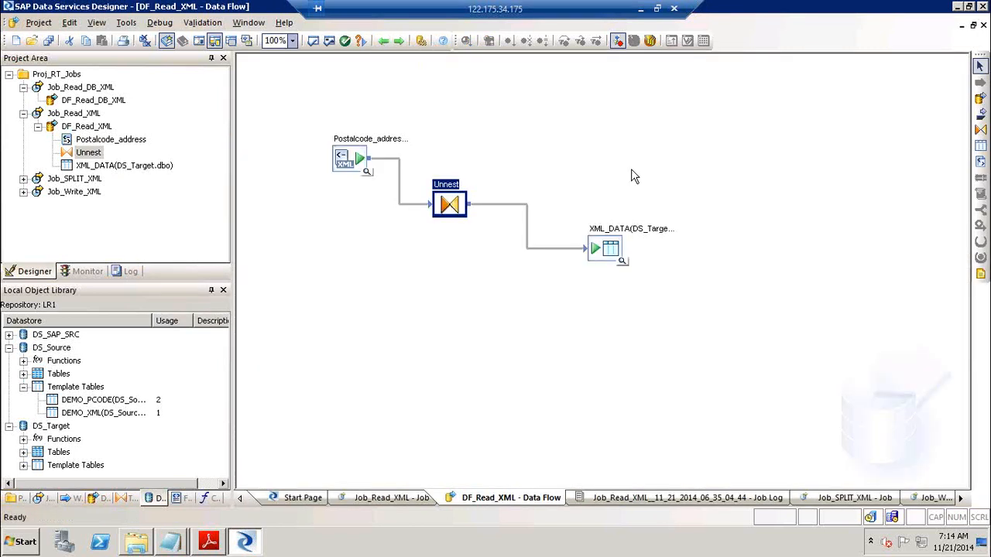
left_click(80, 87)
left_click(519, 178)
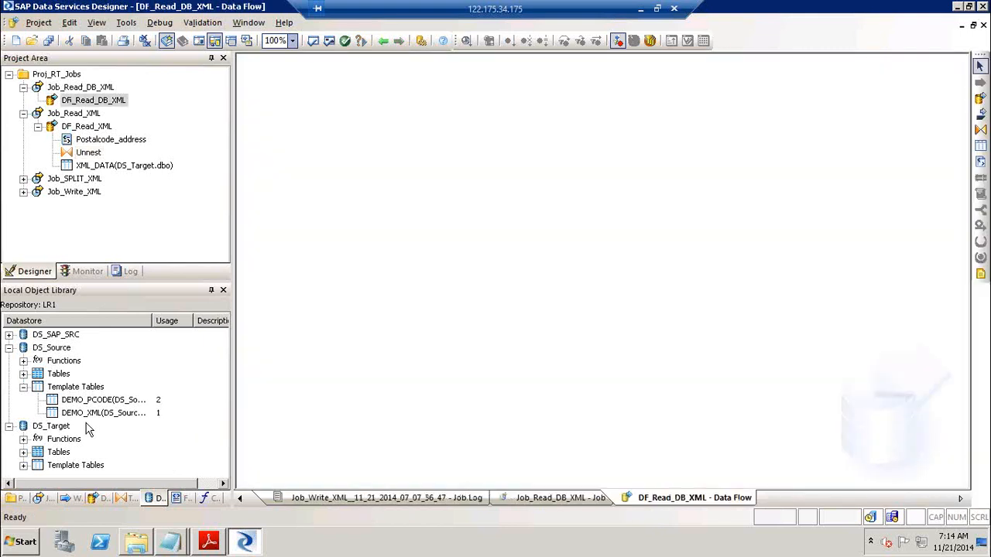
left_click(23, 465)
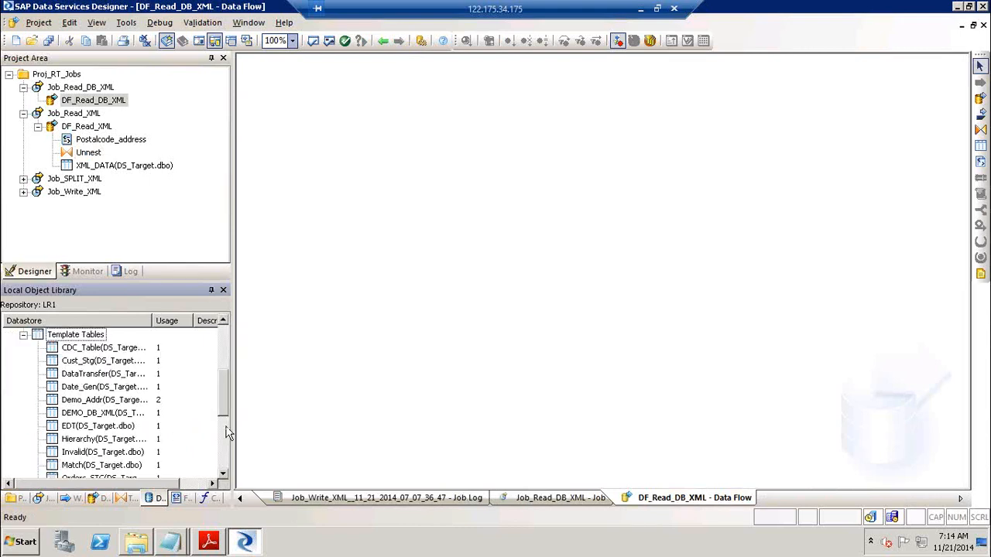
left_click_drag(110, 417, 352, 151)
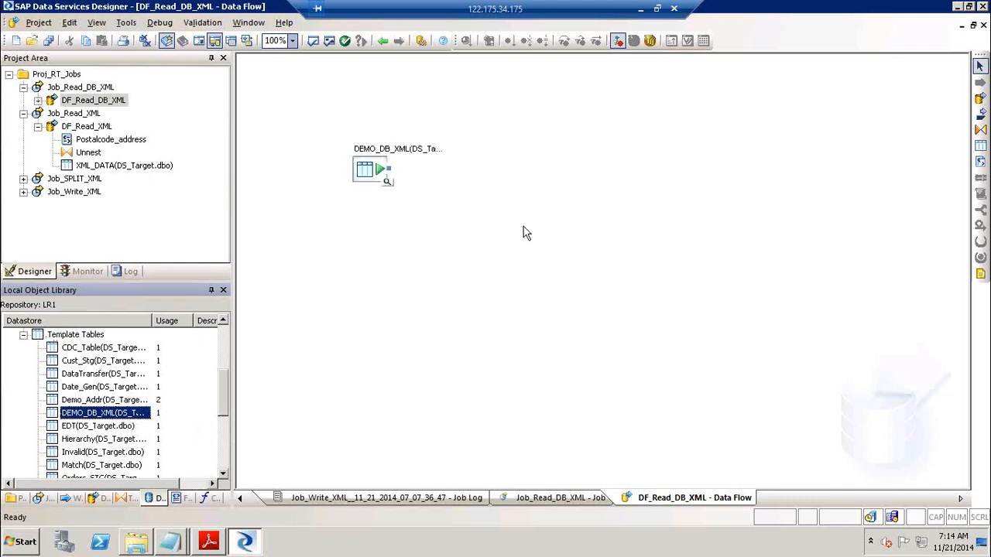
left_click(209, 544)
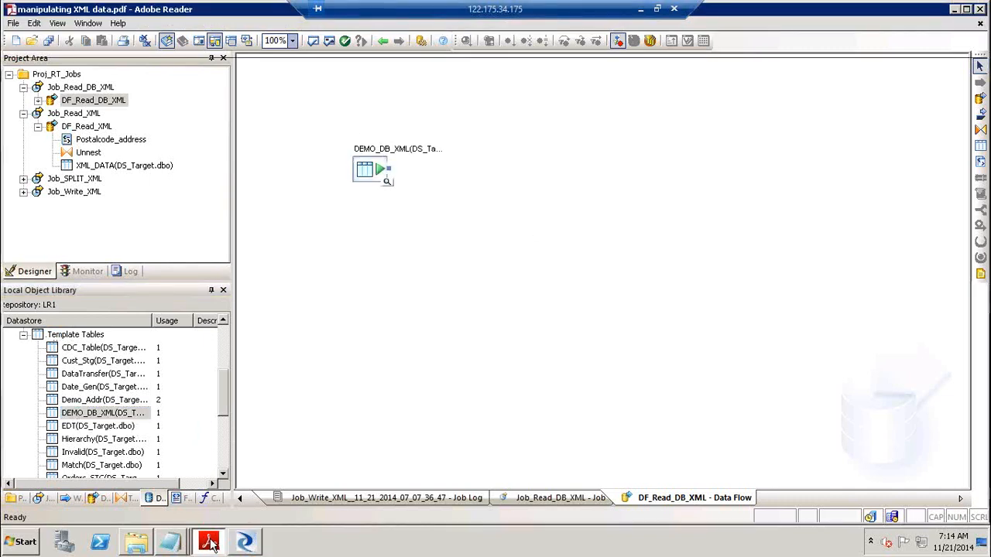
left_click(979, 477)
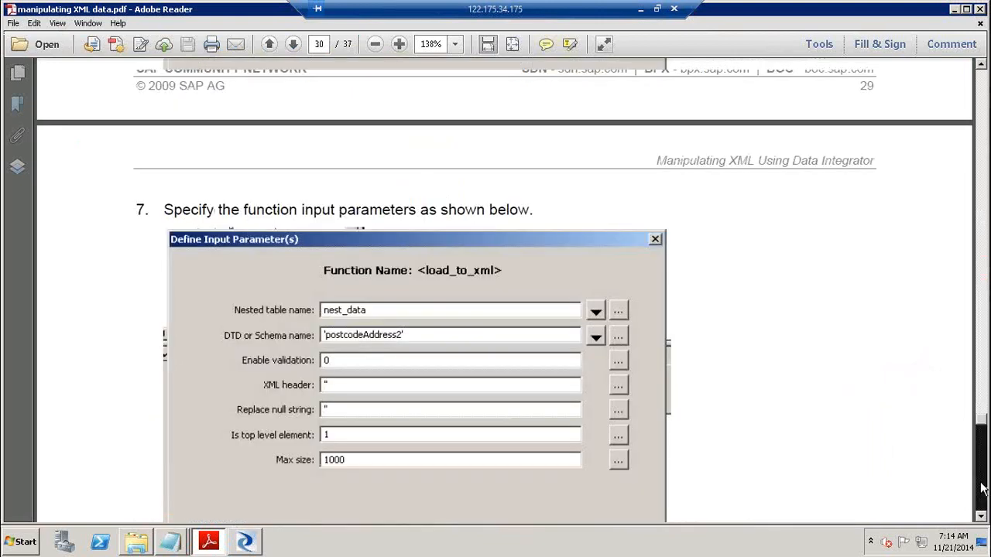
left_click(979, 487)
left_click(979, 488)
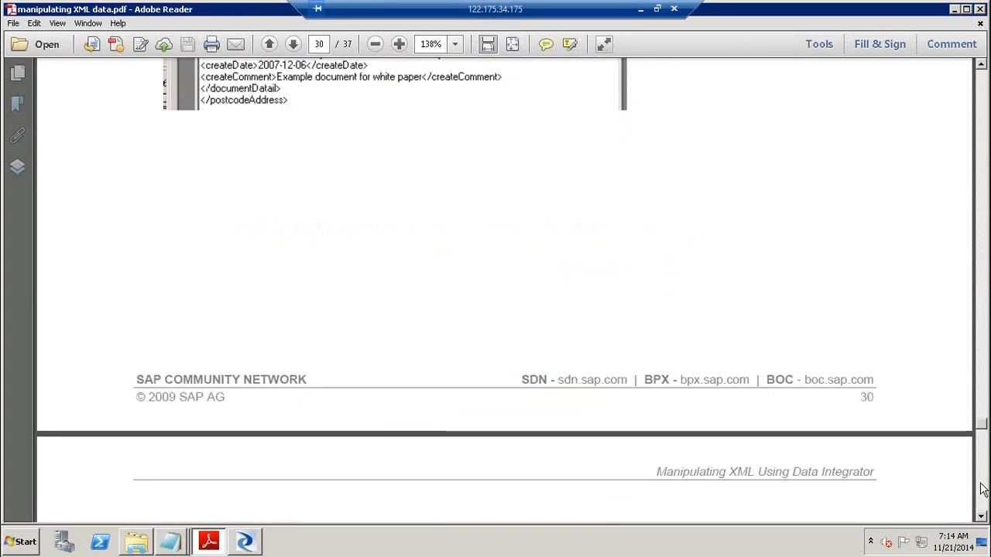
left_click(980, 487)
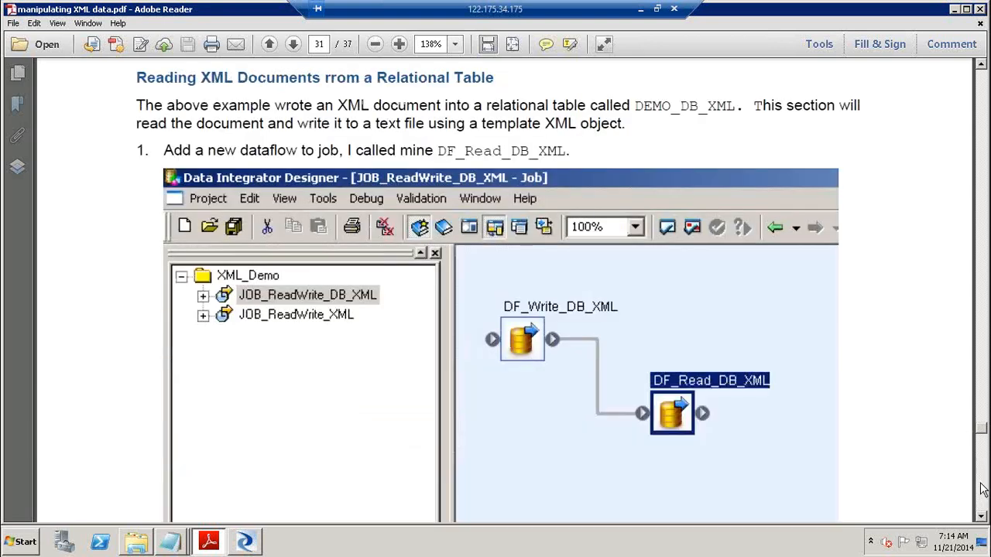
left_click(980, 490)
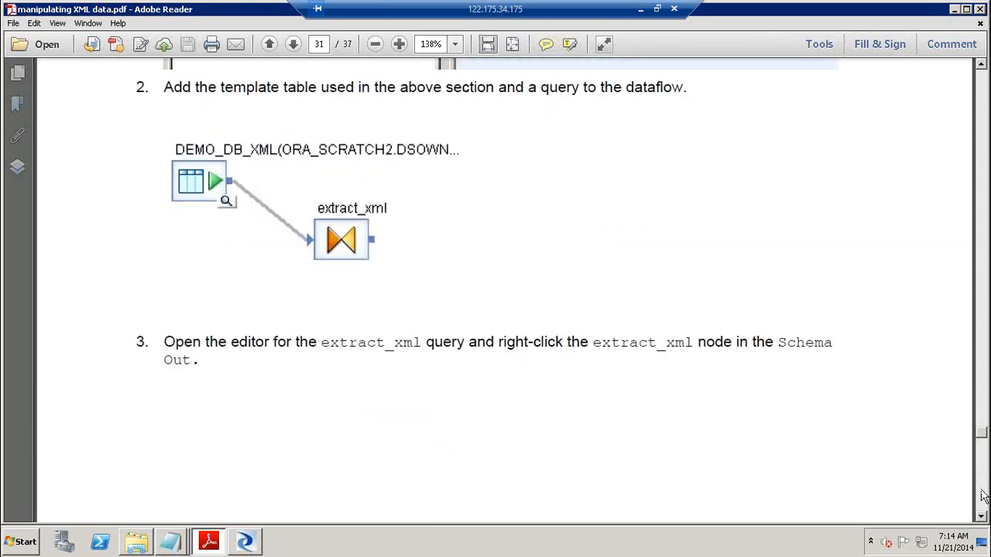
left_click(441, 264)
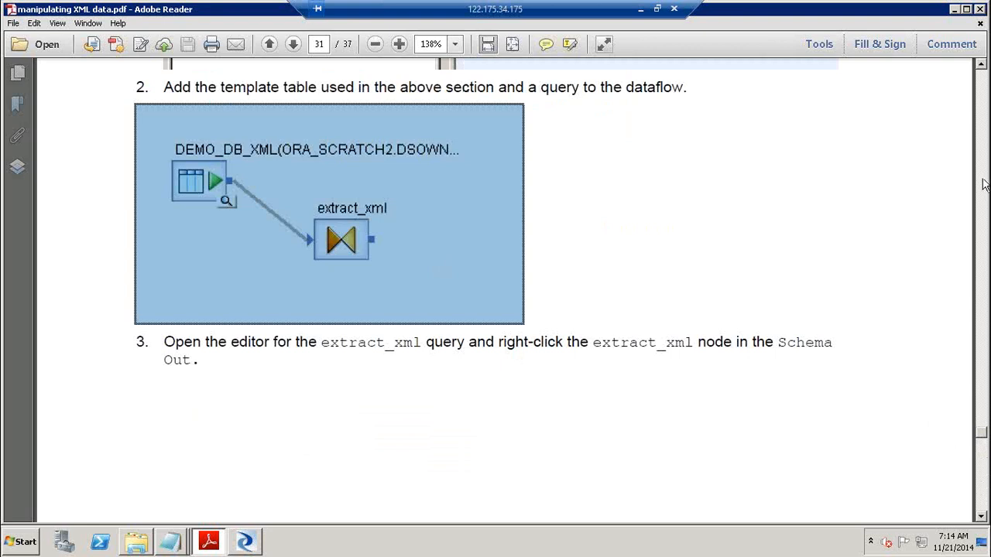
left_click(641, 345)
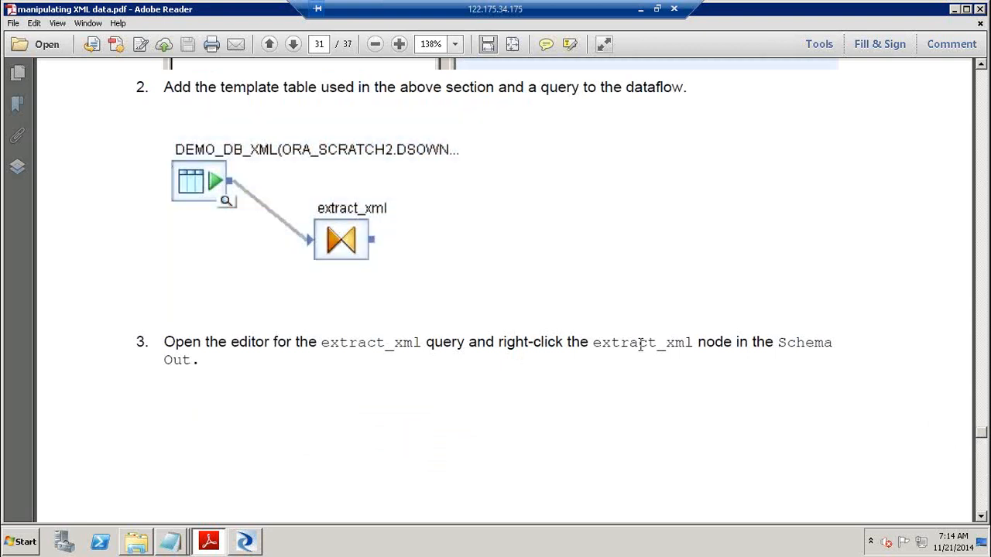
left_click_drag(699, 348, 696, 348)
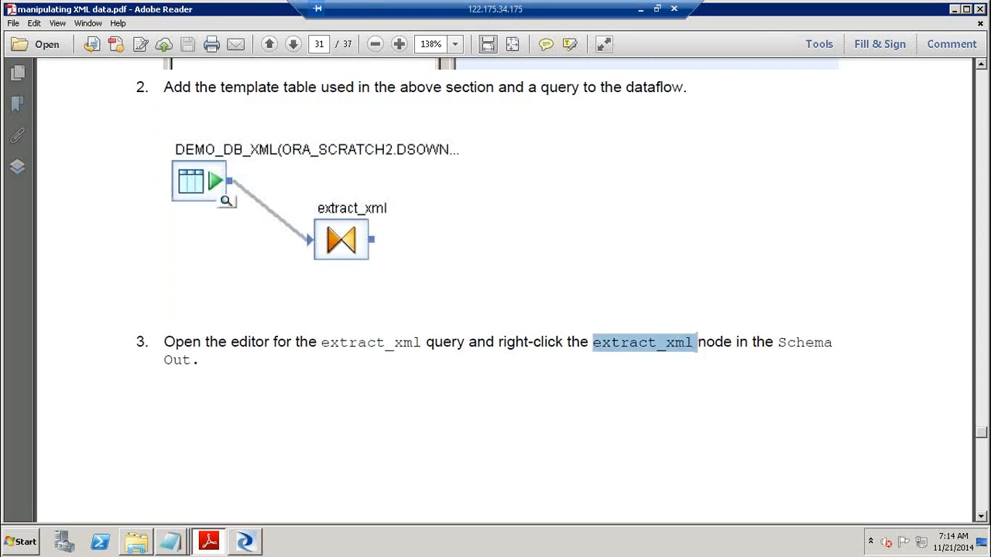
left_click(984, 491)
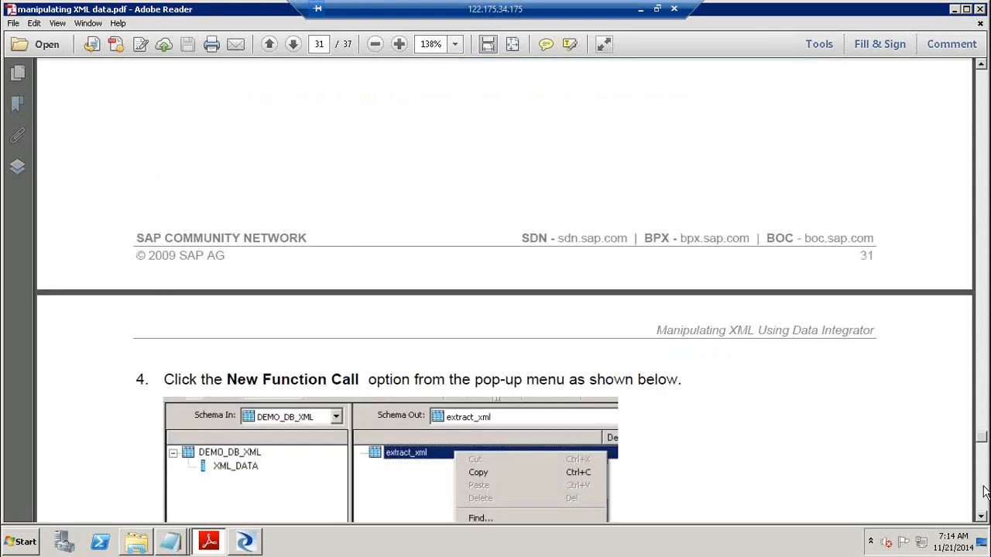
left_click(984, 492)
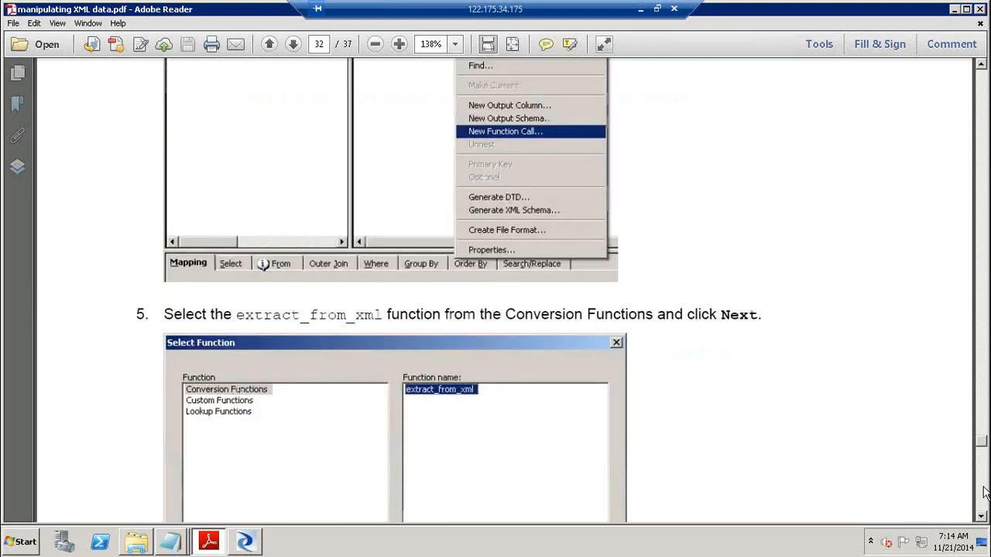
key("alt+Tab")
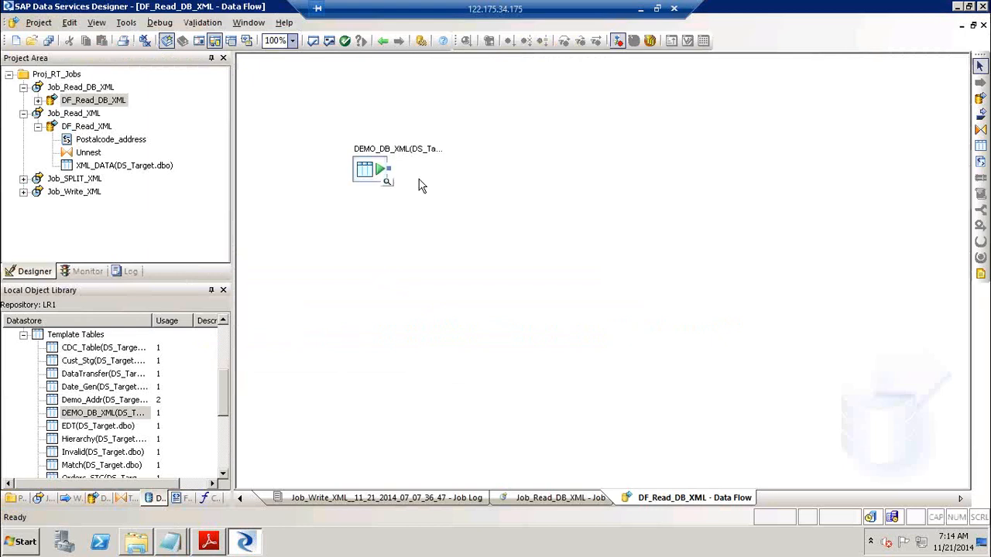
Add a Query fed by DEMO_DB_XML, open it, and bring up actions on its output schema
left_click(980, 129)
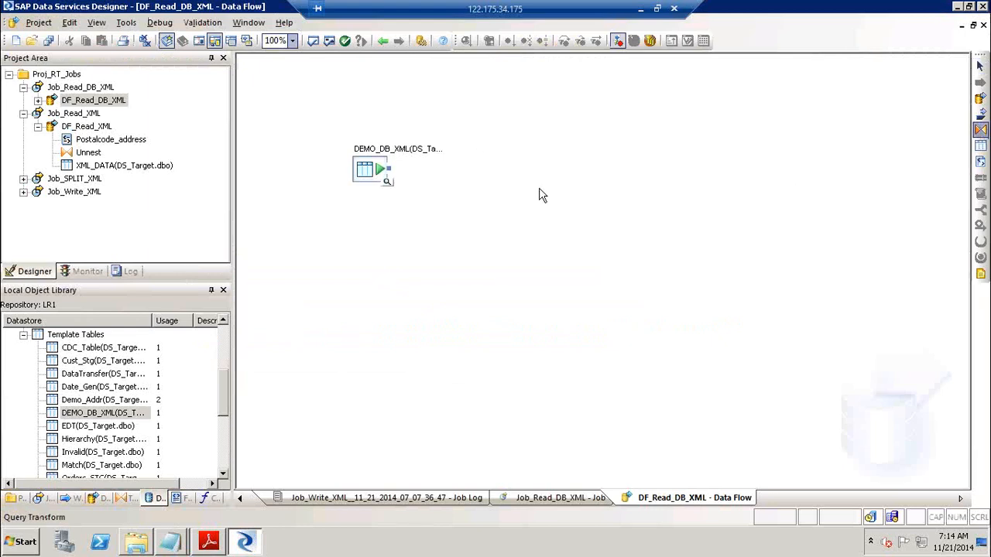
left_click(464, 201)
left_click_drag(390, 169, 453, 207)
double_click(463, 204)
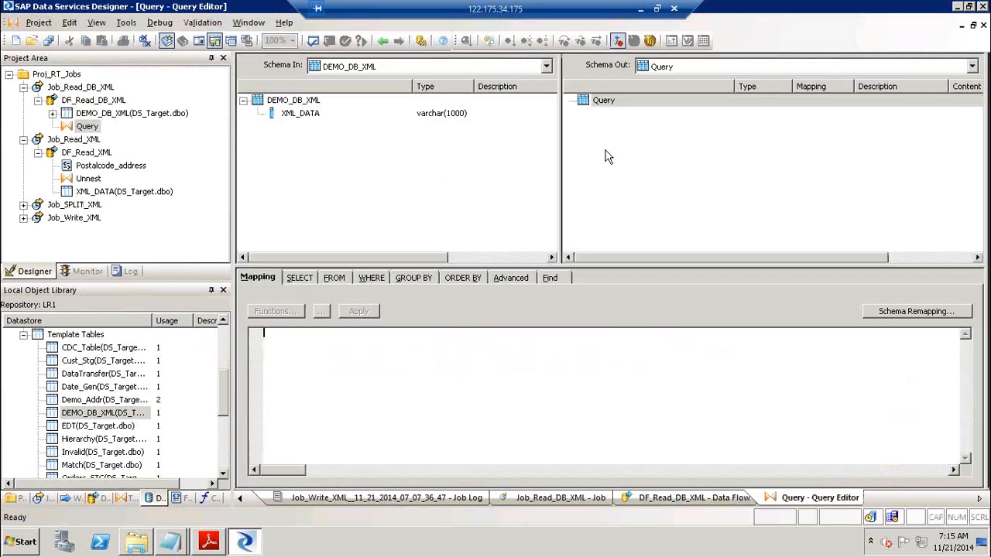
left_click(604, 105)
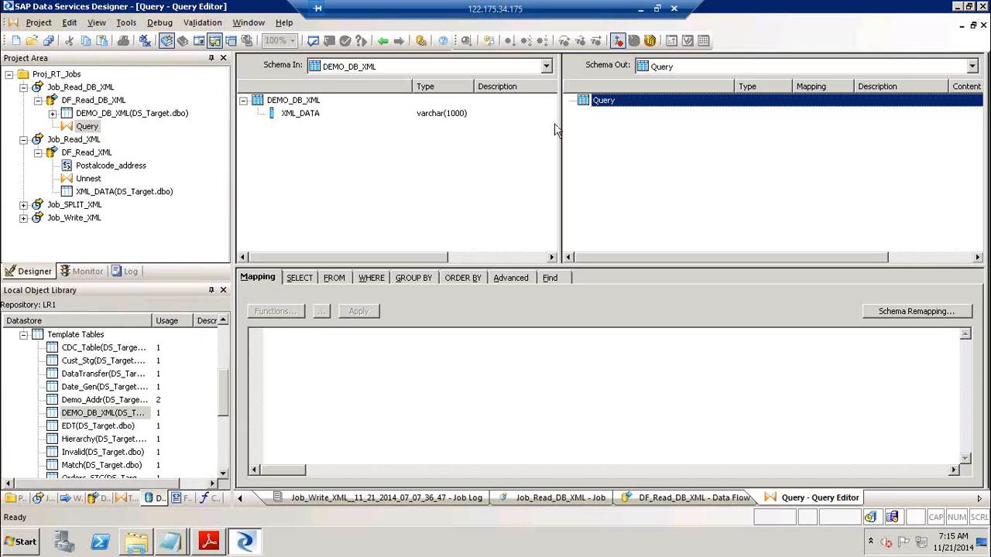
right_click(609, 108)
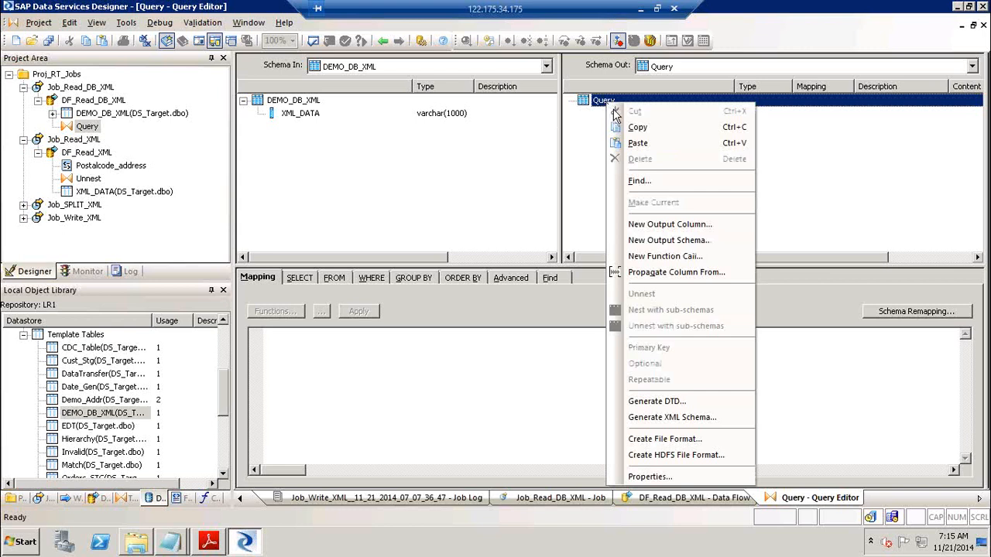
Start a new function call on the output using extract_from_xml
left_click(709, 257)
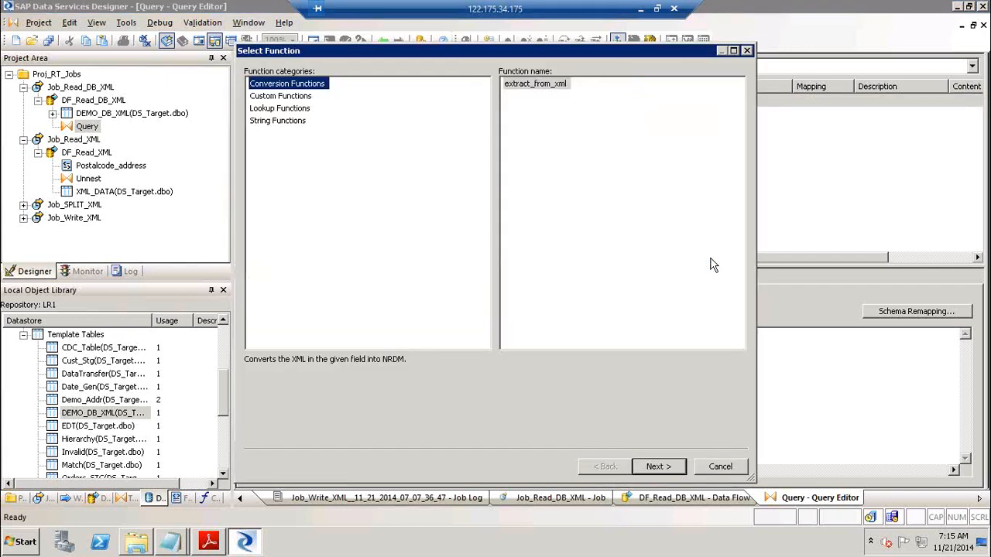
left_click(549, 87)
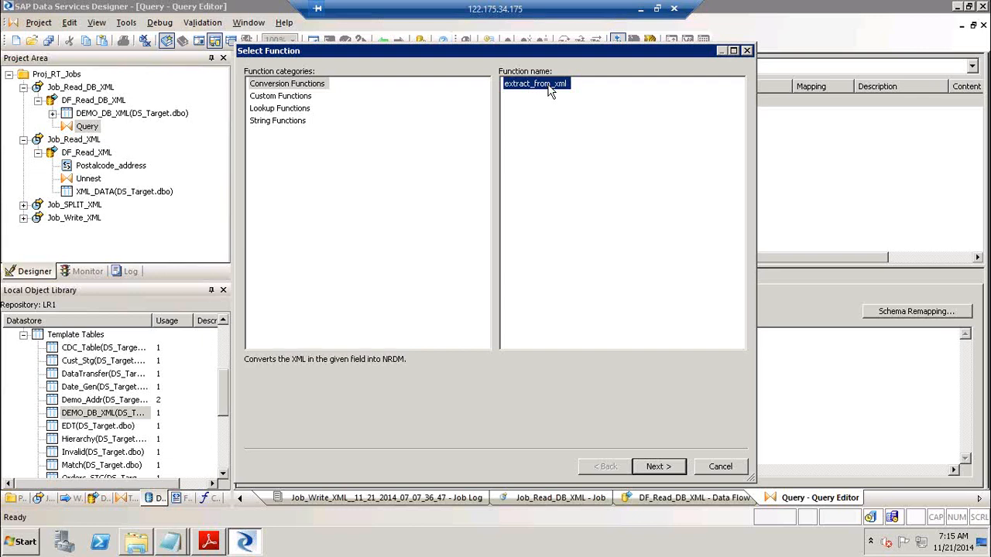
left_click(674, 470)
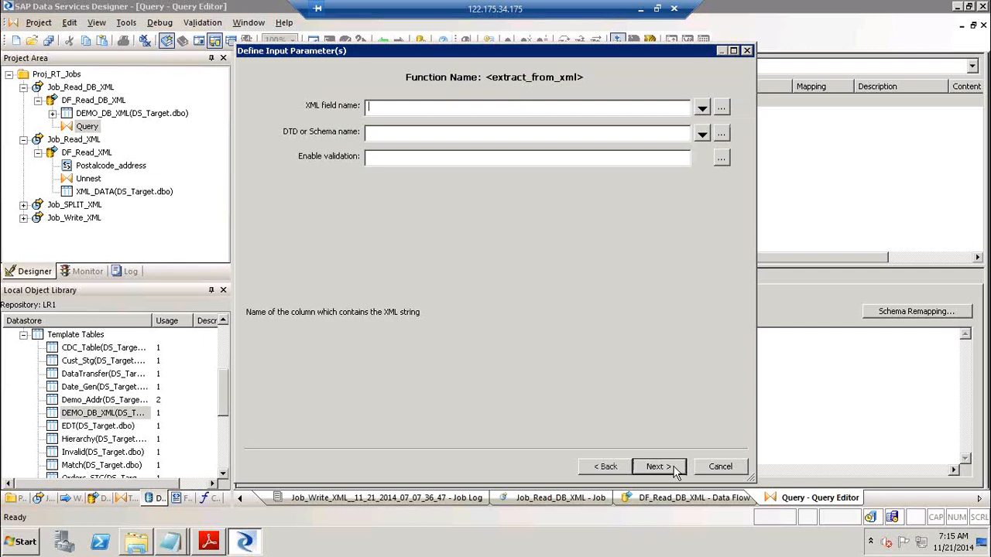
Set the XML field to XML_DATA, the schema to postcodeAddress2, and validation to 0
left_click(701, 110)
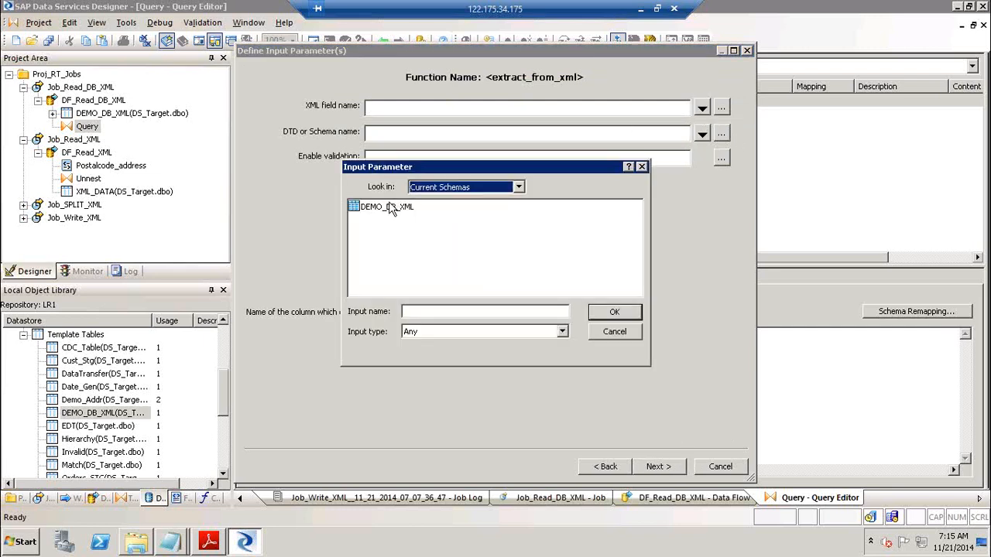
double_click(388, 210)
left_click(386, 209)
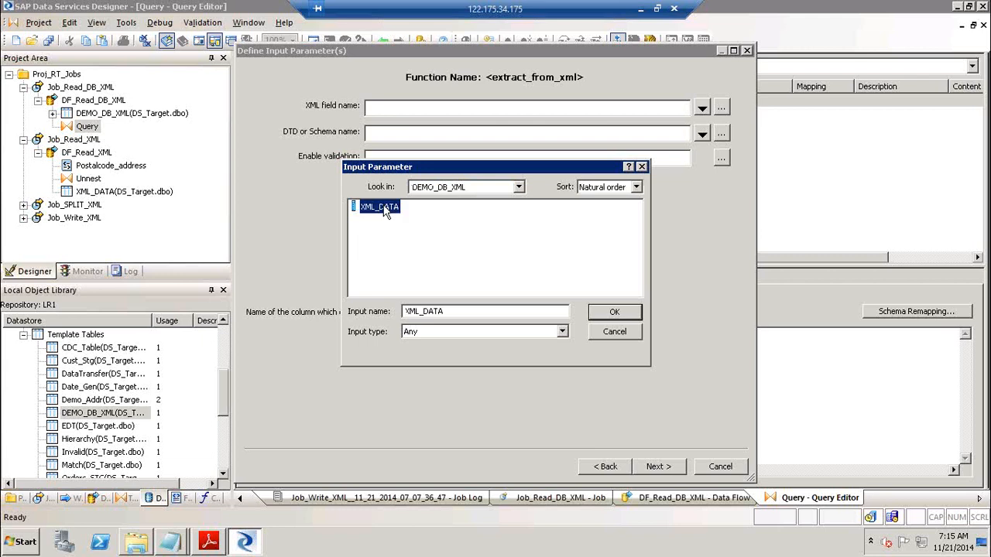
left_click(623, 312)
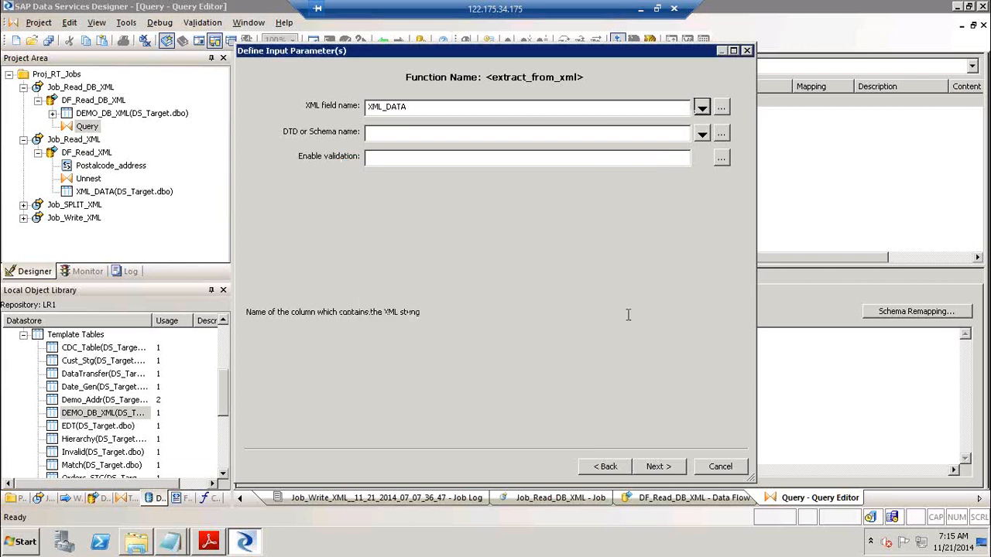
left_click(701, 134)
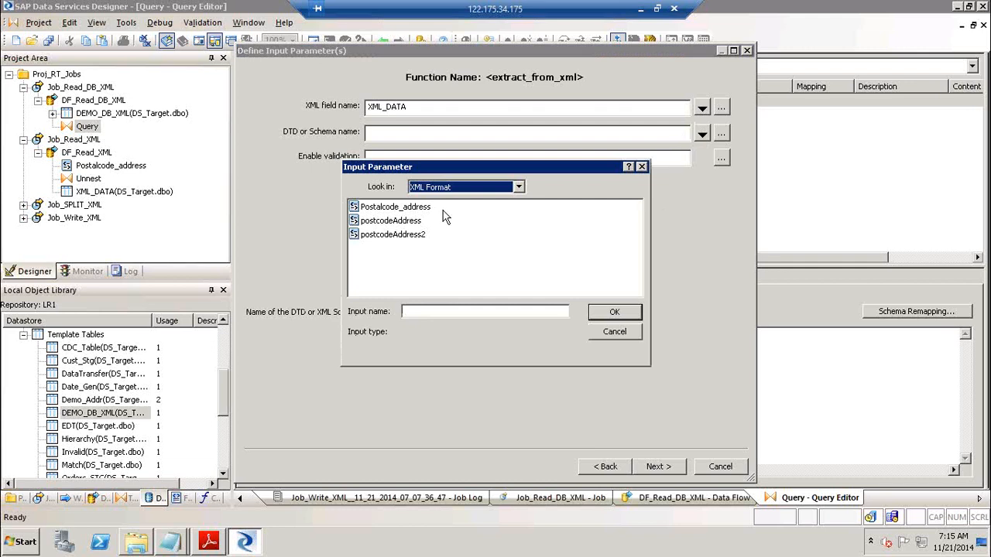
left_click(408, 235)
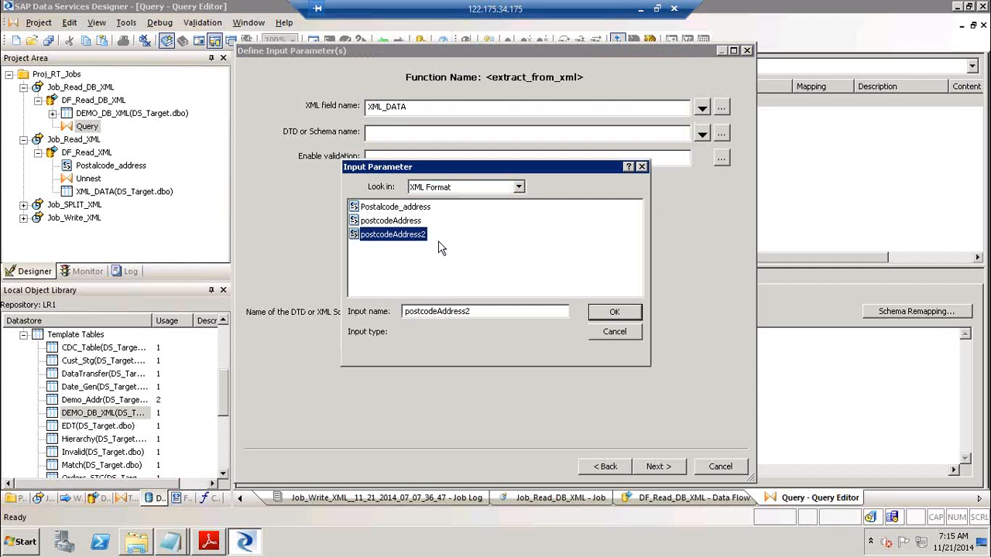
left_click(619, 313)
left_click(519, 156)
type("0")
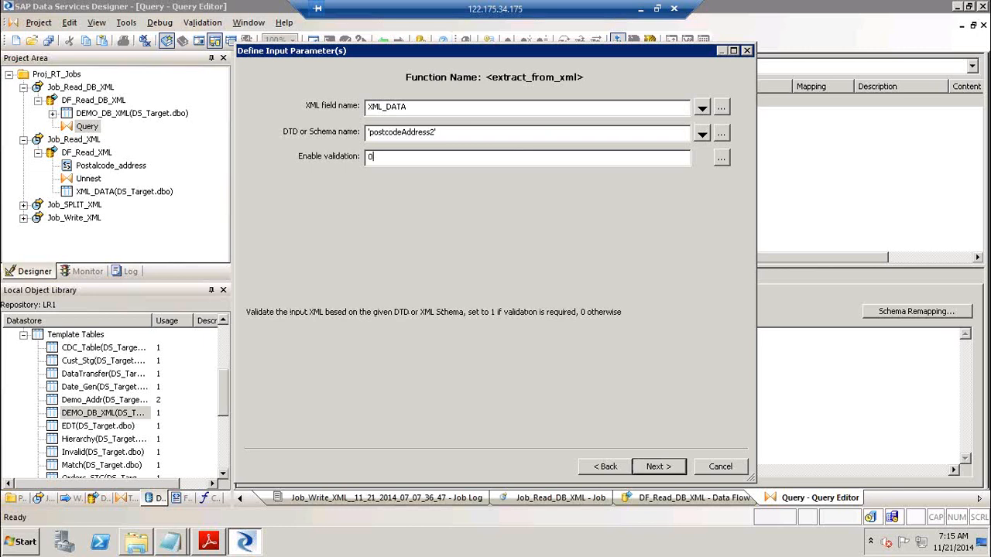
left_click(656, 467)
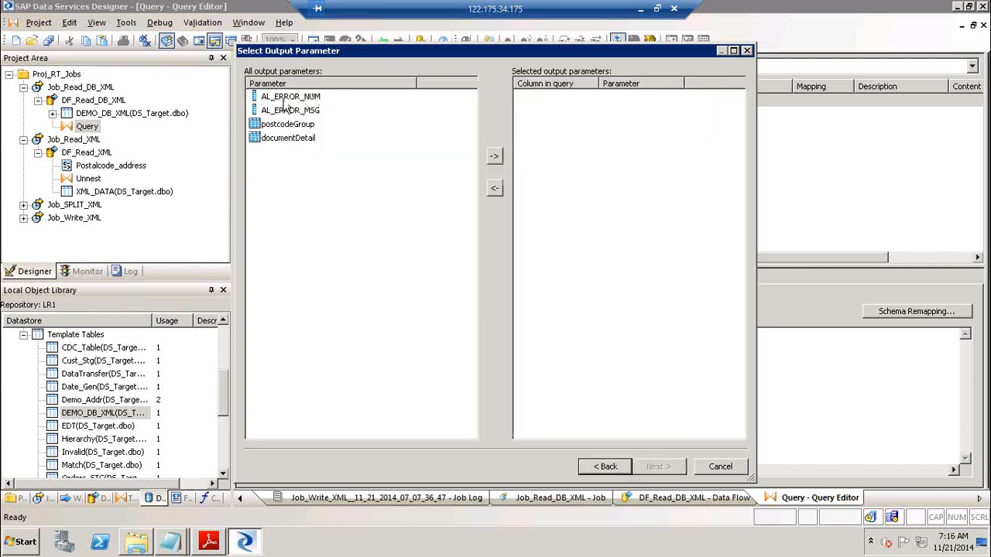
Output postcodeGroup and documentDetail from extract_from_xml, leaving out the AL_ERROR fields, and finish
left_click(288, 98)
left_click(289, 111)
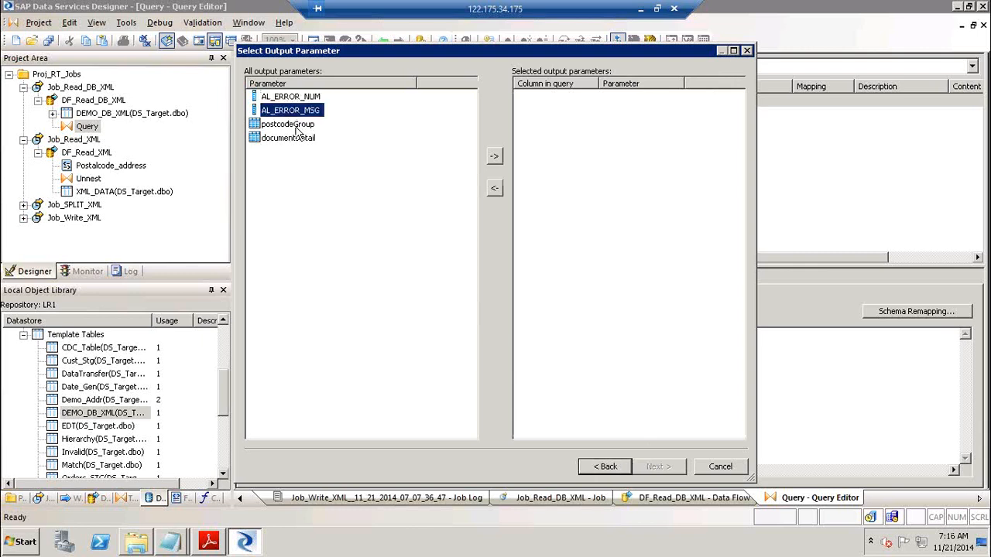
left_click(298, 126)
left_click(298, 142, "shift")
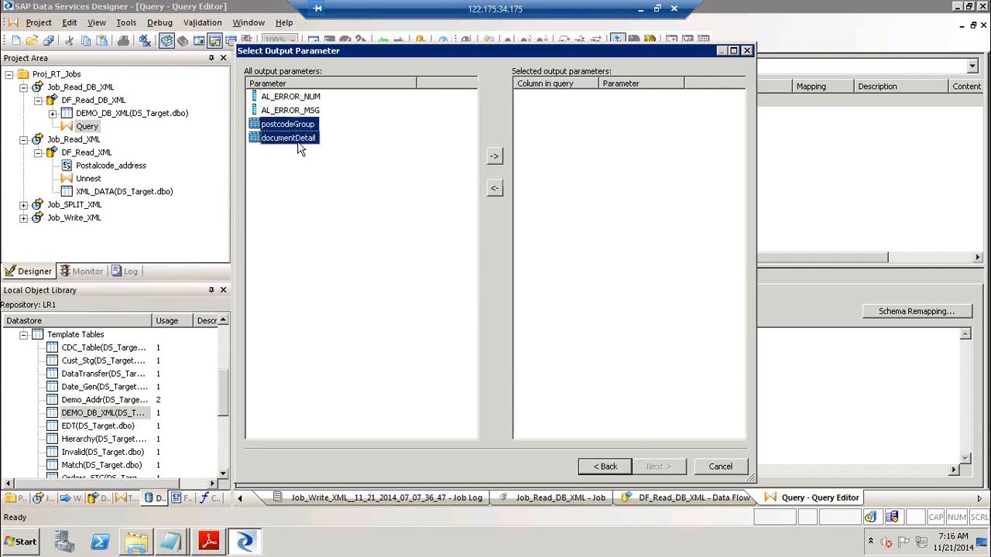
left_click(494, 161)
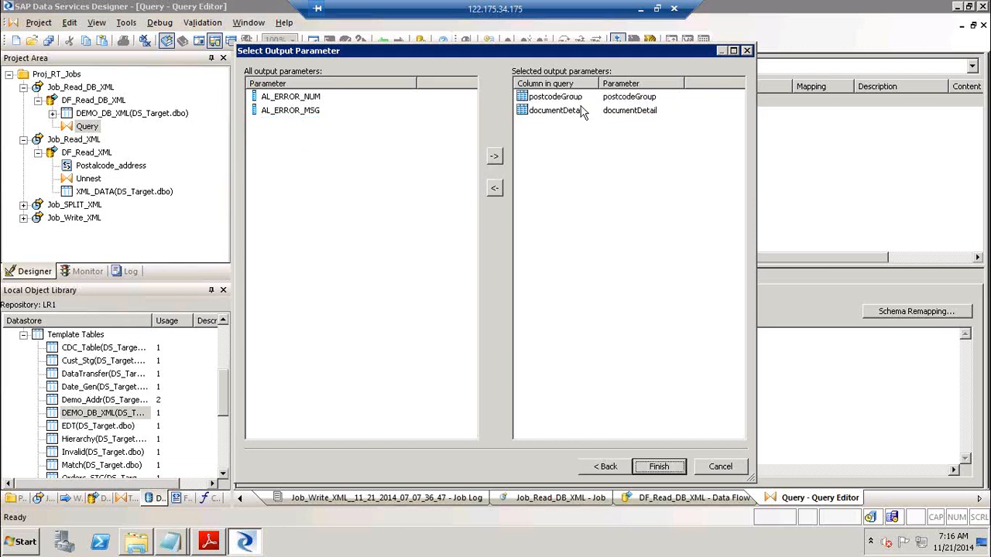
left_click(656, 468)
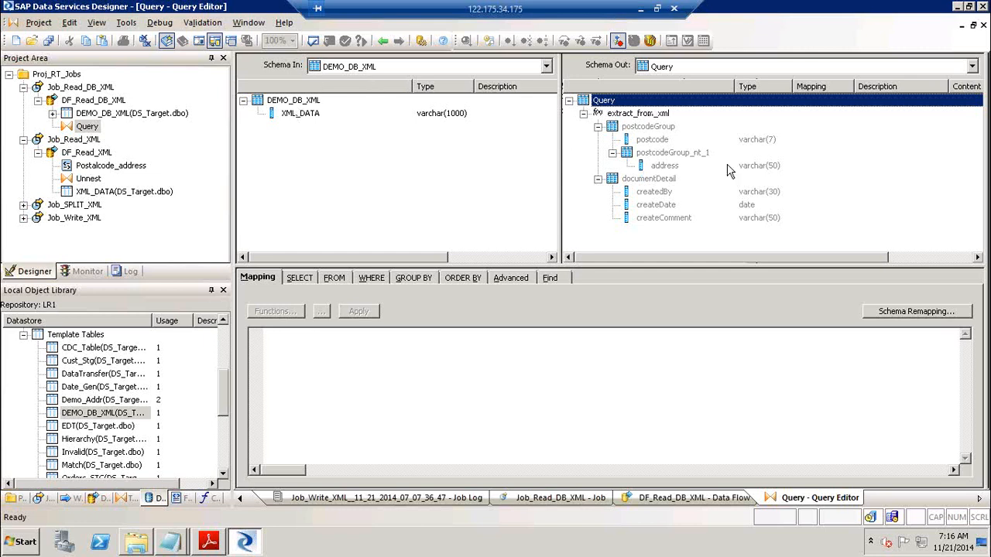
Back in DF_Read_DB_XML, add a template XML target named Write_XML and connect the Query to it
left_click(382, 43)
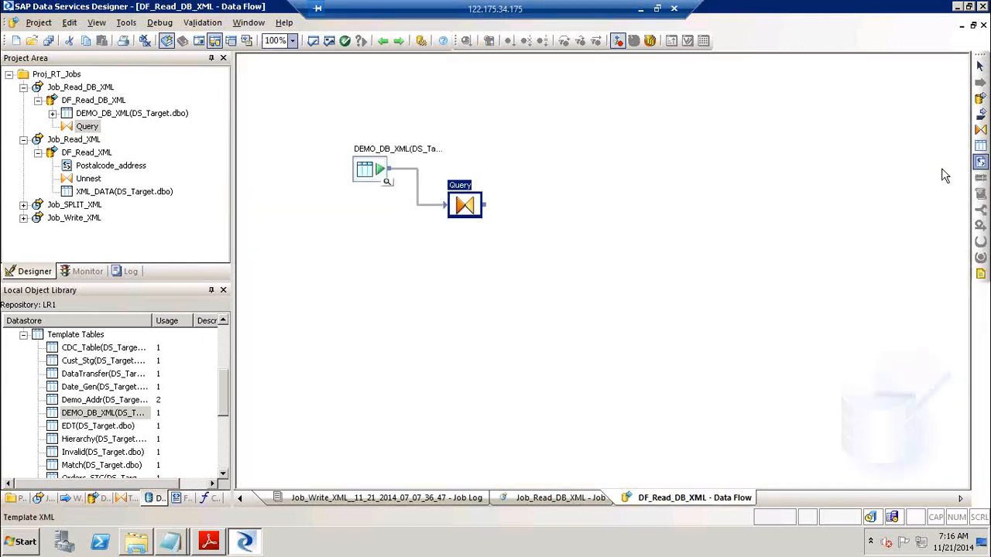
left_click(604, 235)
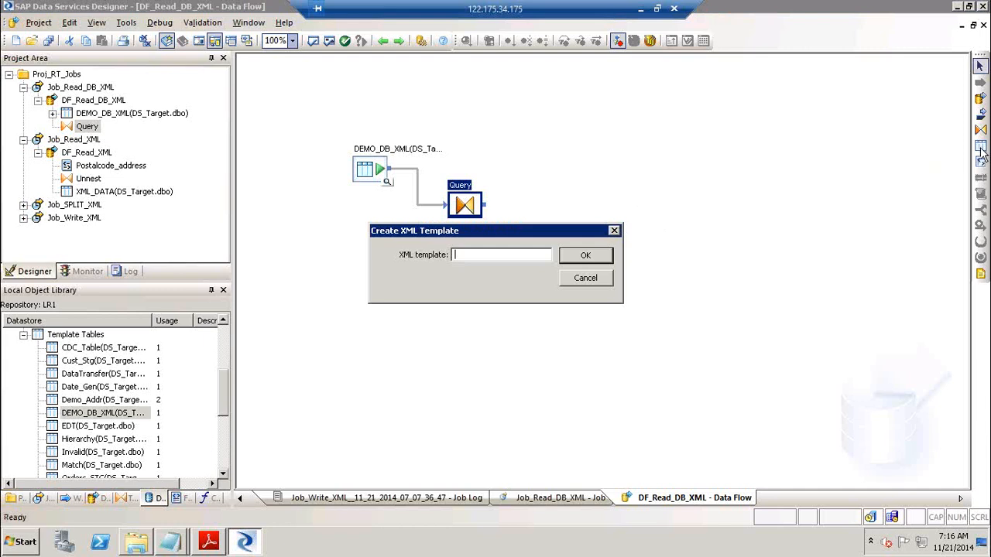
left_click(585, 281)
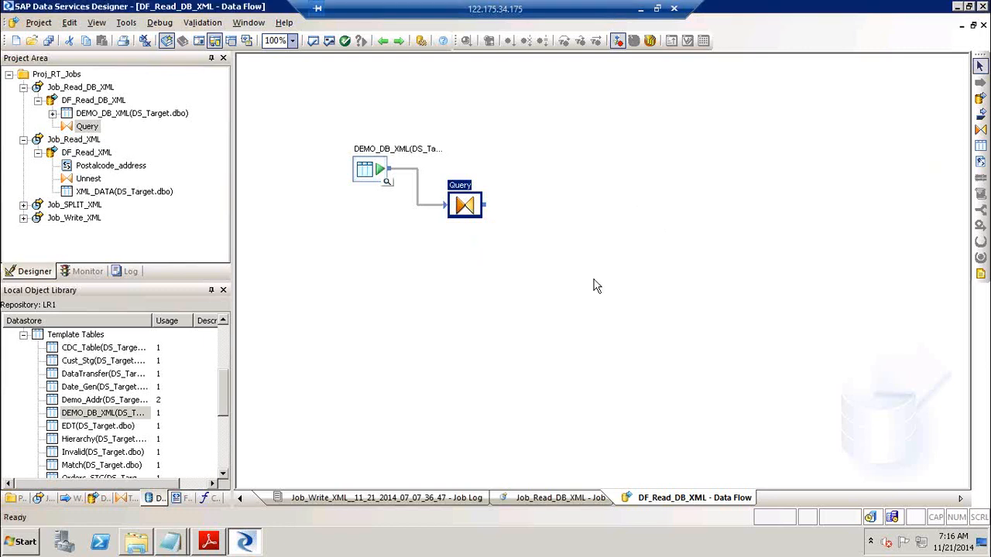
left_click(980, 162)
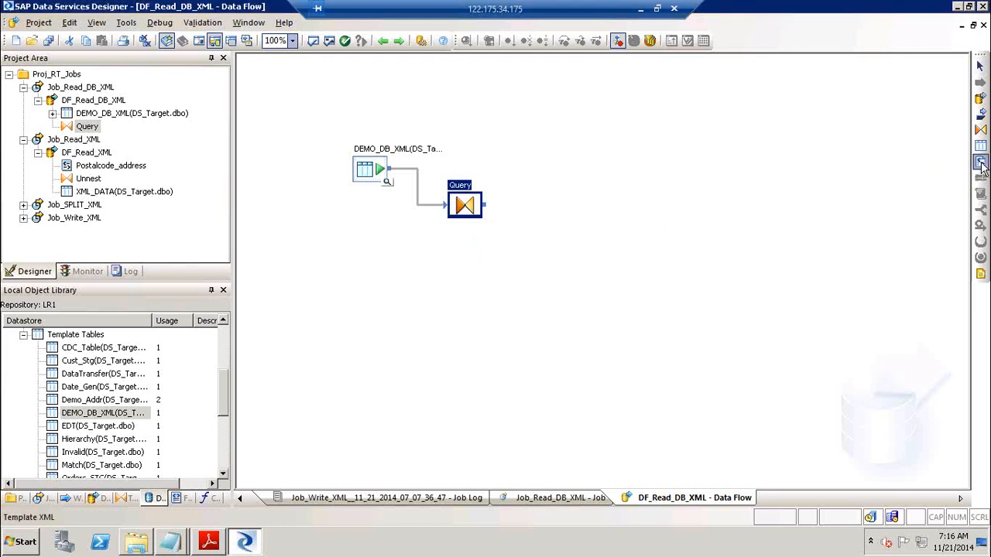
left_click(554, 213)
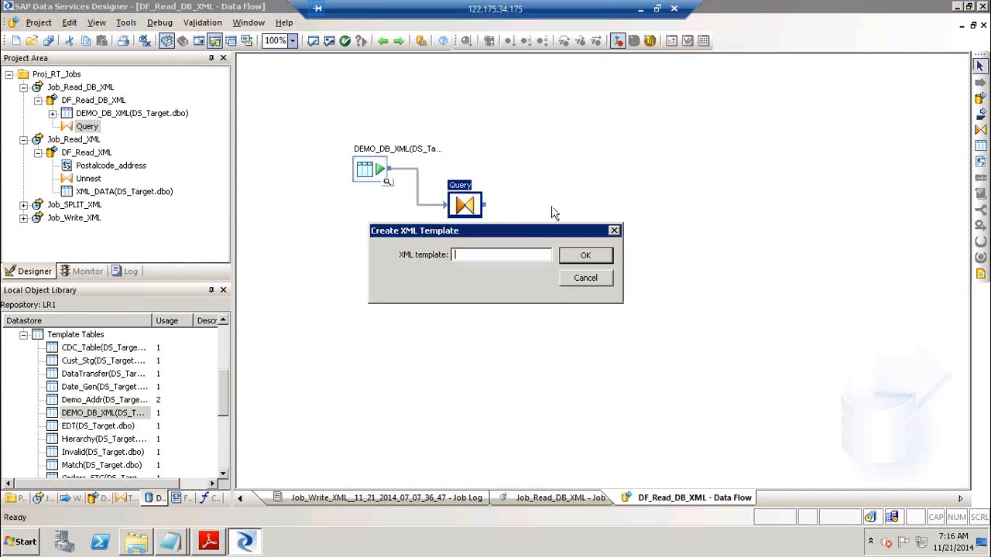
type("Write_XML")
left_click(594, 256)
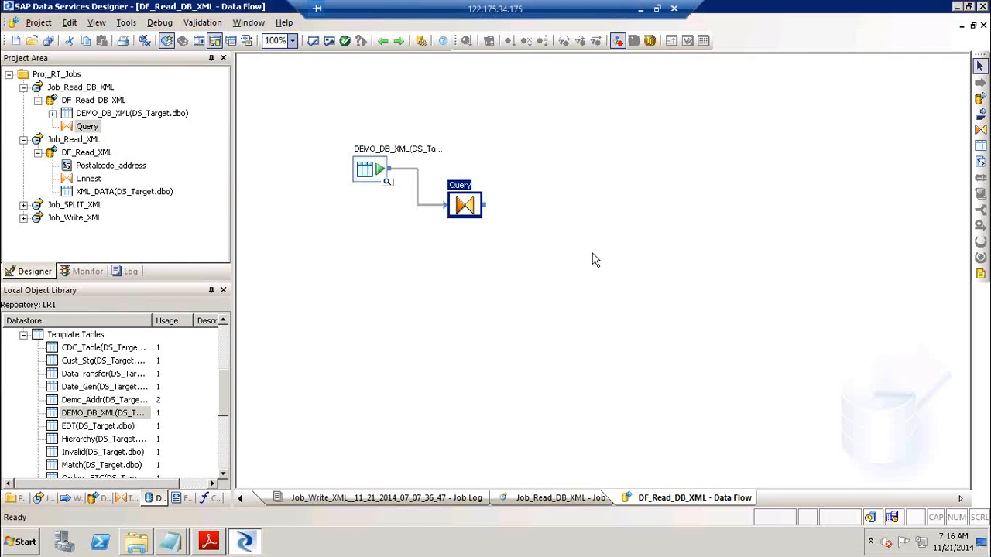
left_click_drag(484, 205, 560, 231)
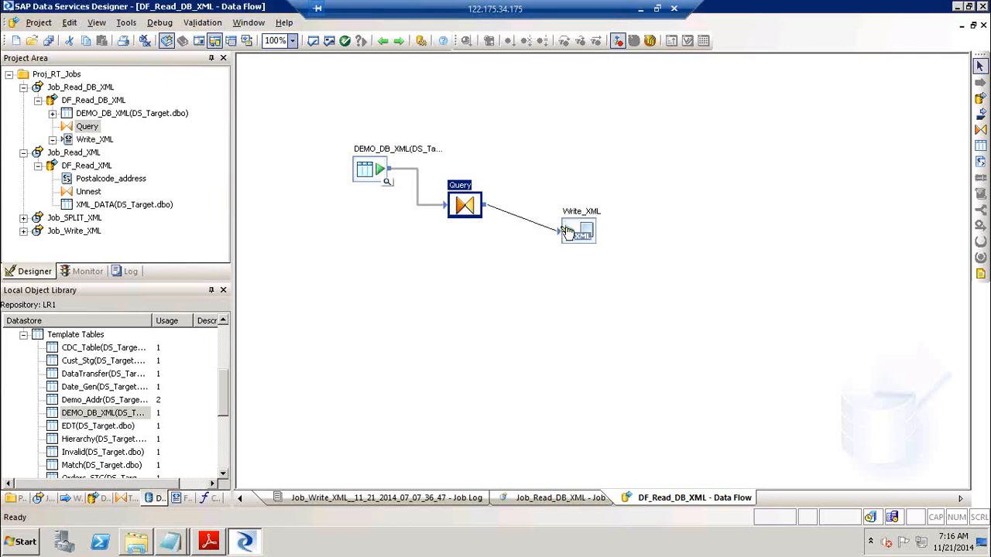
Point the Write_XML target at a new Write_Xml2.xml file in the OutBound folder
double_click(572, 230)
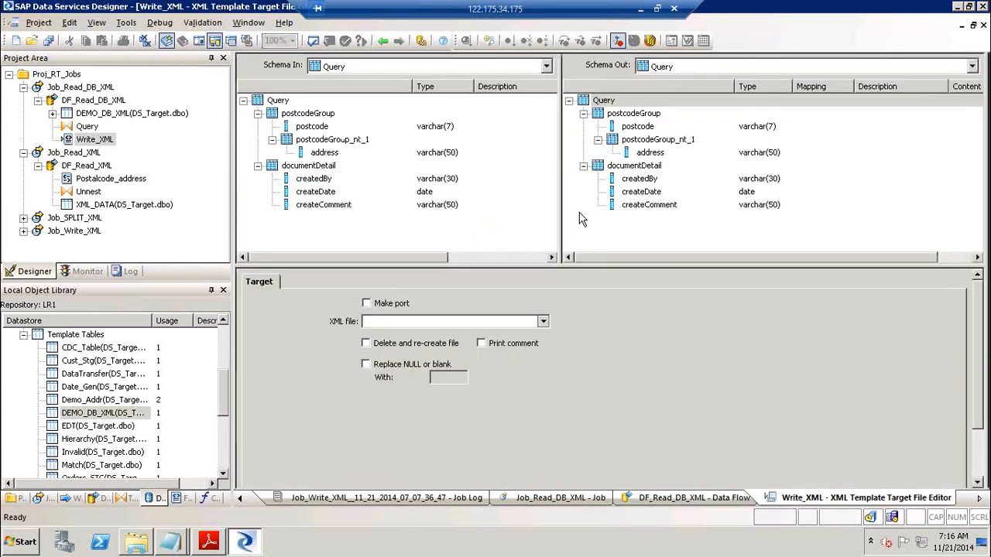
left_click(544, 320)
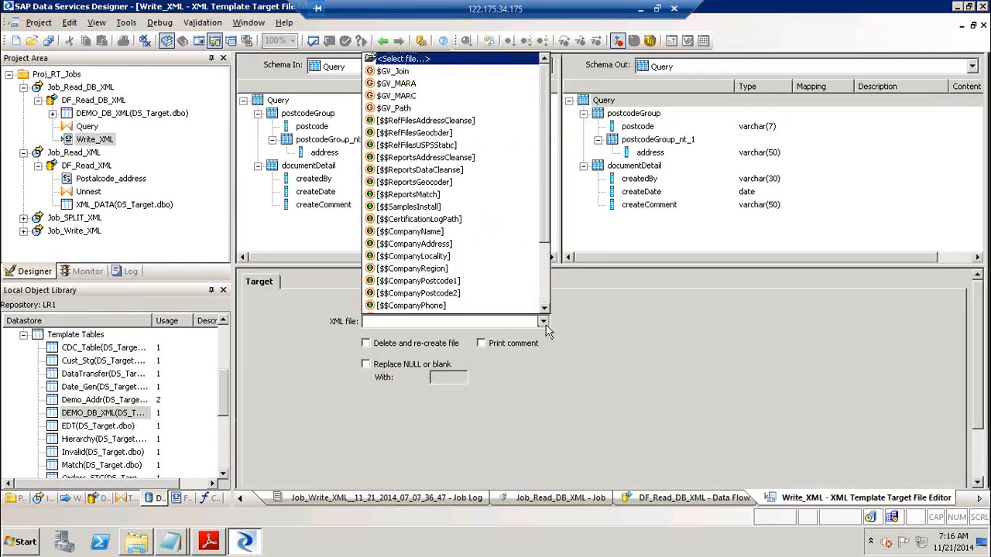
left_click(424, 60)
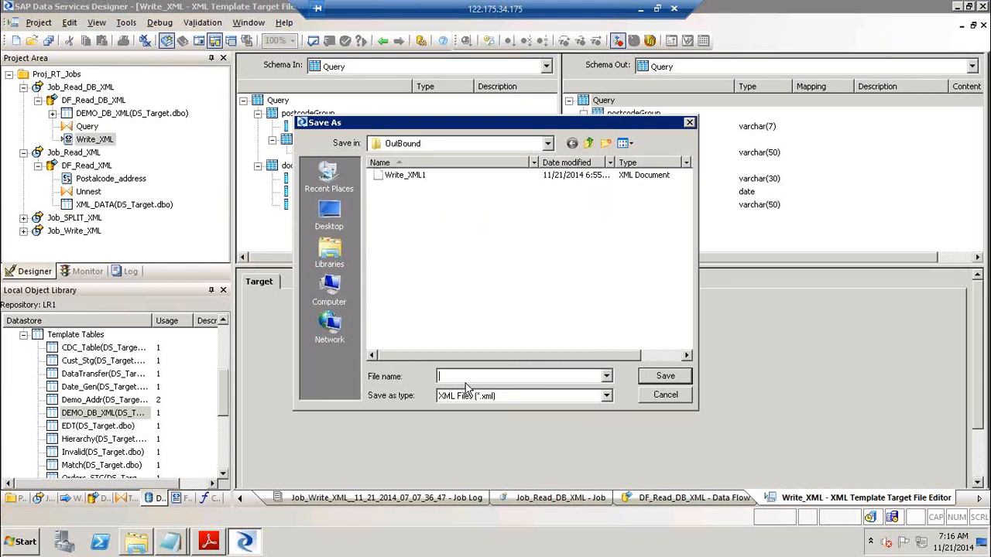
type("Wri")
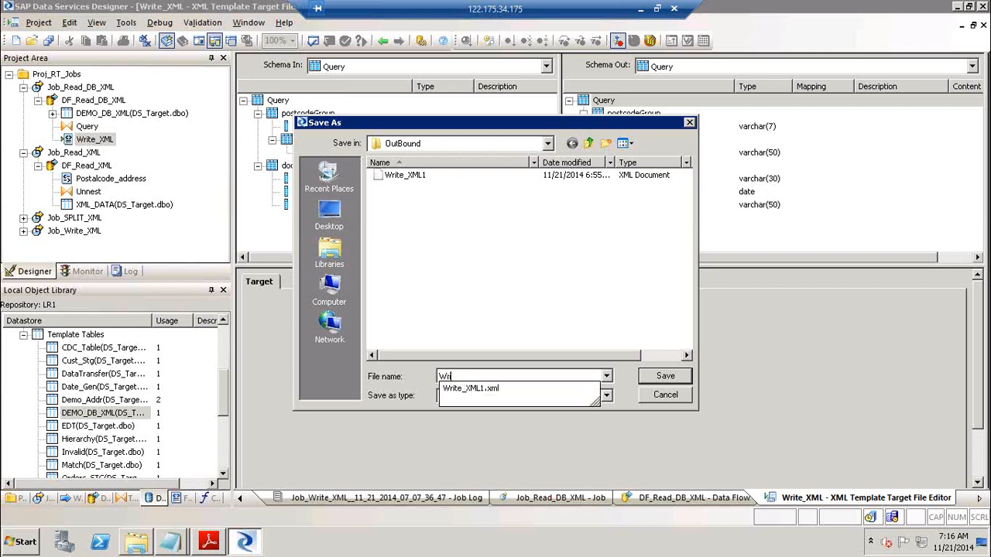
type("te_Xml2")
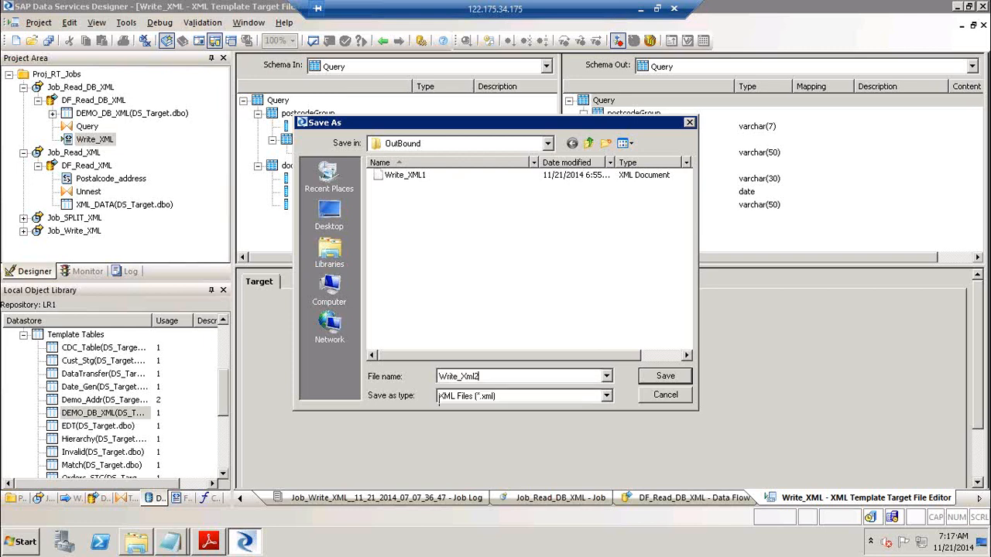
left_click(671, 377)
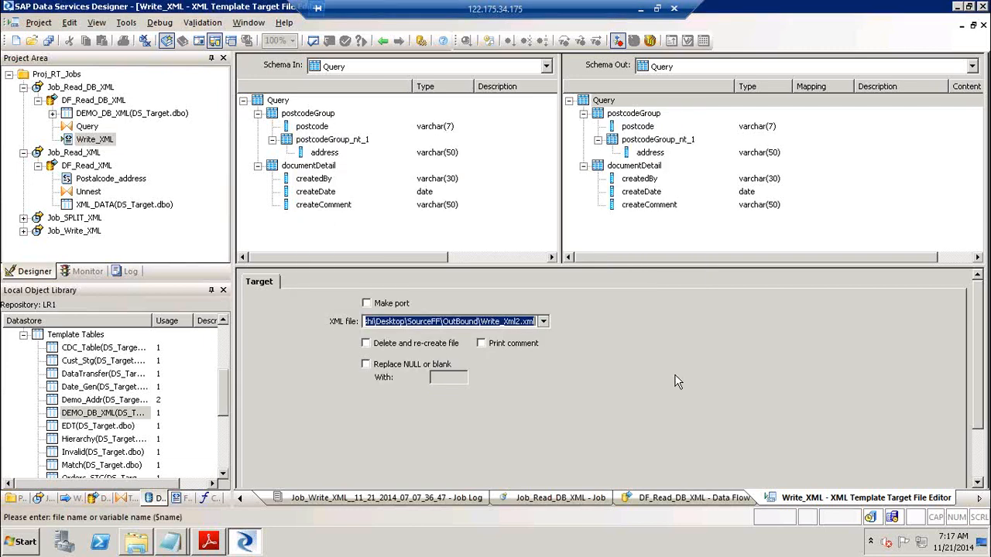
left_click(383, 41)
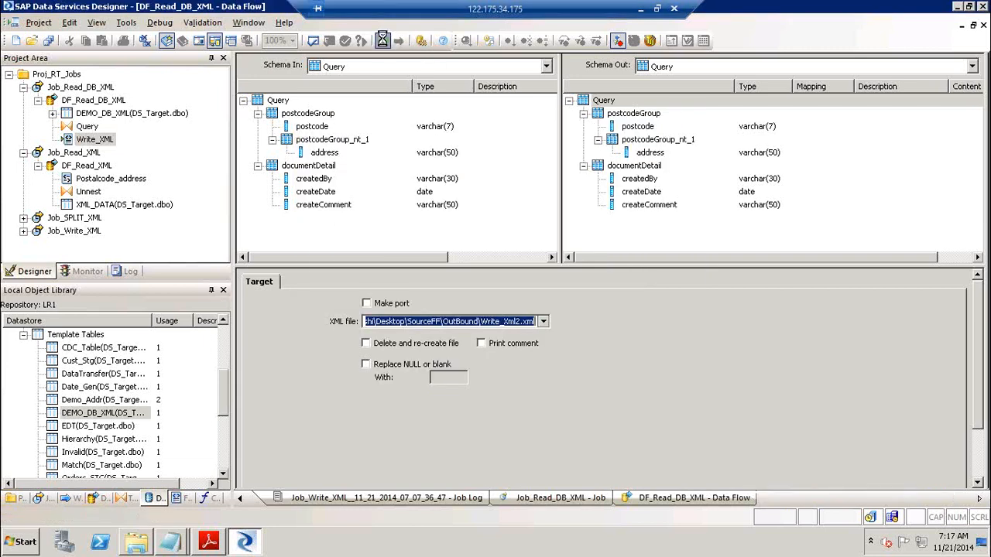
Validate the data flow, save and run Job_Read_DB_XML, then reopen DF_Read_DB_XML and minimize windows
left_click(332, 41)
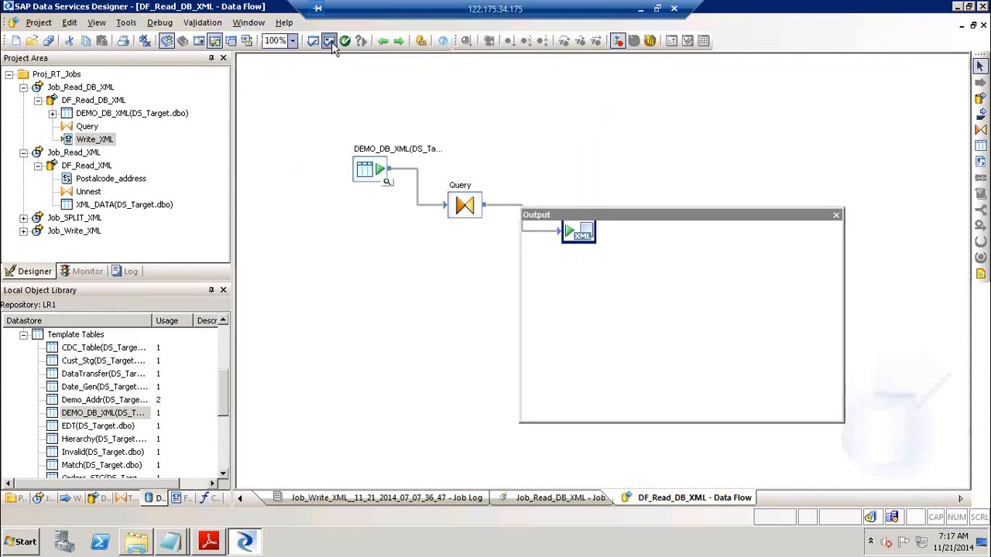
left_click(836, 215)
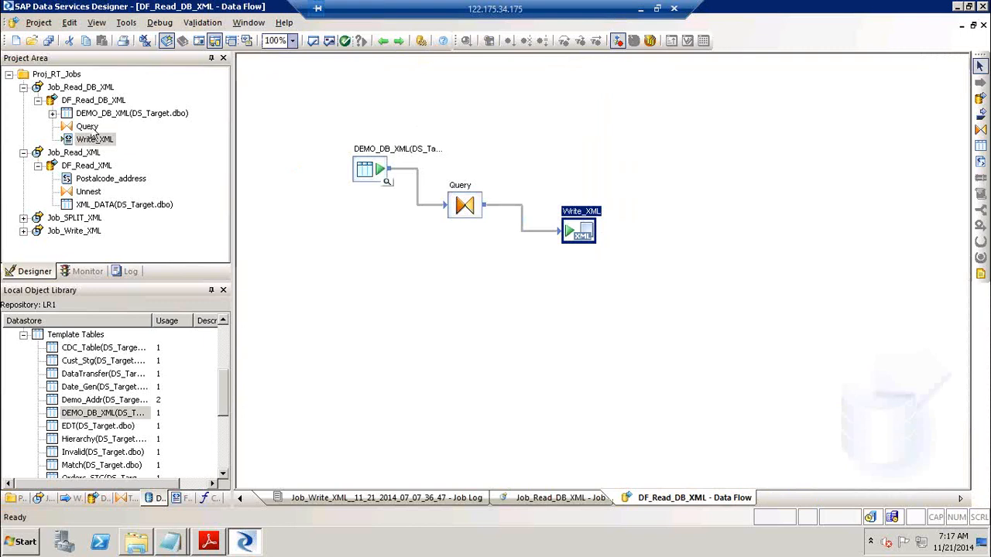
left_click(91, 87)
right_click(91, 88)
left_click(120, 96)
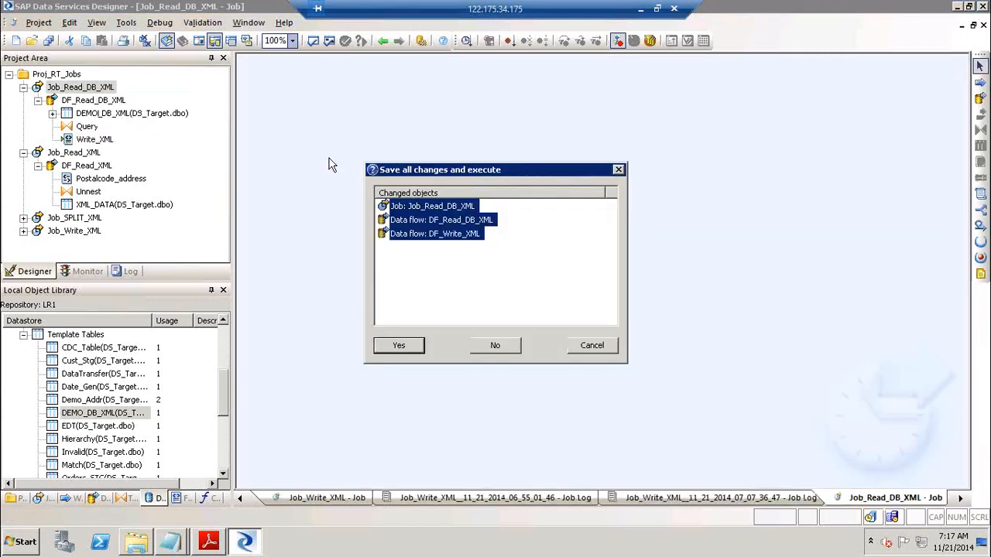
left_click(401, 346)
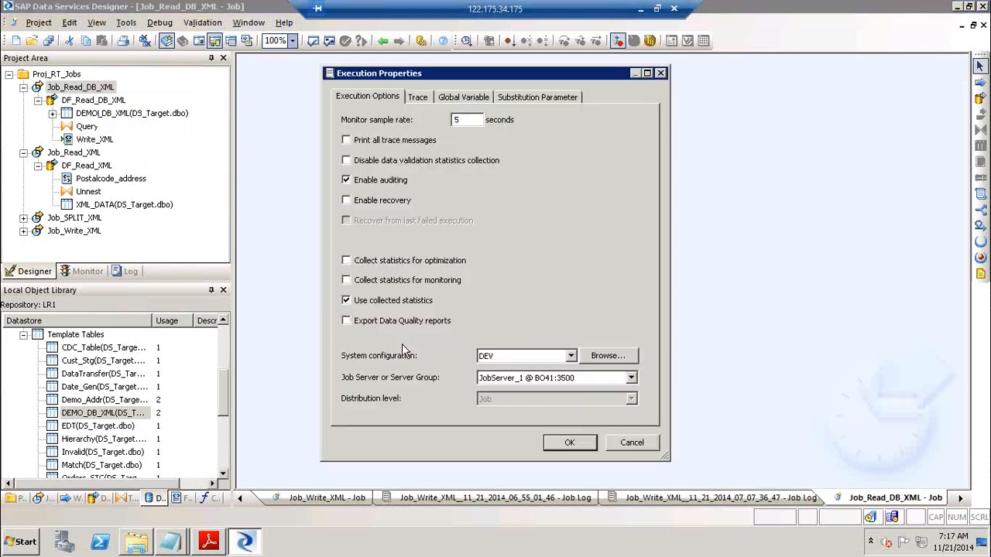
key("Return")
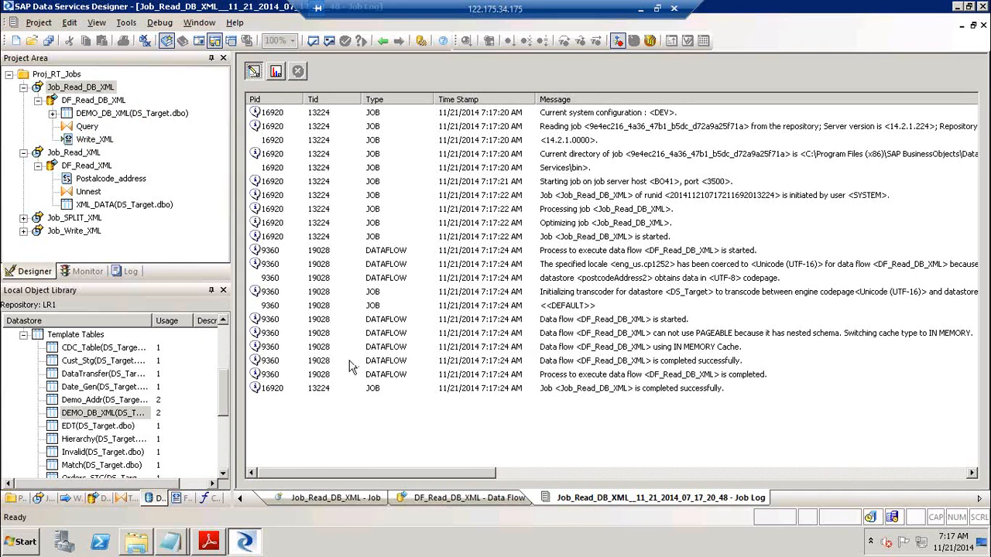
left_click(91, 101)
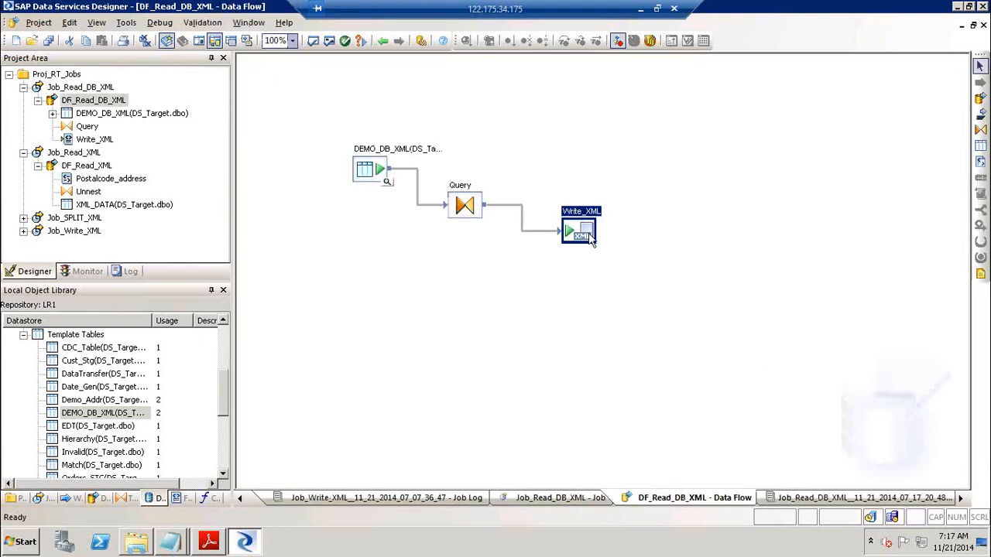
key("super+d")
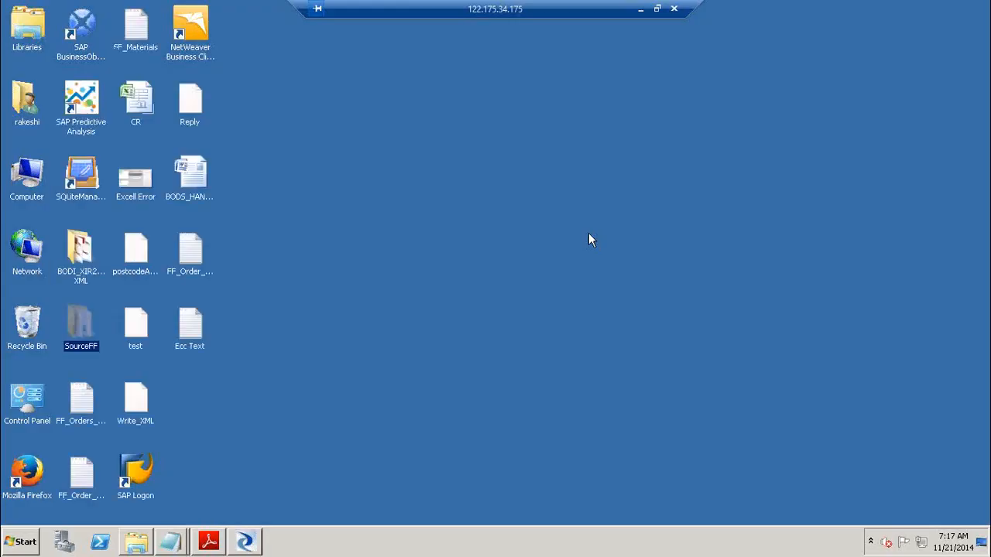
Open SourceFF\OutBound and bring up the Open with options for Write_Xml2
double_click(89, 321)
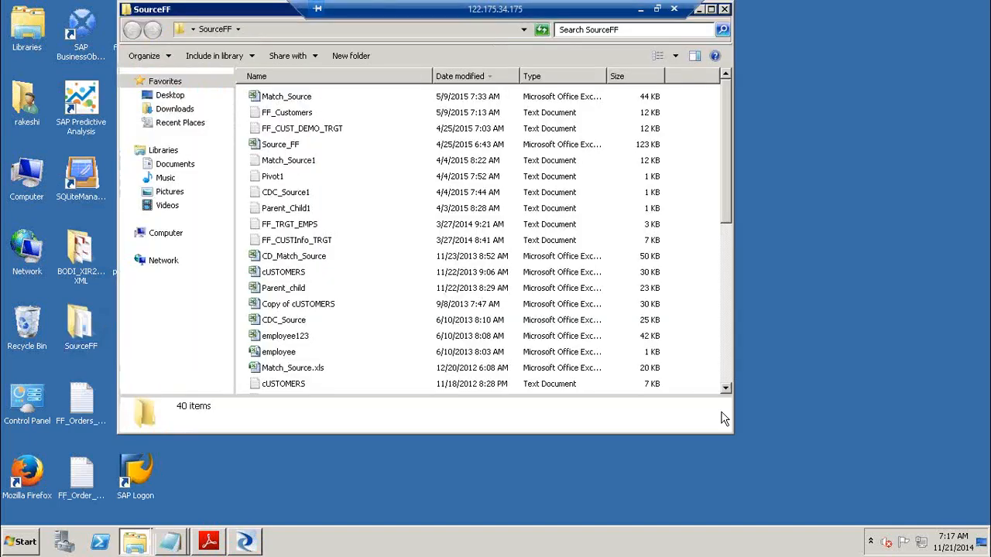
scroll(727, 381, "down", 7)
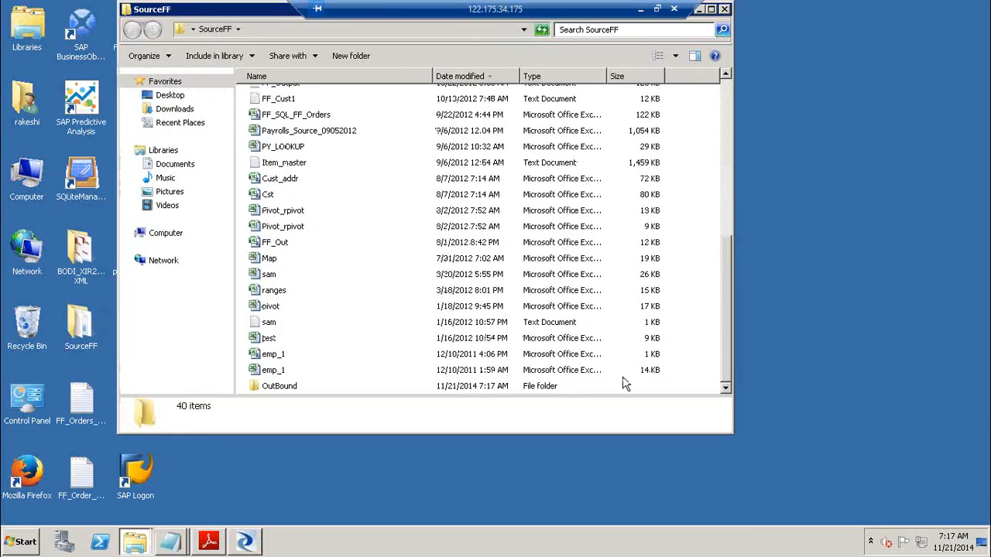
double_click(285, 385)
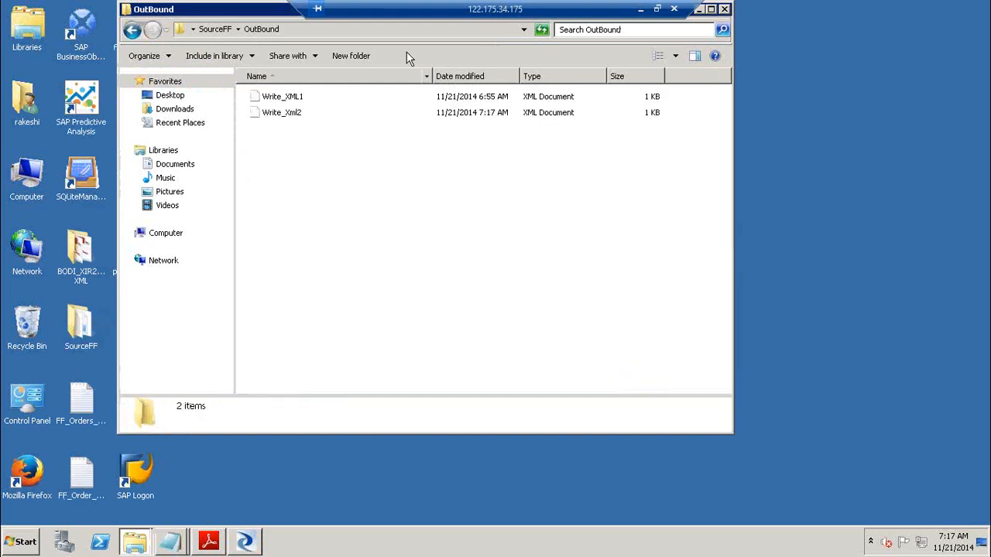
left_click(268, 116)
right_click(269, 115)
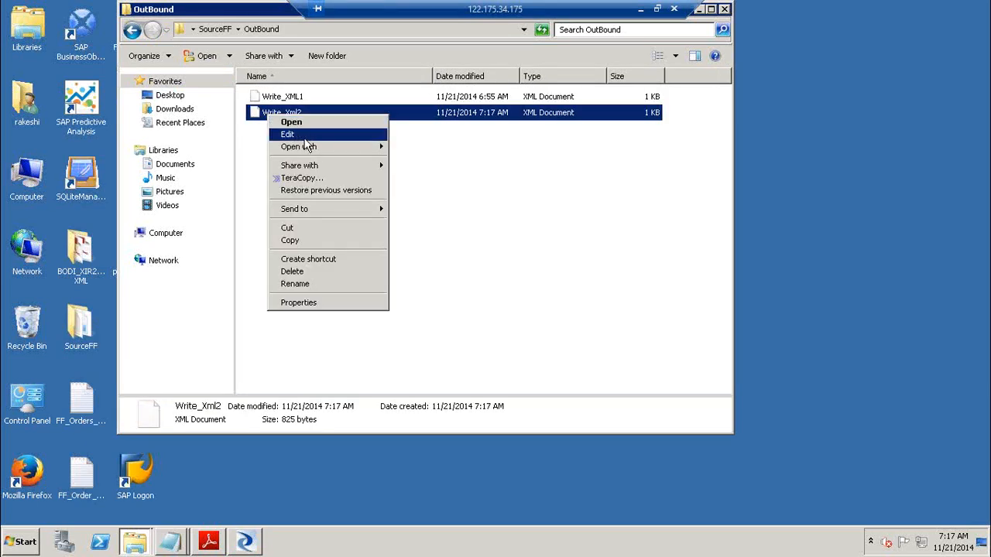
mouse_move(376, 146)
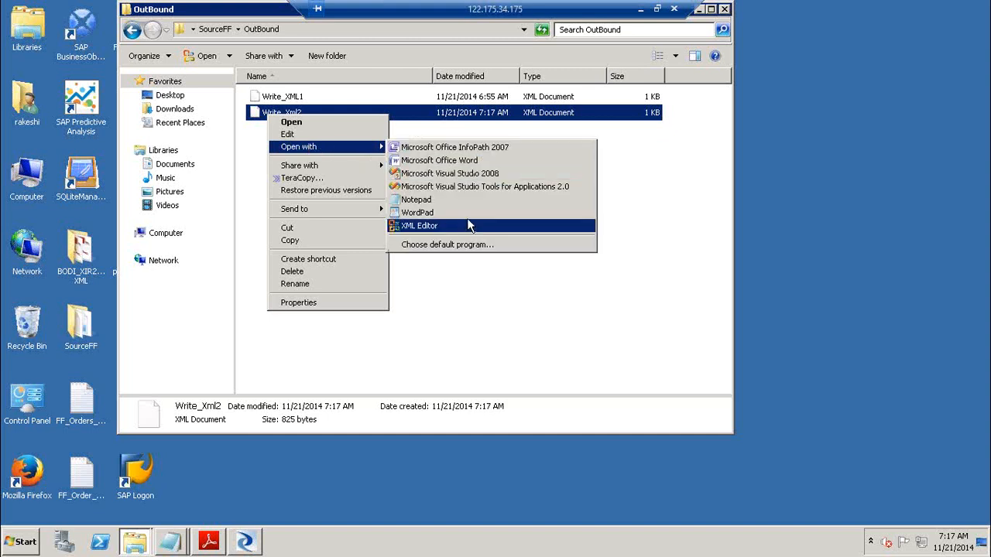
Open Write_Xml2 in Notepad and highlight its postcodes, addresses and createdBy author
left_click(481, 200)
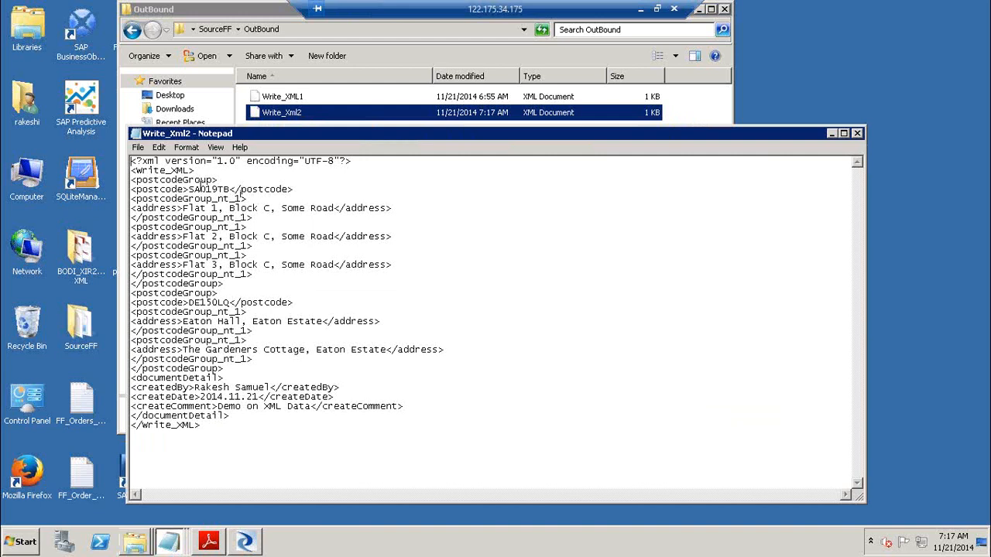
left_click_drag(188, 189, 218, 207)
left_click_drag(179, 236, 211, 264)
left_click_drag(194, 303, 219, 322)
left_click_drag(182, 350, 264, 350)
left_click_drag(194, 387, 308, 406)
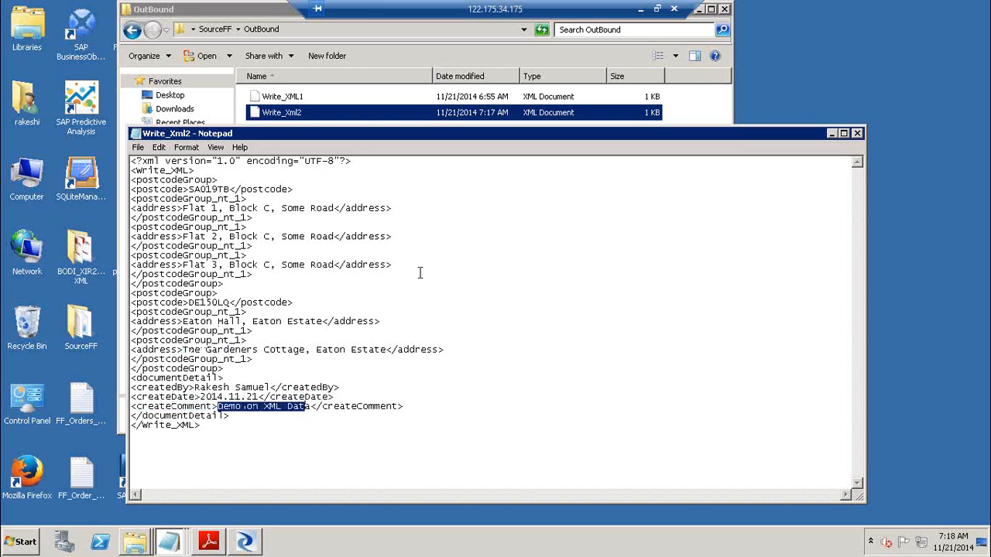
Close Notepad and the OutBound folder window
left_click(857, 134)
left_click(724, 9)
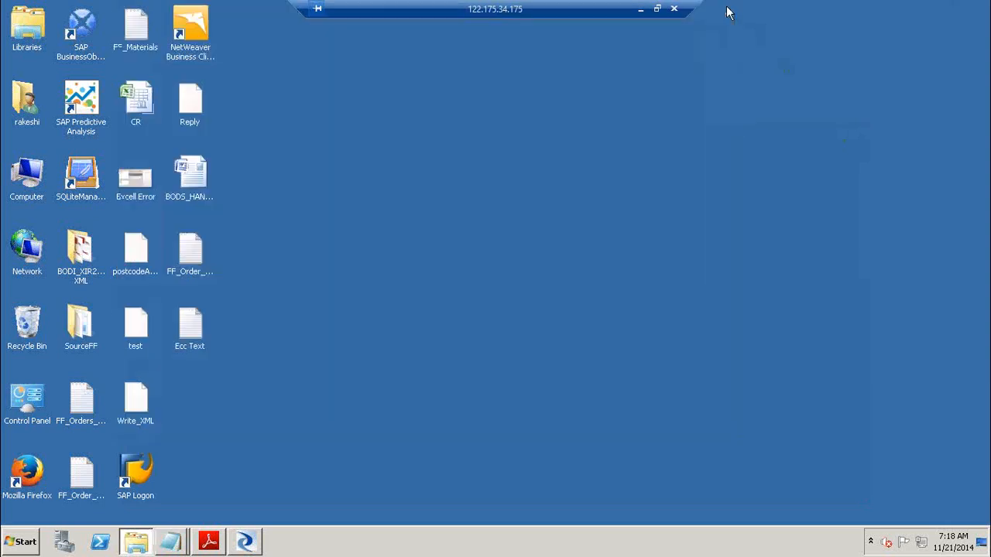
left_click(260, 542)
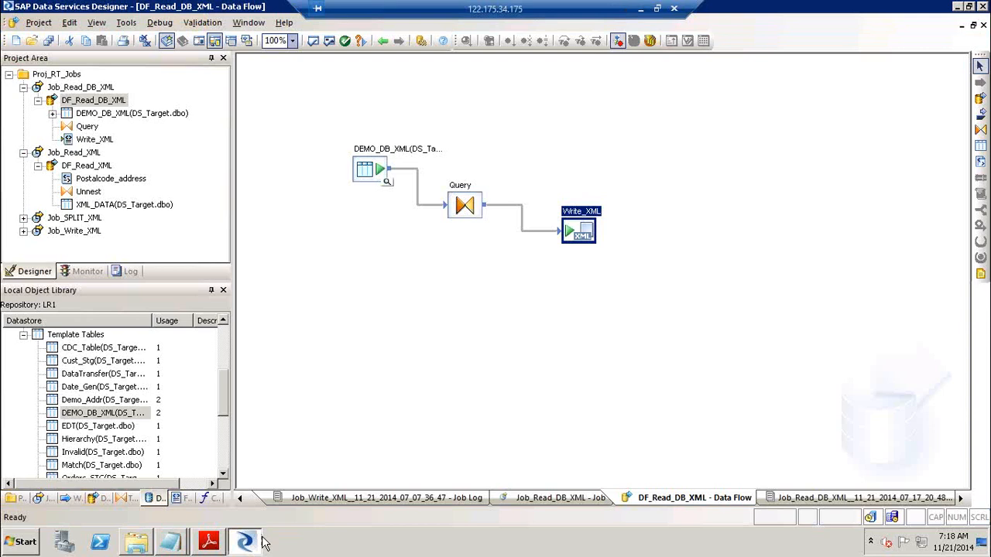
left_click(388, 182)
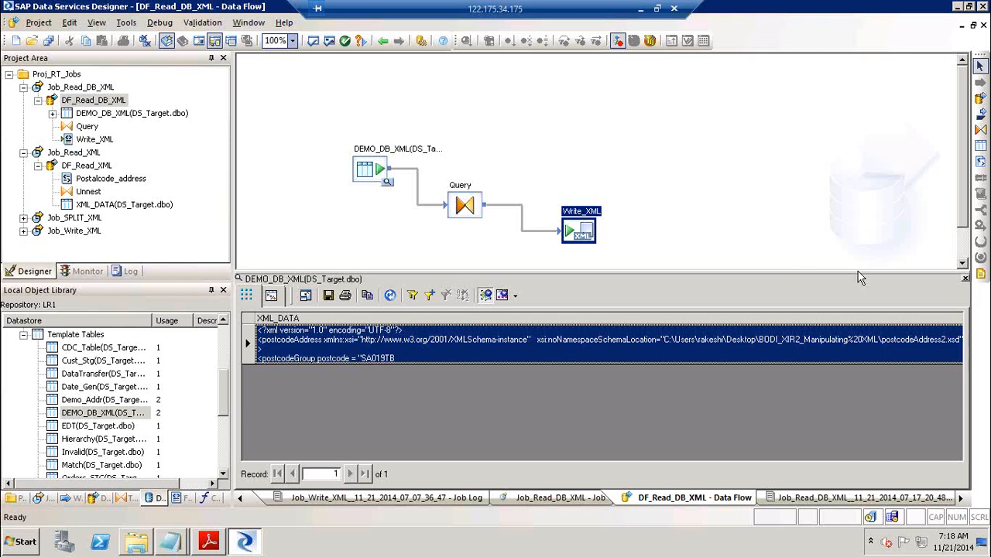
left_click(965, 281)
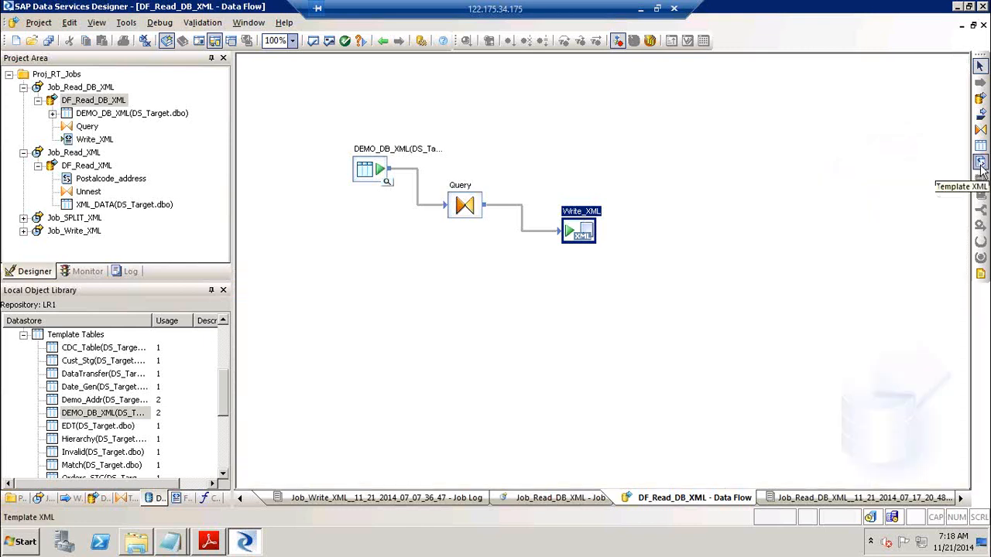
left_click(641, 9)
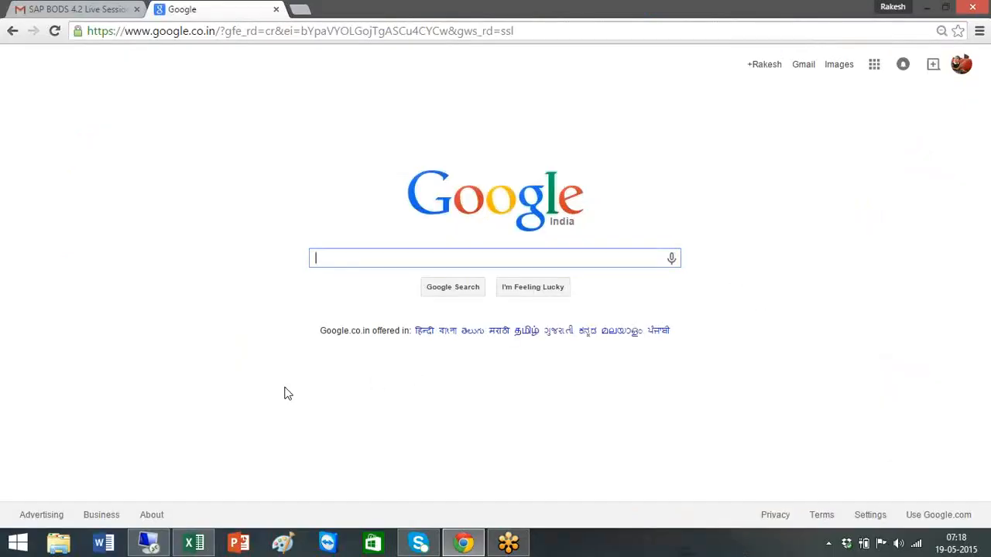
left_click(151, 545)
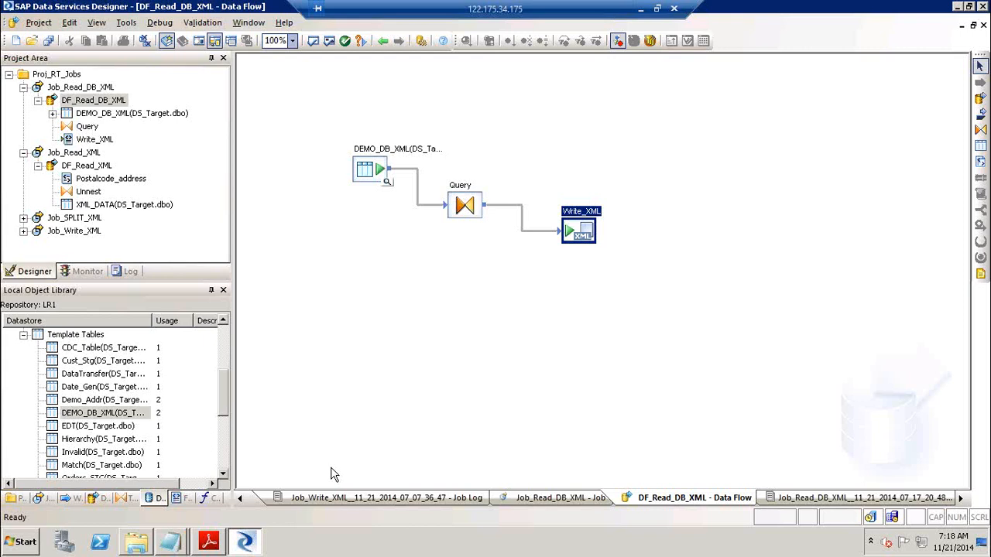
Bring the manipulating XML data guide forward and scroll through pages 32–36 and back
left_click(210, 541)
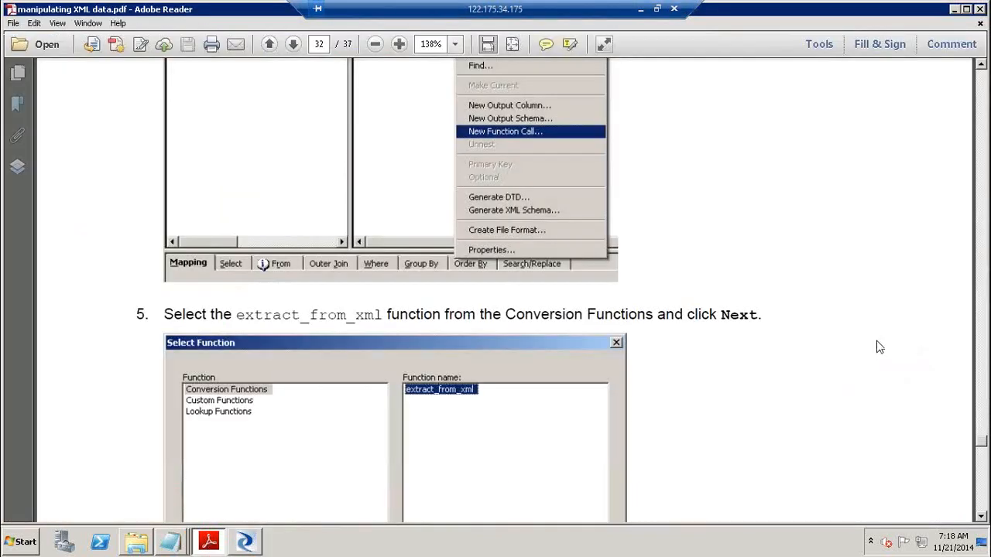
scroll(503, 310, "down", 10)
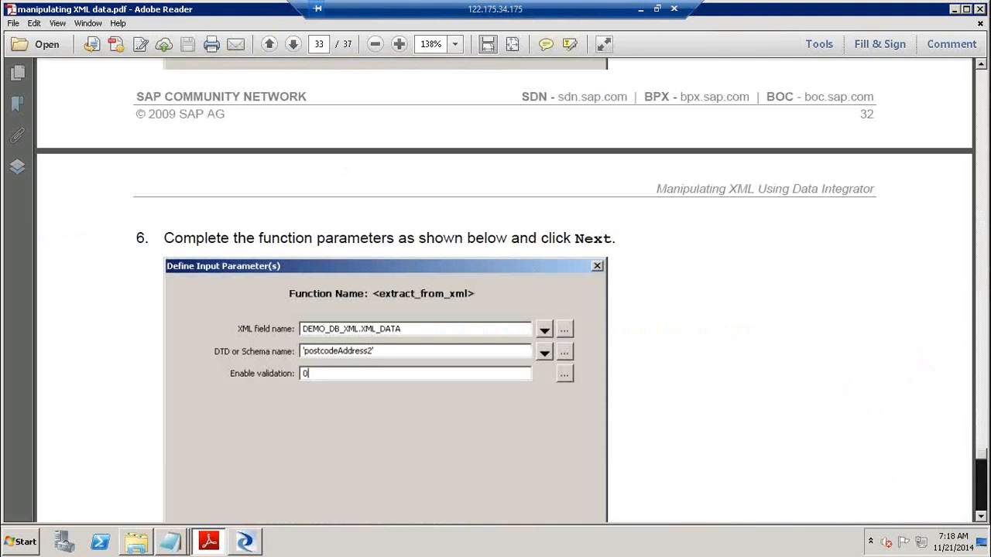
scroll(503, 310, "down", 5)
scroll(503, 310, "down", 6)
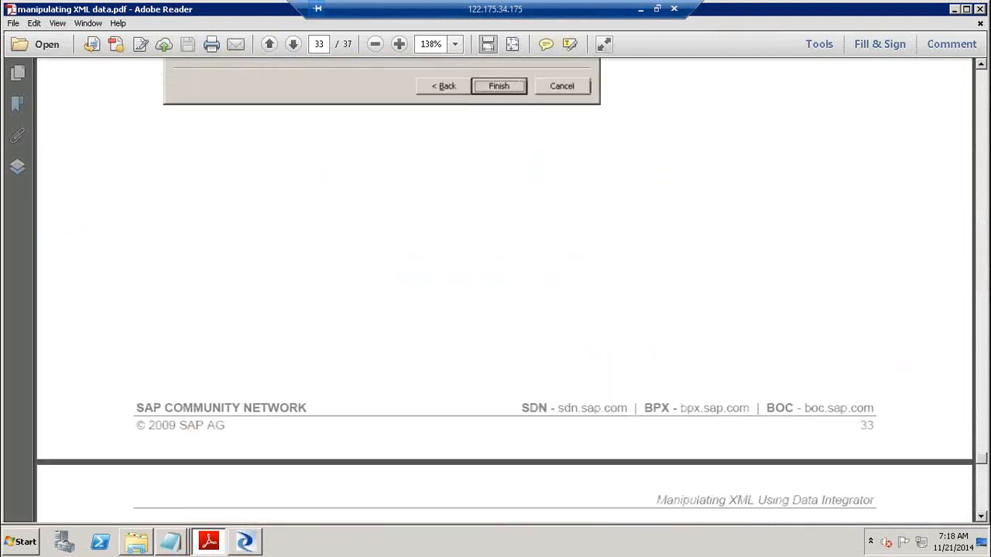
scroll(503, 310, "down", 6)
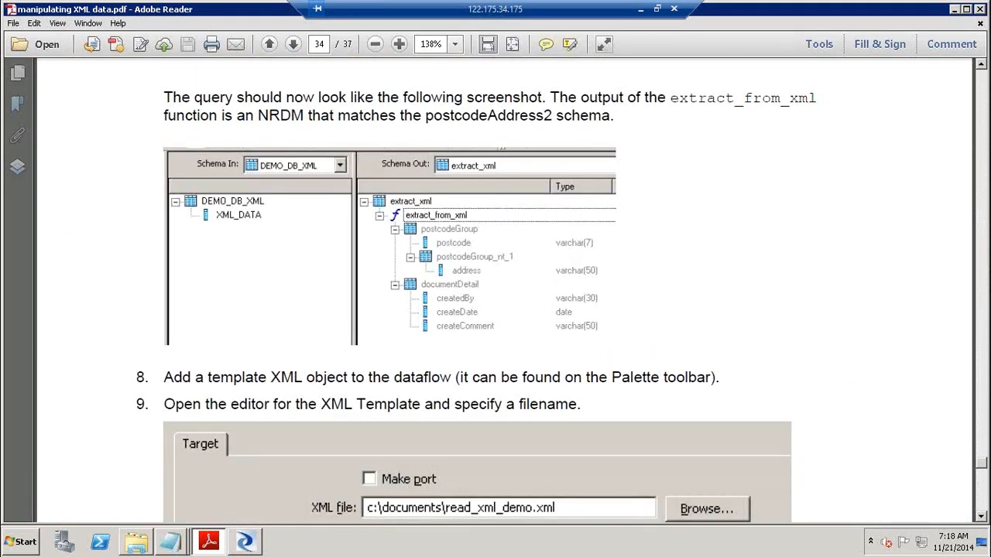
scroll(503, 309, "down", 6)
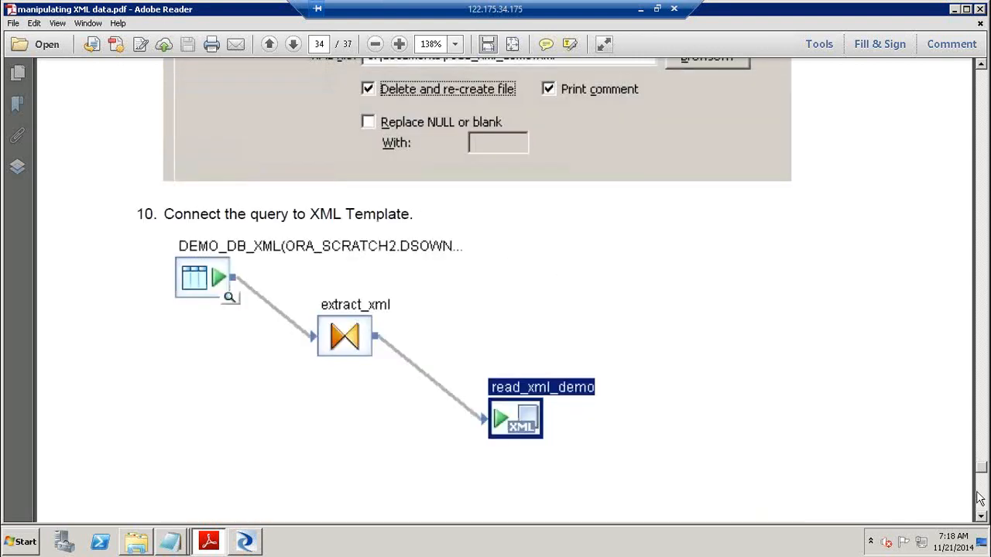
scroll(983, 505, "down", 5)
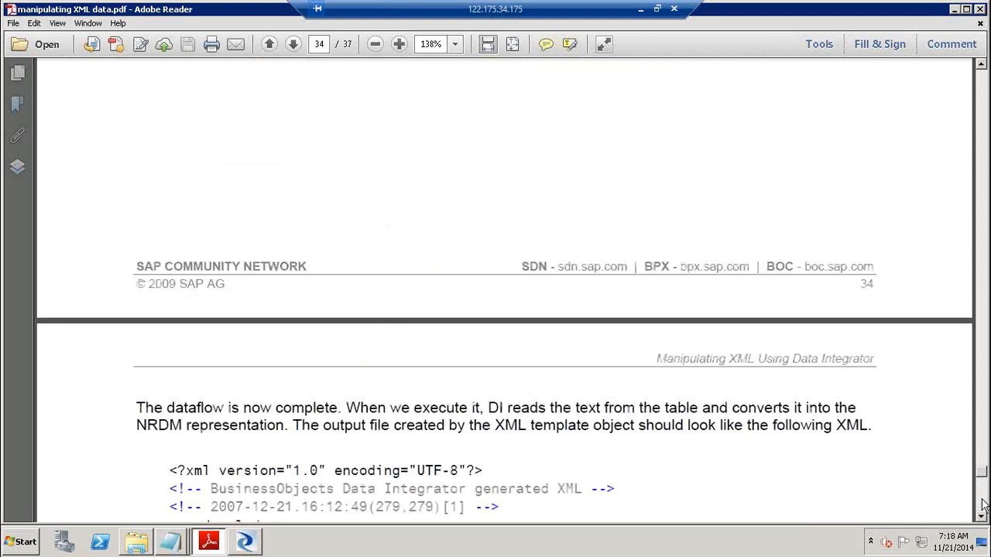
scroll(983, 505, "down", 5)
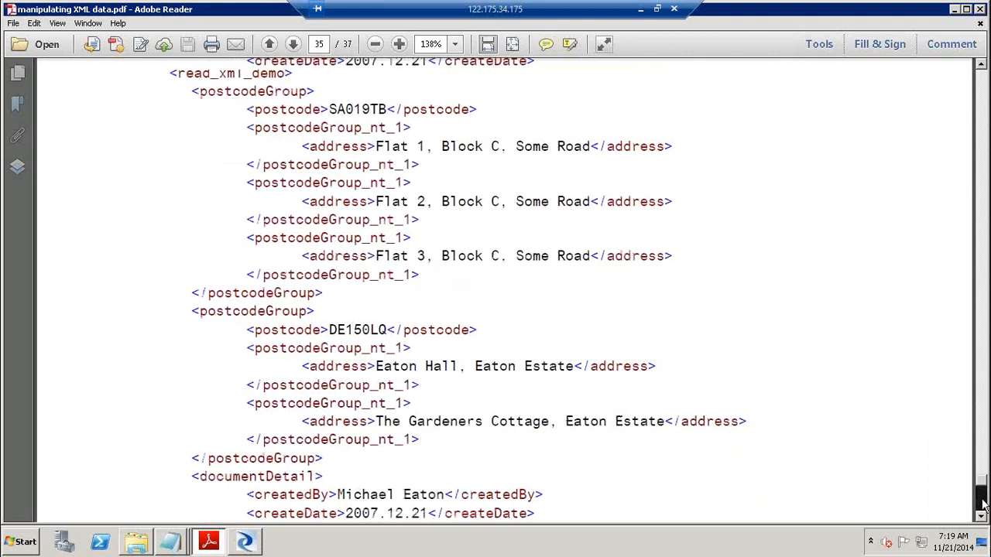
scroll(983, 505, "down", 8)
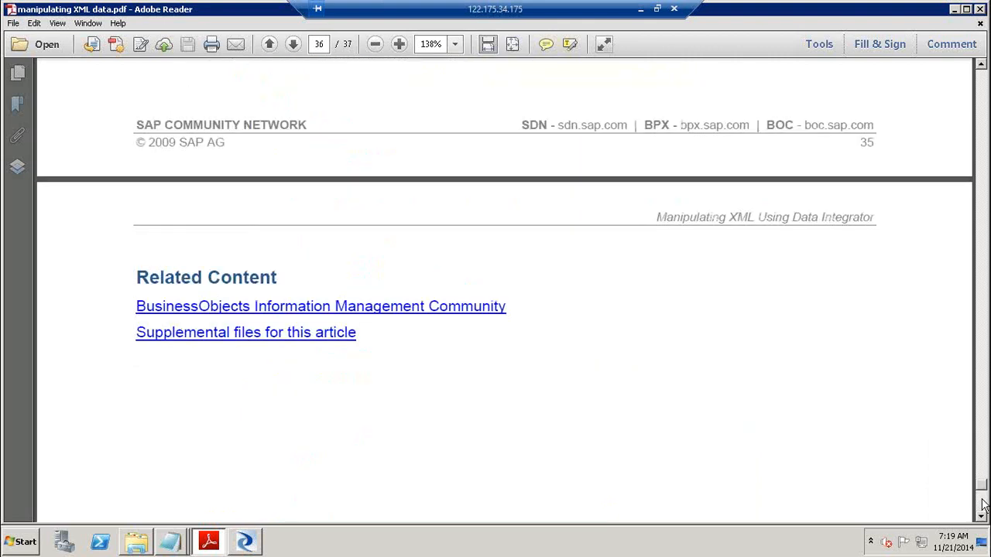
scroll(983, 505, "down", 3)
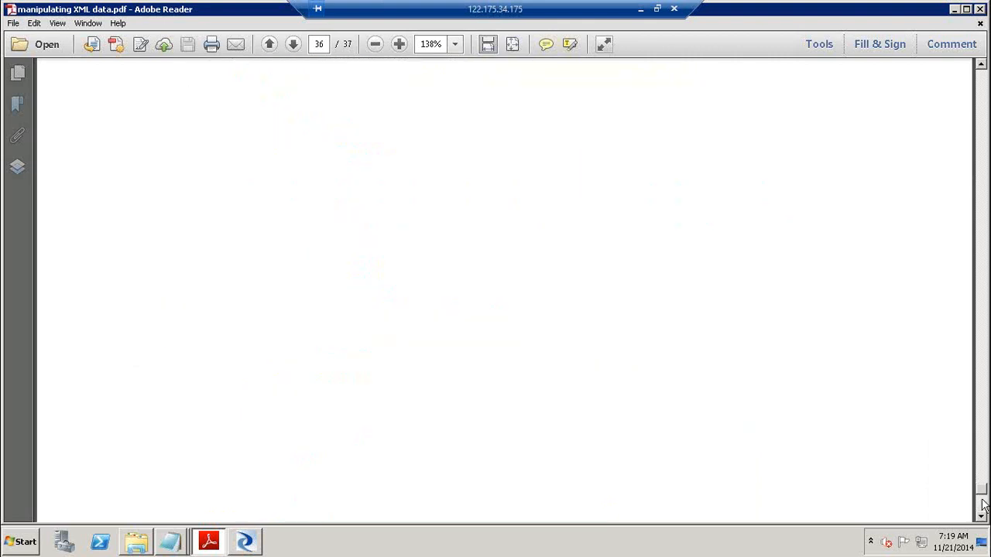
scroll(986, 379, "up", 10)
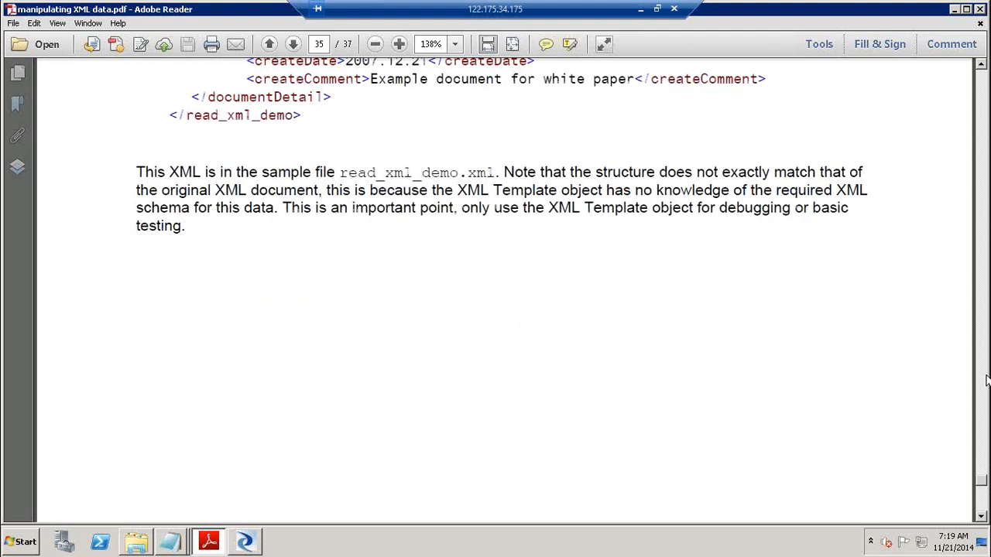
scroll(986, 379, "up", 10)
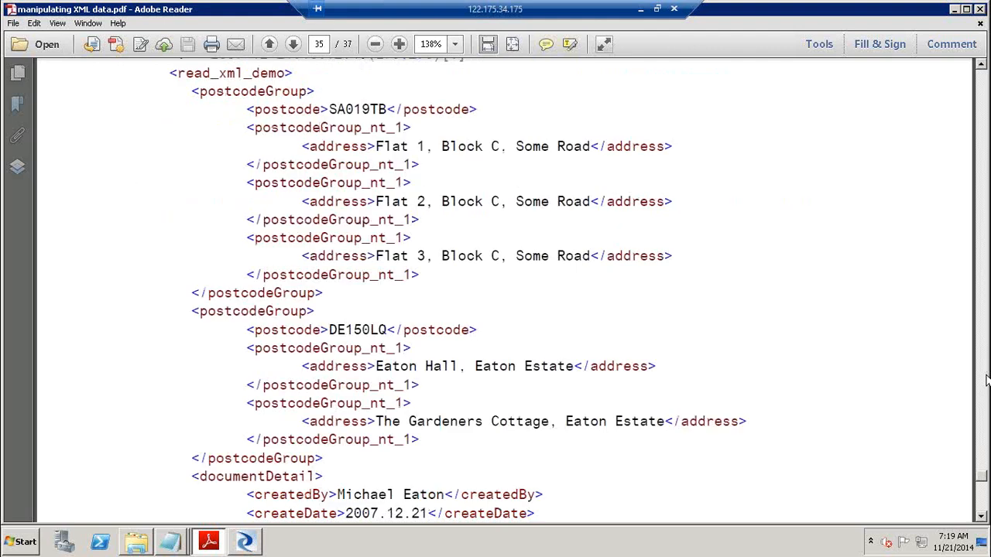
scroll(987, 380, "up", 15)
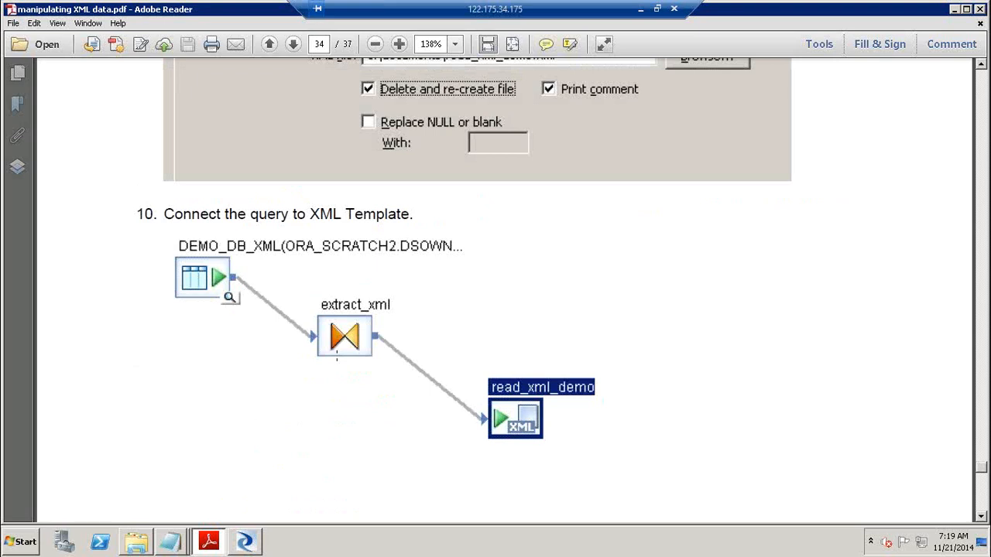
Inspect the step 10 dataflow diagram, XML Target settings image and steps 8–9 on page 34
left_click(336, 358)
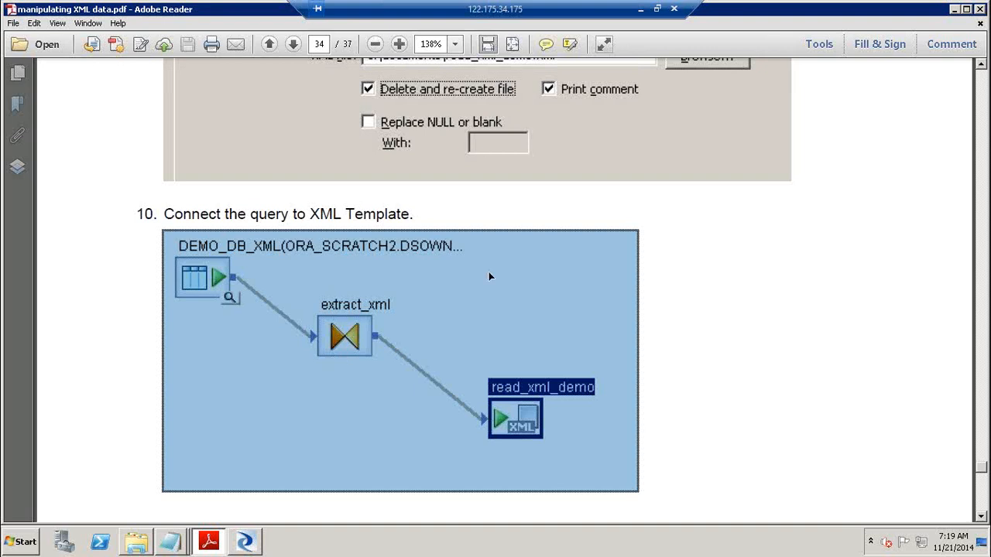
left_click(721, 283)
left_click(422, 329)
left_click(566, 121)
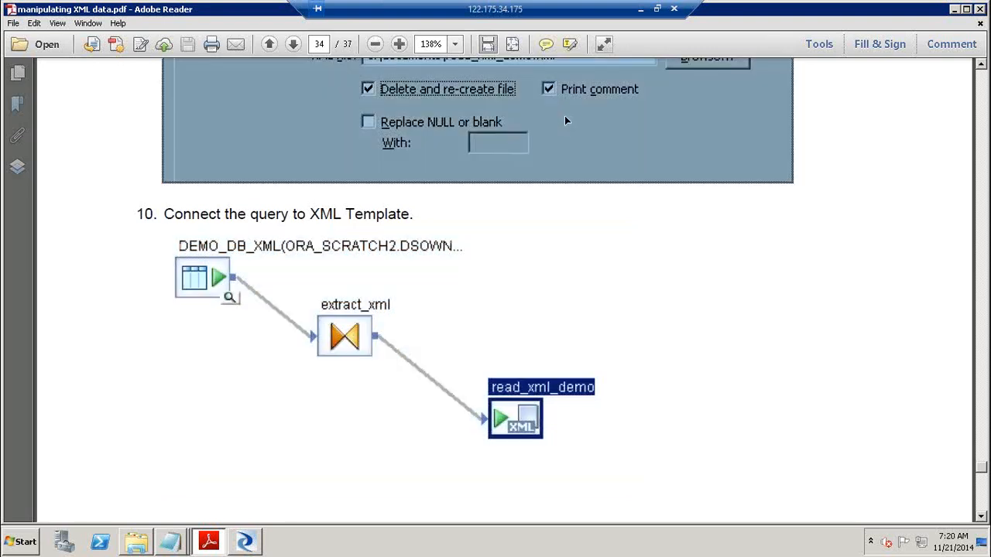
left_click(984, 102)
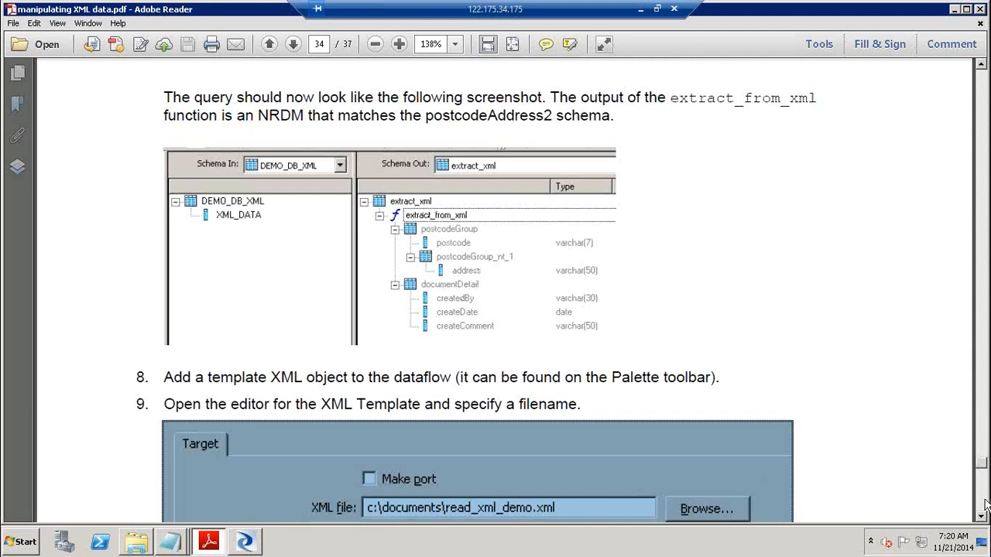
scroll(986, 505, "down", 10)
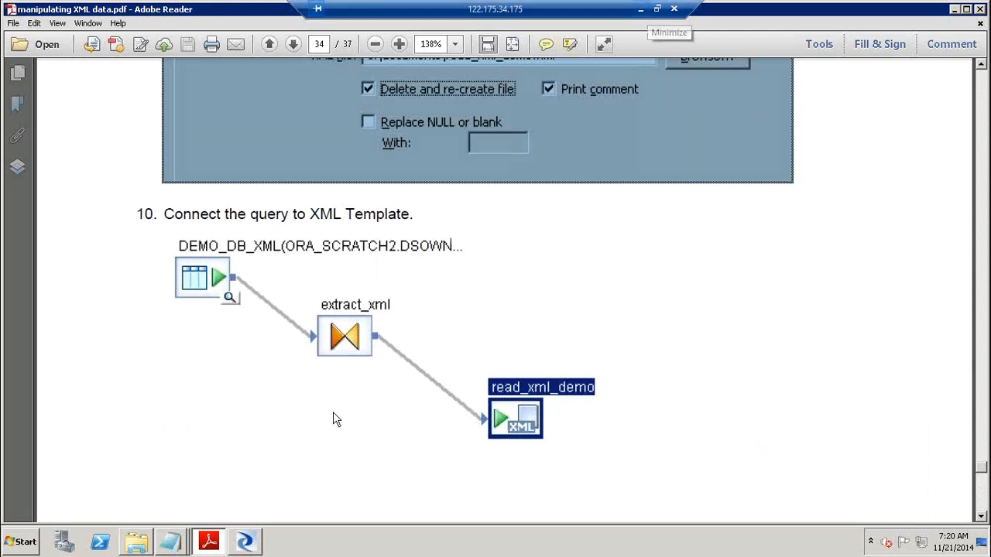
Open RealTimeJob1.pdf from the BODI_XIR2_Manipulating XML folder and maximize it
left_click(138, 543)
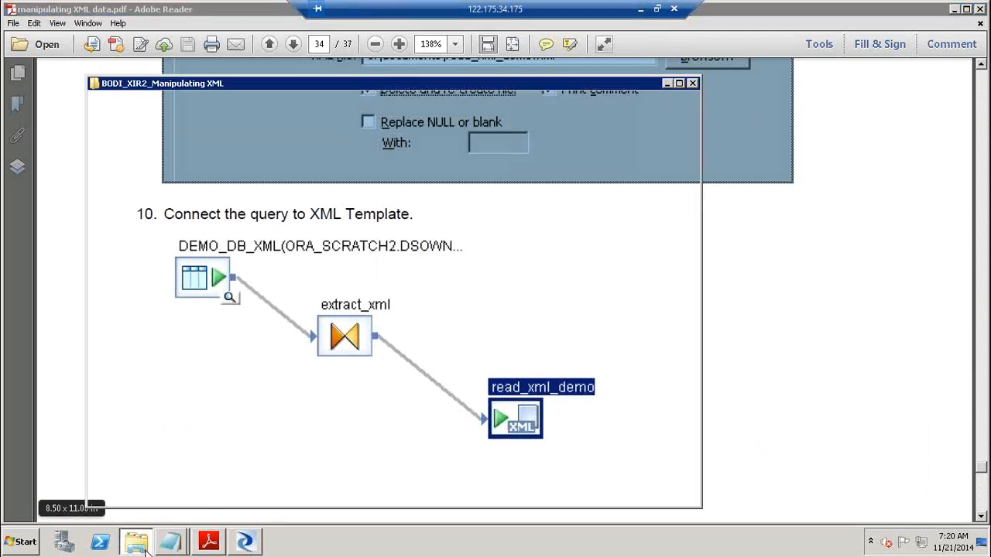
left_click(310, 411)
double_click(271, 363)
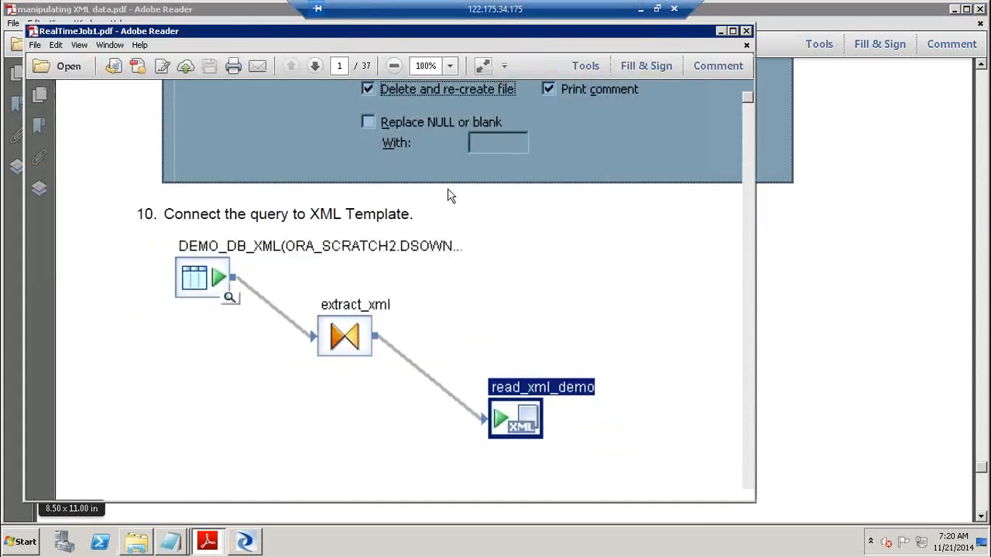
left_click(736, 29)
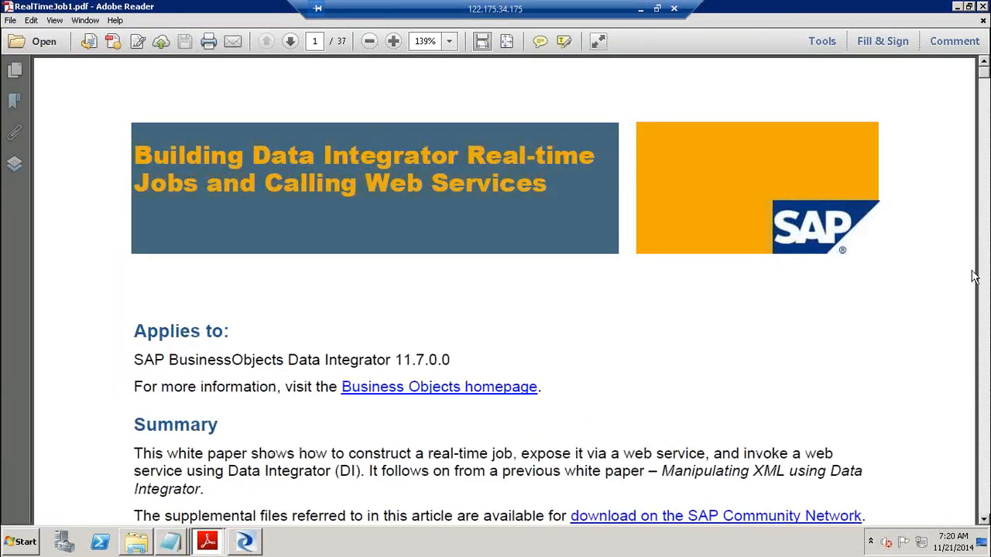
Page down past the title page to the contents on page 2
left_click(984, 418)
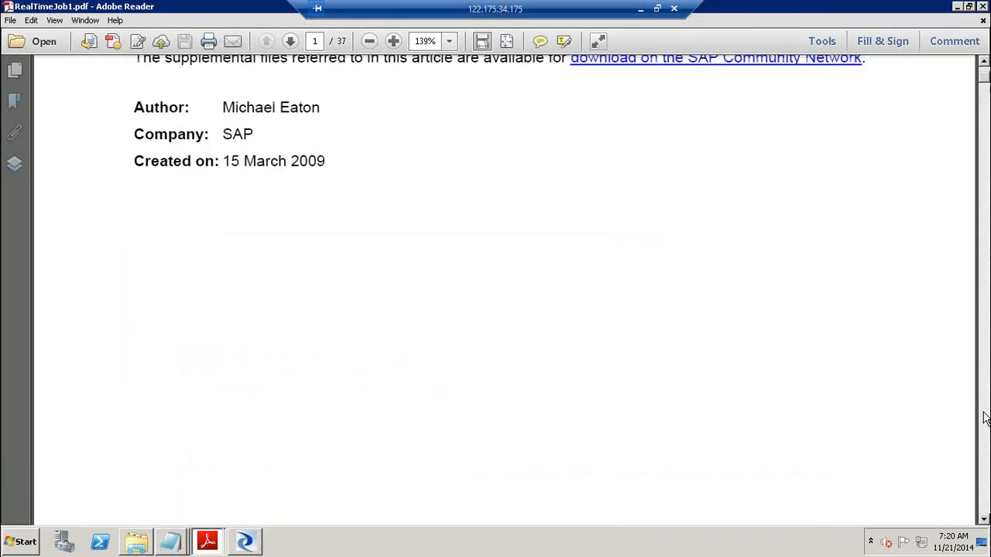
left_click(984, 418)
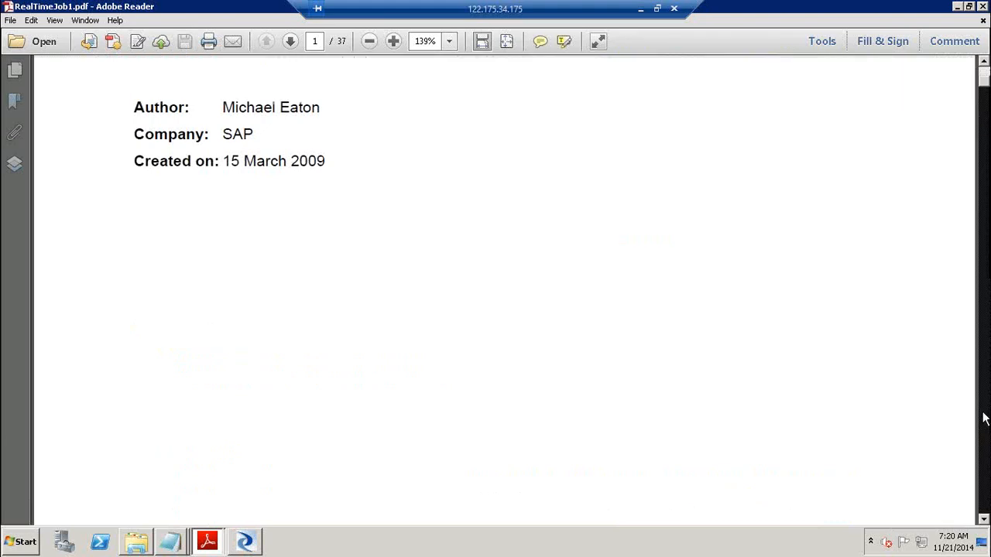
left_click(984, 419)
left_click(984, 419)
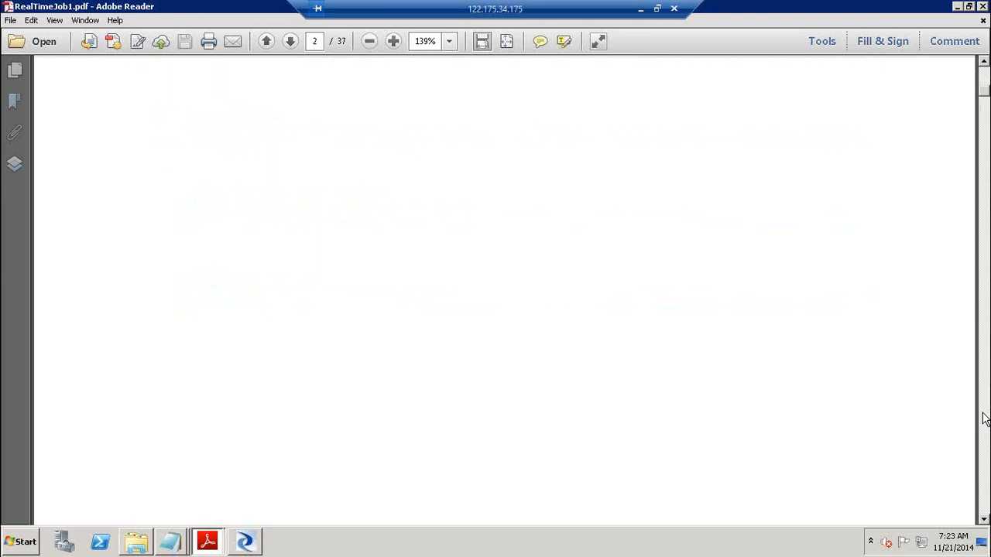
Page down to 'Ensuring the Correct Configuration' and highlight its three numbered configuration tasks
left_click(984, 419)
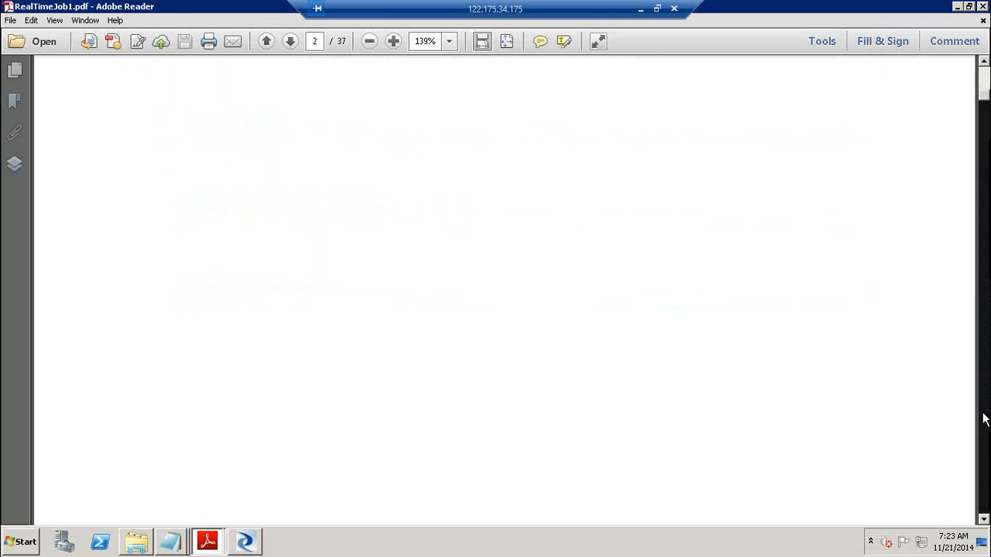
left_click(985, 418)
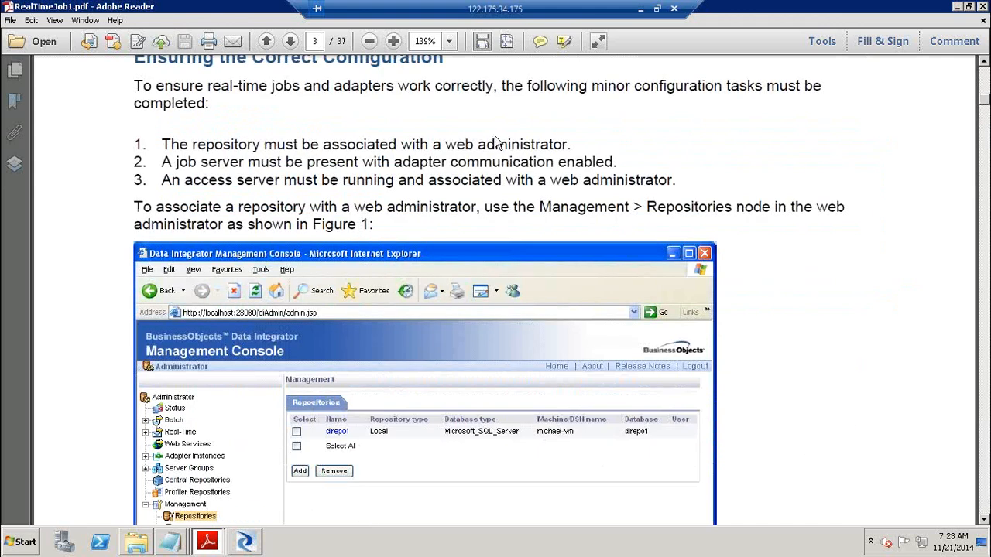
left_click_drag(135, 143, 687, 174)
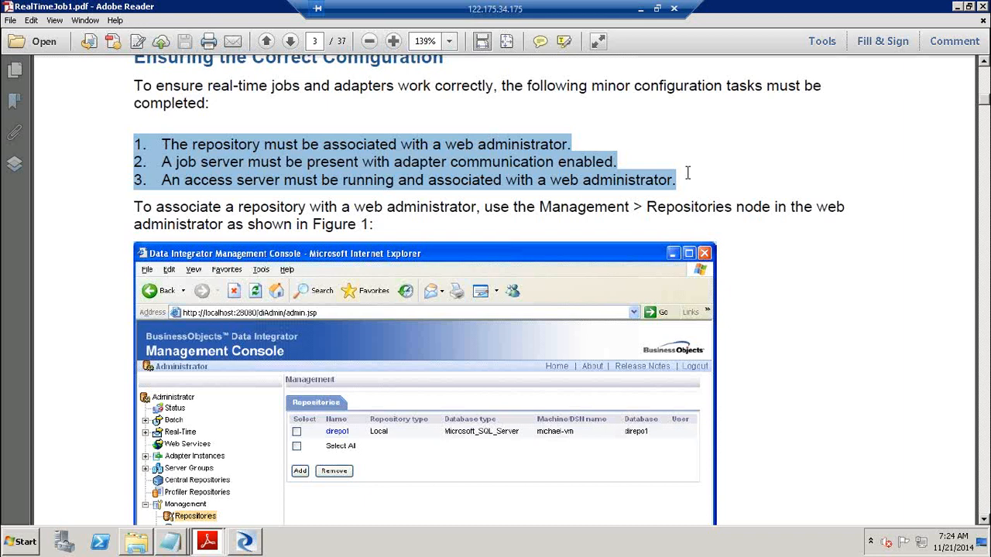
Select only item 2 on page 3: a job server with adapter communication enabled
left_click(322, 85)
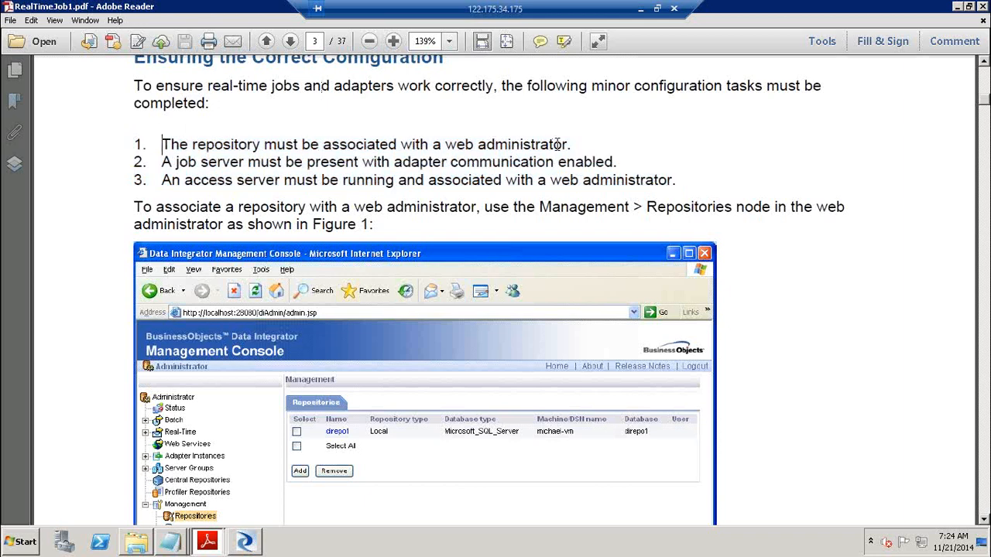
left_click_drag(162, 145, 613, 162)
left_click(583, 144)
left_click(159, 145, "shift")
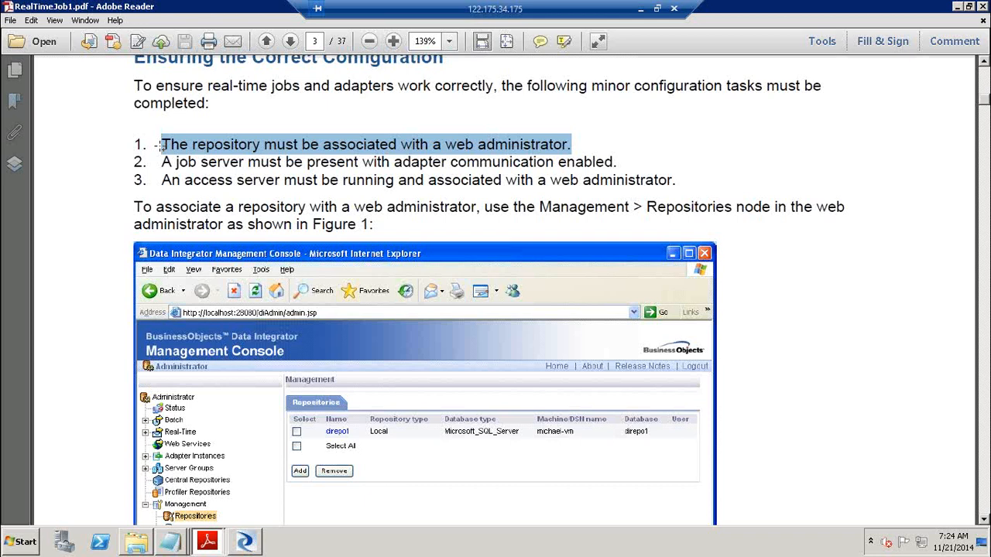
left_click(150, 143)
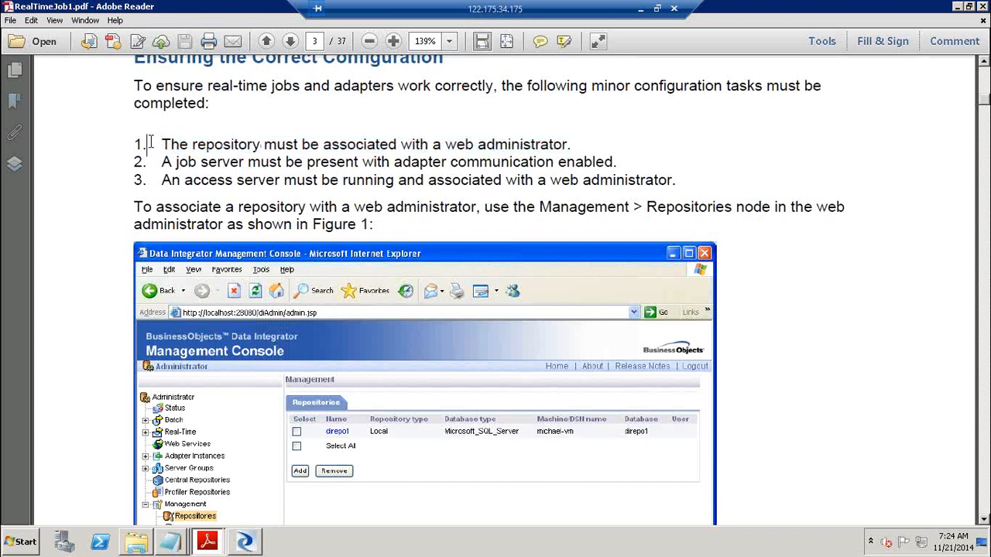
left_click(161, 143)
left_click(573, 144)
left_click(160, 162)
left_click(621, 162, "shift")
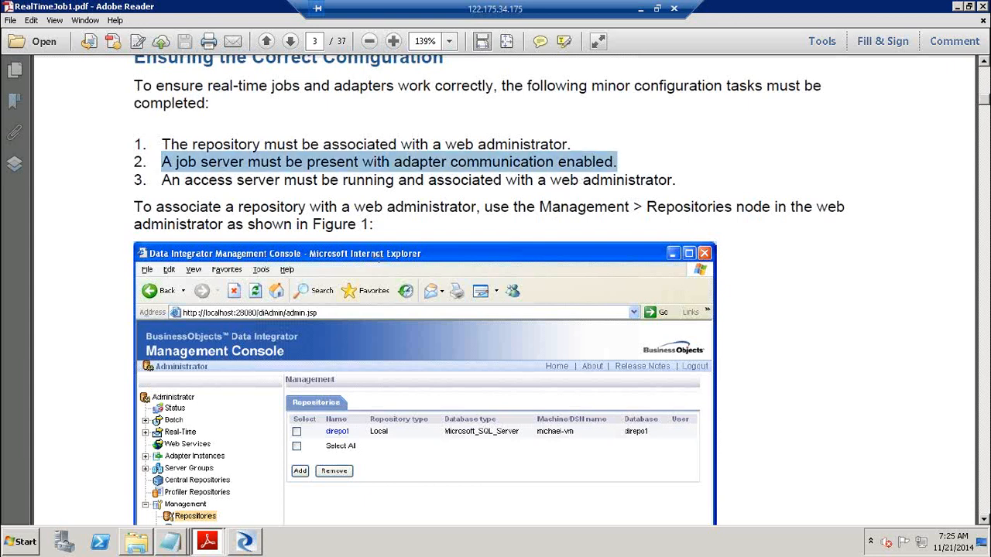
Launch Data Services Server Manager from All Programs > SAP Data Services 4.2, approving UAC
left_click(26, 544)
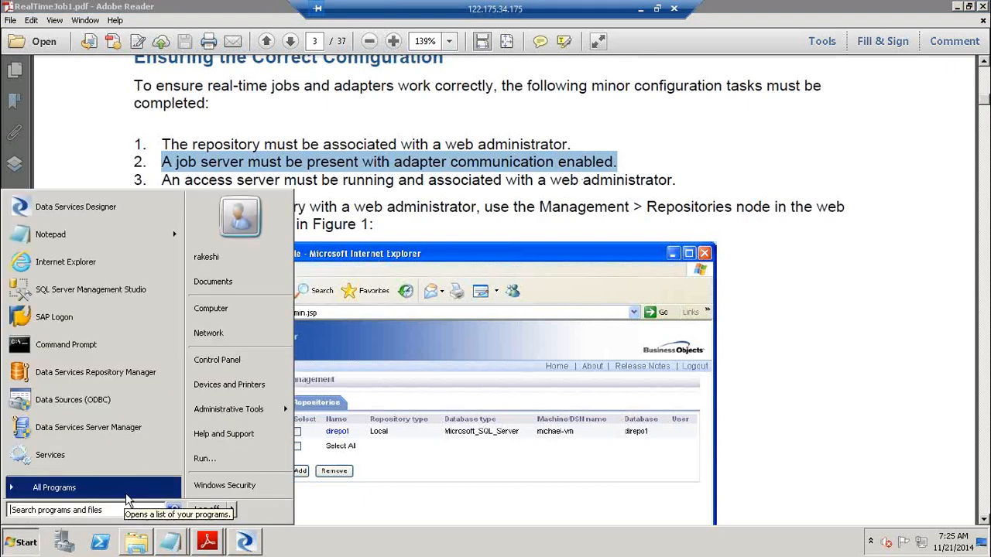
left_click(126, 495)
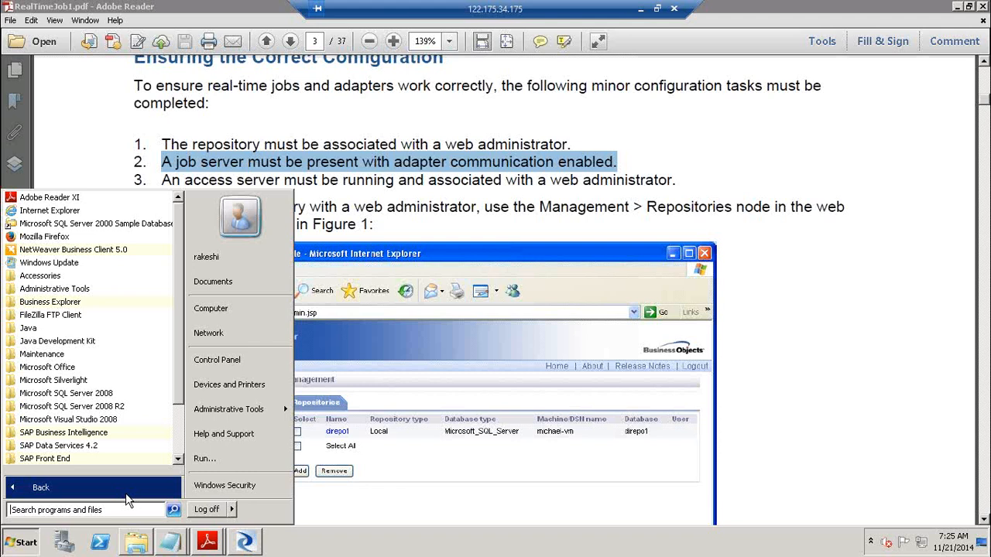
left_click(93, 448)
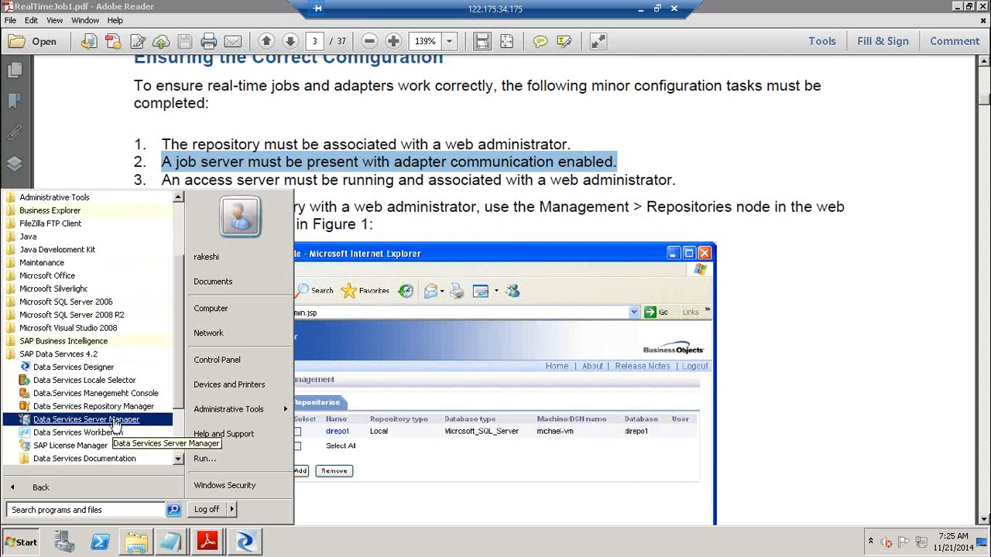
left_click(113, 419)
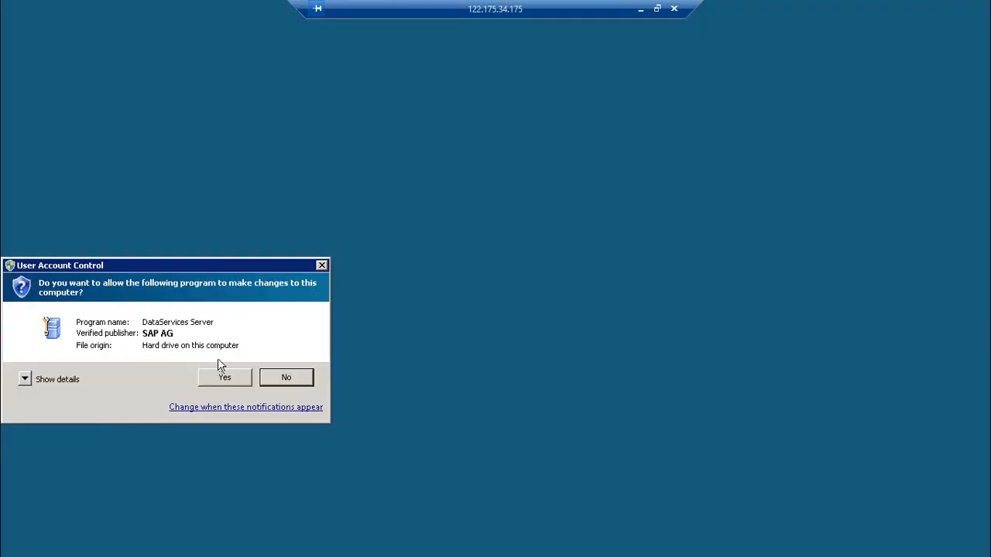
left_click(225, 375)
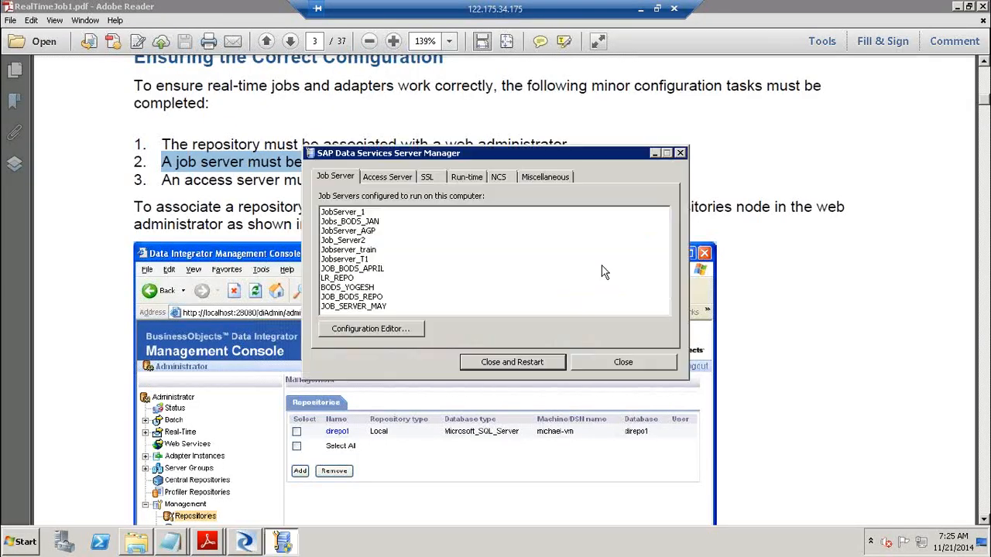
Move the Server Manager window aside and bring the Designer showing DF_Read_DB_XML forward
left_click_drag(495, 151, 796, 142)
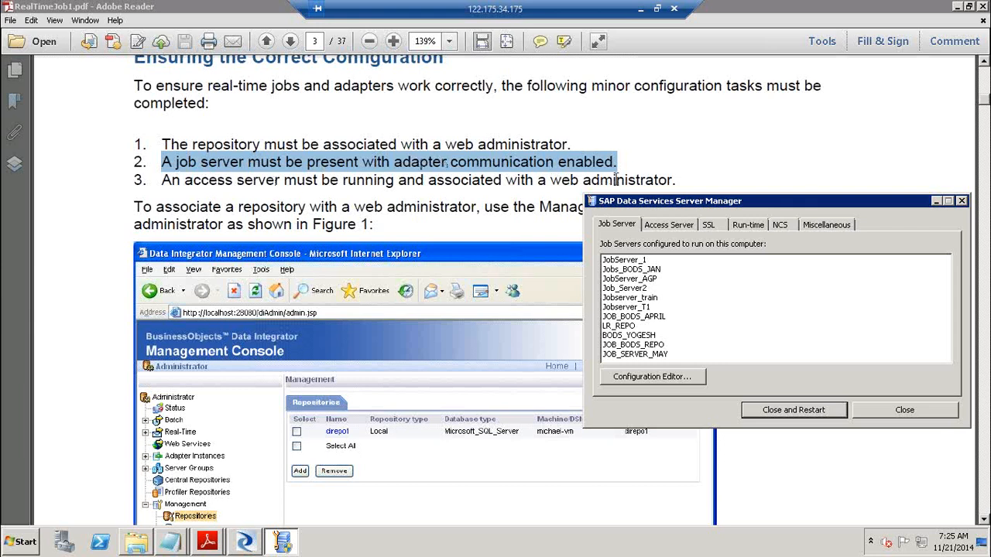
left_click_drag(655, 204, 611, 123)
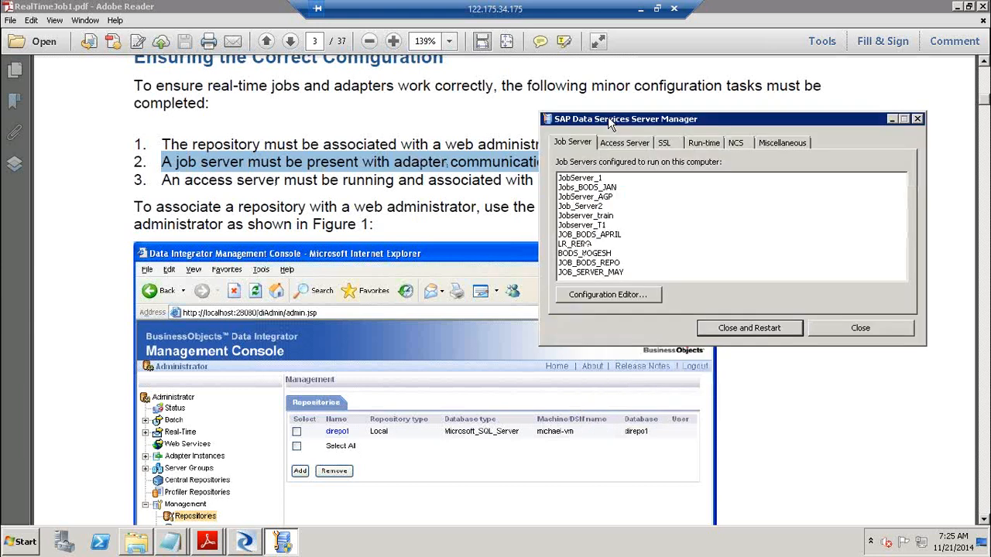
left_click(254, 543)
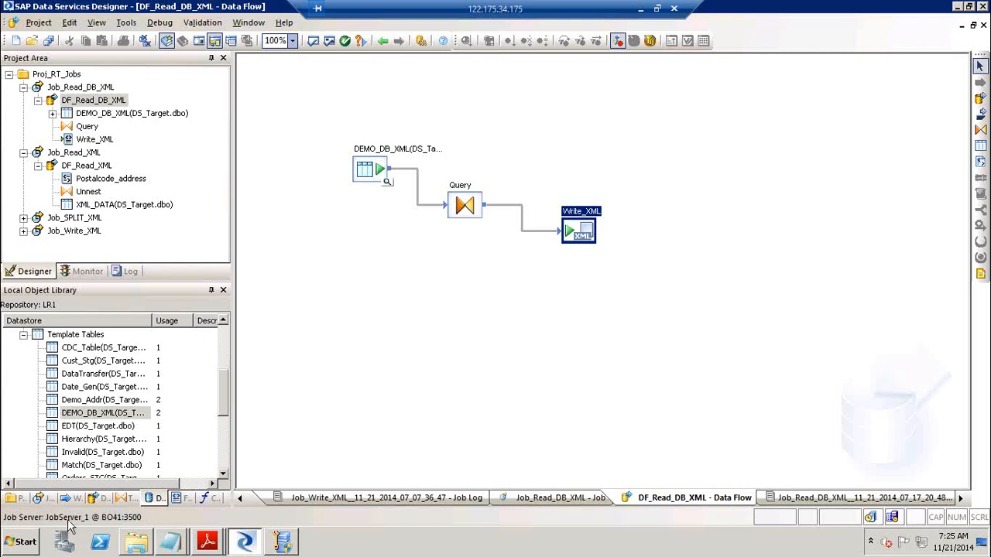
In the Configuration Editor, select JobServer_1, widen the adapter-support column, and open its properties
left_click(283, 542)
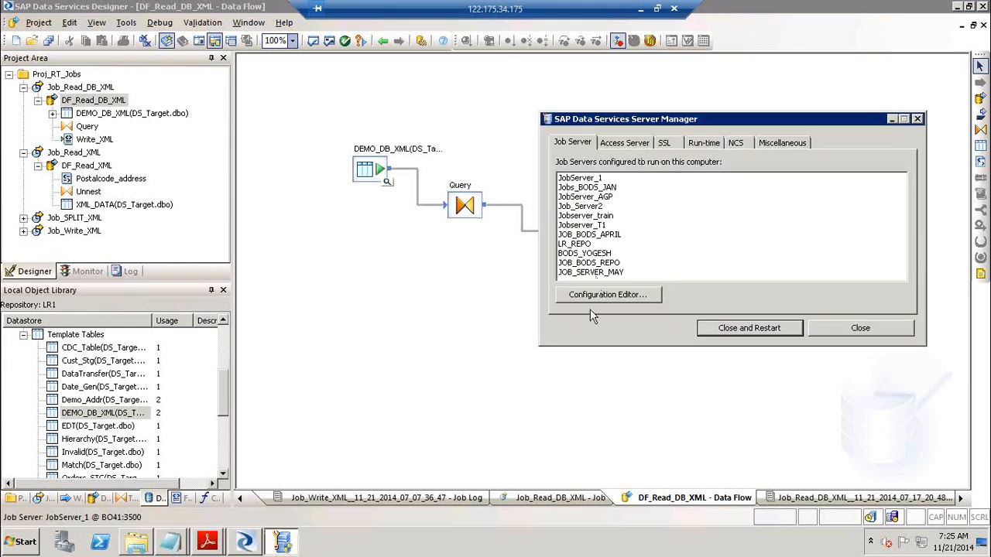
left_click(617, 301)
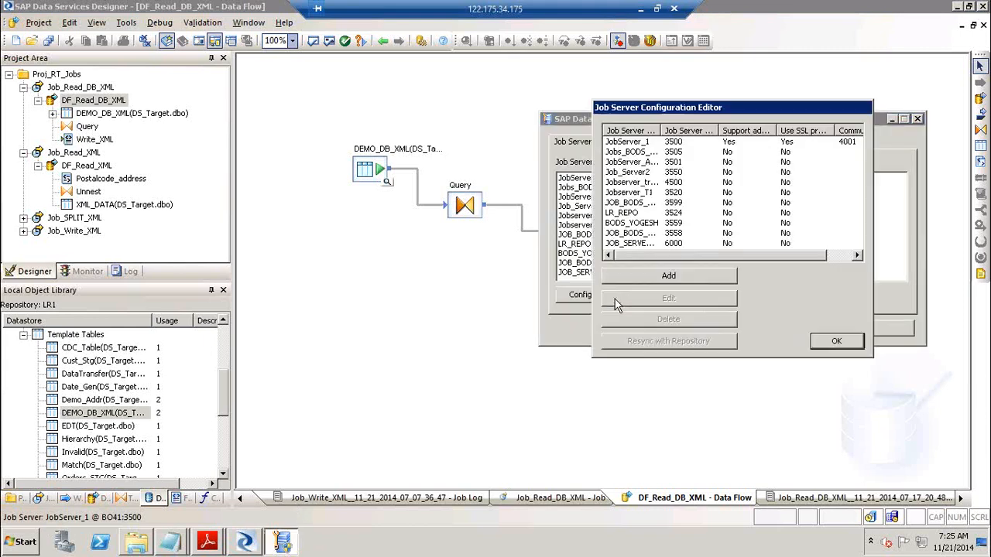
left_click(642, 144)
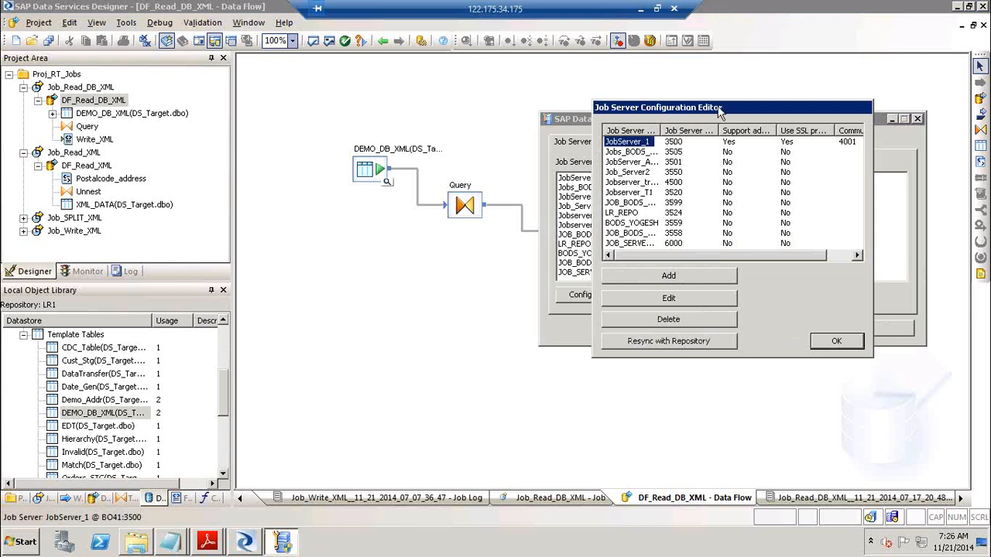
left_click_drag(717, 107, 621, 100)
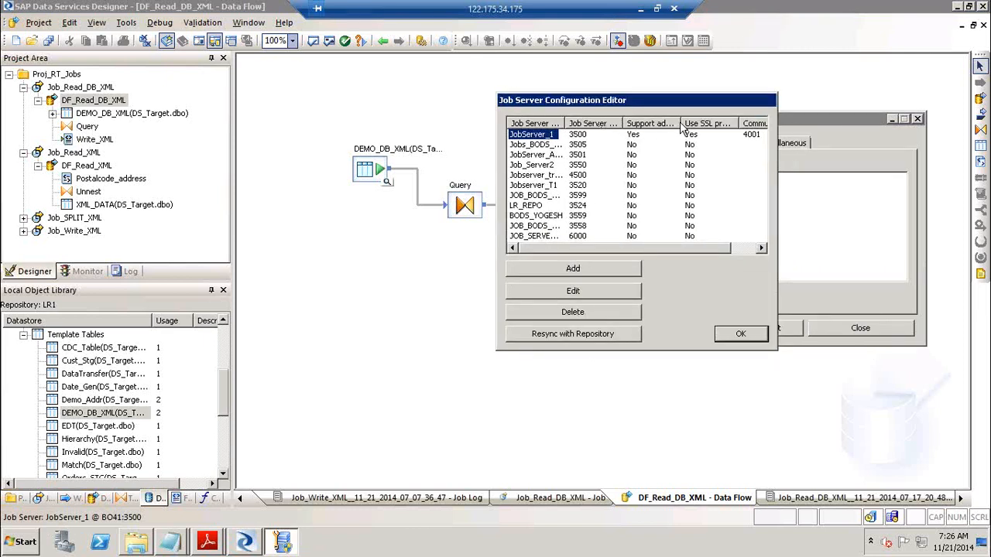
left_click_drag(680, 123, 734, 124)
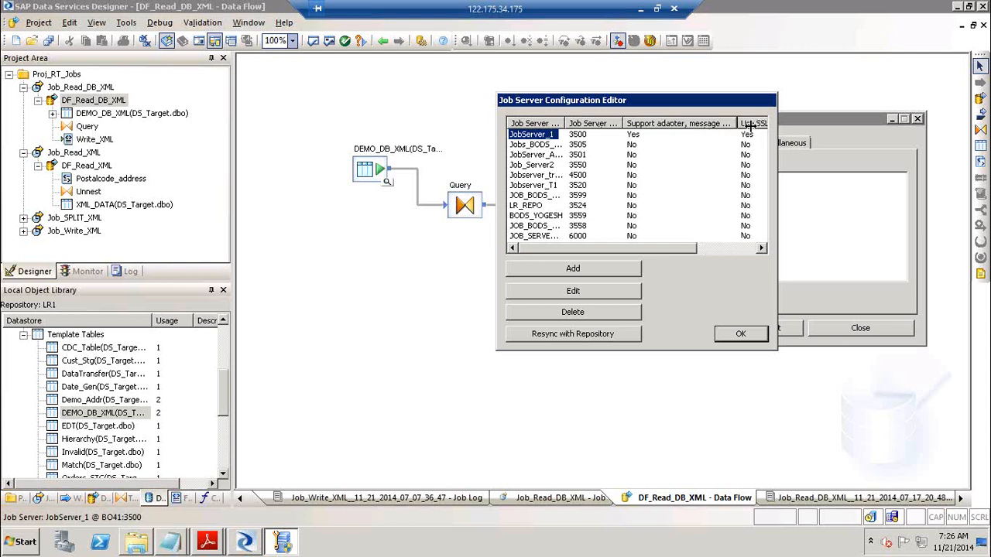
left_click_drag(733, 124, 763, 125)
left_click_drag(645, 246, 722, 248)
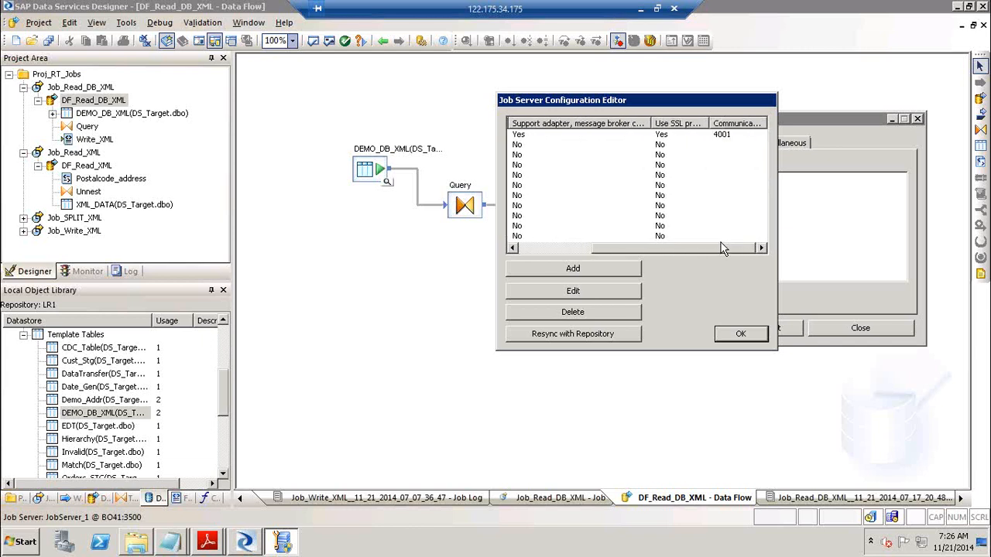
left_click_drag(708, 124, 728, 123)
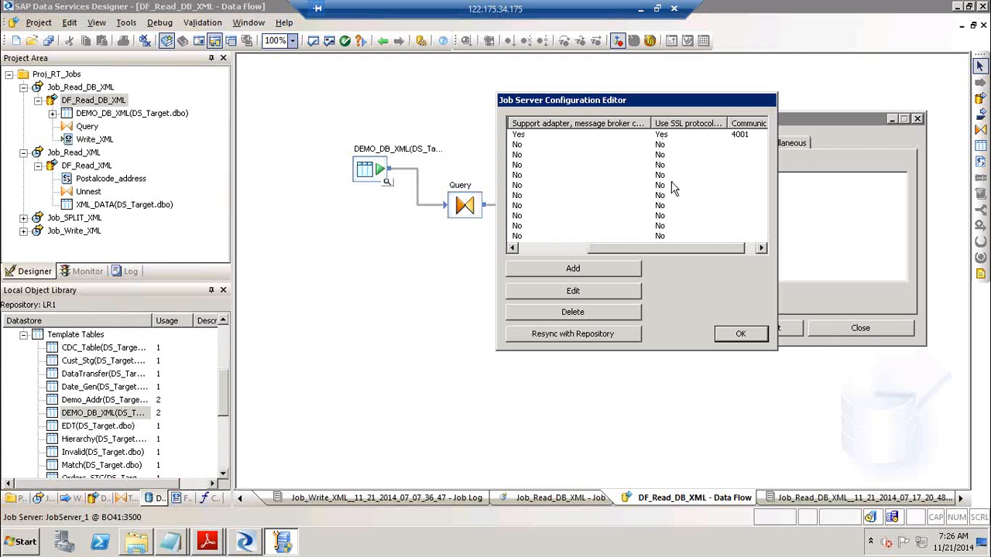
left_click(529, 249)
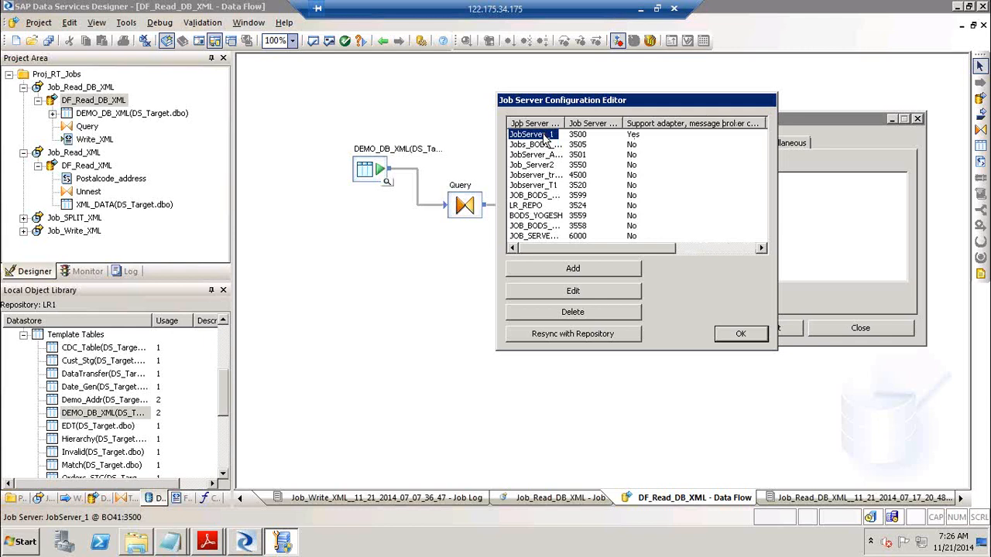
left_click(574, 289)
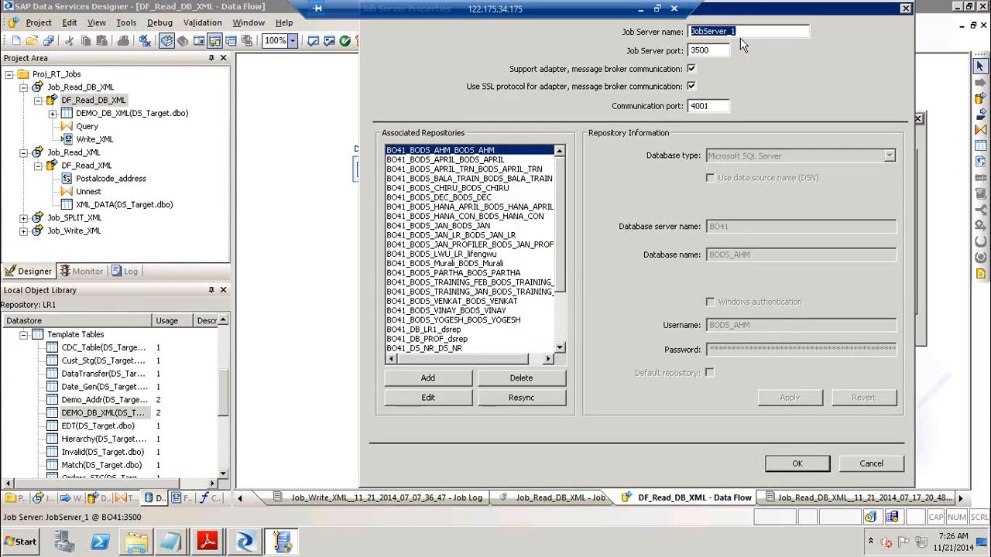
Move JobServer_1's properties window down to view adapter communication on port 4001
left_click_drag(745, 9, 737, 72)
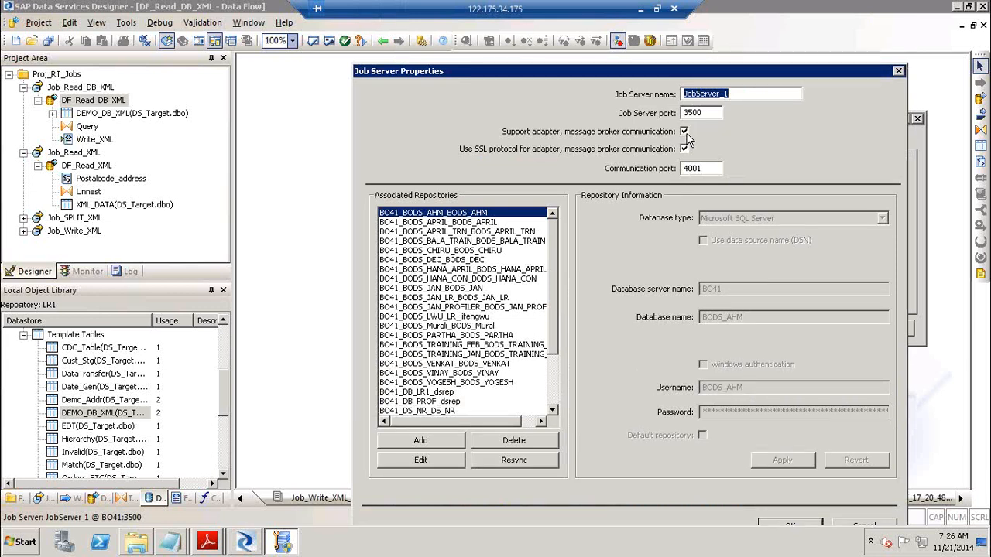
Close JobServer_1's properties, abandon a new job server entry, and select the JobServer_1 row
left_click(898, 73)
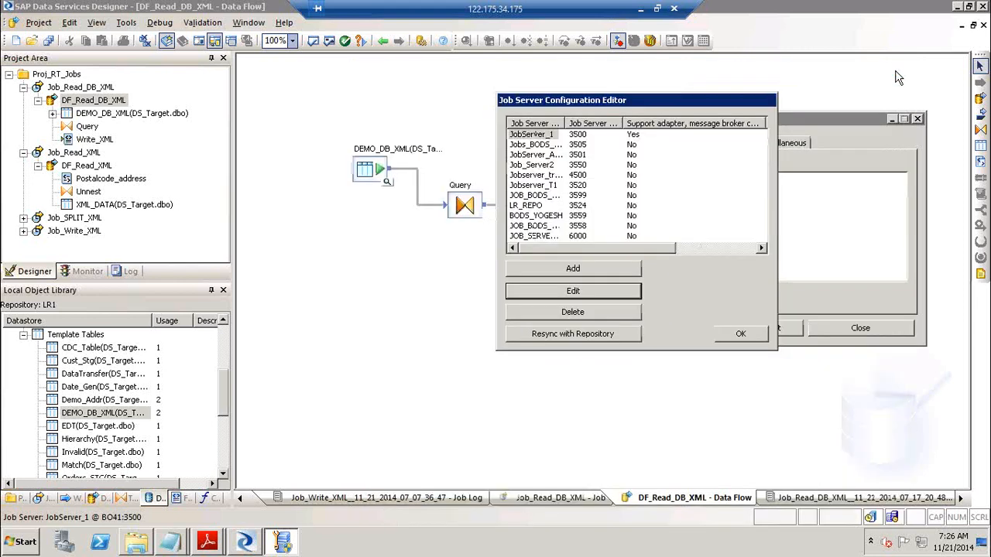
left_click(587, 271)
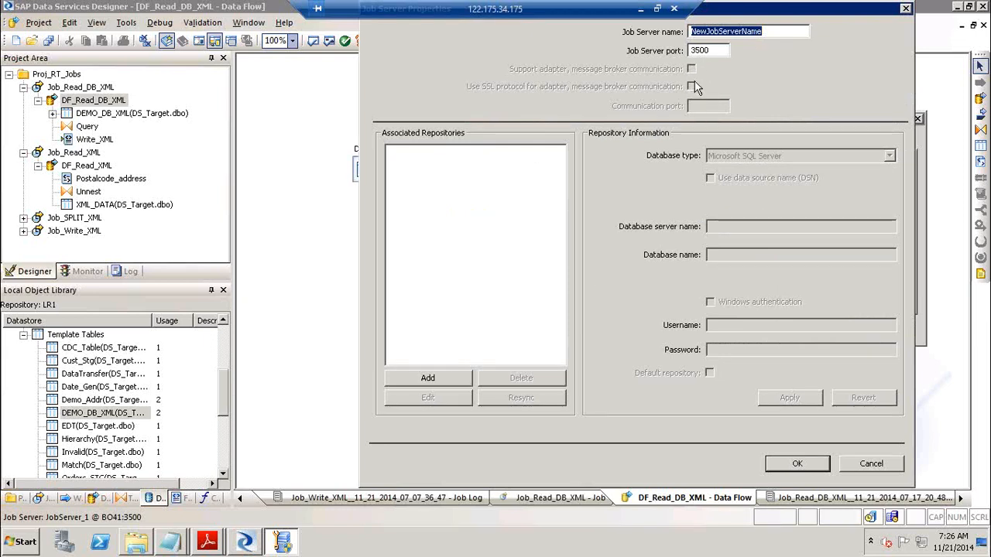
left_click(868, 467)
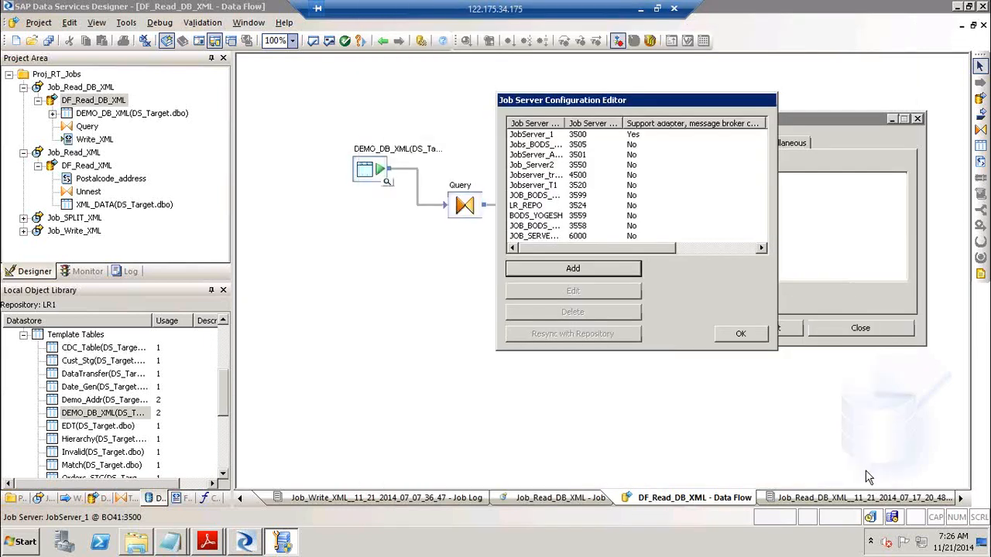
left_click(539, 134)
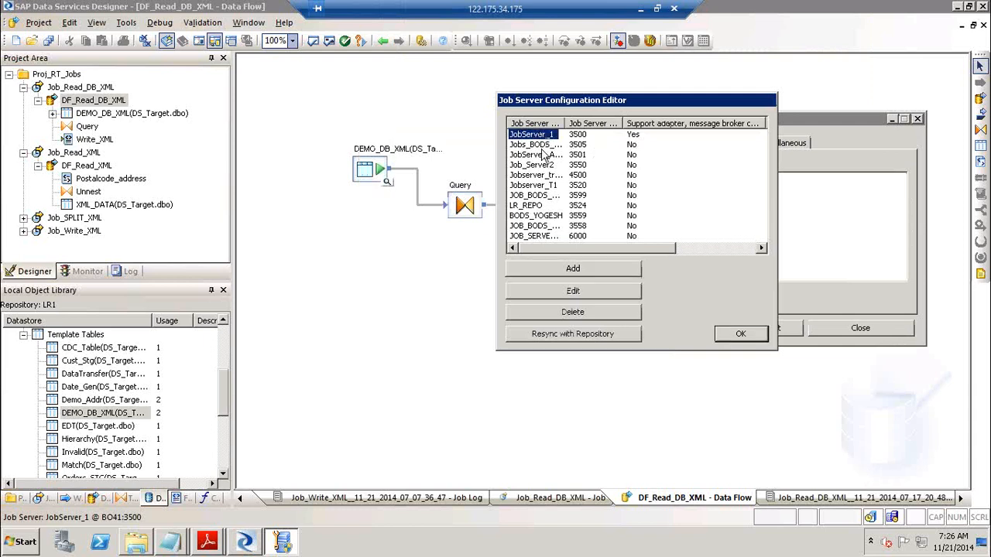
Review JobServer_1's settings to confirm communication port 4001, then cancel without changes
left_click(593, 296)
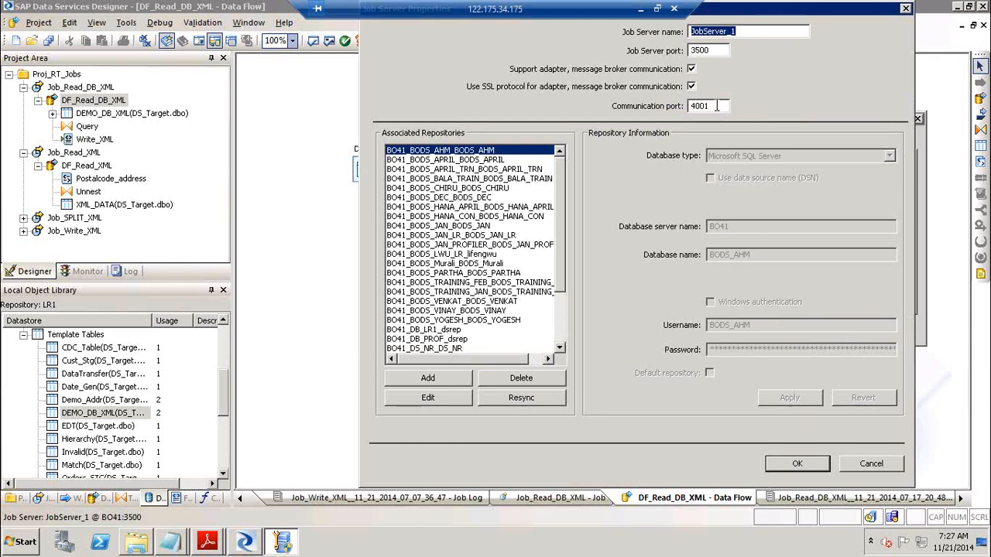
left_click_drag(717, 106, 660, 112)
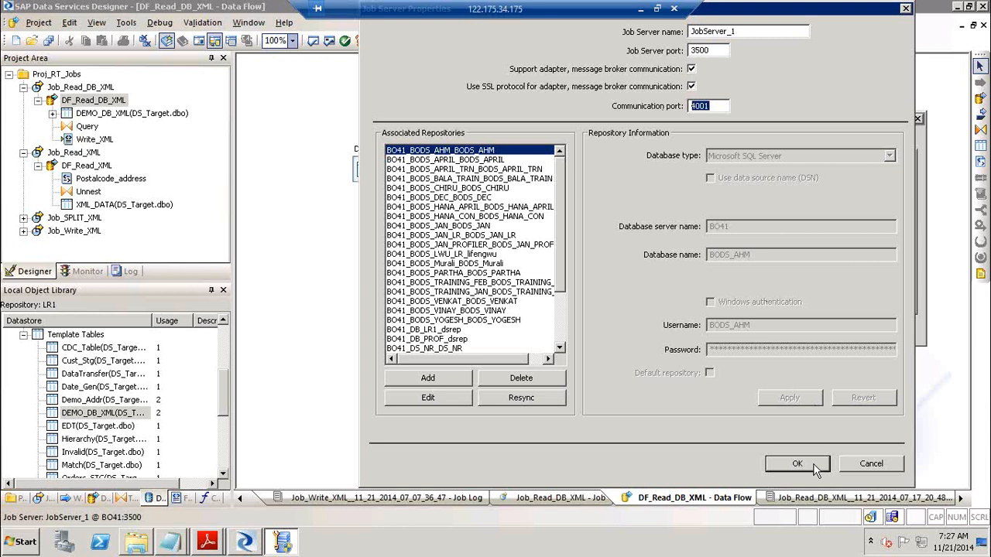
left_click(864, 465)
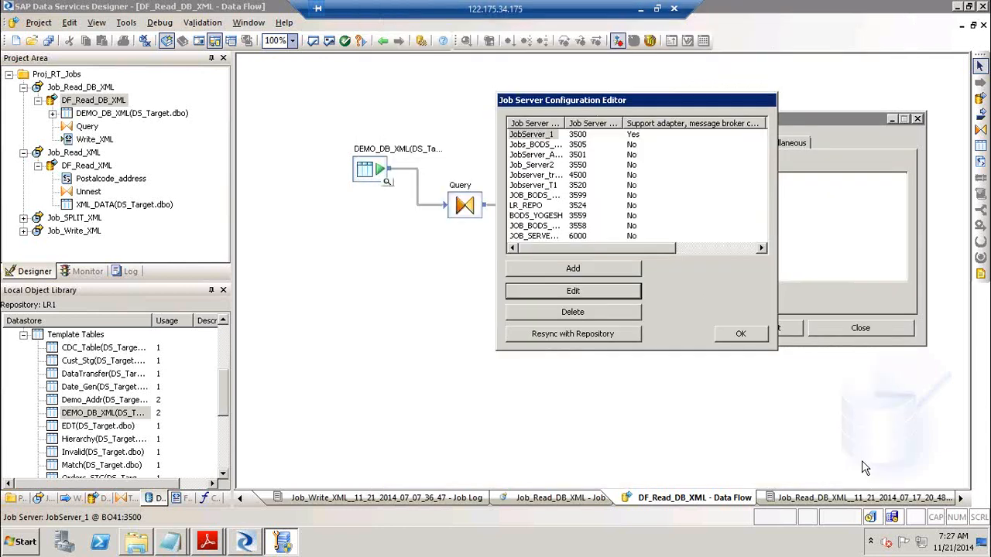
left_click(634, 144)
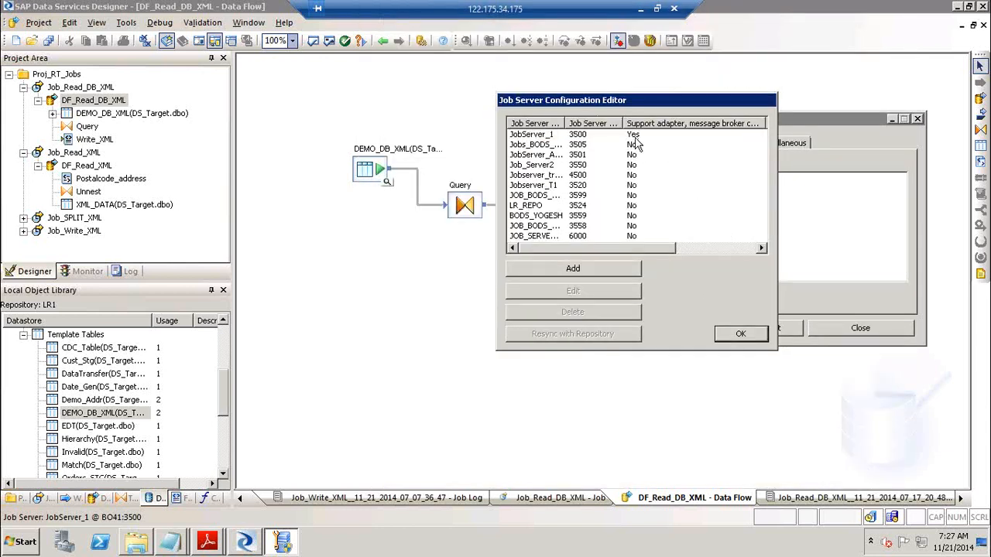
Resize the job server list columns to check SSL and port, close the list, and show the access servers
left_click(762, 247)
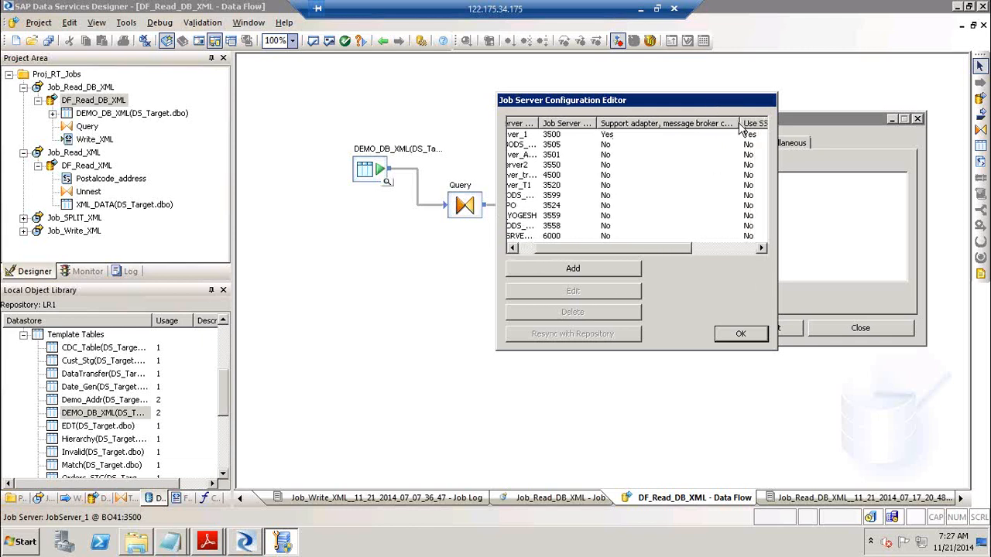
left_click_drag(736, 123, 658, 124)
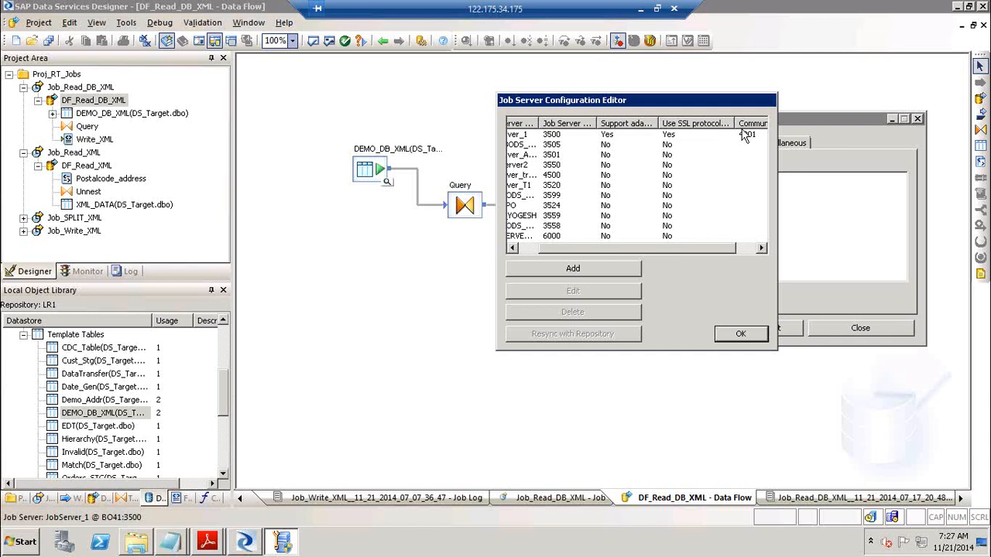
left_click(749, 335)
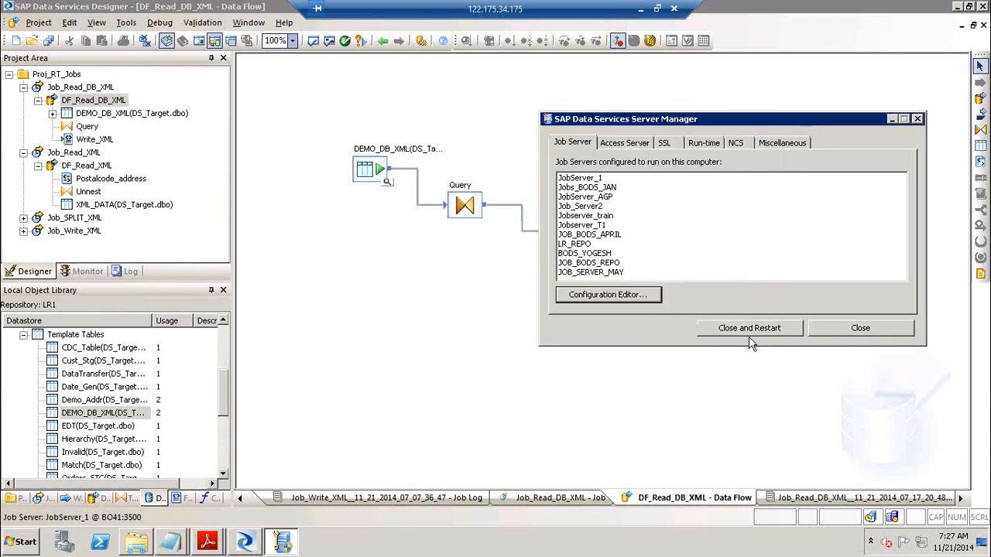
left_click(642, 147)
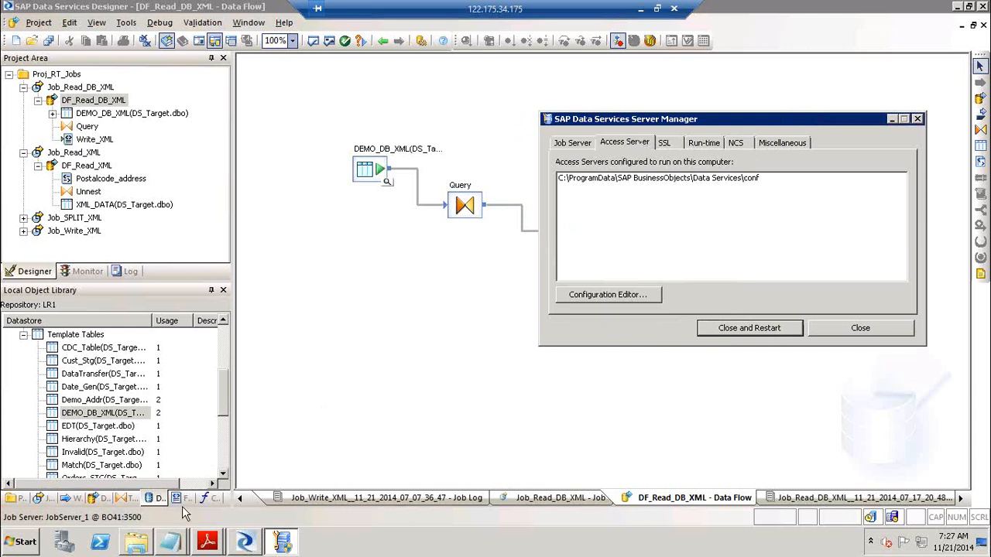
In RealTimeJob1.pdf, highlight the requirement for a running access server associated with a web administrator
left_click(207, 541)
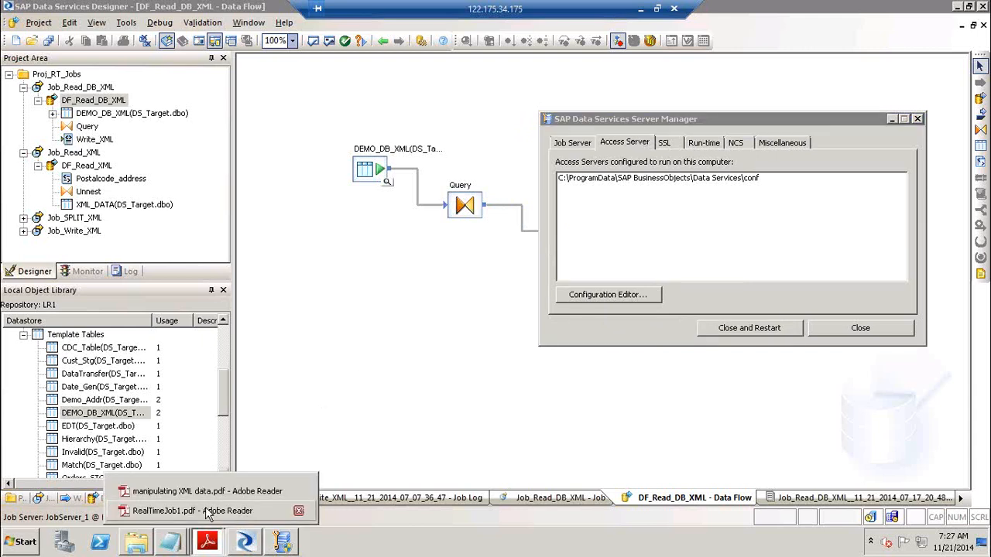
left_click(209, 508)
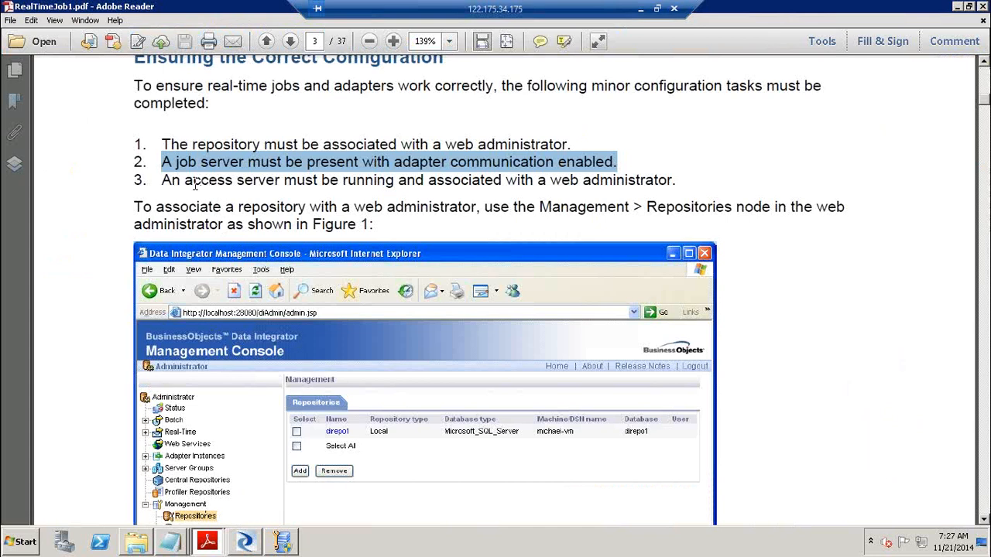
left_click_drag(195, 185, 352, 186)
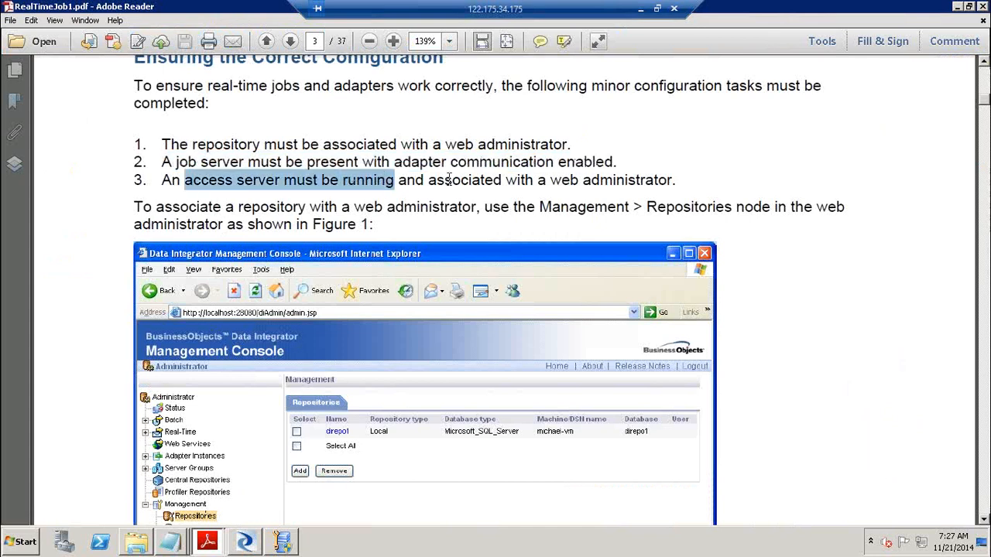
left_click_drag(449, 180, 648, 184)
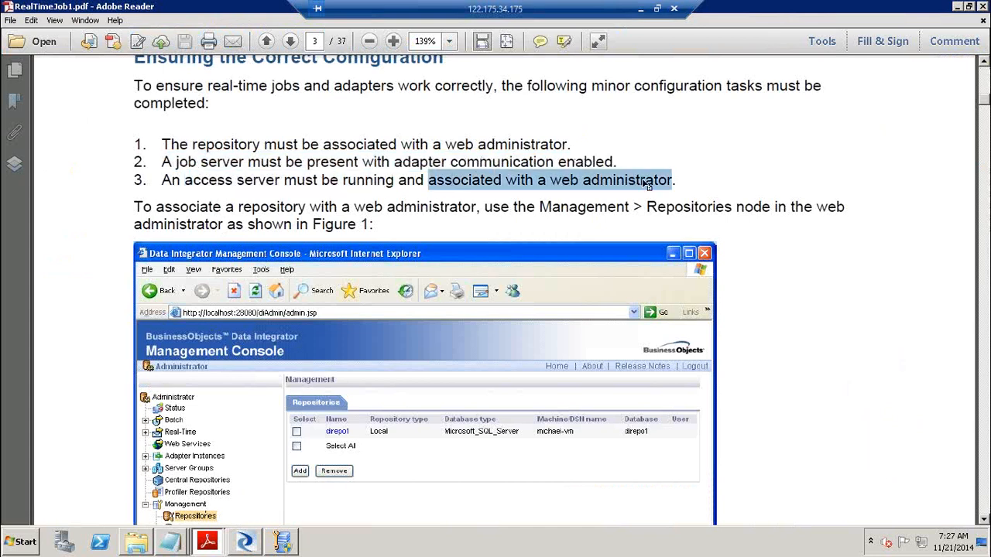
key("alt+Tab")
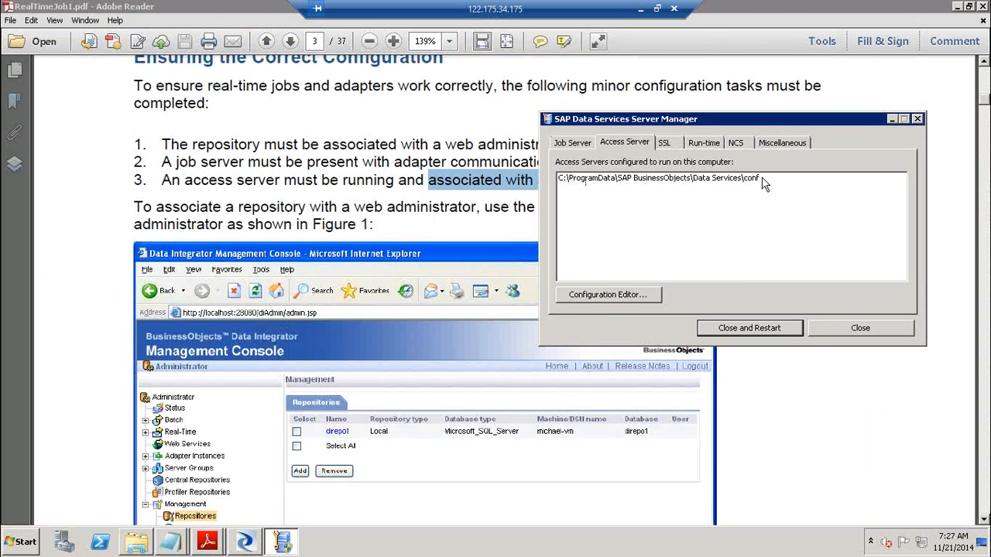
Open the access server configuration list and try adding a new access server, then cancel
left_click(589, 294)
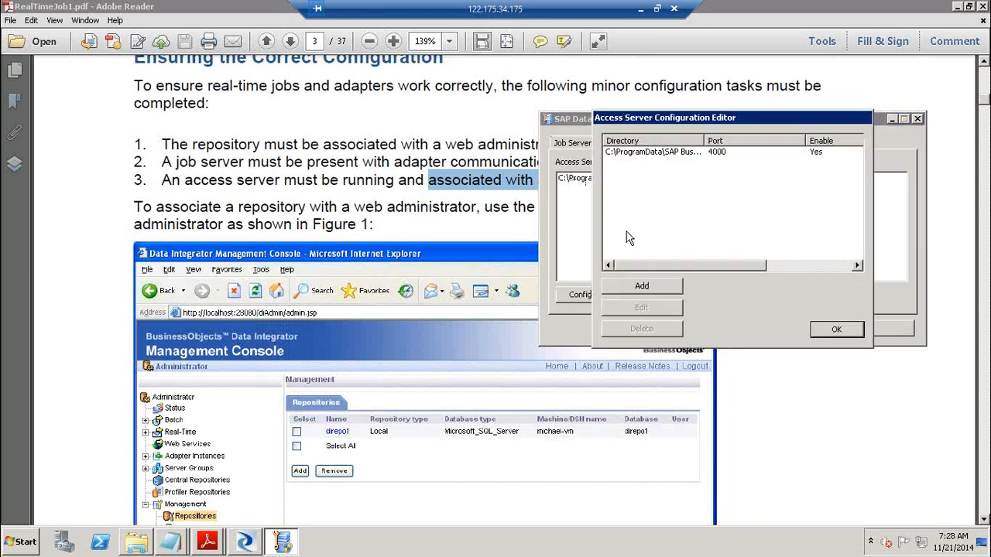
left_click(660, 285)
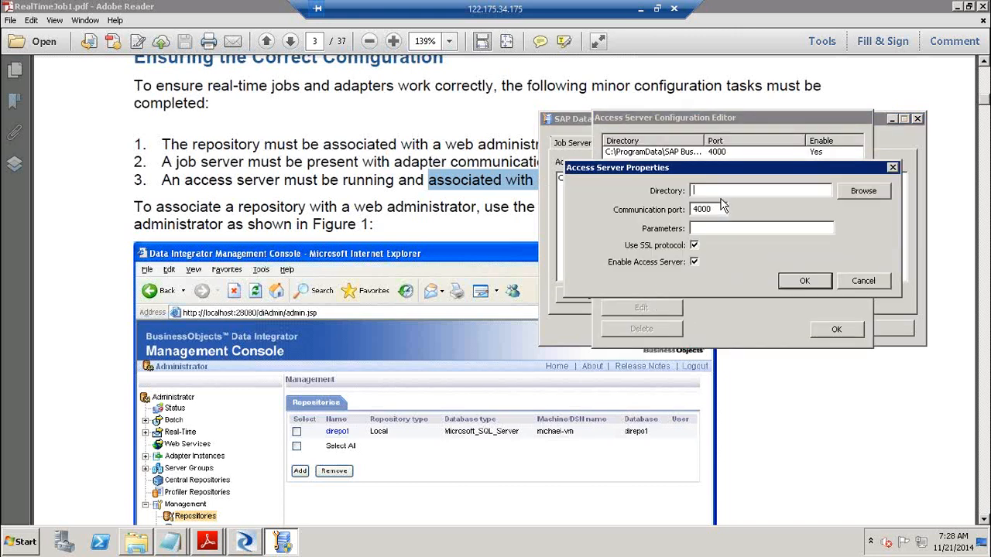
left_click(865, 193)
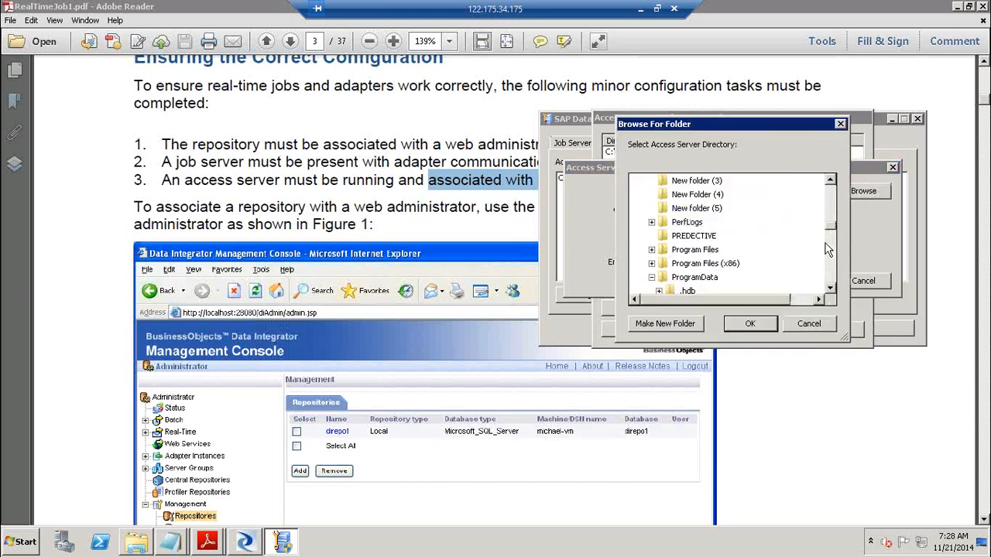
left_click(807, 323)
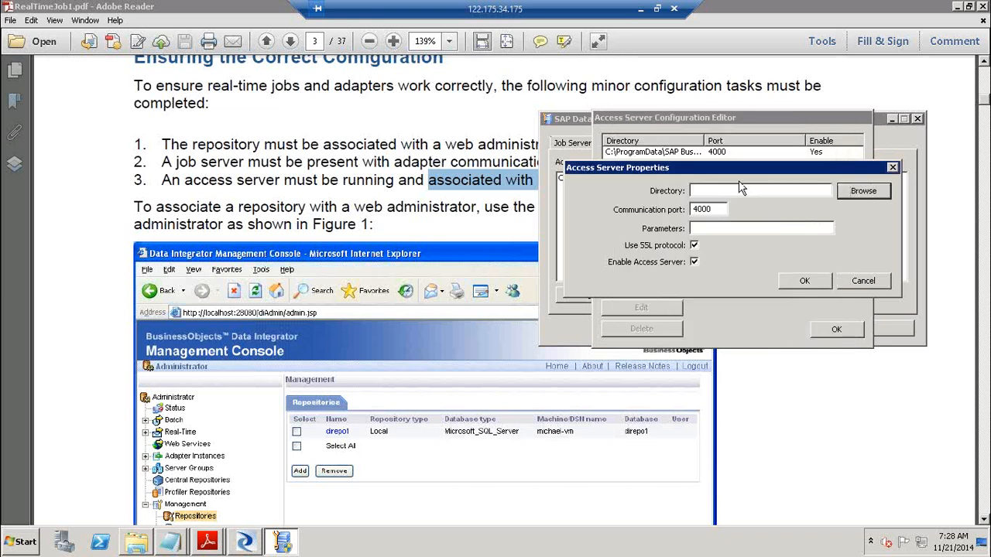
left_click(685, 157)
left_click(877, 282)
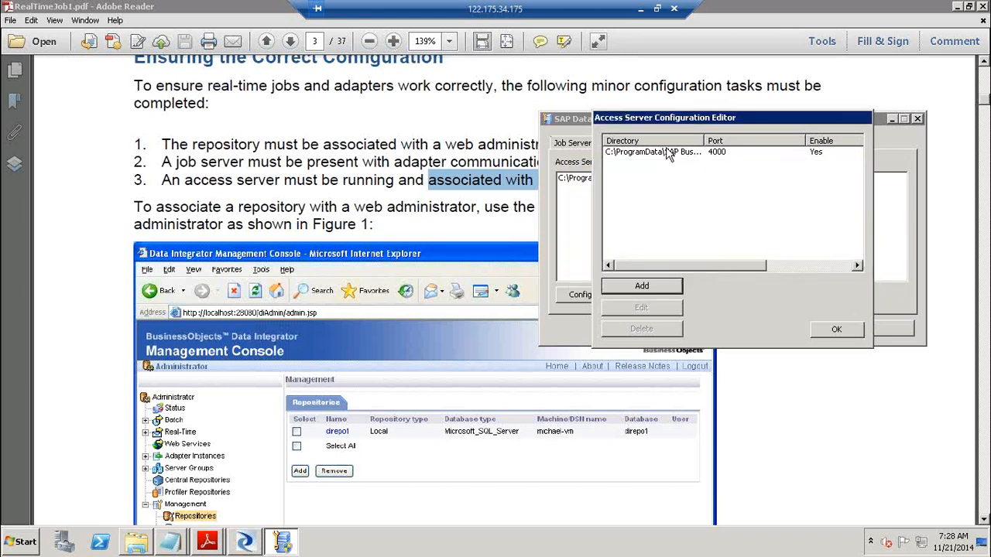
Inspect the existing access server's directory path, then check port 4000 in a new entry and cancel
double_click(667, 155)
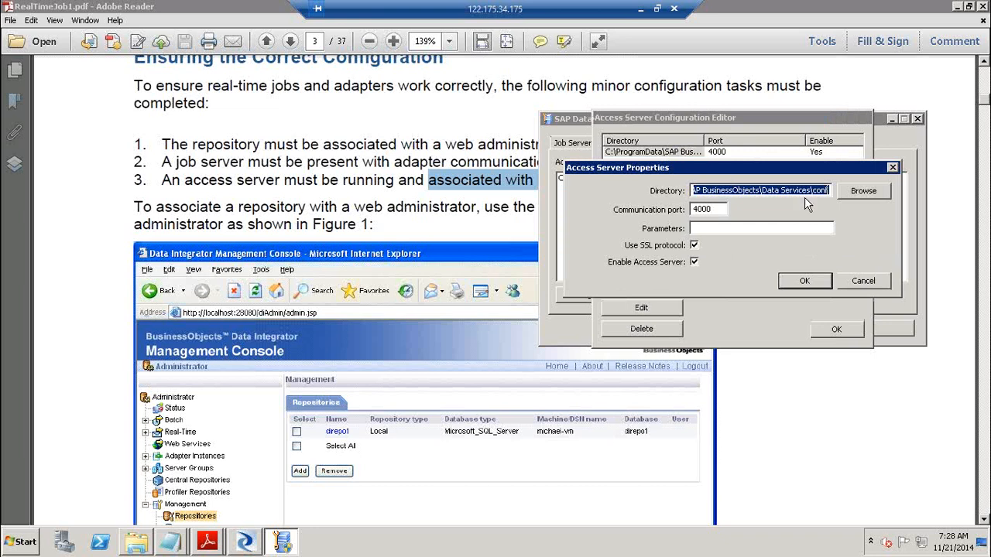
left_click(707, 189)
left_click_drag(712, 190, 810, 194)
left_click(850, 286)
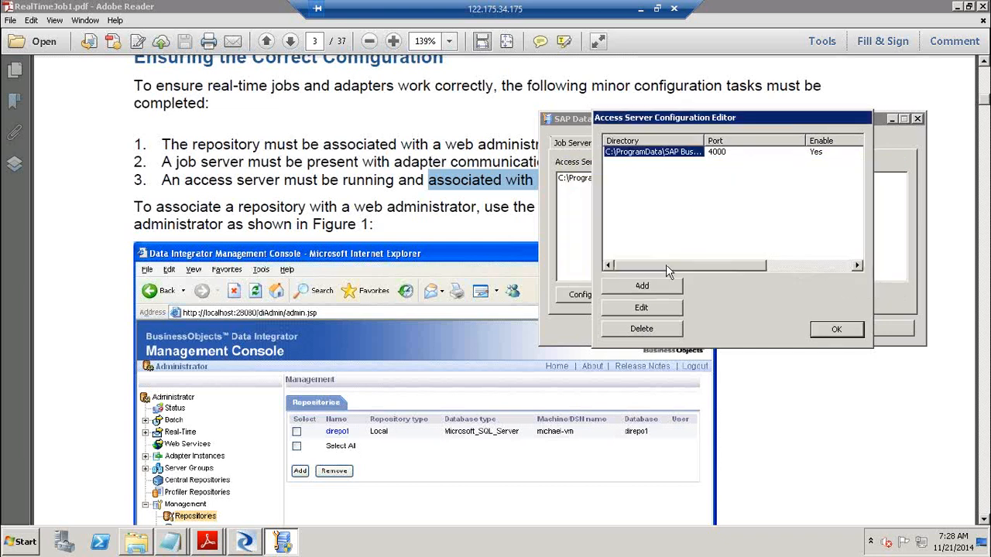
left_click(657, 288)
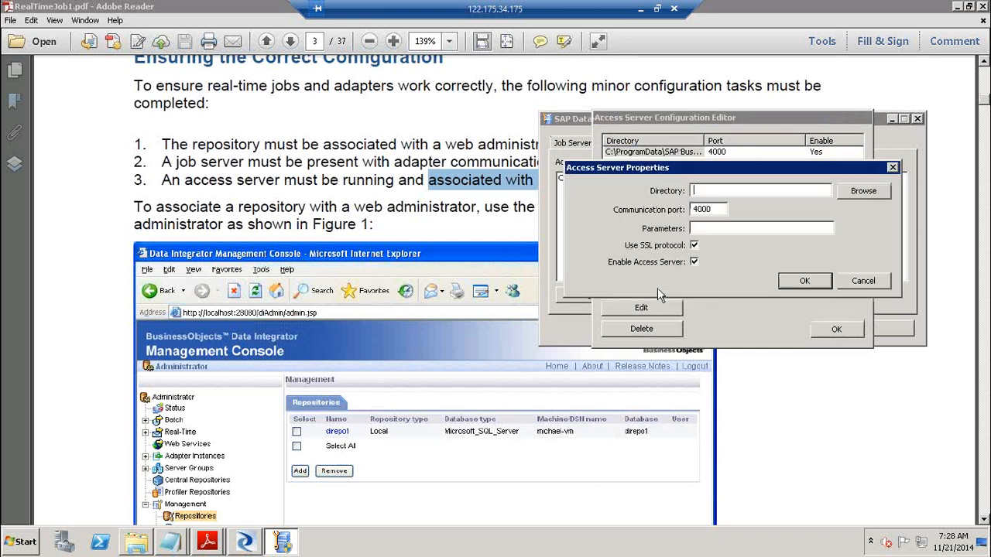
left_click(717, 209)
left_click(864, 281)
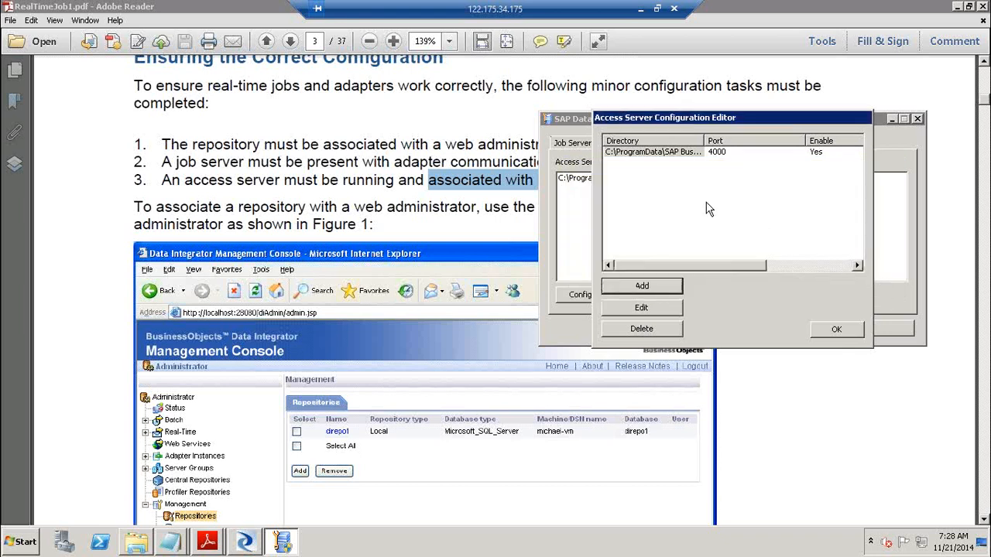
Reopen the existing access server, confirm port 4000, accept it and close the configuration list
double_click(666, 152)
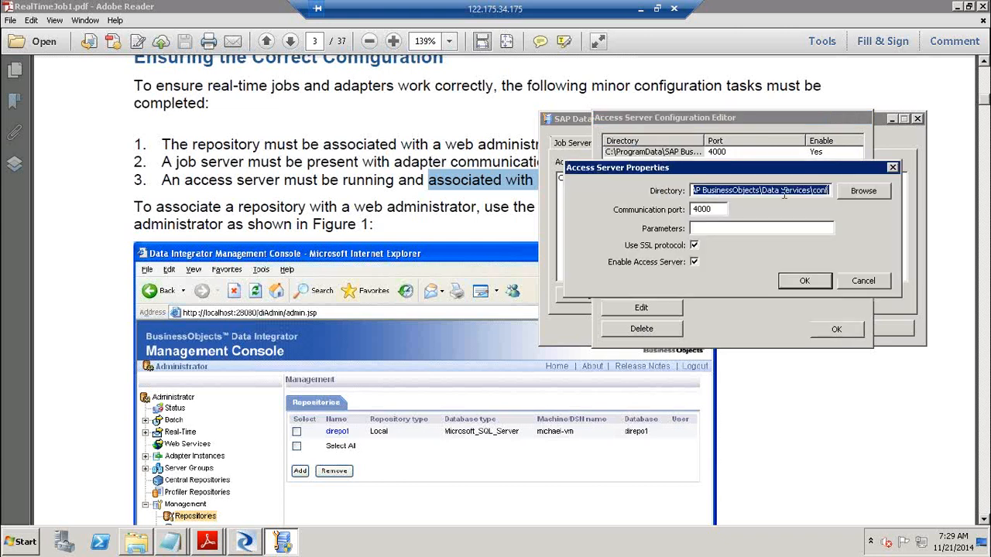
left_click_drag(711, 189, 855, 194)
left_click(720, 209)
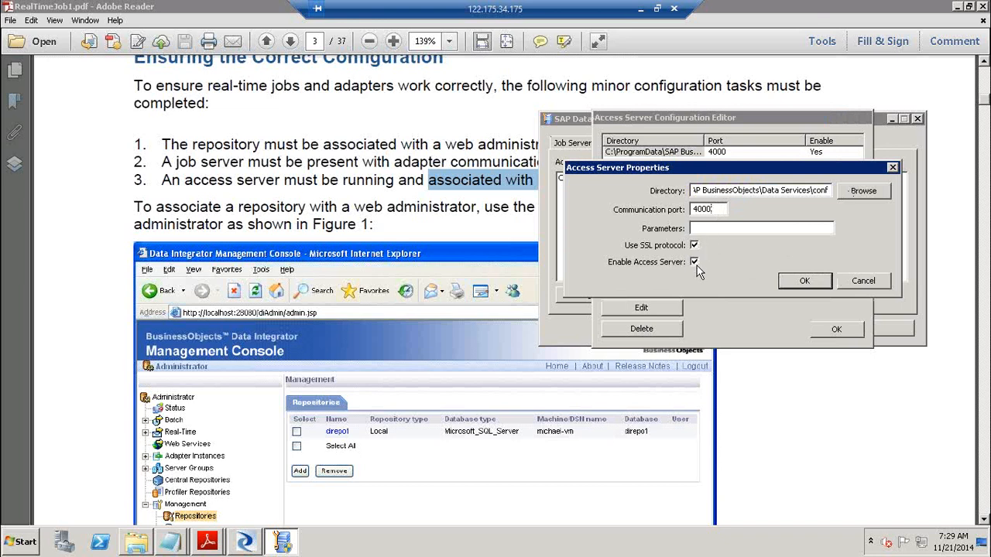
left_click(830, 280)
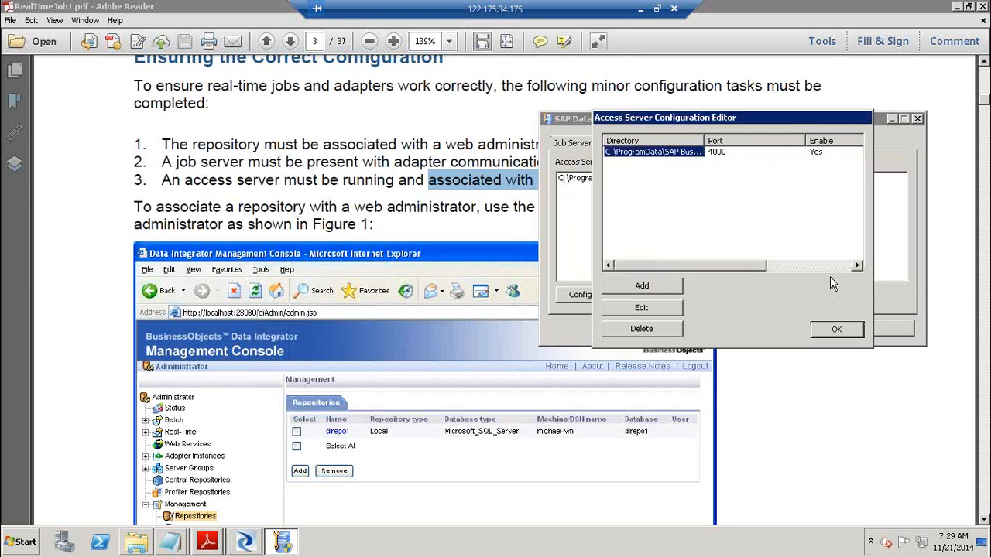
left_click(838, 330)
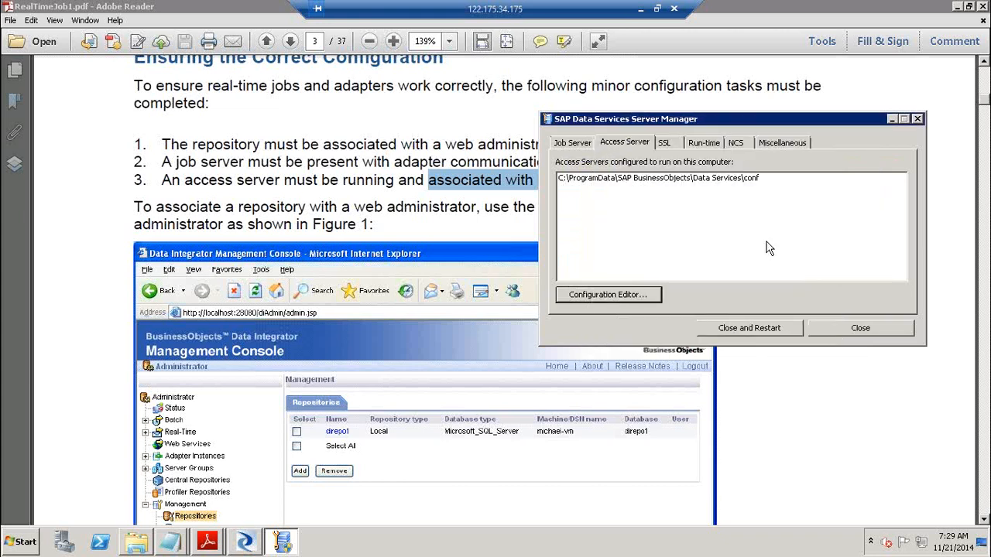
Revisit the job server list selecting Jobs_BODS_JAN, then open and close the access server editor
left_click(582, 144)
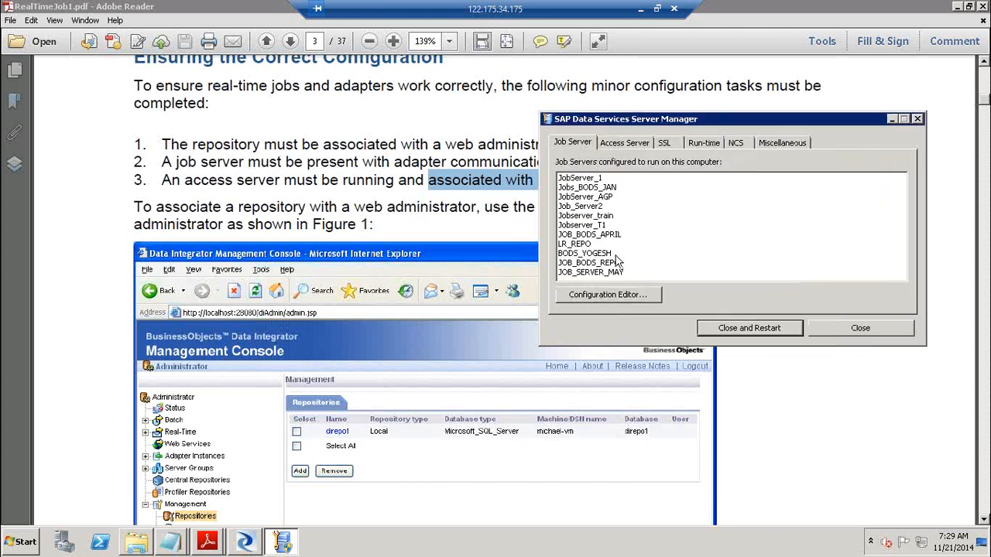
left_click(609, 294)
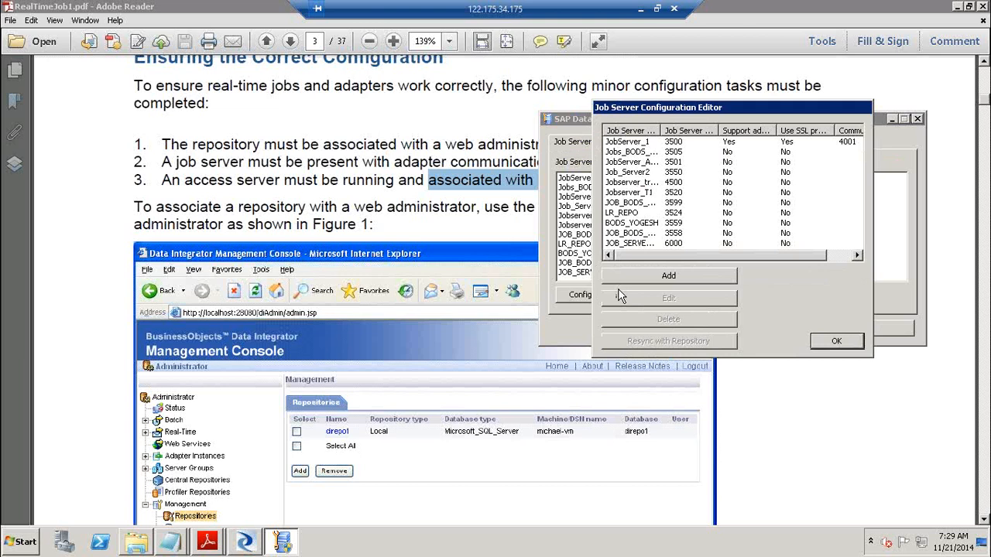
left_click(628, 153)
left_click(628, 153)
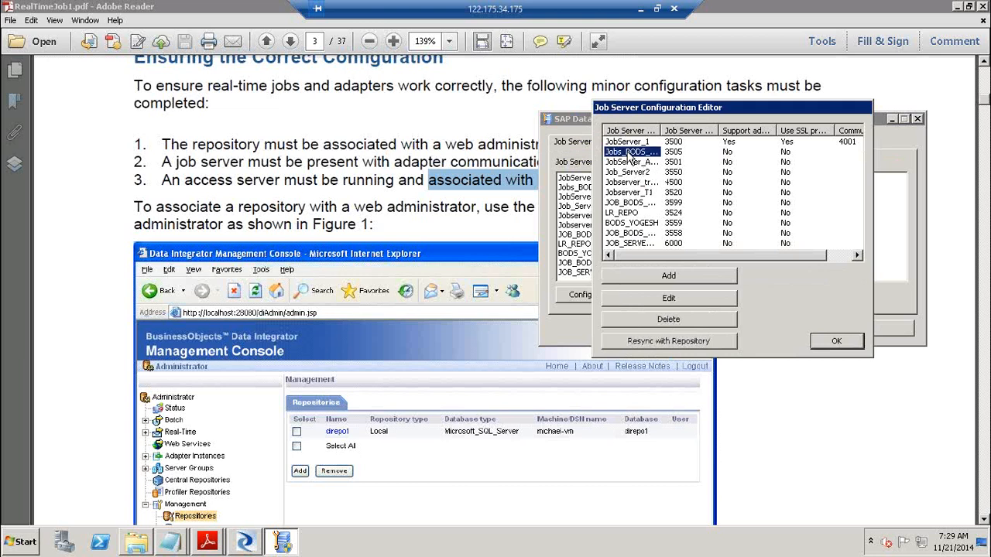
left_click(837, 341)
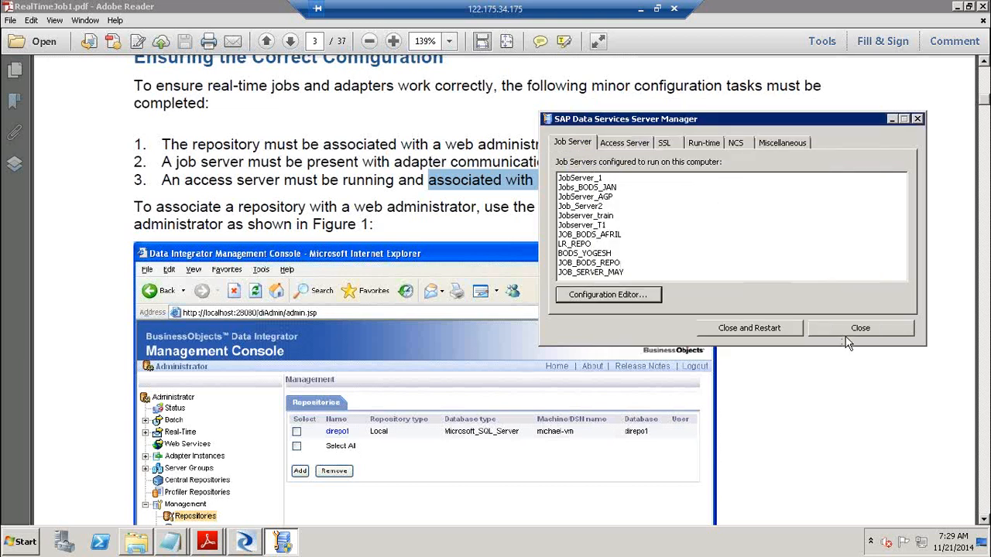
left_click(646, 146)
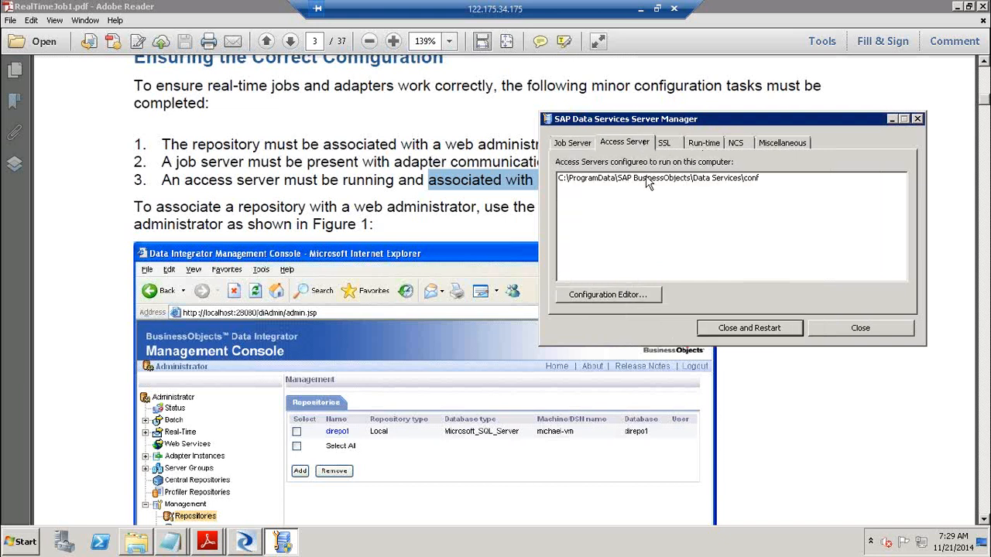
left_click(636, 298)
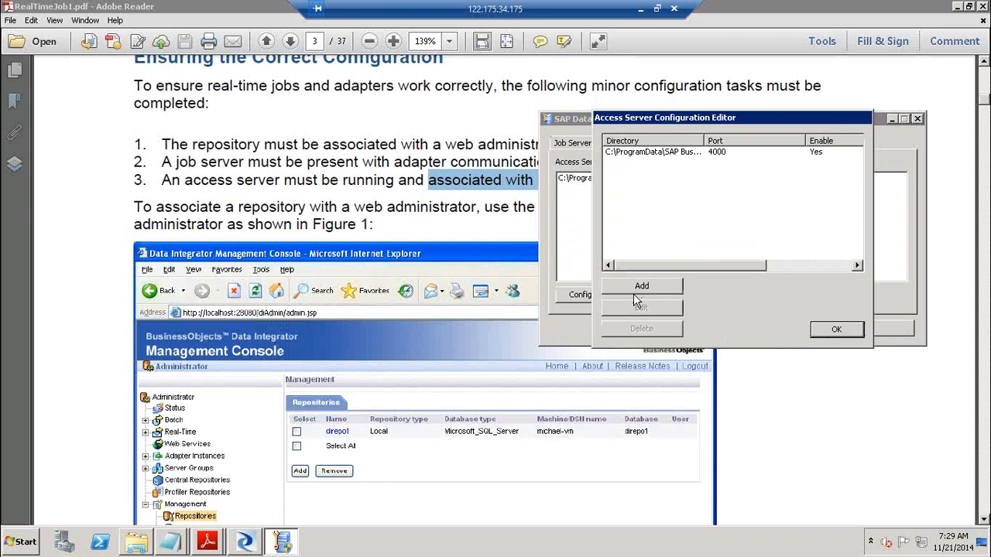
left_click(836, 330)
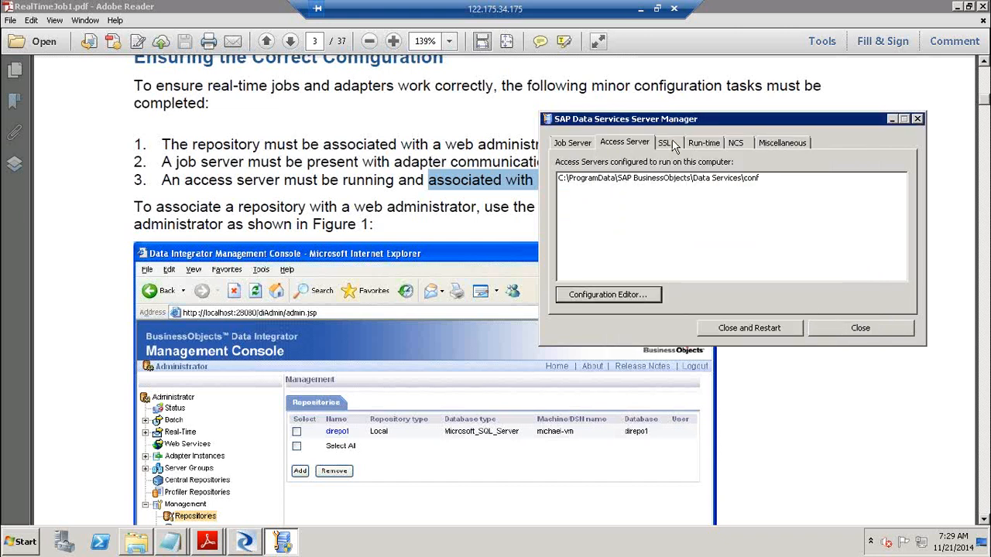
Browse the SSL, Run-time, NCS and Miscellaneous (SMTP and cluster) settings in turn
left_click(670, 144)
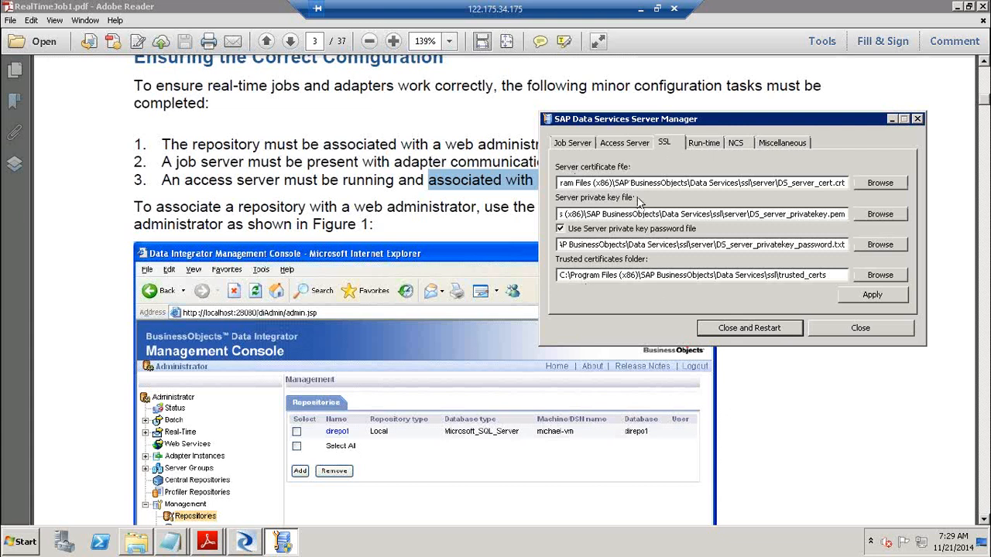
left_click(714, 146)
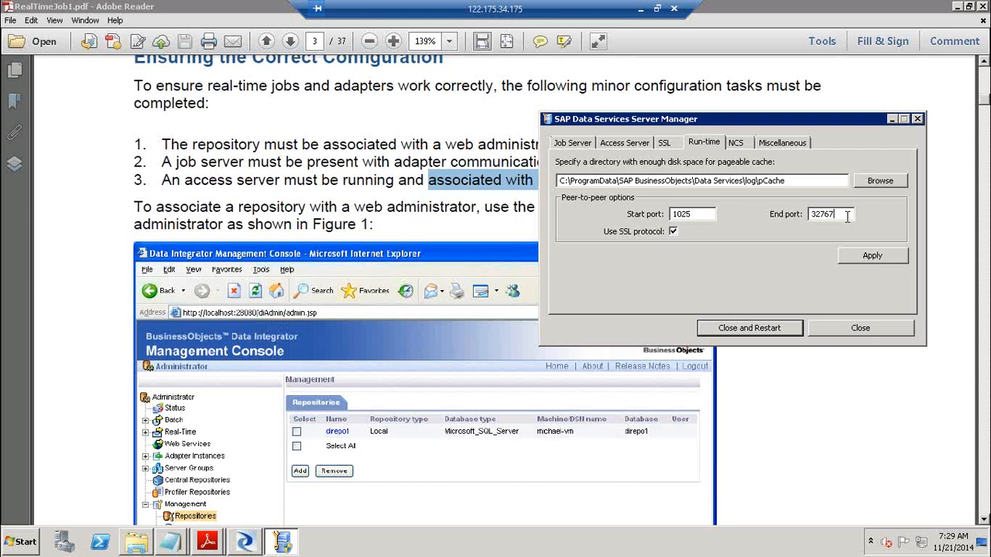
left_click(736, 147)
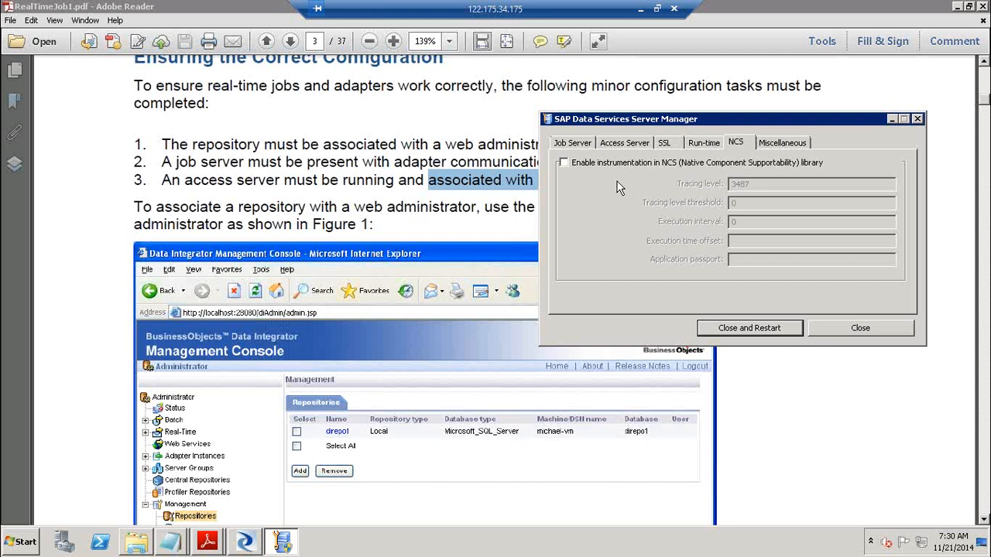
left_click(777, 147)
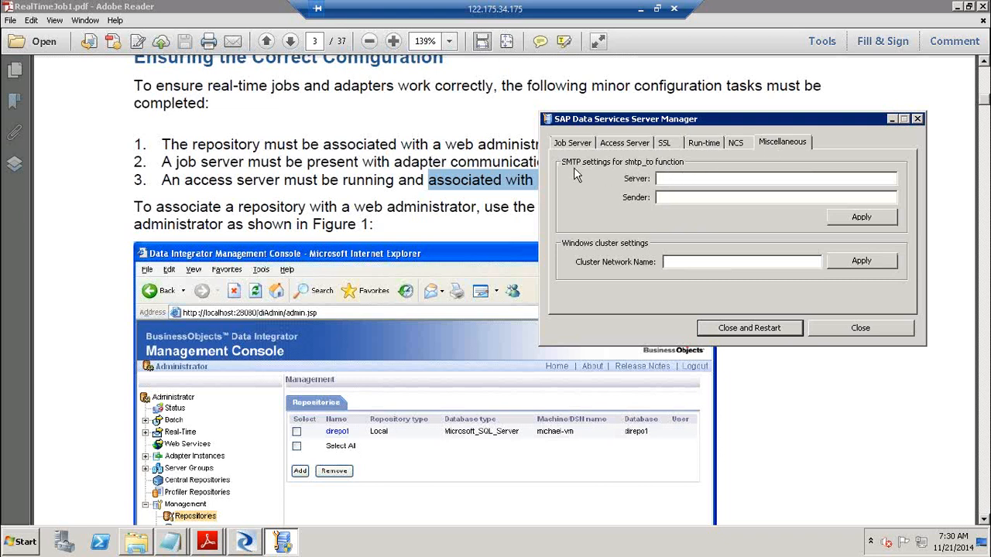
Enter BO41 as the SMTP server and a sender e-mail address, then apply
left_click(668, 198)
left_click(703, 177)
type("BO4")
key("Tab")
type("al")
key("BackSpace")
key("BackSpace")
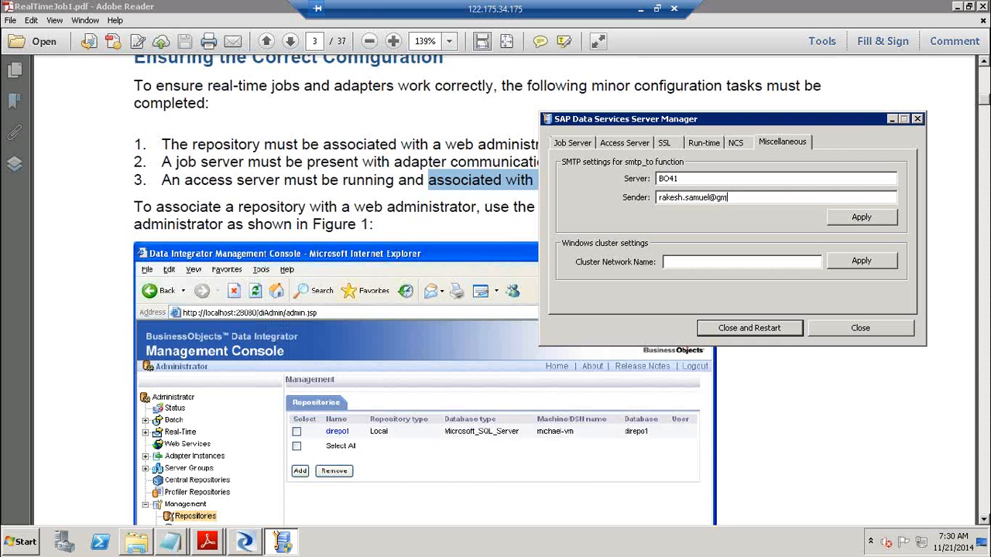
left_click(859, 219)
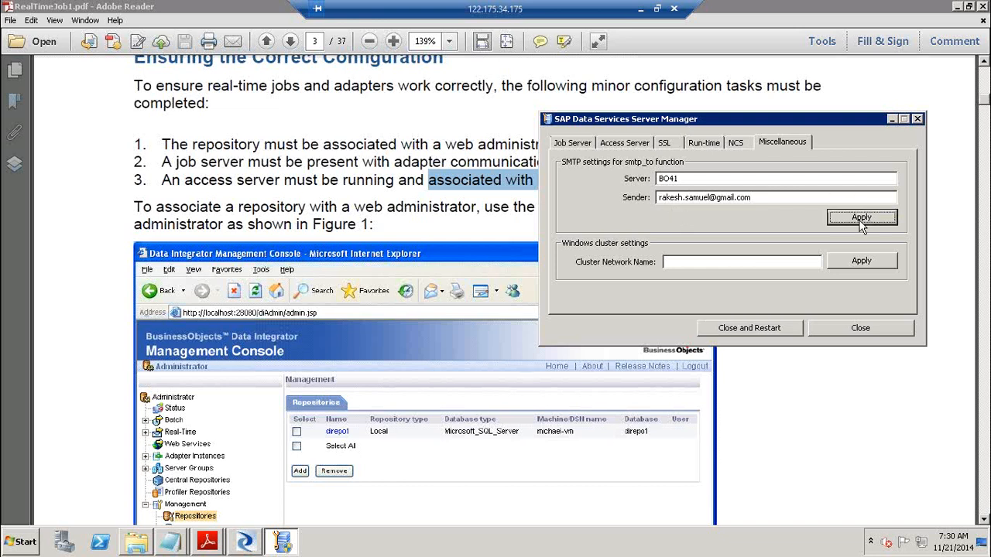
Replace the sender with a generic organisation sender e-mail address
left_click(703, 181)
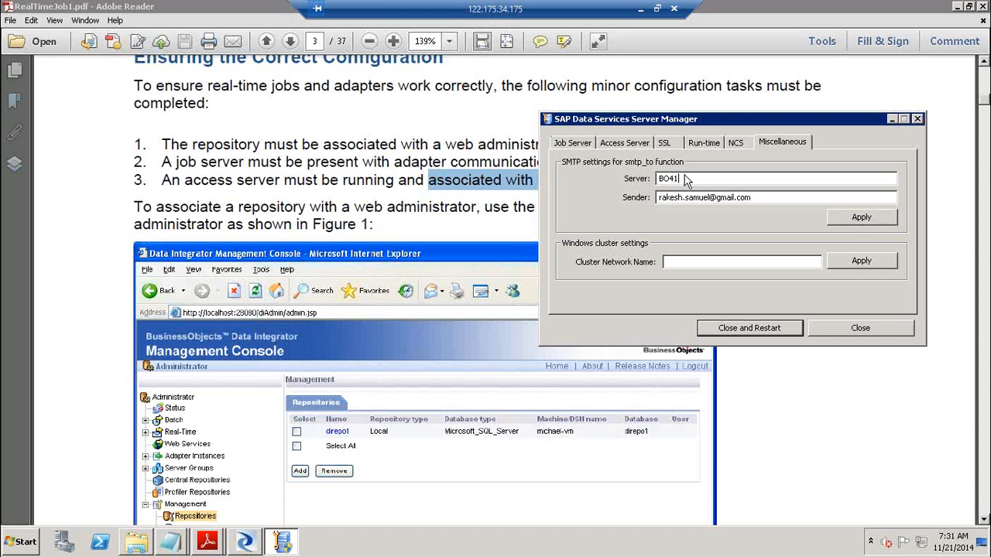
left_click_drag(773, 201, 643, 206)
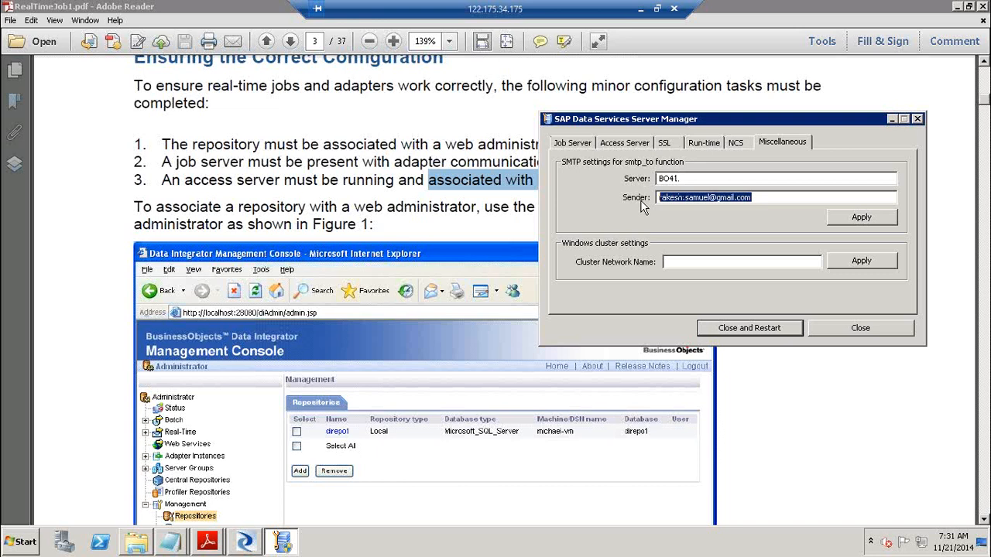
left_click(761, 197)
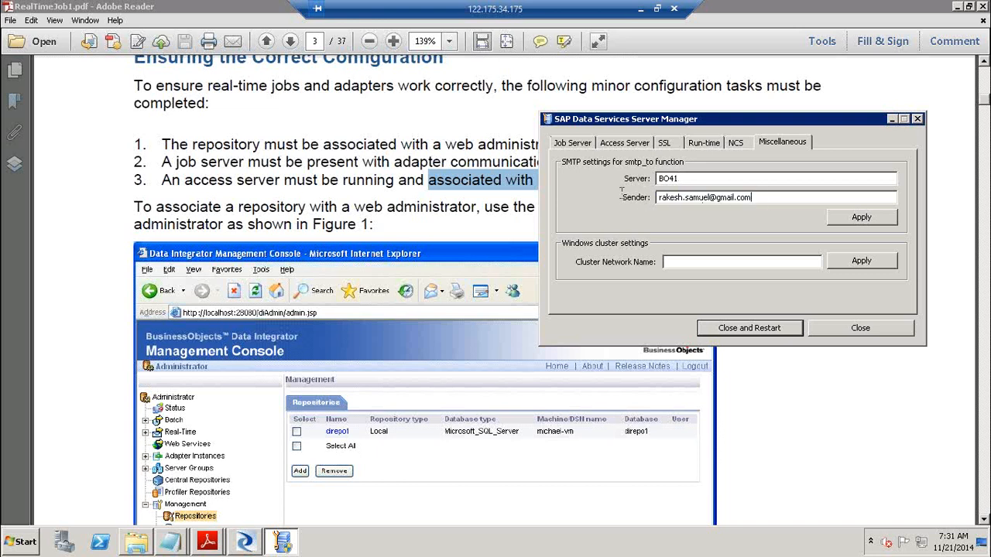
left_click_drag(755, 198, 615, 199)
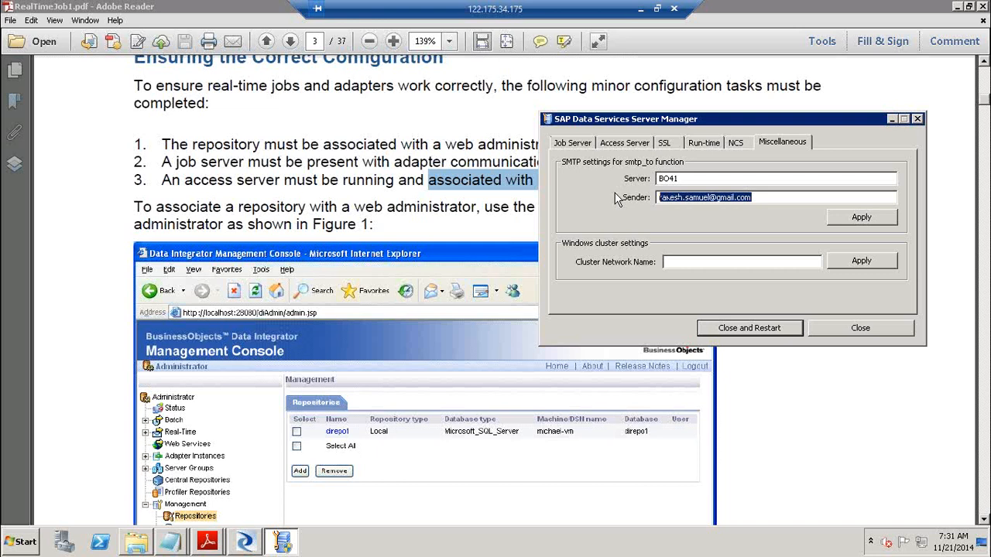
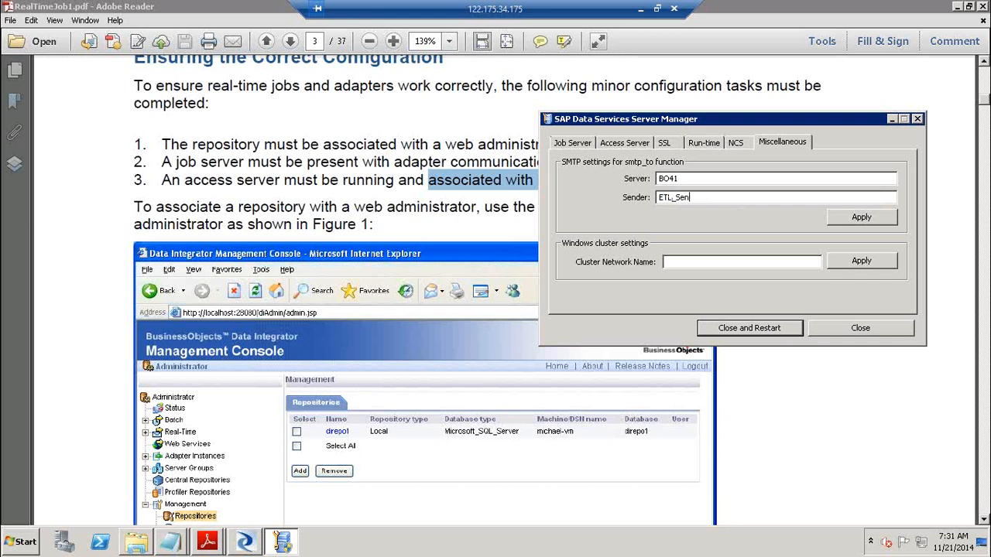
left_click_drag(763, 198, 586, 208)
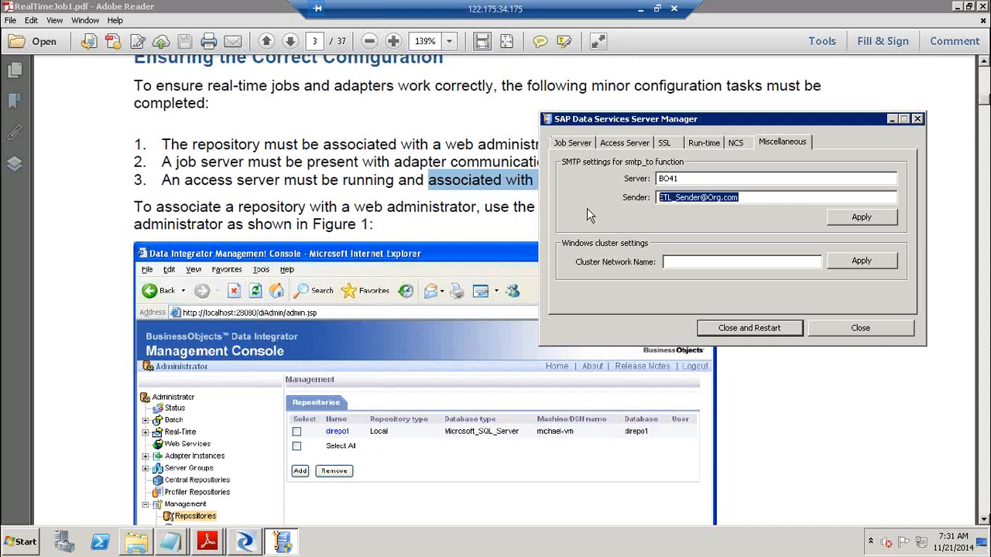
Close the Server Manager settings and accept the warning that the Data Services service must restart
left_click(871, 332)
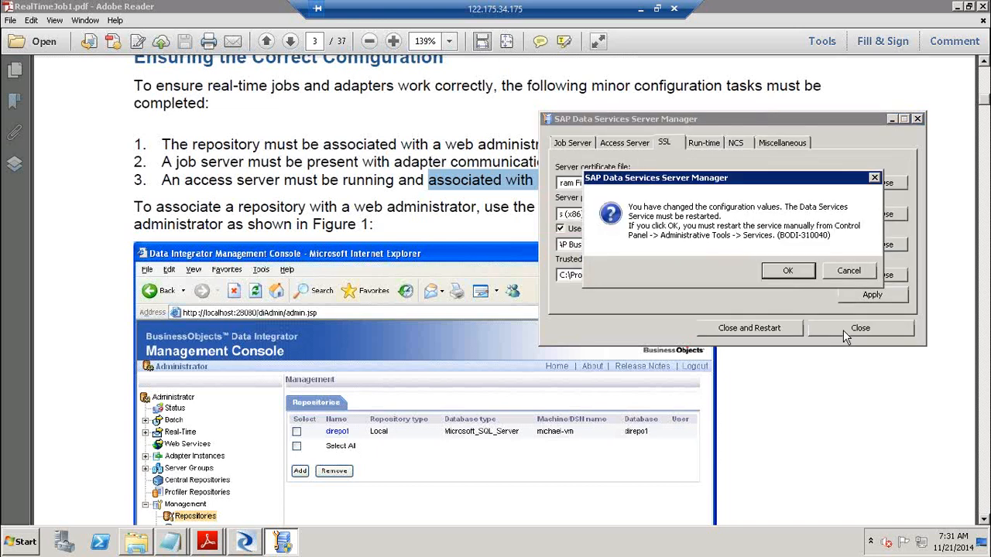
left_click(797, 271)
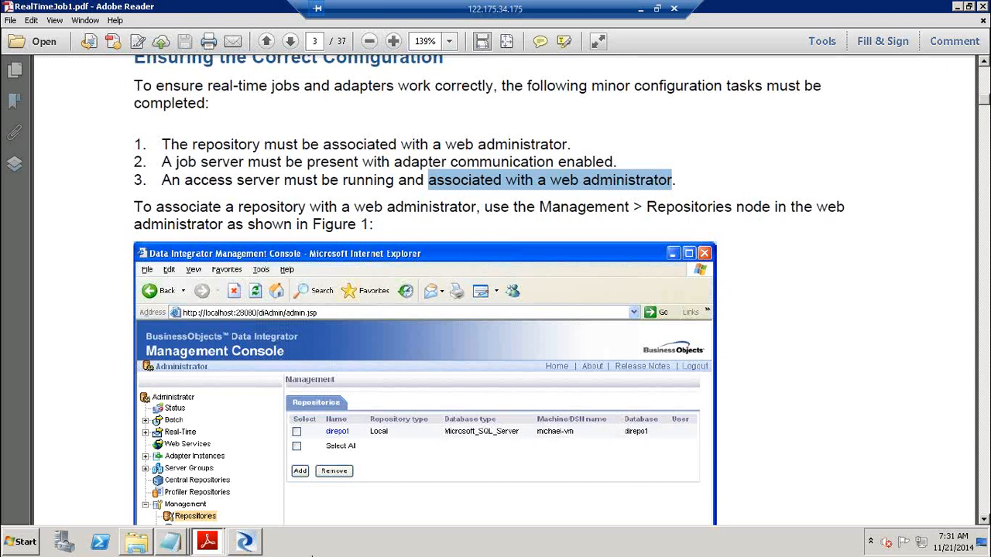
Switch to the Data Services Designer window and bring up the Start menu
left_click(246, 541)
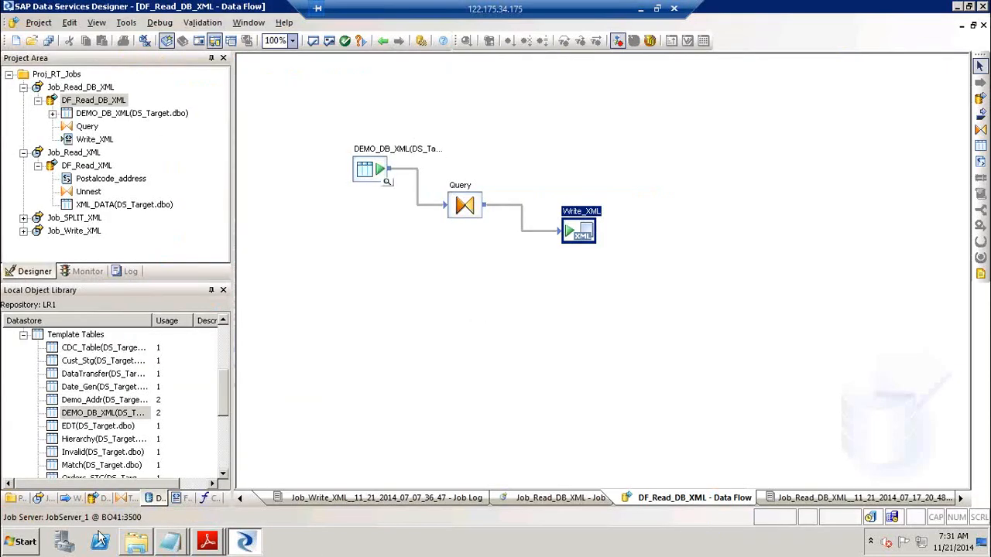
left_click(27, 542)
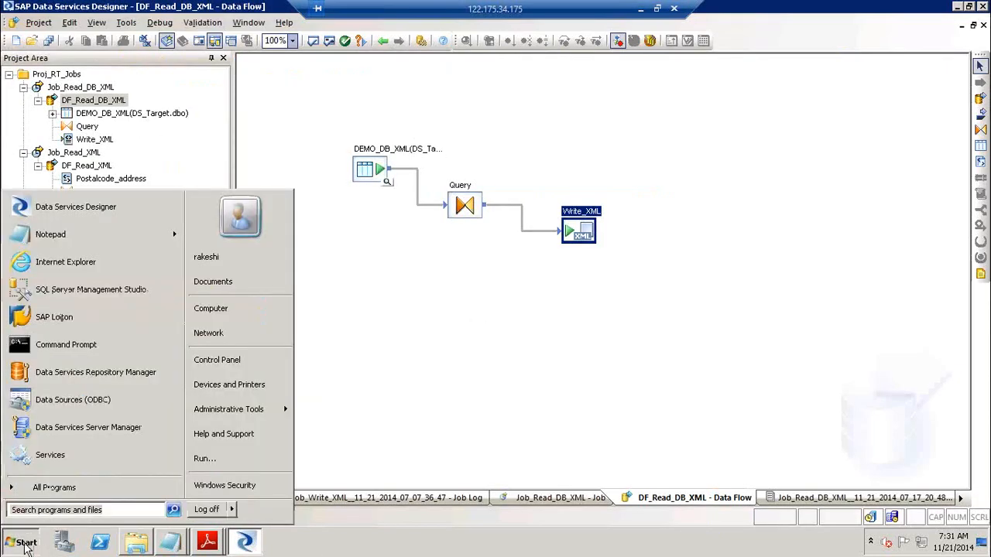
Launch Data Services Management Console from SAP Data Services 4.2, log on with the administrator password, and open Administrator
left_click(88, 493)
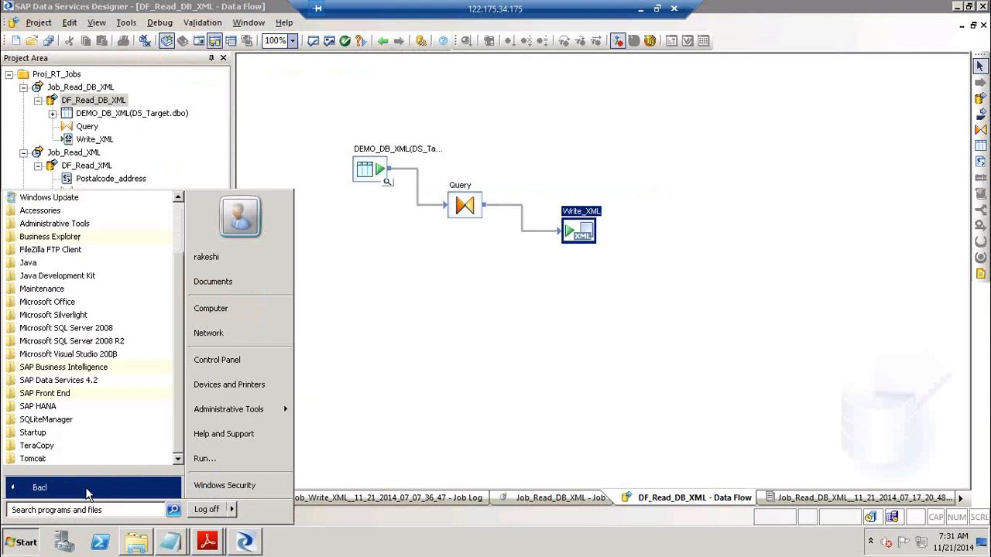
left_click(95, 383)
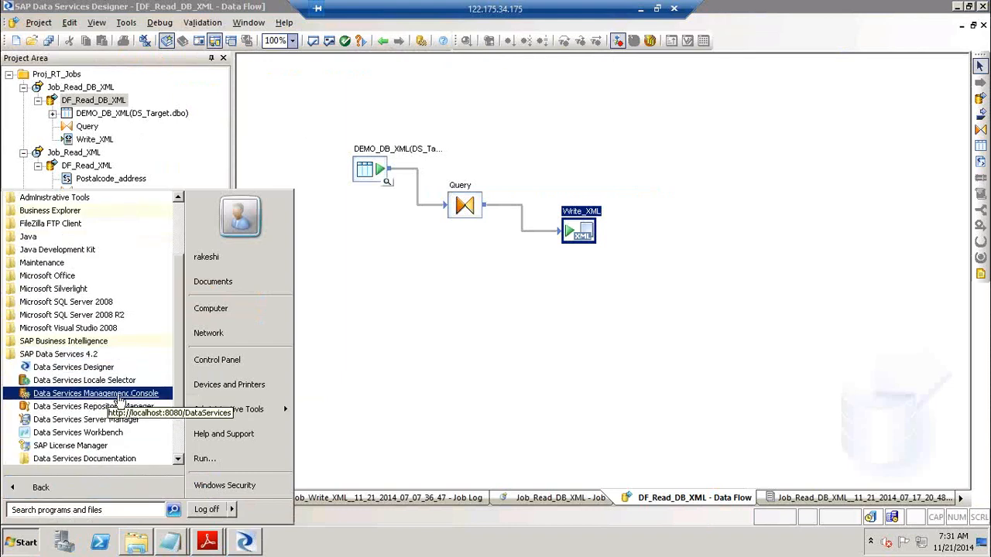
left_click(124, 395)
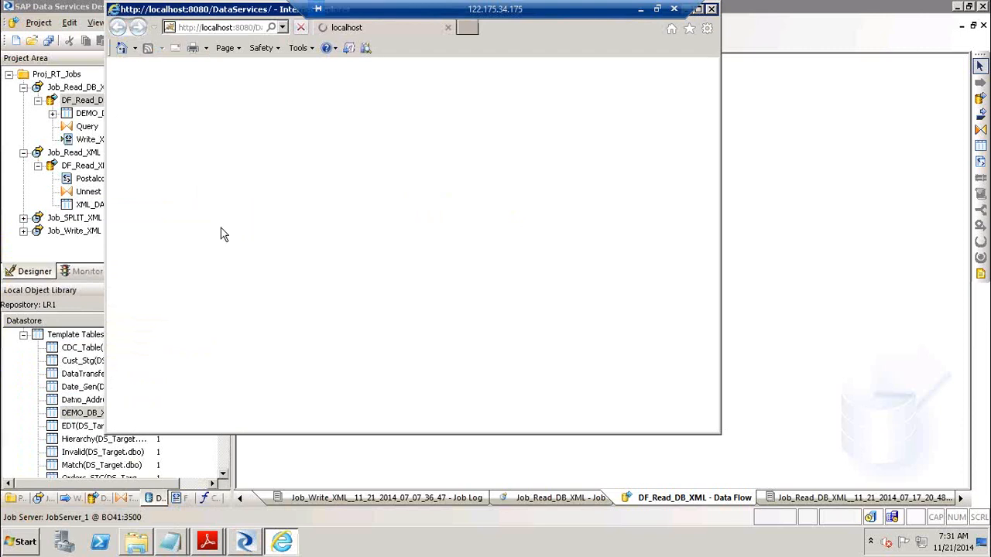
left_click(699, 9)
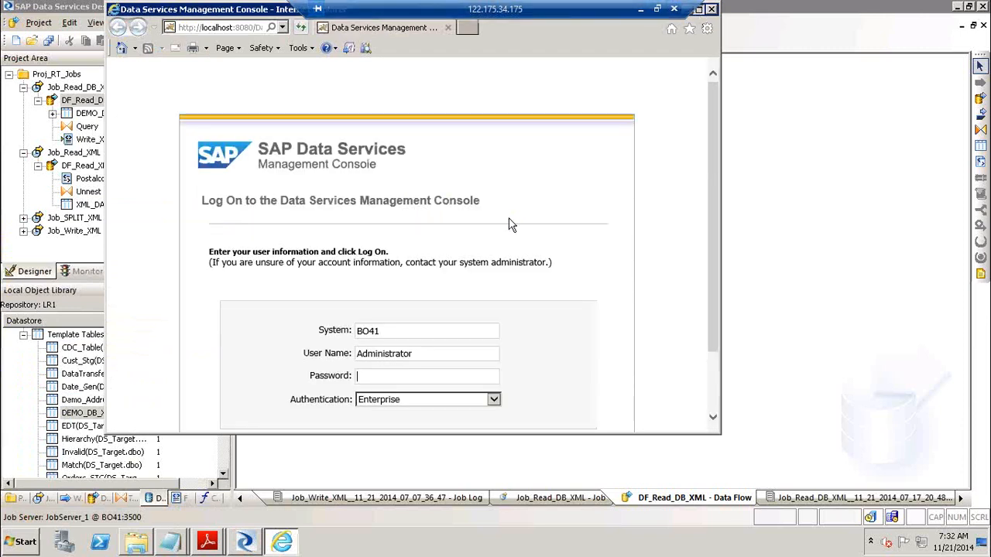
type("********")
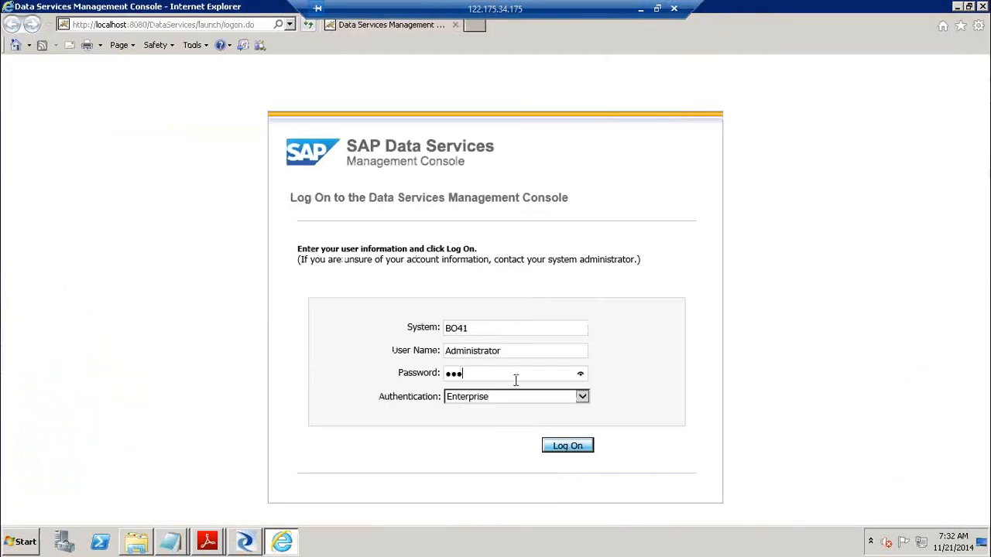
type("*")
key("Return")
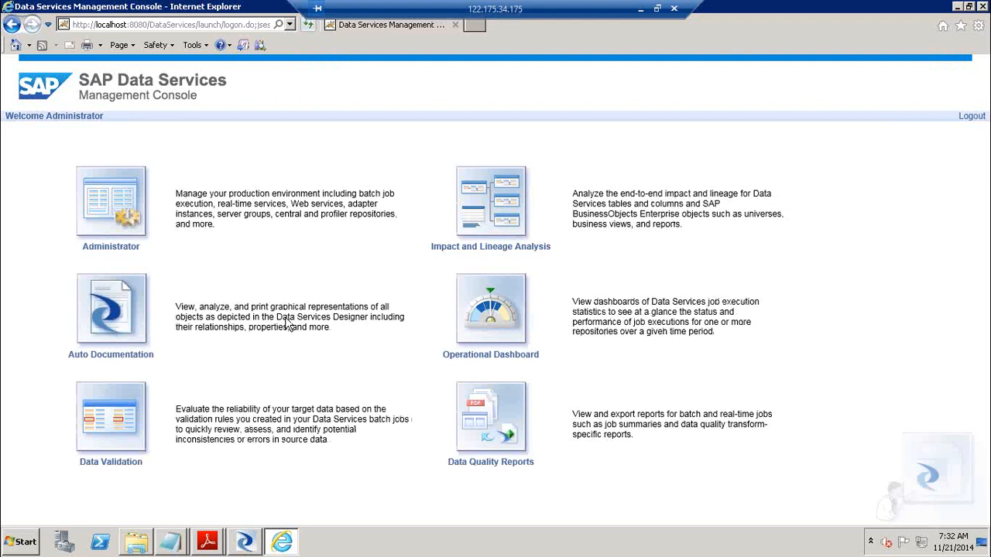
left_click(106, 196)
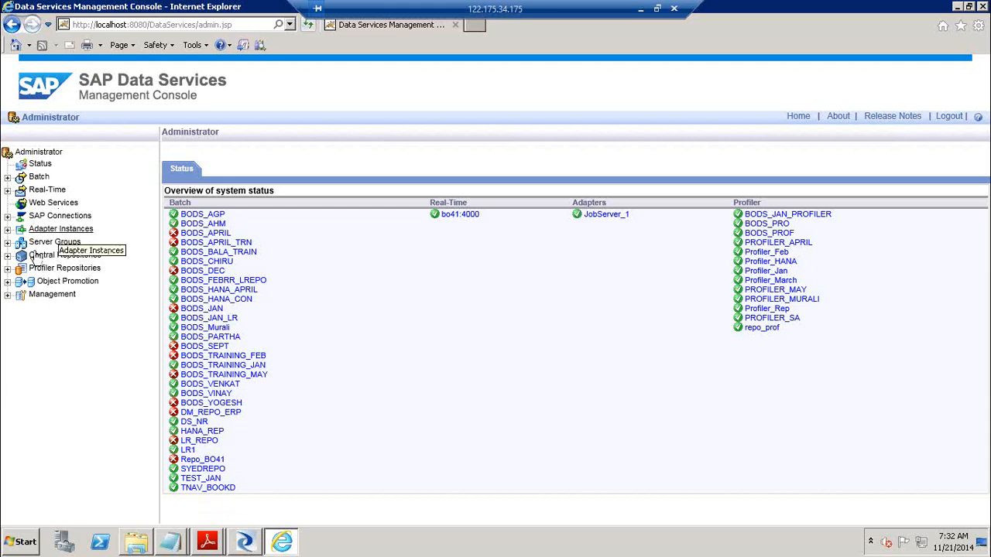
Expand the Management node in the Administrator tree to show Access Servers
left_click(7, 295)
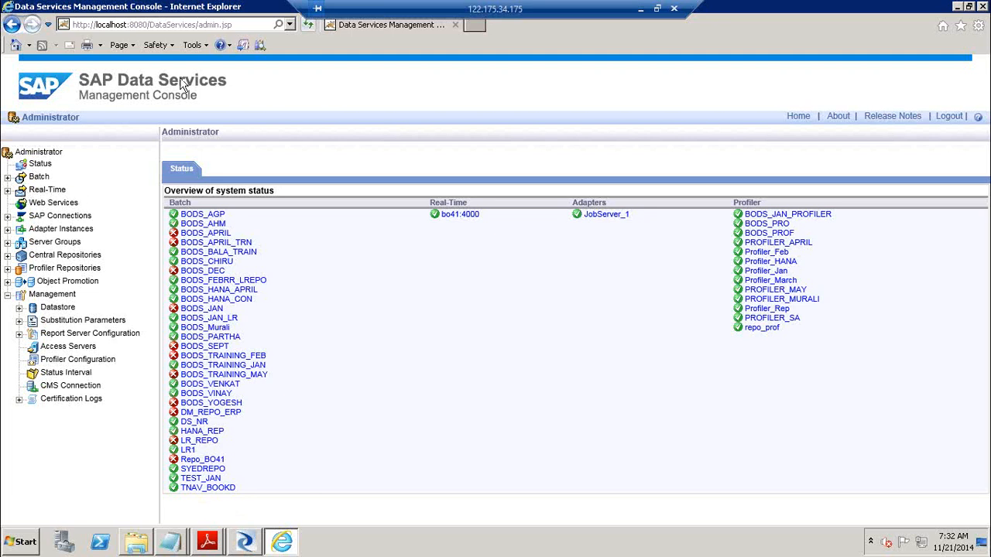
Minimize the current session and launch Remote Desktop Connection with mstsc, correcting a mistyped command
left_click(640, 12)
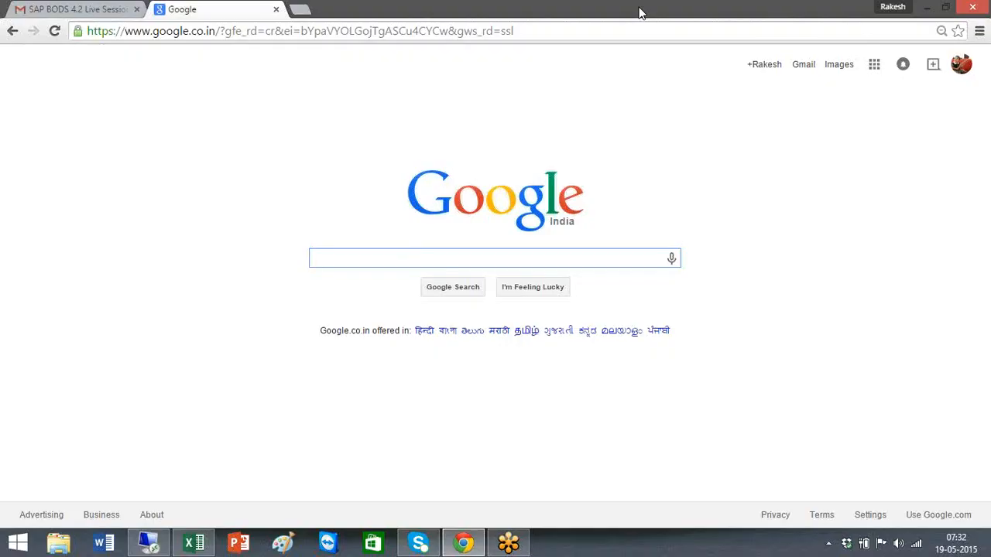
key("super+r")
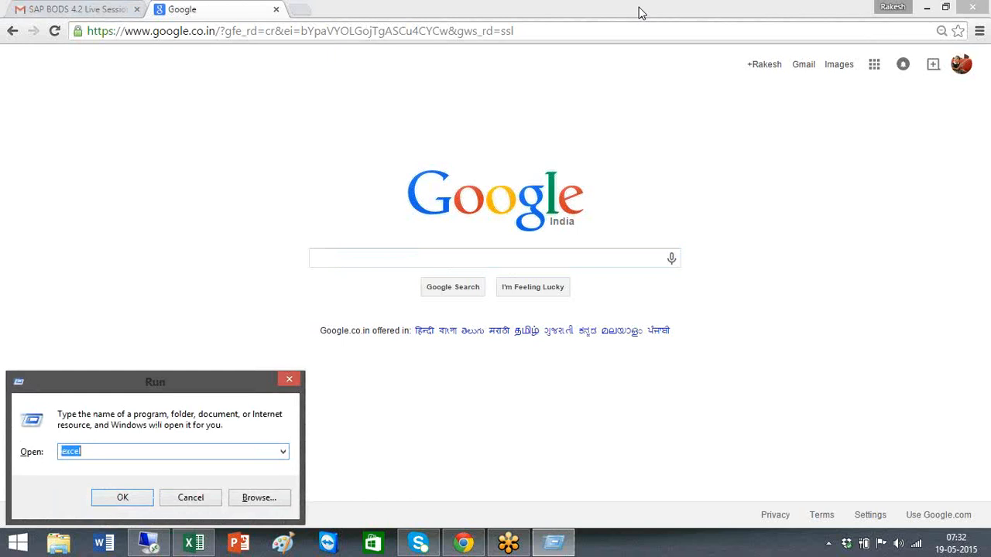
type("metsc")
key("Return")
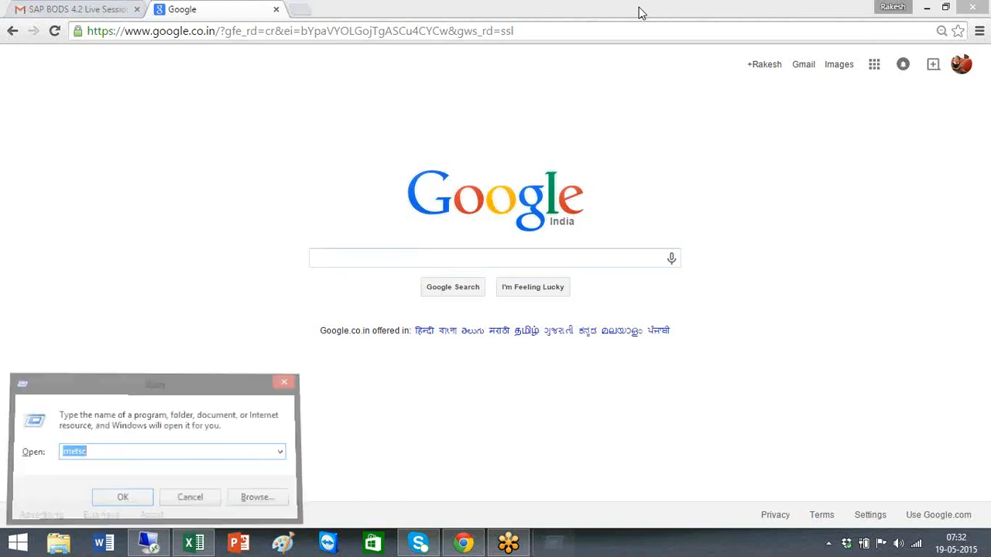
key("Return")
type("mstsc")
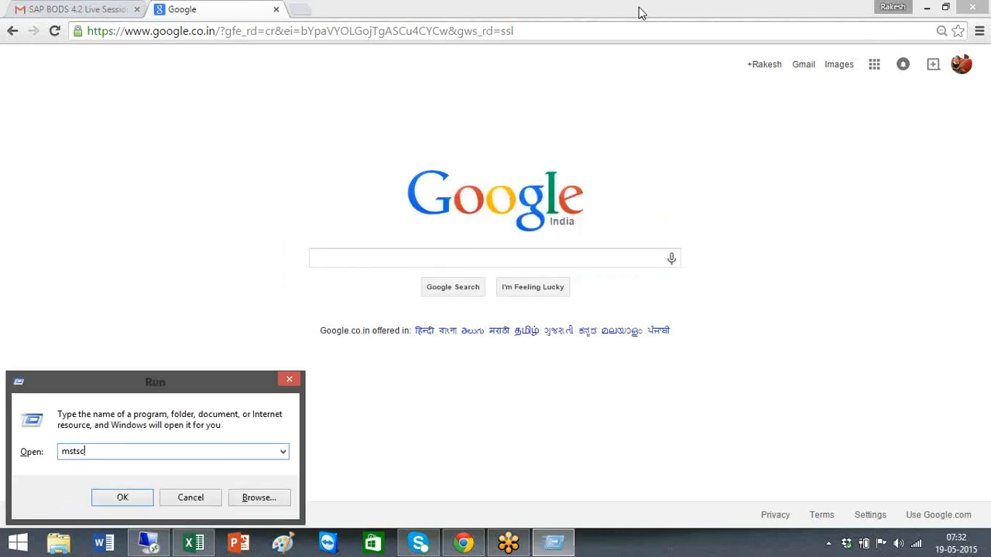
key("Return")
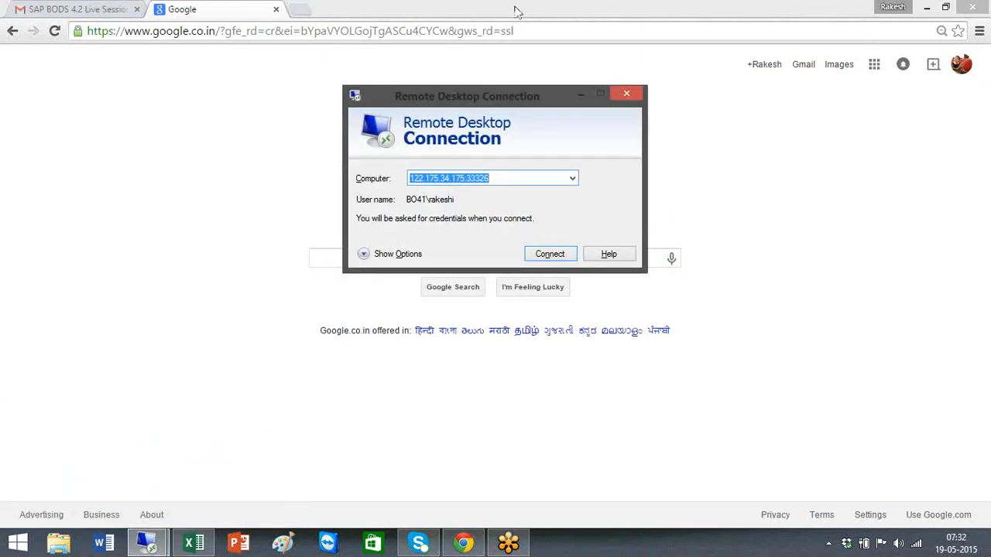
Connect to the remote server using another account's user name and password, accepting the certificate warning
left_click(543, 259)
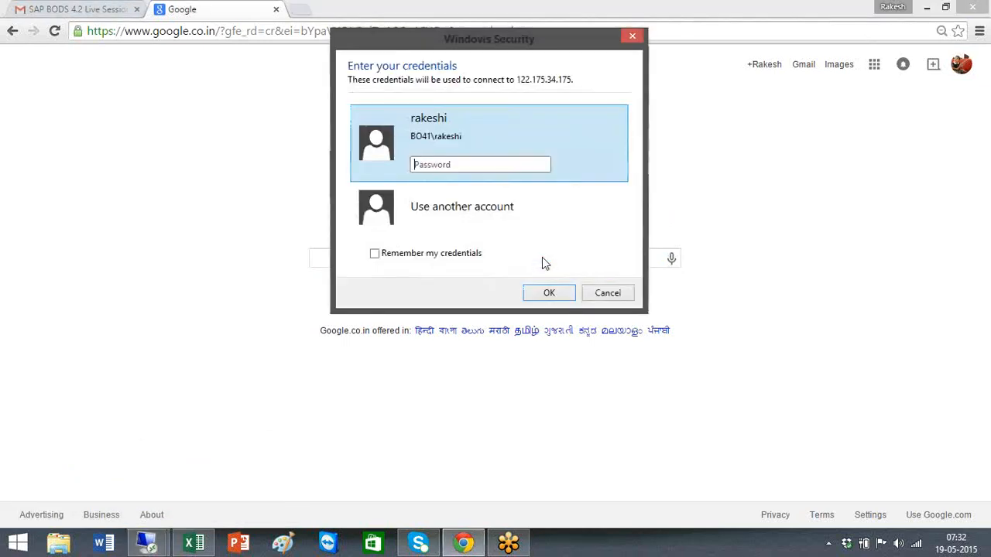
left_click(504, 221)
type("R")
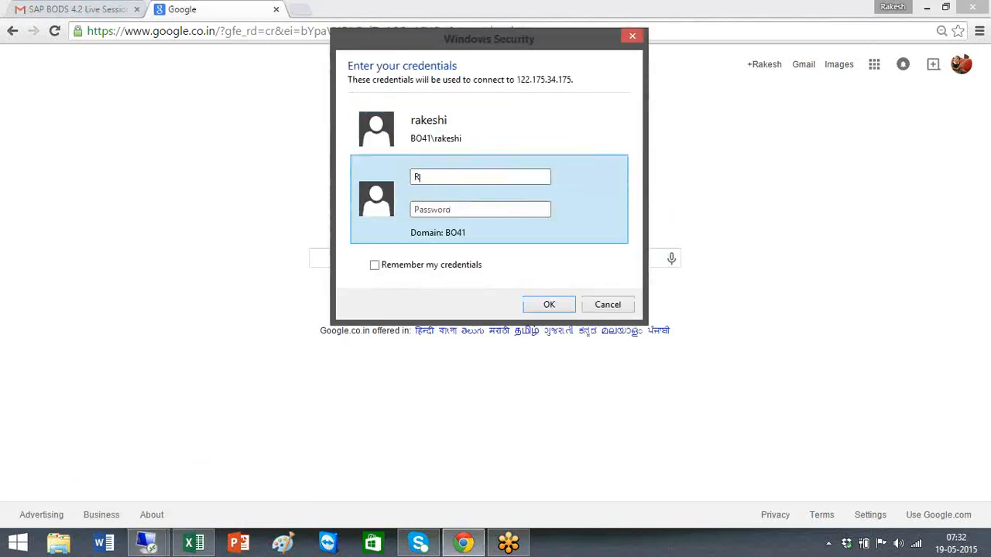
type("akesh")
key("Tab")
type("*********")
key("Return")
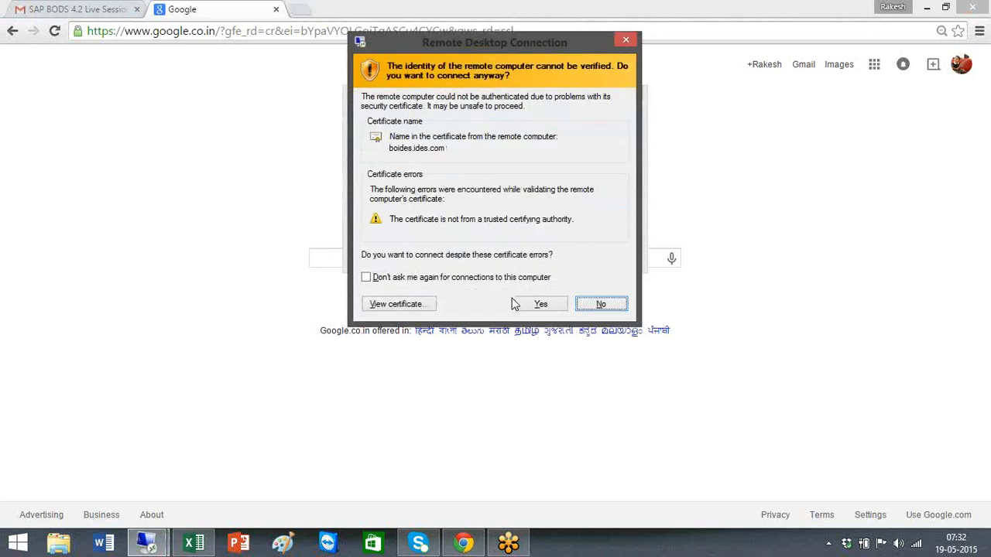
left_click(538, 303)
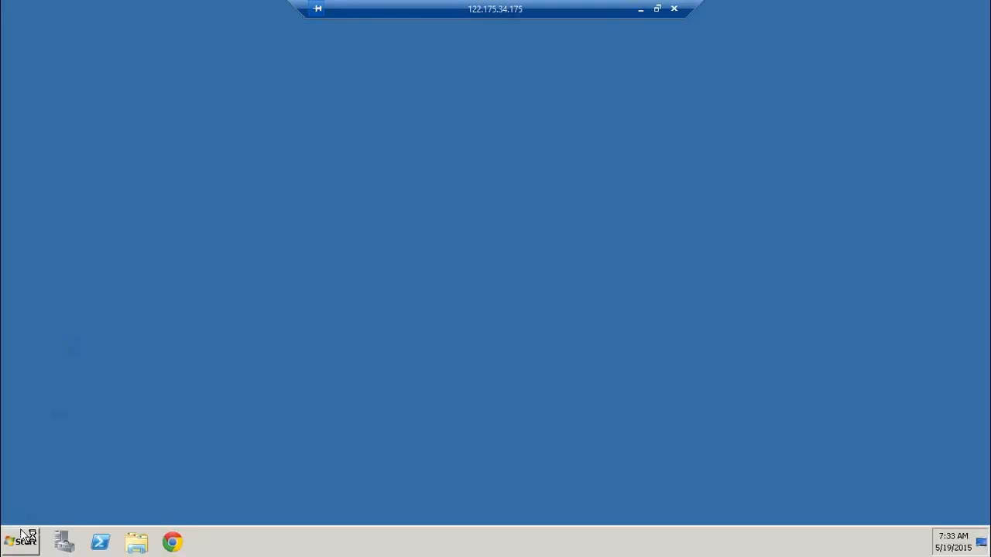
Launch Data Services Management Console from the SAP Data Services 4.2 Start menu folder
left_click(20, 540)
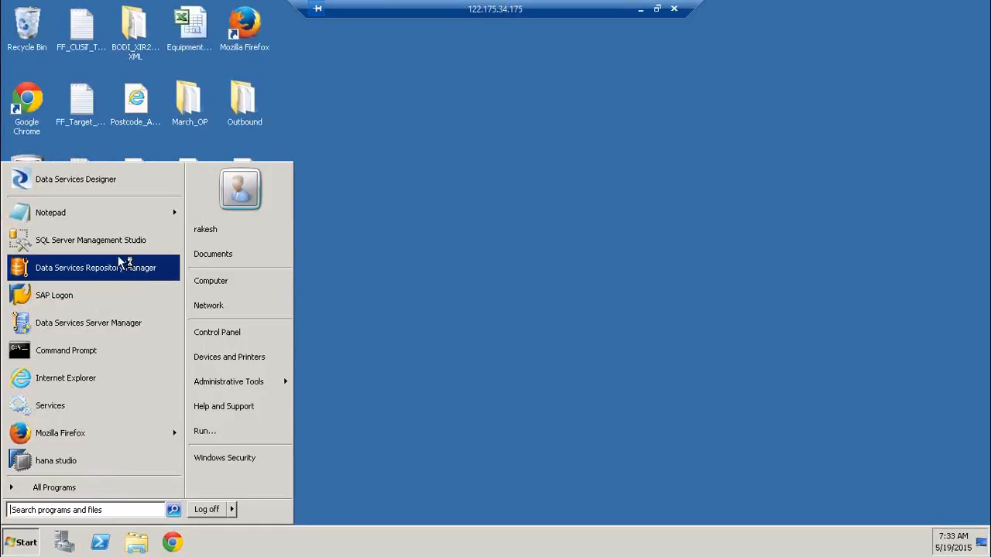
left_click(77, 490)
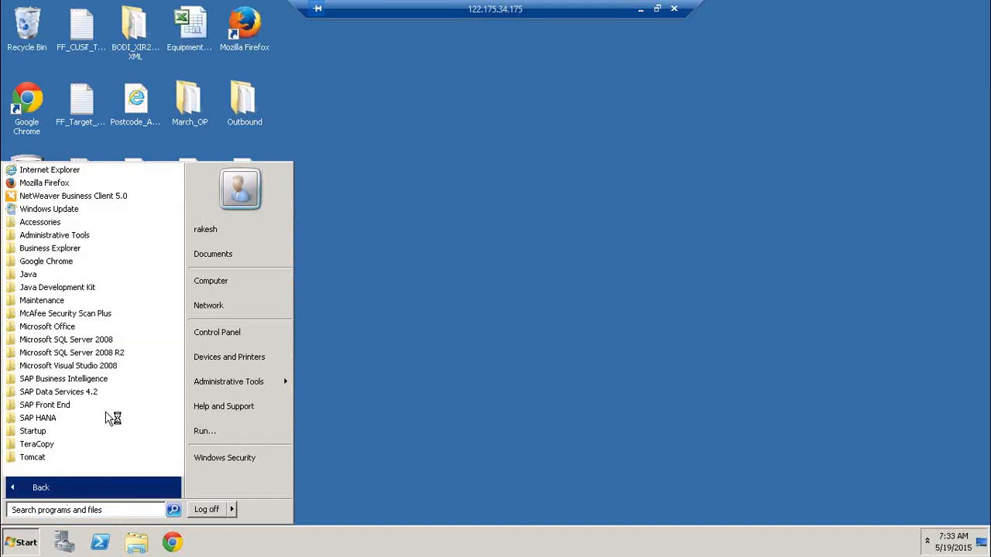
left_click(82, 392)
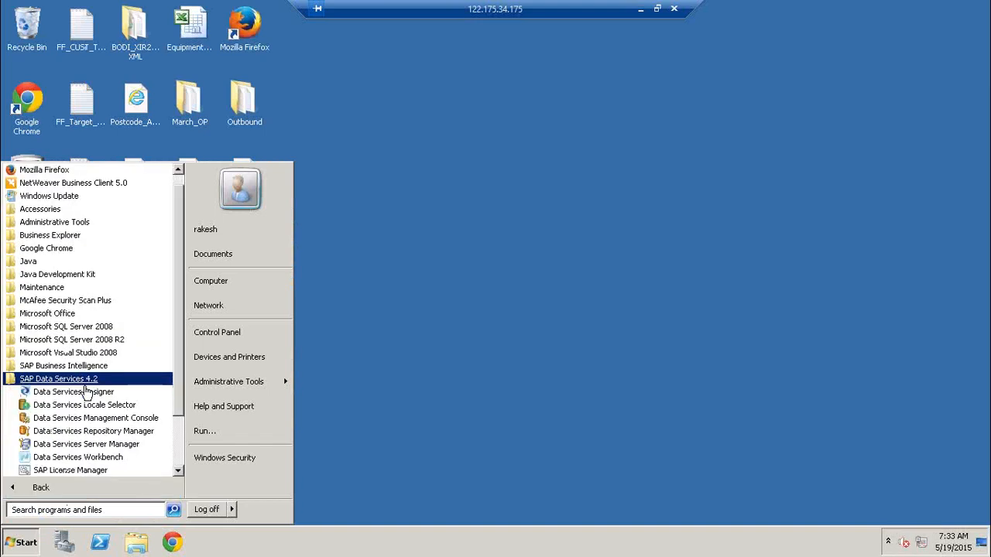
left_click(136, 420)
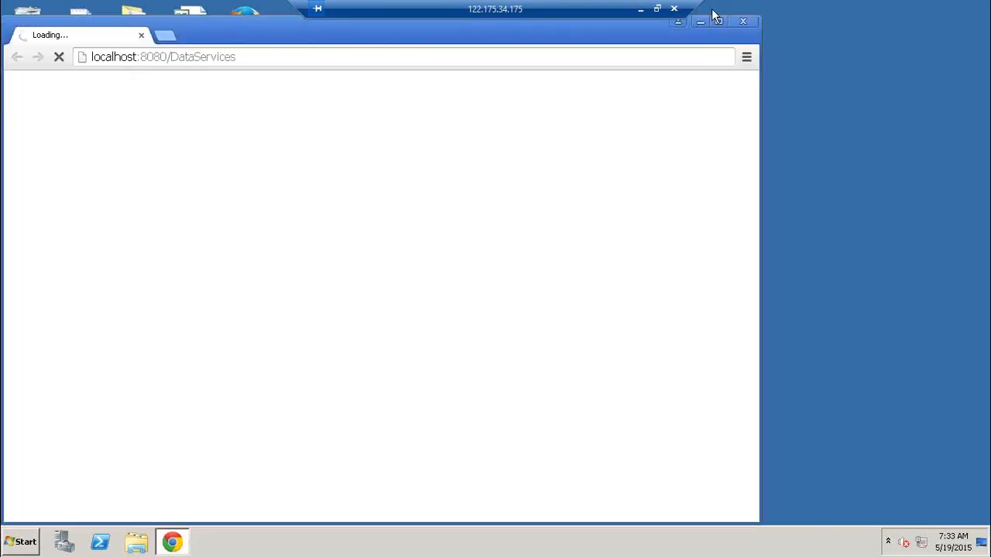
Maximize the browser, log on to the console with the password, and open Administrator
left_click(720, 23)
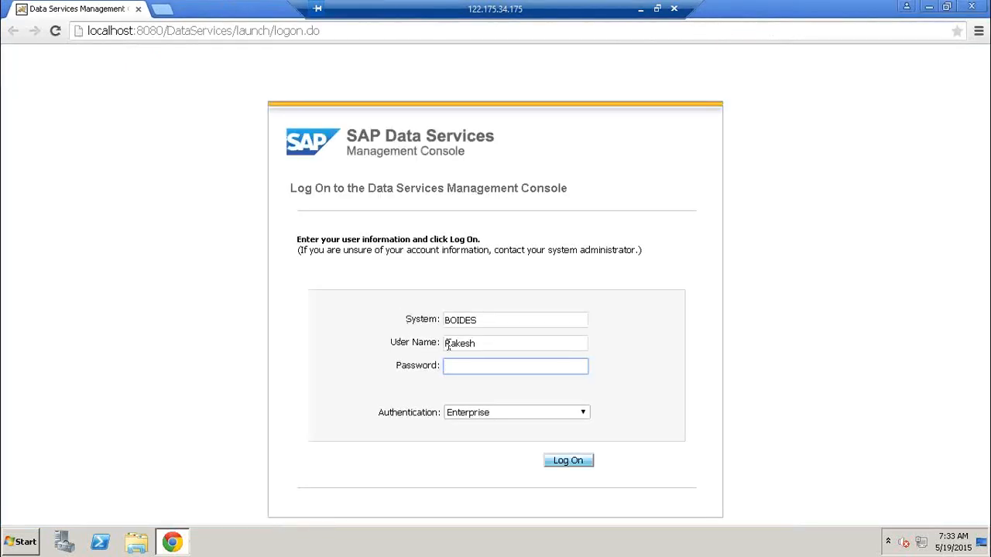
type("********")
key("Return")
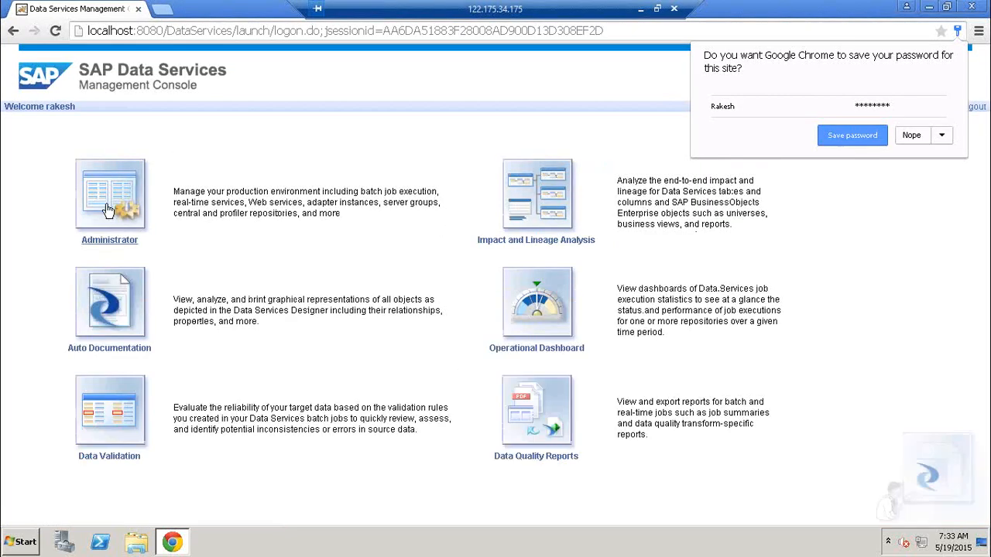
left_click(109, 211)
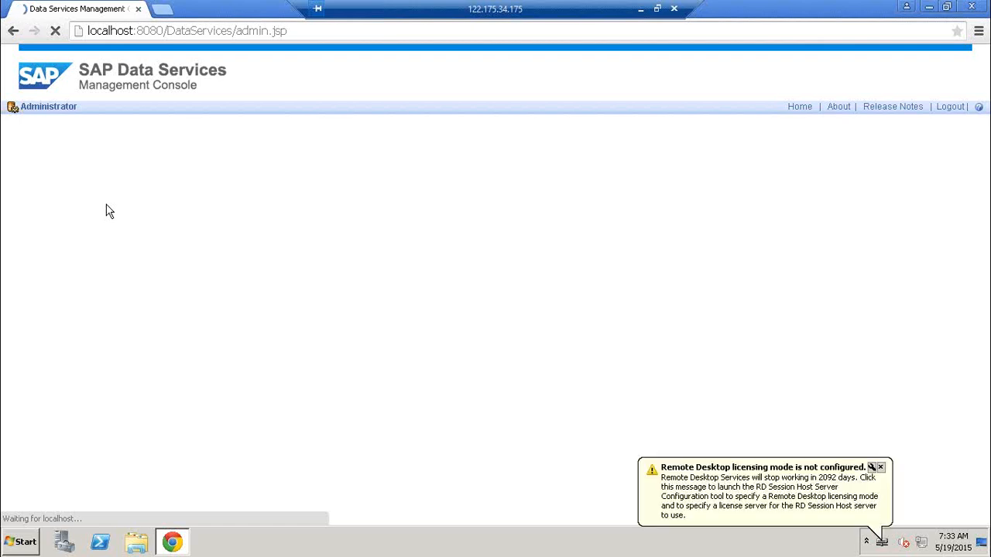
Dismiss the Remote Desktop licensing notice over the Administrator page
left_click(880, 468)
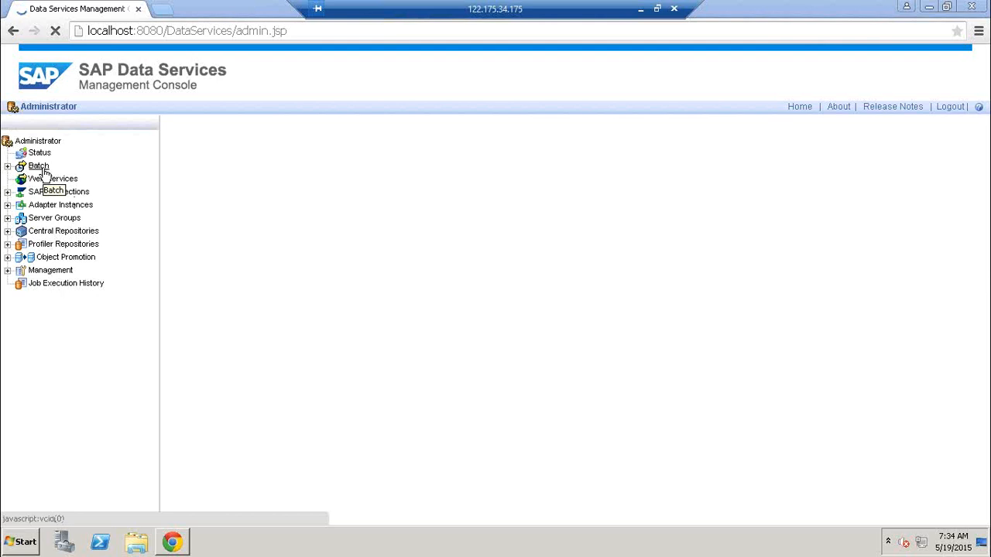
Ping access server BOIDES:4001 under Management > Access Servers, confirm it is valid, then minimize the session
left_click(7, 270)
left_click(81, 326)
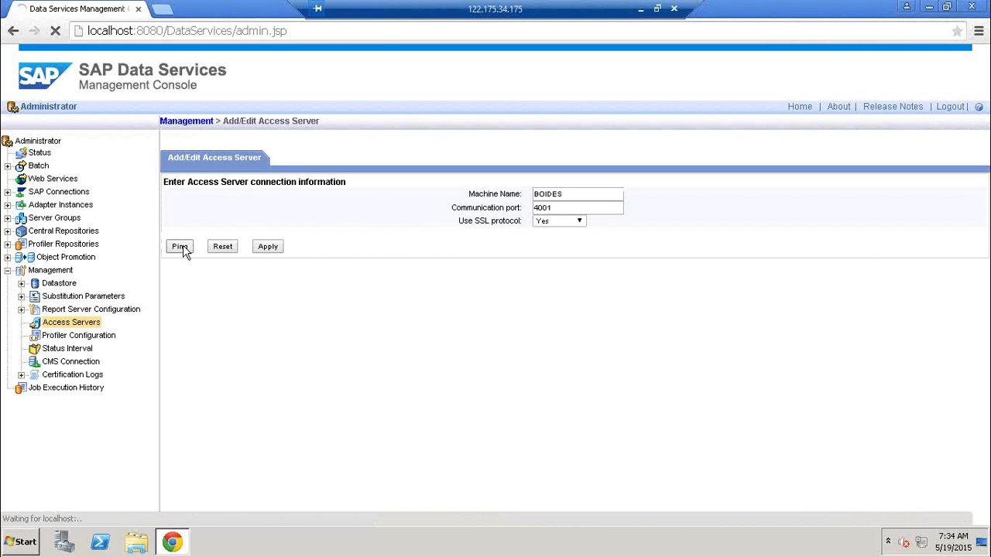
left_click(184, 247)
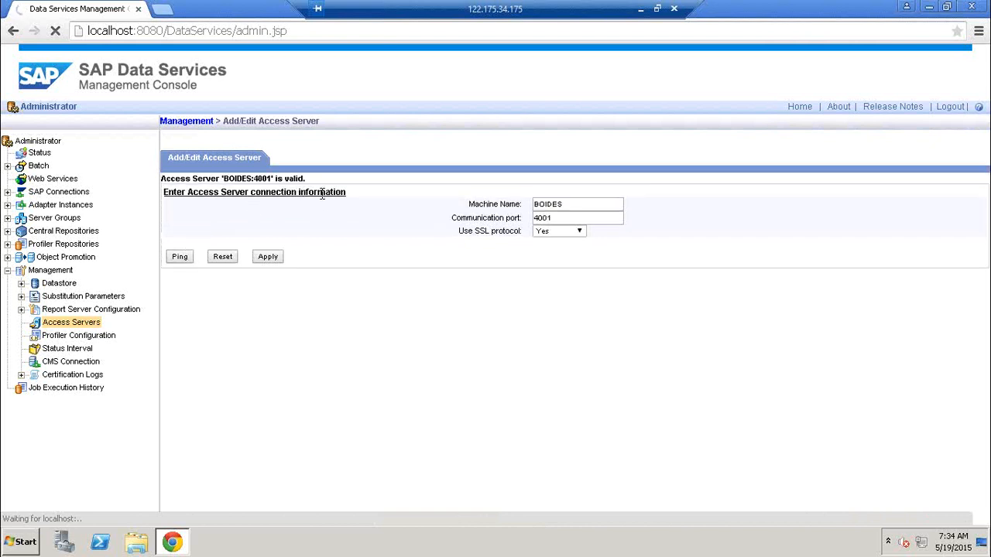
left_click_drag(305, 178, 153, 178)
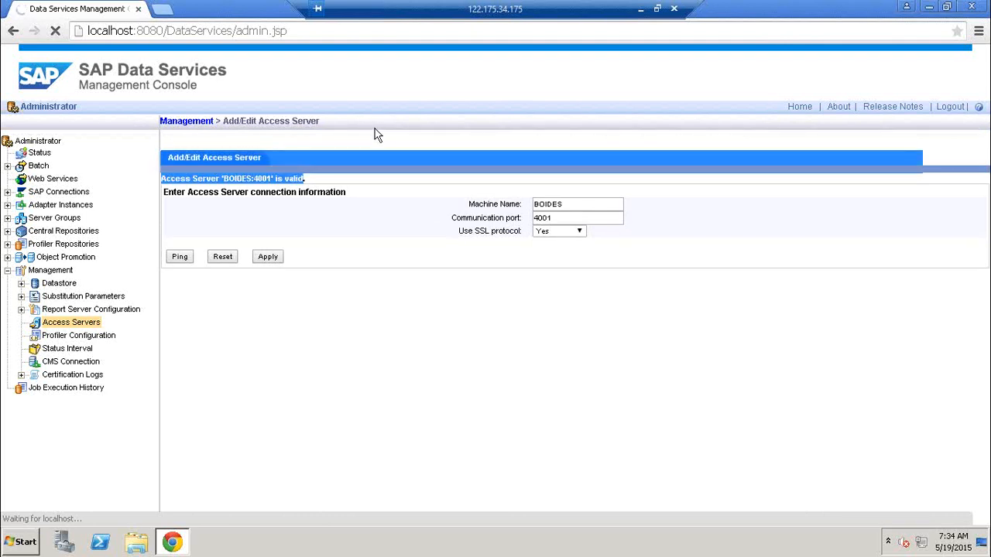
left_click(377, 167)
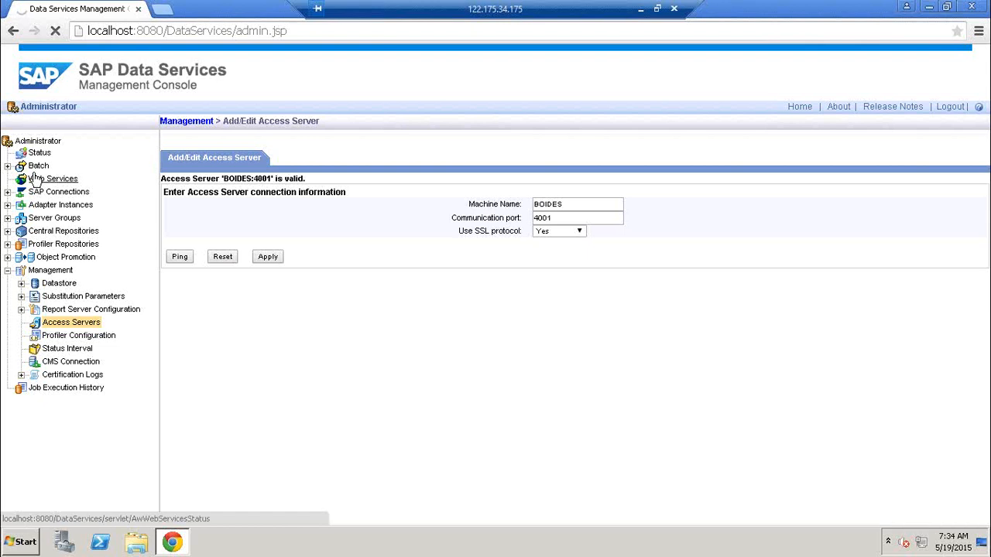
left_click(640, 8)
Switch back to the other remote session and open its Access Servers list
left_click(150, 544)
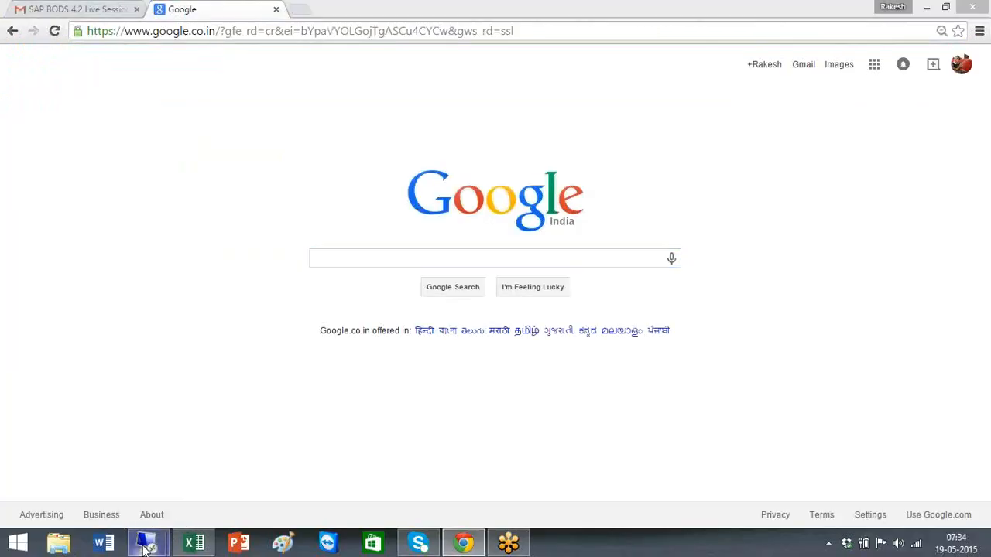
left_click(99, 472)
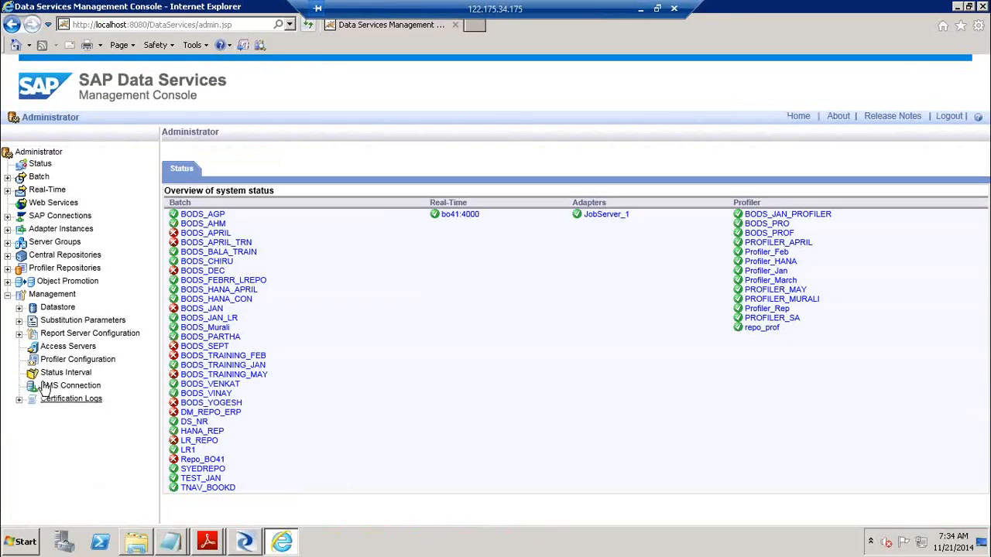
left_click(71, 347)
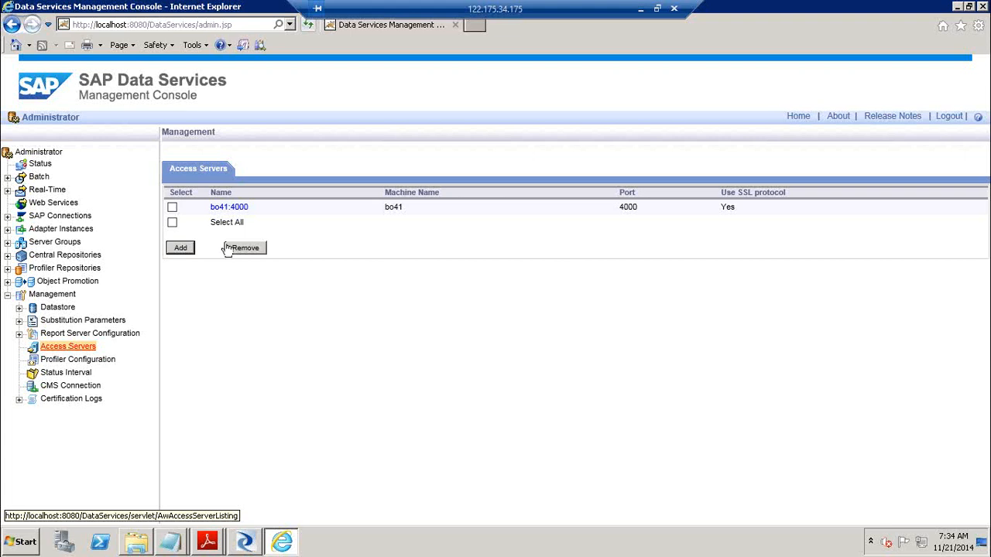
Add access server BO41 on port 4000, ping it as valid, and return to the list
left_click(183, 248)
left_click(561, 204)
type("BO4")
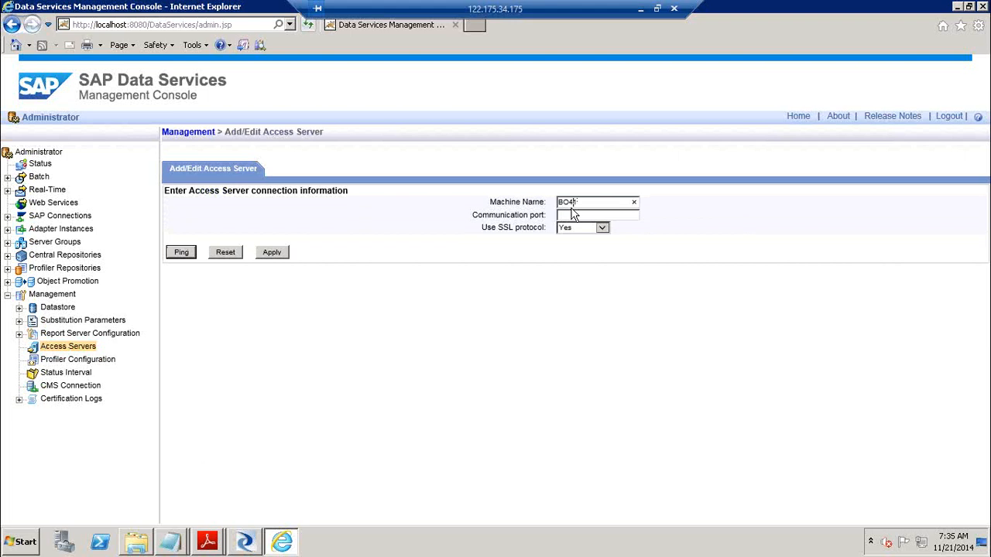
type("1")
left_click(572, 215)
type("4000")
left_click(184, 253)
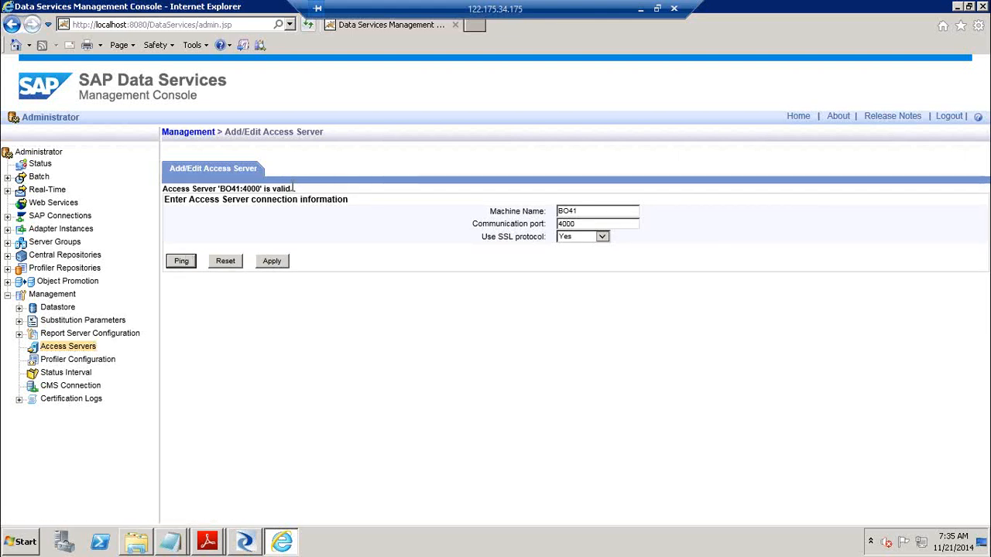
left_click_drag(216, 188, 298, 195)
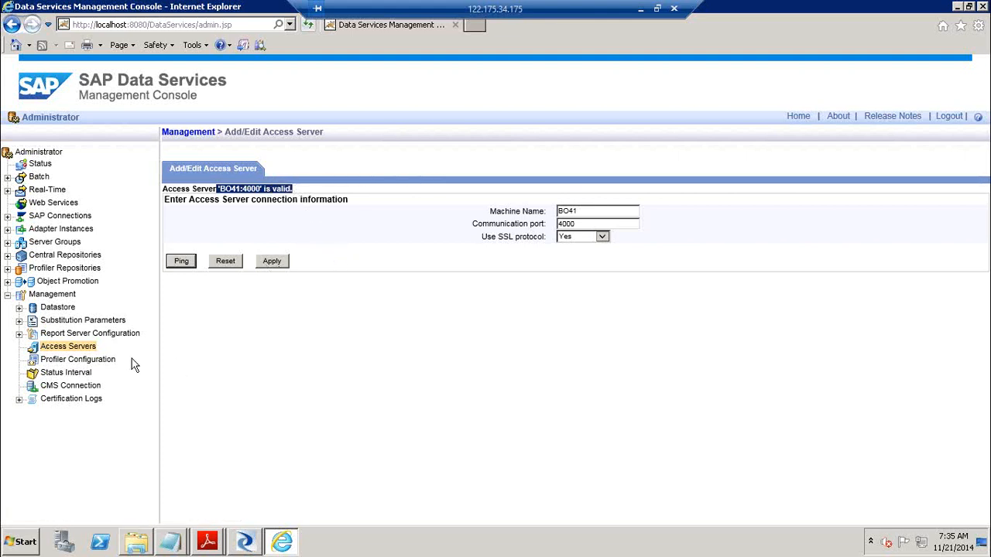
left_click(79, 350)
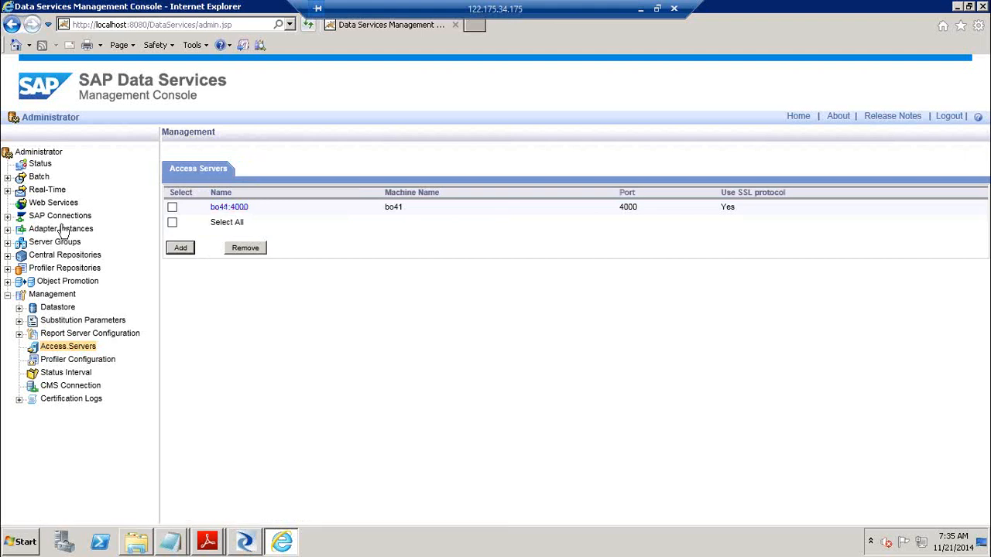
left_click(7, 230)
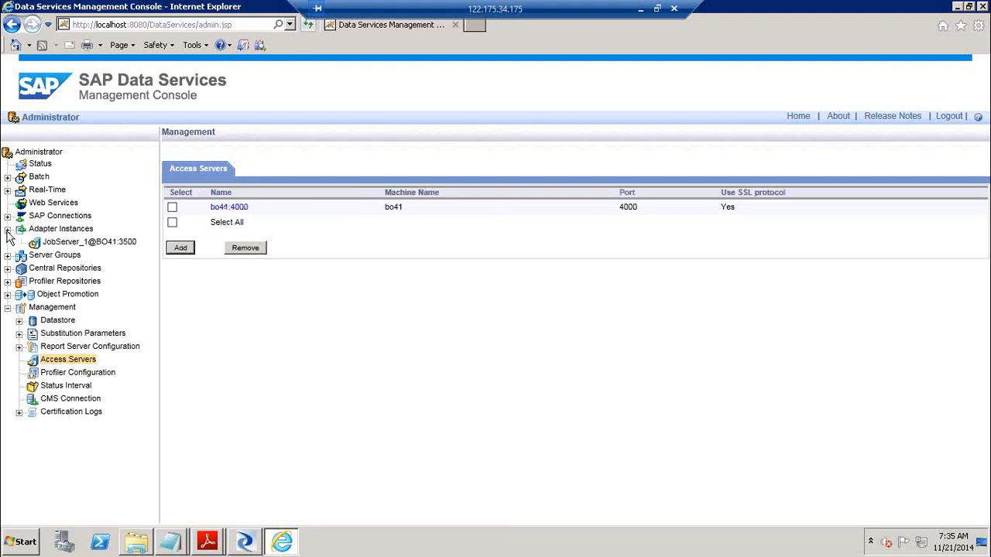
Open JobServer_1@BO41:3500's Adapter Configuration and start adding a new adapter instance
left_click(68, 243)
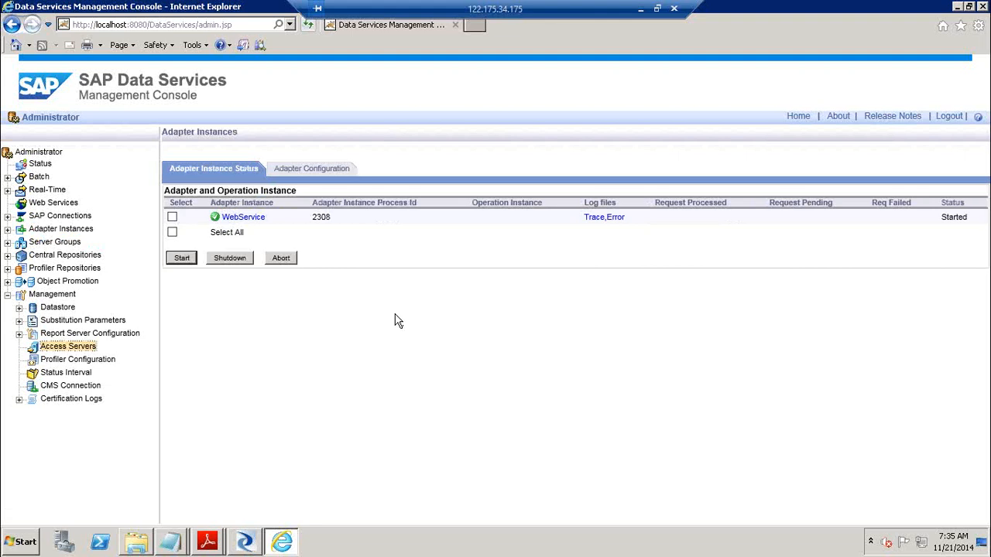
left_click(329, 177)
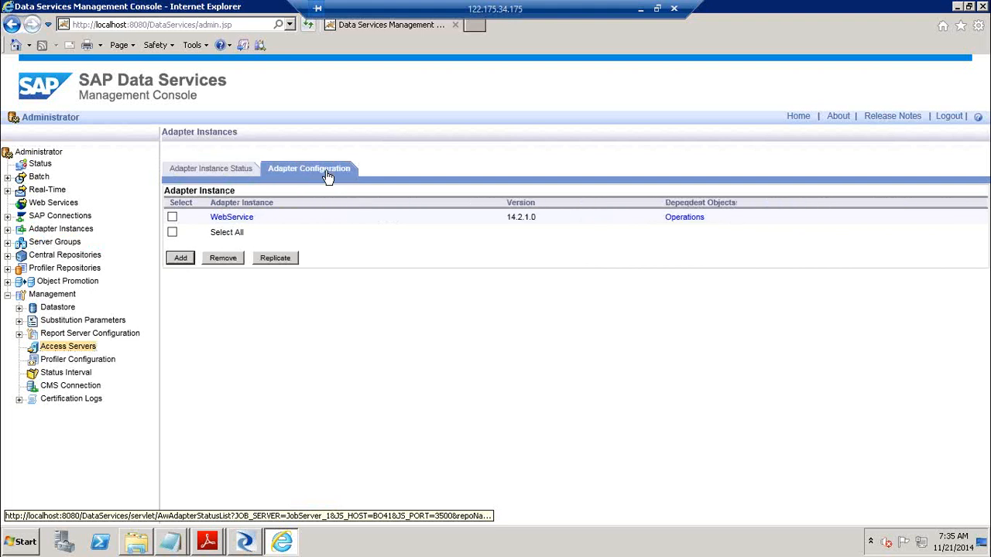
left_click(182, 260)
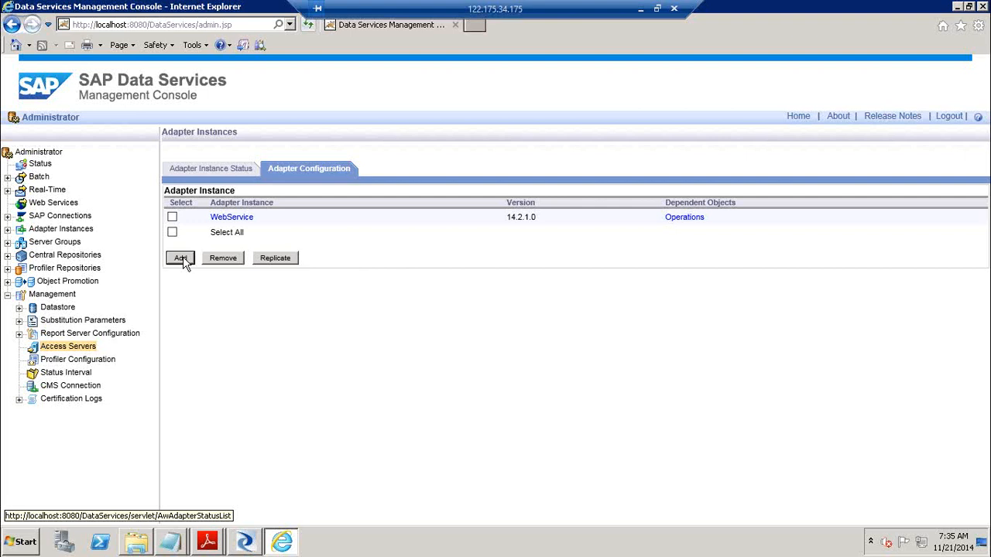
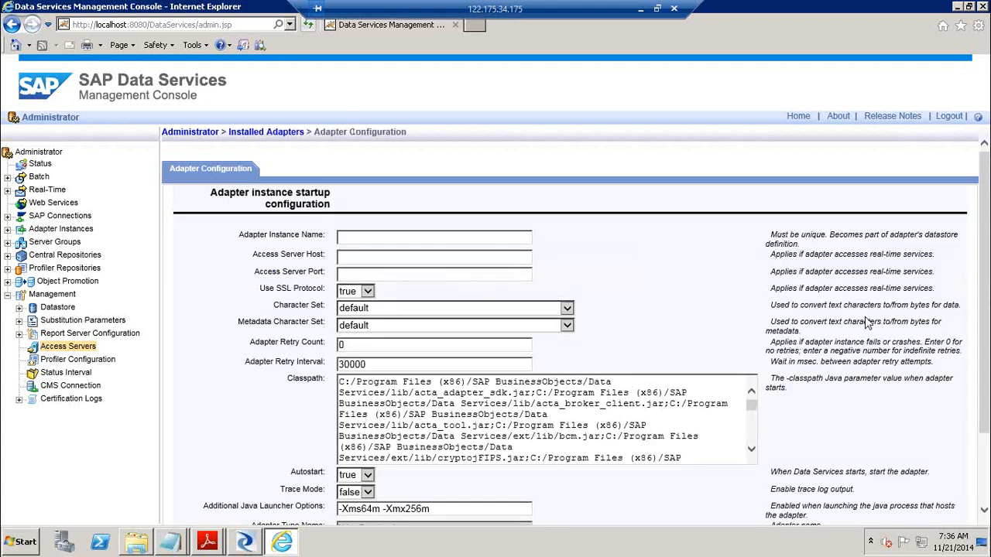
Review the new adapter instance fields, then open JobServer_1@BO41:3500's status showing WebService Started
left_click(438, 236)
left_click(392, 255)
left_click(393, 272)
scroll(387, 414, "down", 3)
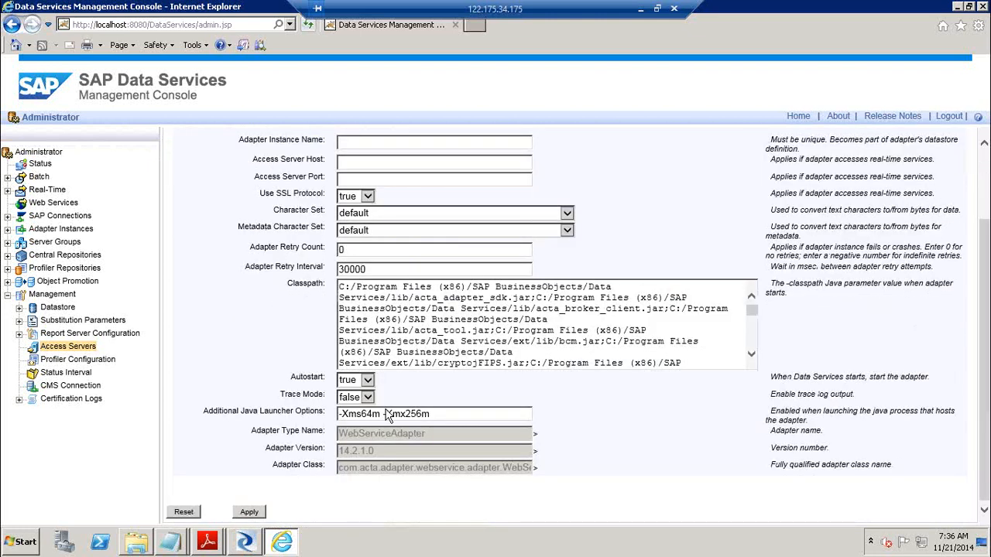
left_click(8, 229)
left_click(62, 245)
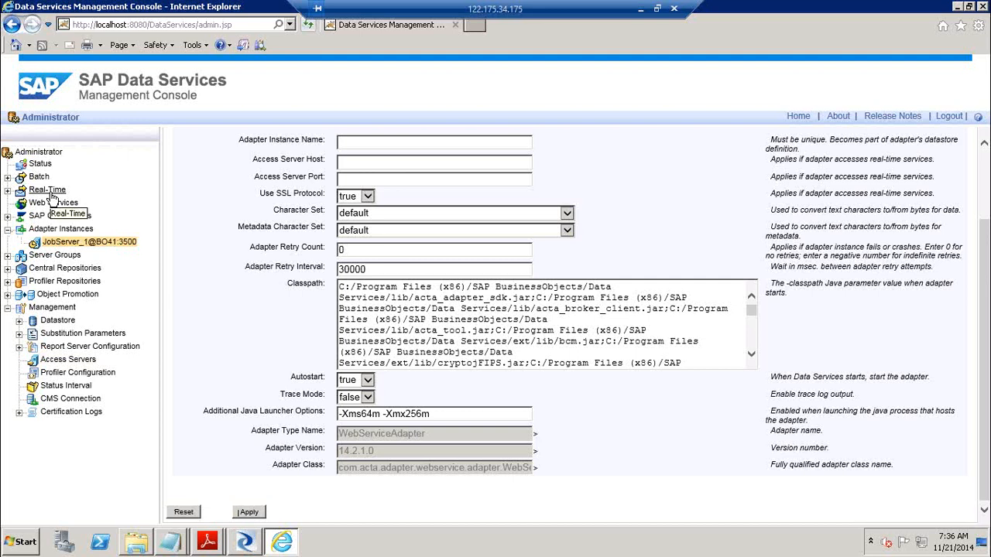
Review bo41:4000's system status, then list access servers showing bo41:4000, port 4000, SSL enabled
left_click(8, 190)
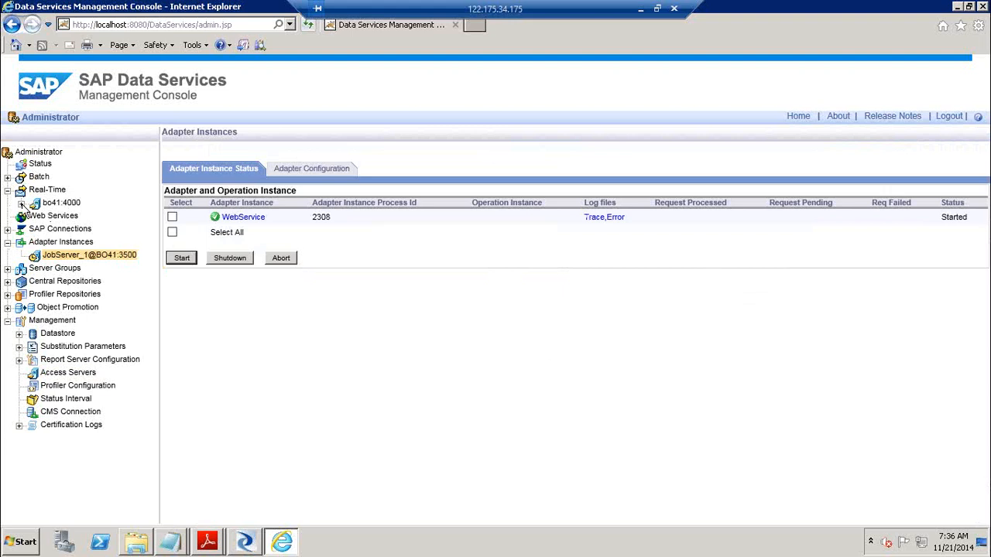
left_click(20, 203)
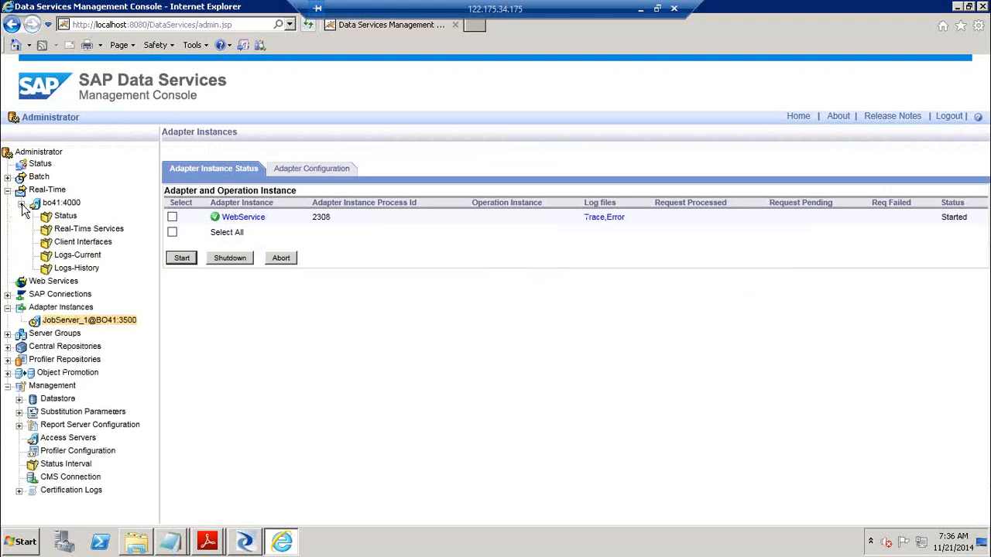
left_click(39, 165)
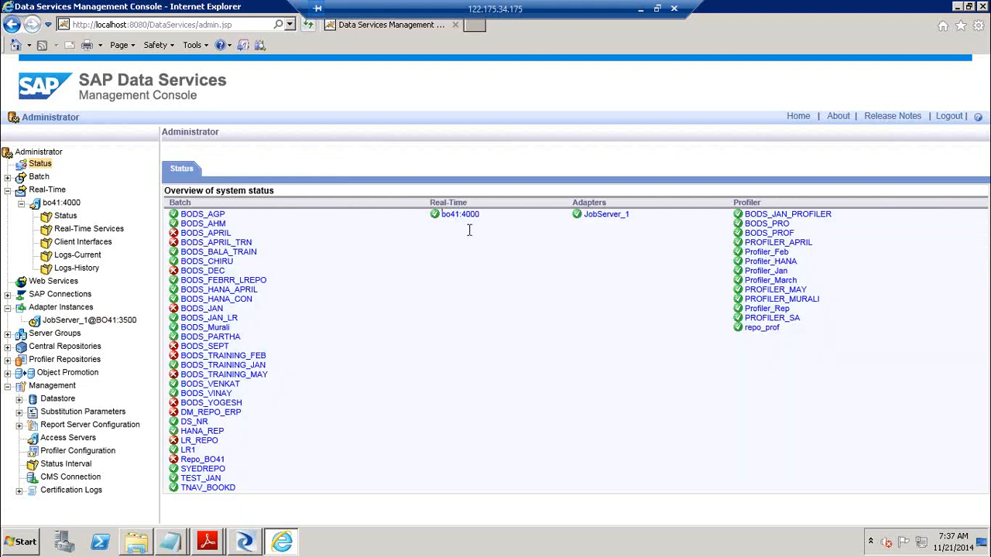
left_click_drag(487, 221, 431, 220)
left_click(415, 229)
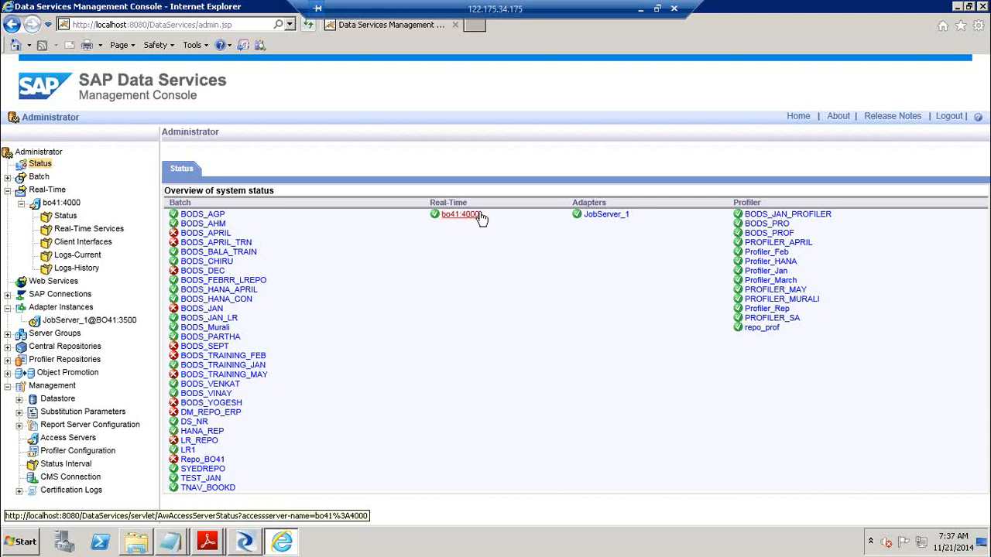
left_click_drag(481, 216, 430, 219)
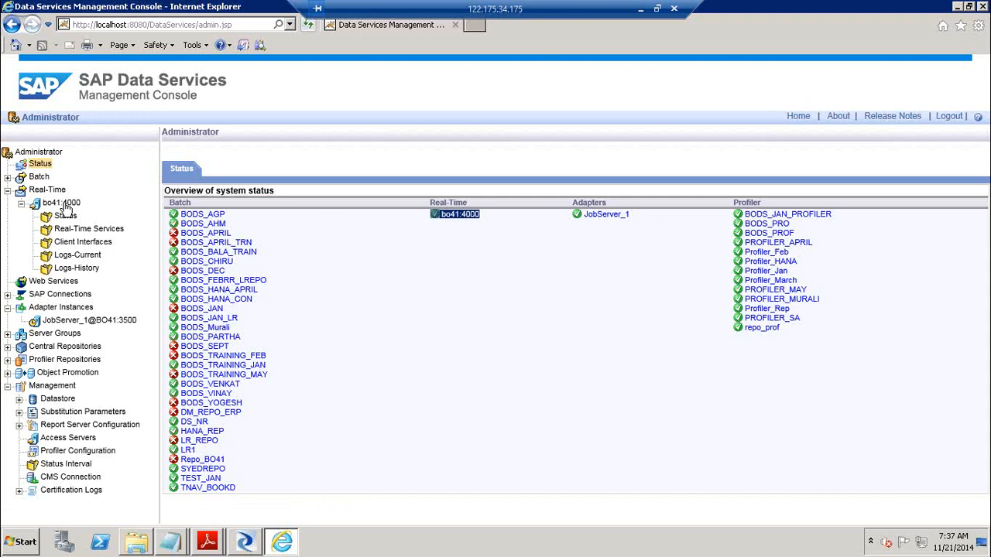
left_click(8, 190)
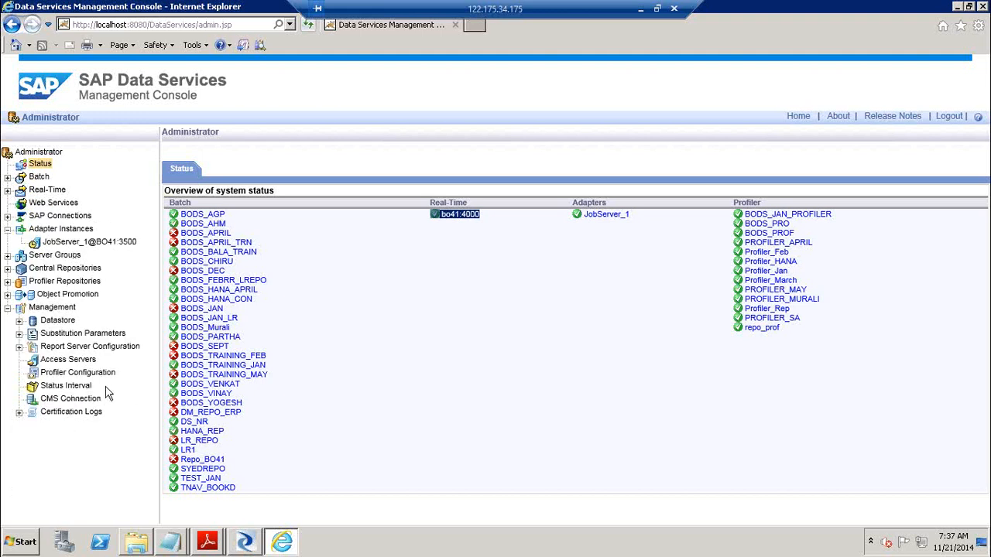
left_click(85, 361)
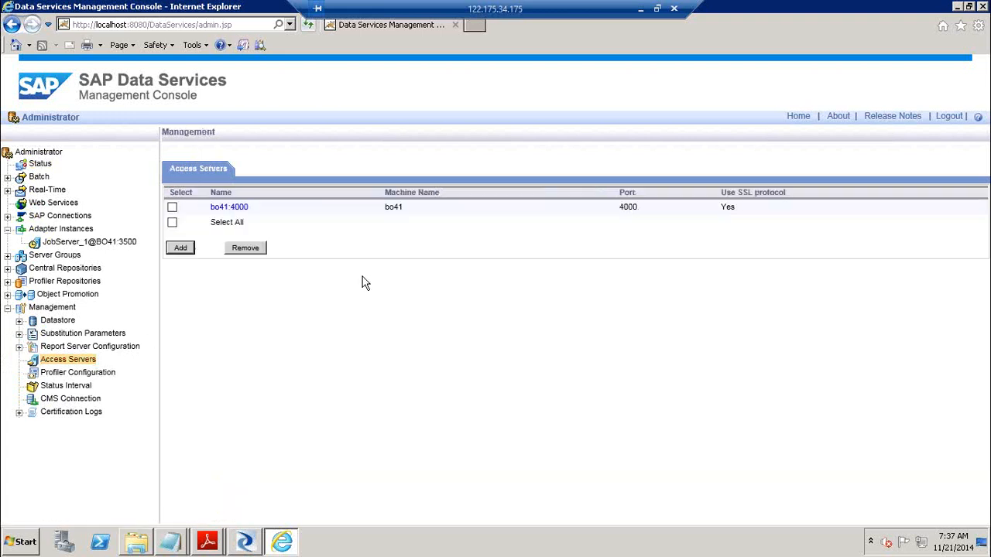
Select the WebService adapter on JobServer_1@BO41:3500, then go back to the system status overview
left_click(80, 245)
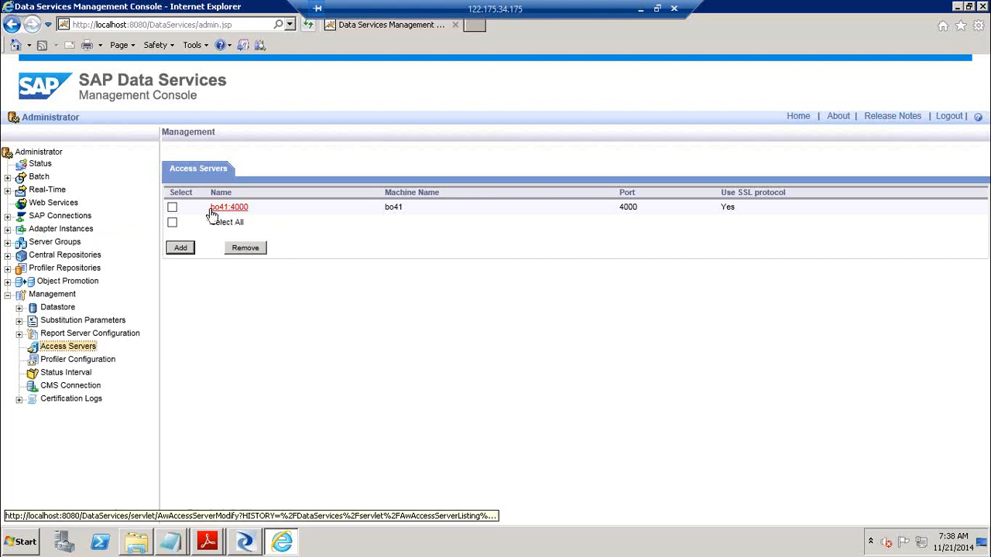
left_click(8, 230)
left_click(66, 243)
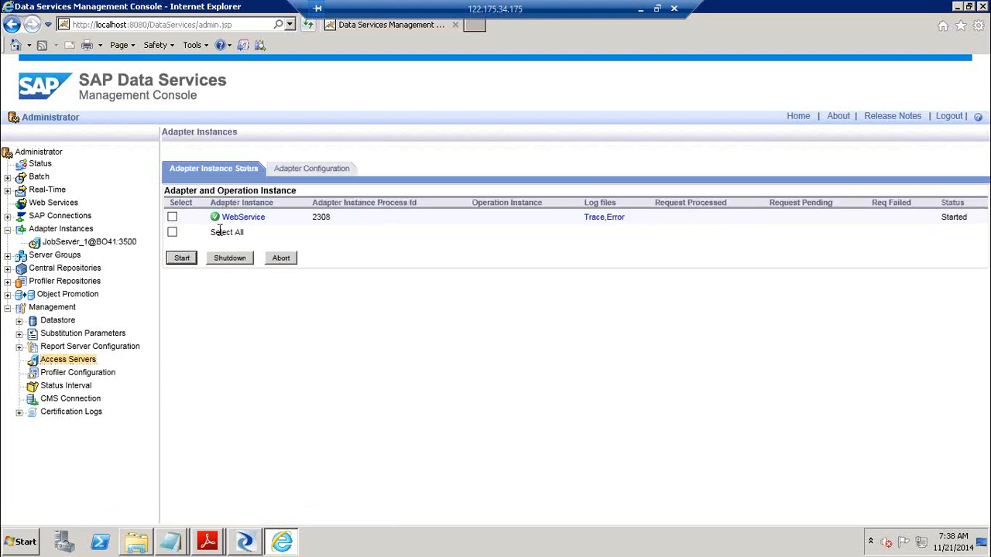
left_click(172, 218)
left_click(42, 165)
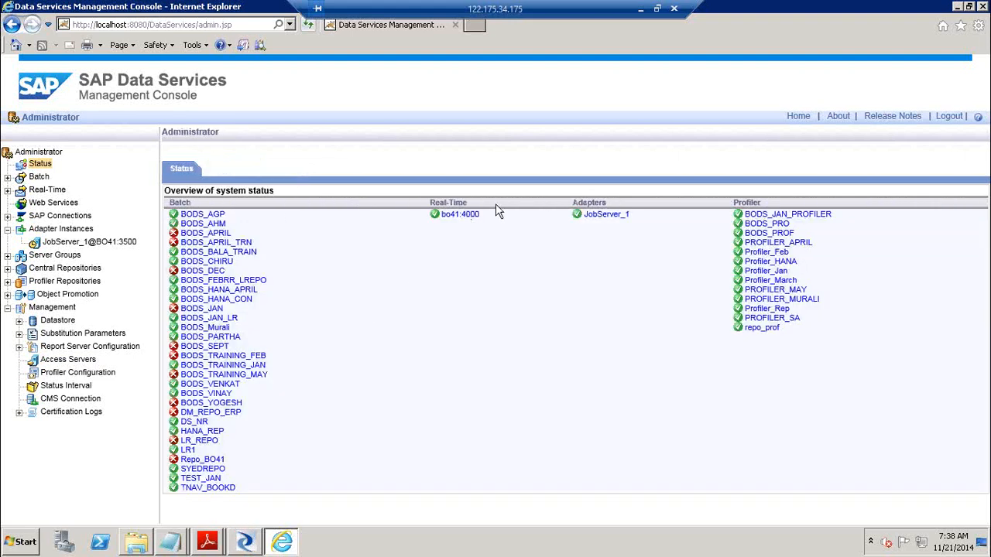
Switch to RealTimeJob1.pdf and clear the highlighted prerequisites text
left_click(207, 544)
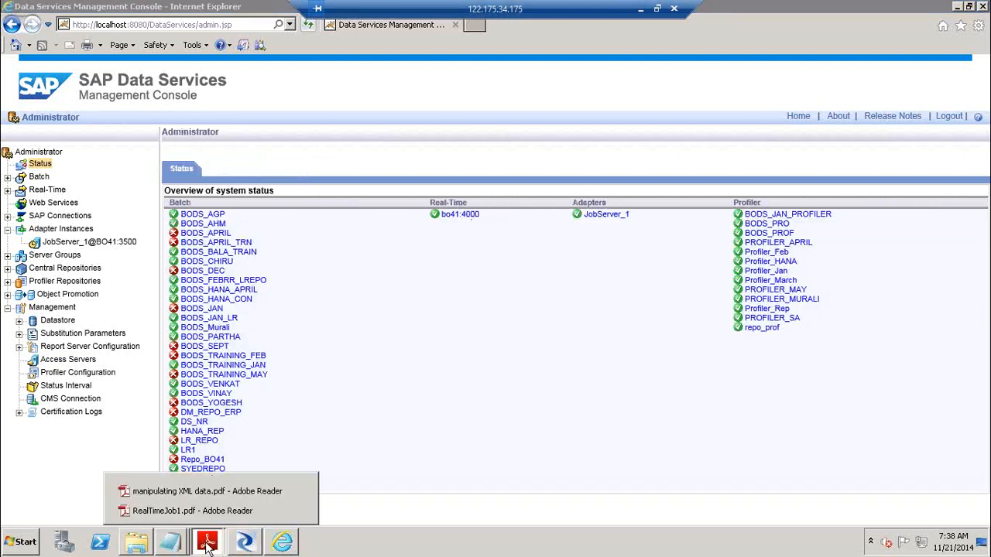
left_click(197, 511)
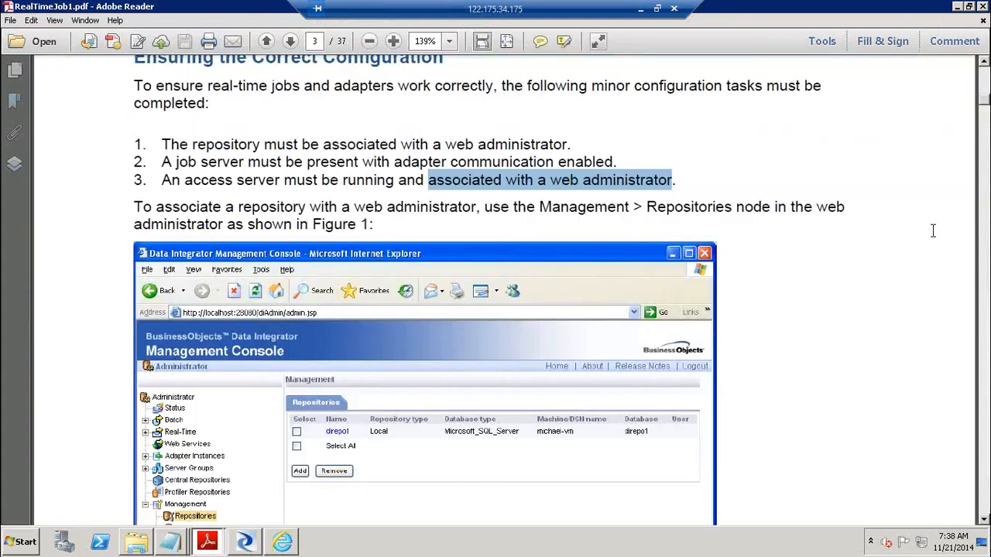
left_click(978, 347)
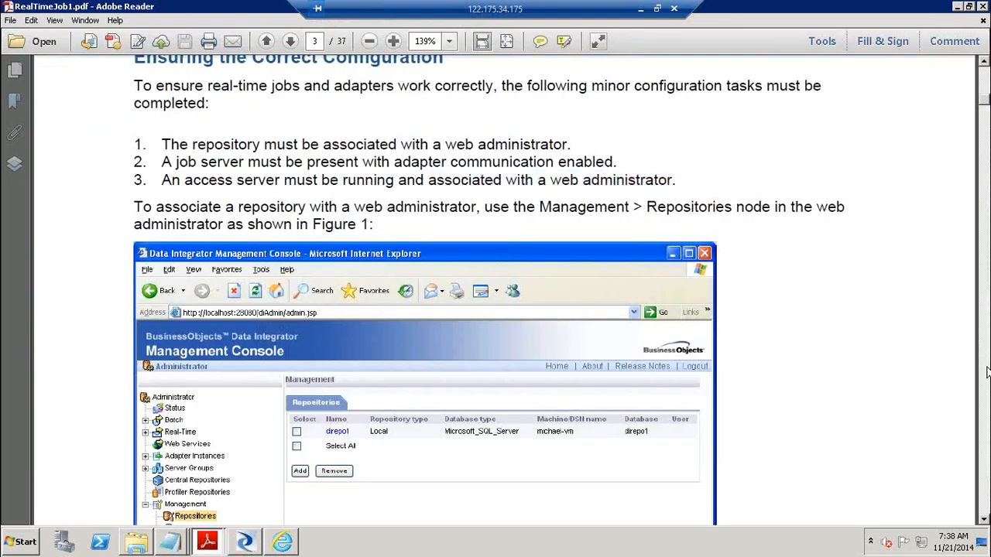
Page past the Job Server Properties figure to the Server Manager screenshot on page 5
left_click(987, 372)
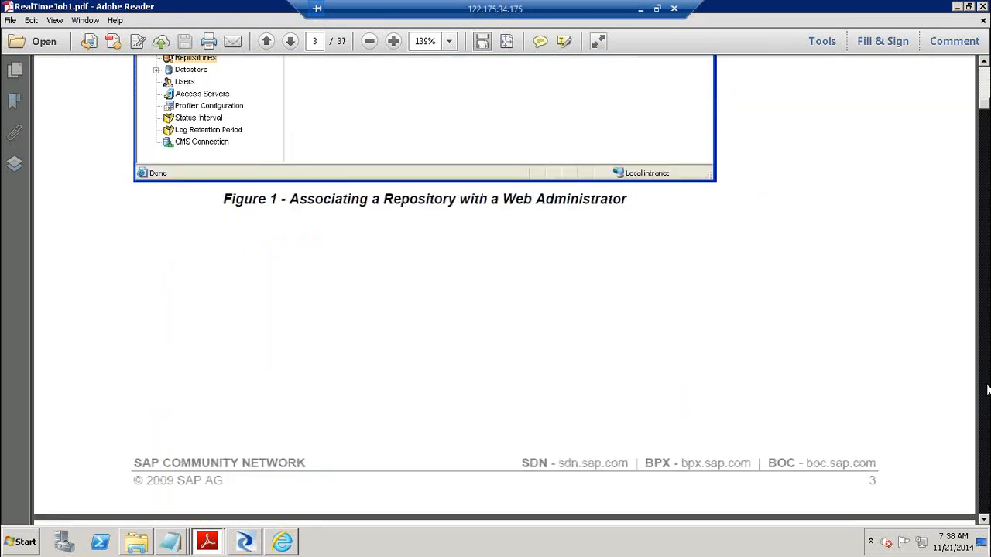
left_click(987, 381)
left_click(987, 389)
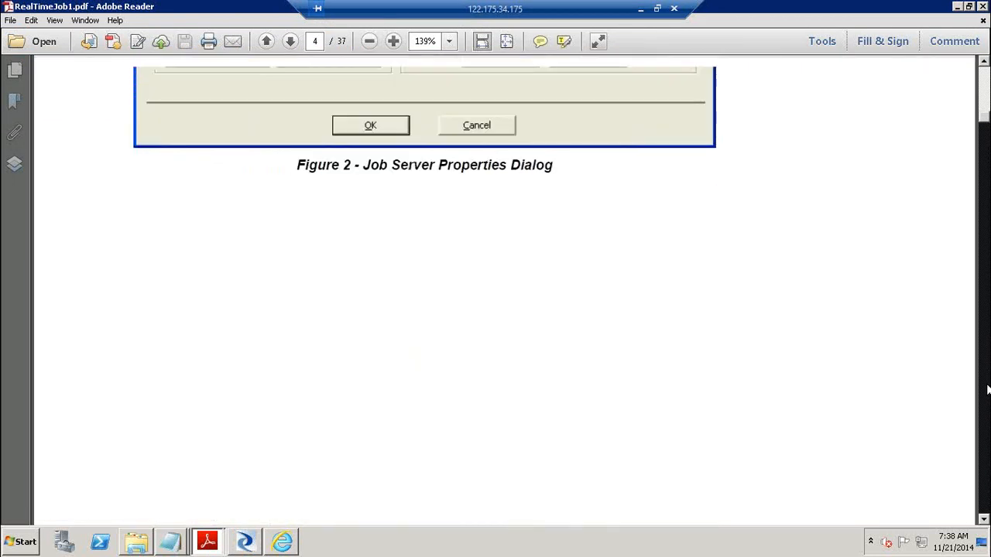
left_click(987, 389)
left_click(983, 104)
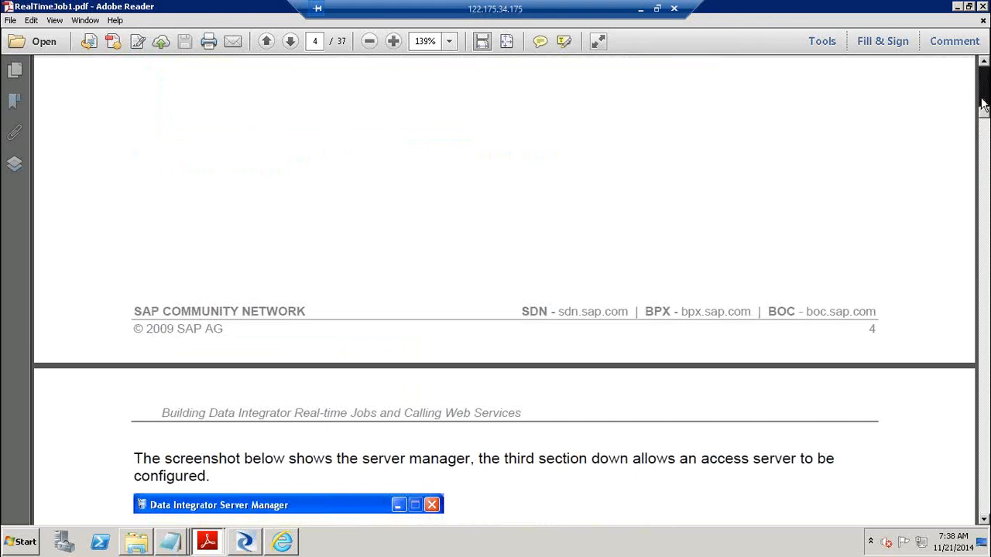
left_click(983, 105)
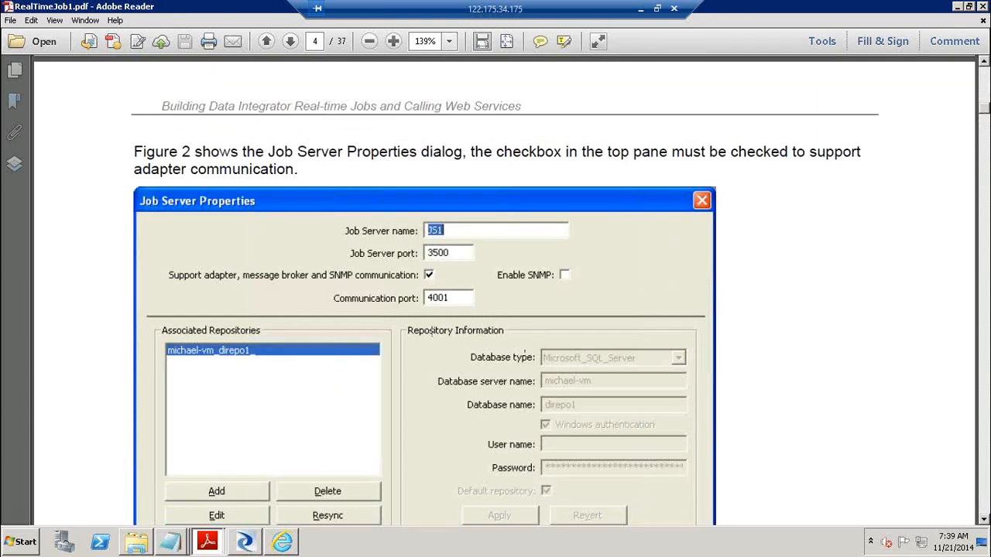
scroll(987, 379, "down", 10)
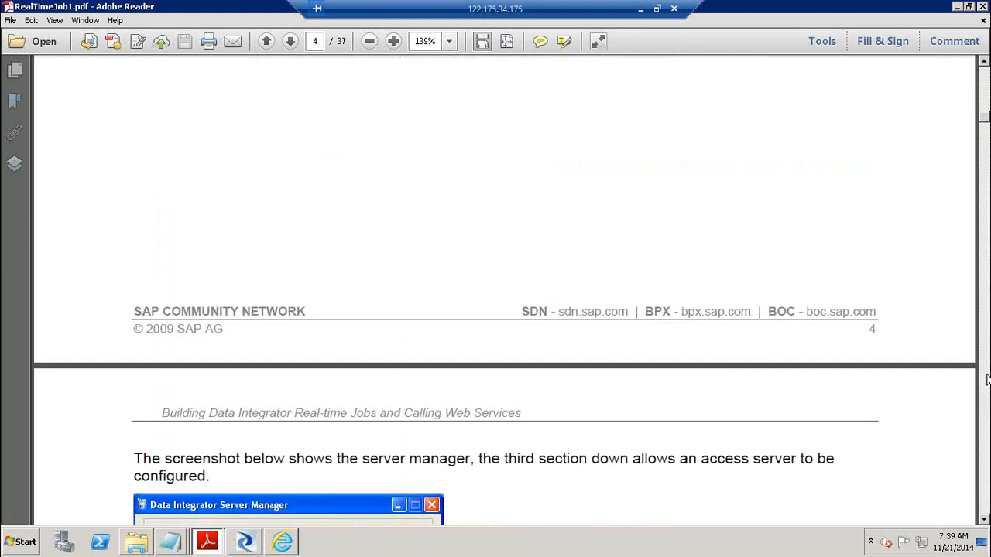
left_click(987, 379)
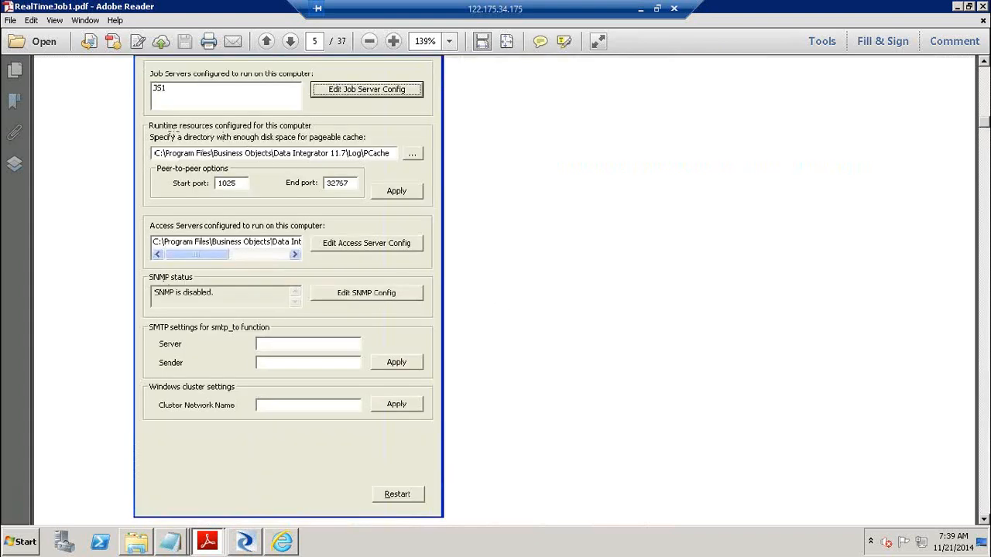
Launch Data Services Server Manager from the SAP Data Services 4.2 program group
left_click(23, 542)
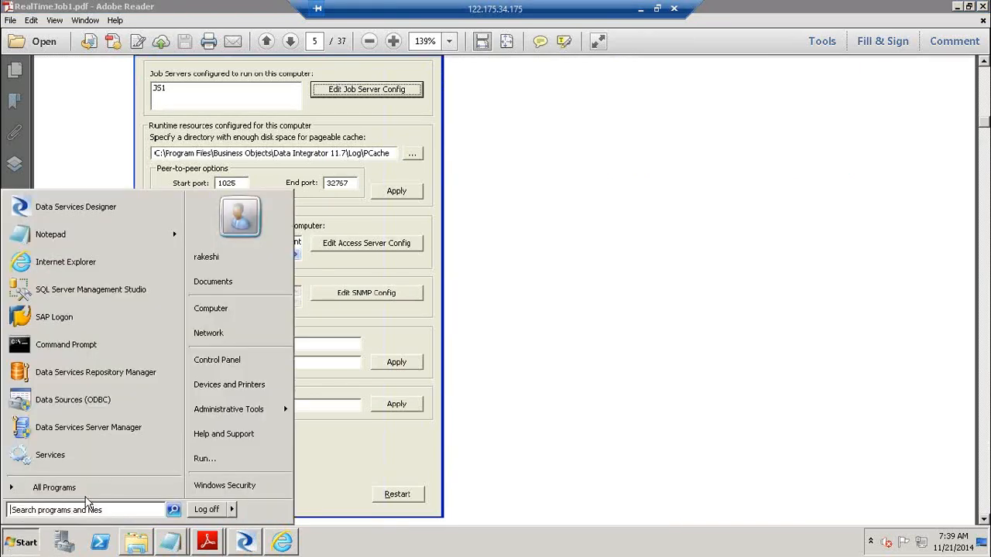
left_click(98, 487)
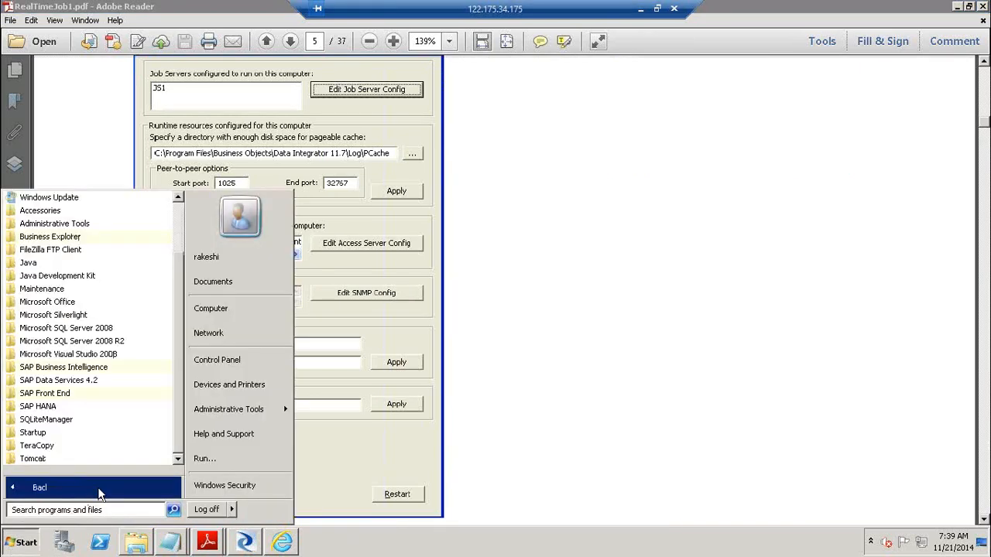
left_click(123, 383)
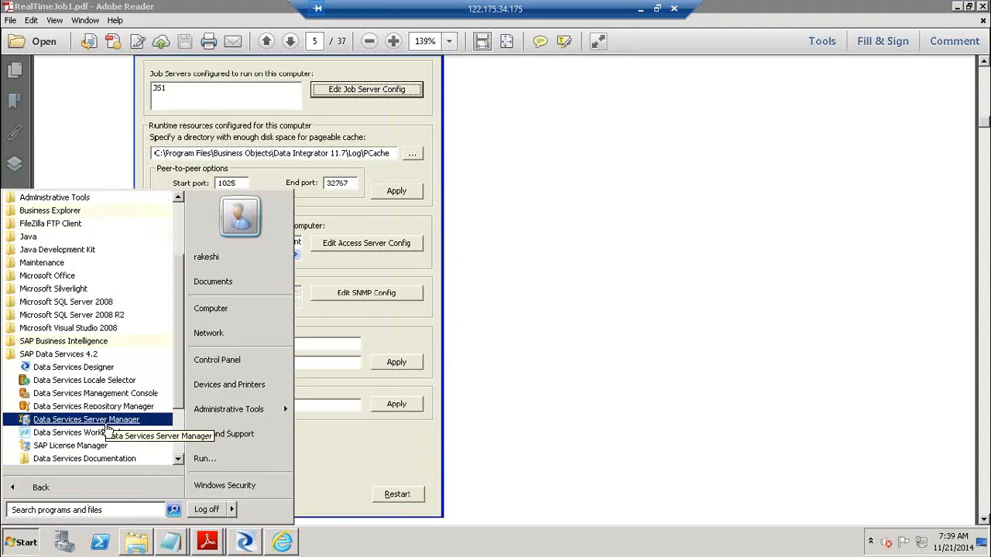
left_click(114, 420)
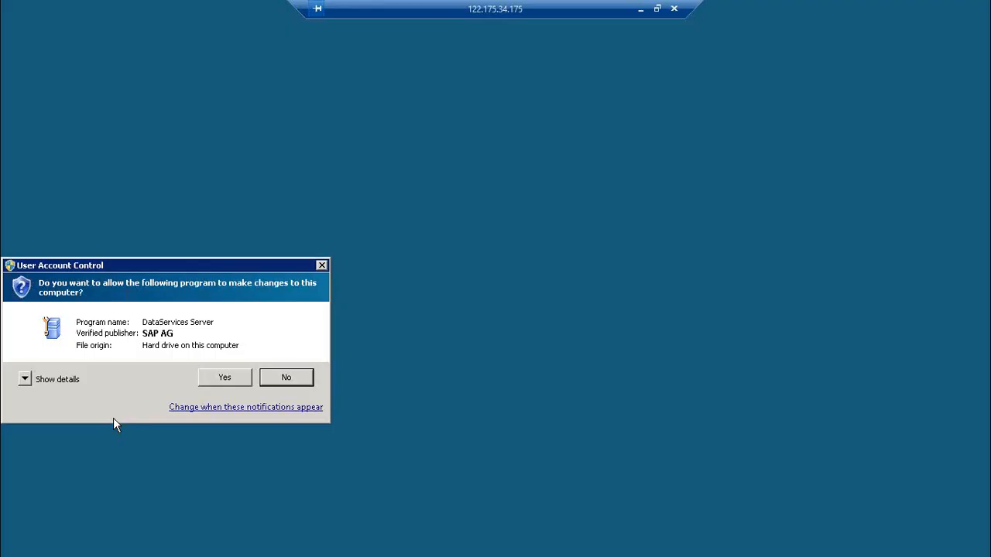
left_click(223, 377)
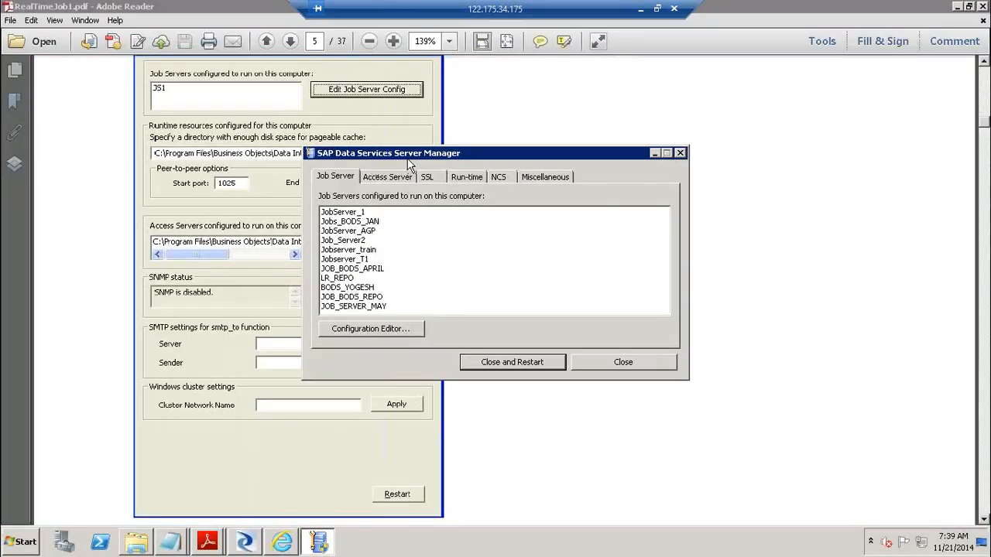
Compare the Server Manager's job servers with the guide's Figure 3, then close it
left_click_drag(416, 158, 585, 155)
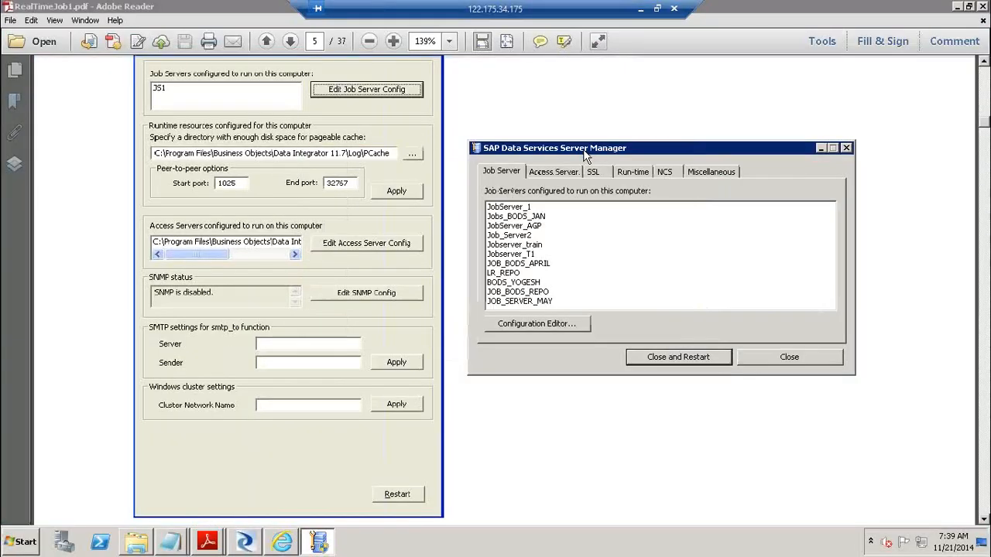
left_click(984, 62)
left_click(984, 63)
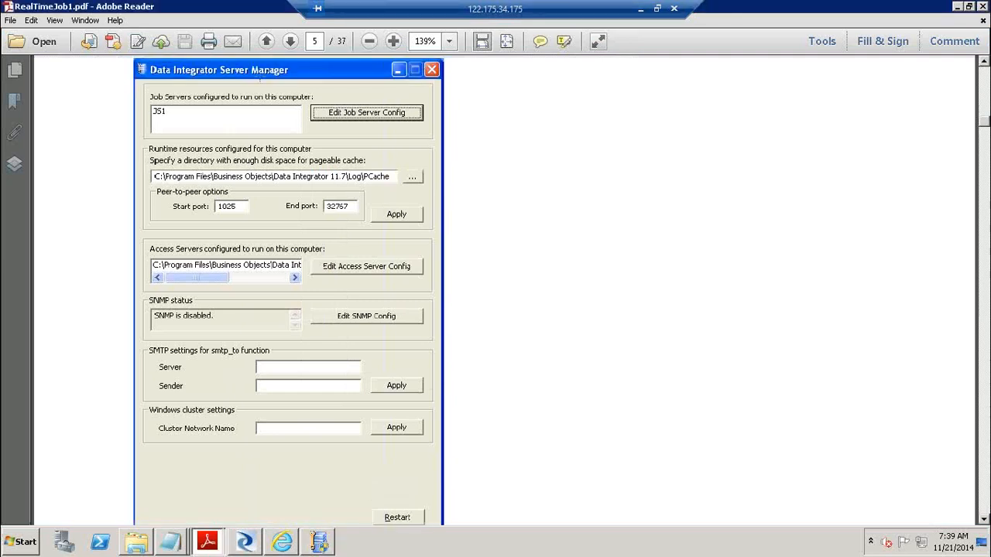
key("alt+Tab")
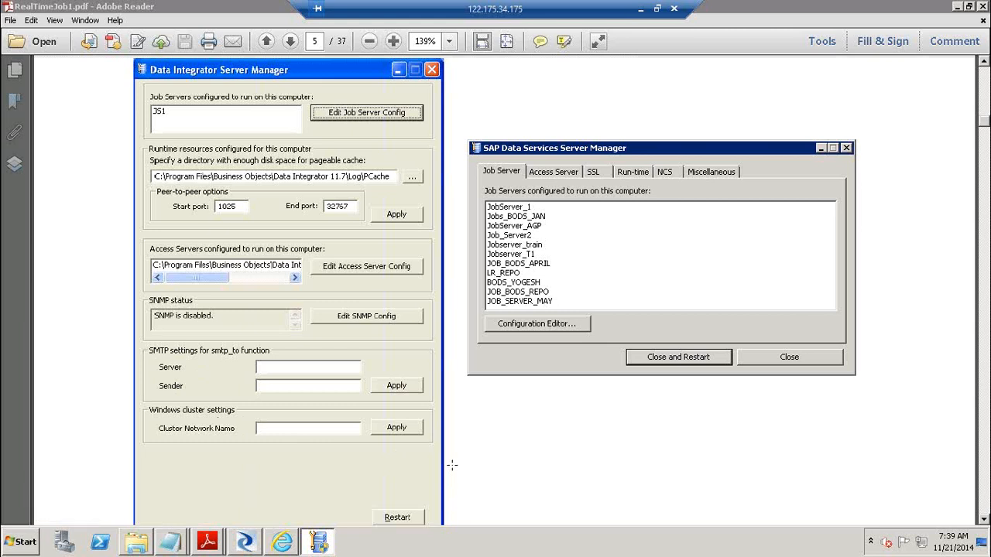
left_click(819, 356)
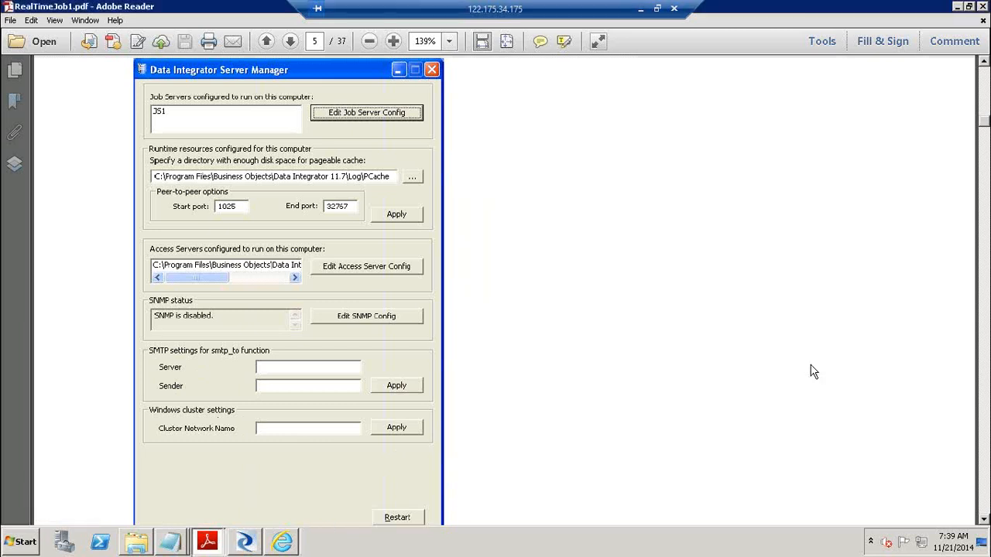
left_click(985, 428)
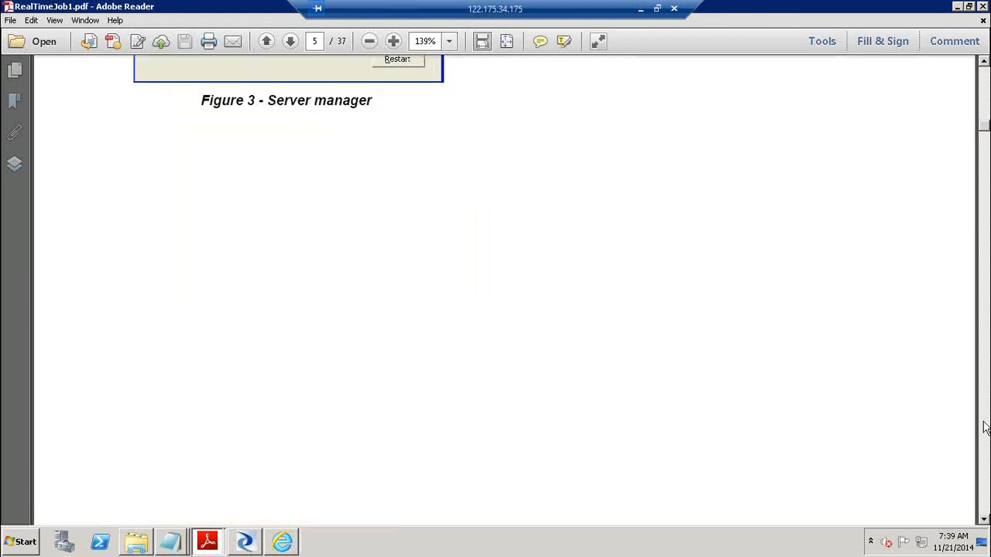
Page down through the Figure 4 Adapter Instances screenshot to the Figure 5 caption
left_click(985, 428)
left_click(985, 427)
left_click(985, 428)
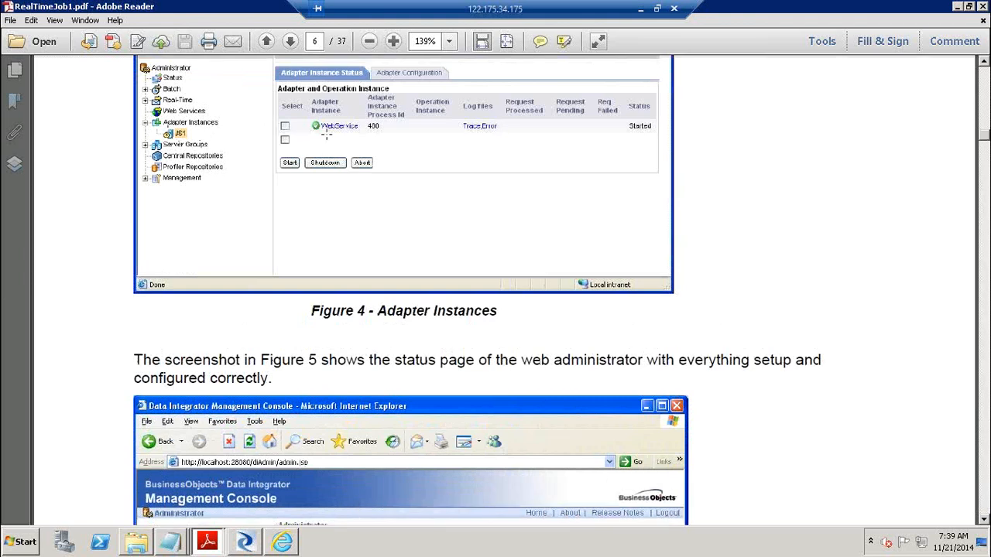
left_click(985, 424)
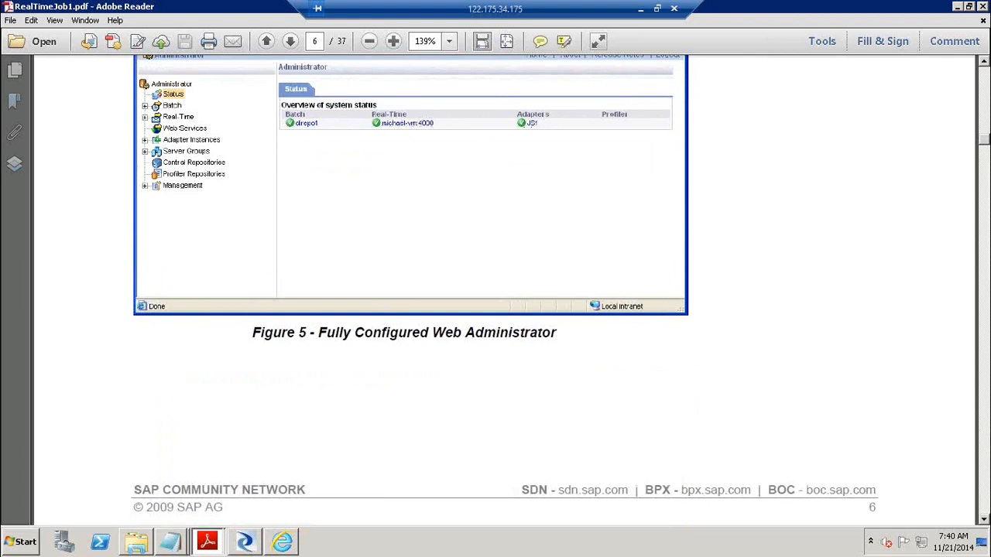
Read on through Sample Use Case to Figure 6 - Creating an XML Schema on page 8
left_click(987, 380)
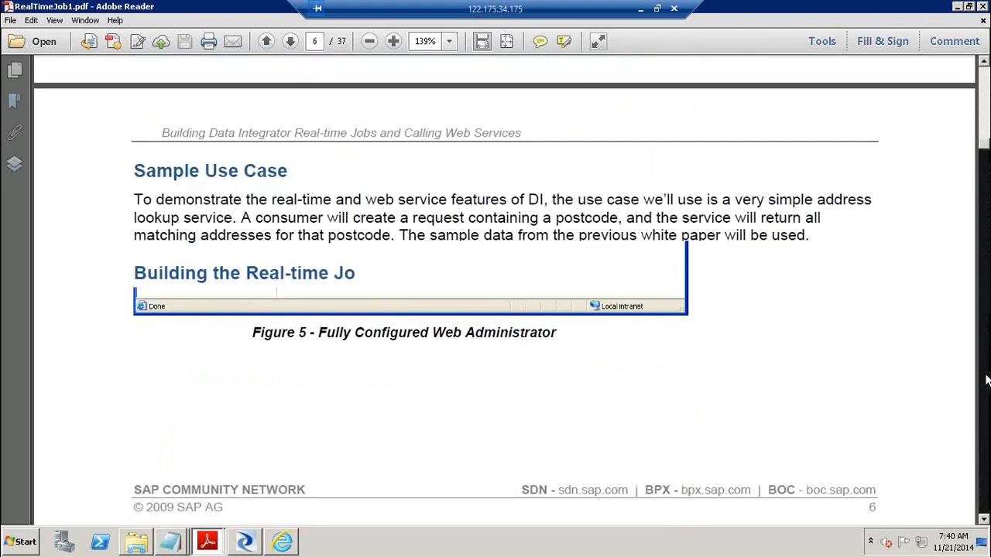
left_click(986, 379)
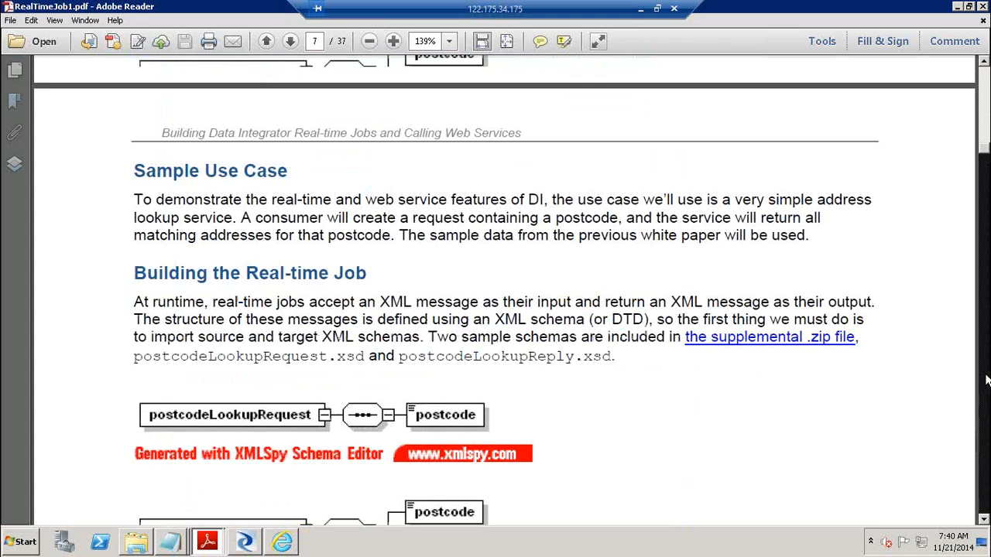
left_click(986, 379)
left_click(987, 379)
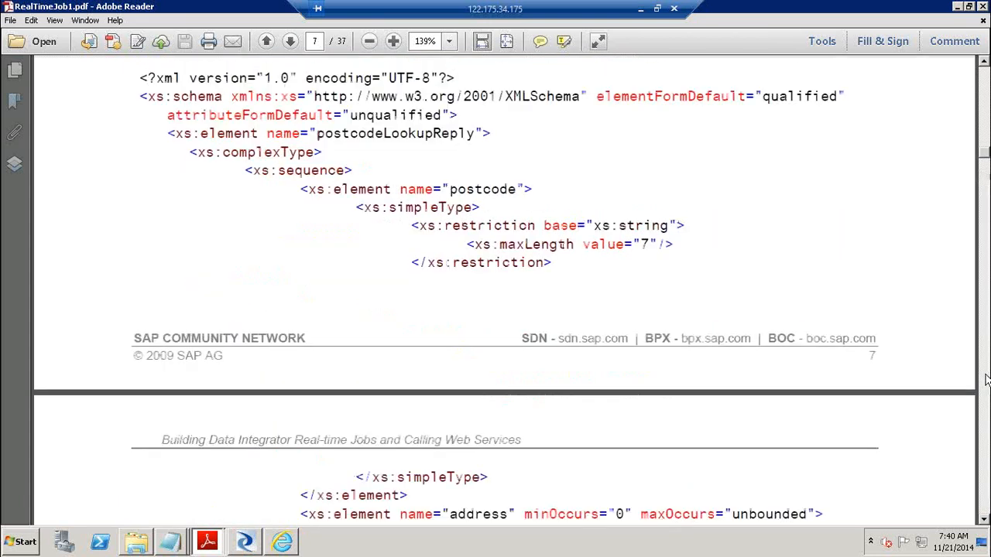
left_click(986, 379)
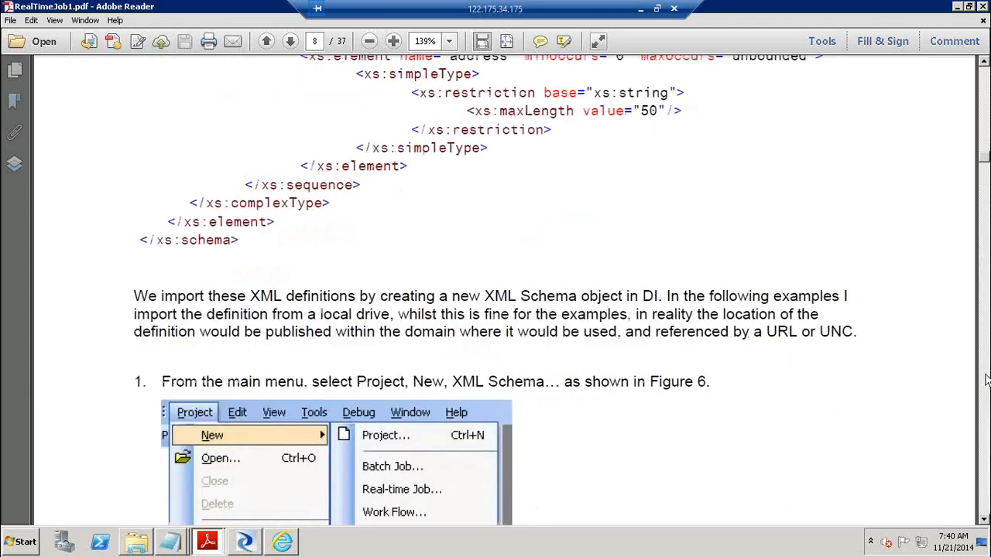
left_click(986, 380)
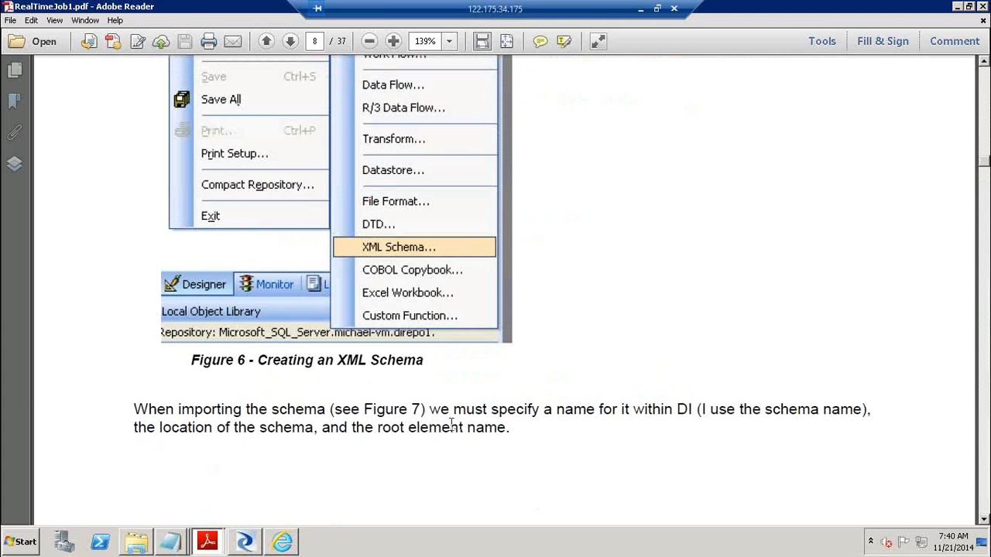
left_click(288, 548)
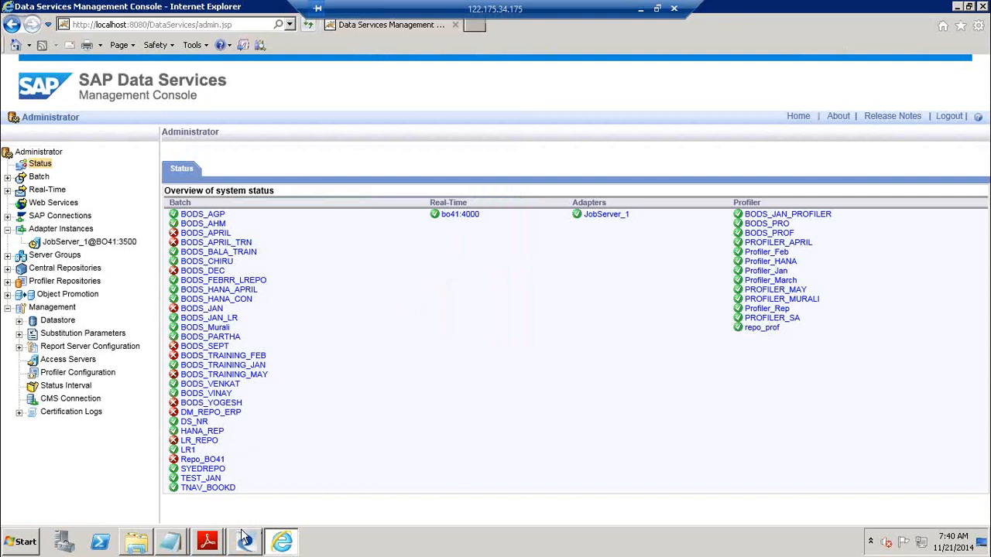
Bring RealTimeJob1.pdf forward, then minimize Remote Desktop to reach the local Google India page
mouse_move(246, 545)
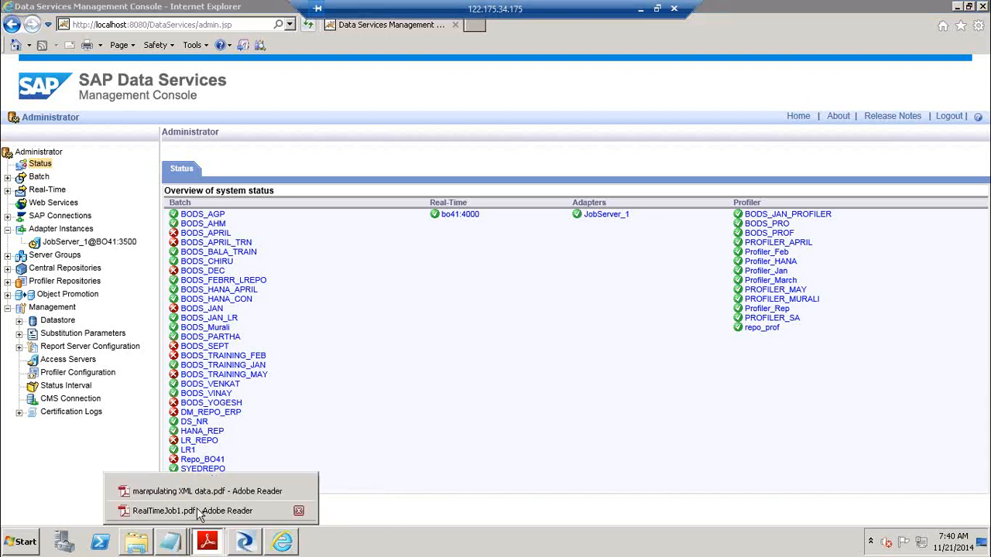
left_click(200, 515)
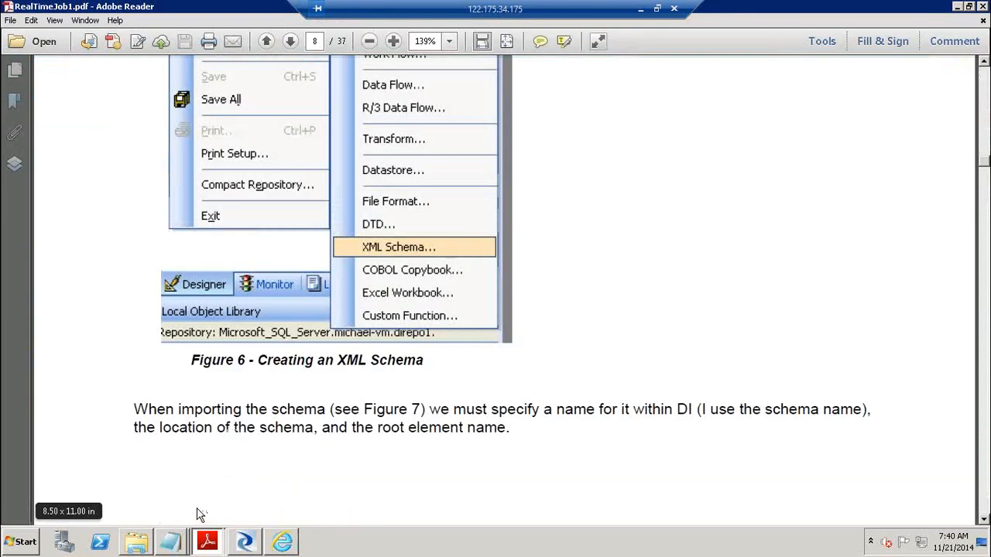
left_click(640, 8)
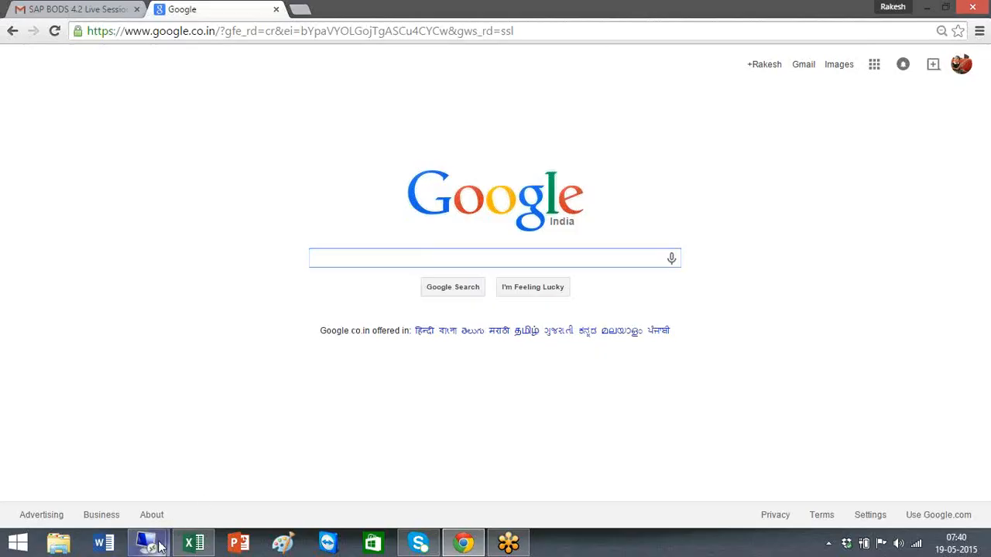
mouse_move(159, 546)
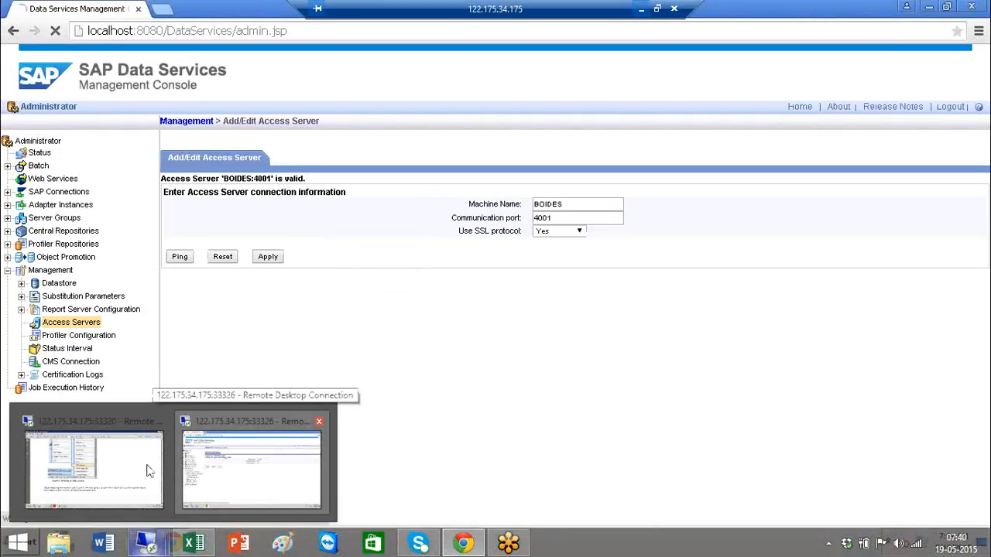
mouse_move(144, 469)
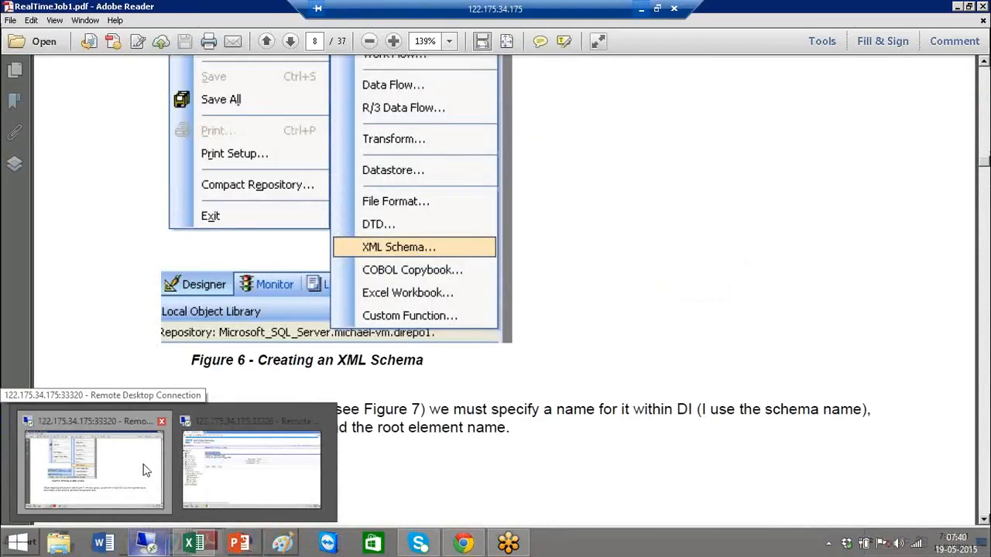
left_click(642, 8)
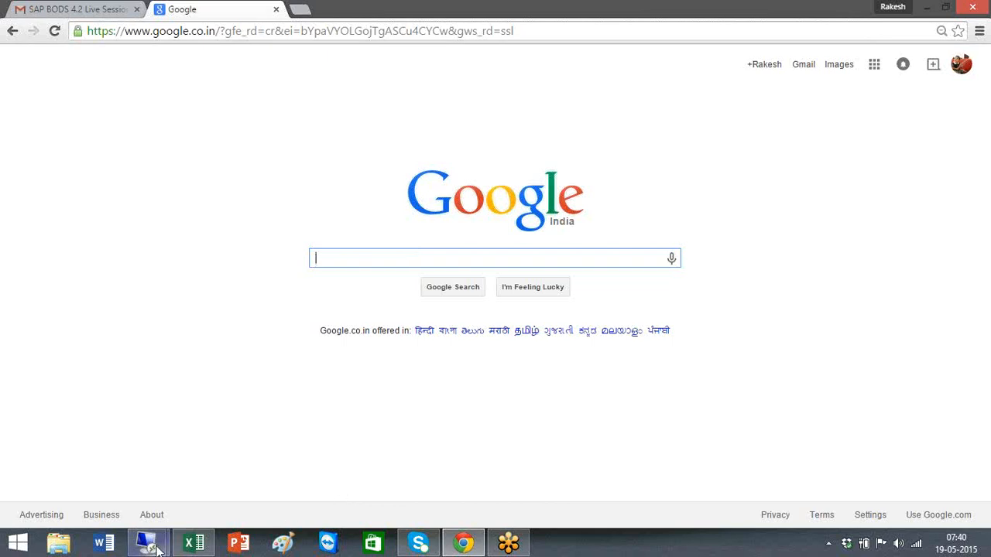
In the BODS training schedule, review the Day 9 topics and go to empty cell J6
left_click(193, 544)
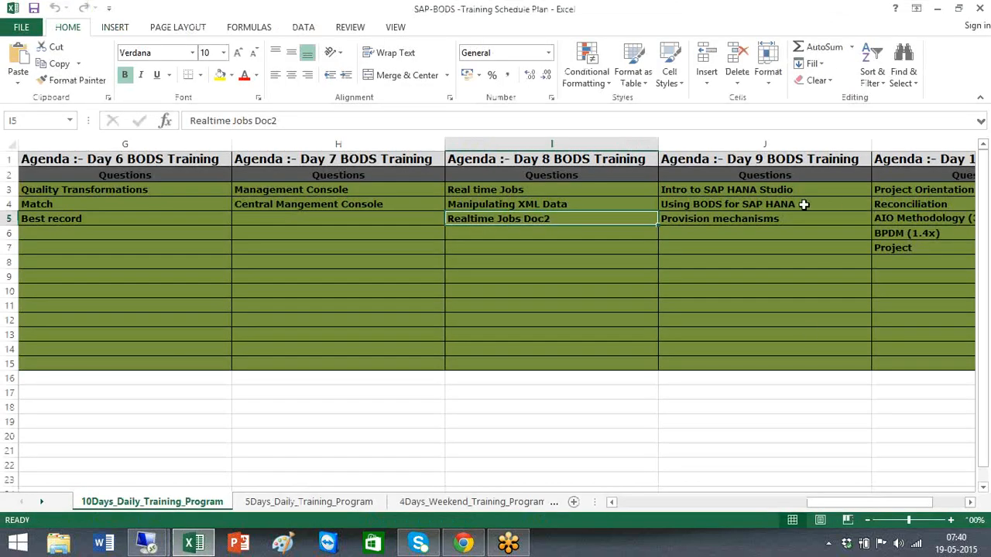
left_click_drag(785, 193, 789, 241)
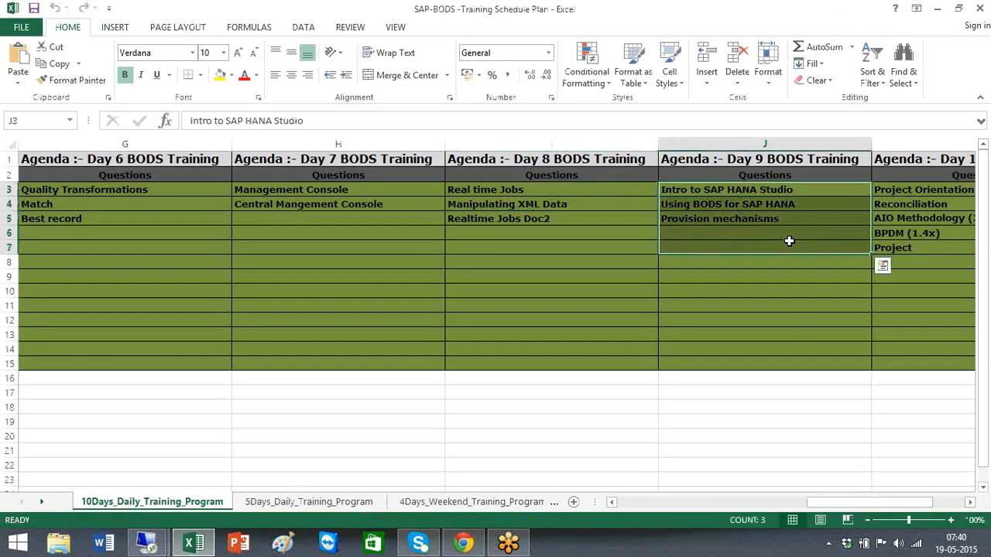
left_click(785, 189)
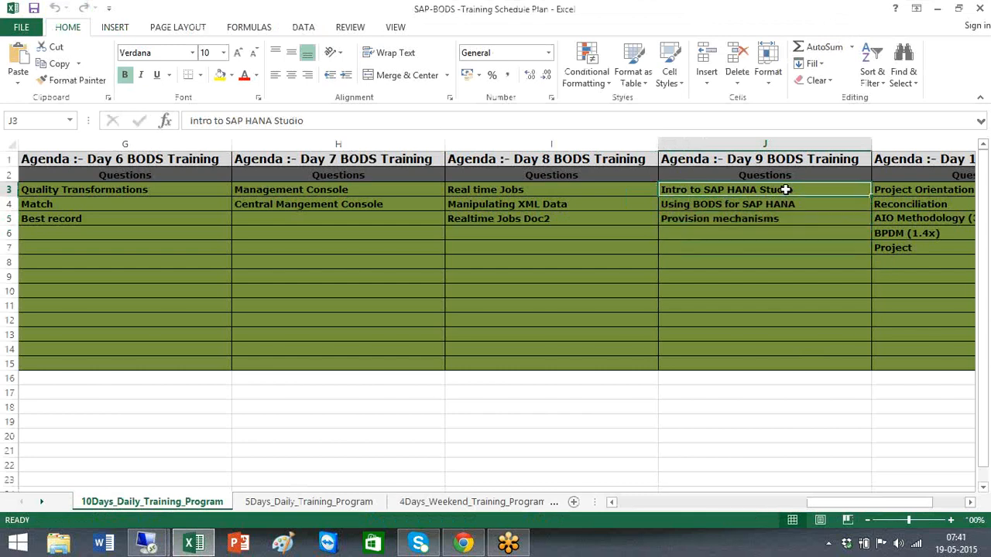
left_click(785, 203)
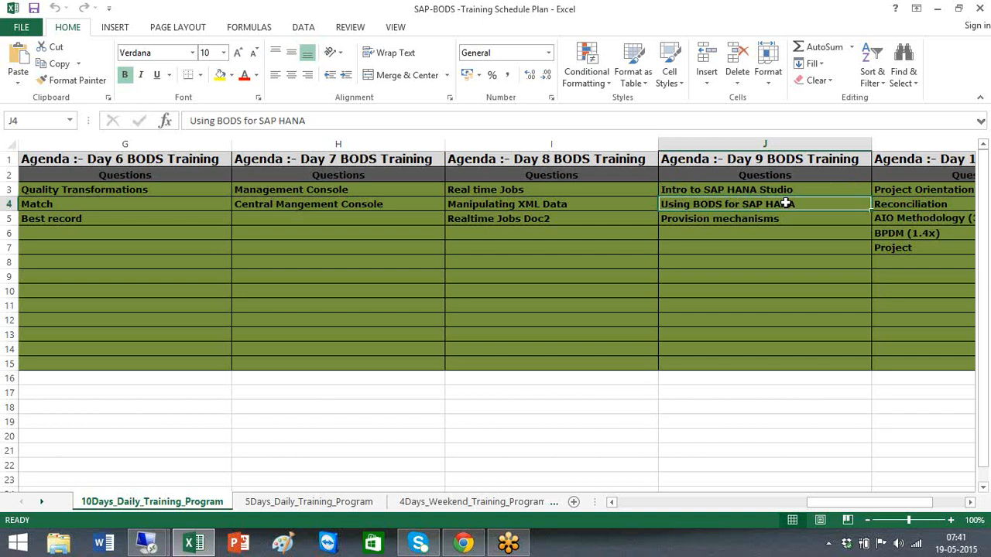
left_click(782, 218)
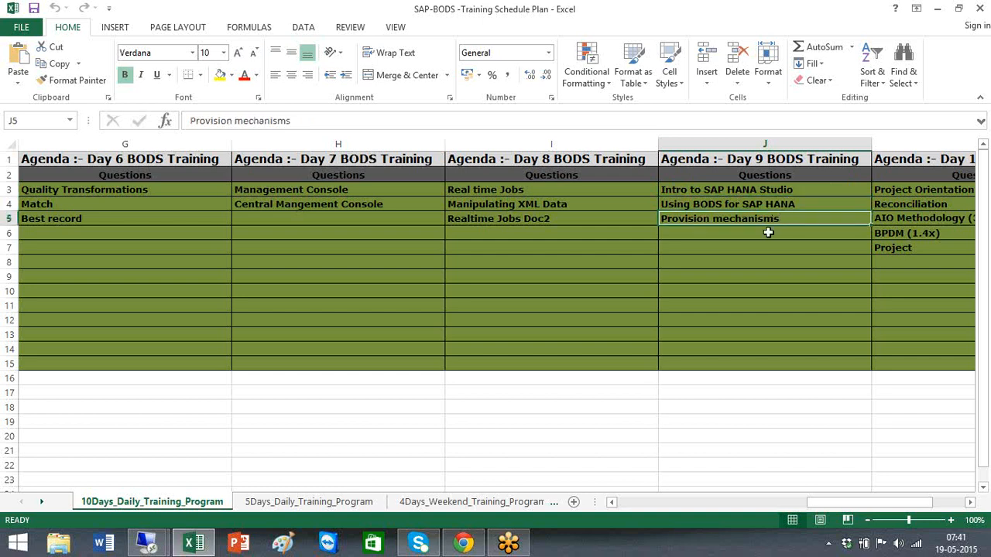
left_click(768, 232)
Add SLT, DXC and BODS as new Day 9 topics in J6 to J8
type("SLT")
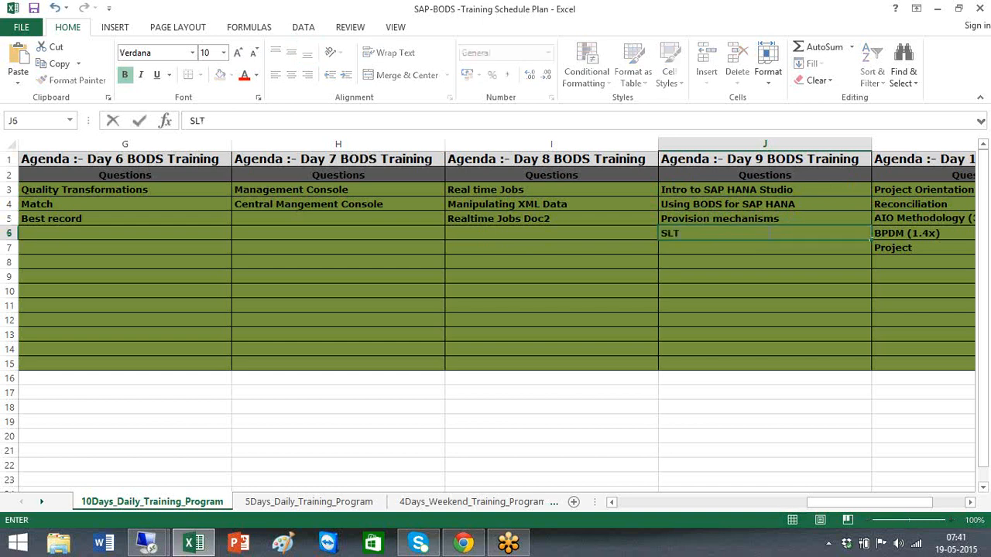
key("Return")
type("S")
key("BackSpace")
type("DXC")
key("BackSpace")
key("BackSpace")
key("BackSpace")
key("BackSpace")
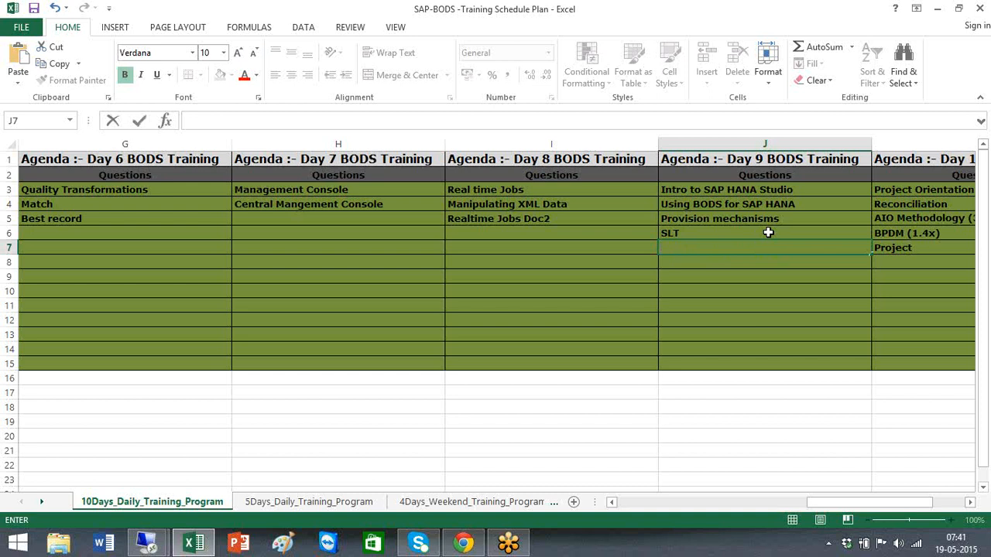
type("DXC")
key("Return")
type("BODS")
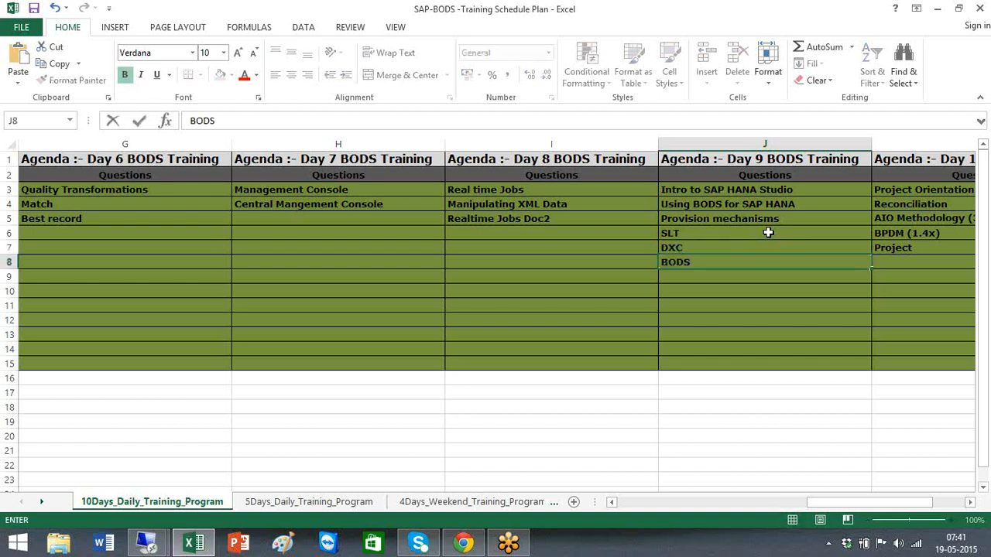
left_click(699, 289)
Check the new Day 9 entries against Using BODS for SAP HANA and reveal column K
left_click_drag(699, 233, 700, 248)
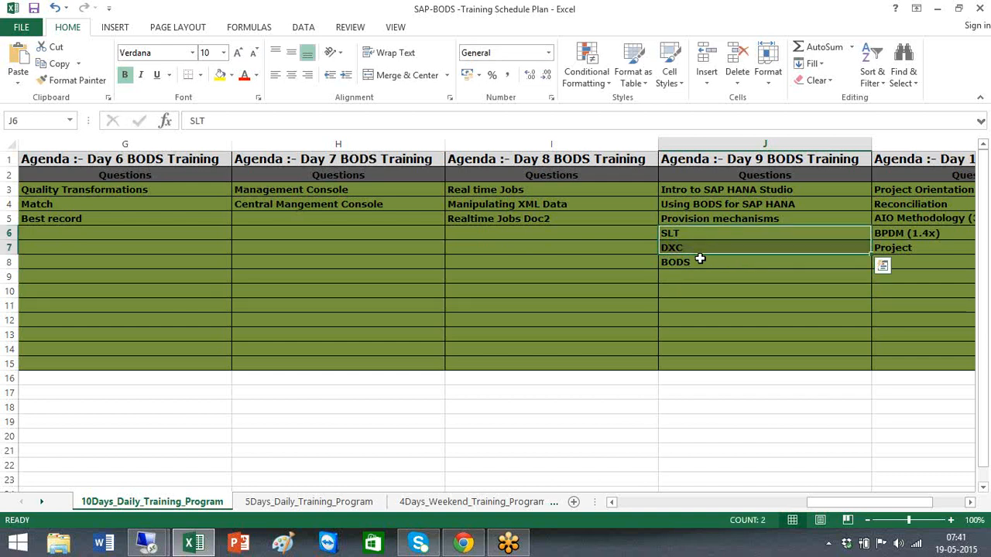
left_click(700, 261)
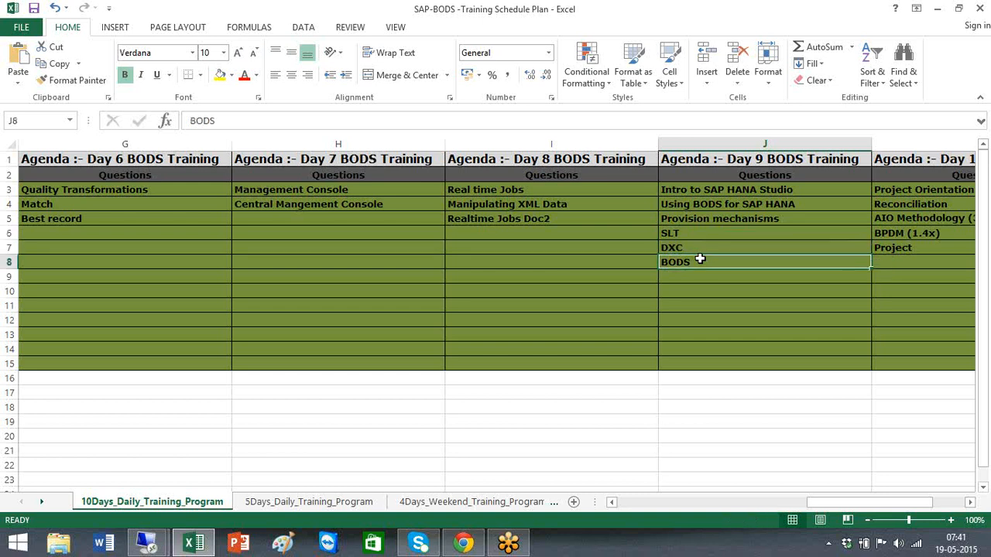
left_click(705, 204)
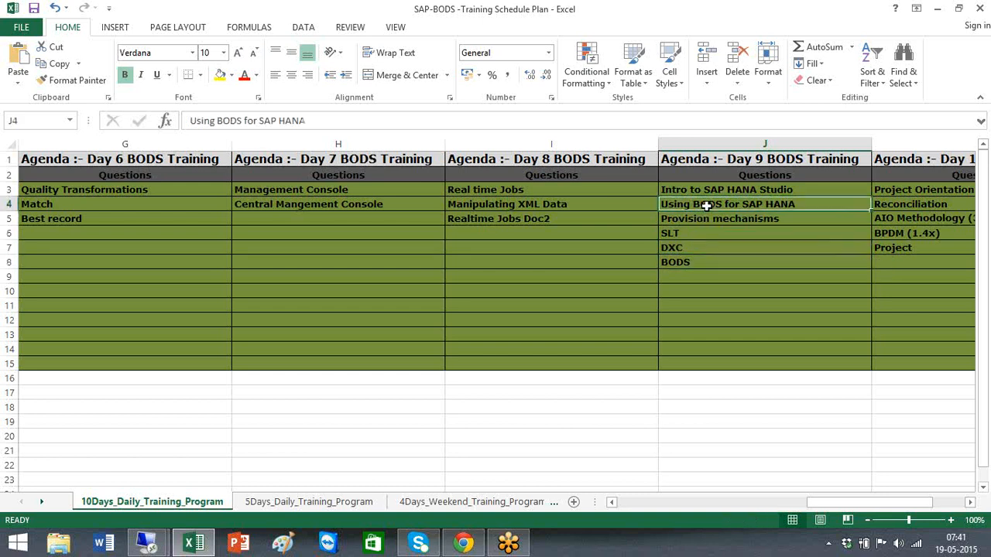
left_click(703, 260)
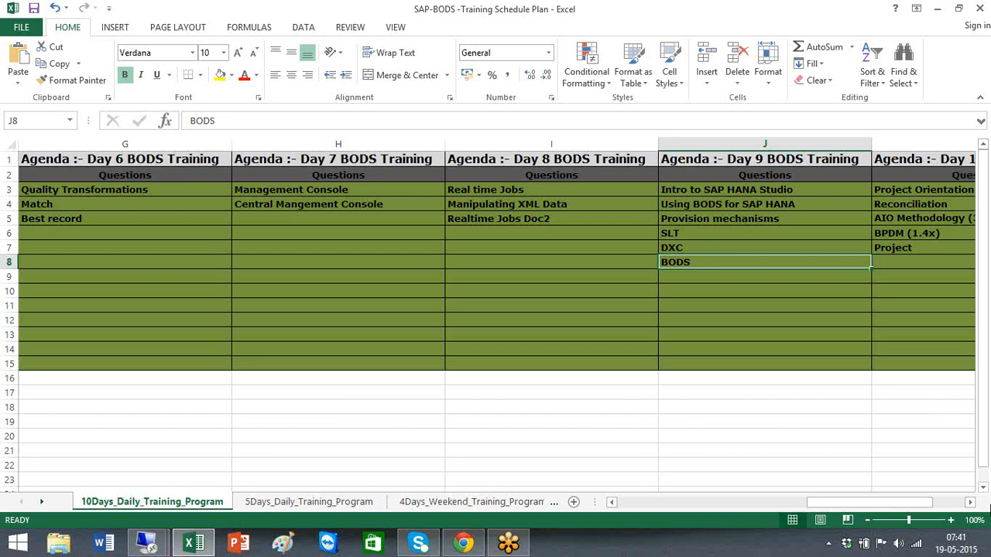
left_click(971, 504)
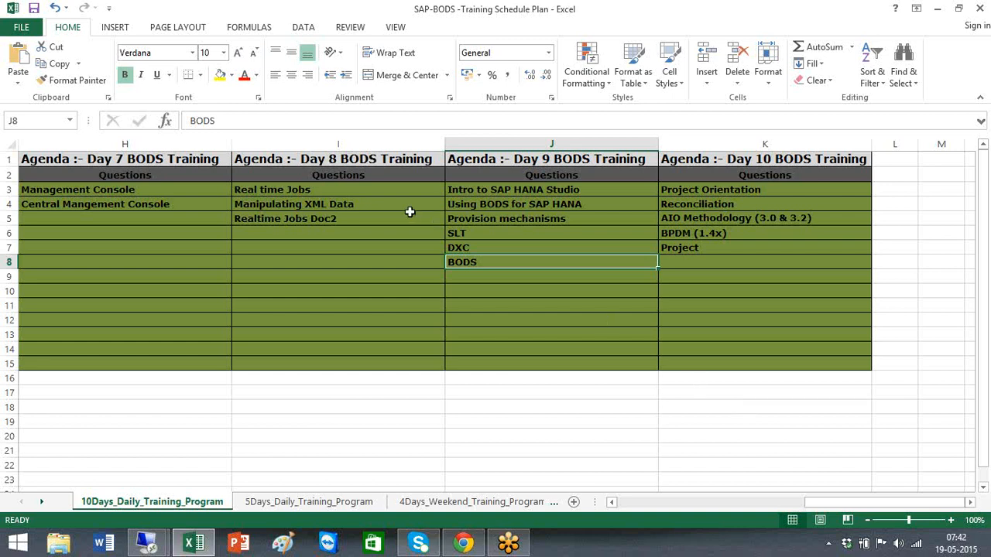
Review the Day 8, 9 and 10 topics and select AIO Methodology in K5
left_click(286, 190)
left_click(298, 219)
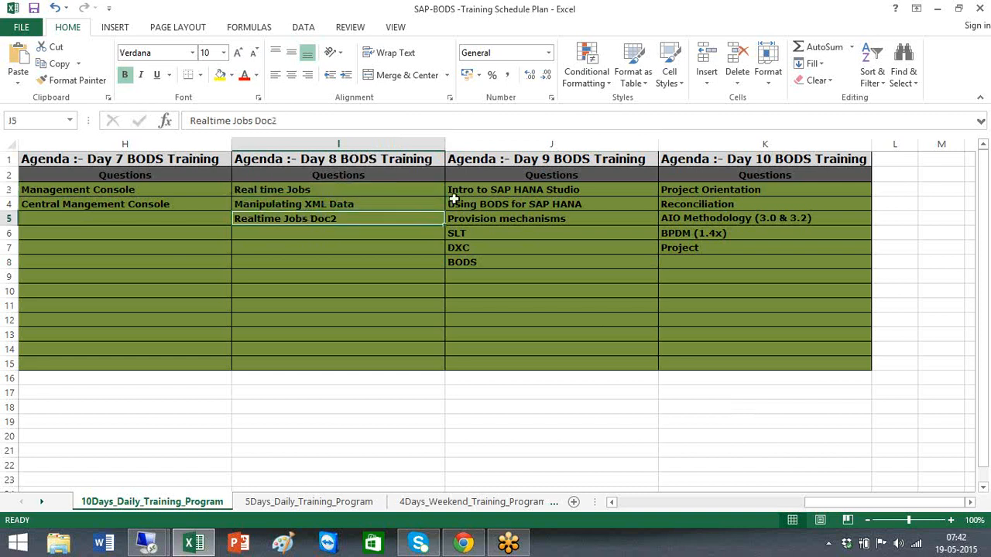
left_click_drag(495, 190, 501, 285)
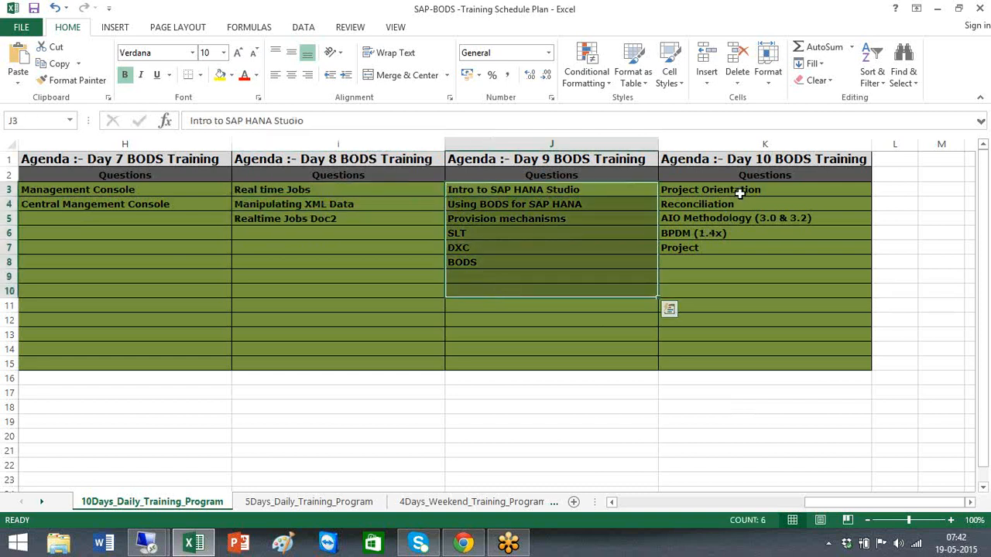
left_click_drag(739, 190, 741, 271)
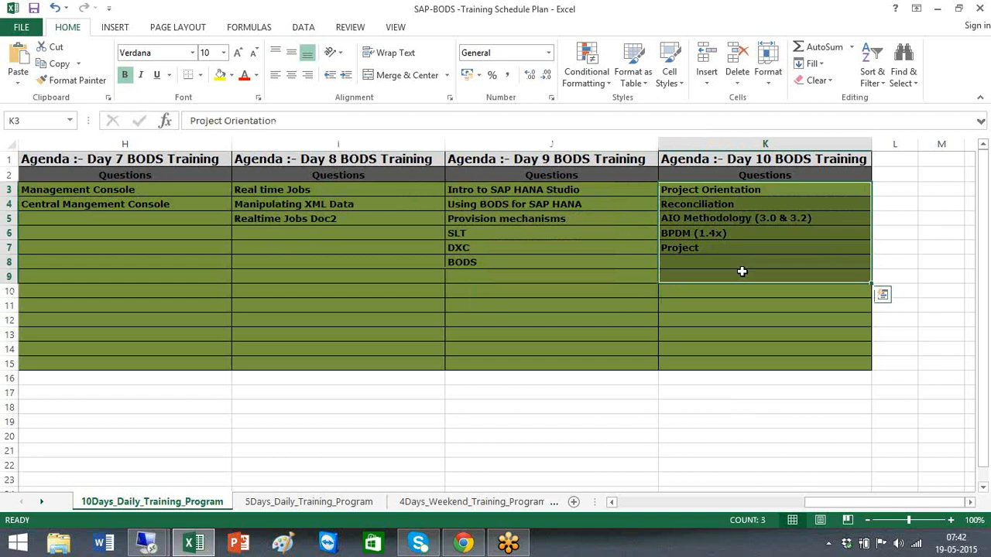
left_click(734, 207)
left_click(685, 219)
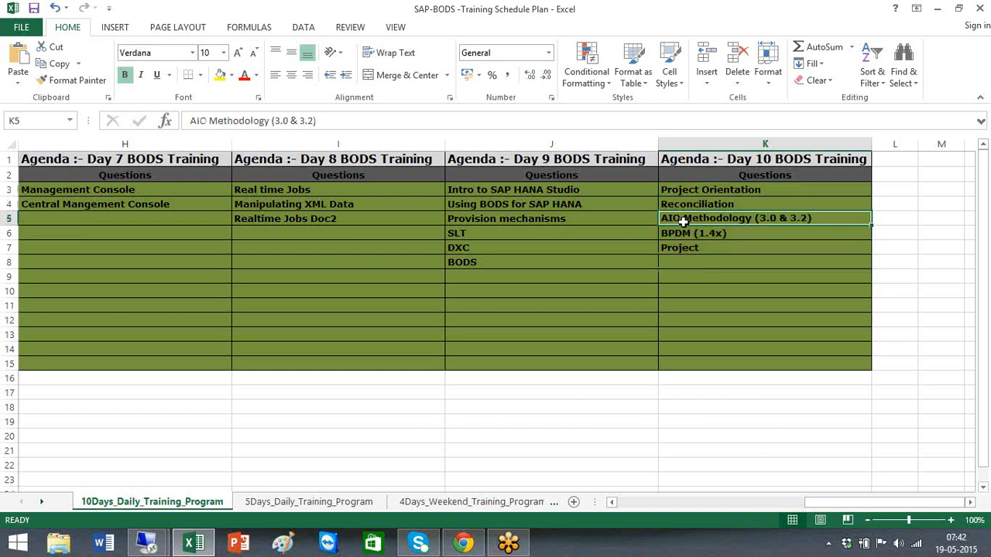
Append ' SME' to AIO Methodology (3.0 & 3.2) and ' RDS LE' to BPDM (1.4x)
double_click(842, 220)
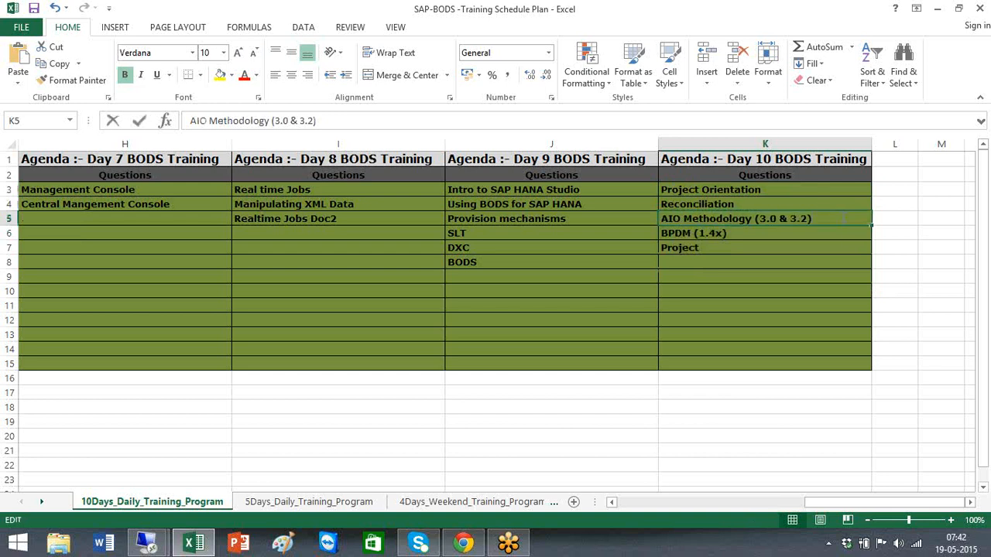
type("SSM")
key("BackSpace")
key("BackSpace")
type("ME")
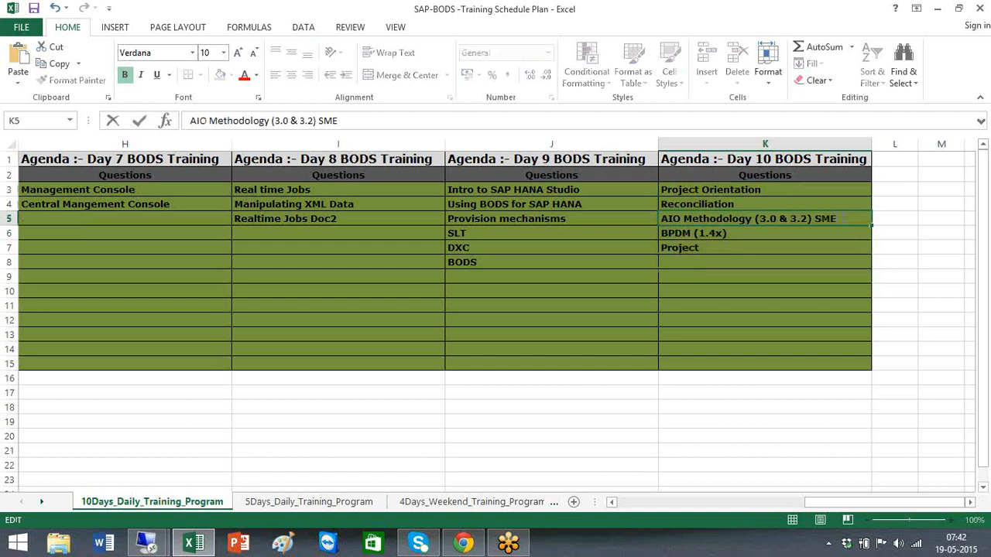
key("Return")
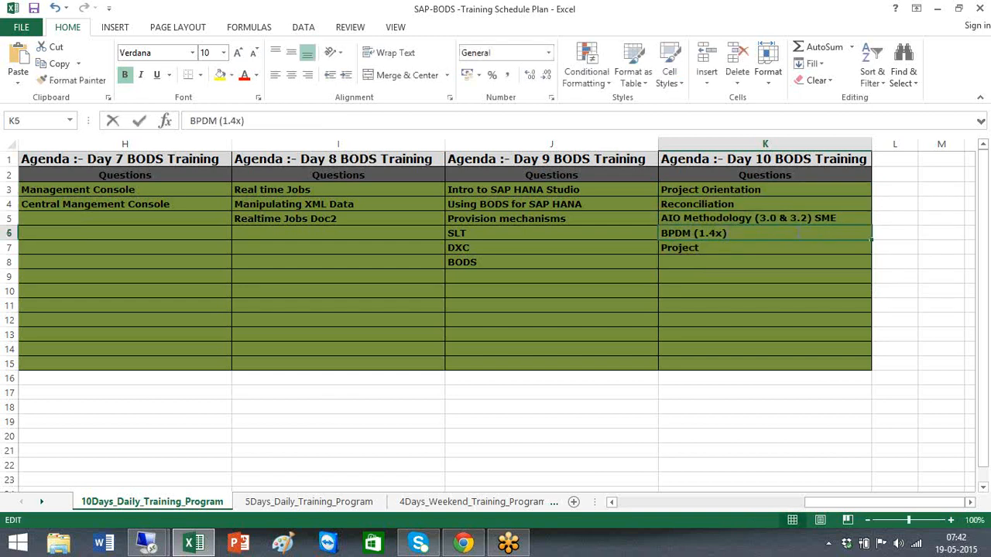
type("RDS")
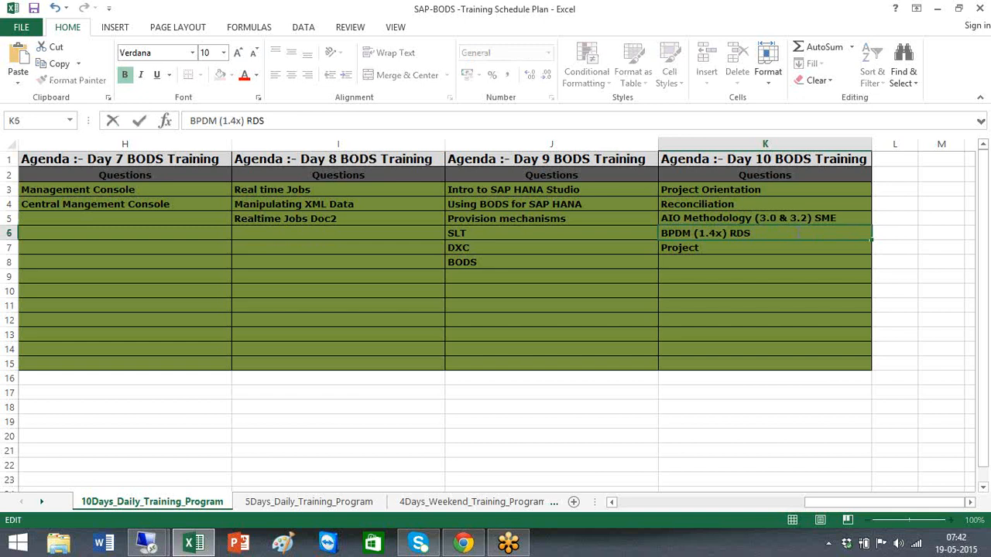
type(" LE")
left_click(711, 247)
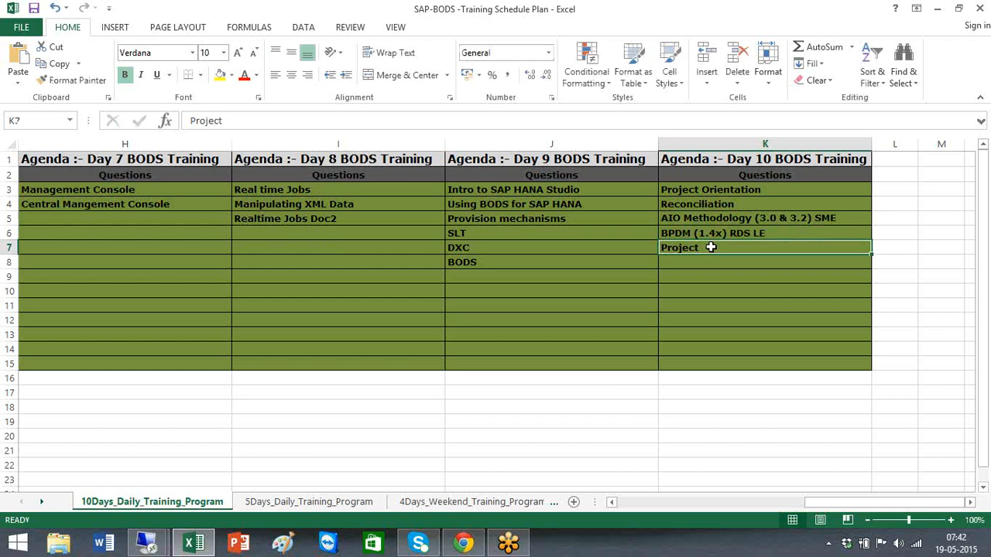
Review the tagged Day 10 entries alongside the Day 8 Real time Jobs topics
left_click(702, 232)
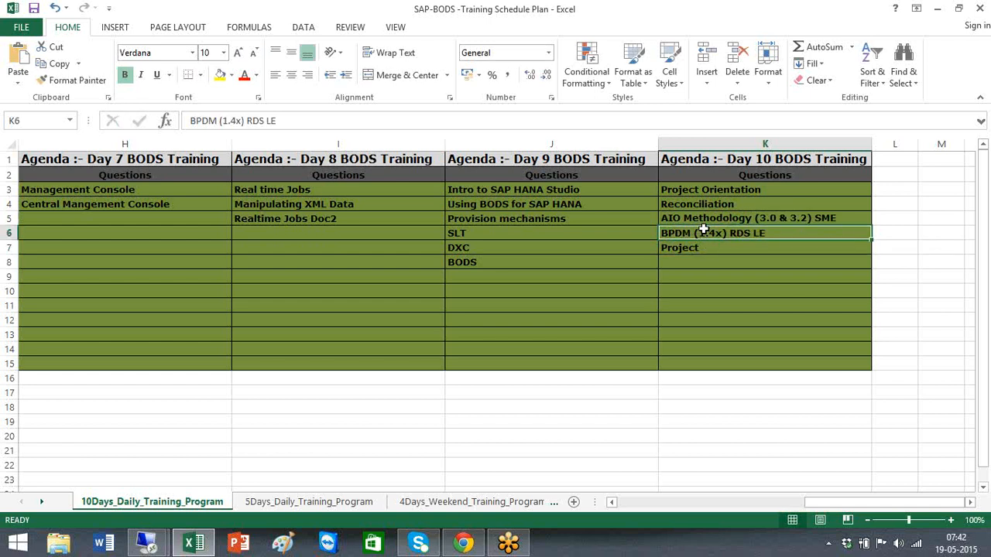
left_click(715, 216)
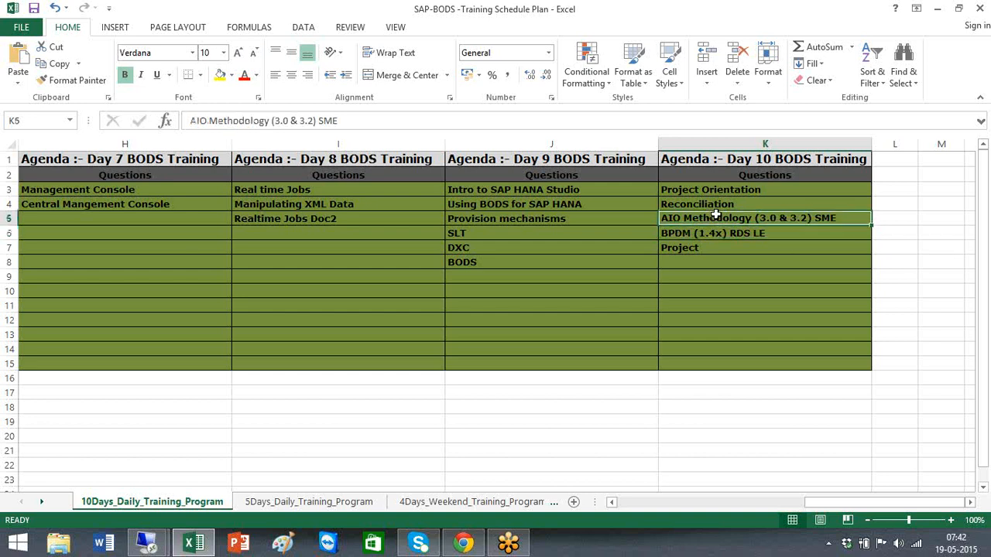
left_click(708, 250)
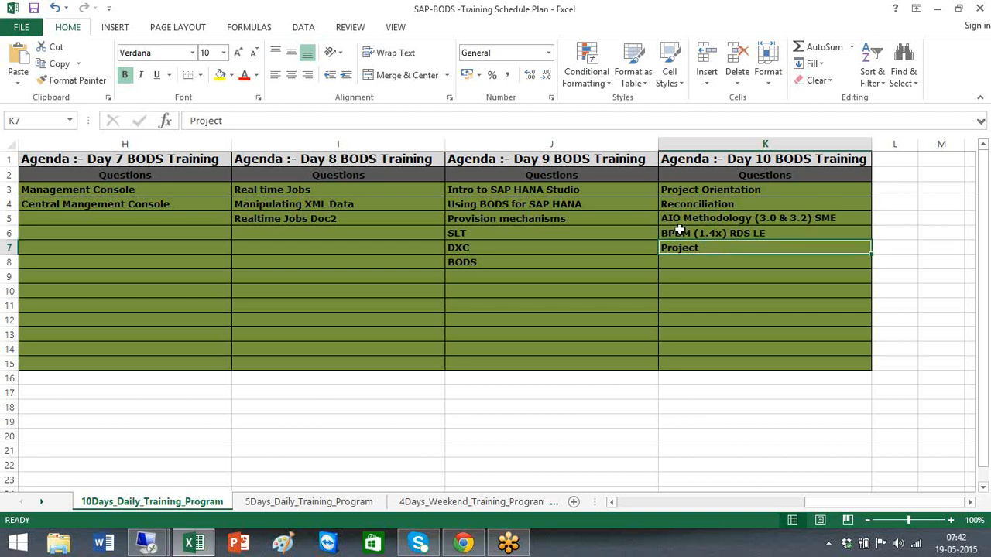
left_click(679, 231)
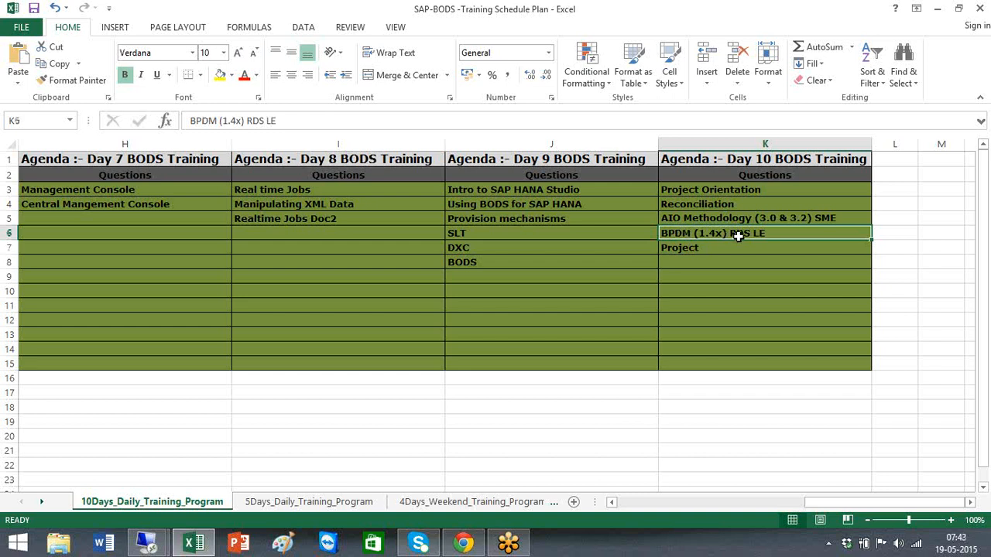
left_click(279, 190)
left_click(280, 216)
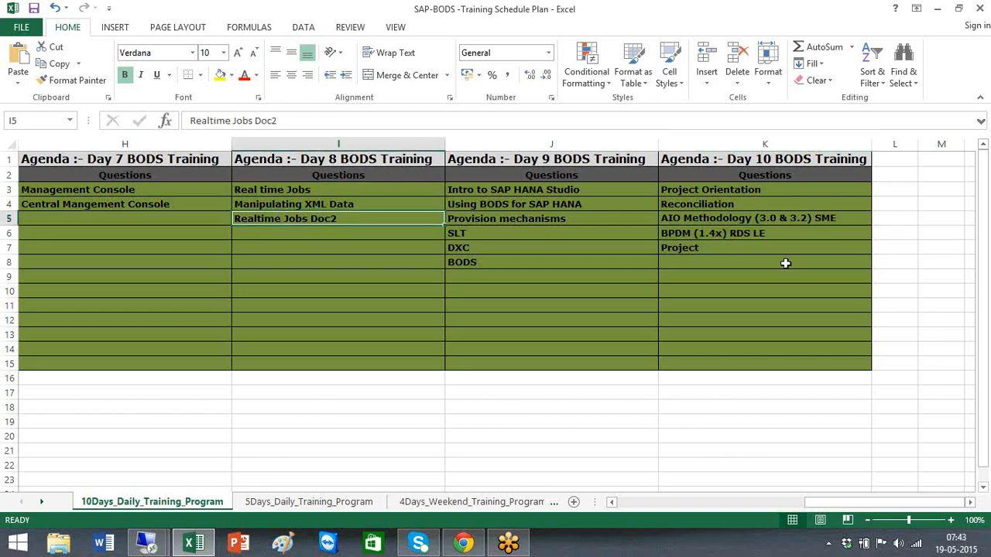
left_click(664, 233)
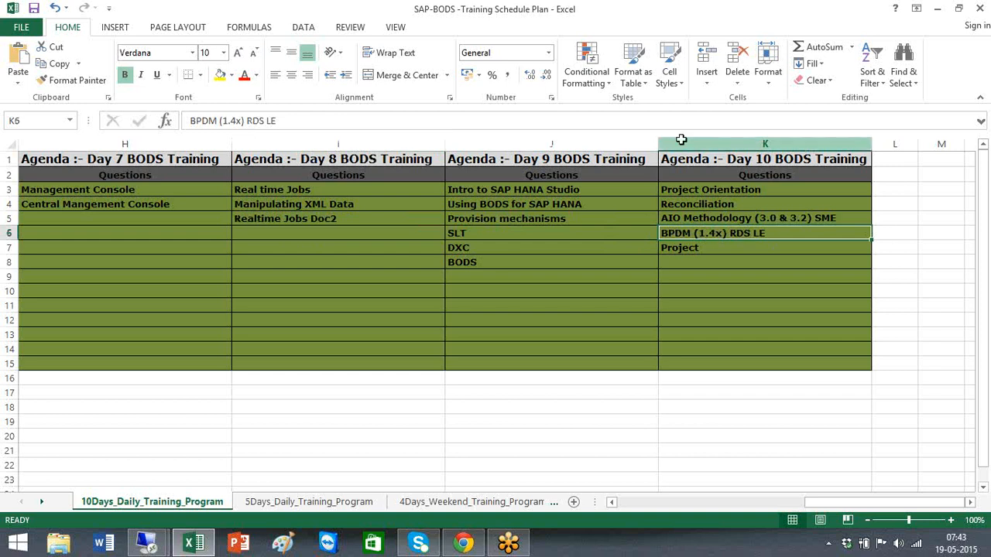
left_click(689, 192)
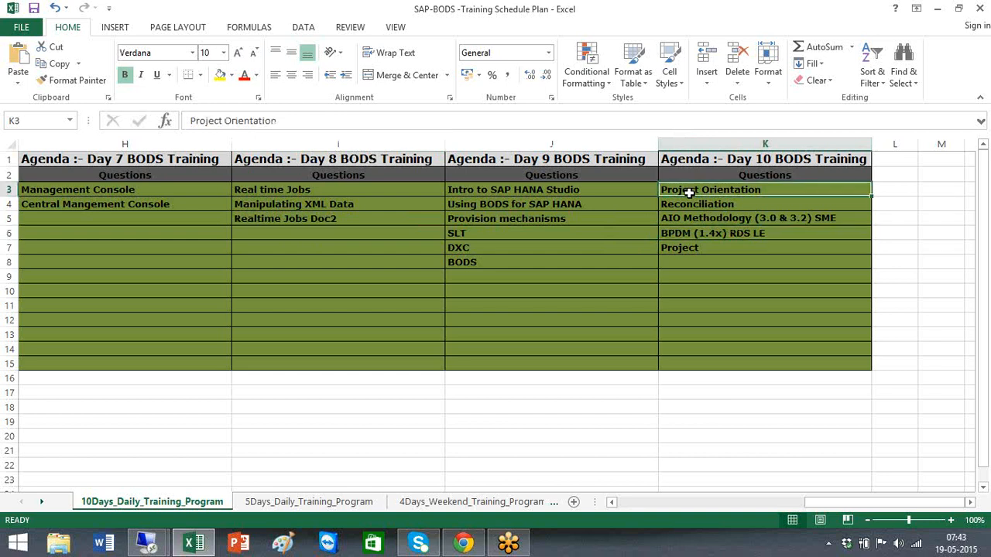
left_click(692, 250, "shift")
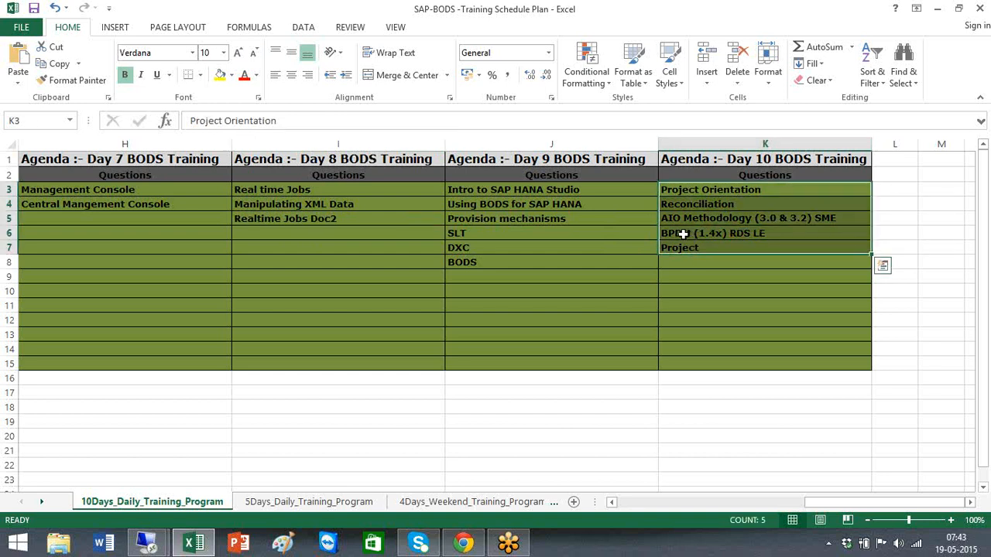
left_click(684, 234)
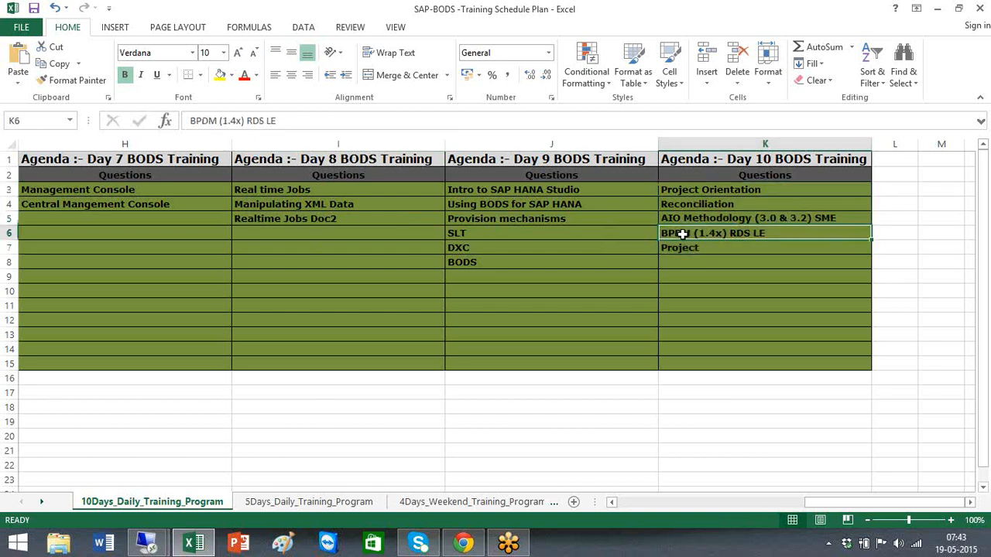
Scroll back to Day 1, then return to Day 8 and select Real time Jobs in I3
left_click(976, 14)
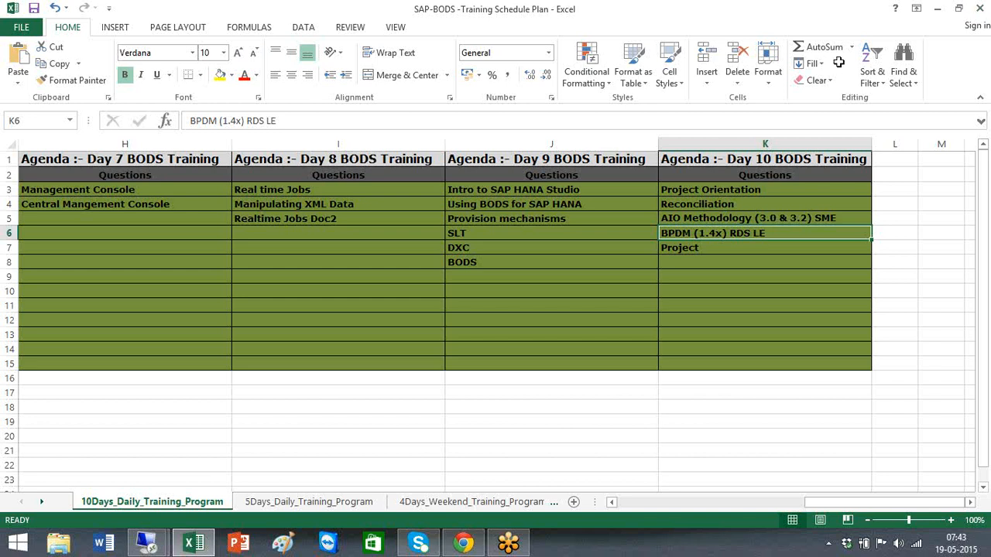
left_click(633, 503)
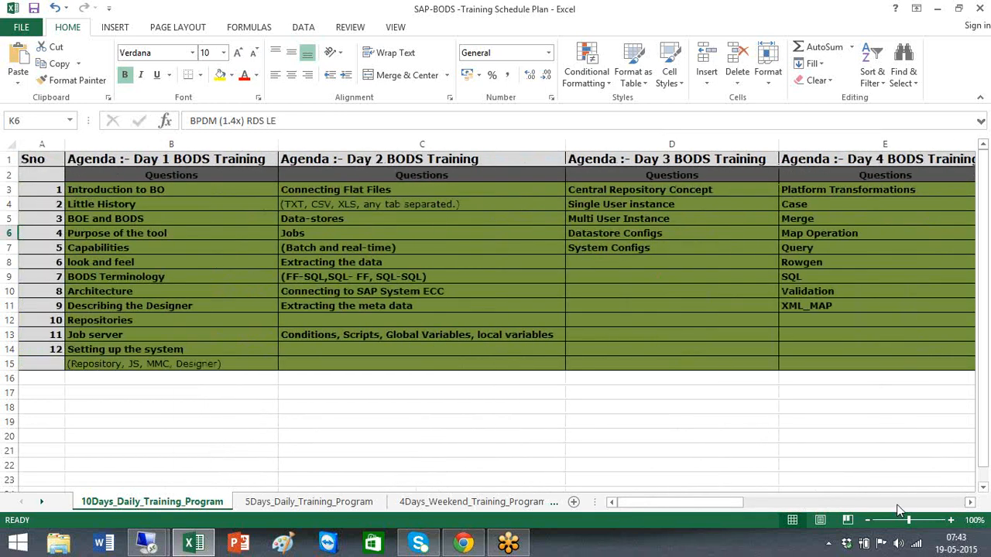
left_click(902, 504)
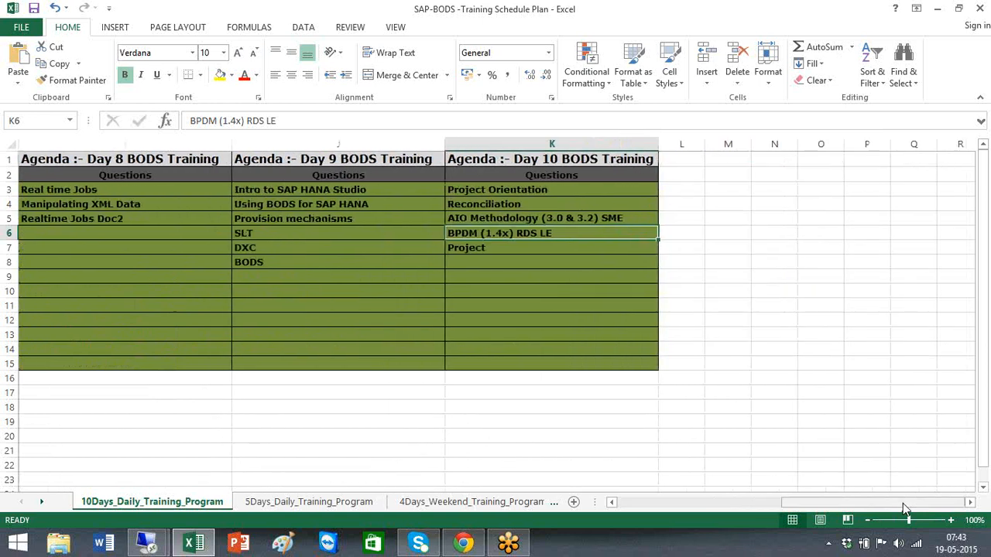
left_click(145, 203)
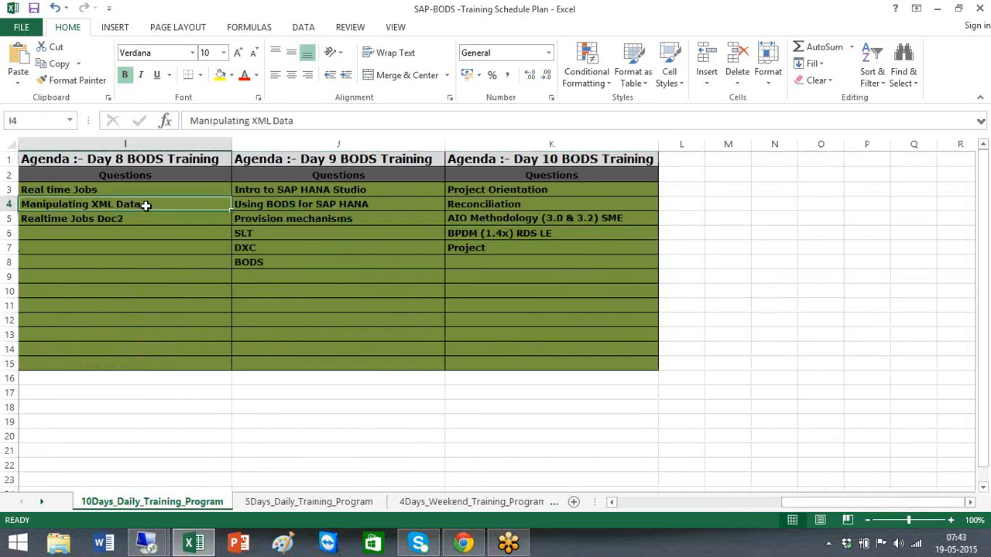
key("Up")
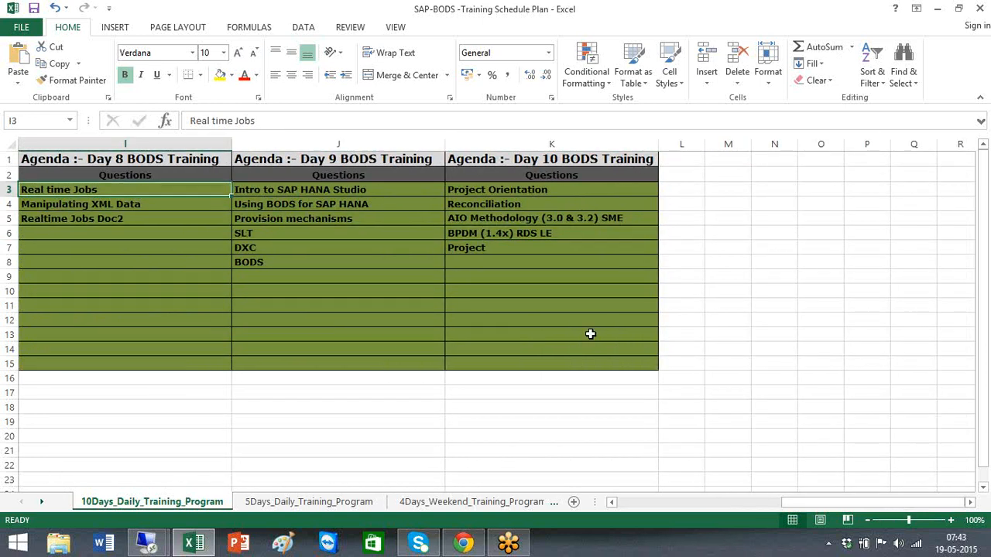
left_click(805, 355)
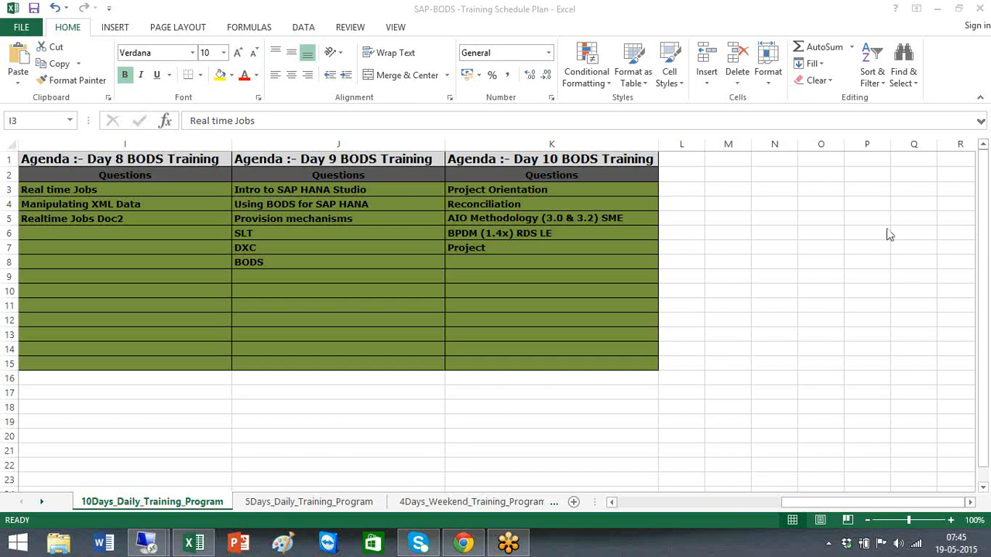
Activate the 10Days_Daily_Training_Program sheet showing the Day 8 to Day 10 agenda
left_click(714, 250)
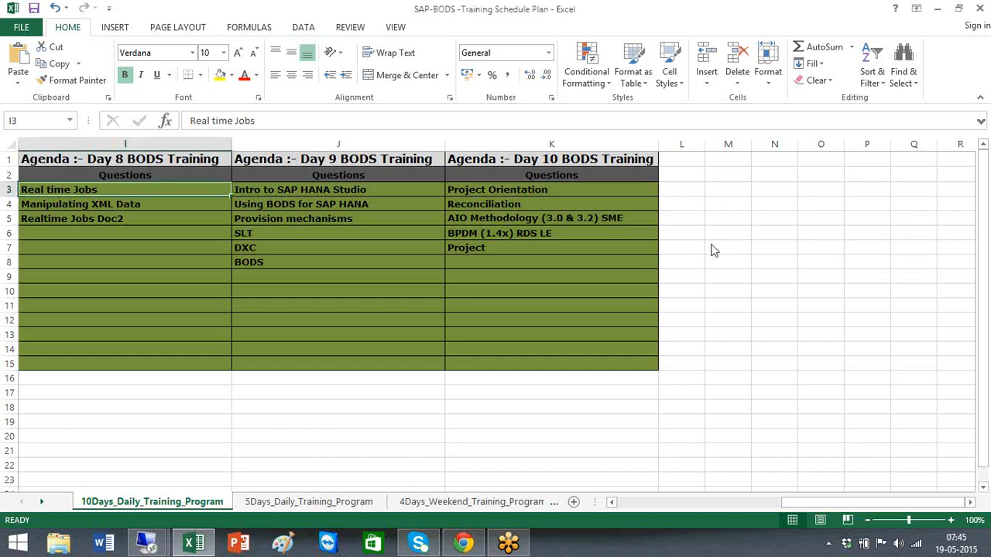
Enter the contact's e-mail address in cell J23
double_click(333, 477)
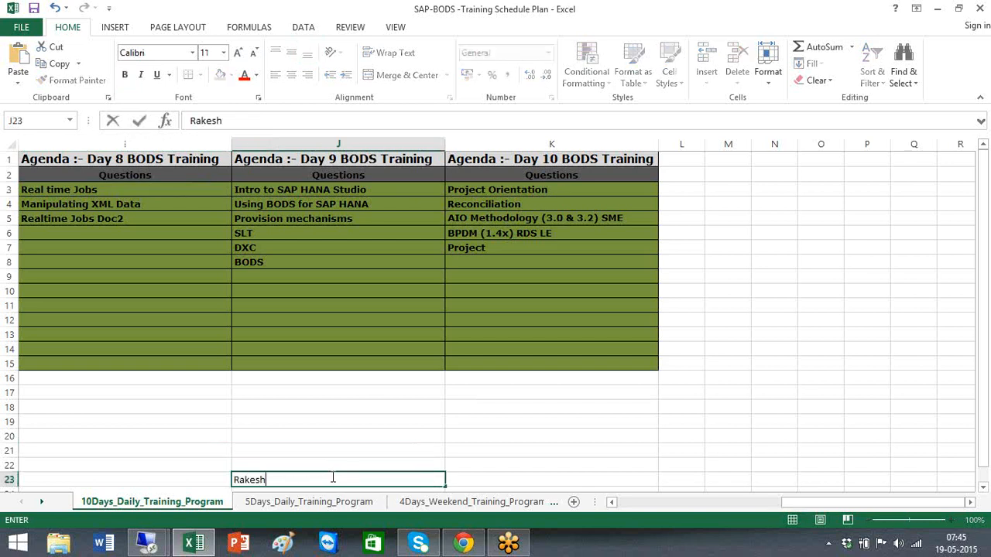
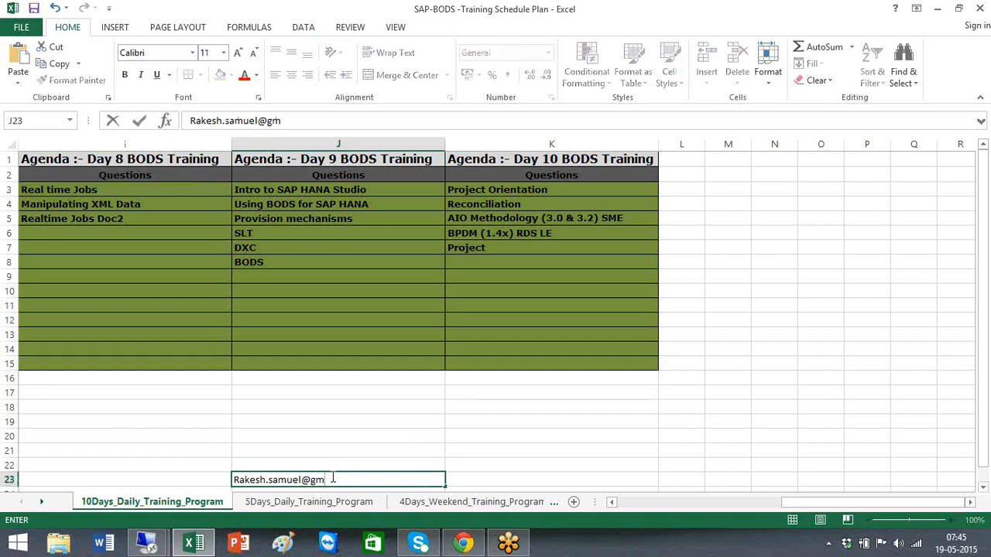
left_click(503, 419)
Add the note 'Generic Erros' in cell K19 below the Day 10 agenda
type("Genc")
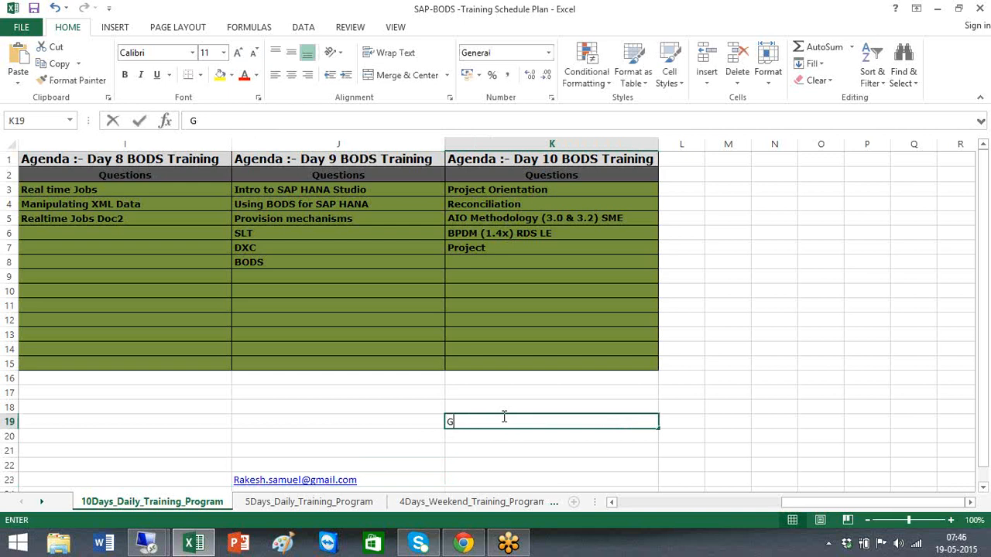
key("BackSpace")
type("eric Erros")
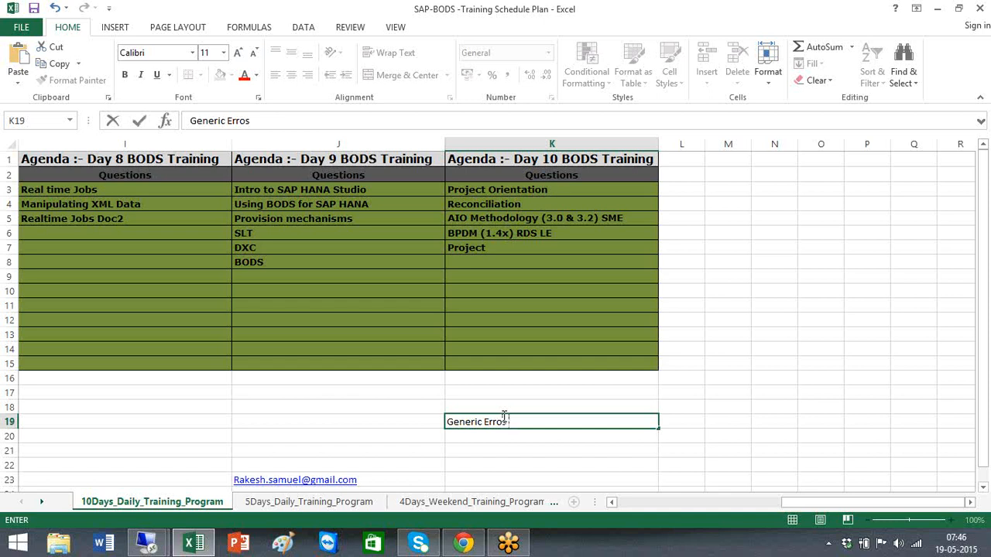
left_click(658, 479)
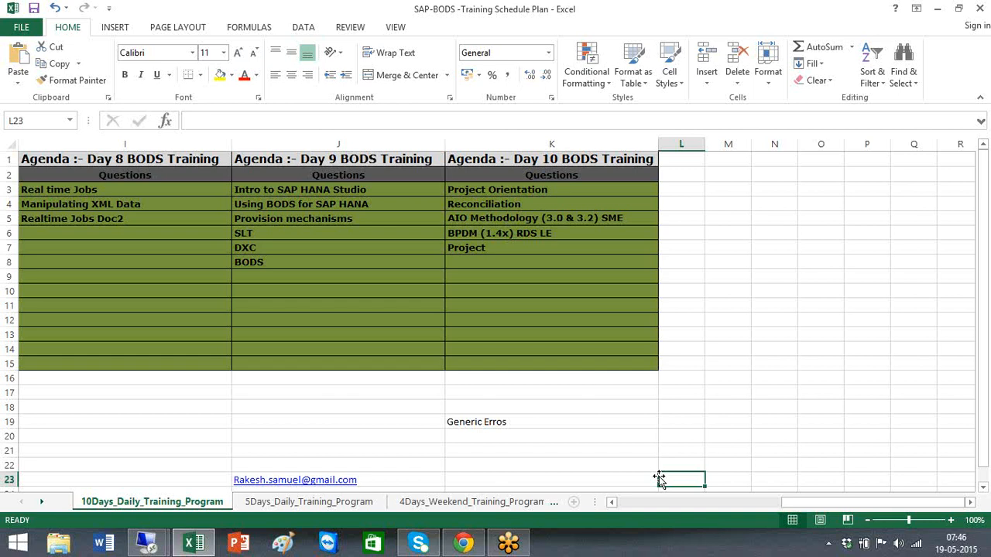
left_click(531, 428)
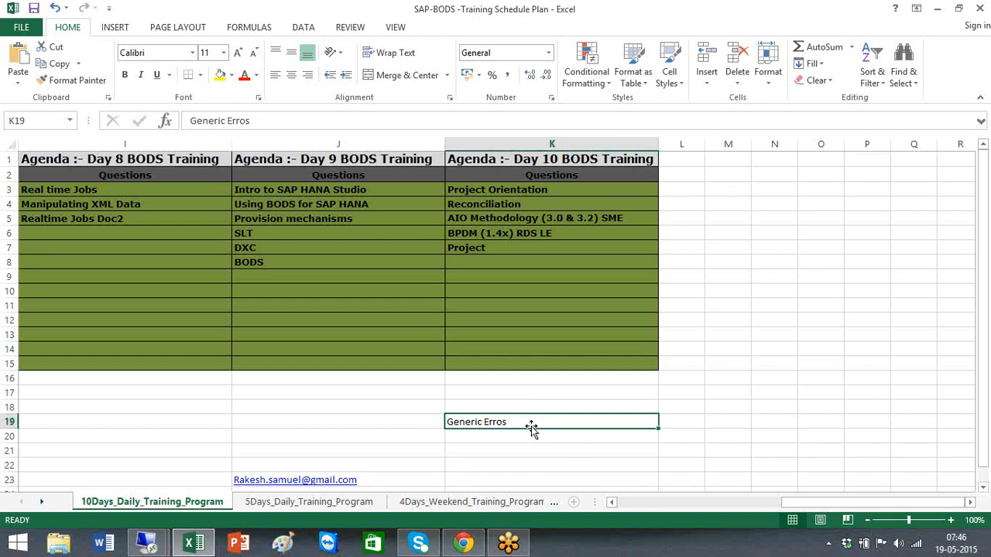
left_click(969, 37)
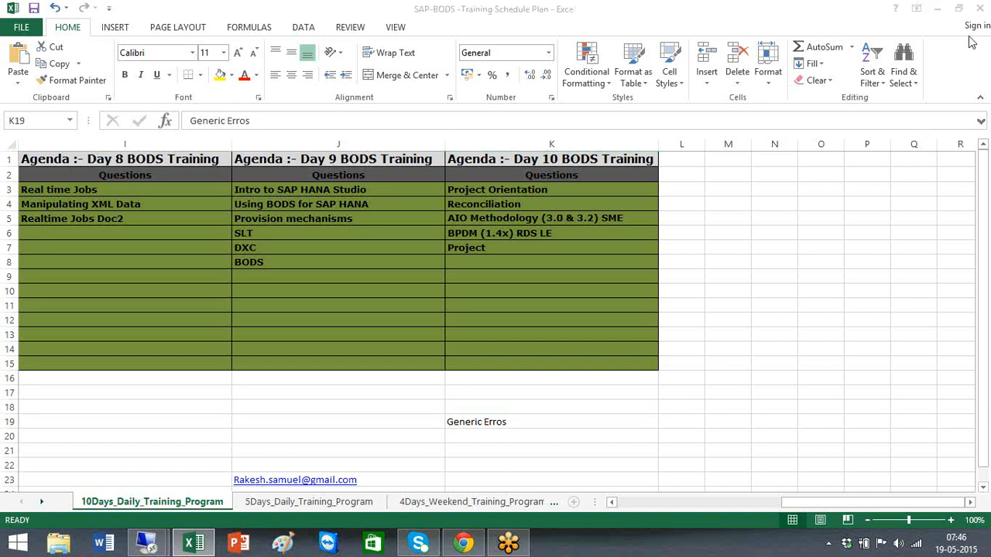
left_click(145, 546)
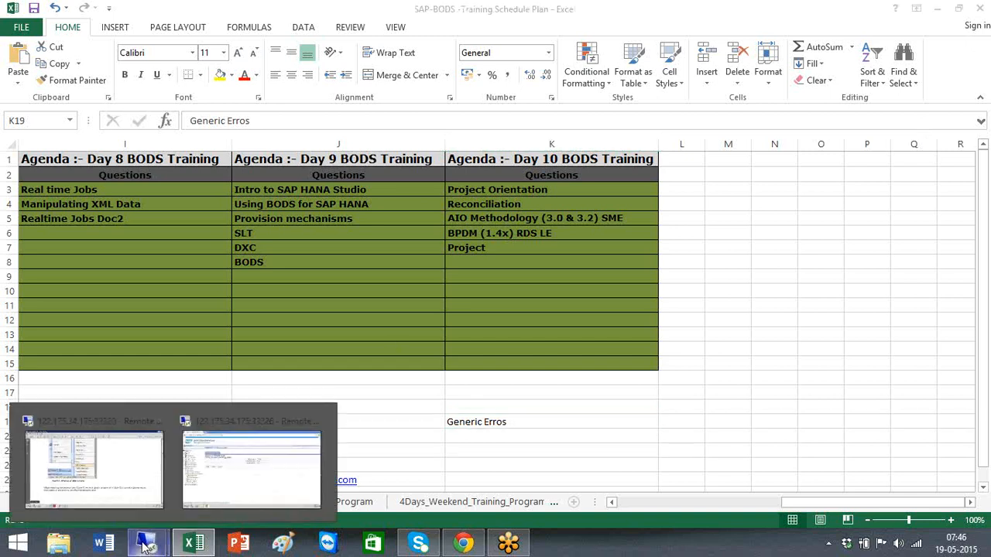
left_click(124, 486)
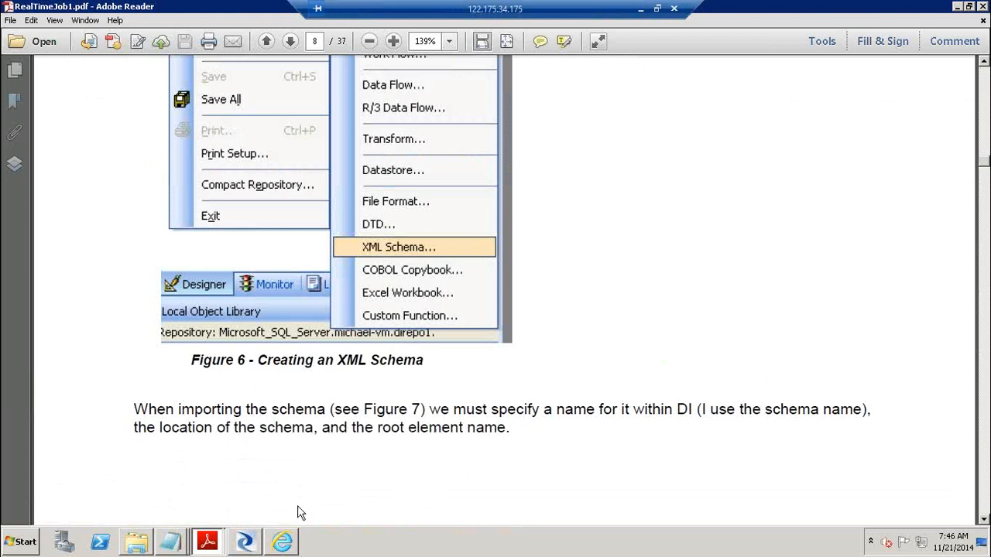
left_click(244, 542)
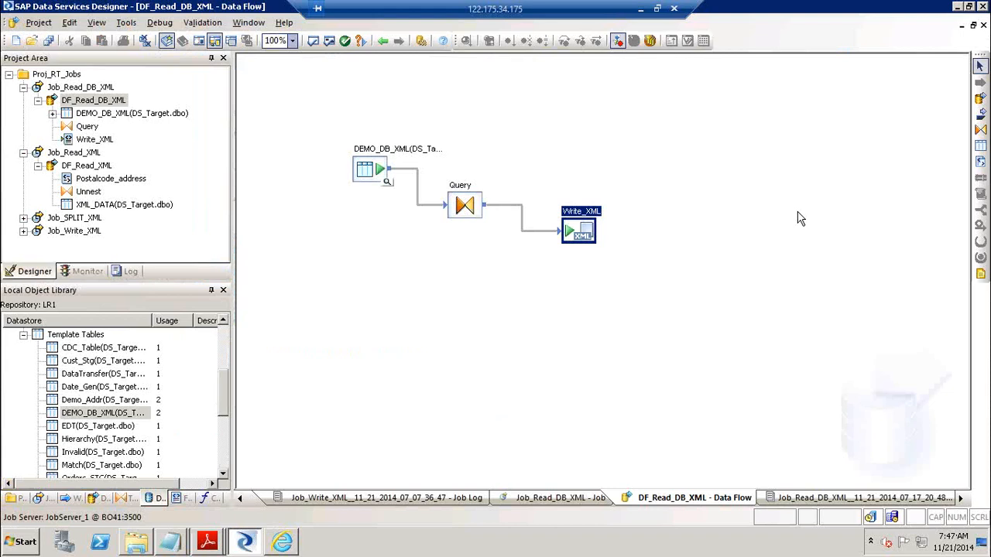
left_click(640, 8)
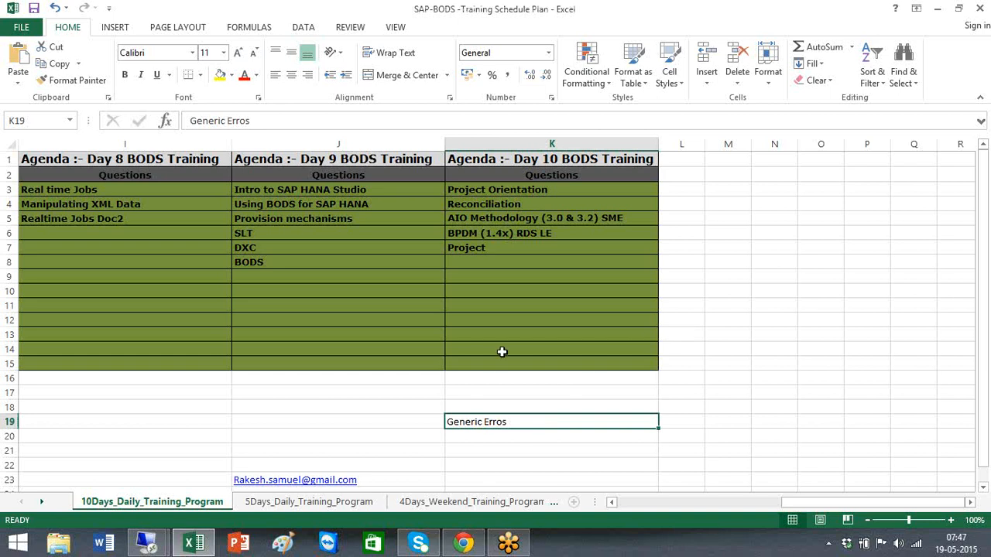
mouse_move(978, 17)
mouse_move(149, 548)
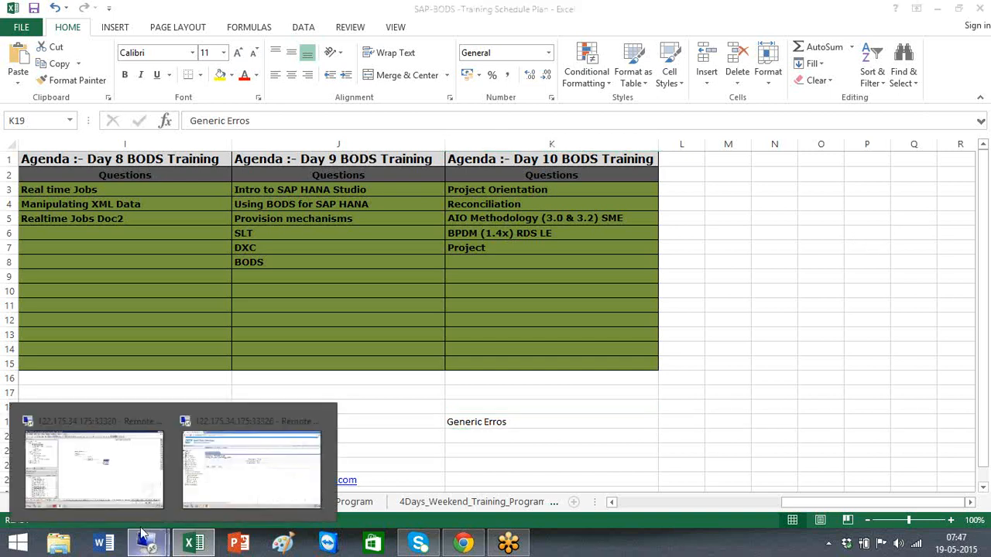
left_click(95, 464)
left_click(180, 498)
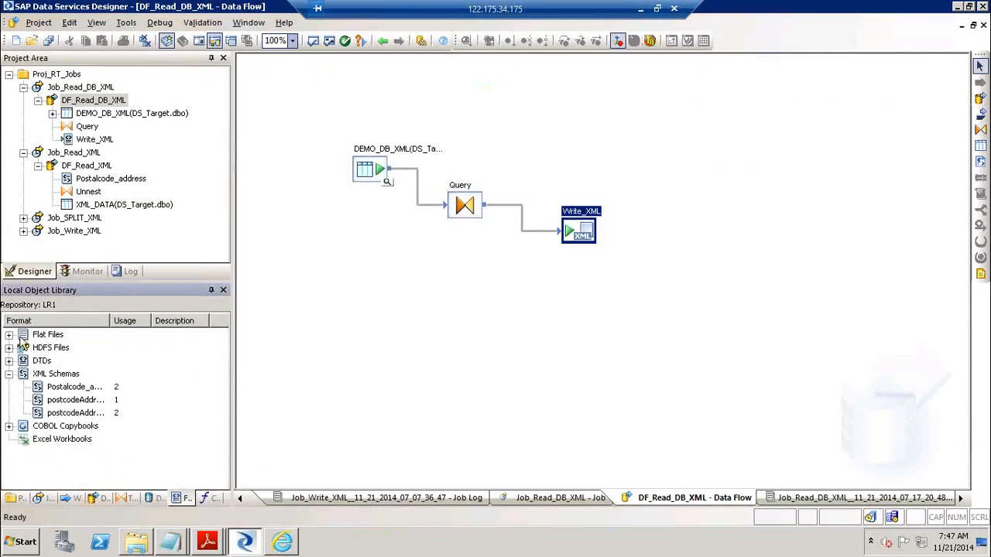
left_click(9, 335)
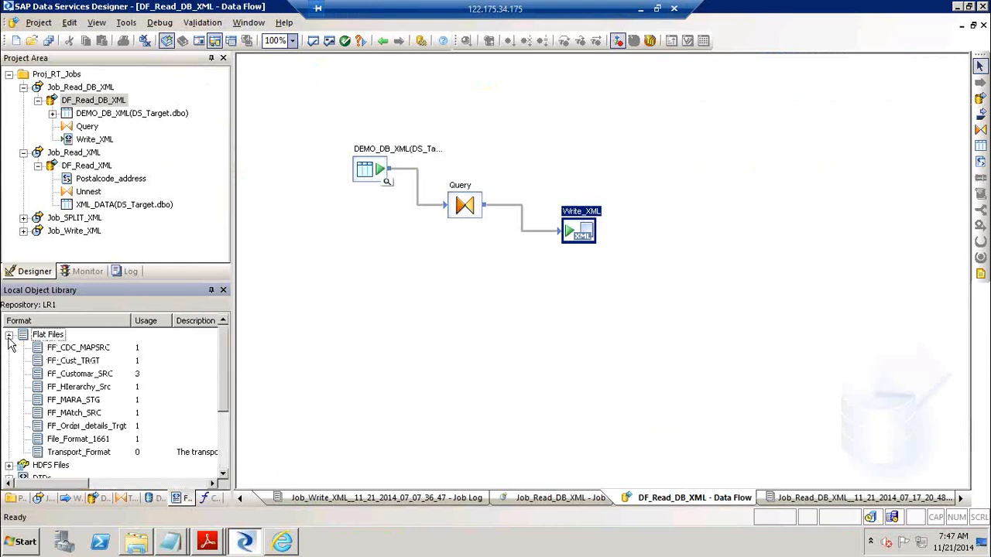
left_click(67, 350)
right_click(67, 349)
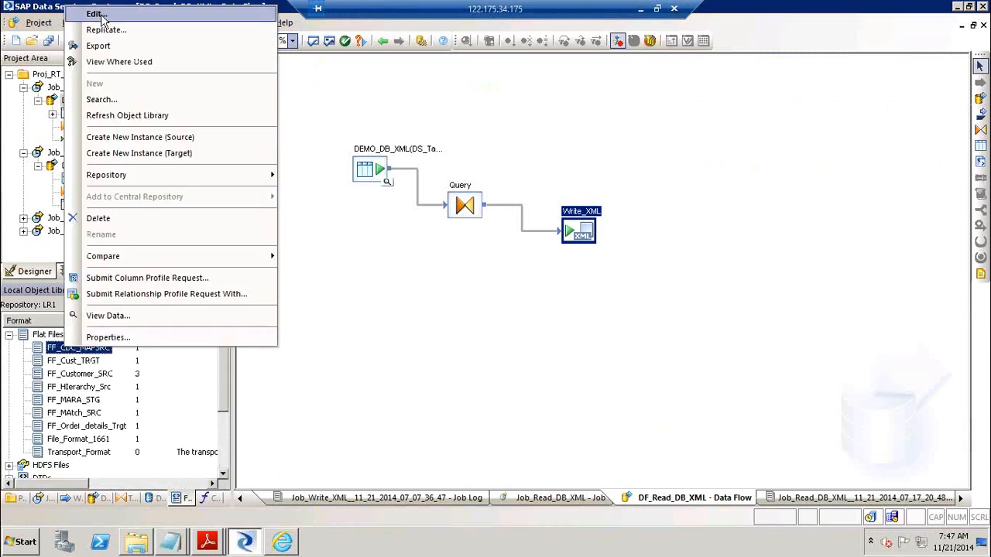
left_click(99, 14)
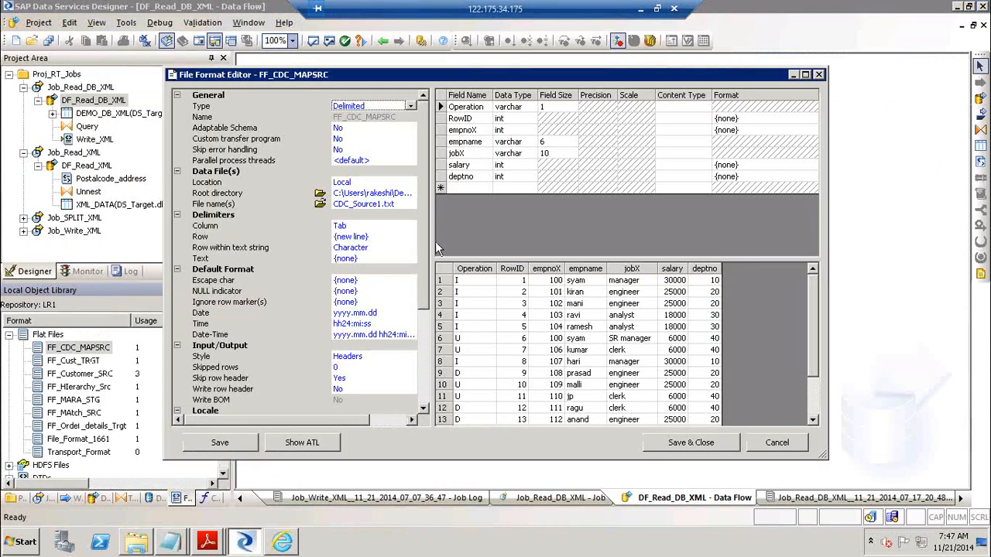
left_click(387, 203)
left_click(316, 204)
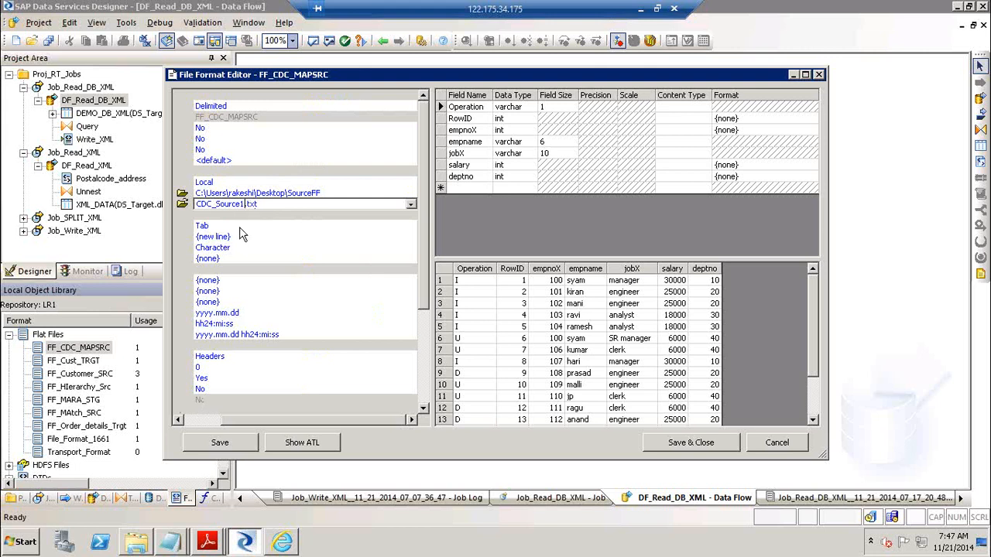
key("BackSpace")
type("*")
double_click(241, 204)
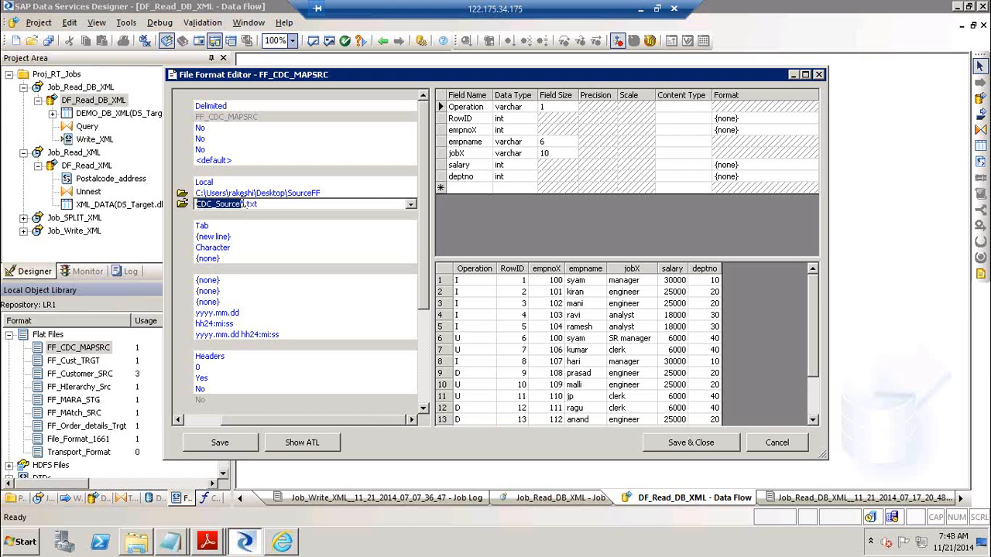
left_click(241, 204)
left_click(773, 447)
left_click(774, 445)
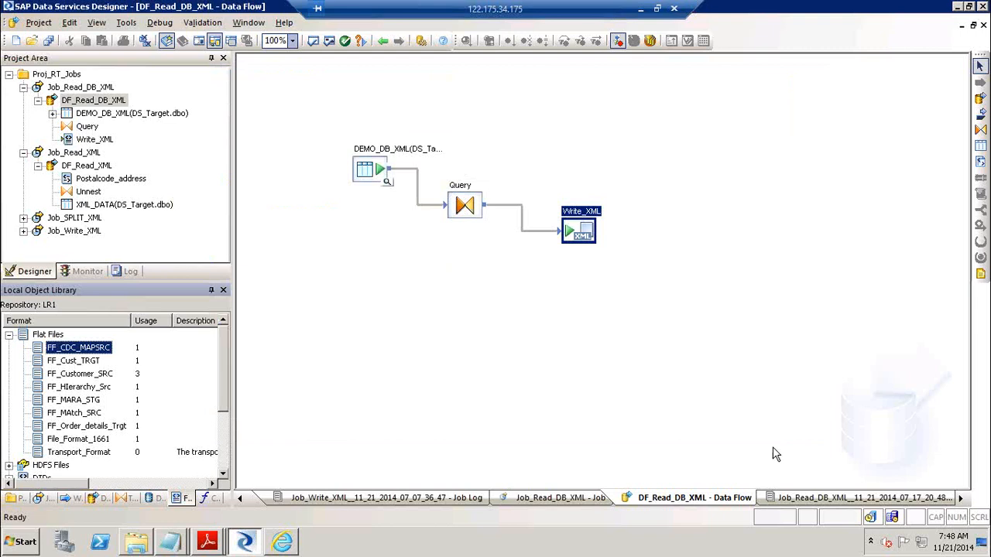
left_click(776, 454)
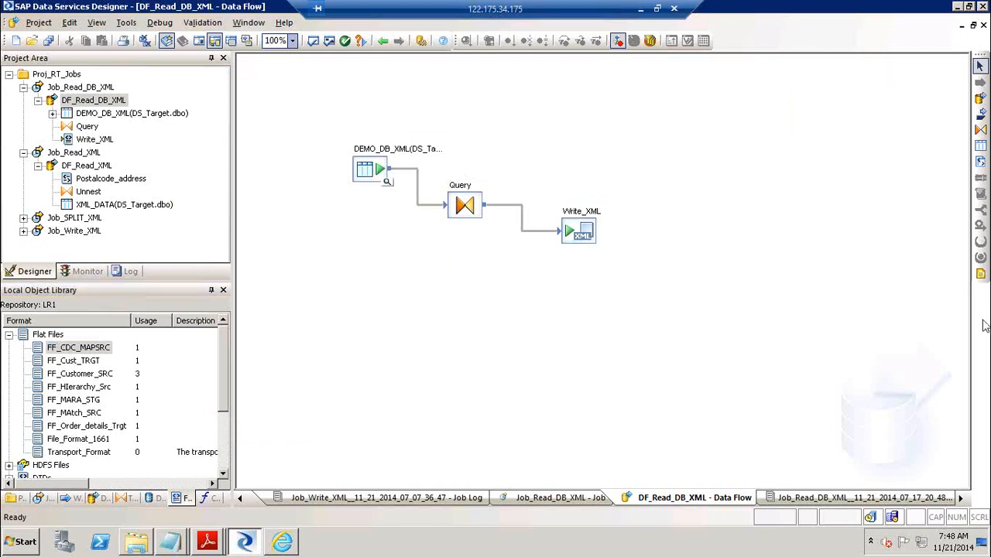
left_click(642, 9)
left_click(375, 474)
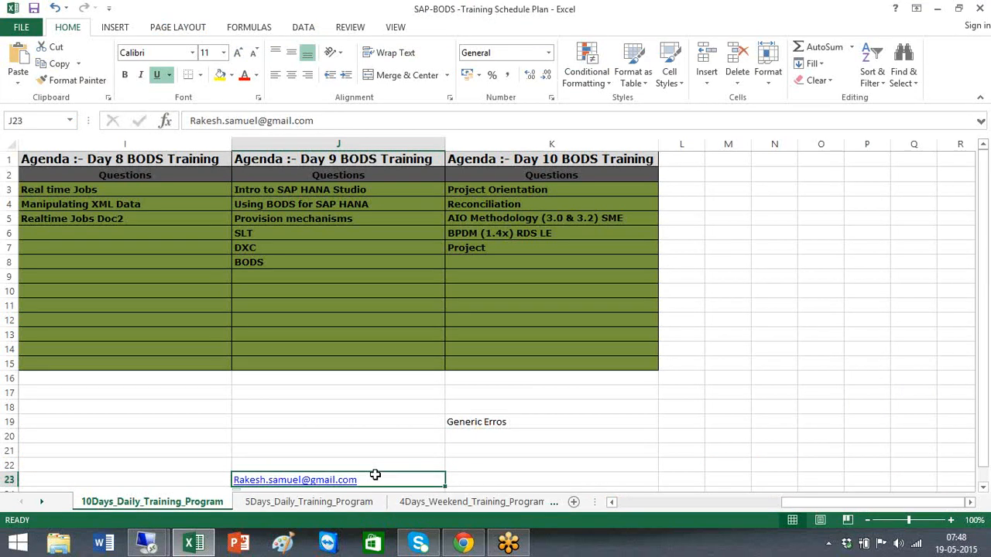
left_click(121, 199)
left_click(435, 200)
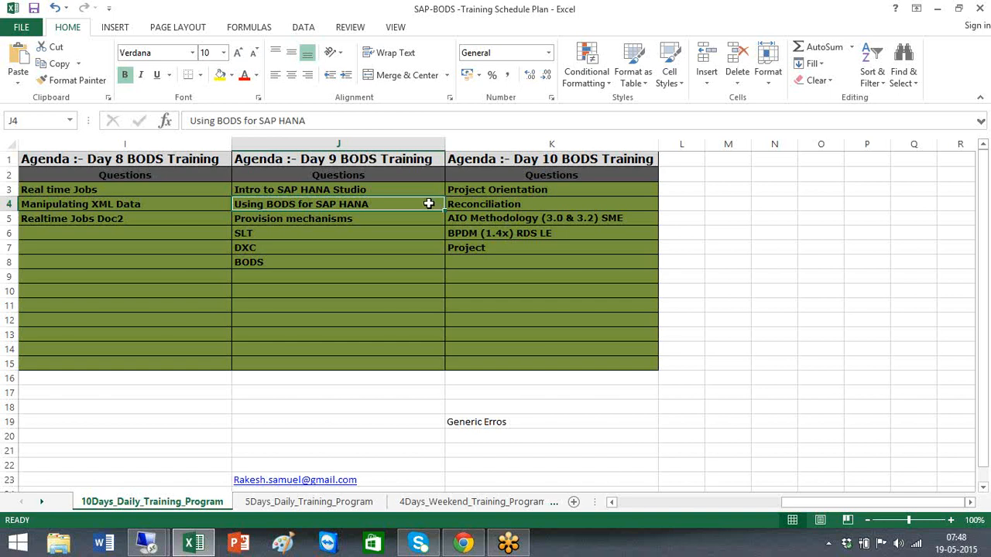
left_click(985, 359)
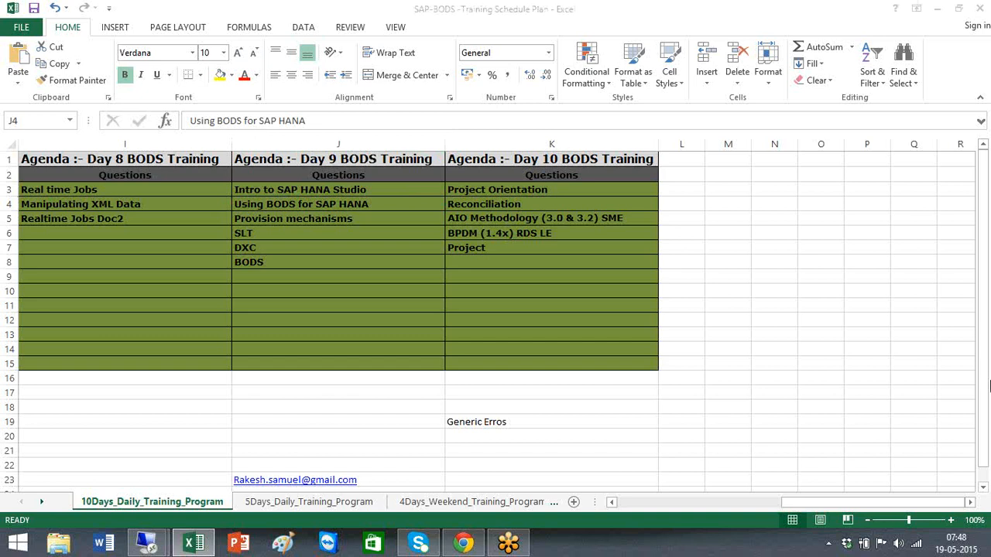